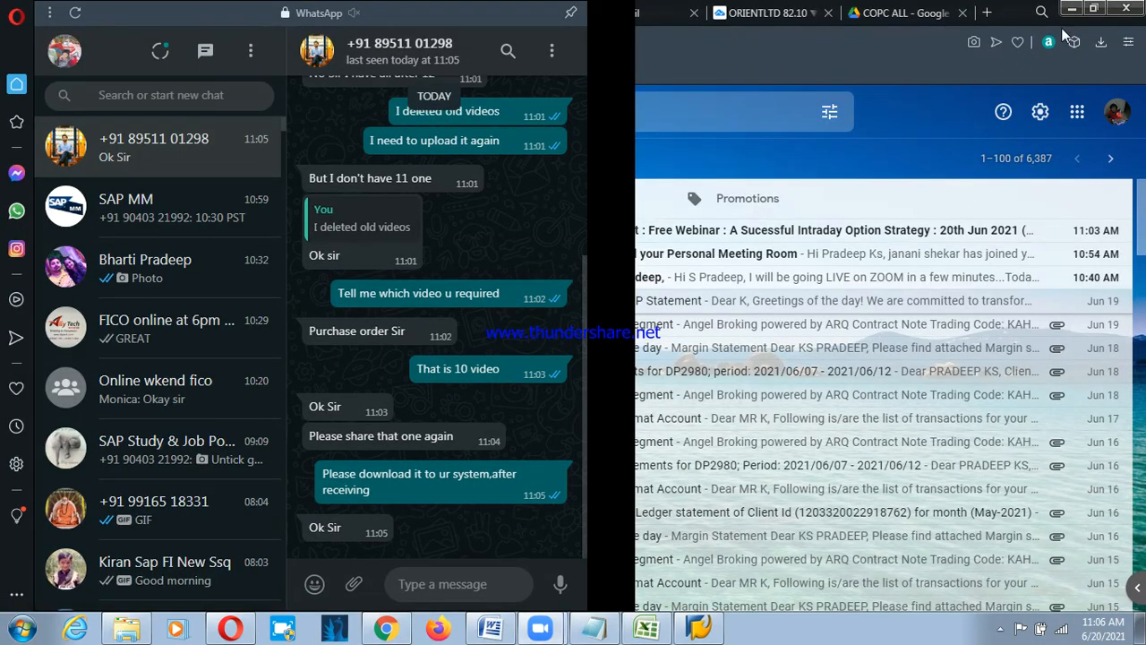
Clear away the WhatsApp panel and the Google Drive window, and bring up the PSD workbook in Excel.
click(922, 144)
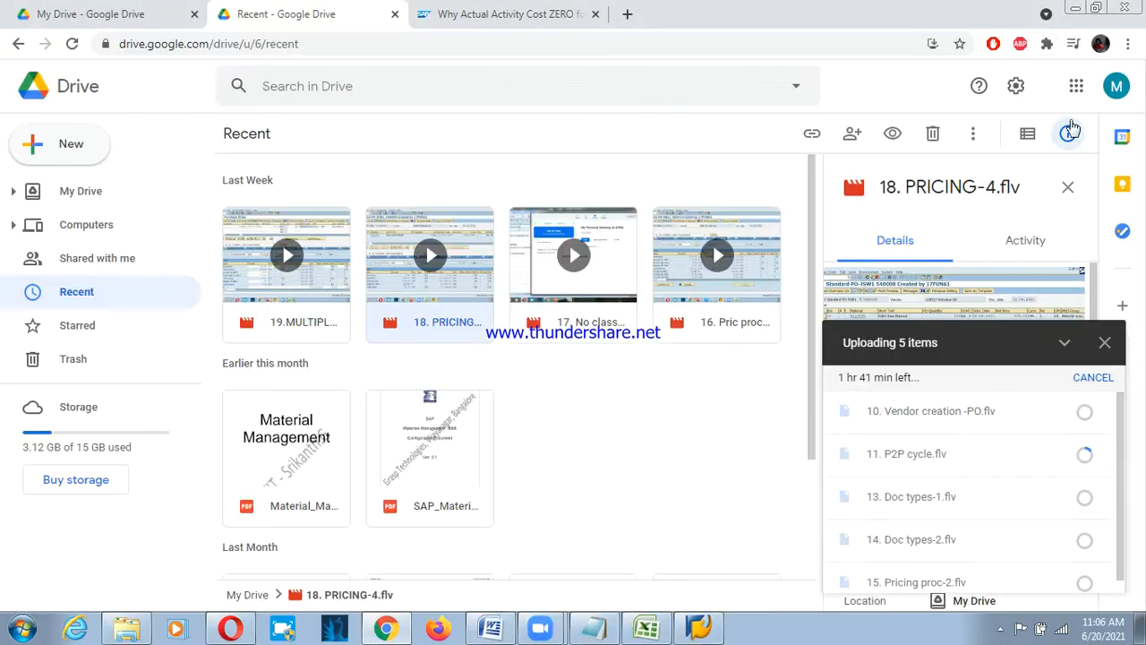
click(1075, 8)
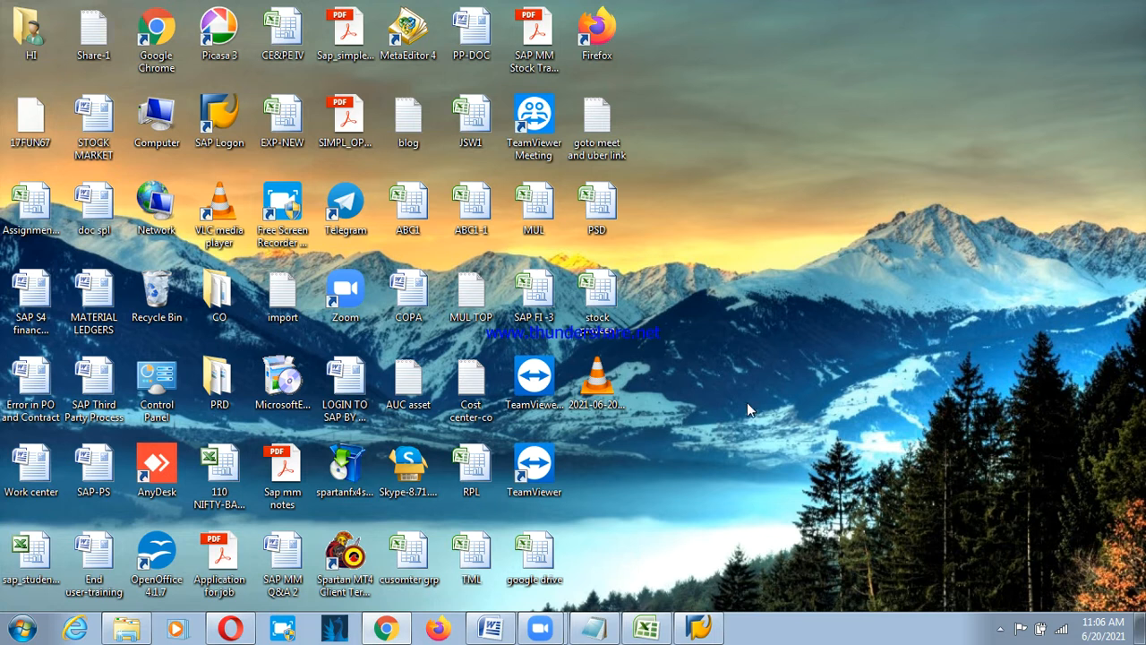
click(647, 629)
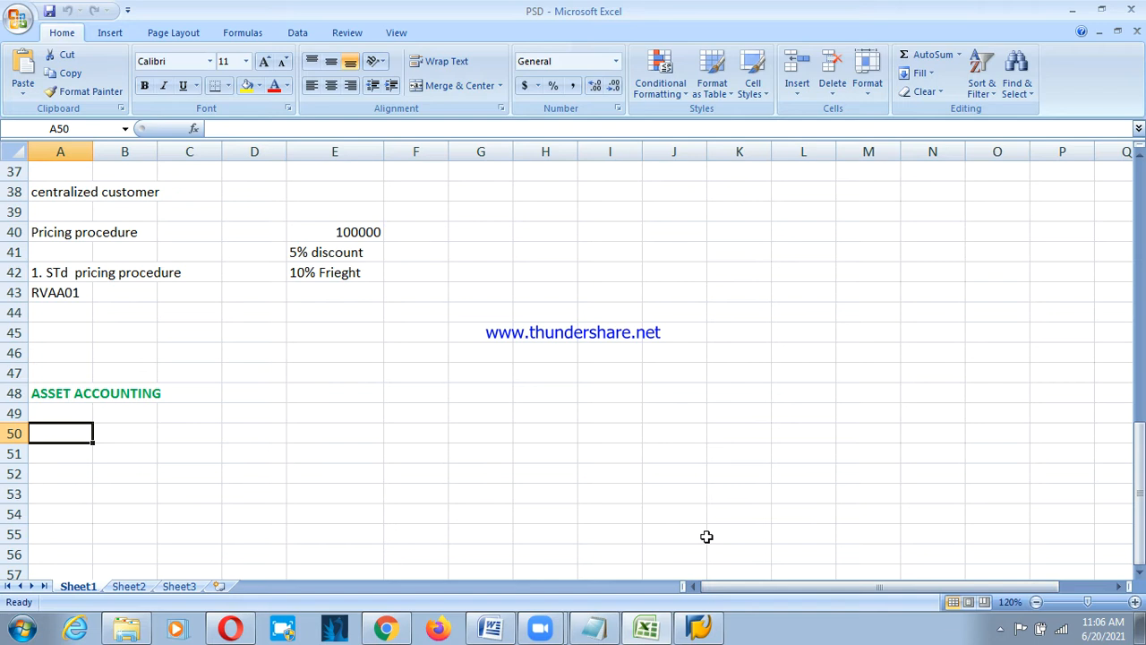
Enter 'fixed asset accounting' in A50.
text(fixes)
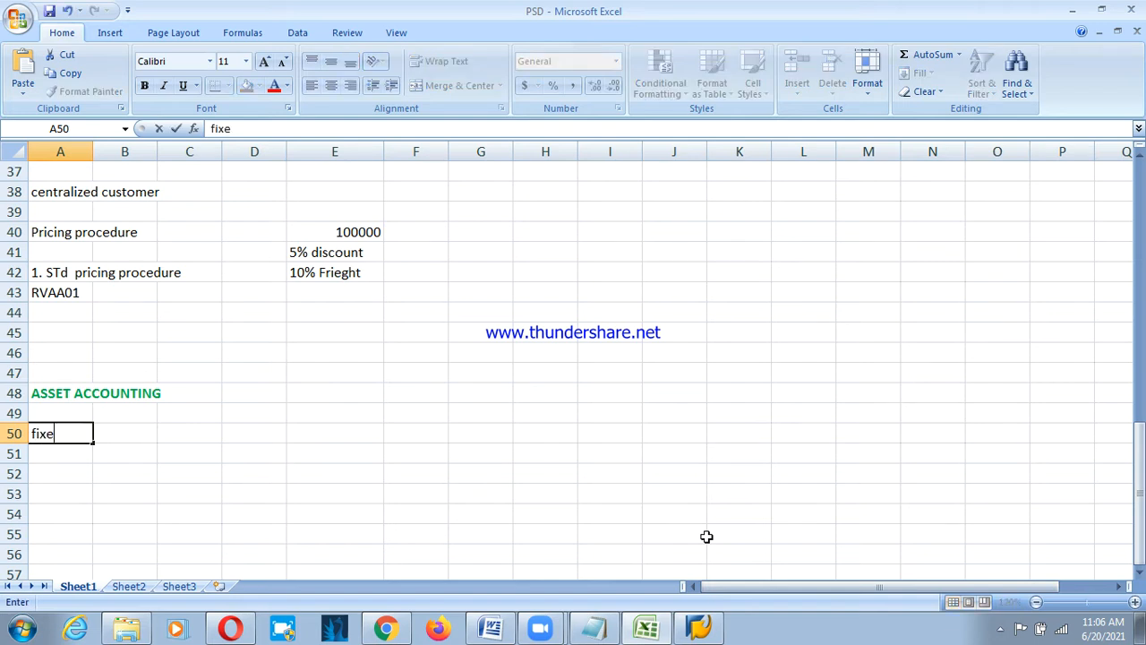
key(BackSpace)
text(d assset)
key(BackSpace)
key(BackSpace)
key(BackSpace)
key(BackSpace)
text(set a)
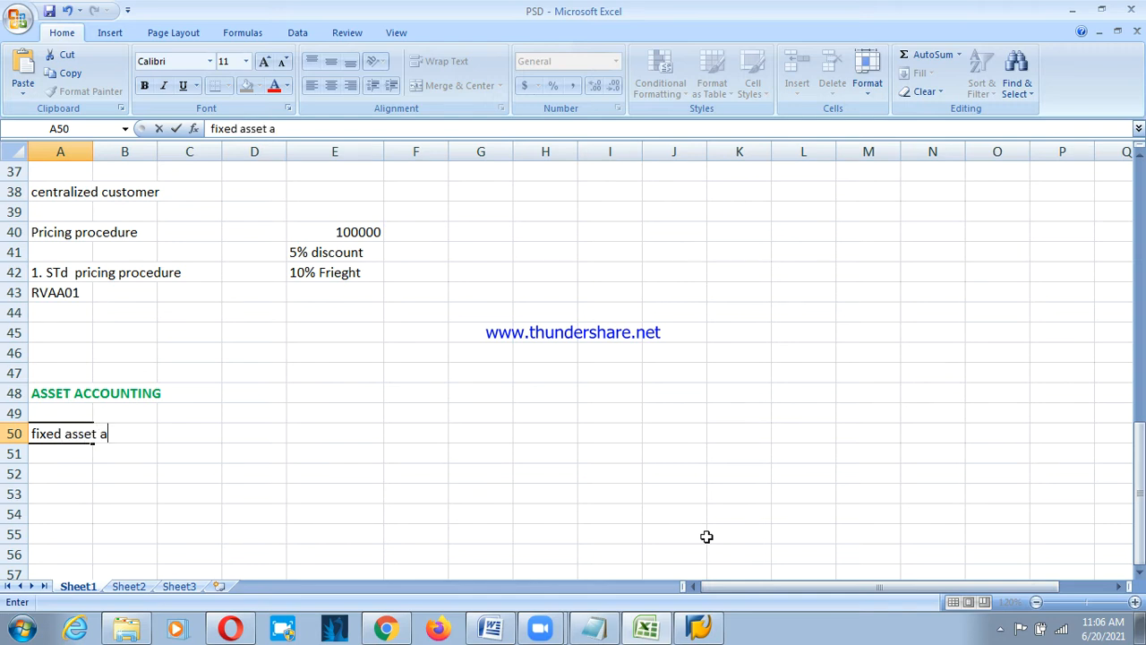
text(ccounting)
key(Return)
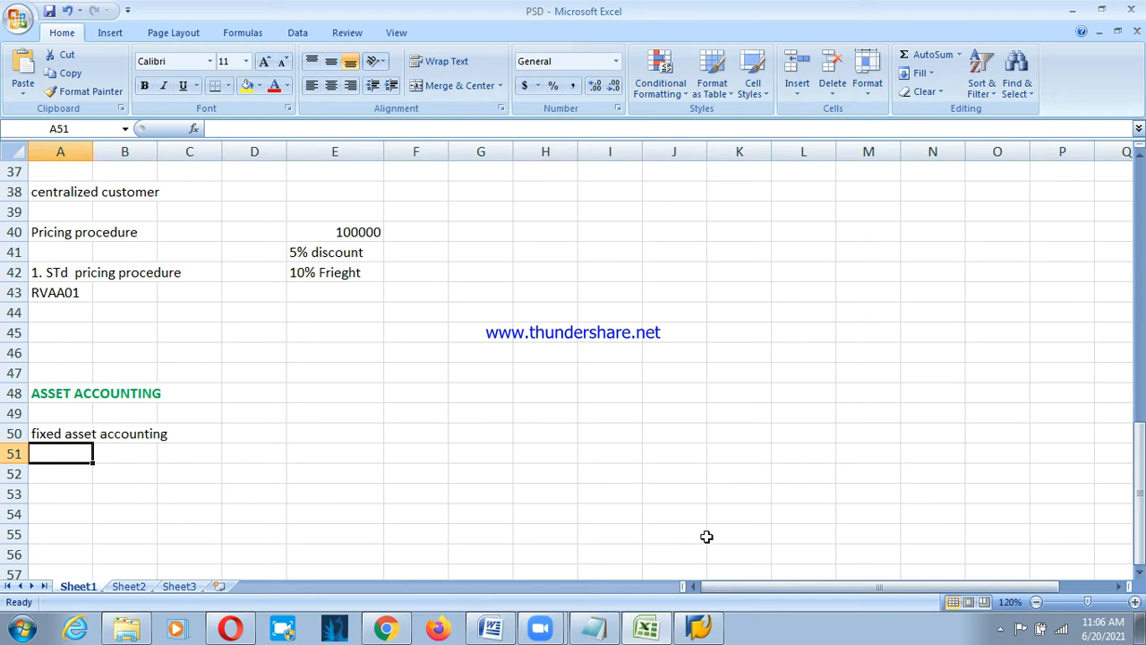
Enter 'to calculate the depreciation on our fixed' in A51.
text(to calu)
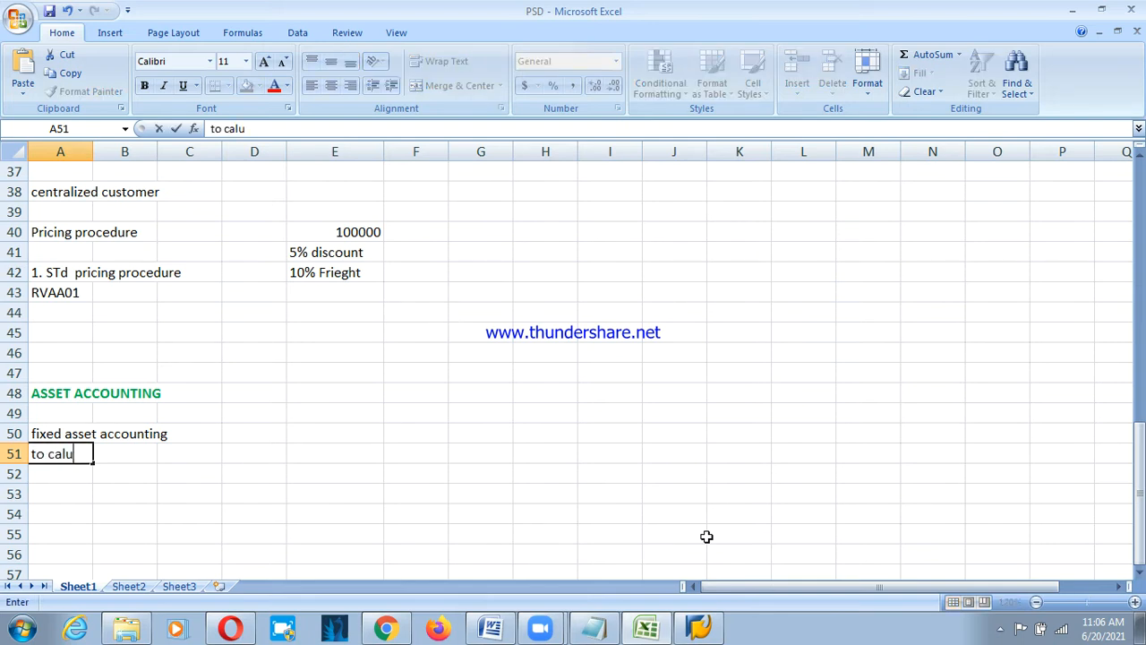
key(BackSpace)
text(culate the dpre)
key(BackSpace)
key(BackSpace)
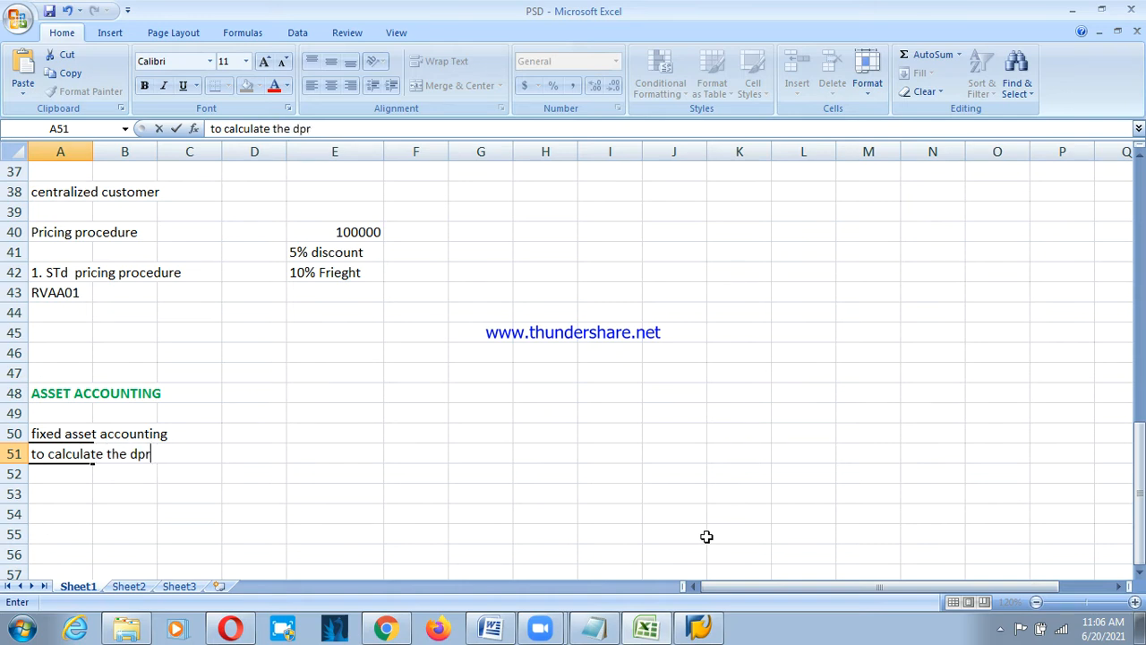
key(BackSpace)
text(e)
text(pre)
text(c)
key(BackSpace)
text(eciation)
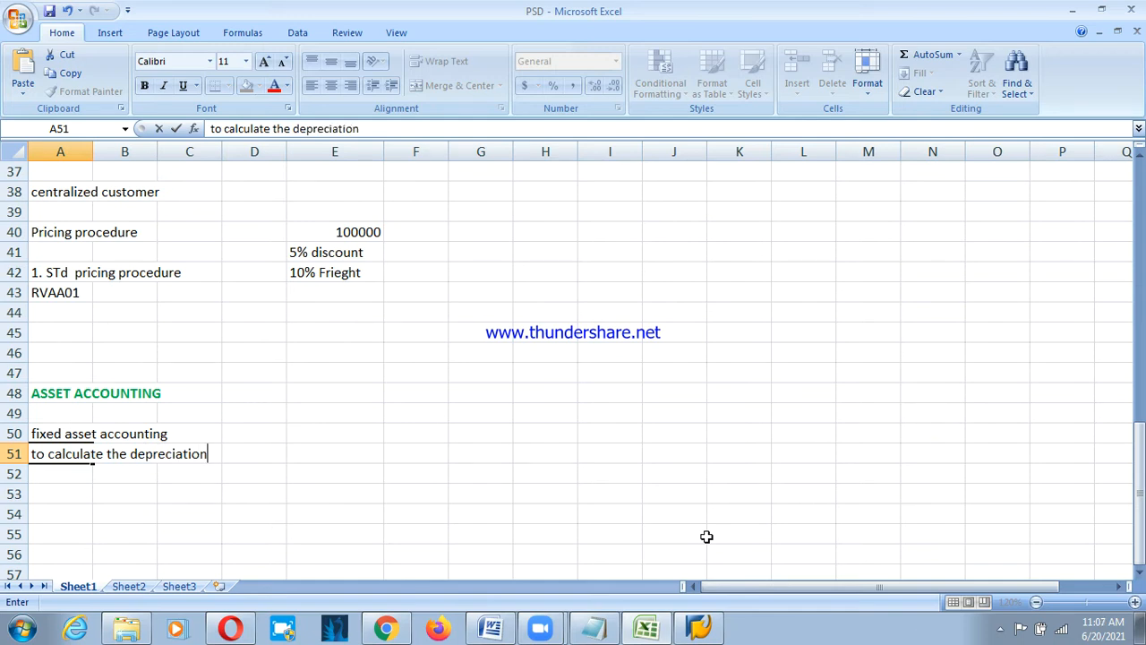
text( on our fixed)
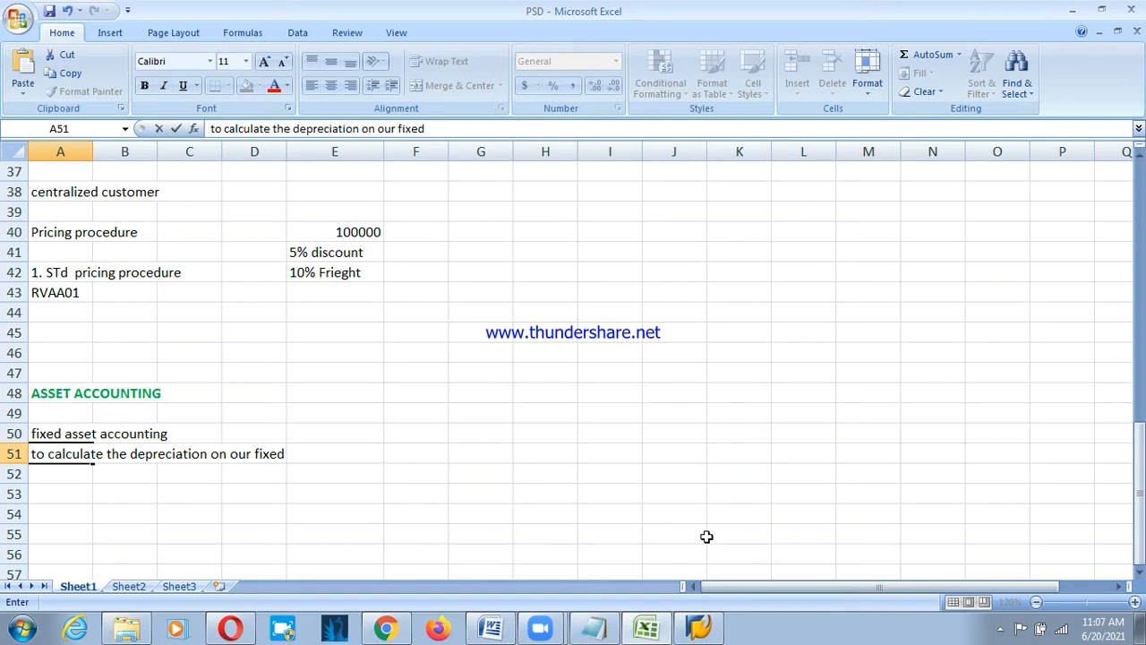
key(Return)
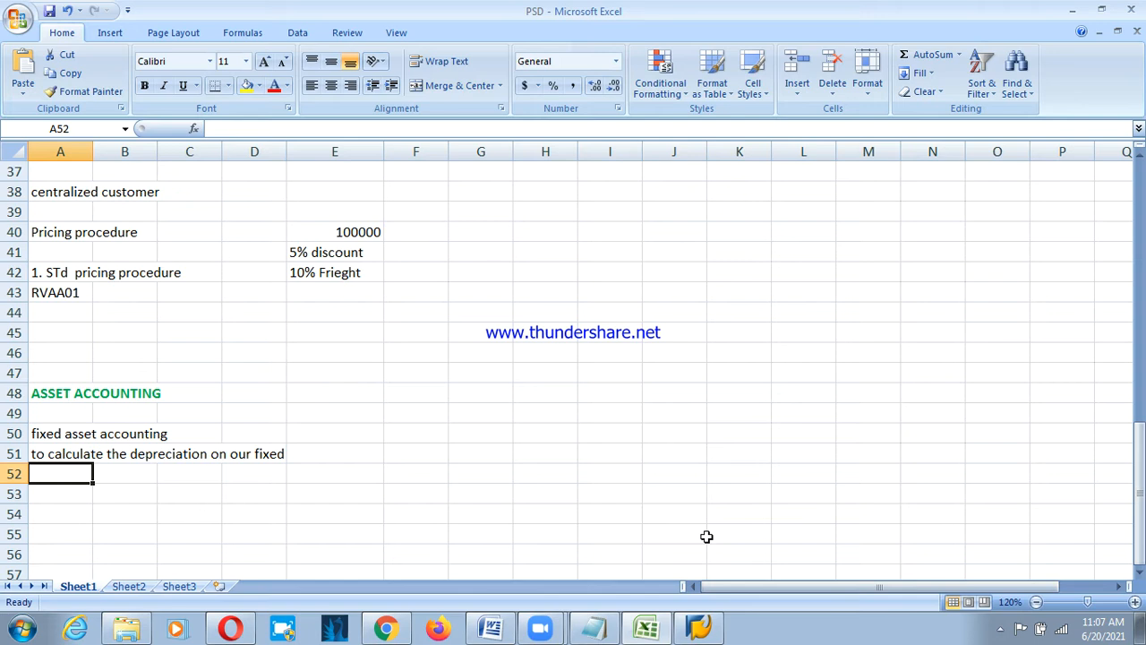
List 'types of depreciation ?' with '1. Straight line method' and '2. Written down value method' below.
key(Return)
text(types)
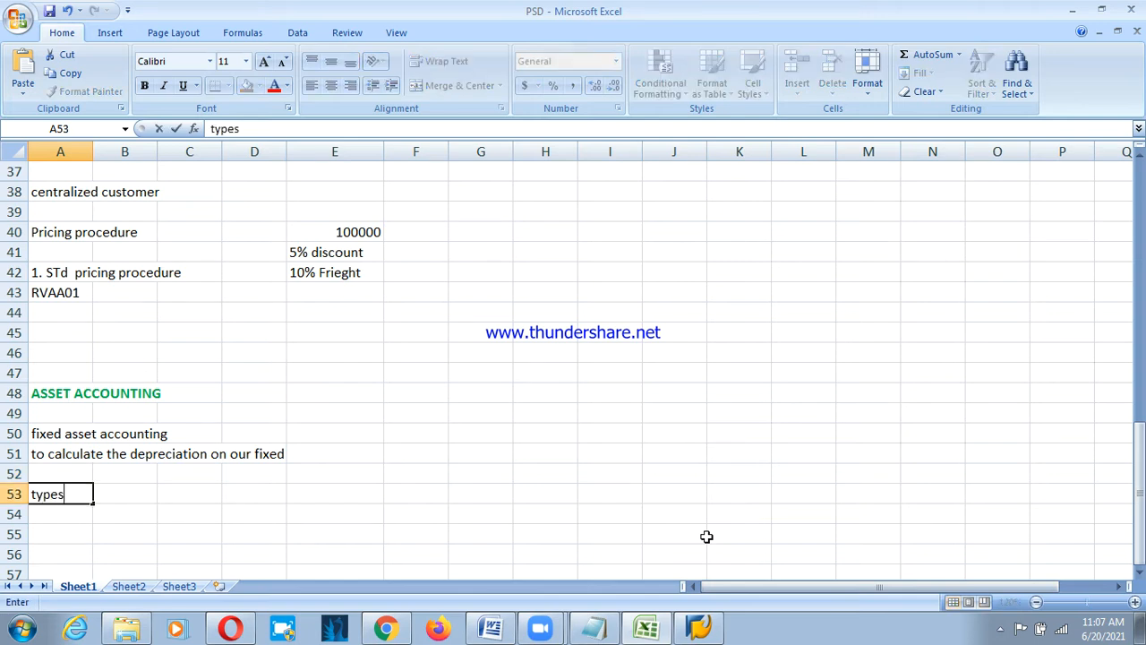
text( of depreciation )
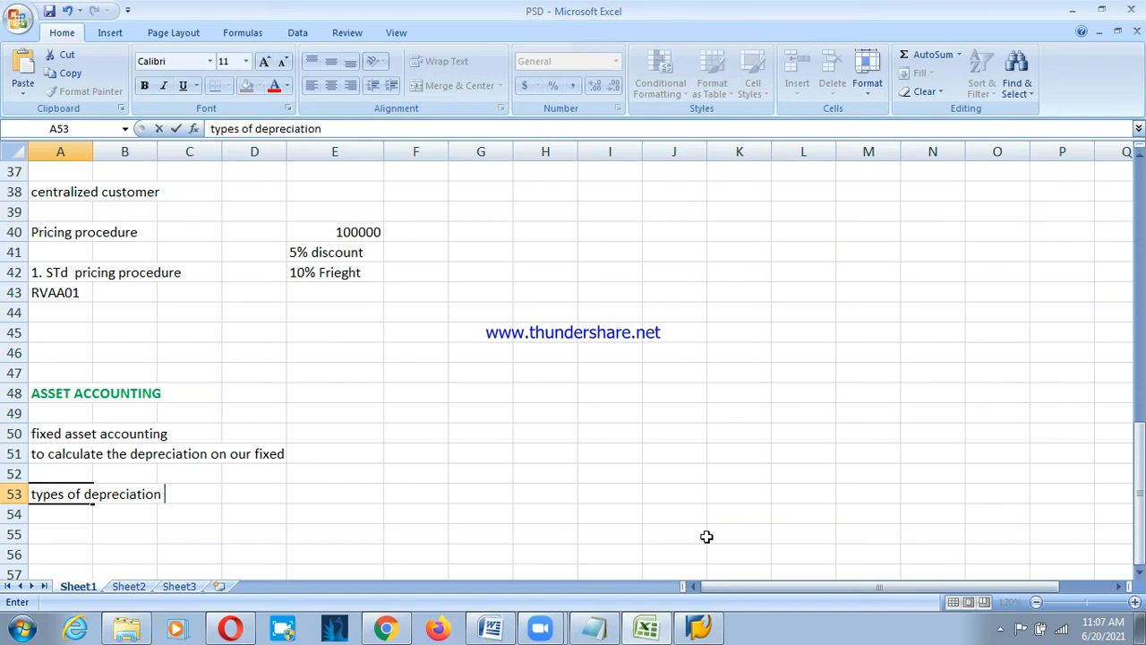
text(?)
key(Return)
key(Return)
text(1.)
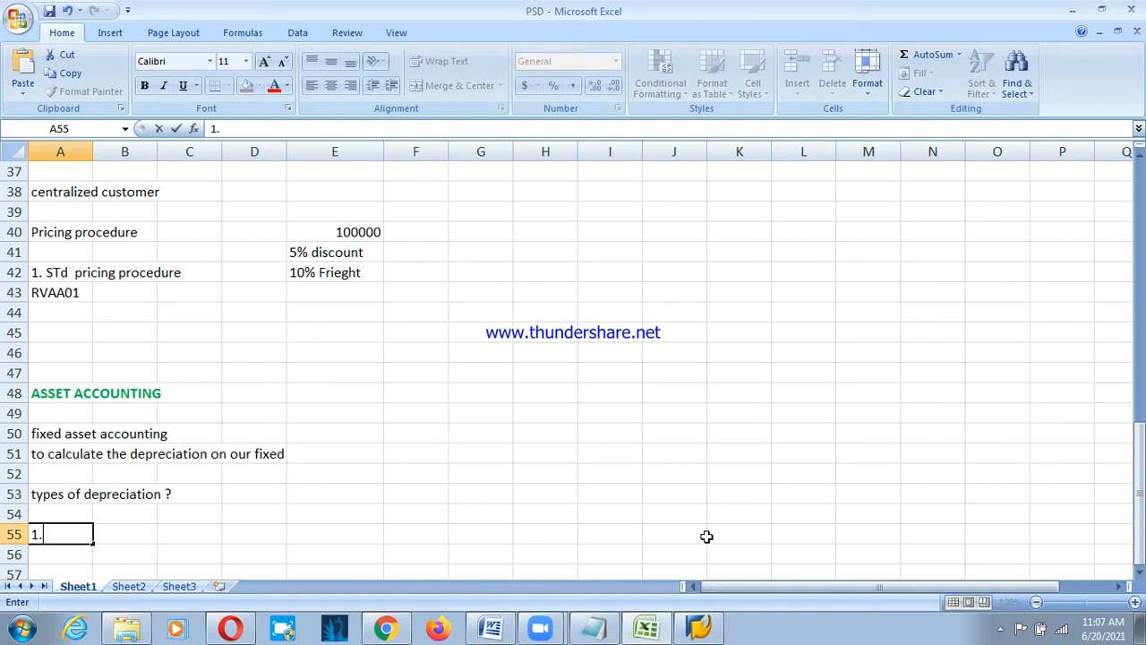
text( Straight)
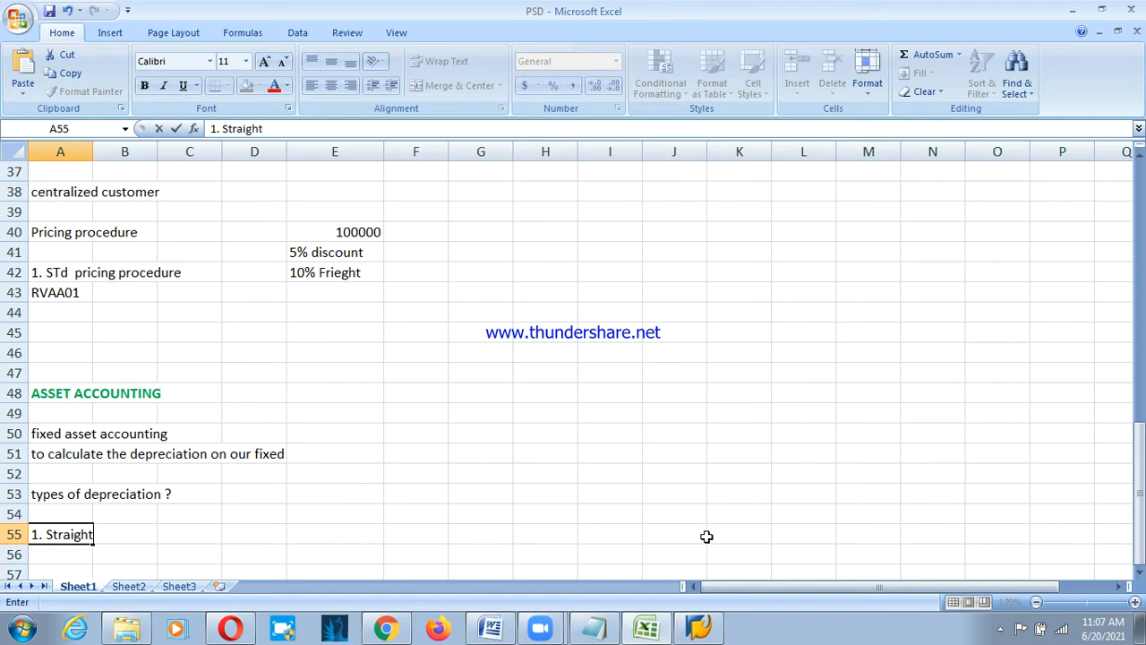
text( line method)
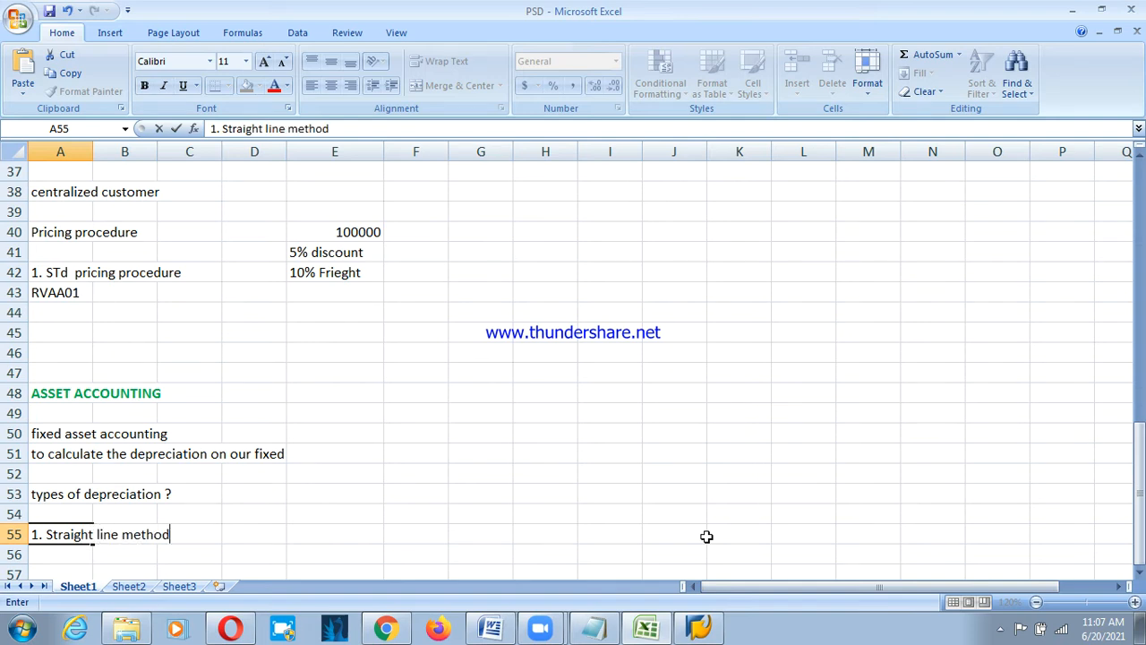
key(Return)
text(2. W)
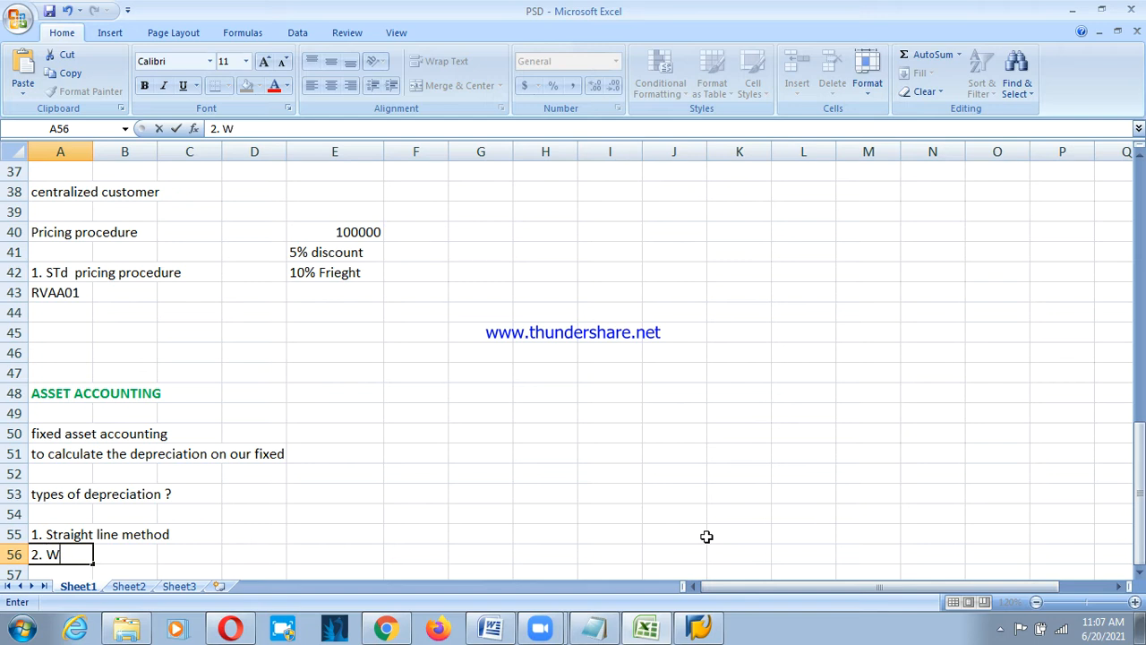
text(rittend)
key(BackSpace)
text(down value)
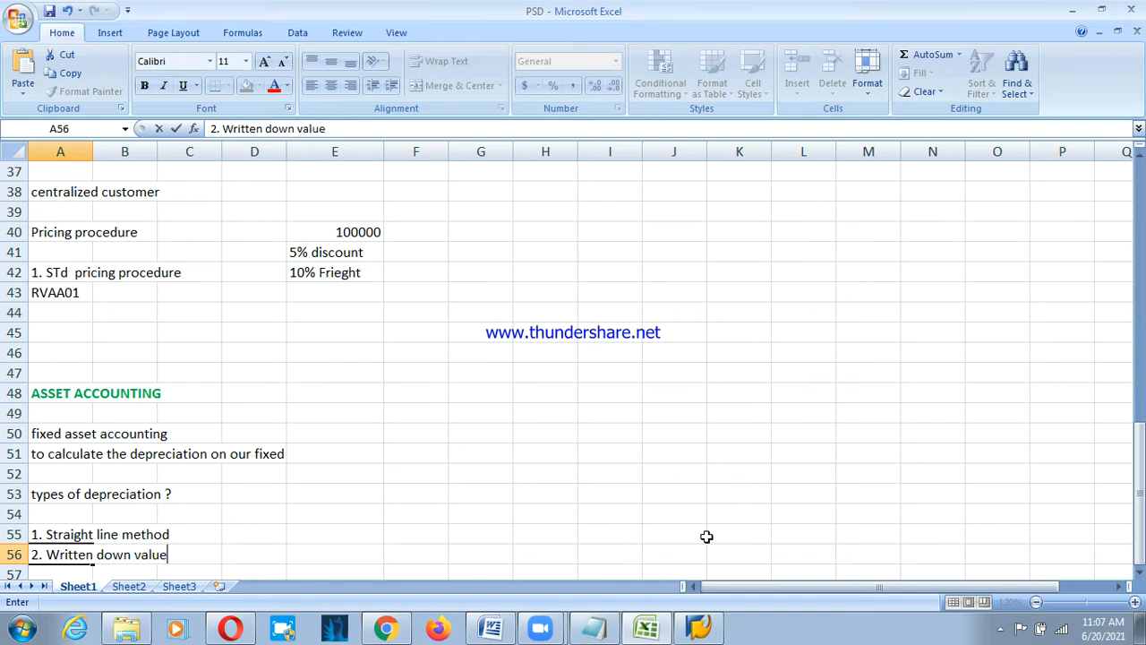
text( method)
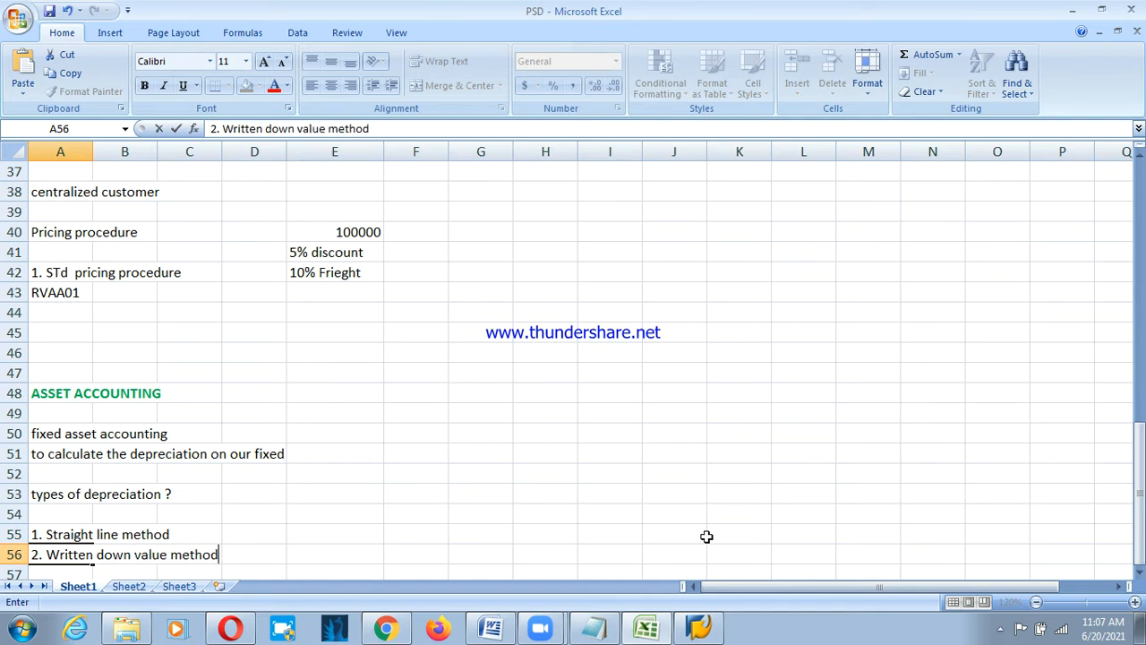
key(Up)
Append the abbreviations (SLM) and (WDV) to the two method entries.
key(F2)
text((SLM)
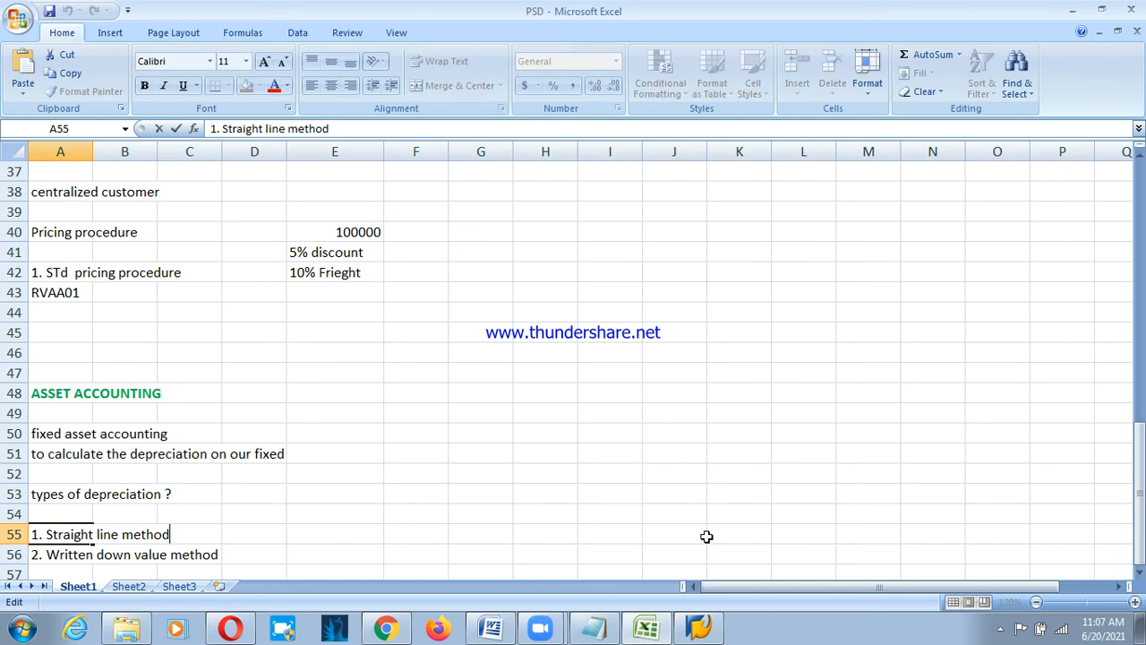
text())
key(Return)
key(F2)
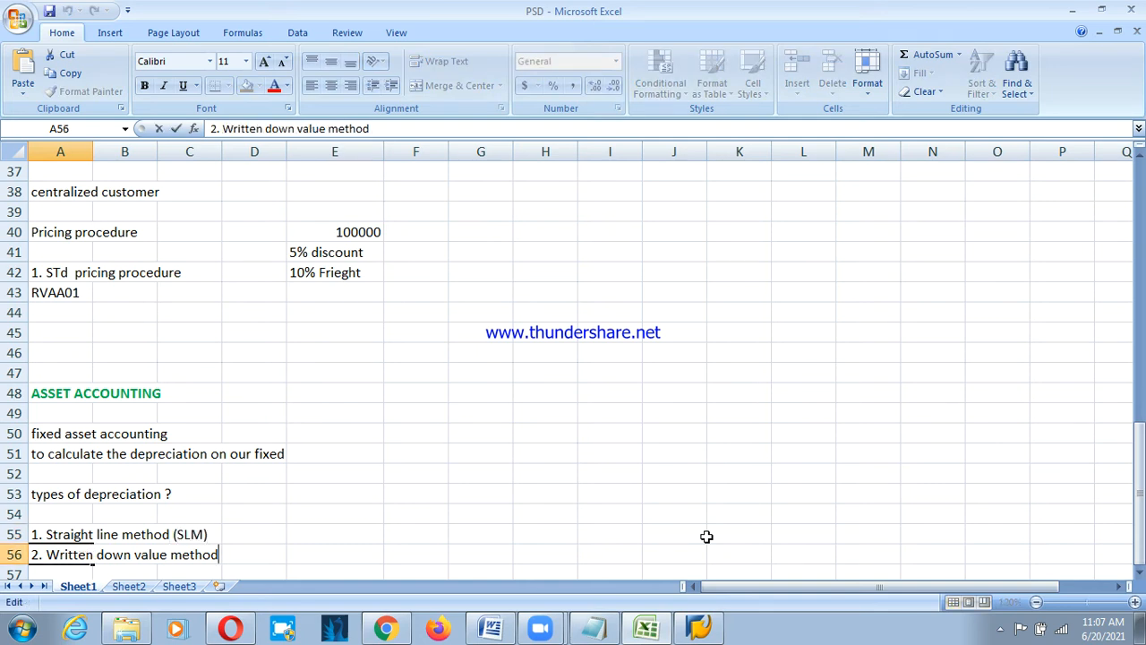
text((WDV))
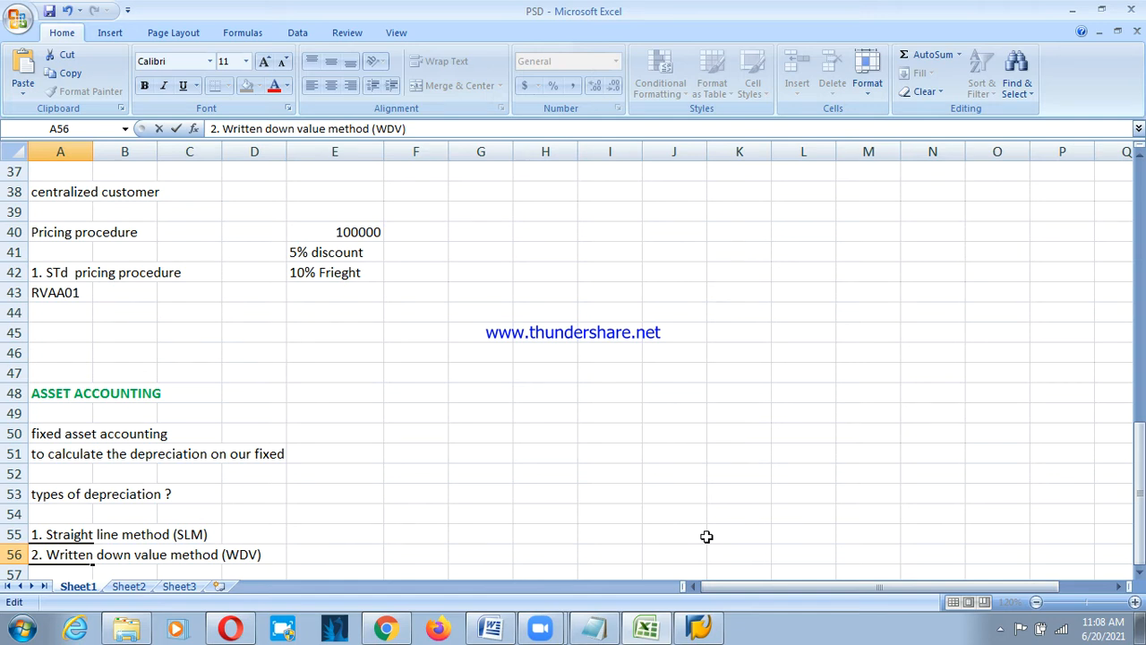
key(Return)
key(Return)
key(Return)
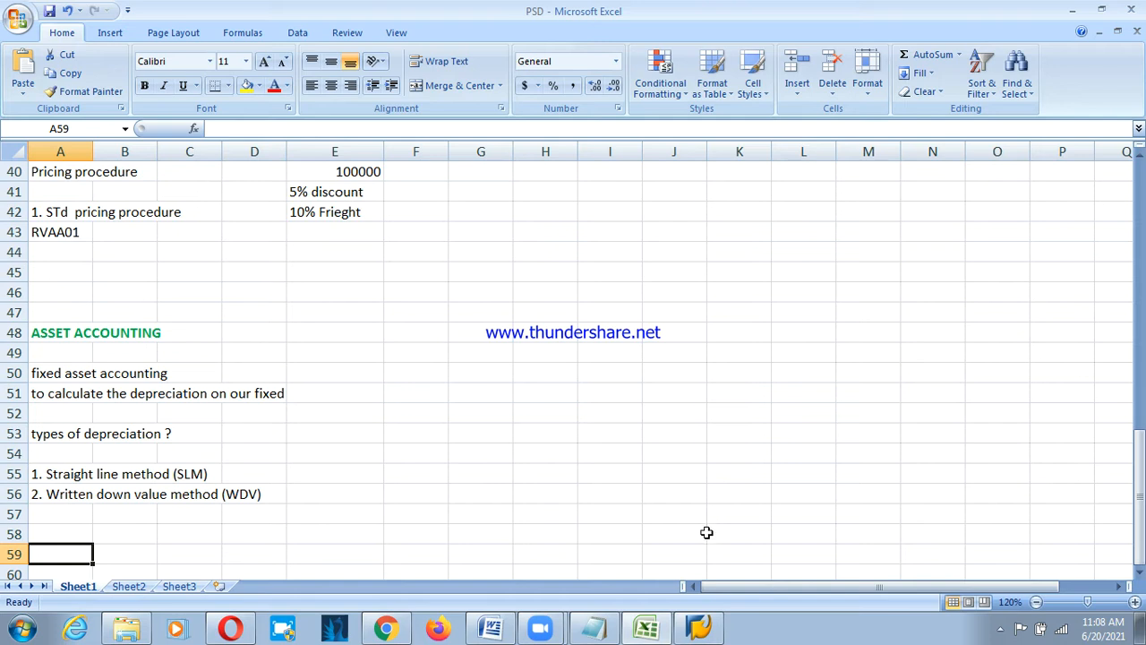
Enter 'asset purchased on 01.04.2020' in G54 and 1000000 in K54.
click(496, 453)
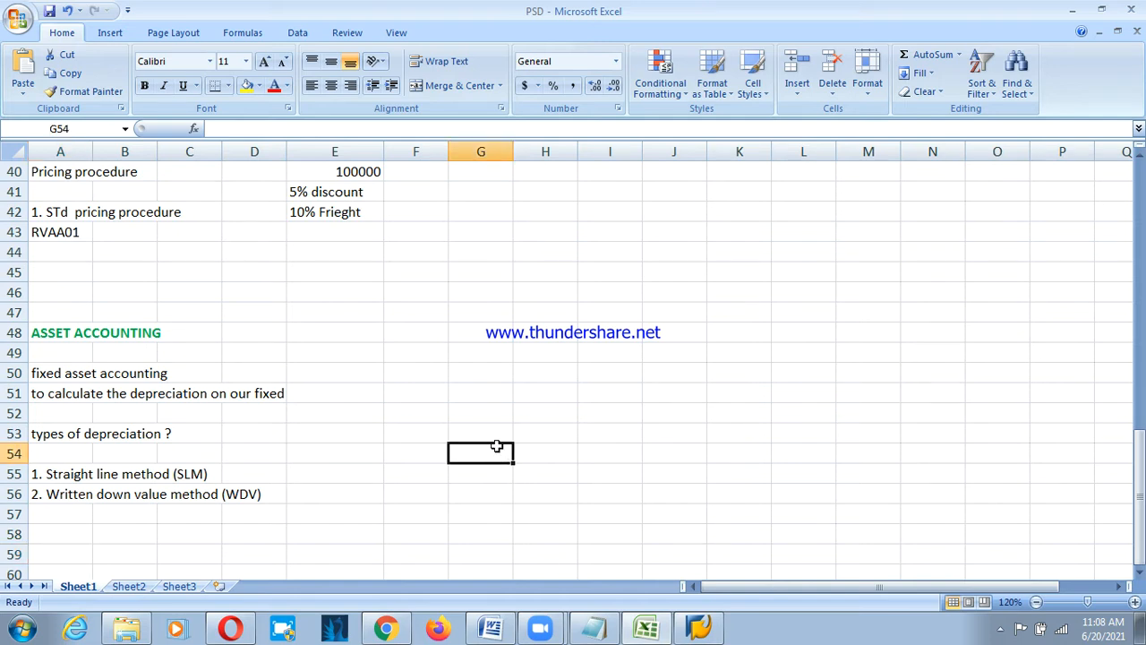
text(asset )
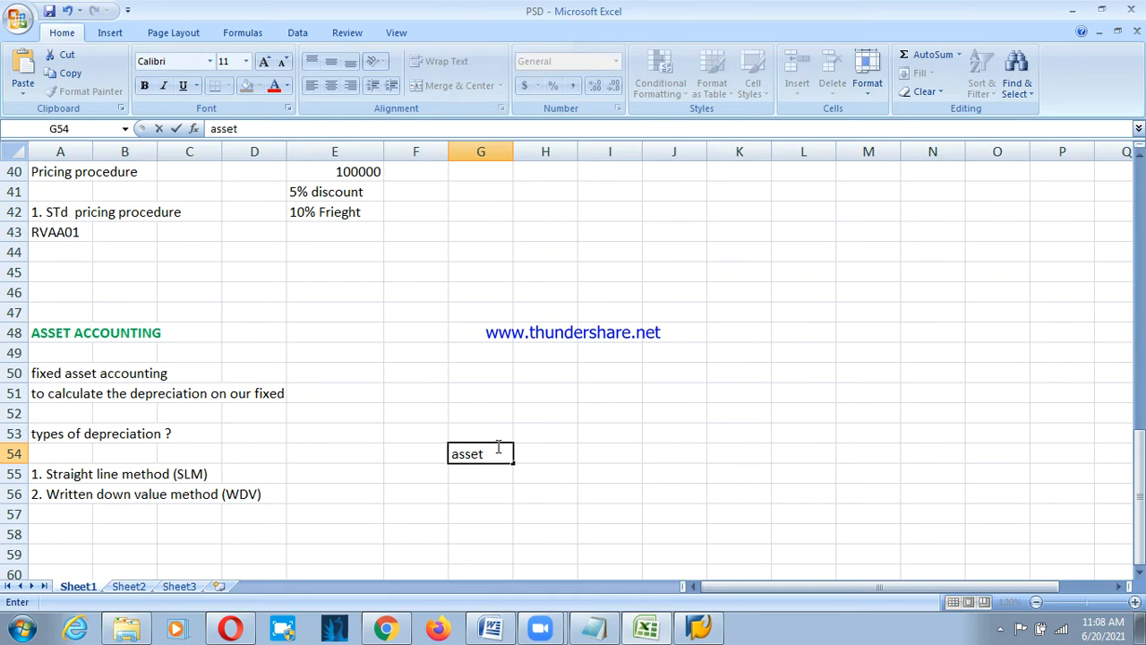
text(purchased on 01.04)
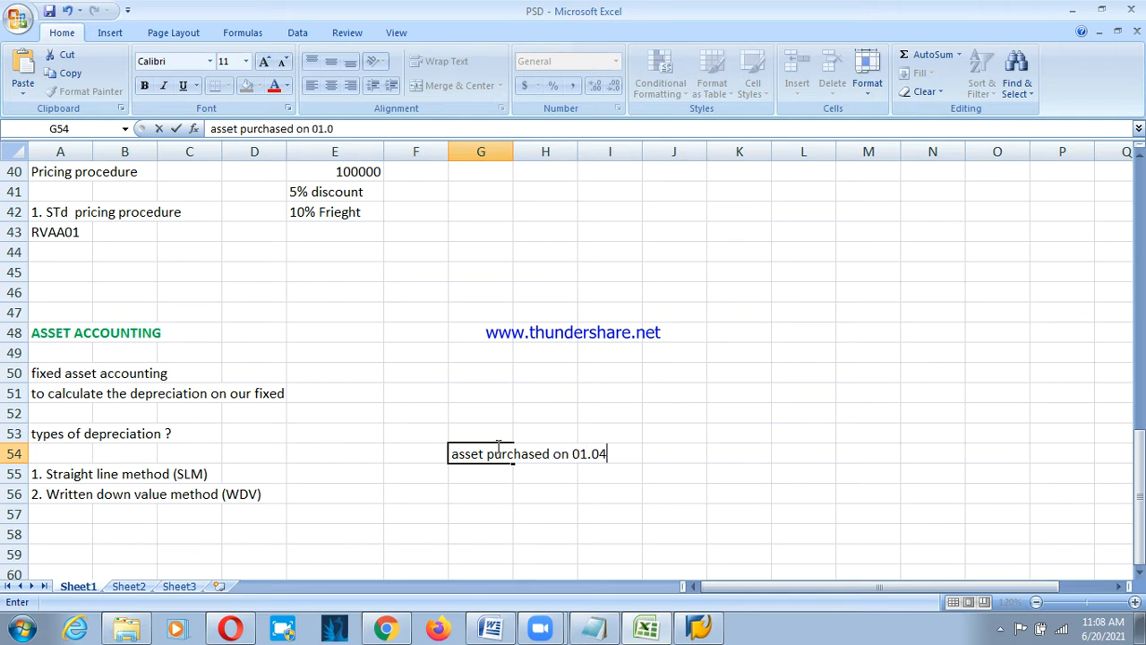
text(.2020)
key(Right)
key(Right)
key(Right)
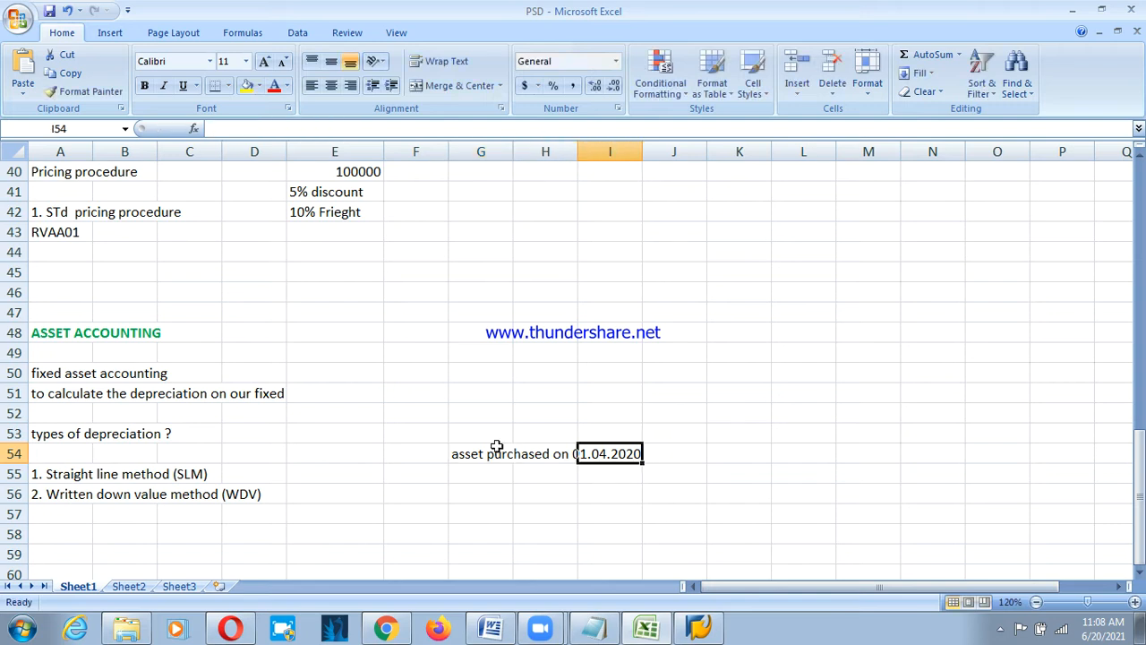
key(Right)
text(10000)
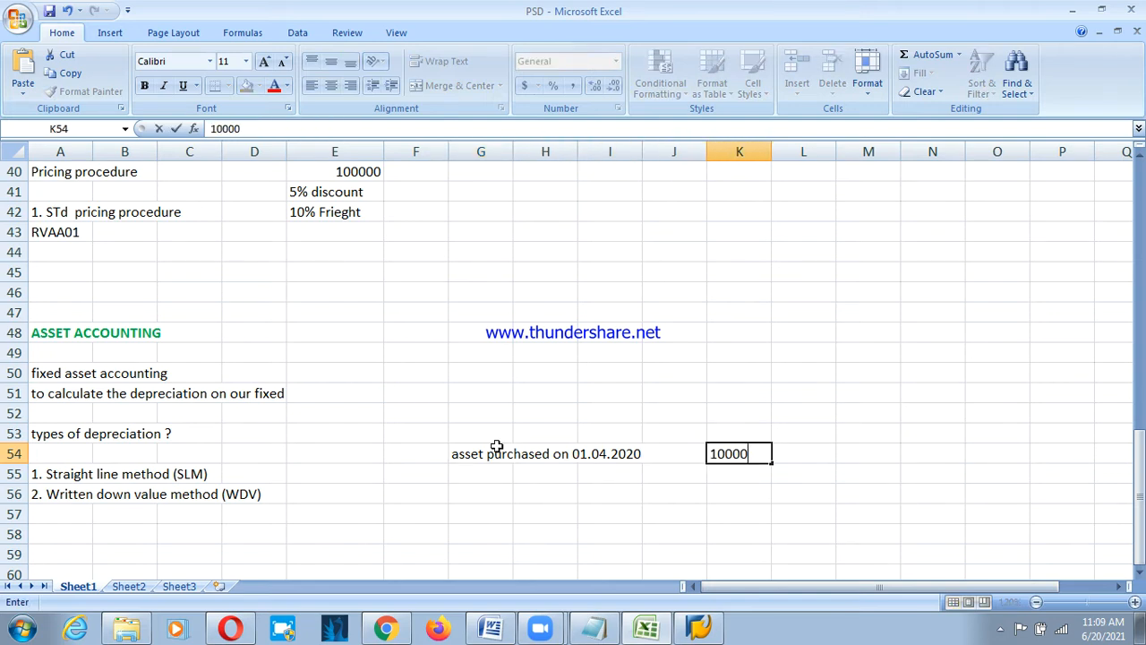
text(00)
key(Return)
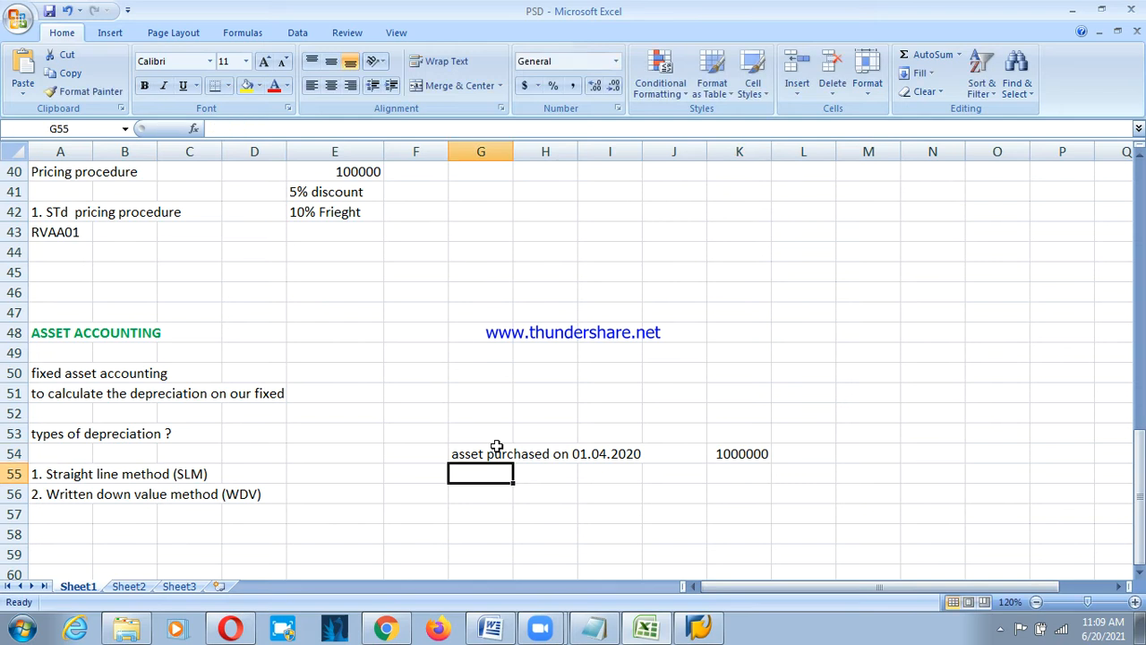
Label the asset value 'acquition value' in L54.
click(813, 454)
text(ac)
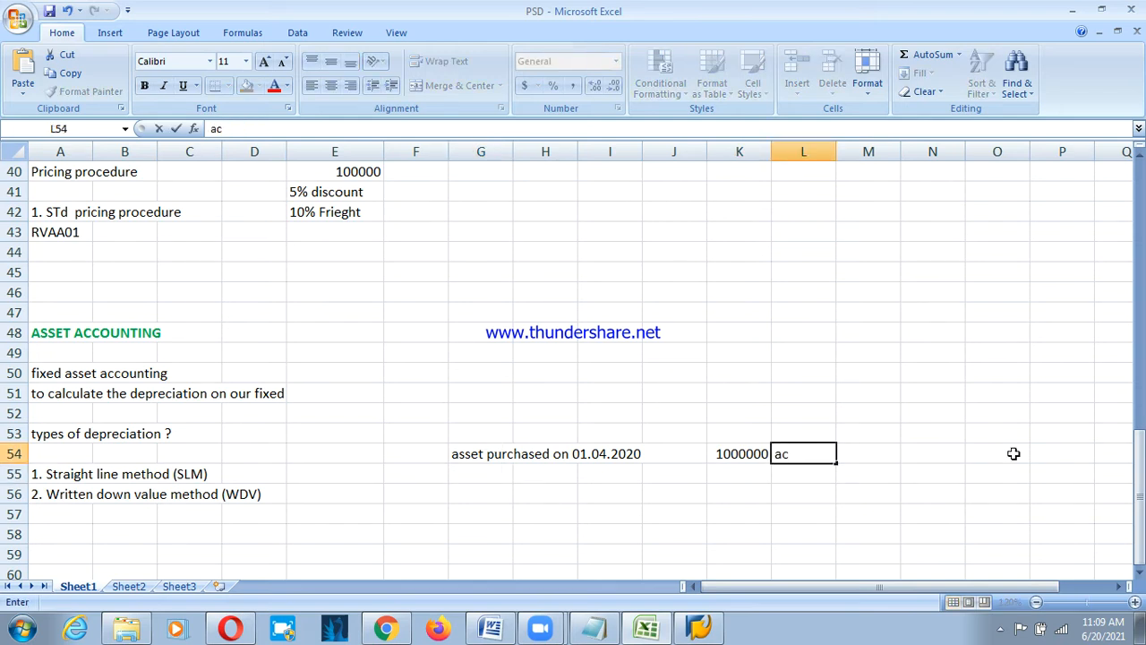
text(quition value)
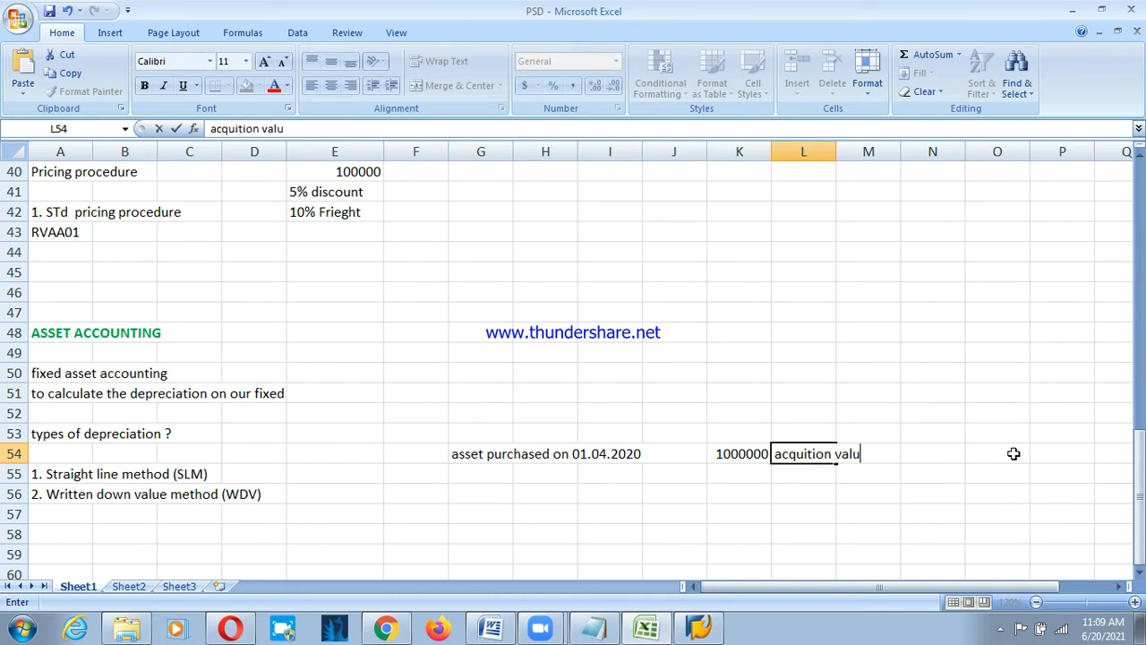
key(Return)
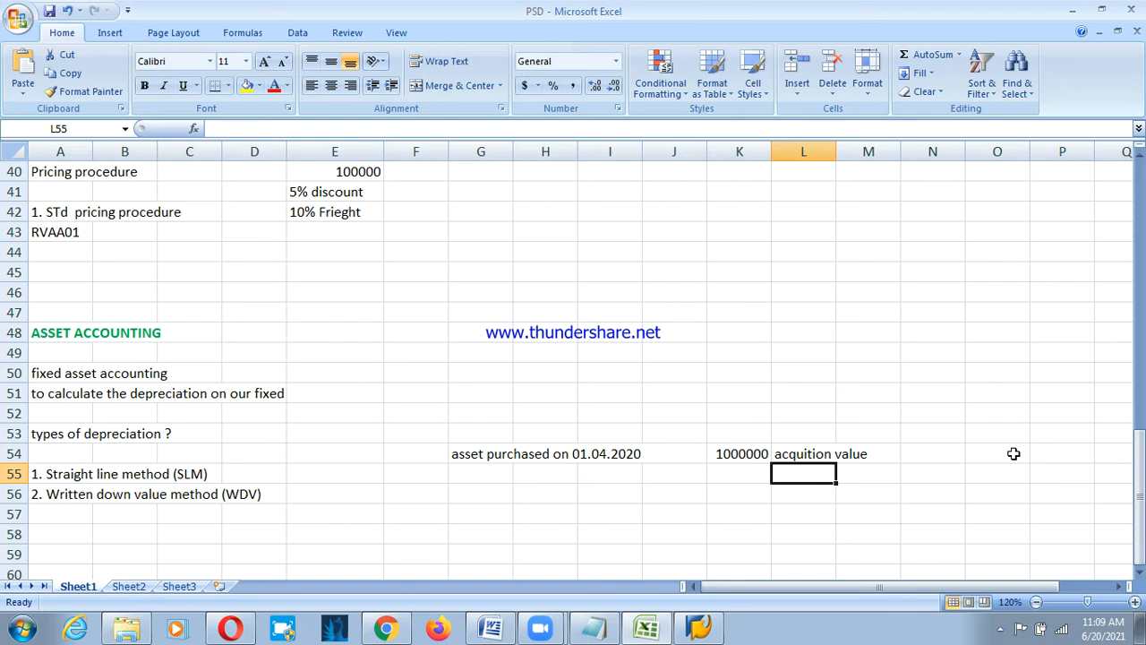
Add 'depreciation 10%' in G55 with the amount 100000 in K55.
key(Left)
key(Left)
key(Left)
key(Left)
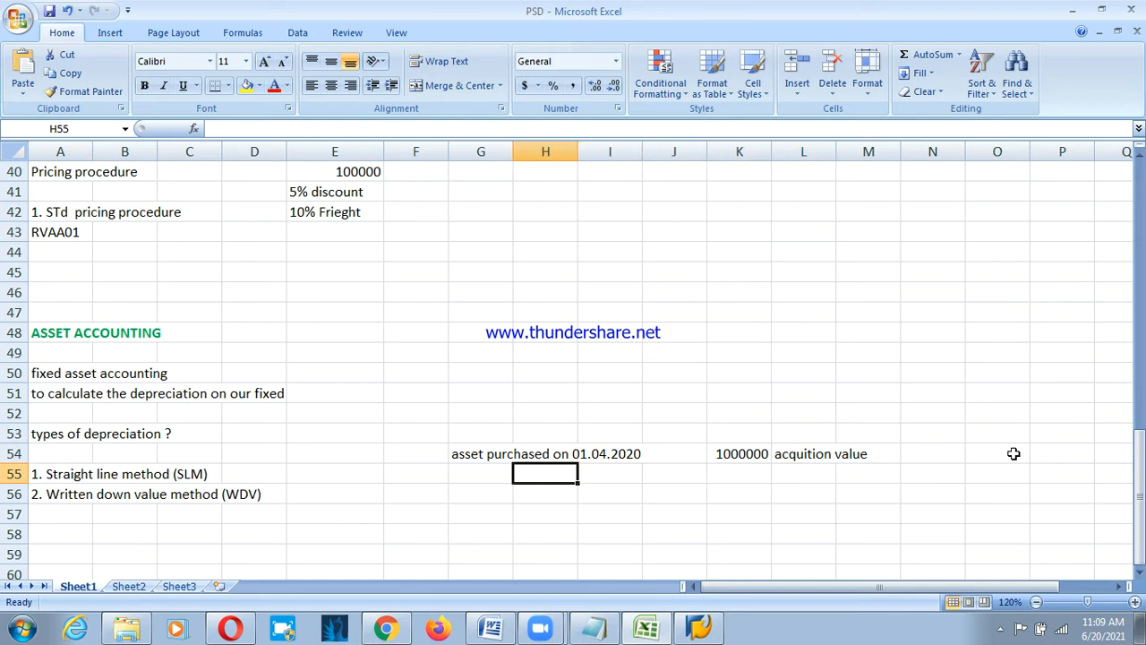
key(Left)
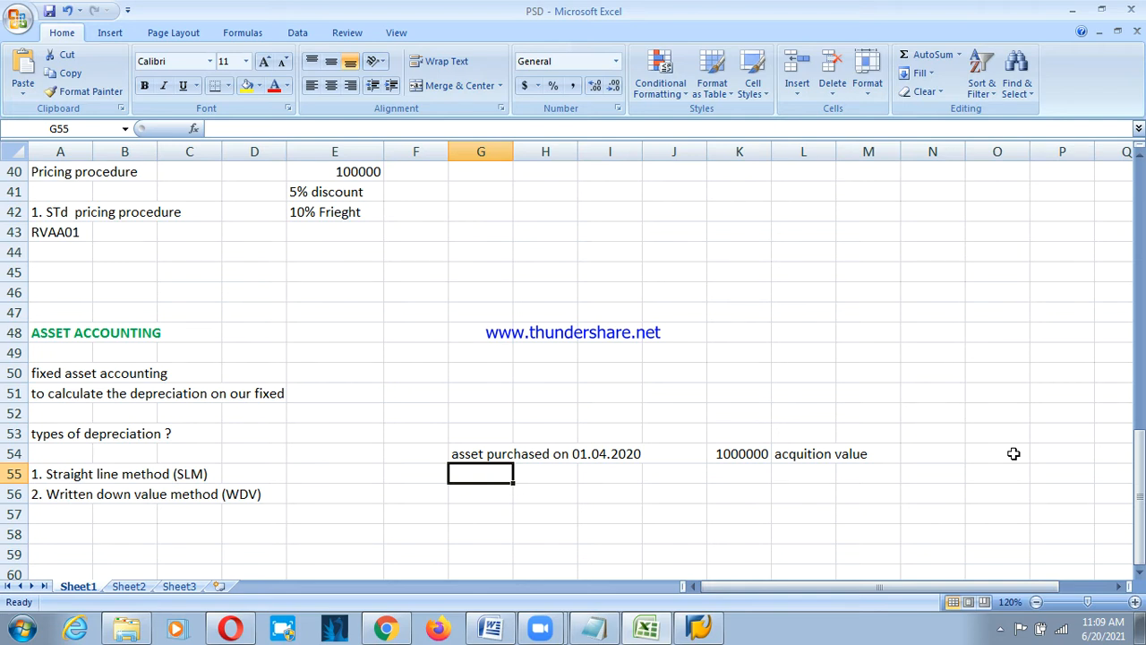
text(deprec)
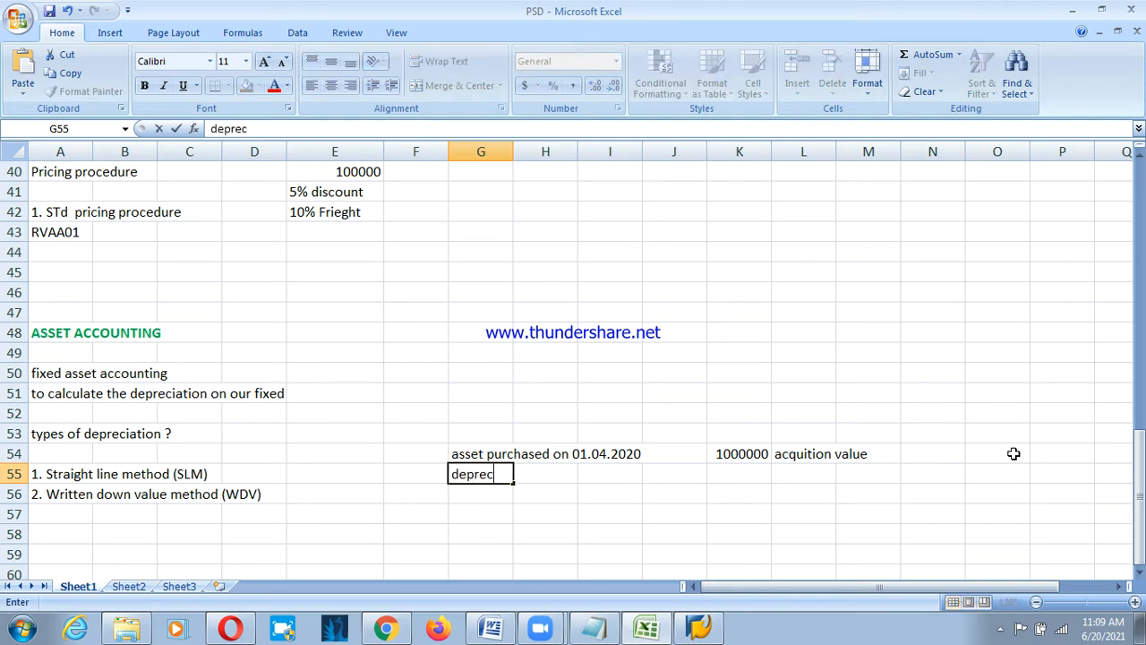
text(iation 10%)
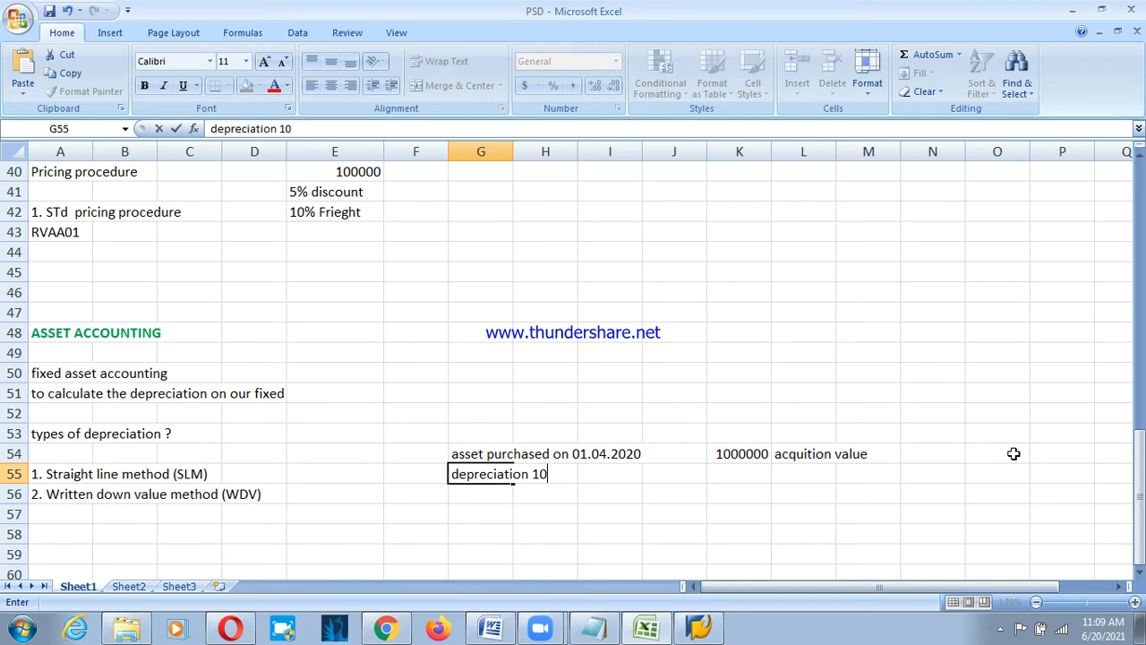
key(Right)
key(Right)
key(Right)
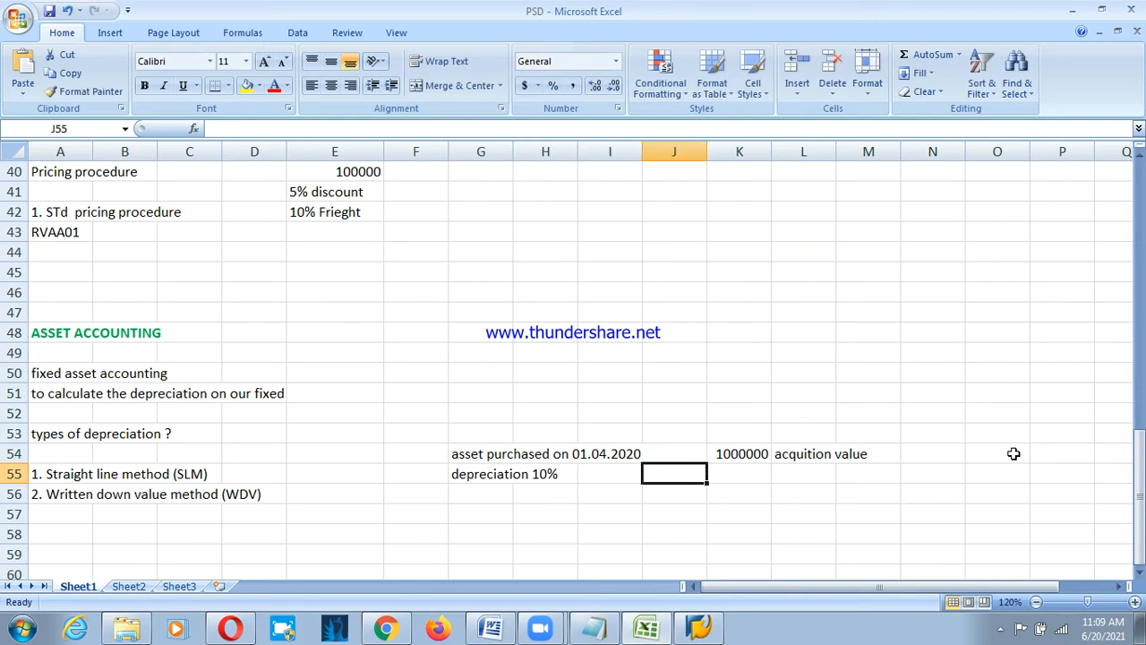
key(Right)
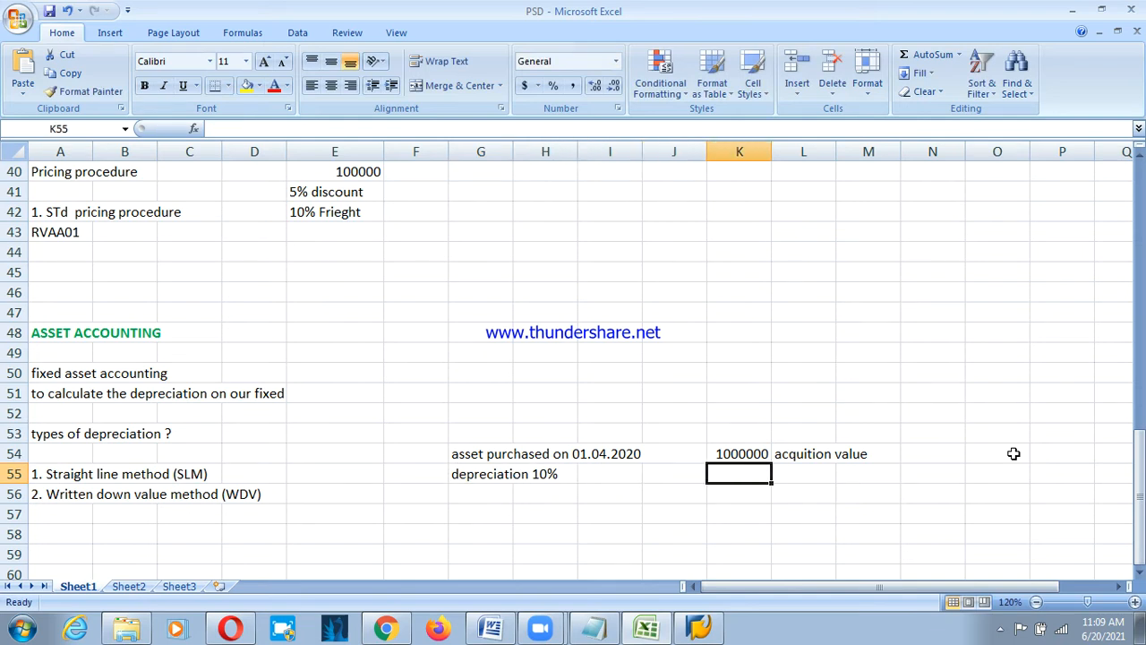
text(10000)
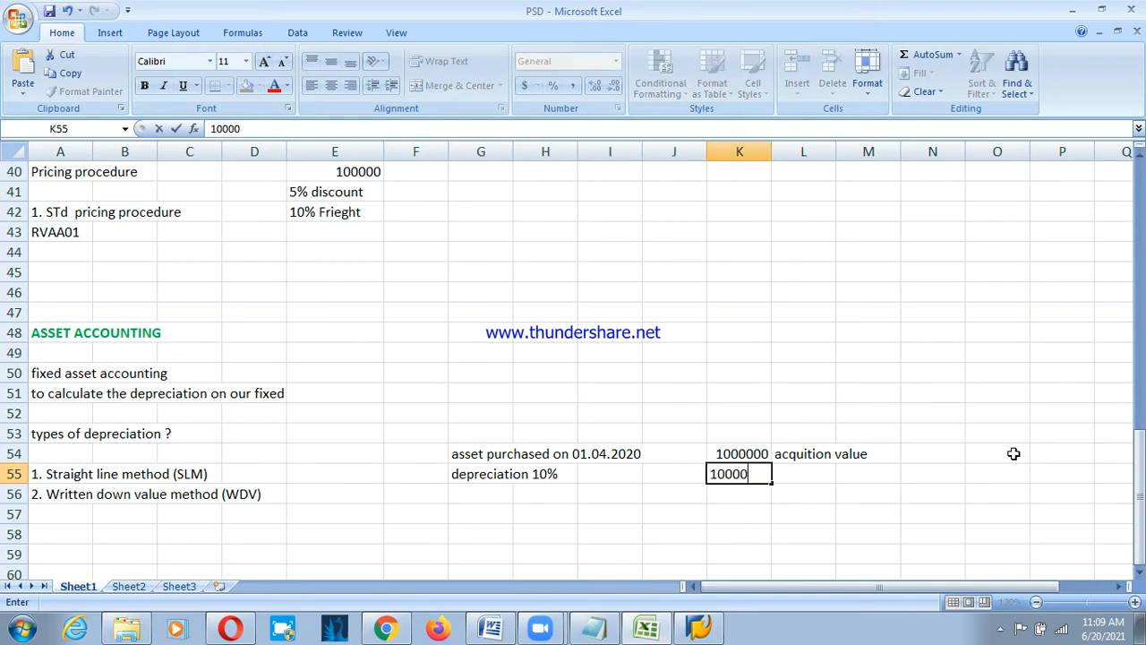
text(0)
key(Return)
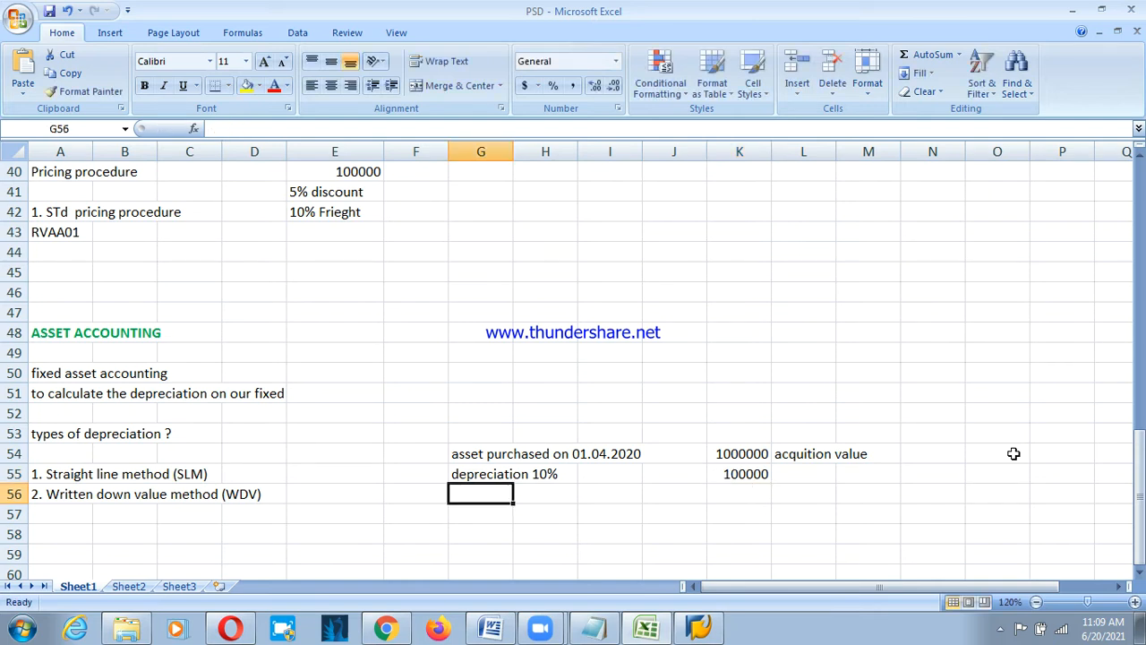
Enter 900000 labelled 'net book value', and label the 100000 as 'depreciation value'.
key(Right)
key(Right)
key(Right)
key(Right)
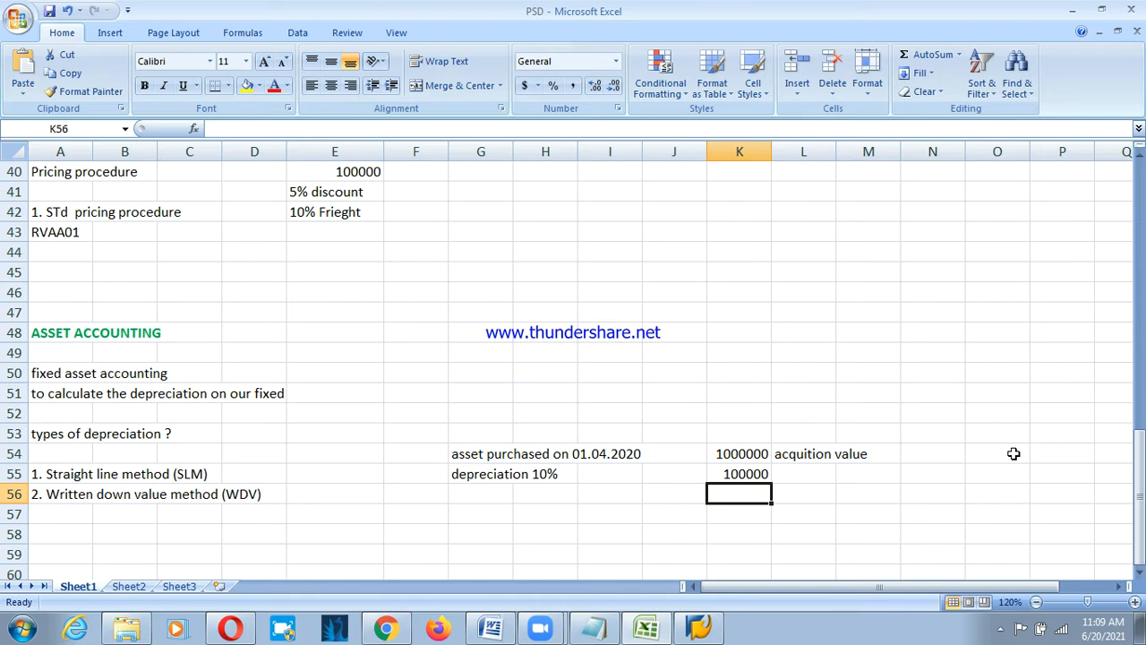
text(900000)
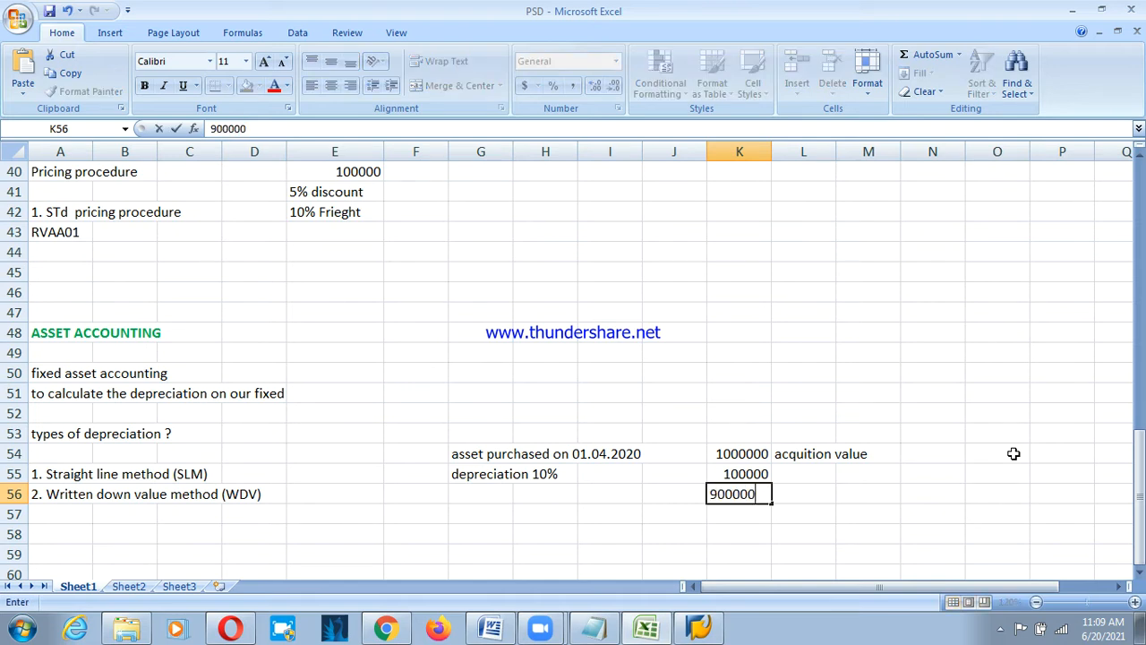
key(Tab)
text(net)
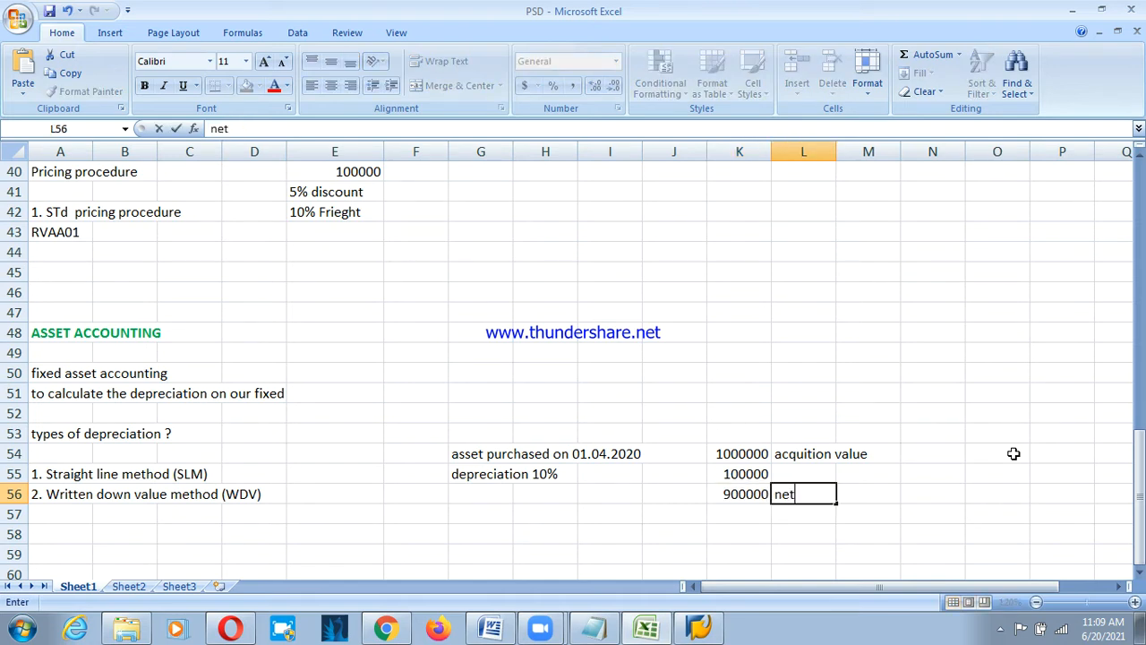
text( book va)
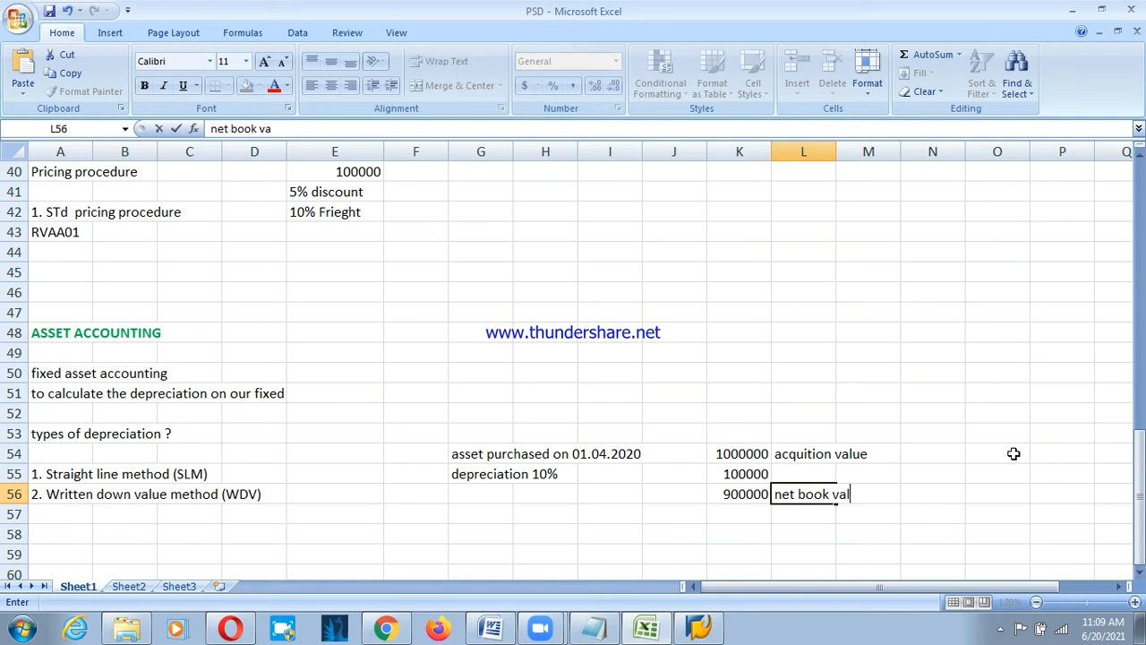
text(lue)
key(Up)
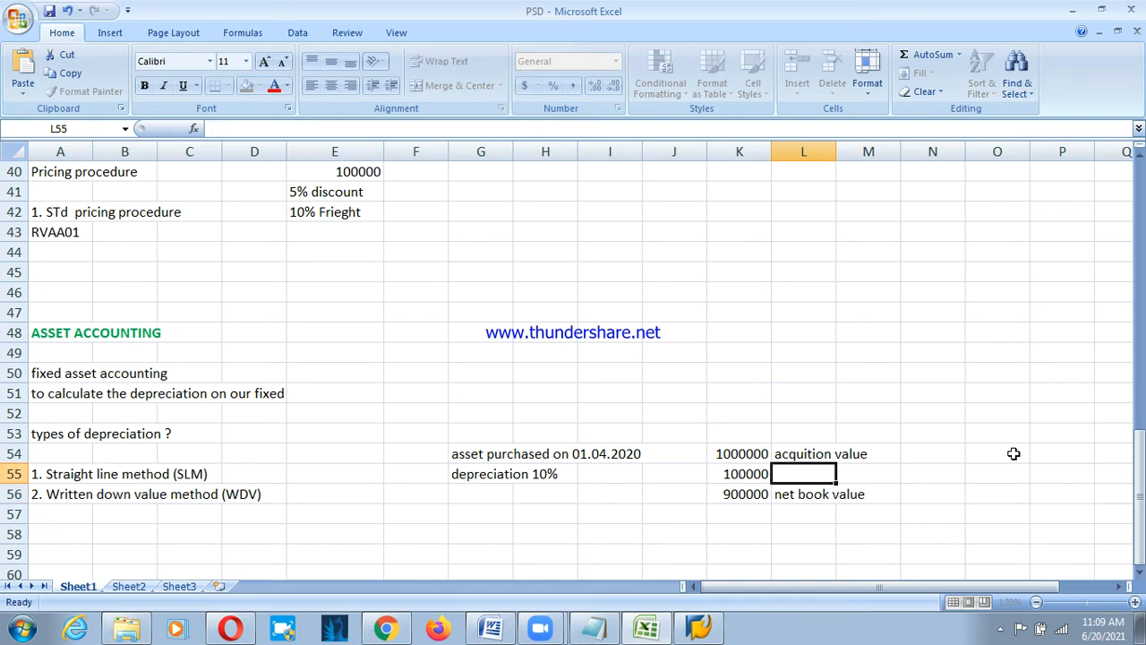
text(deprec)
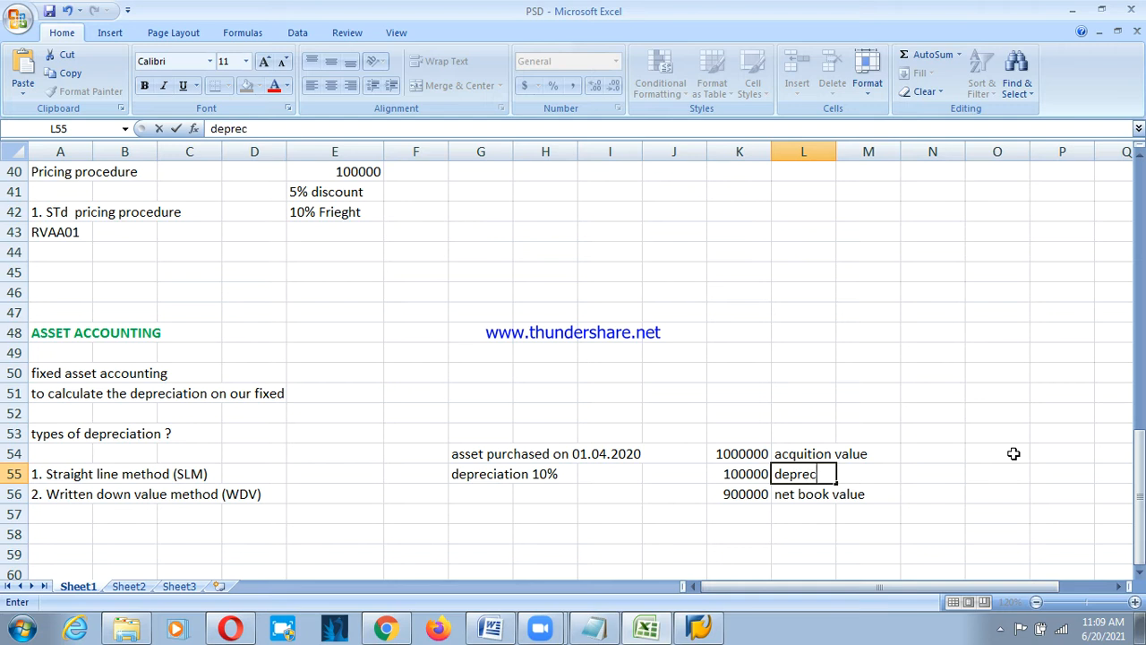
text(iation value)
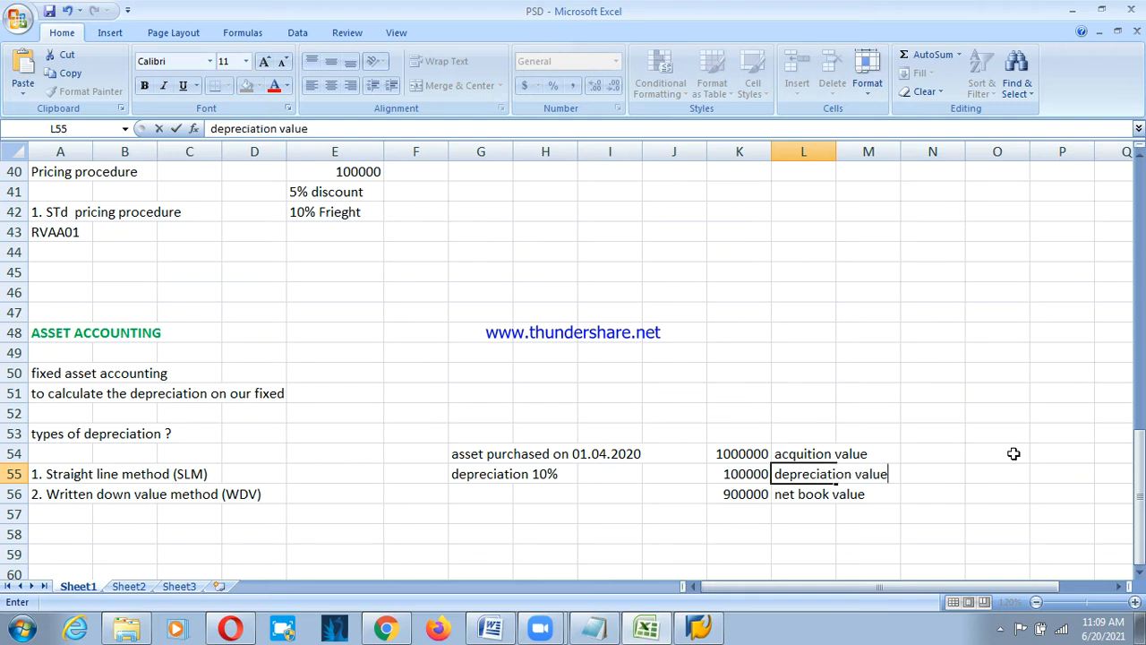
key(Return)
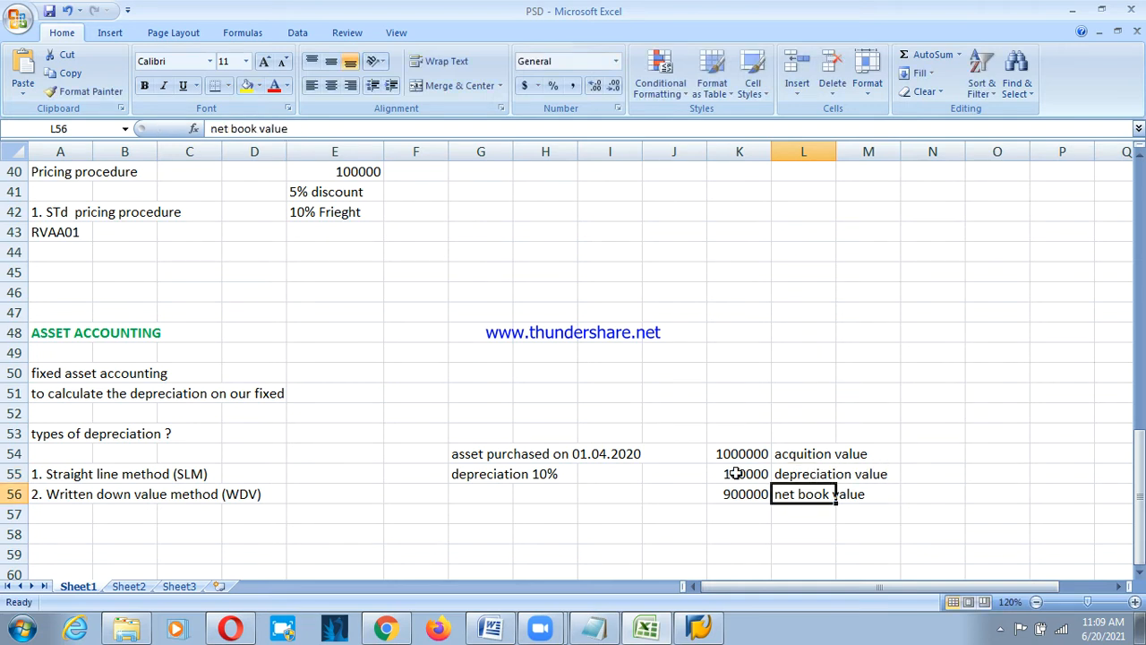
Correct the purchase date in G54 to 01.04.2019.
click(488, 453)
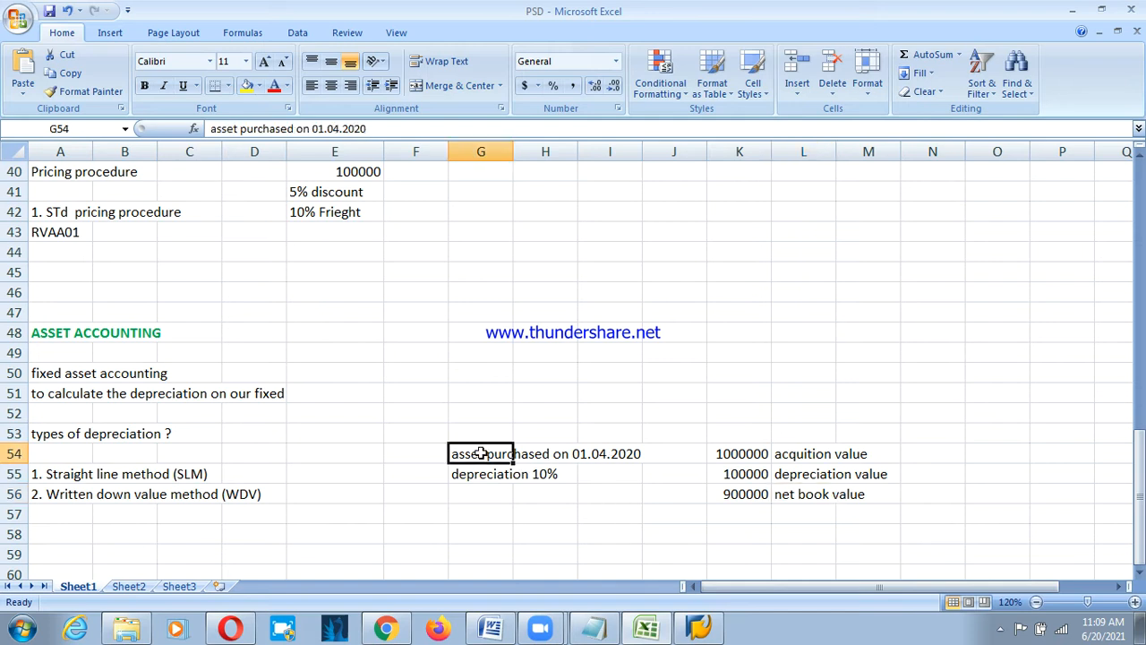
key(F2)
key(BackSpace)
key(BackSpace)
text(19)
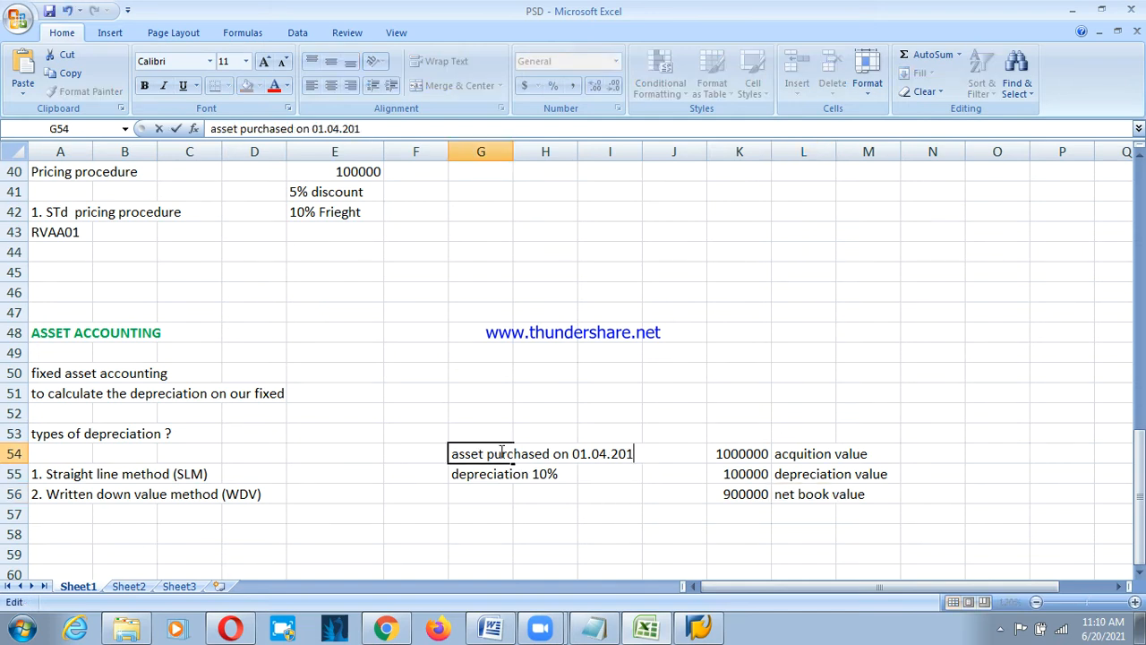
key(Return)
key(Return)
key(Return)
key(Return)
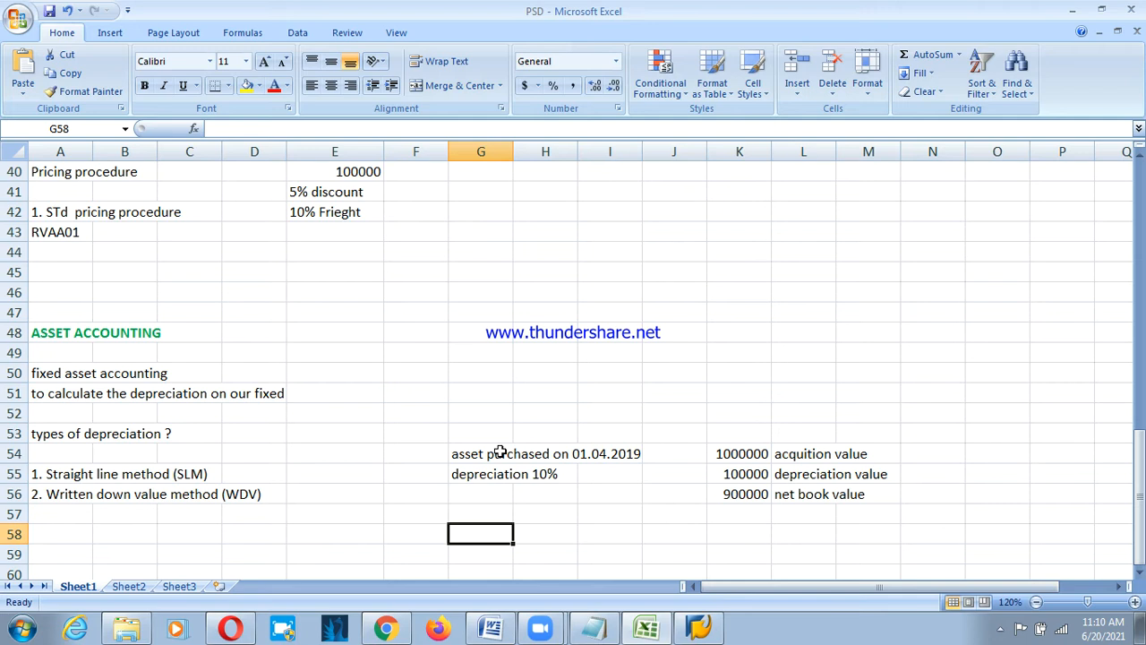
Add the note 'on 01.04.2020' in G58 below the example.
text(on)
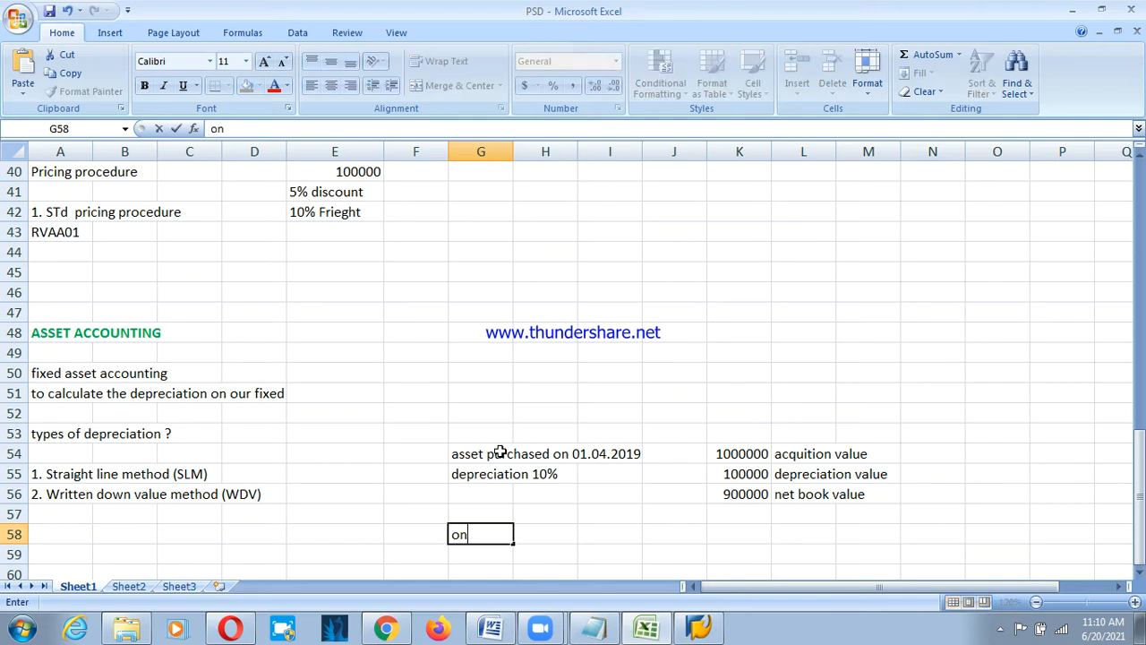
text( 01.04.2021)
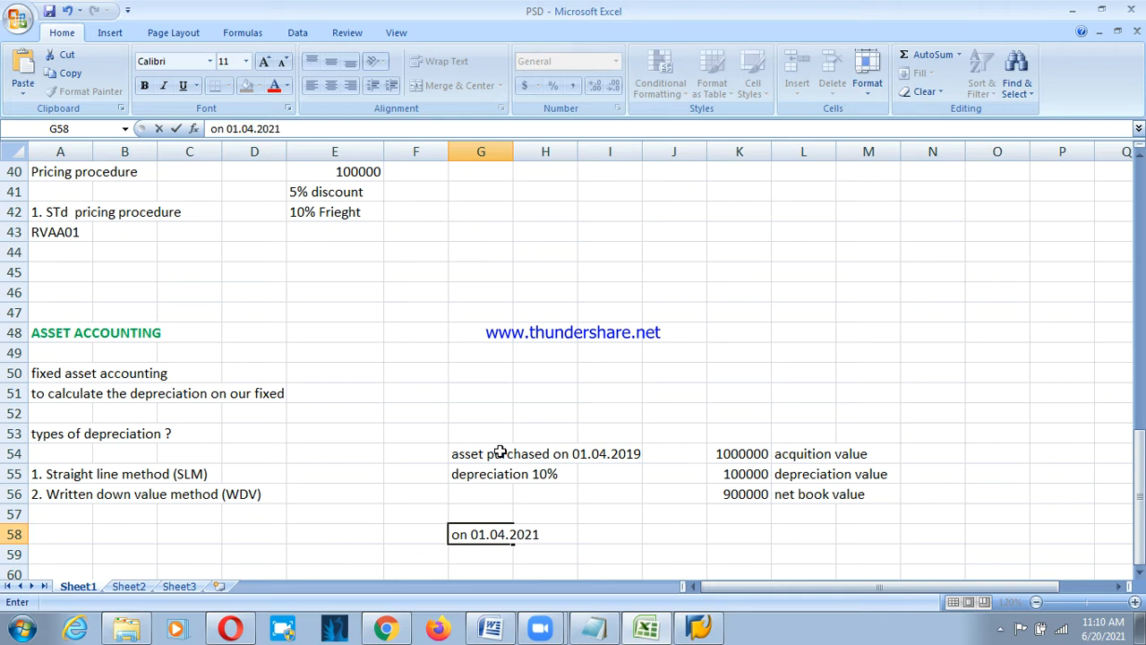
key(BackSpace)
text(0)
key(Tab)
key(Down)
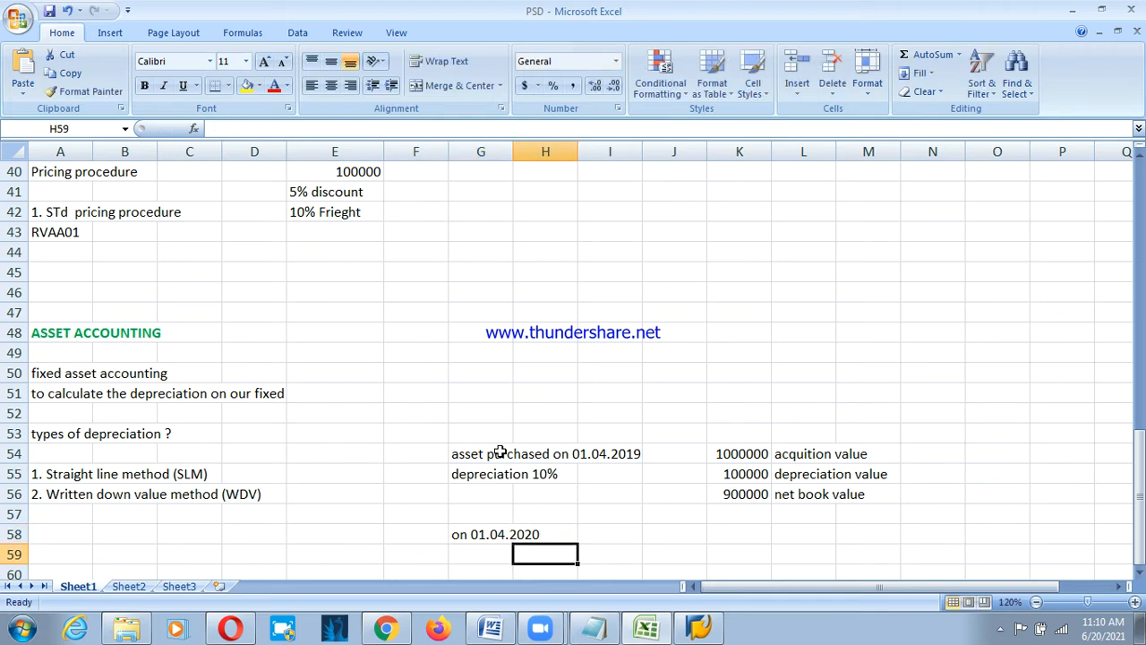
key(Left)
text(dep)
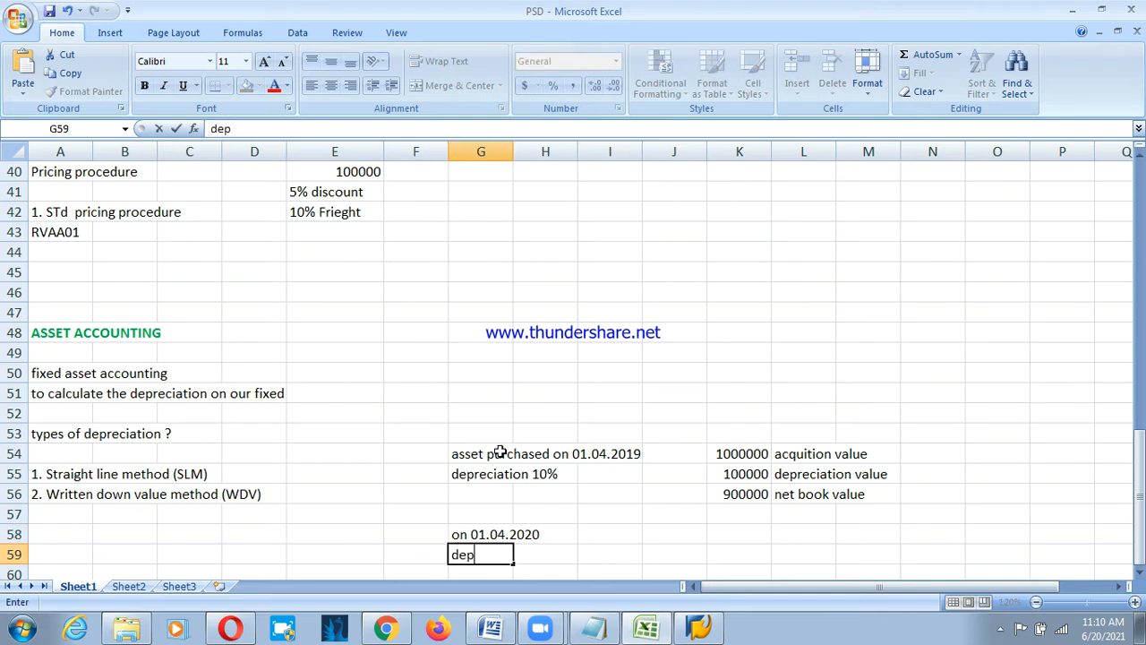
key(BackSpace)
key(BackSpace)
key(BackSpace)
Review the 1000000 acquisition value and 900000 net book value cells.
click(757, 455)
click(750, 498)
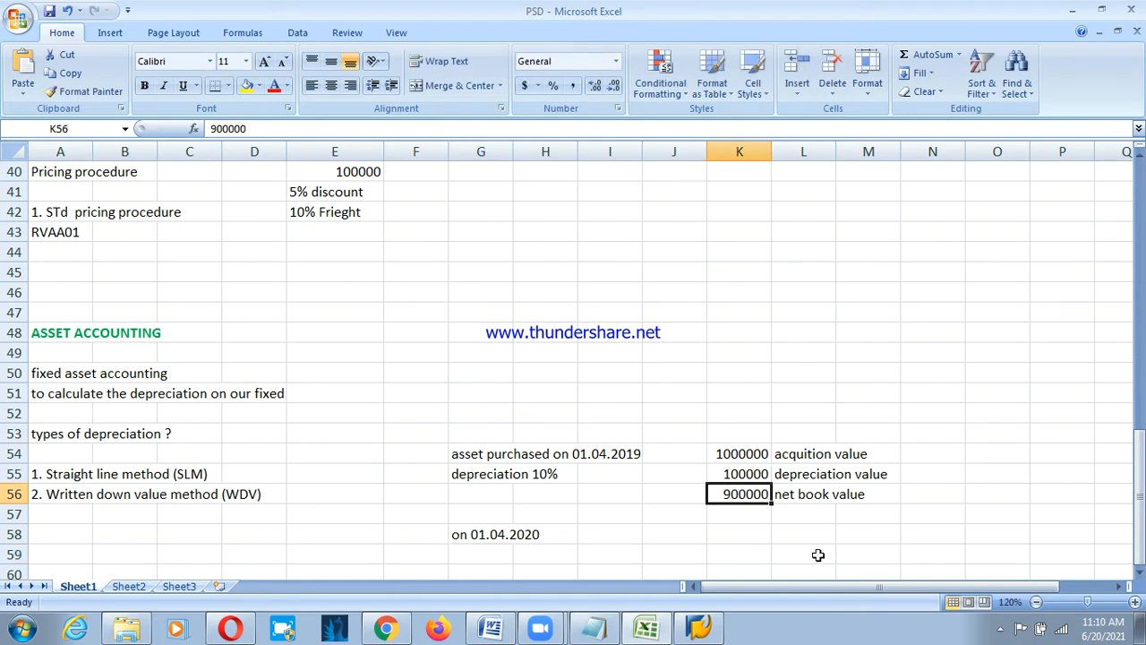
click(736, 454)
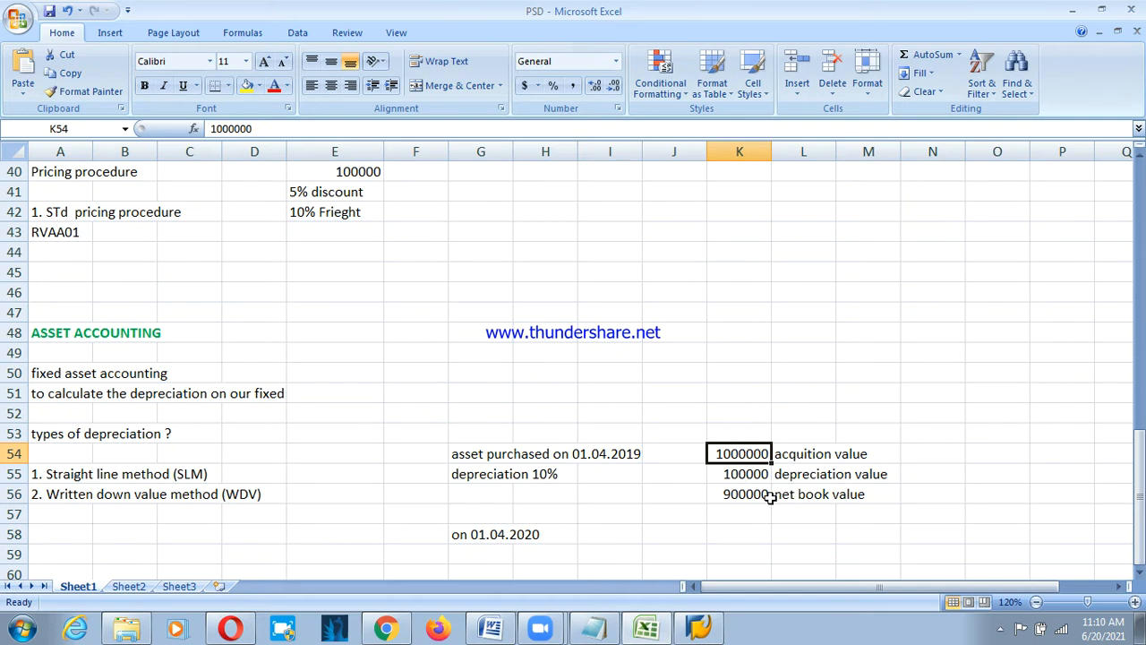
click(759, 498)
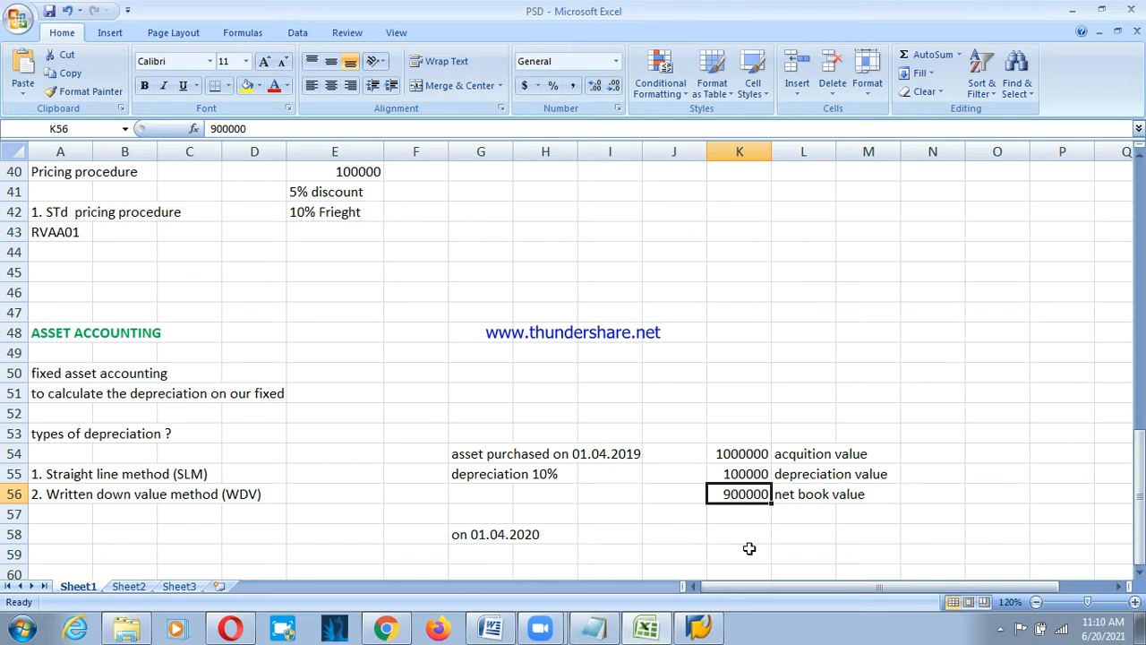
click(269, 538)
scroll(242, 535, down, 1)
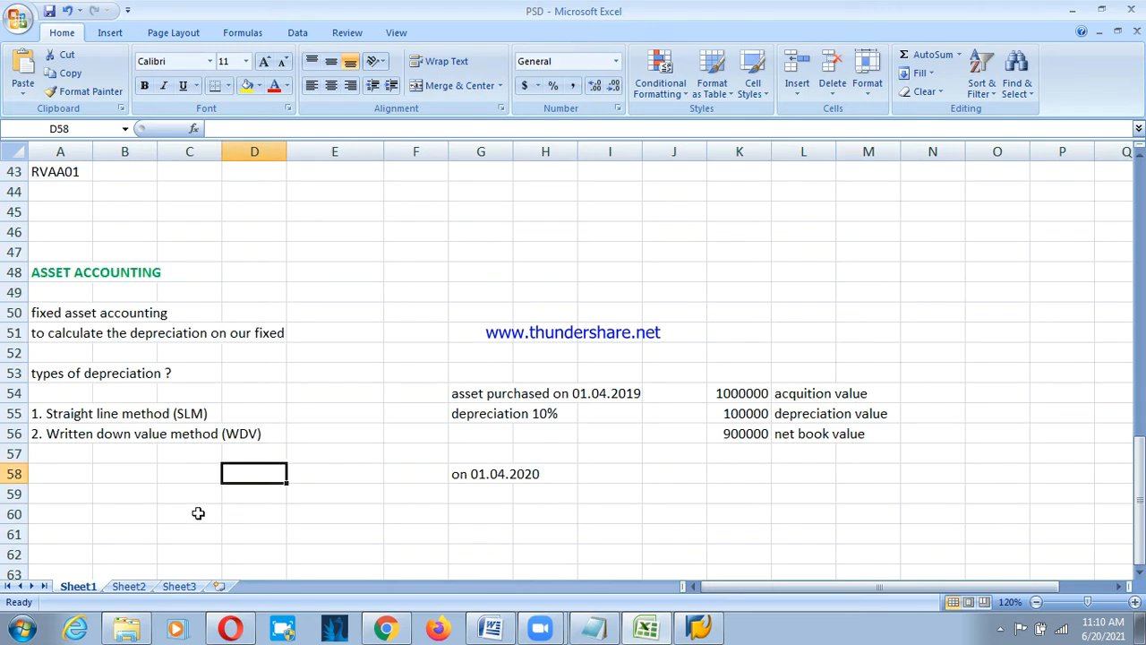
In A60, note that depreciation on Net book value is called the Written down value method.
click(65, 512)
text(1.)
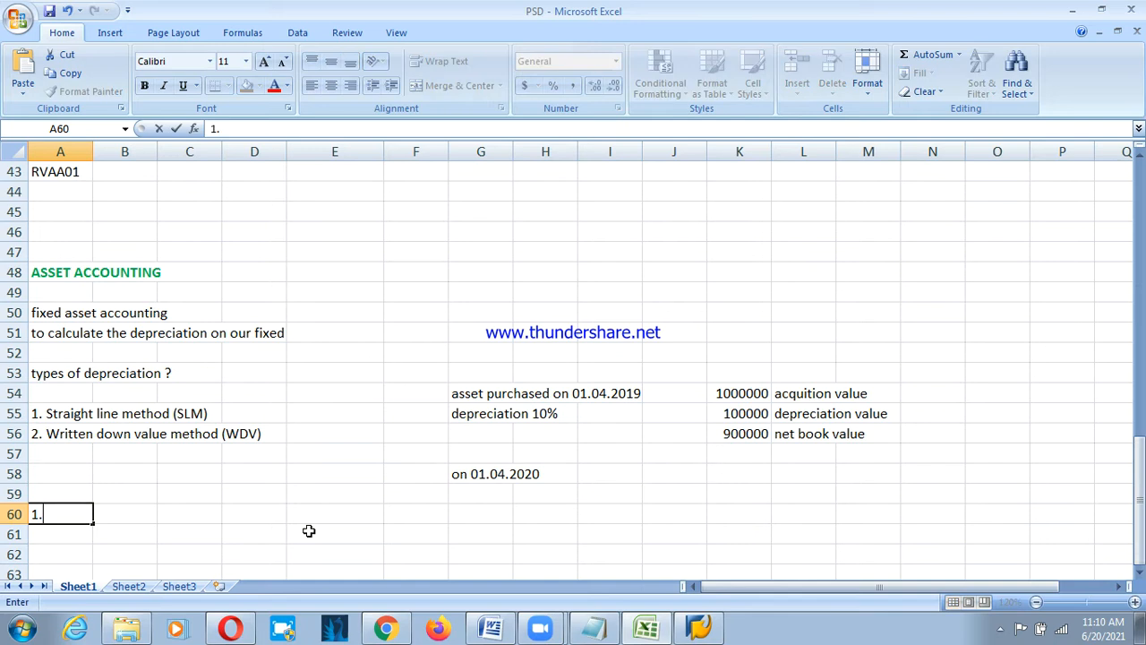
text( if depreciation i)
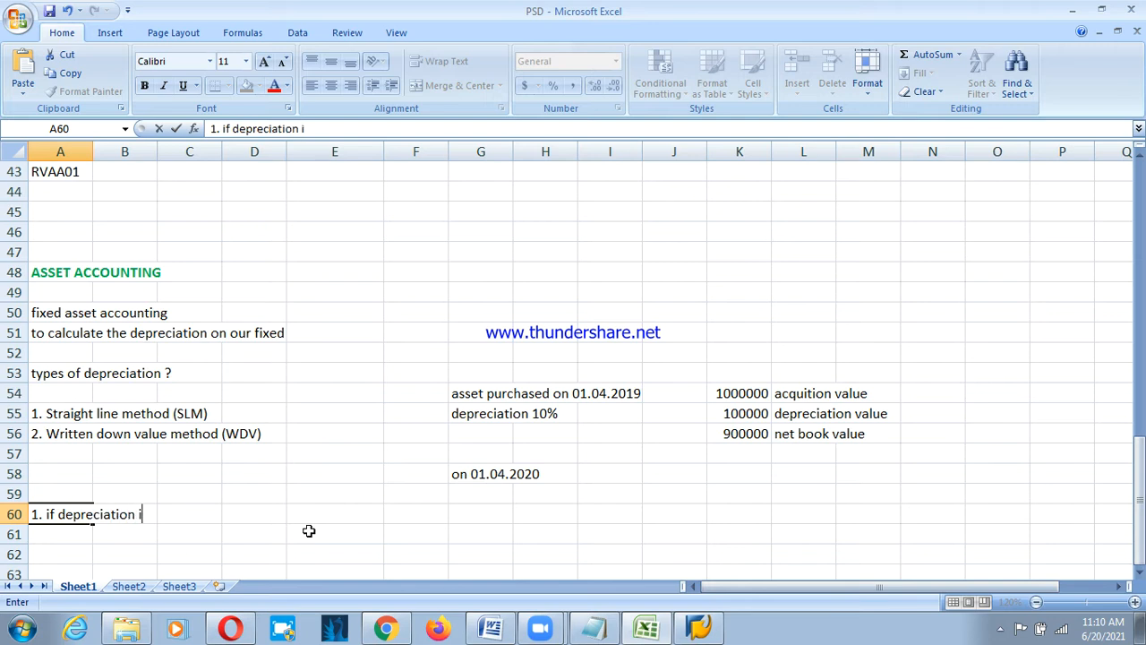
text(s calculate on Net )
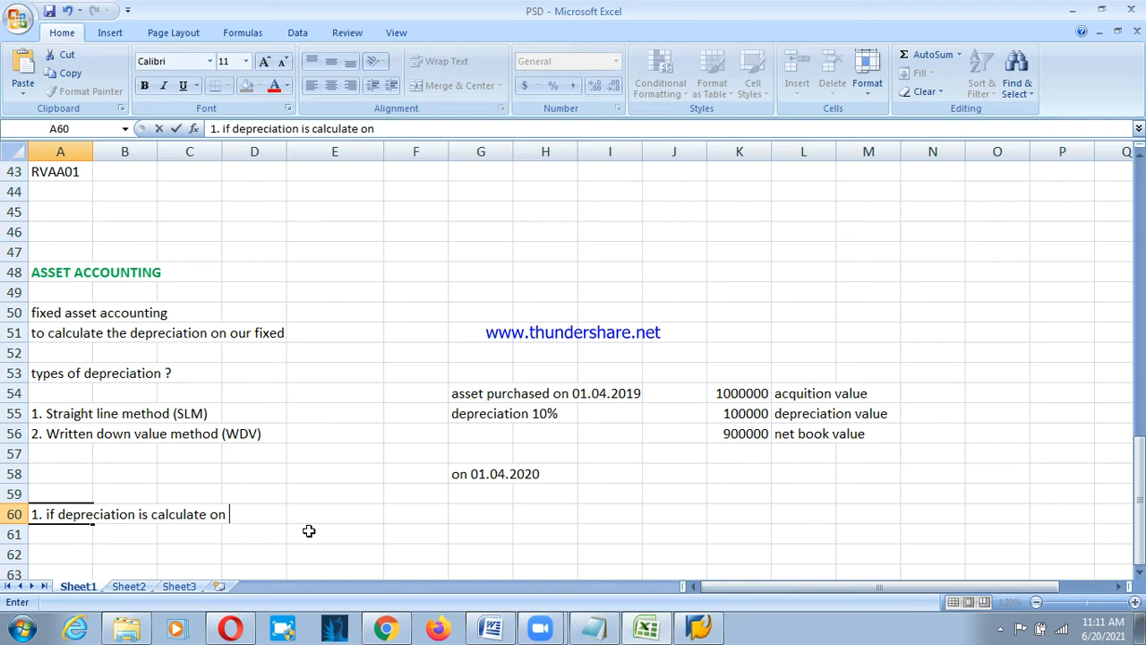
text(book bal)
key(BackSpace)
key(BackSpace)
key(BackSpace)
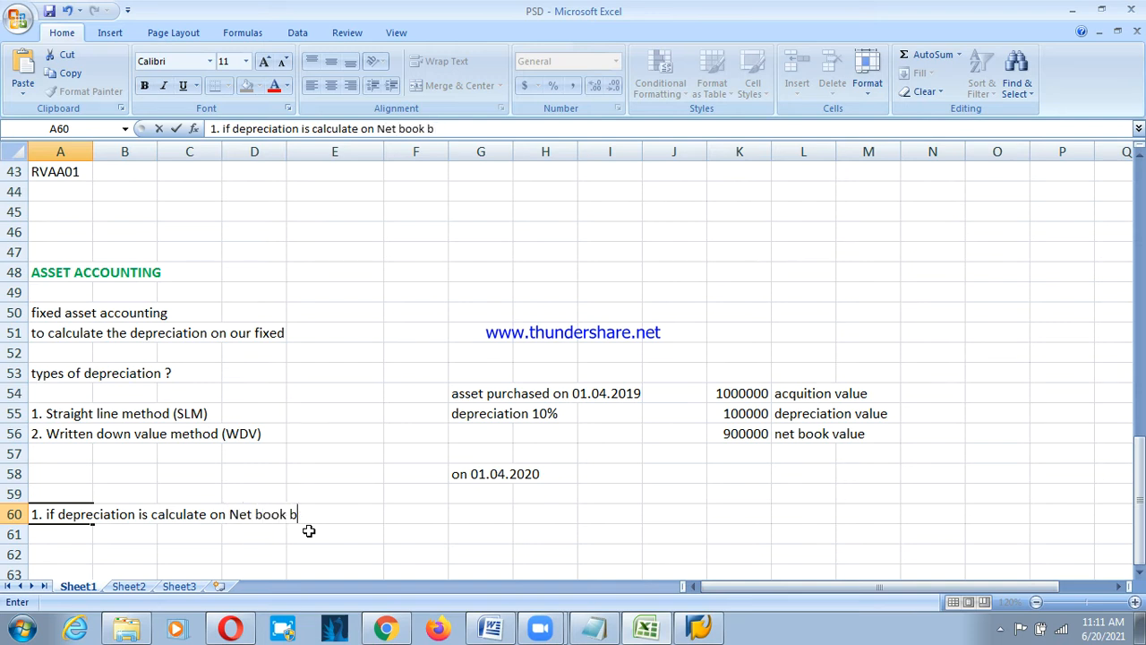
text(value)
key(BackSpace)
text(, then it ic)
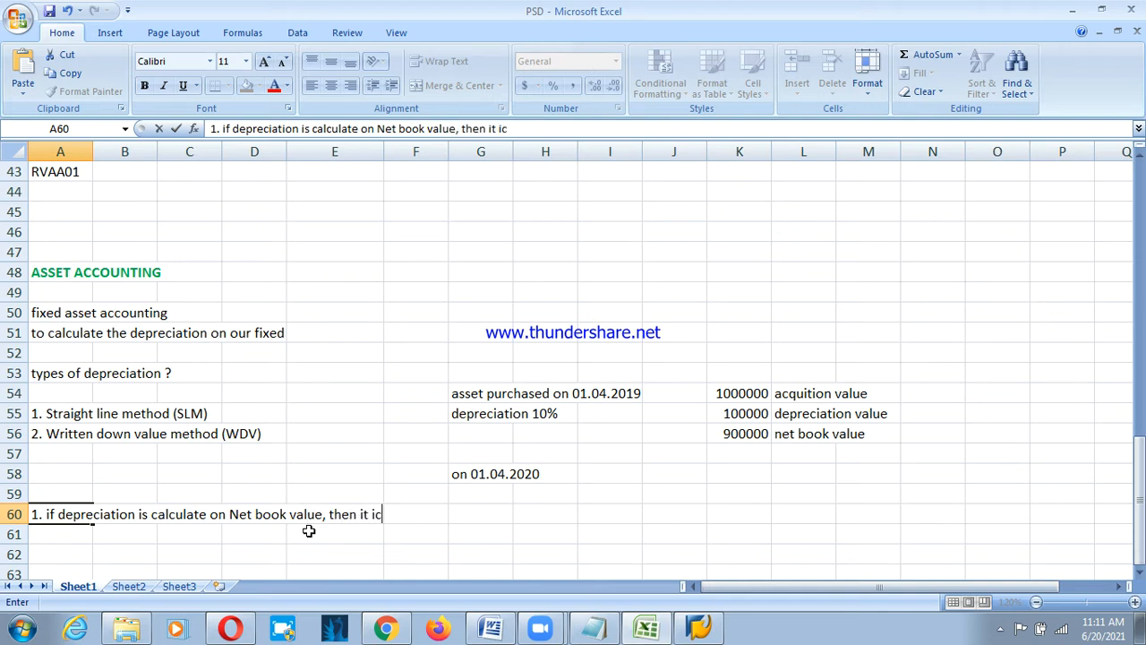
key(BackSpace)
text(s called as)
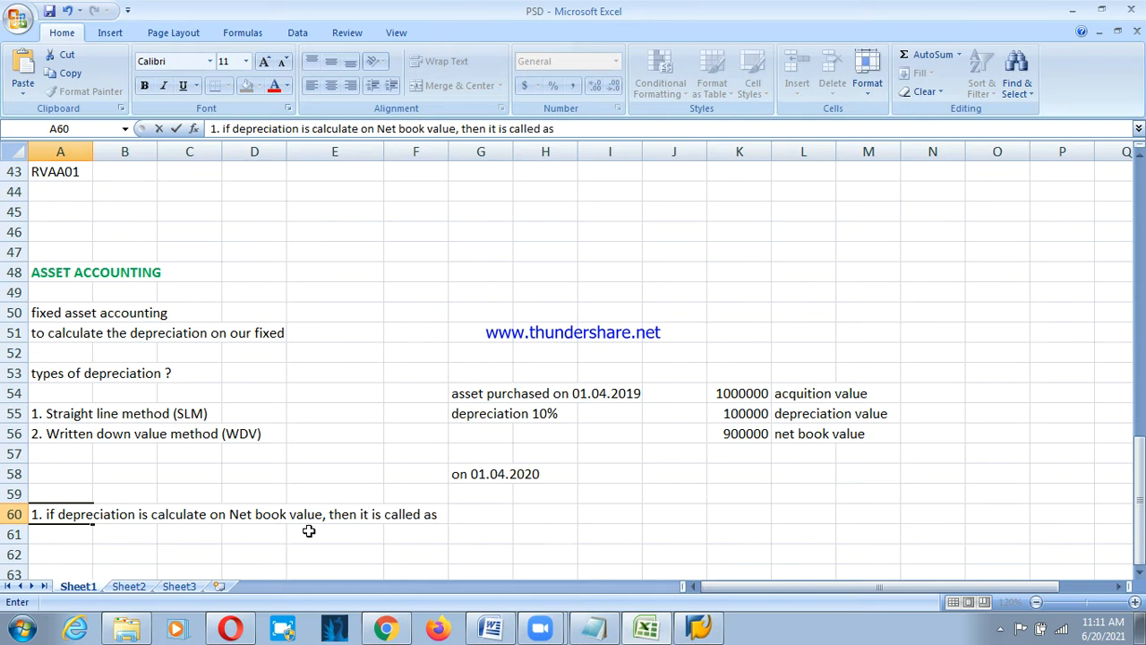
text( Writtend)
key(BackSpace)
text(down value )
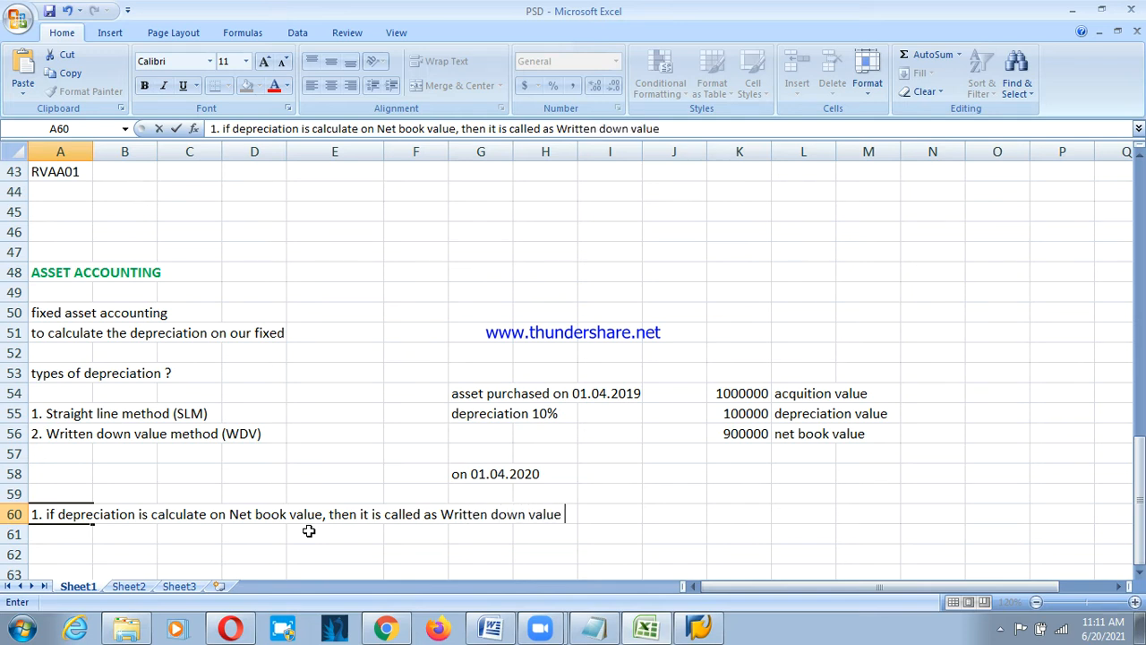
text(method)
In A61, note that depreciation calculated on Acquisition Value is called Straight Line.
key(Return)
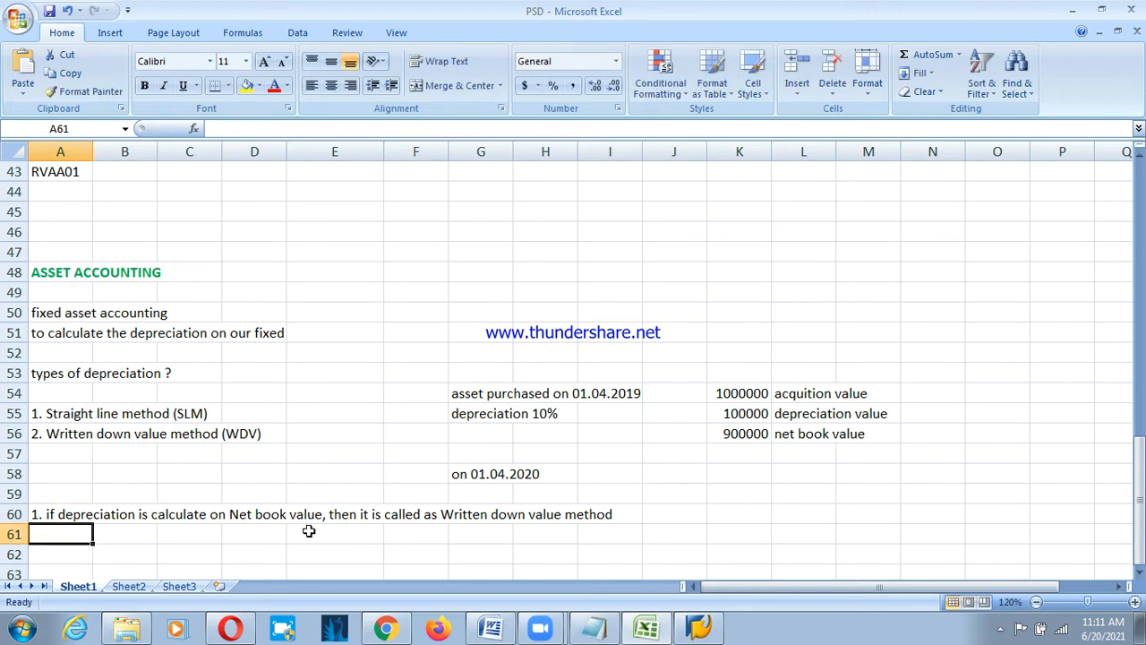
text(2.if de)
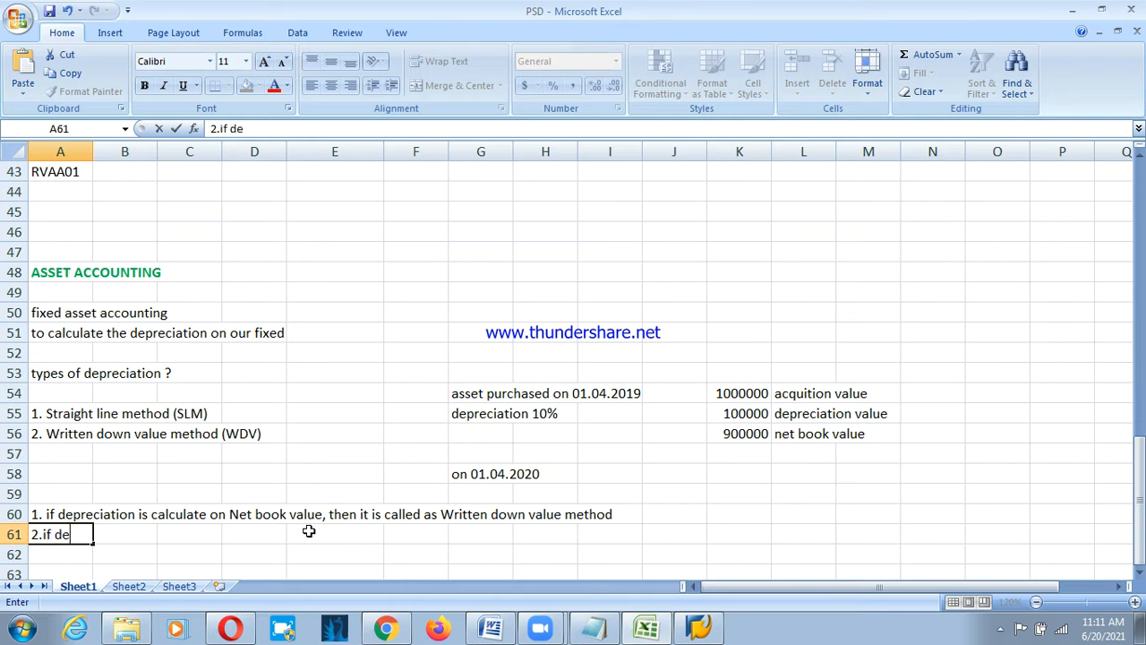
text(preication)
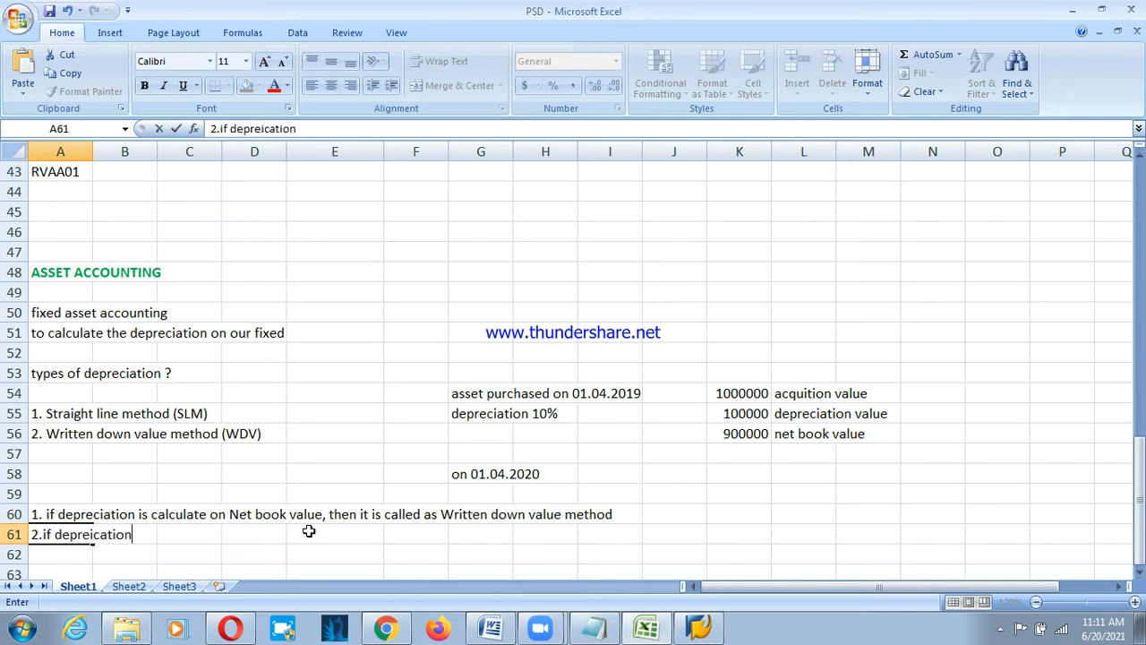
text( is calu)
key(BackSpace)
text(culate on)
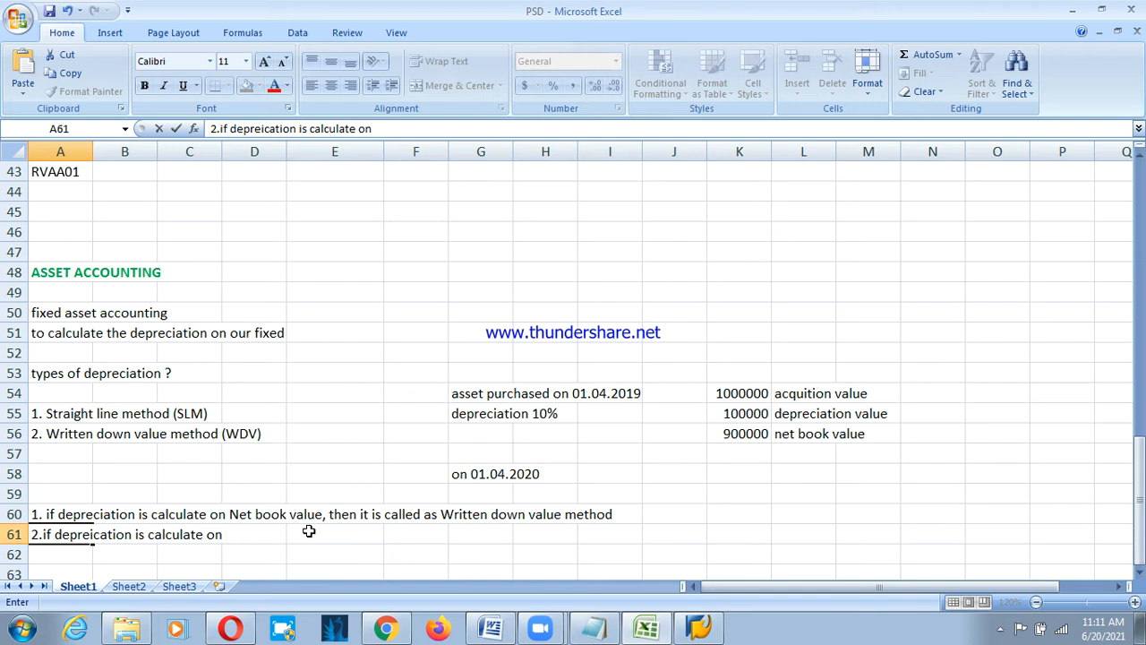
text( Ac)
text(quitu)
key(BackSpace)
key(BackSpace)
text(sition )
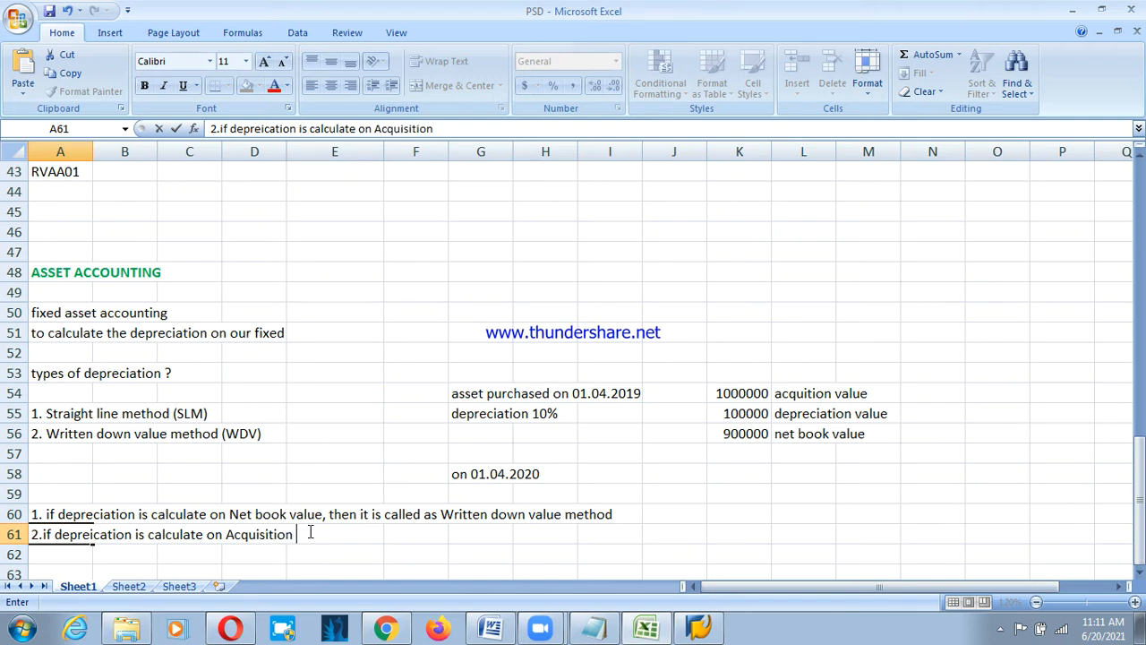
text(Value, then it )
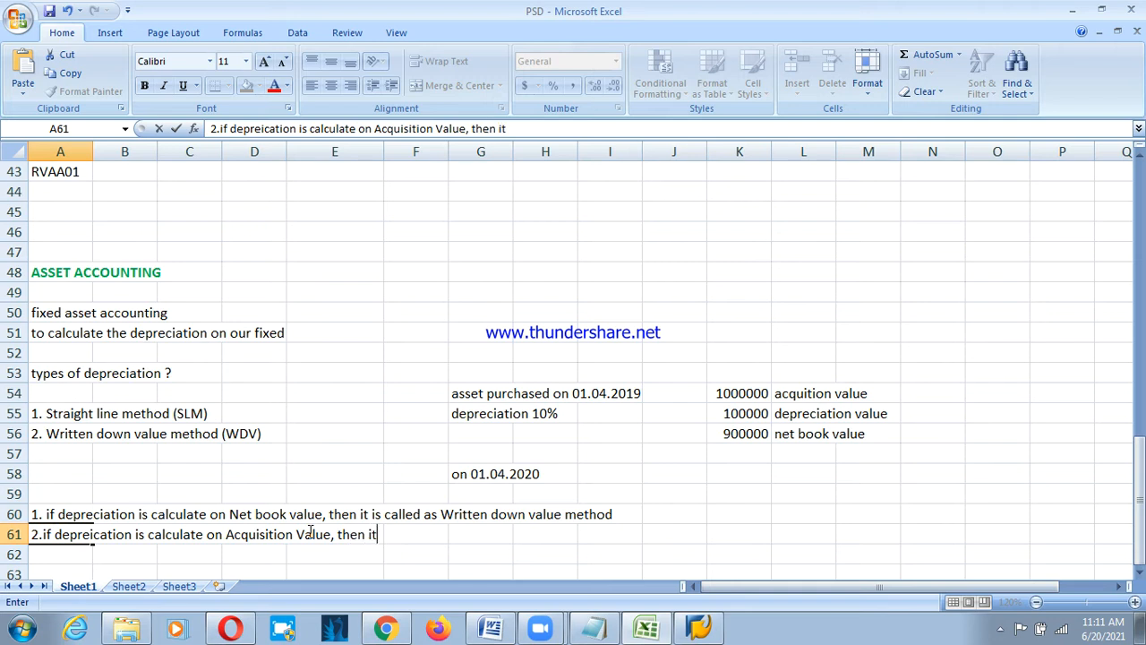
text(is ac)
key(BackSpace)
key(BackSpace)
text(called as )
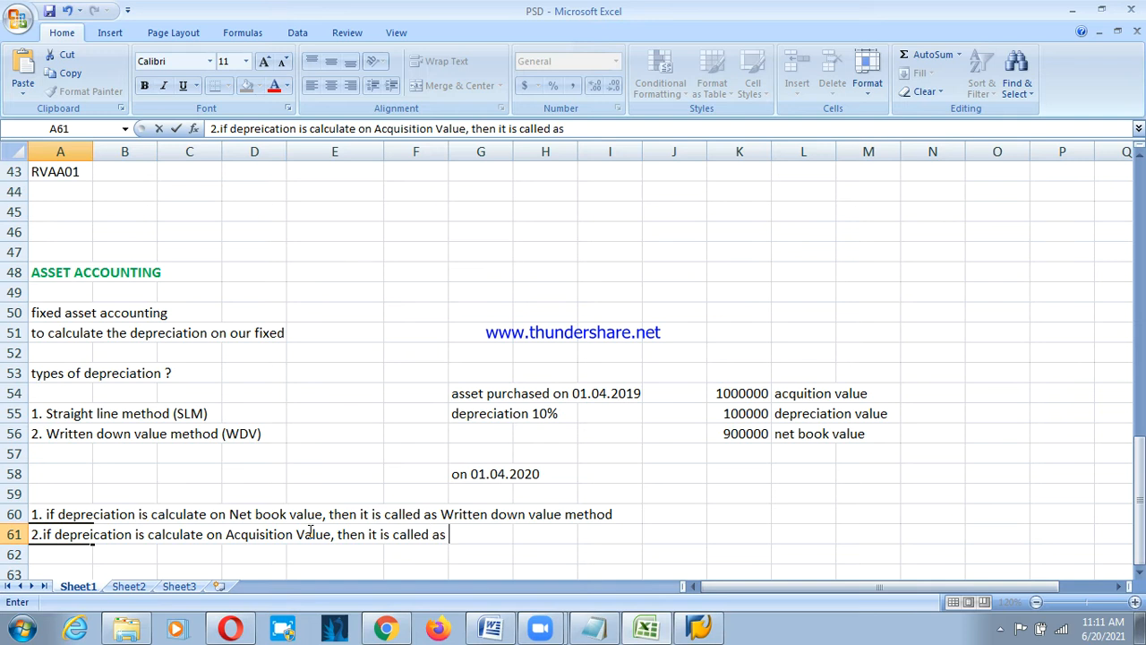
text(Straight)
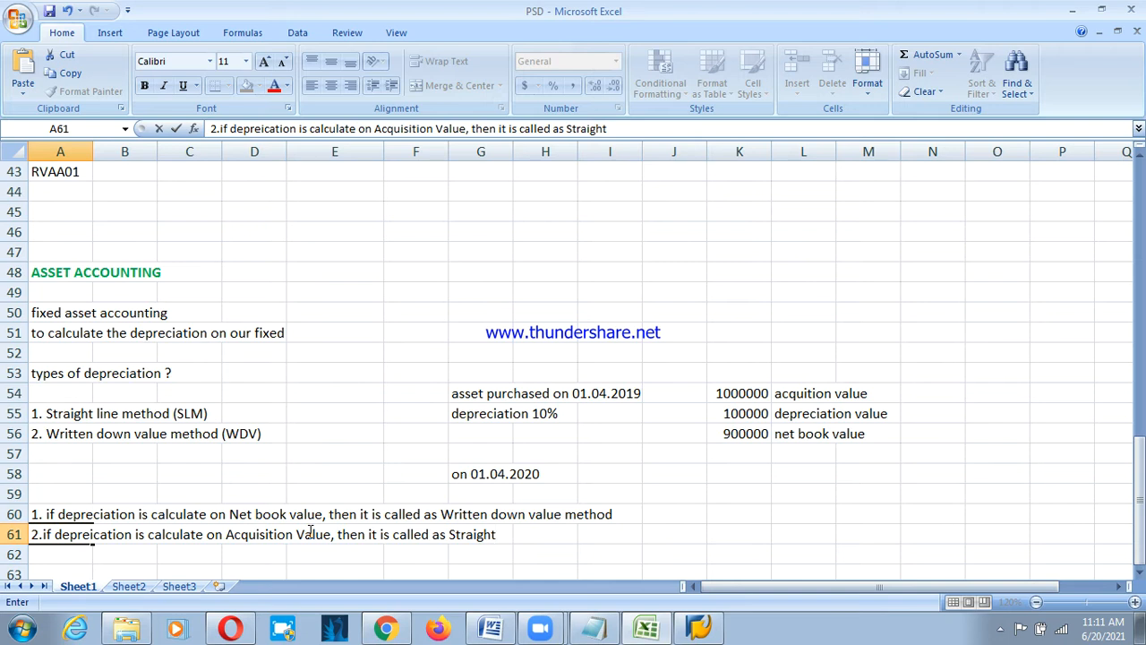
text(Line)
Append 'method' to the row 61 note to finish it.
click(714, 395)
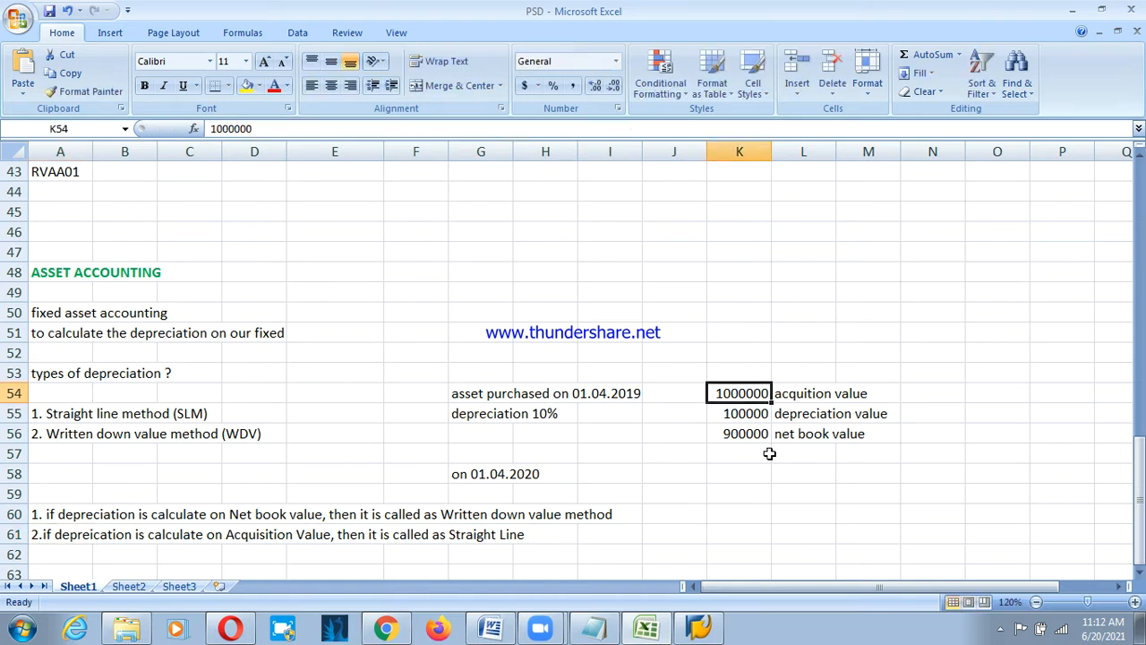
click(517, 534)
key(Home)
key(End)
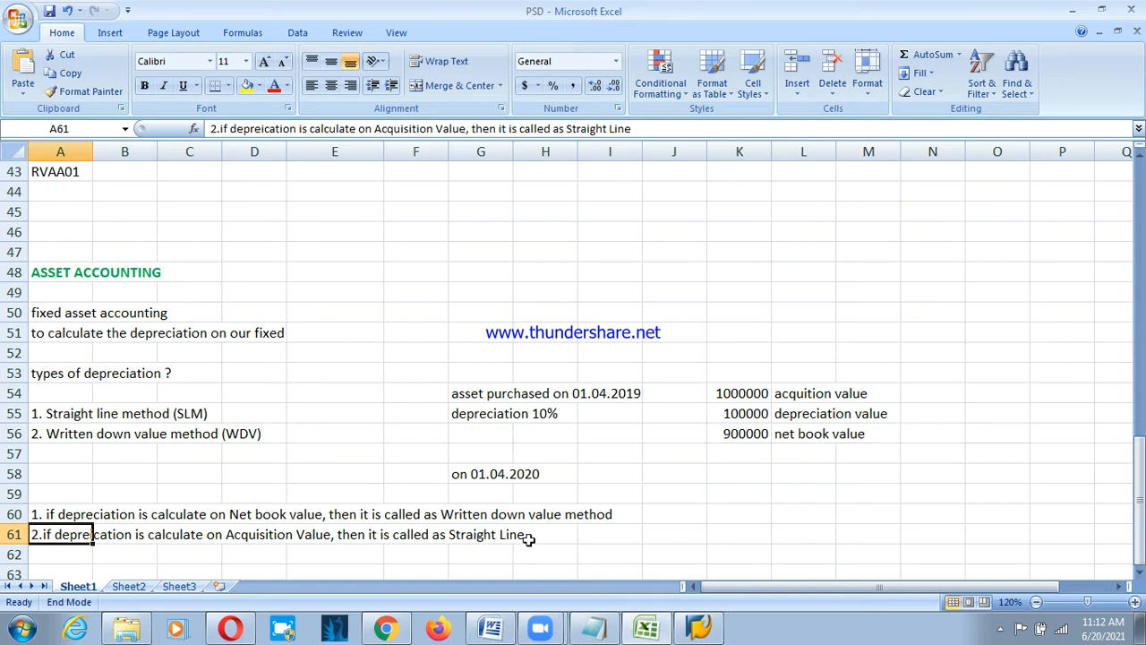
key(F2)
text(method)
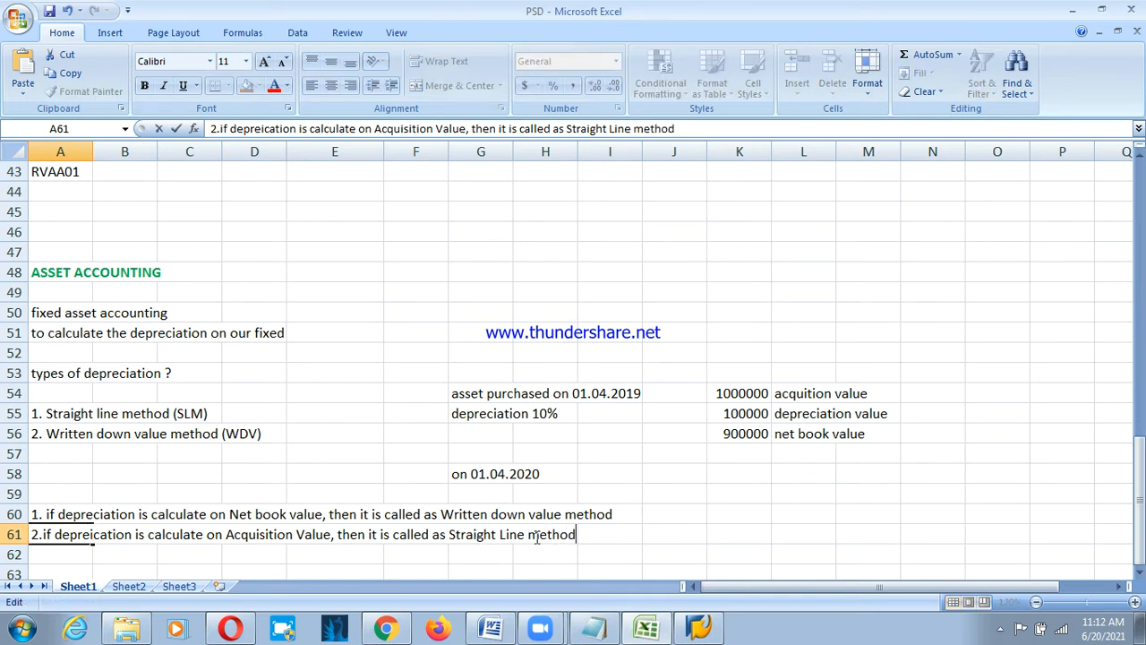
key(Return)
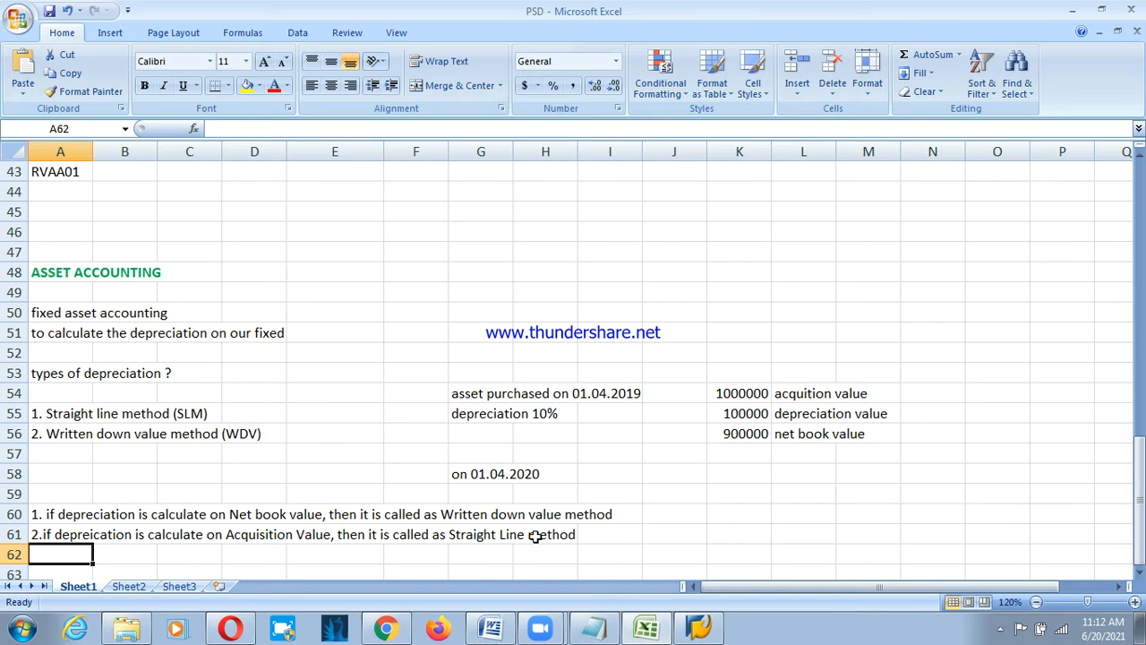
key(Return)
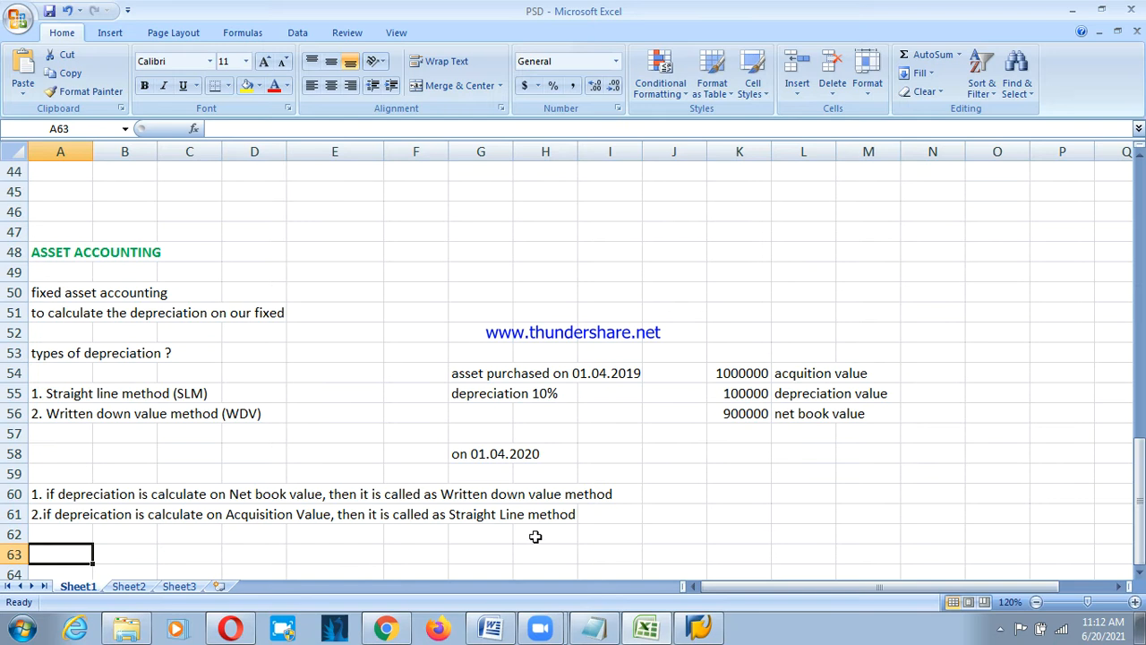
Add a bold CONFIGS heading in A63 and begin '1. define chart of depreciation' in A65.
text(CONF)
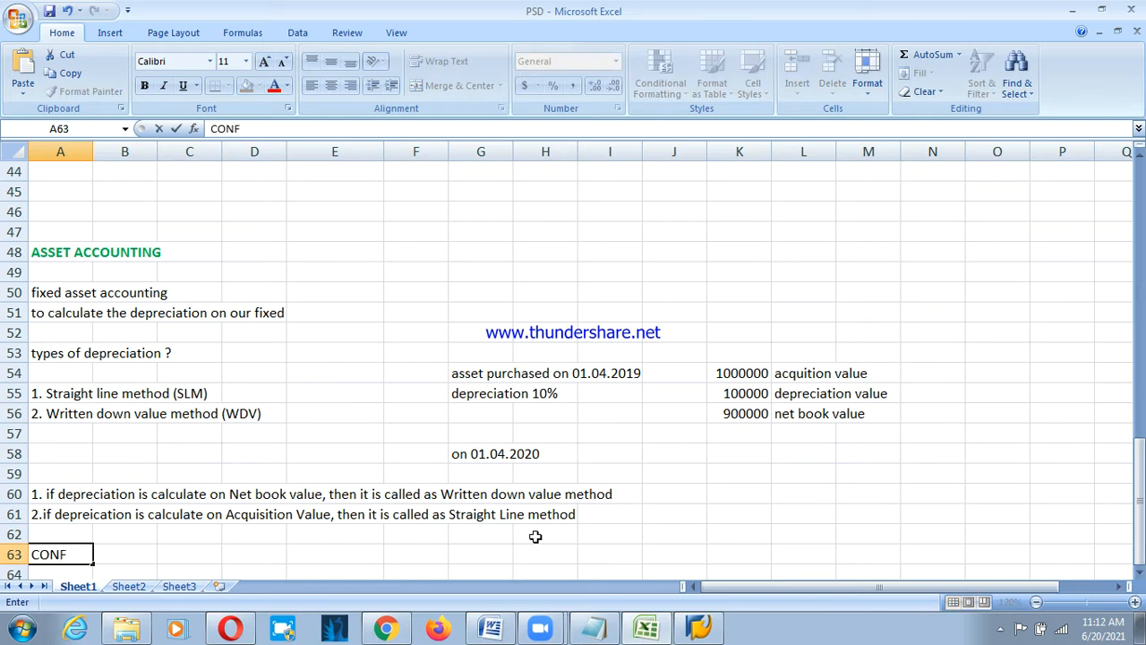
text(OIS)
key(BackSpace)
key(BackSpace)
key(BackSpace)
text(IGS)
key(Return)
key(Up)
key(ctrl+b)
key(Return)
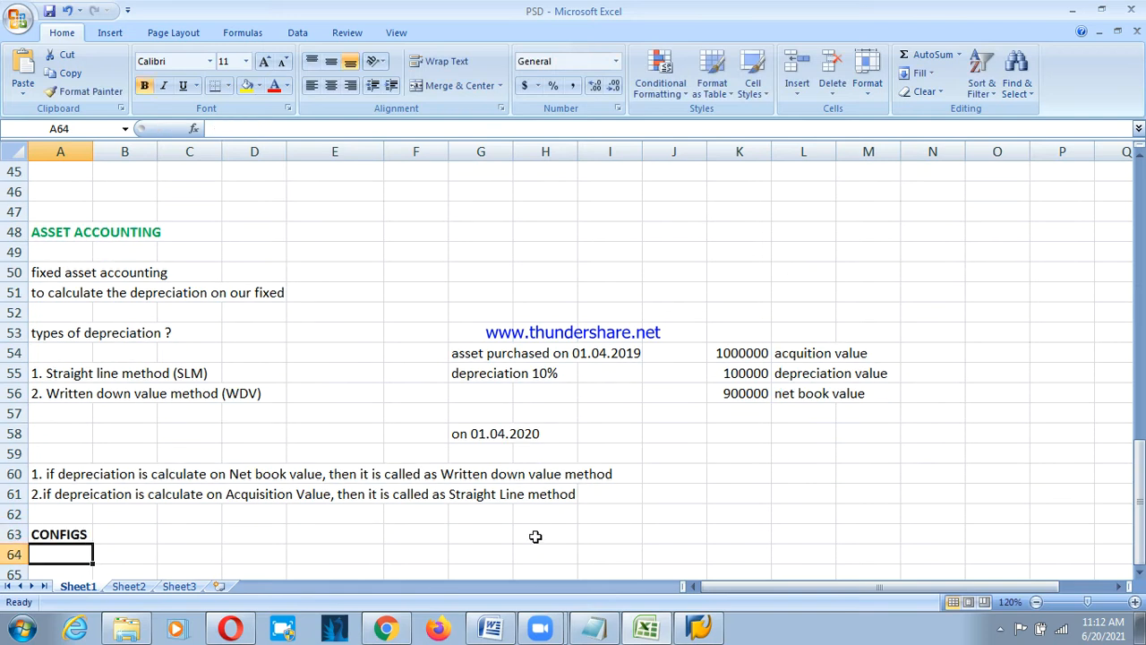
key(Return)
text(1.)
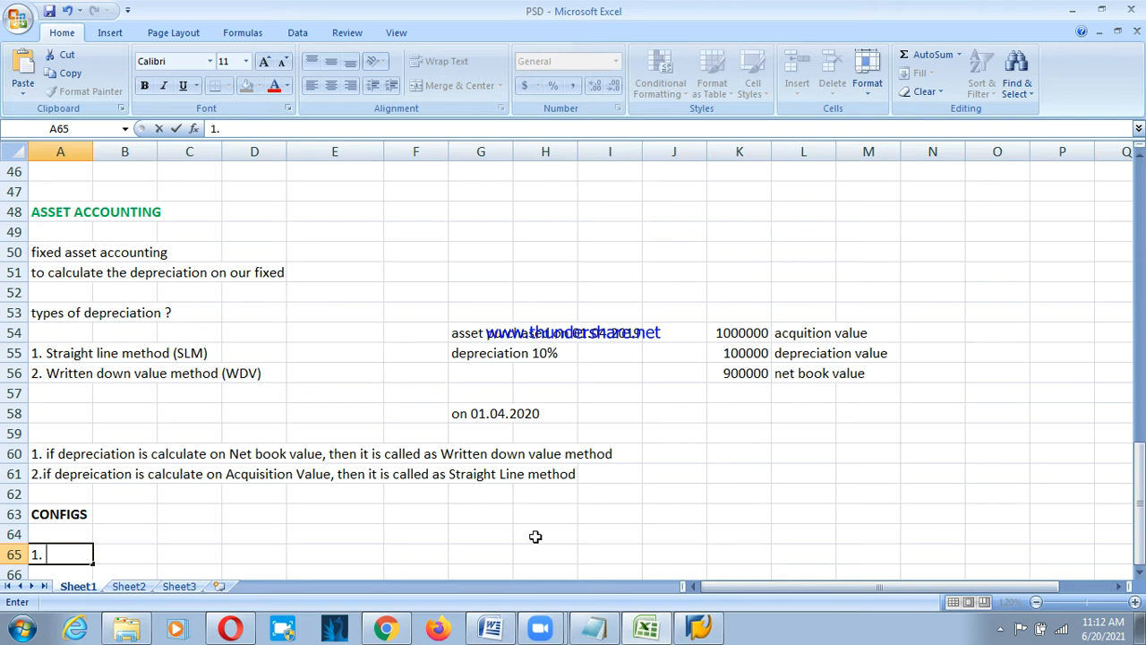
text( define cha)
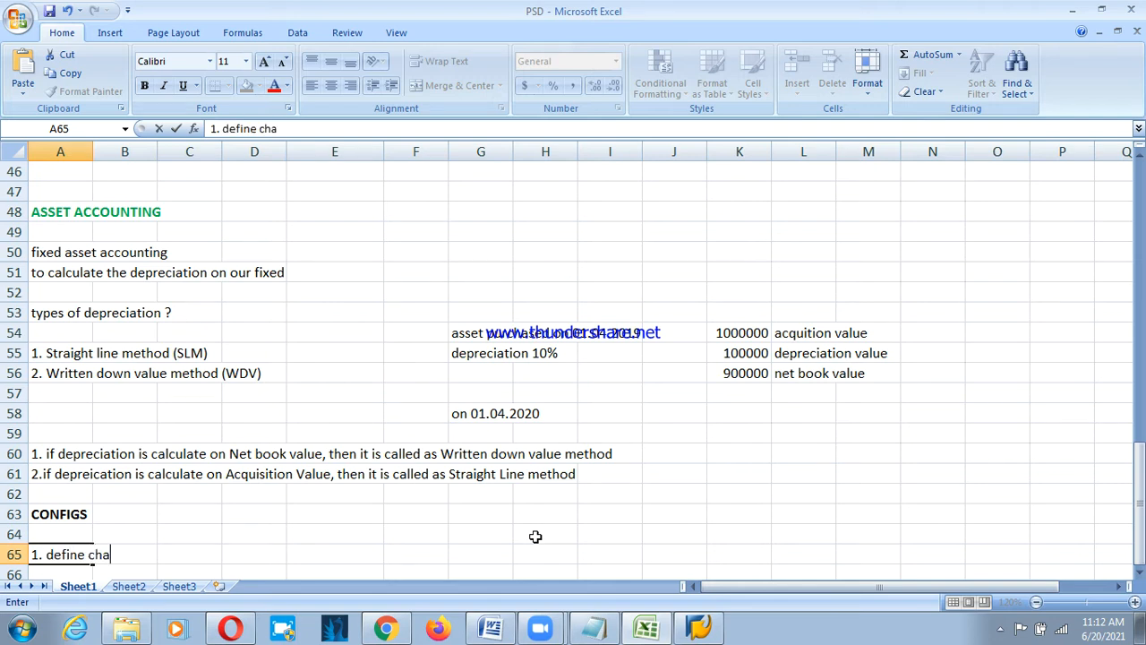
text(rt of deprec)
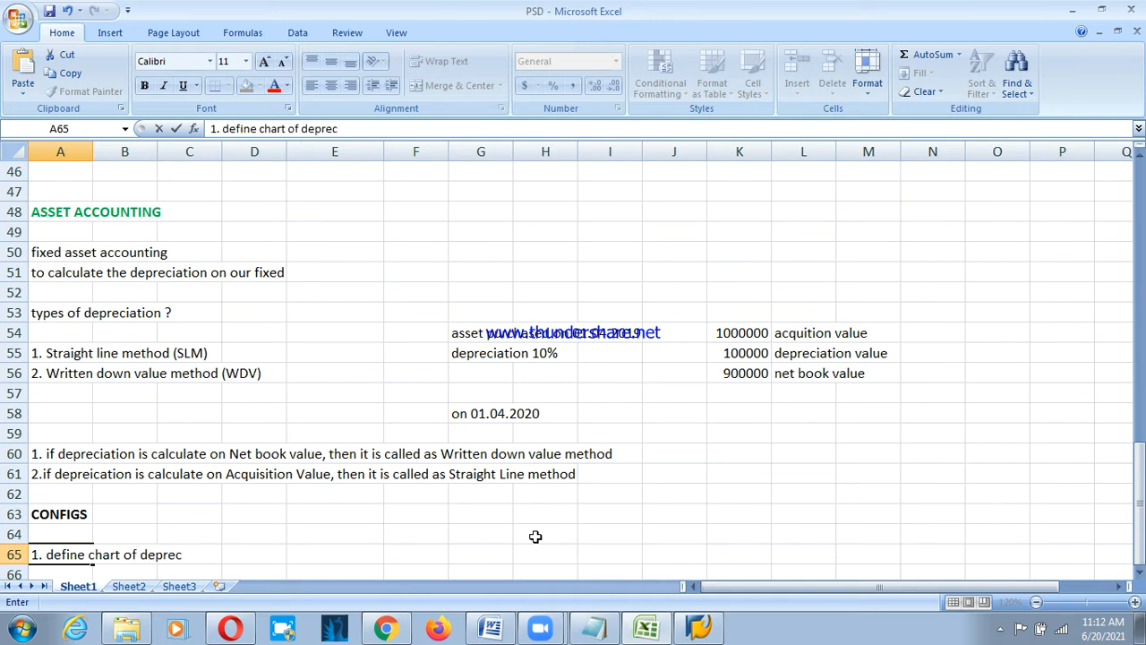
text(iation)
Extend config step 1 with '(it is list of asset area)'.
text((it is)
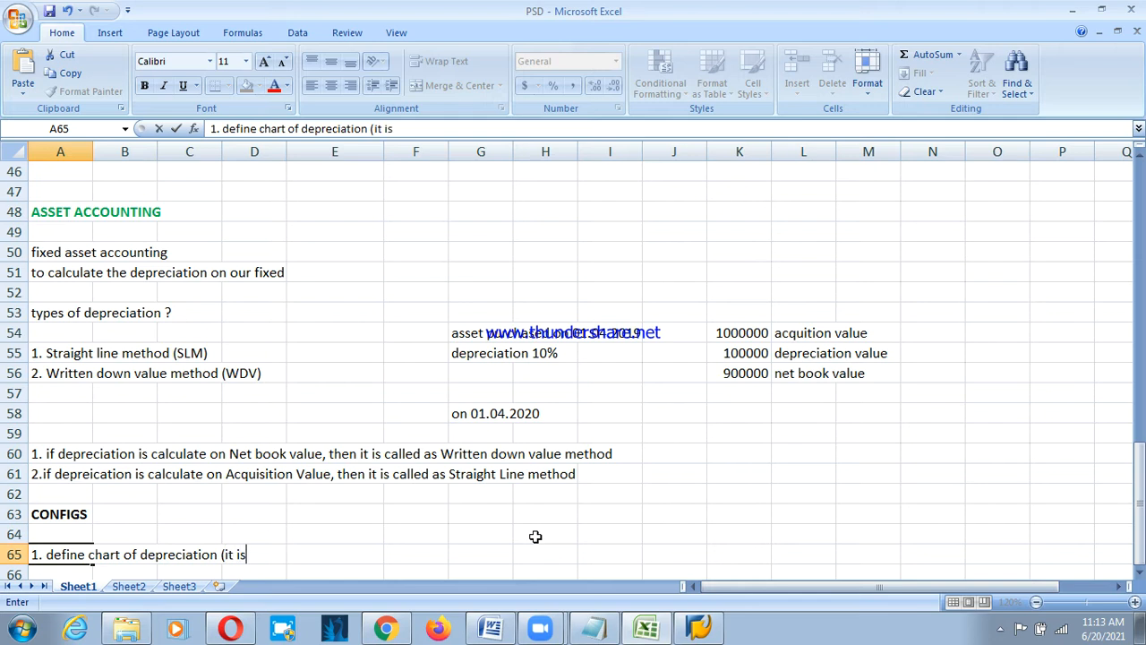
text( list of asset a)
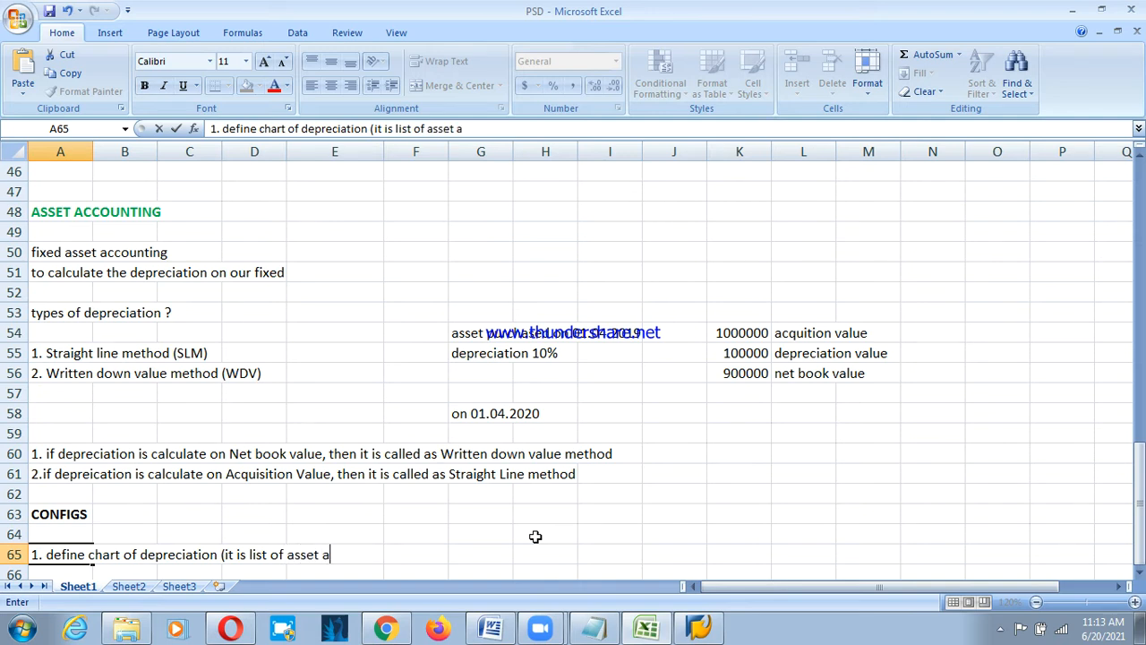
text(rea))
Append 'copy from 1IN(sample depreciation for India)' to step 1 and start '2.' in A66.
key(Return)
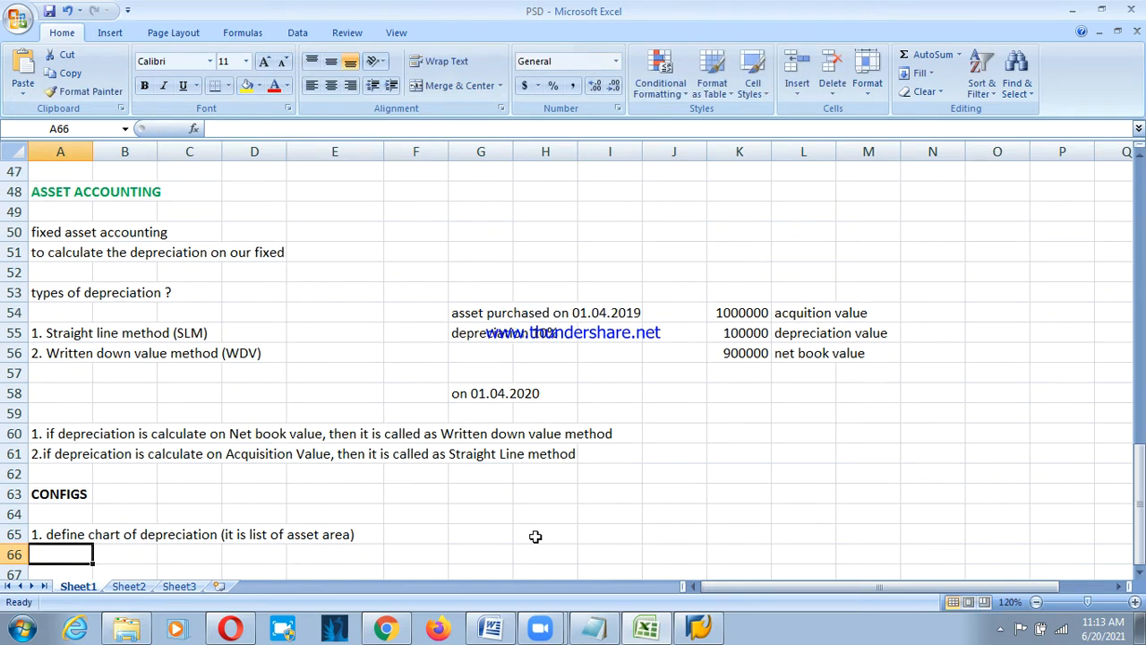
key(Up)
key(End)
key(BackSpace)
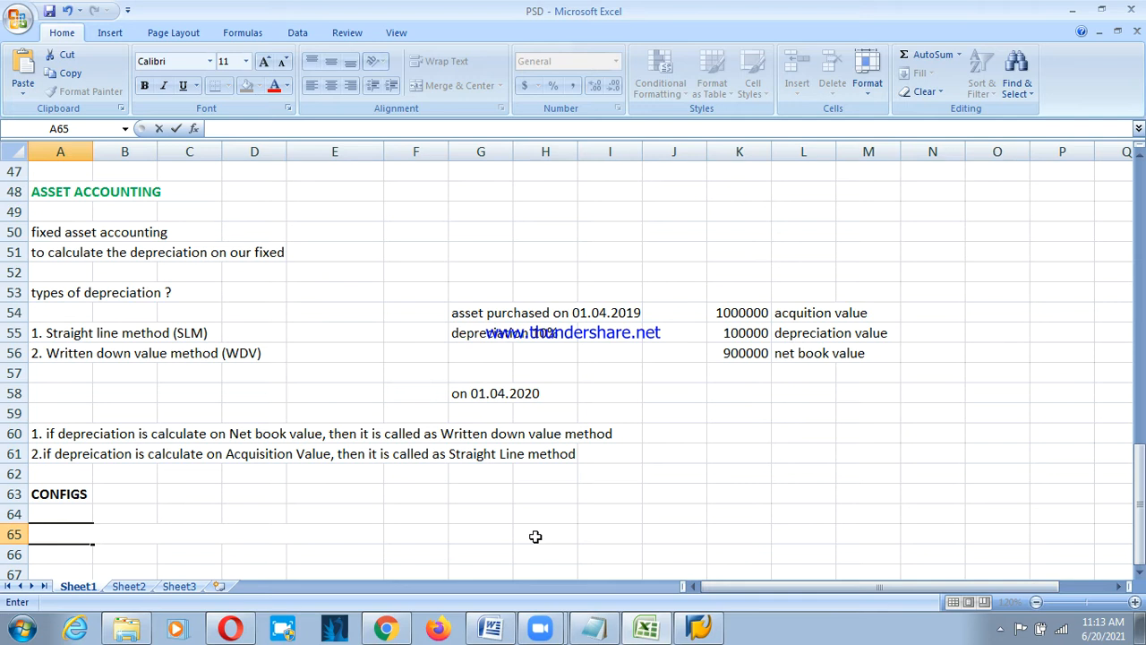
key(Escape)
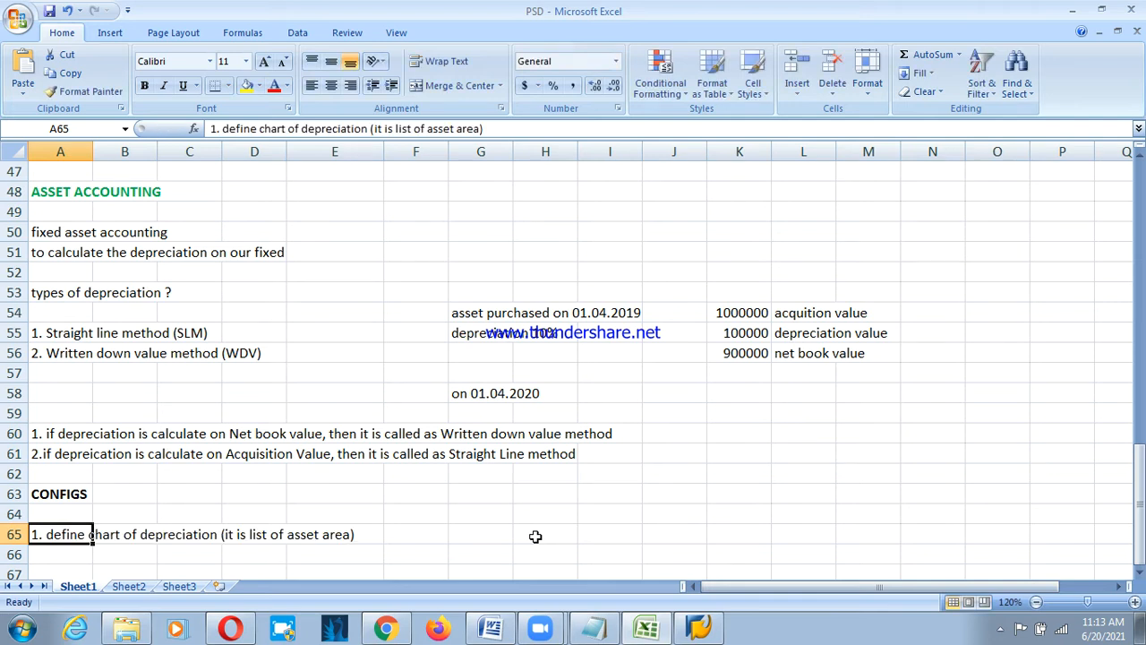
key(F2)
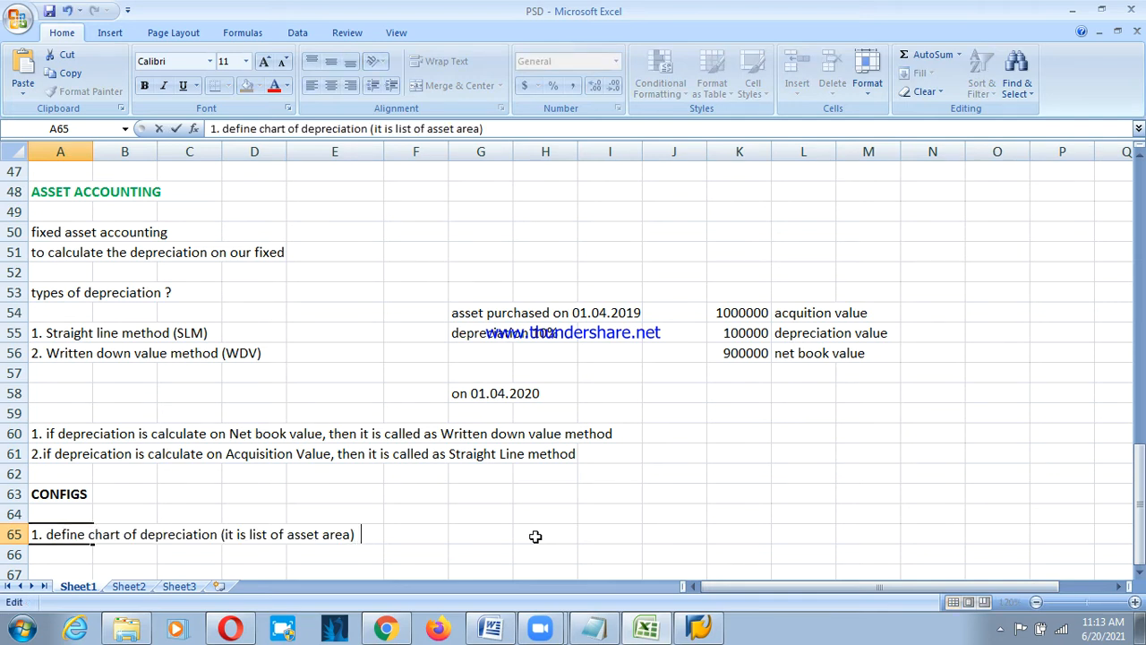
text(c)
key(BackSpace)
text(copy from)
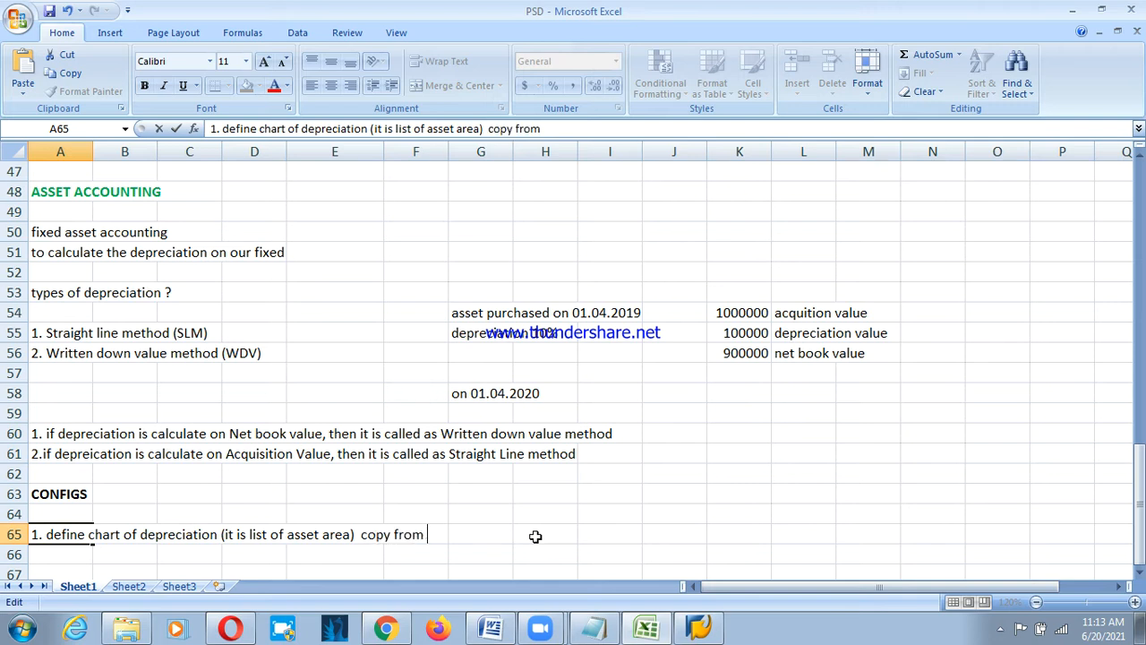
text( 1IN(sample )
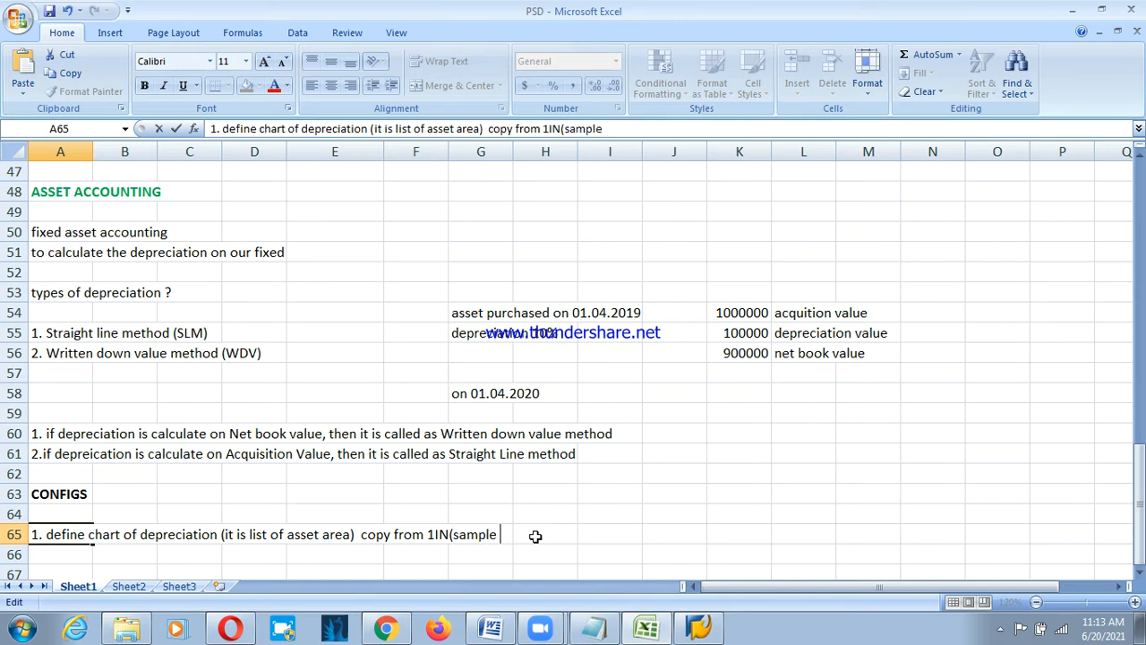
text(depreciation f)
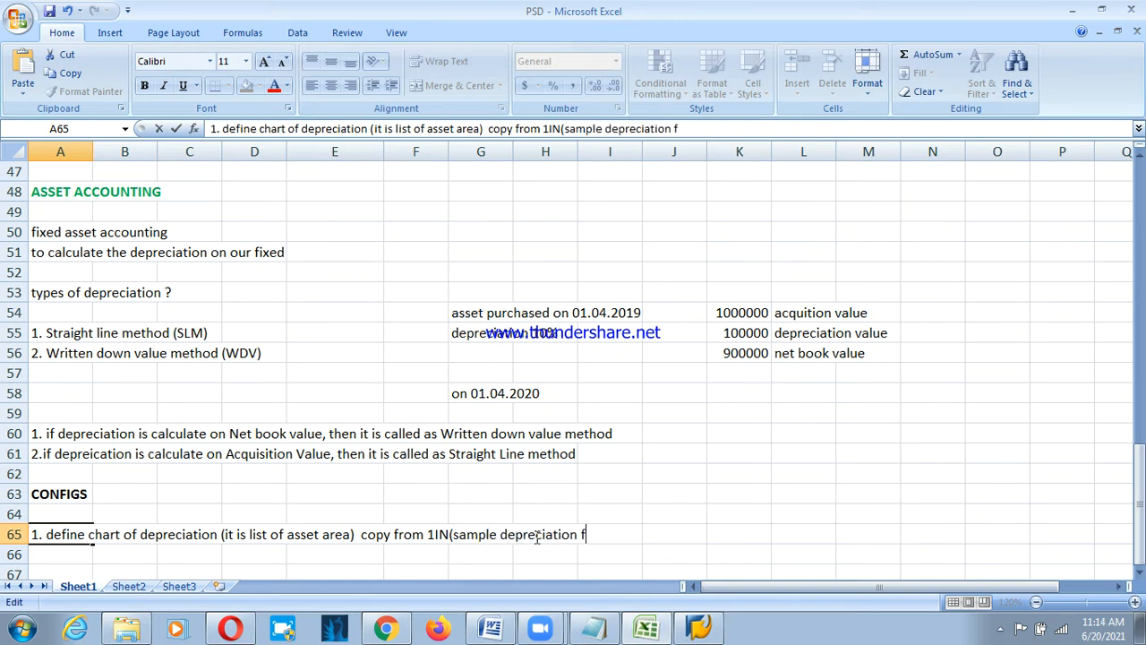
text(or Ind)
key(BackSpace)
text(ndia))
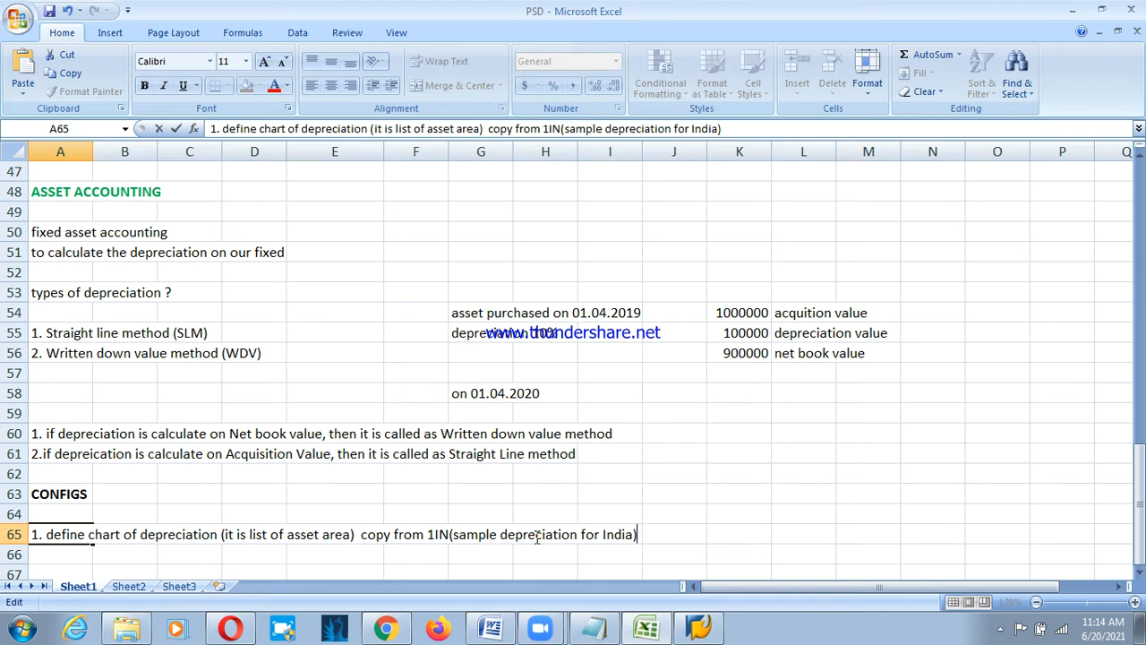
key(Return)
text(2.)
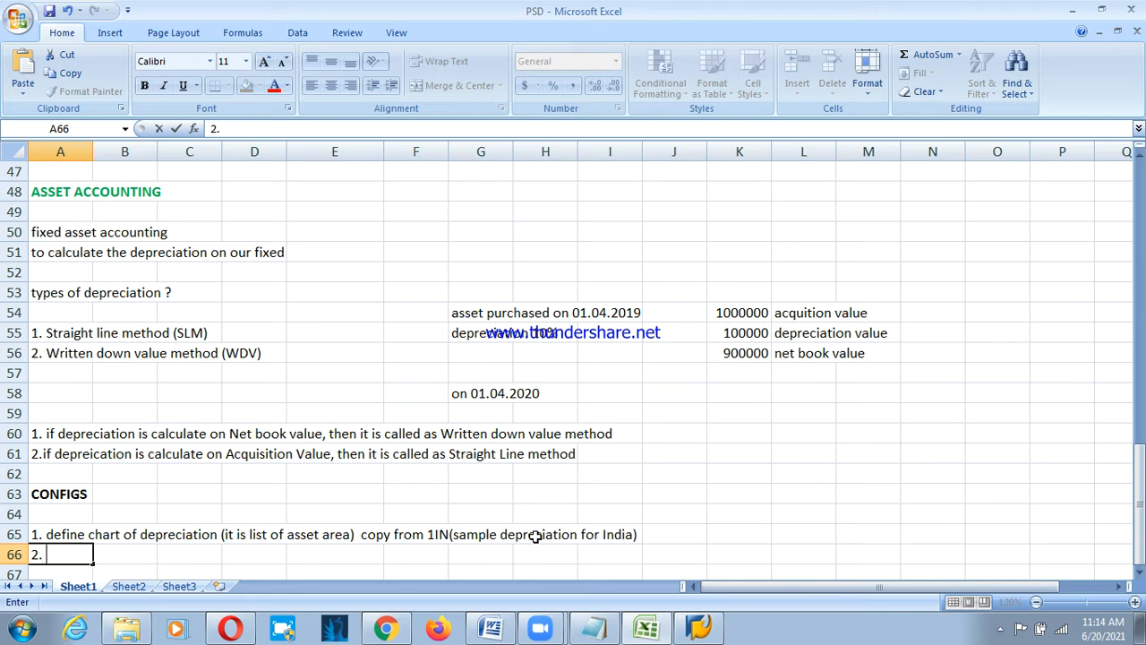
Complete step 2 as 'maintain the description of Chart of deprection' and begin '3.' in A67.
text(maintain)
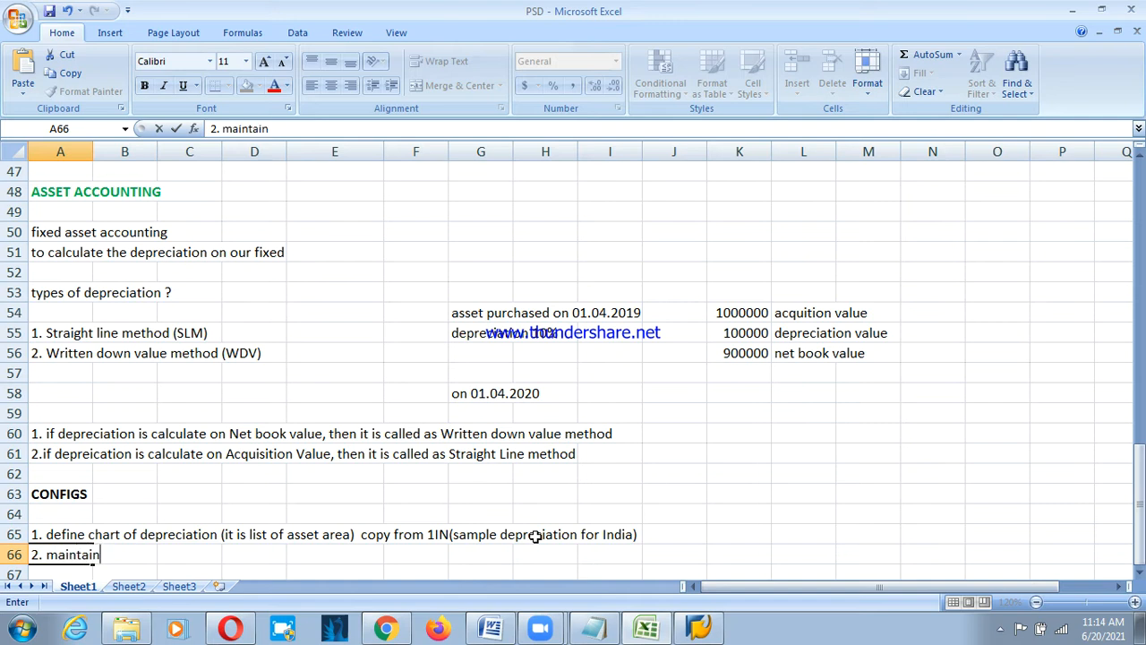
text( the desc)
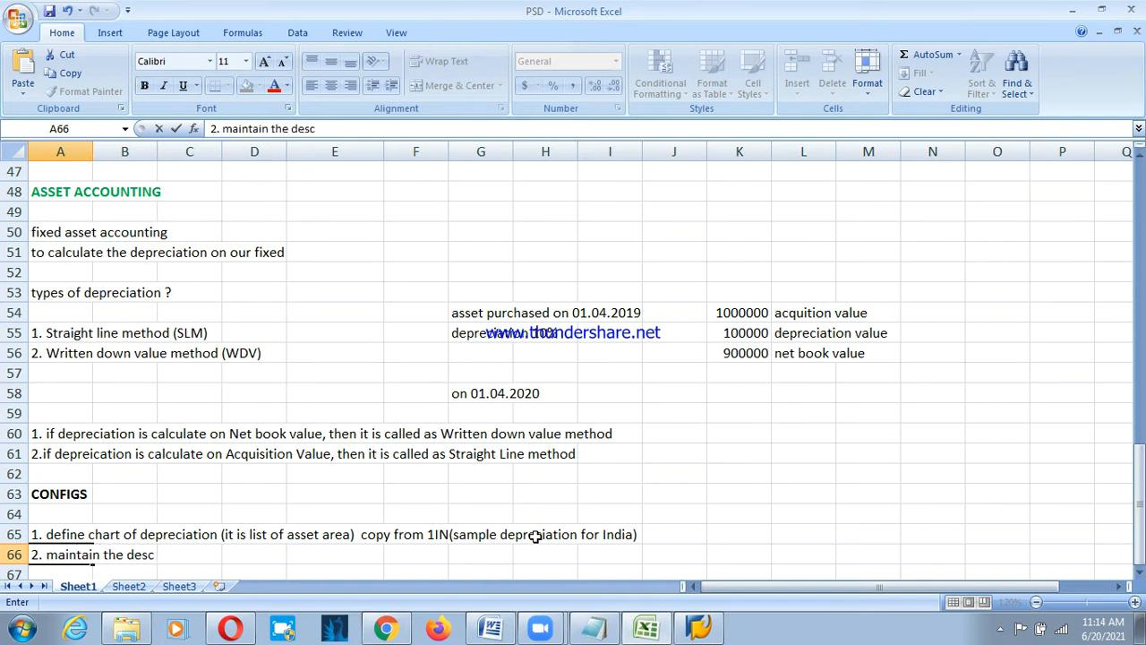
text(ription of )
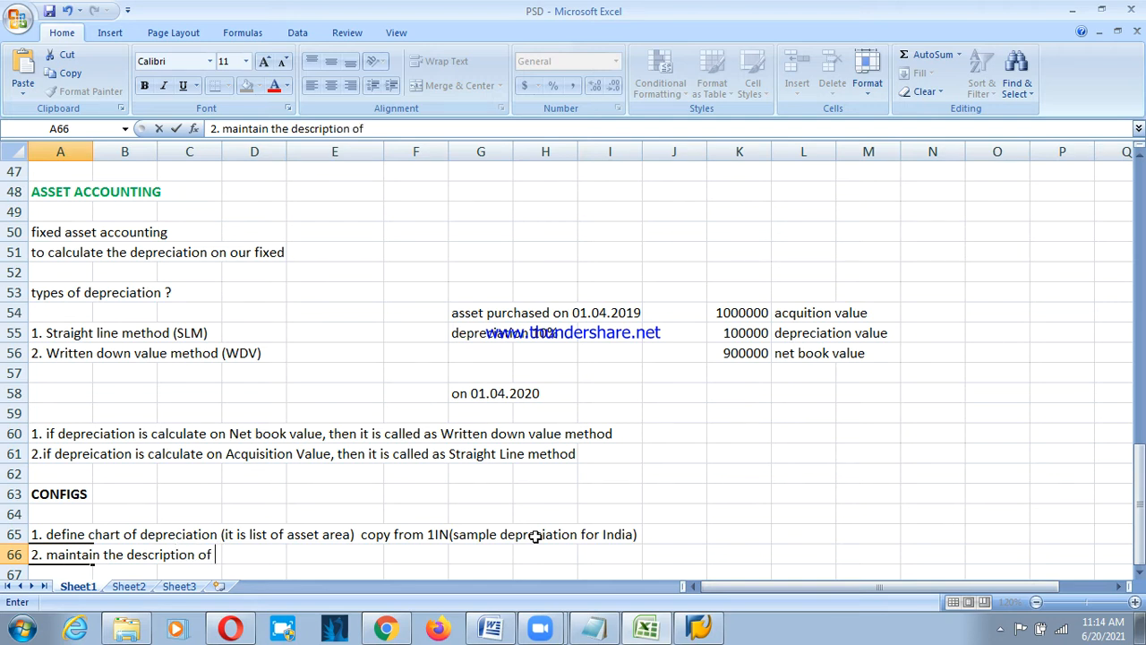
text(Chart of deprect)
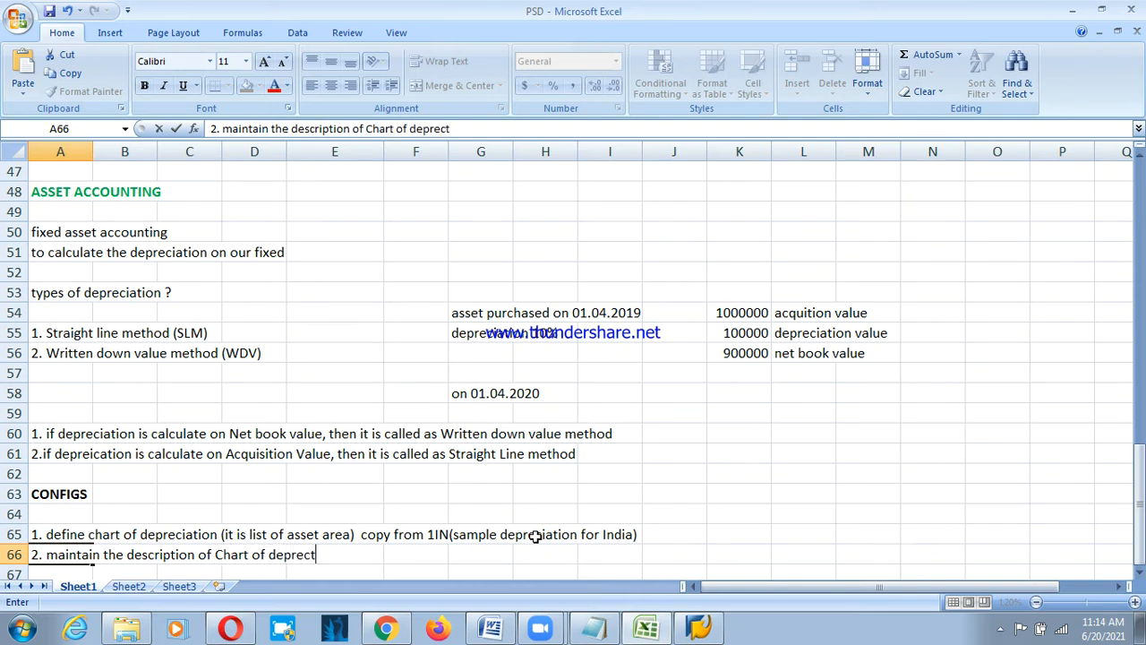
text(ion)
key(Return)
text(3.)
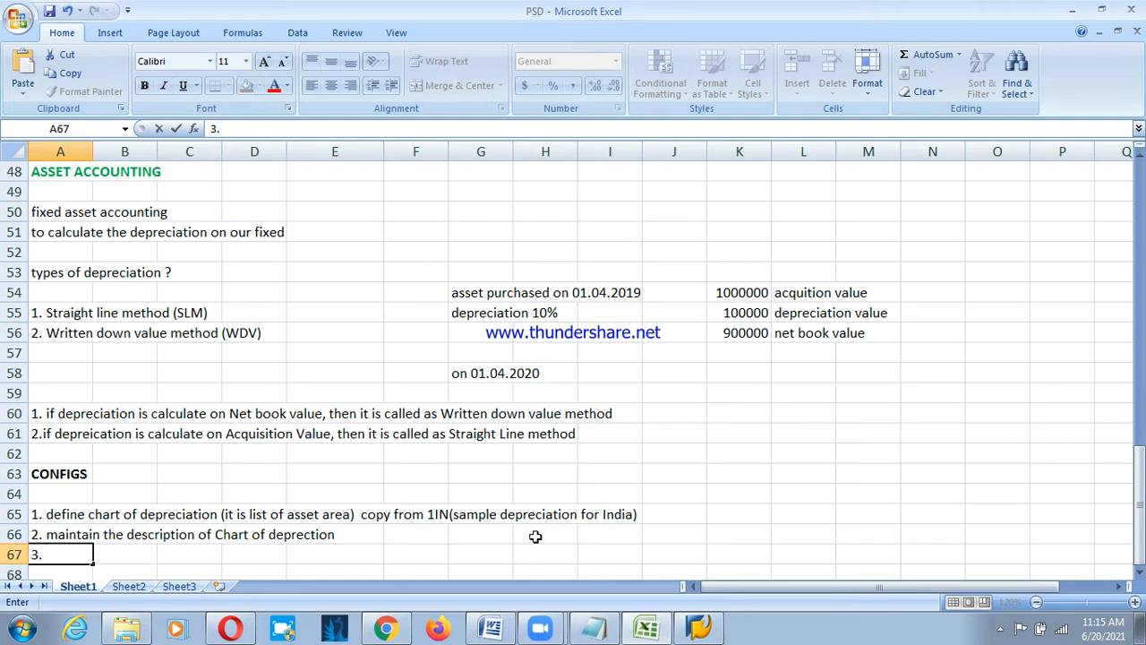
Enter step 3 in A67: '3. Retain required depreciation area and delete other depreciation area'.
text(delete dpre)
key(BackSpace)
key(BackSpace)
key(BackSpace)
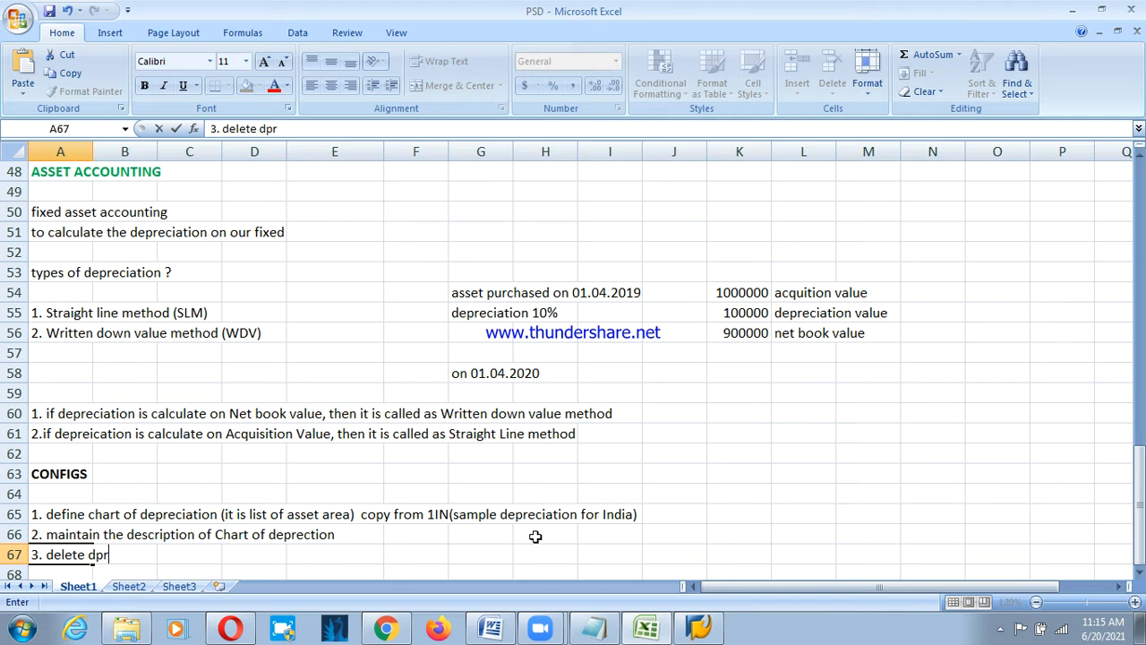
text(epreciation and retai)
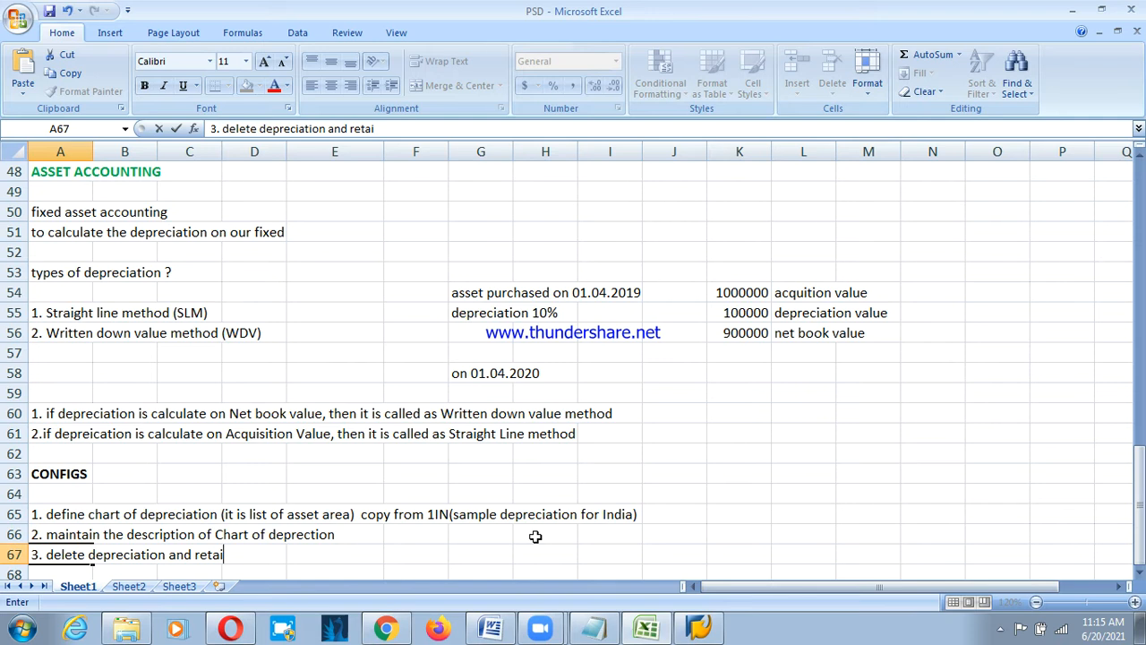
key(Escape)
text(3)
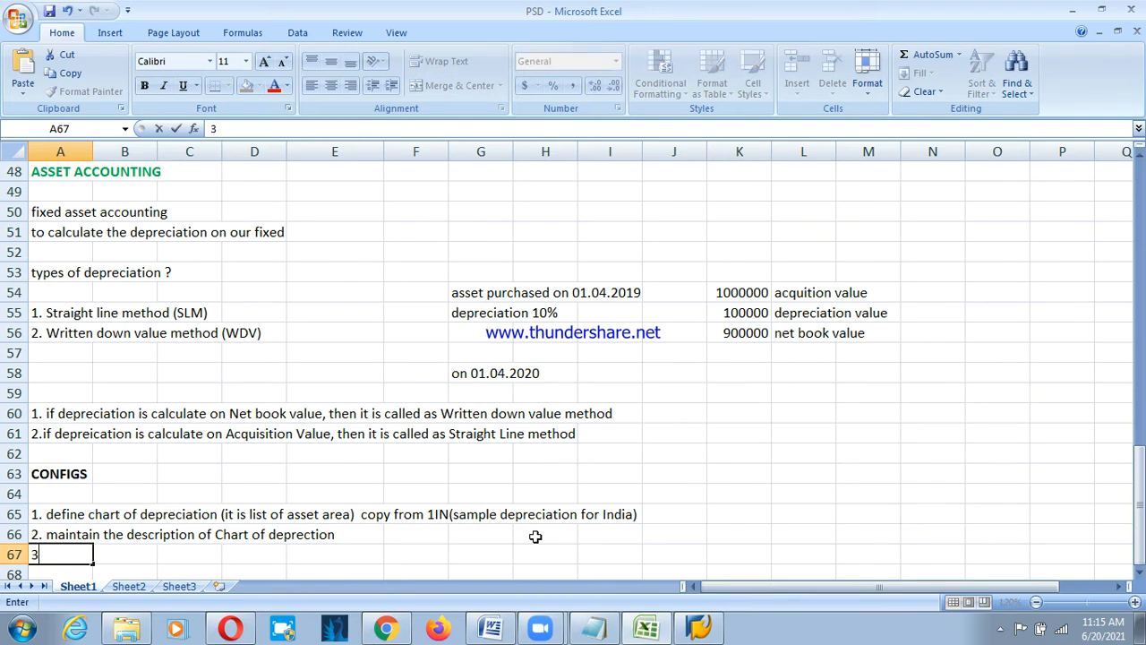
text(. Retain depre)
key(BackSpace)
key(BackSpace)
key(BackSpace)
key(BackSpace)
key(BackSpace)
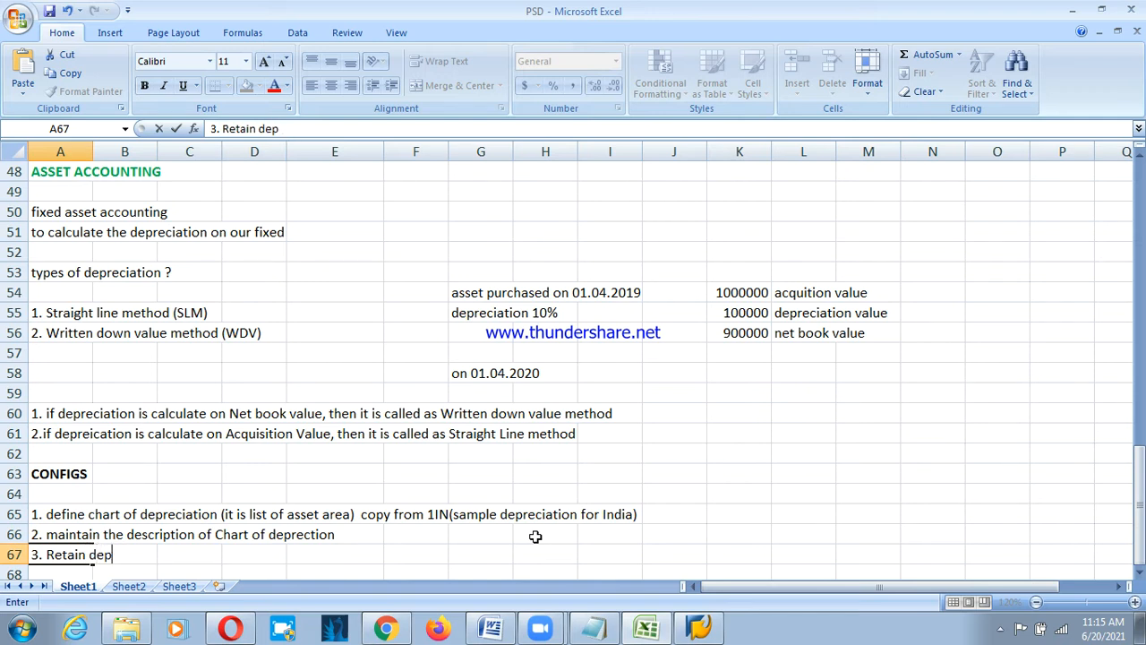
text(required deprec)
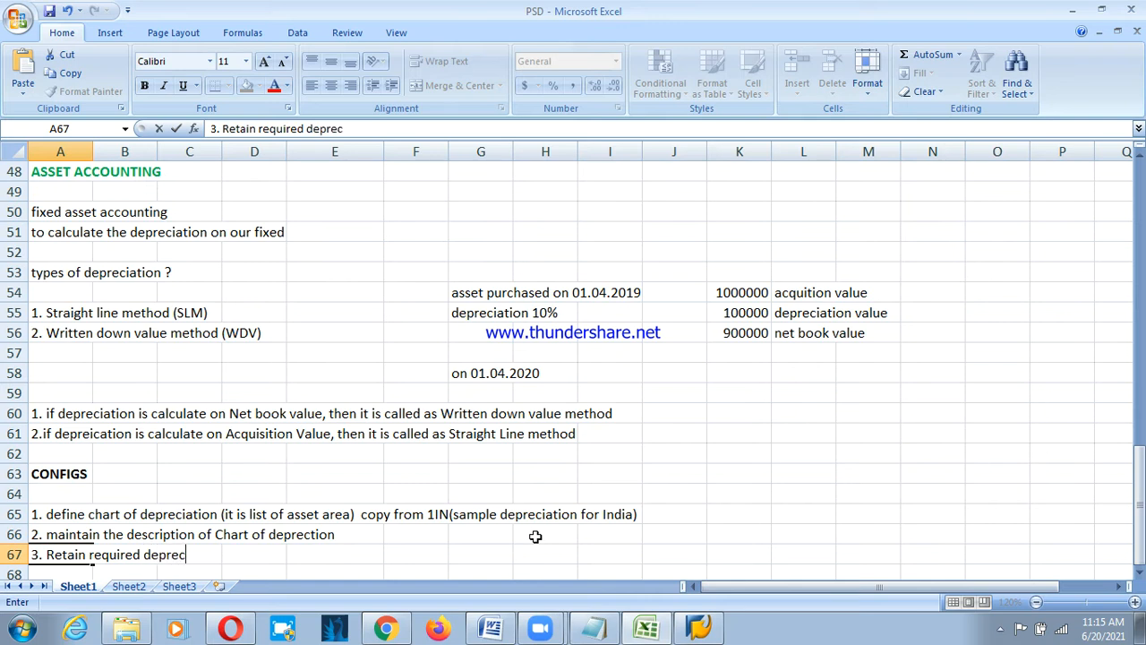
text(iation area and delete )
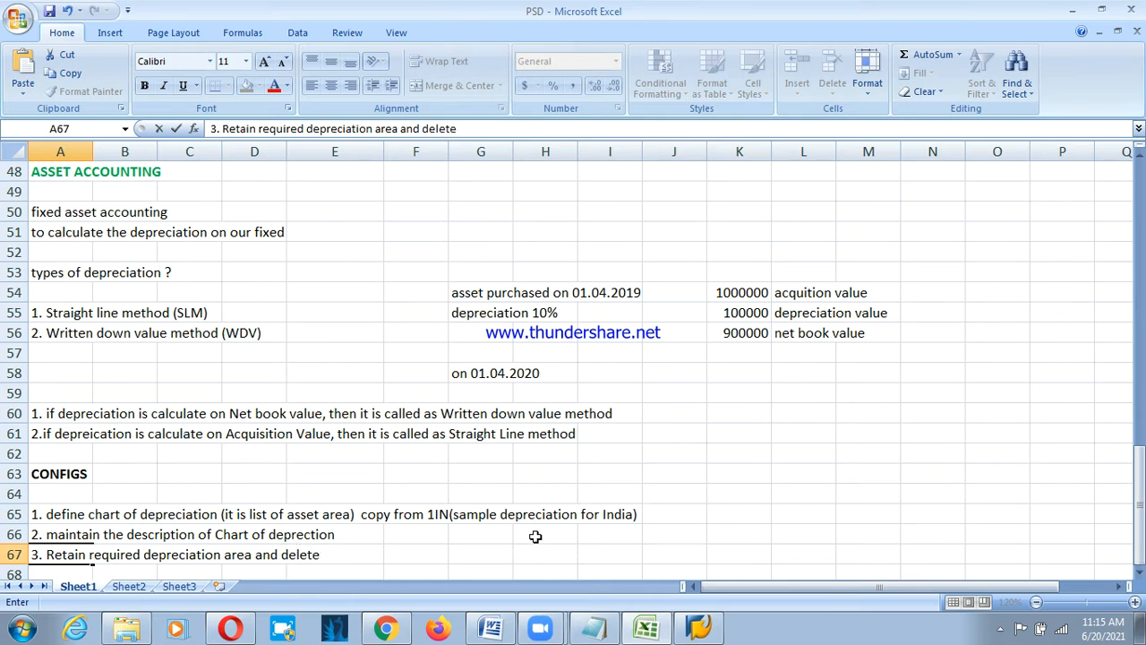
text(other d)
text(epreciatio)
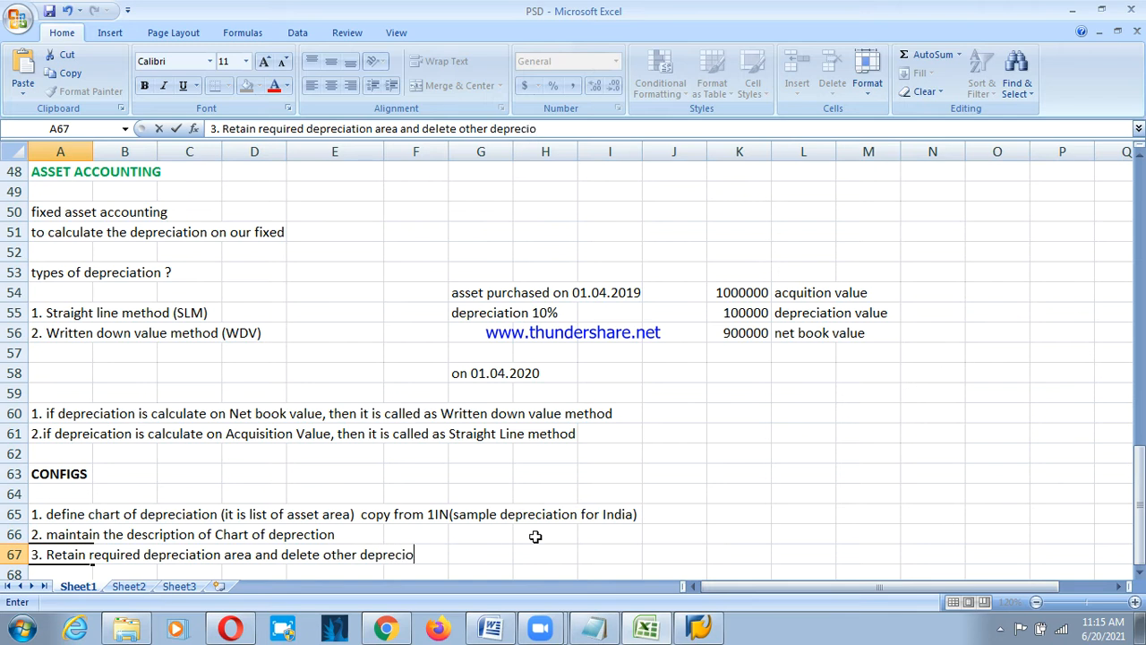
text(n)
key(BackSpace)
key(BackSpace)
text(ation area)
key(Return)
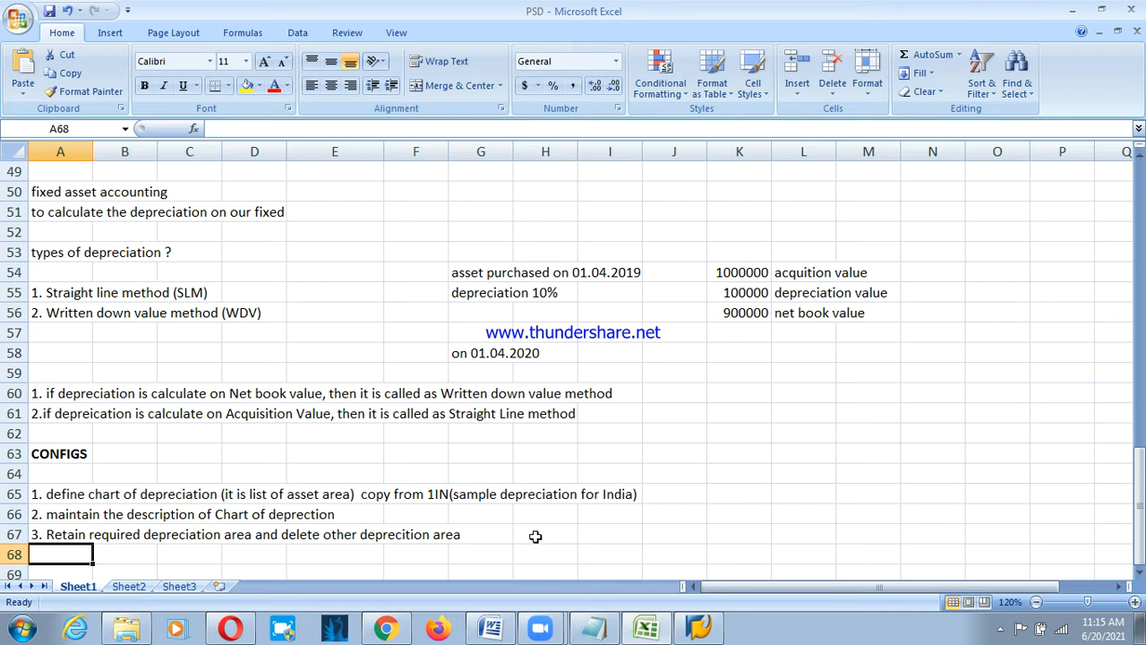
Enter '4. GST Tax code has maintained to my comp code' in A68 and start step 5 below.
text(4.)
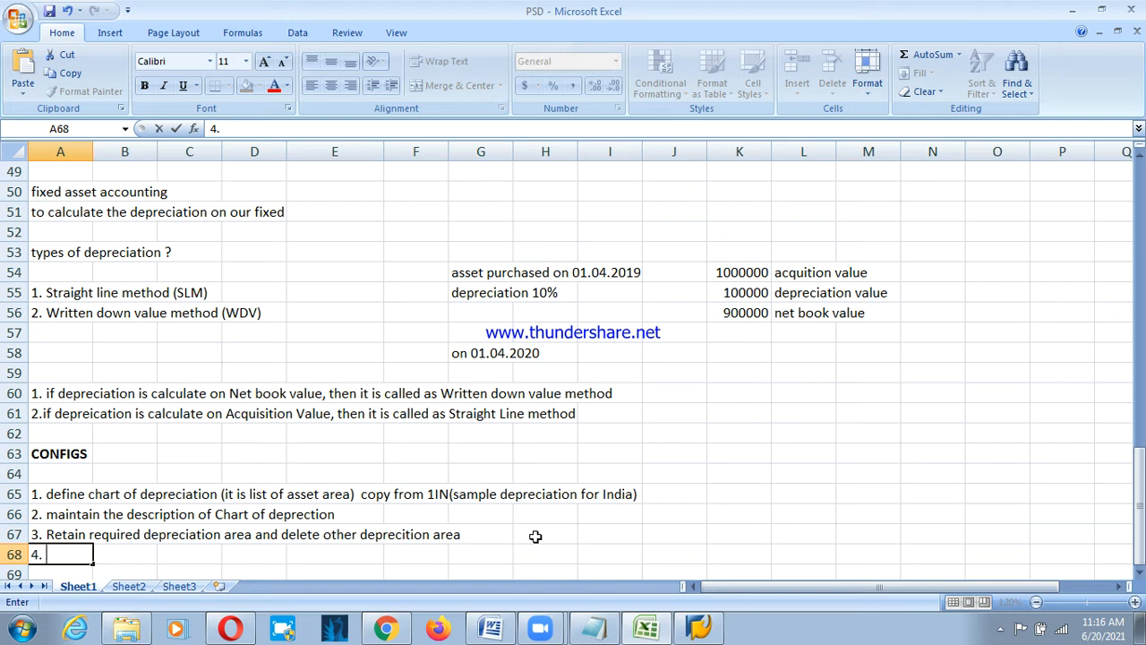
text(GST Tax code)
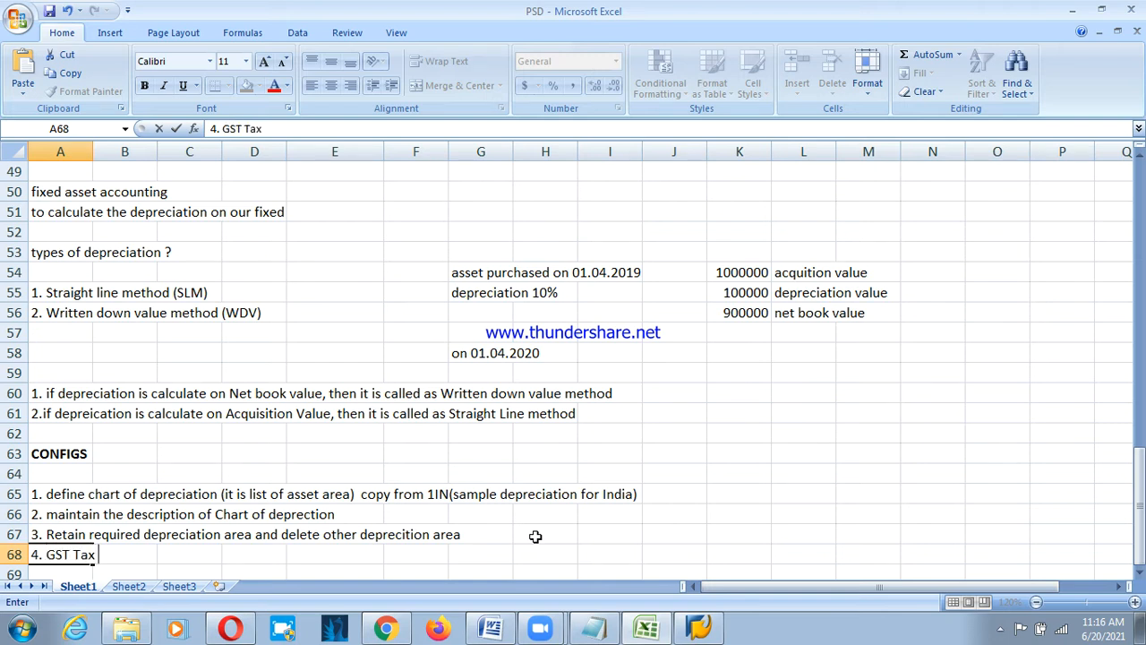
text(has)
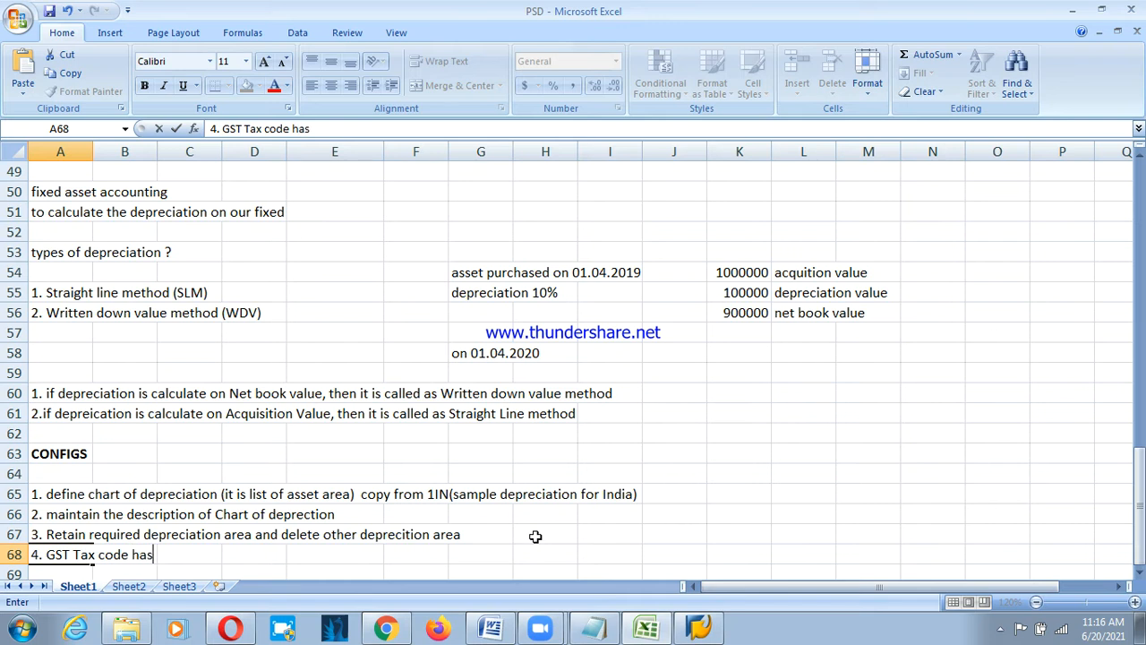
text( maintained t)
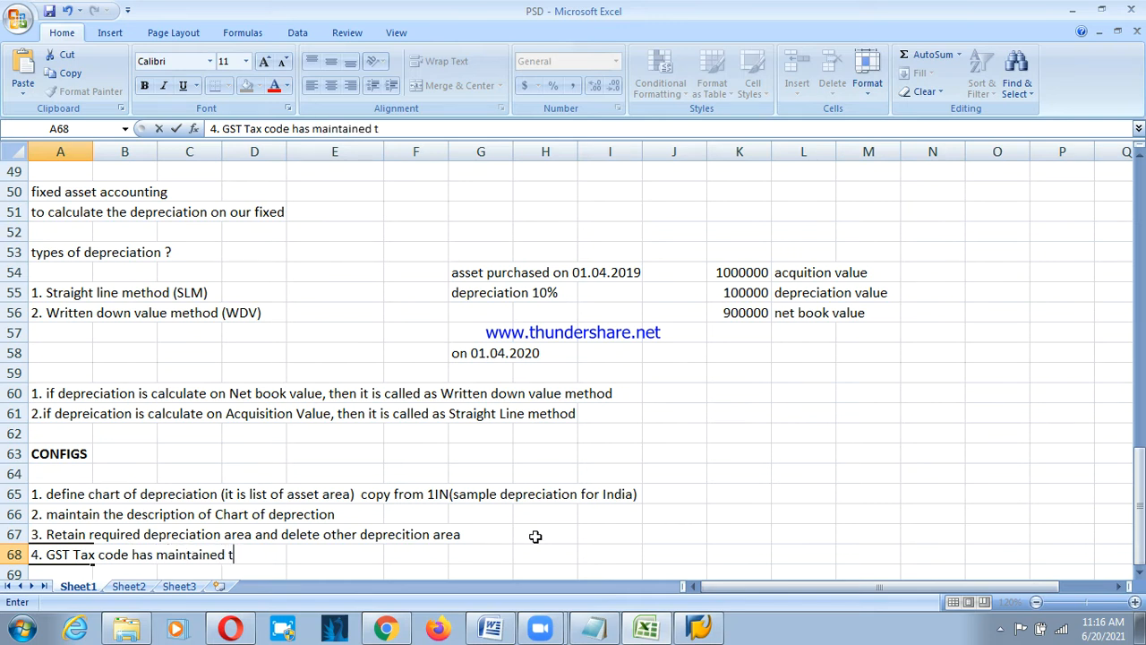
text(o my comp code)
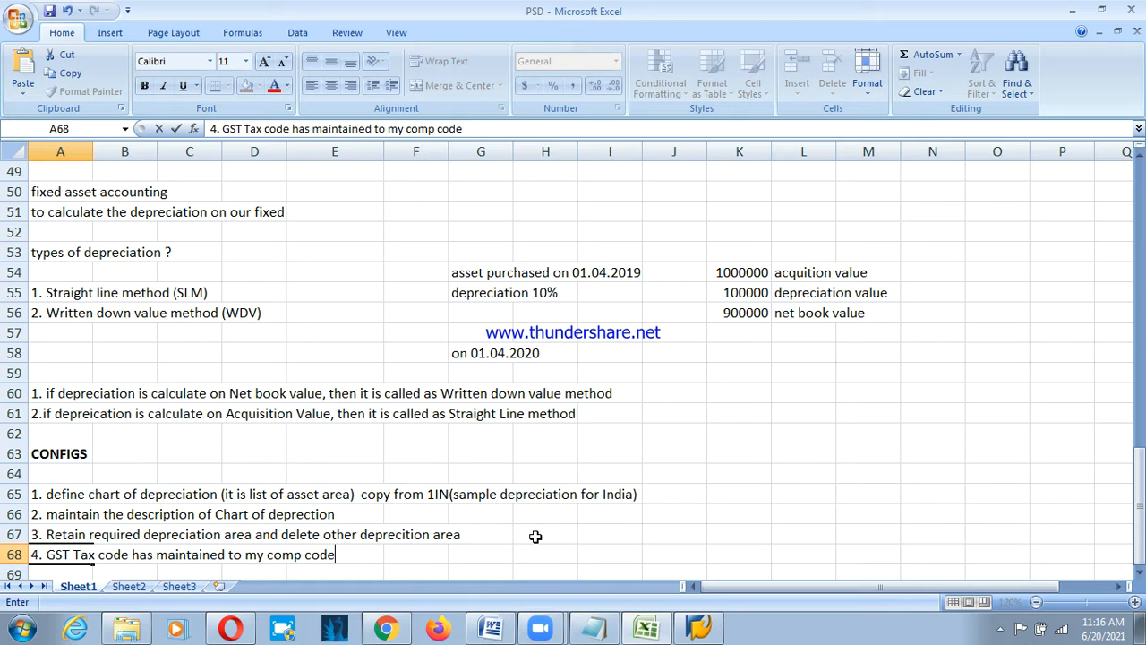
key(Return)
text(5.)
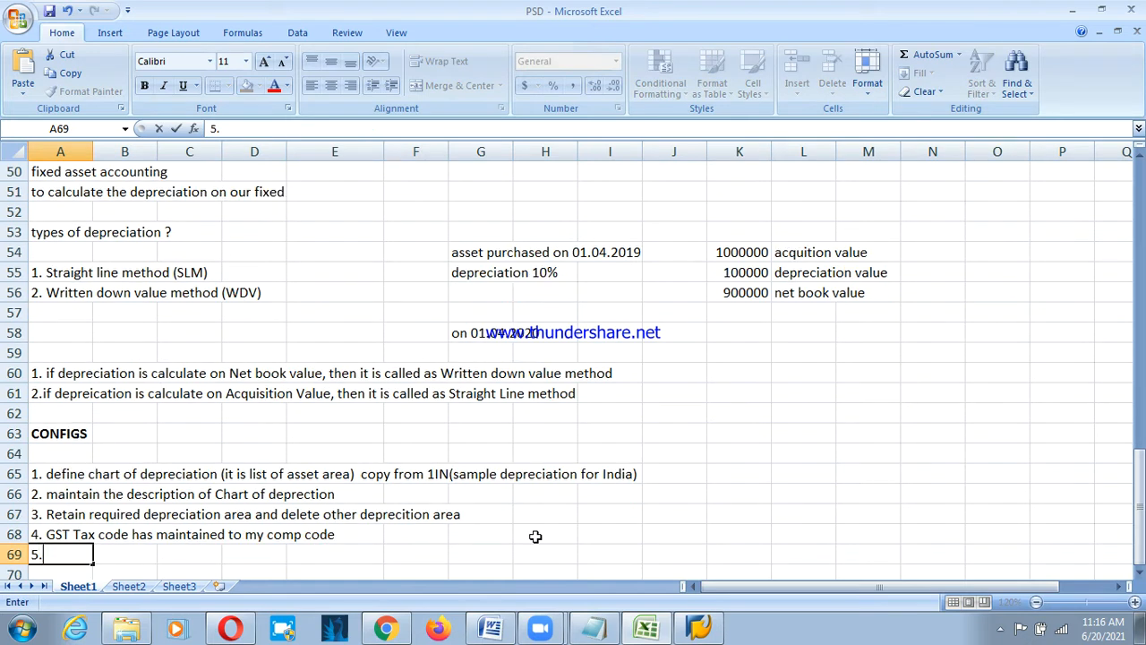
text( assing Char)
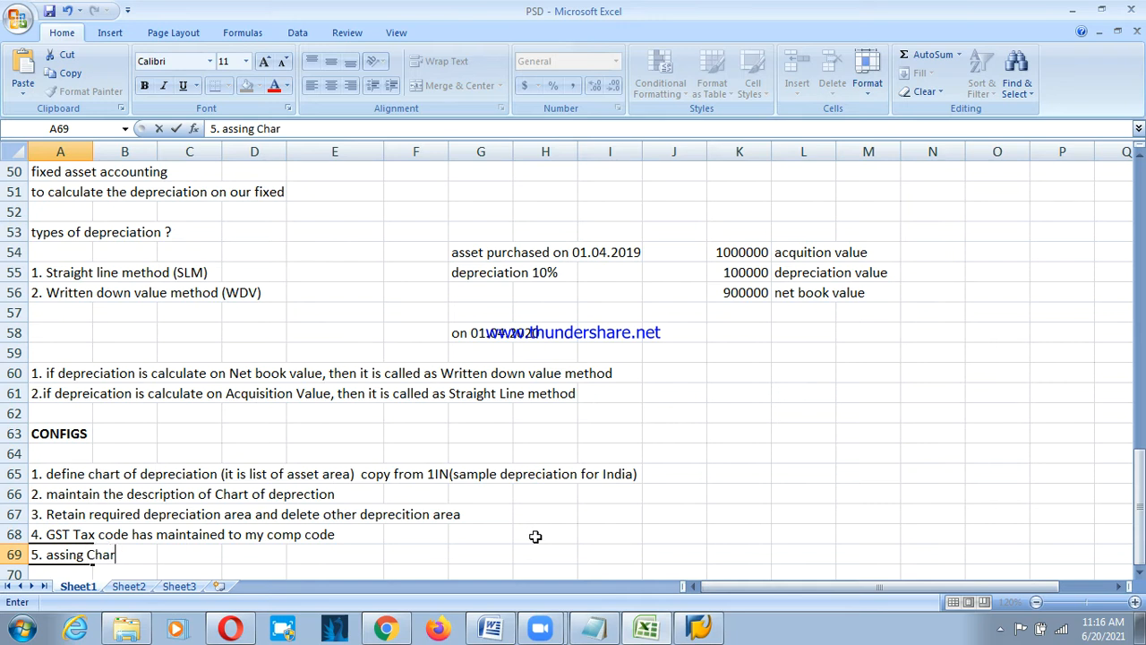
text(t of depr)
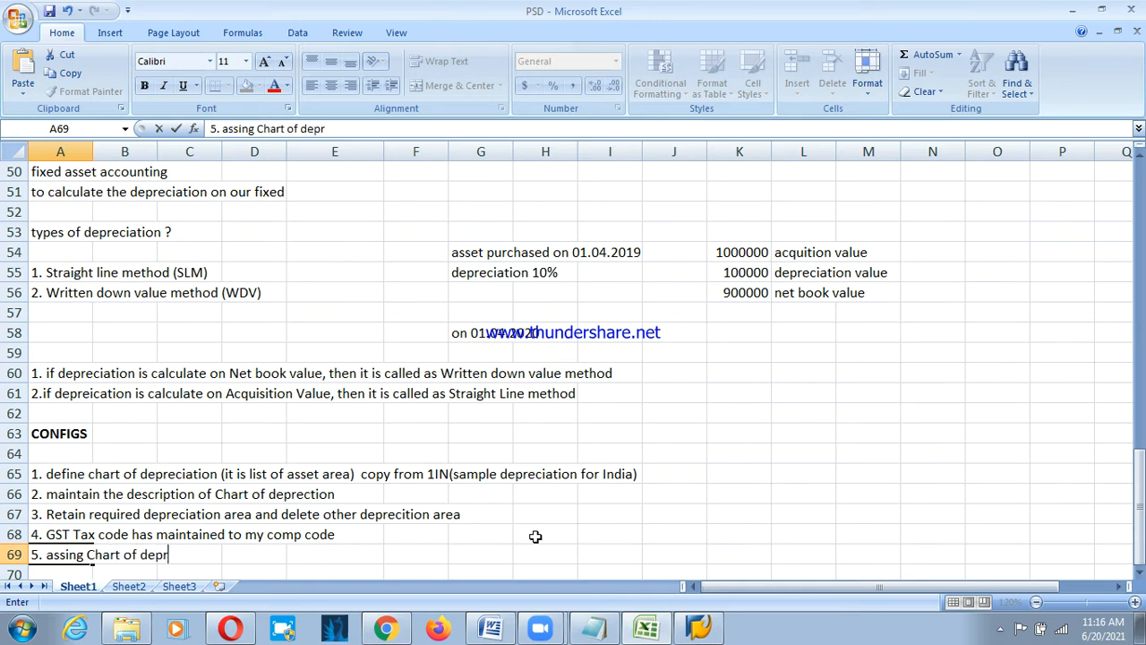
text( to my comp code)
Finish step 5 as 'assing Chart of depr to my comp code', leaving a blank row below.
key(Return)
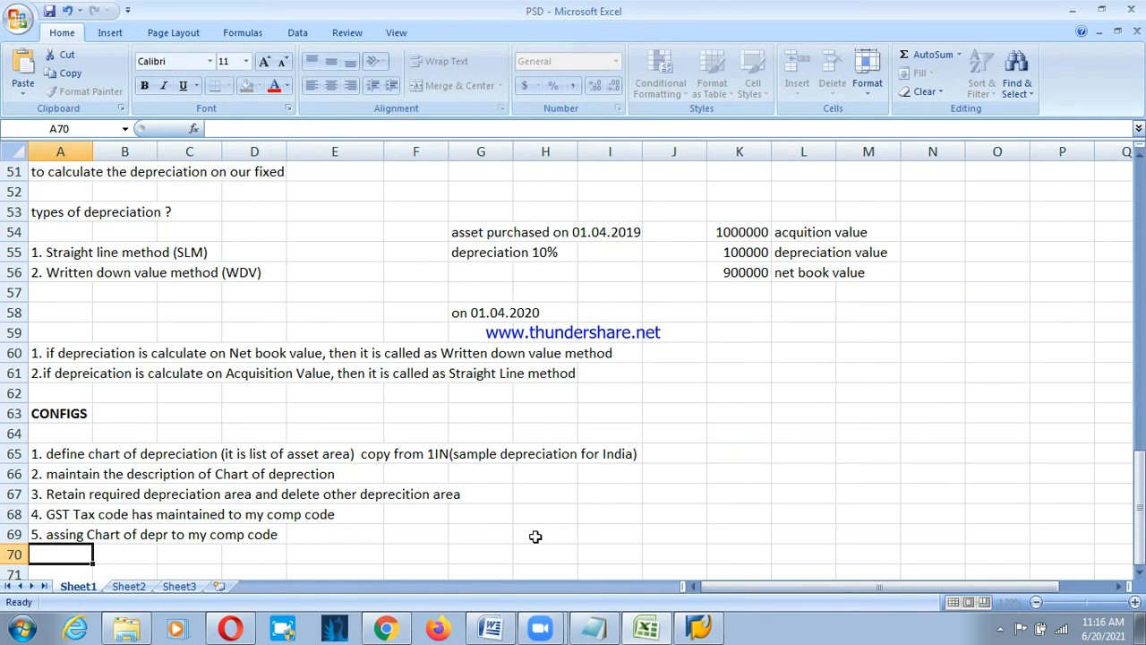
key(Return)
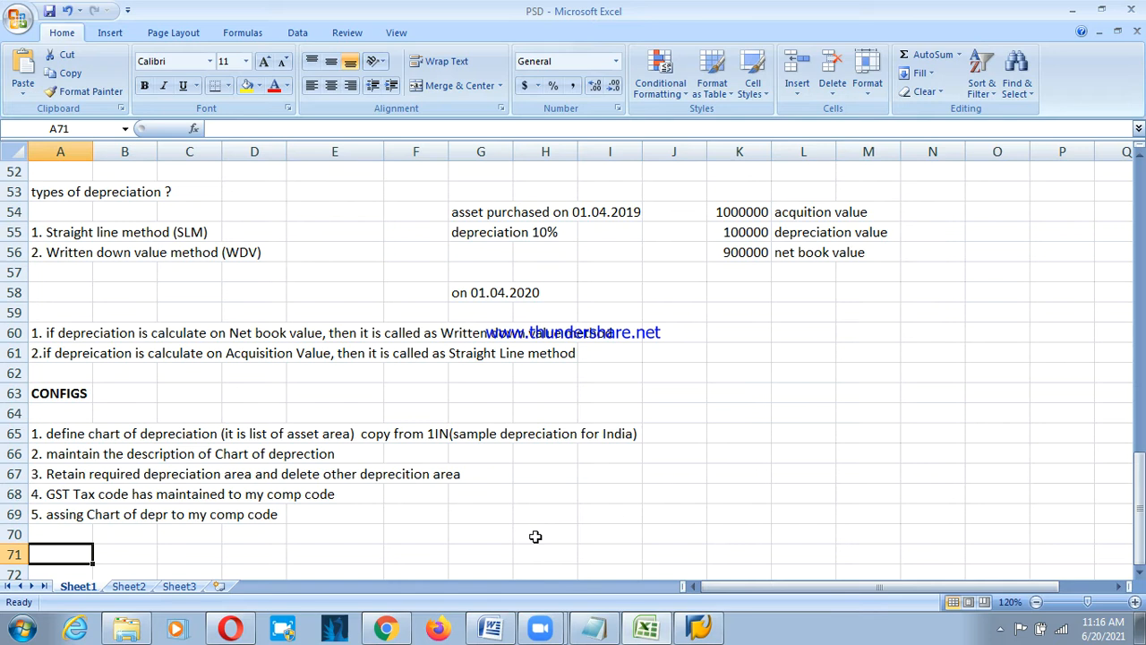
Enter '6. specify account determimination' in A71 and move down to the next row.
text(6.)
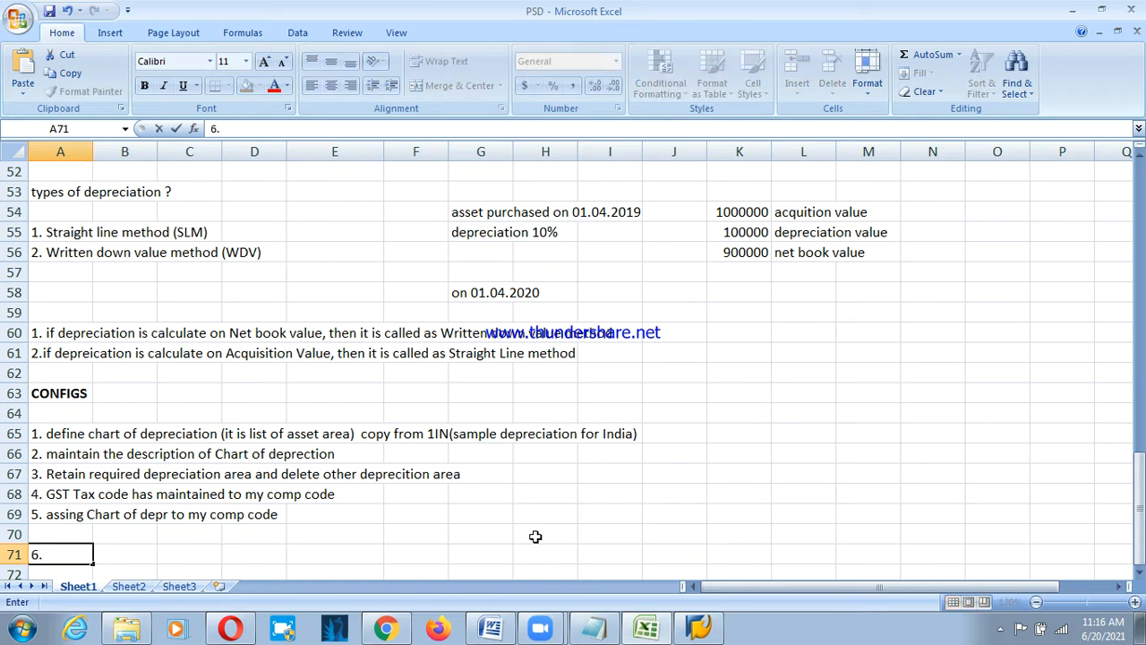
text( speci)
text(fy acc)
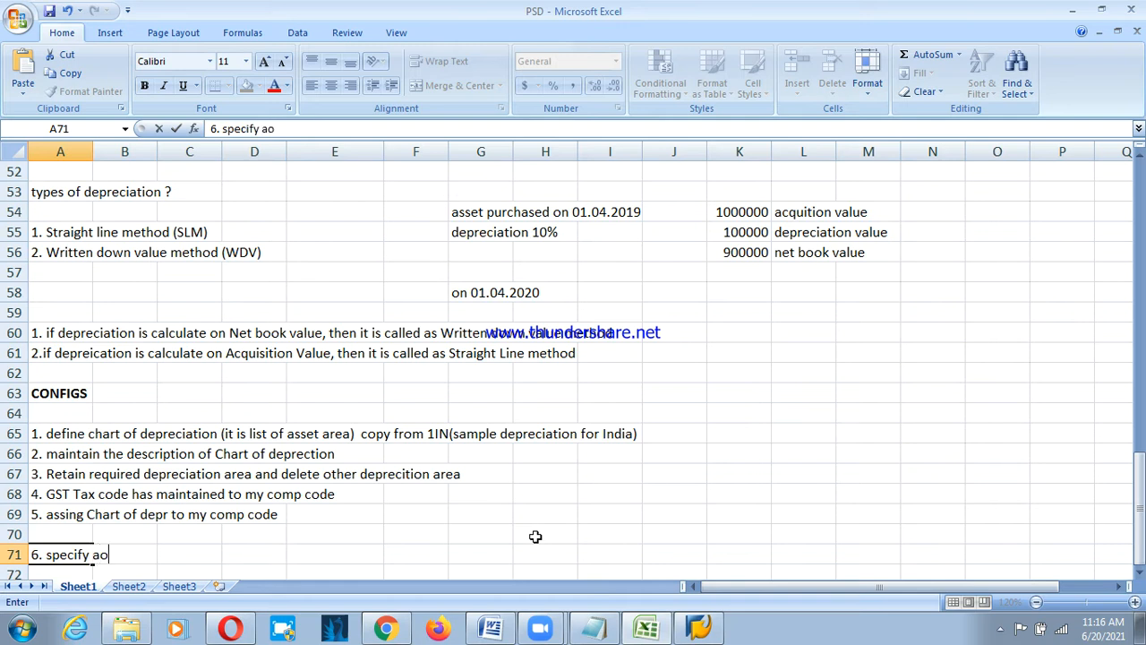
text(ount determ,)
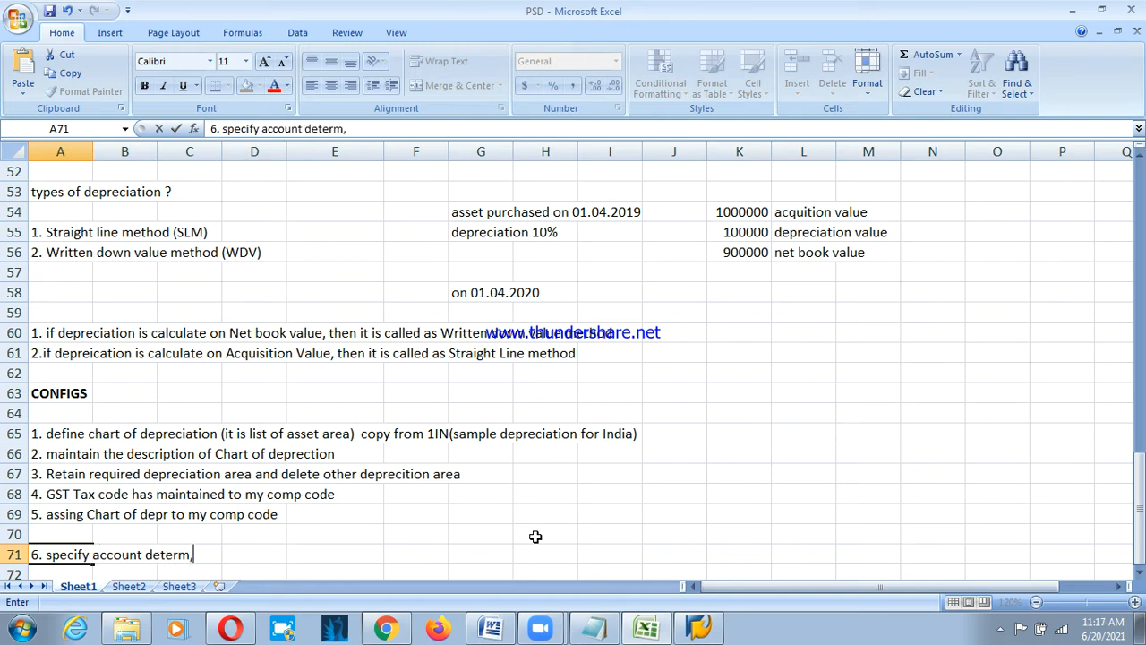
key(BackSpace)
text(imnat)
key(BackSpace)
key(BackSpace)
key(BackSpace)
text(ination)
key(Return)
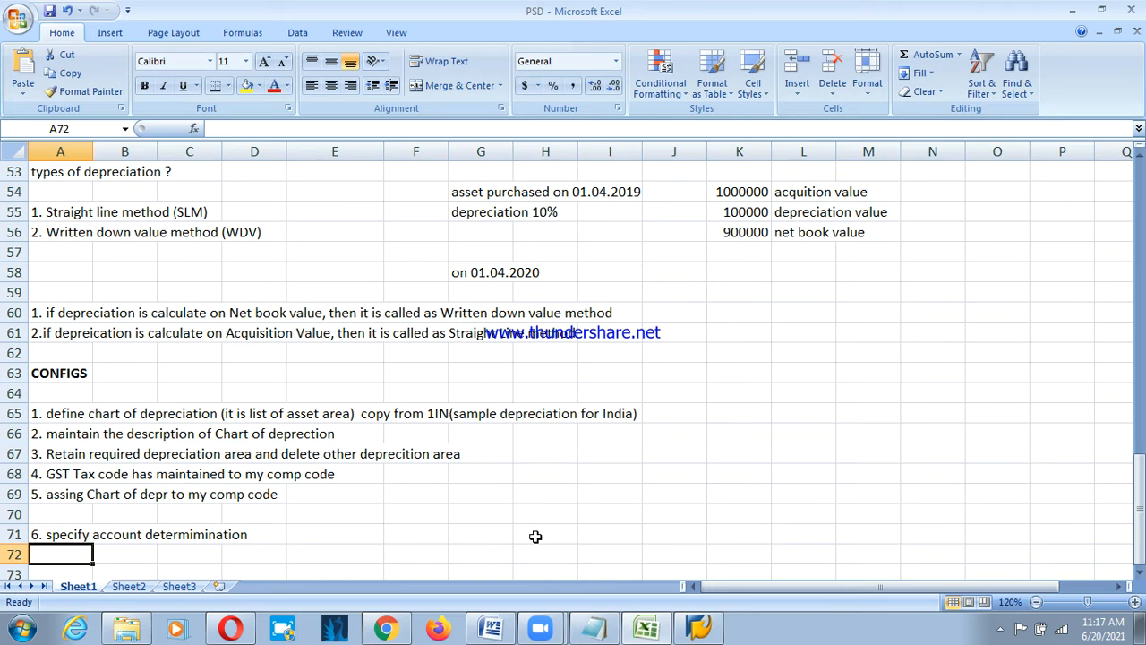
key(Down)
List the asset classes Land, Building and Plant & Machinery in B73:B75.
key(Right)
text(Land)
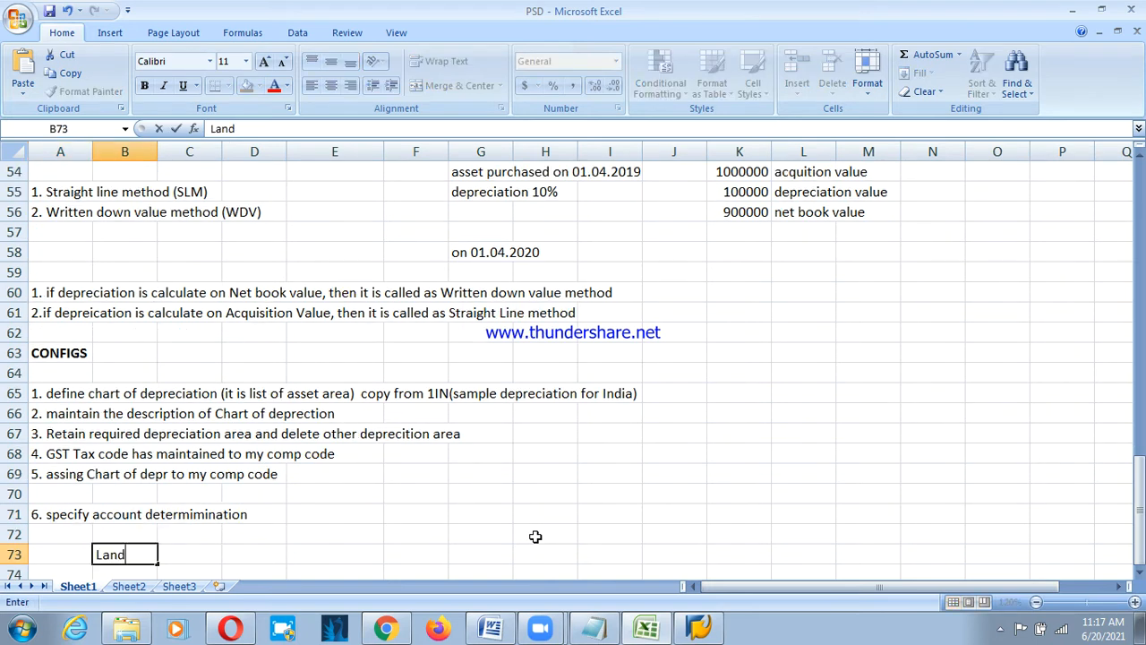
key(Return)
text(Build)
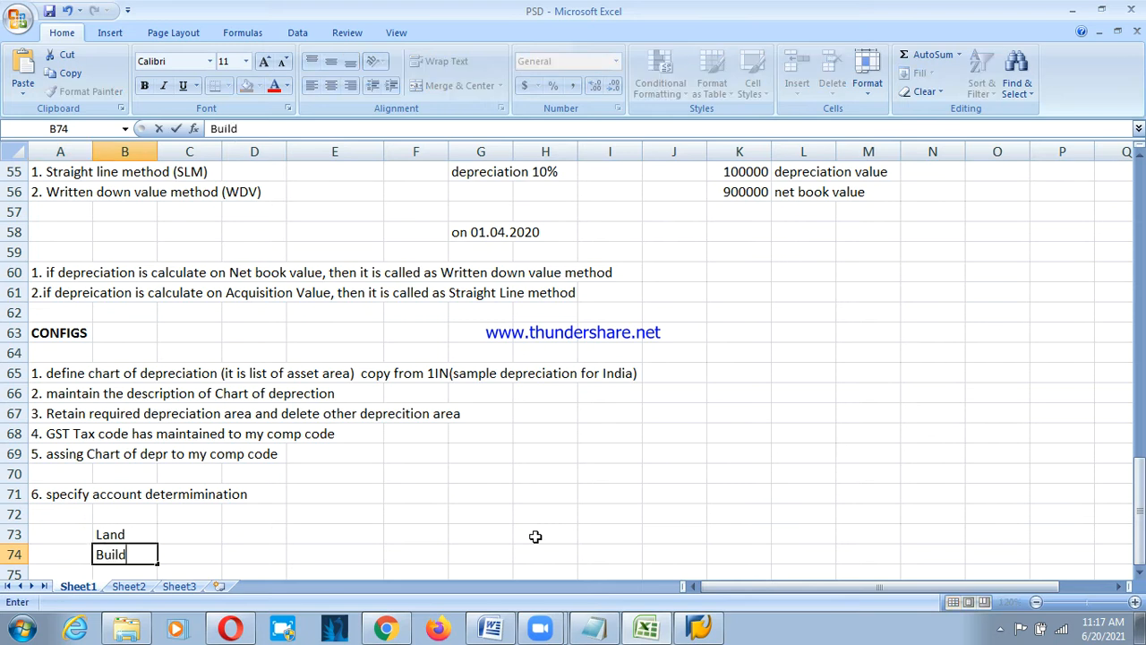
text(ing)
key(Return)
text(pl)
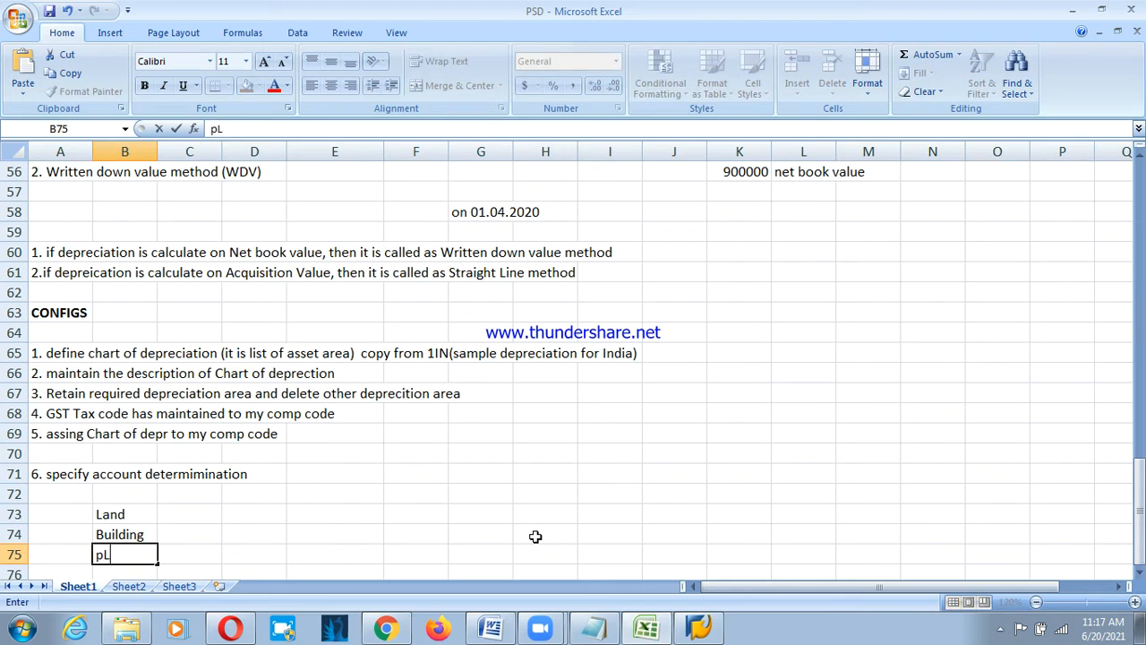
key(BackSpace)
key(BackSpace)
text(Plant & Machi)
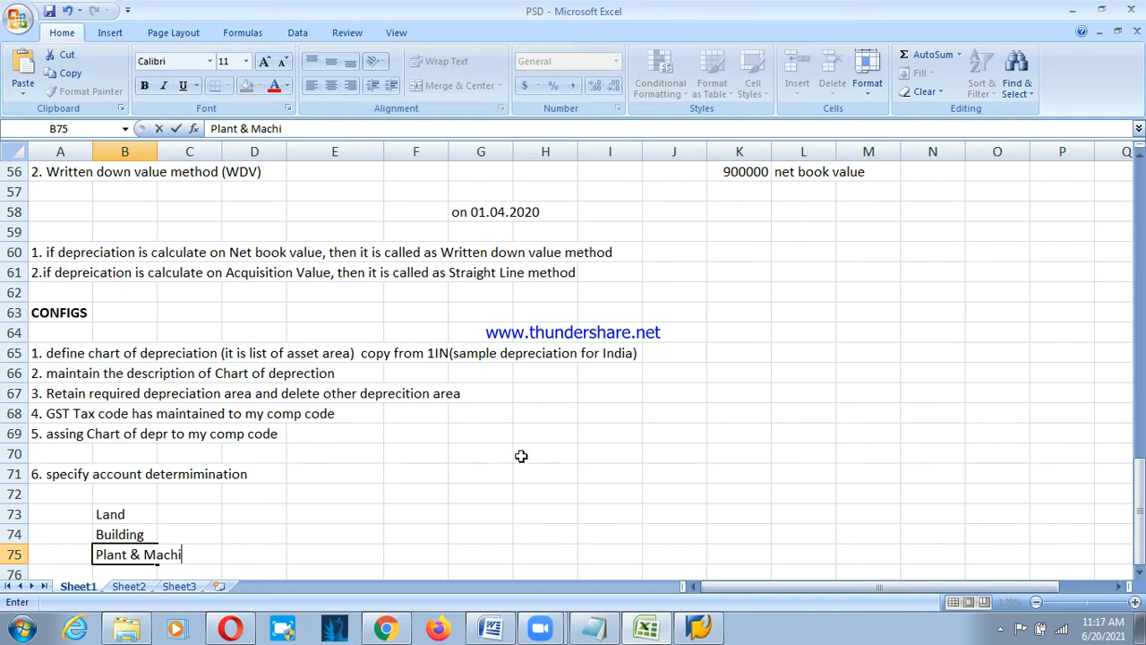
text(ney)
key(BackSpace)
text(ry)
key(Return)
Add Furniture & Fixtures and Vechicles in B76:B77, then return to B73.
text(Furnit)
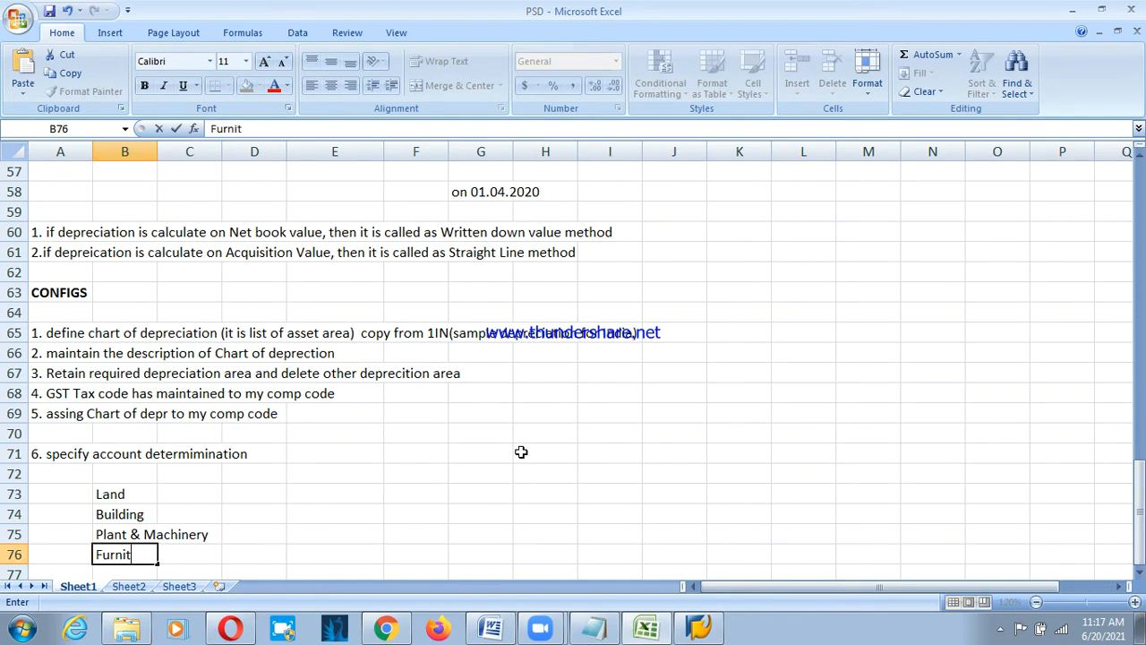
text(ure & Fx)
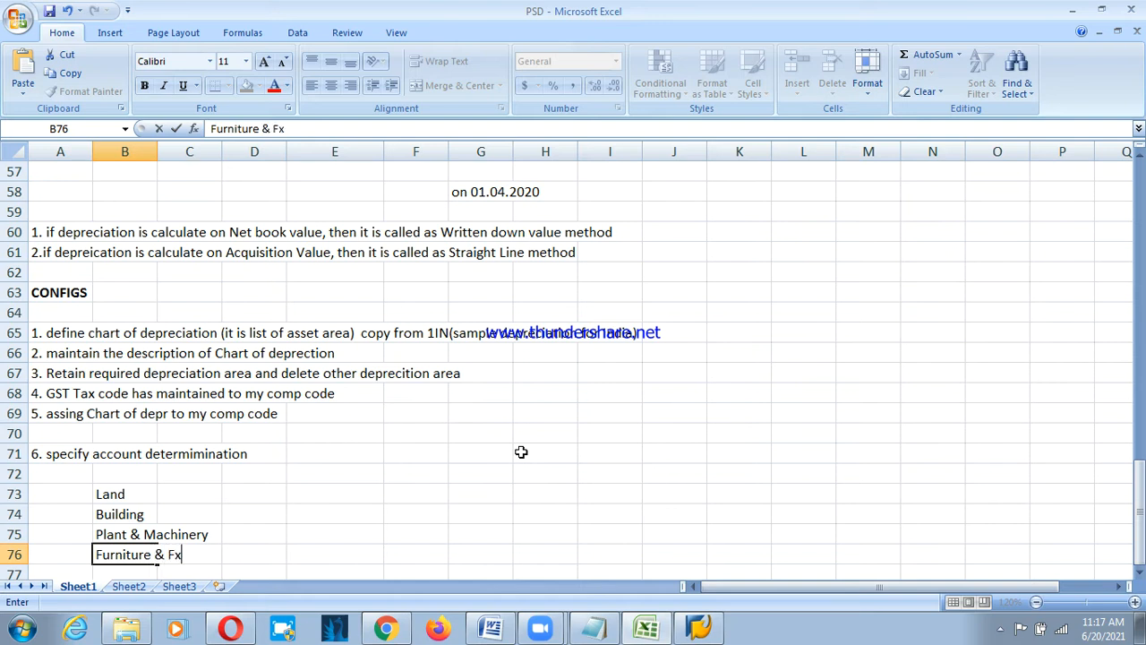
key(BackSpace)
text(ixtures)
key(Return)
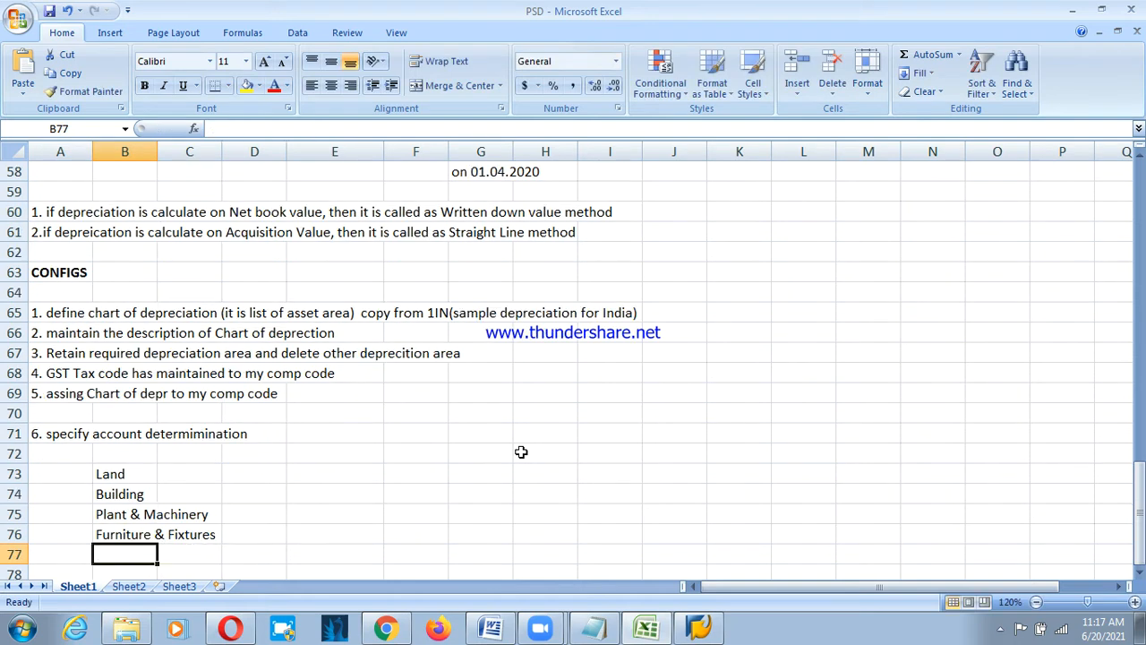
text(Vehic)
key(BackSpace)
key(BackSpace)
key(BackSpace)
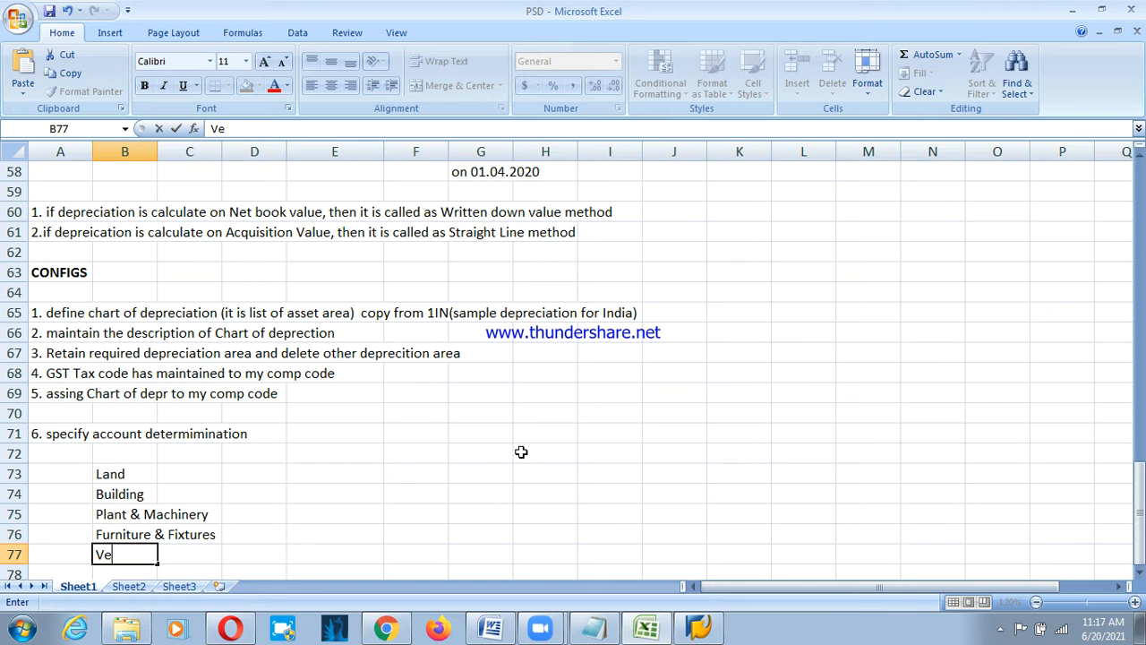
text(chicles)
key(Return)
key(Up)
key(Up)
key(Up)
key(Up)
key(Up)
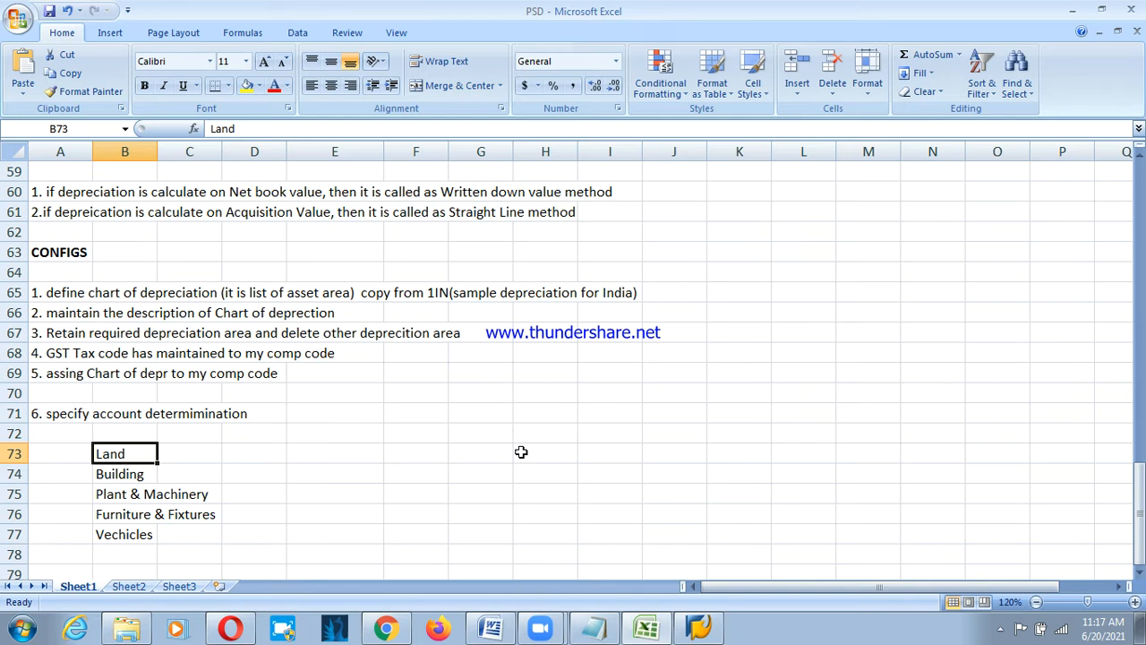
Enter 0000 depn for Land and 5% depn for Building, widening column D to fit.
key(Right)
key(Right)
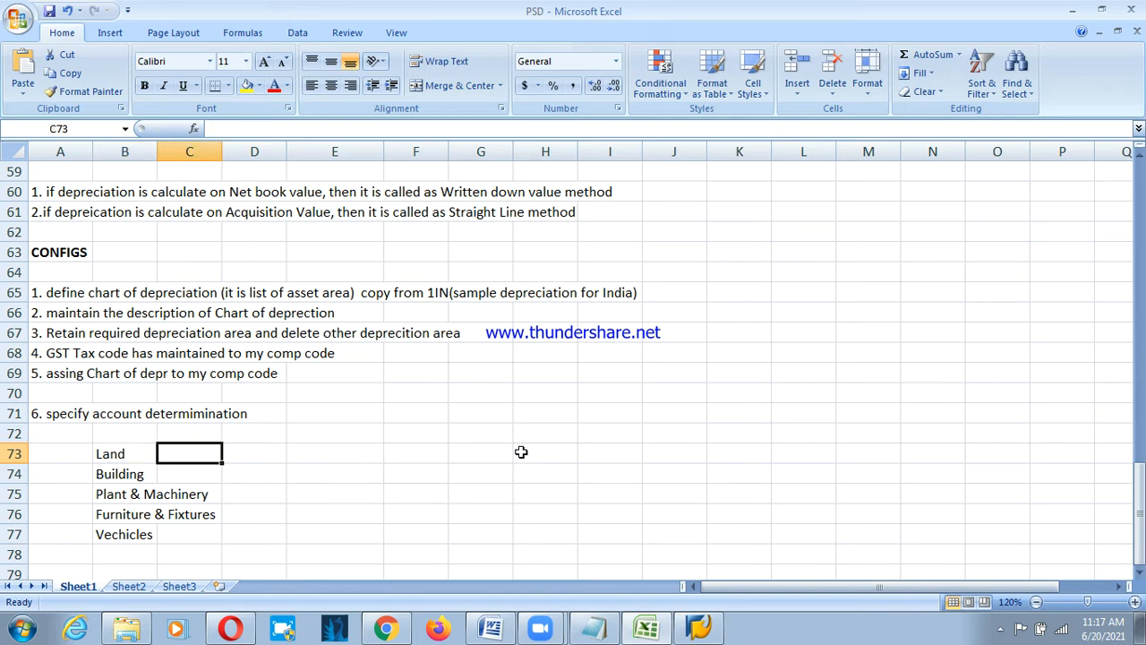
text(0000)
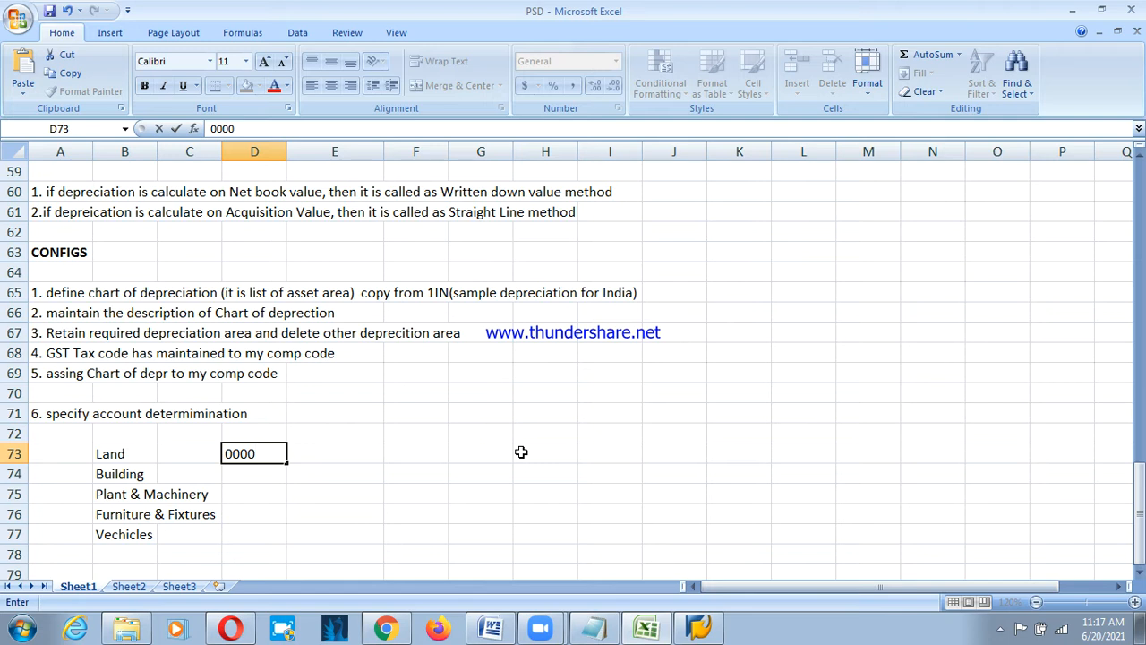
text( depn)
key(Return)
key(Right)
key(Right)
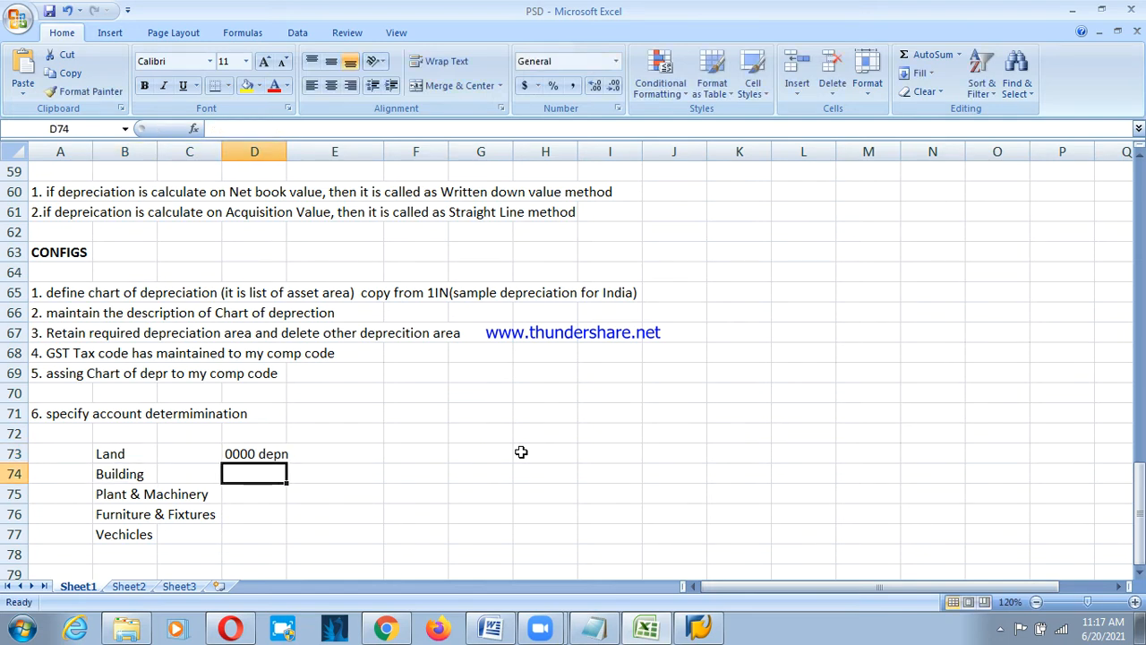
drag(287, 159, 304, 159)
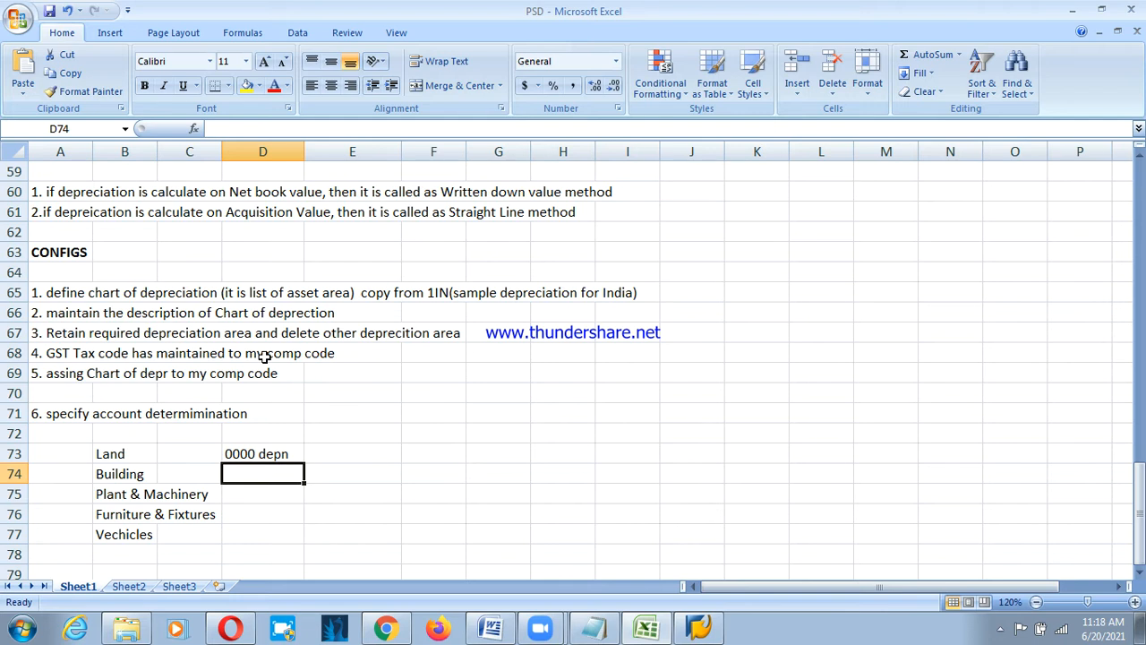
text(5% dep)
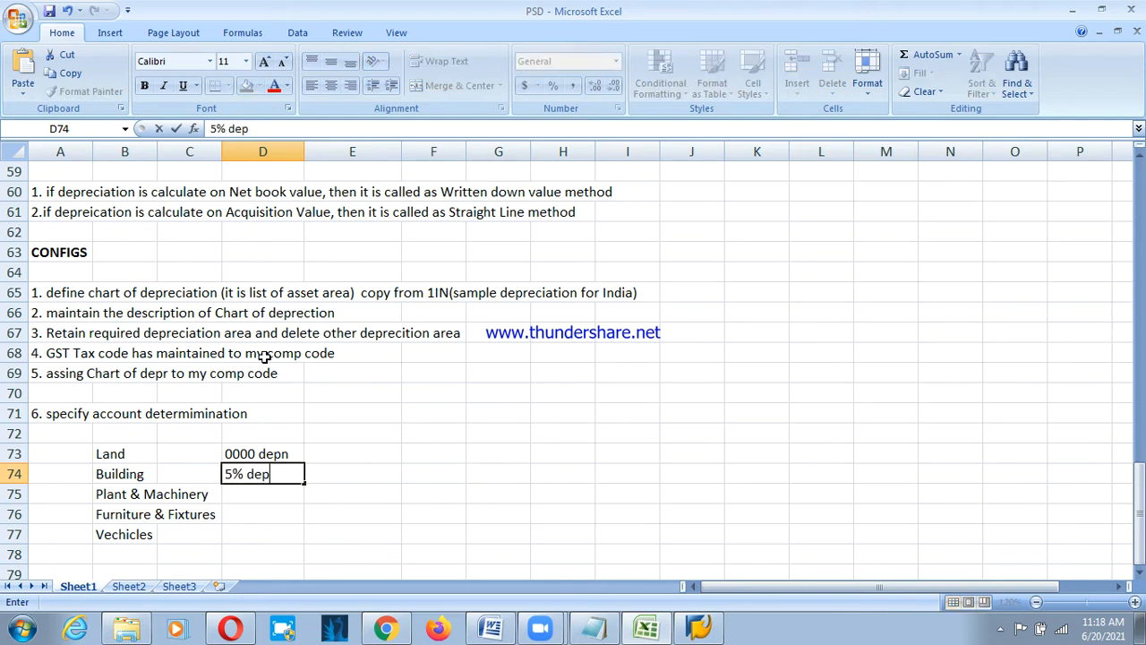
text(n)
key(Return)
Enter 10% depn, 20% depn and 15% depn for Plant & Machinery, Furniture & Fixtures and Vechicles.
key(Tab)
key(Tab)
text(1)
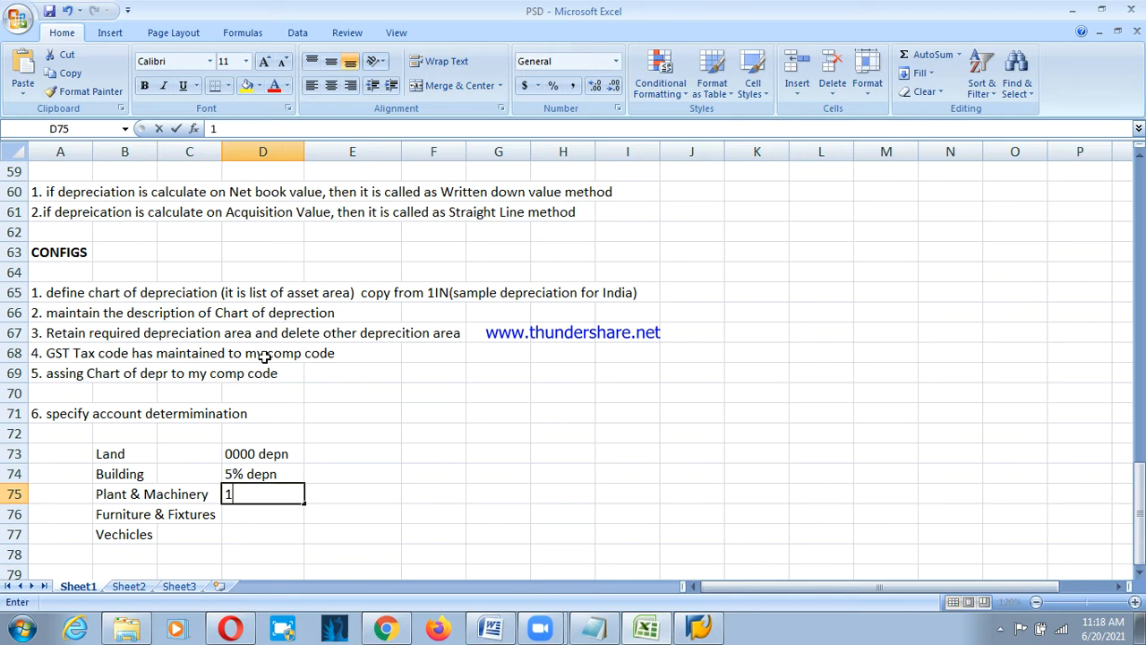
text(0% depn)
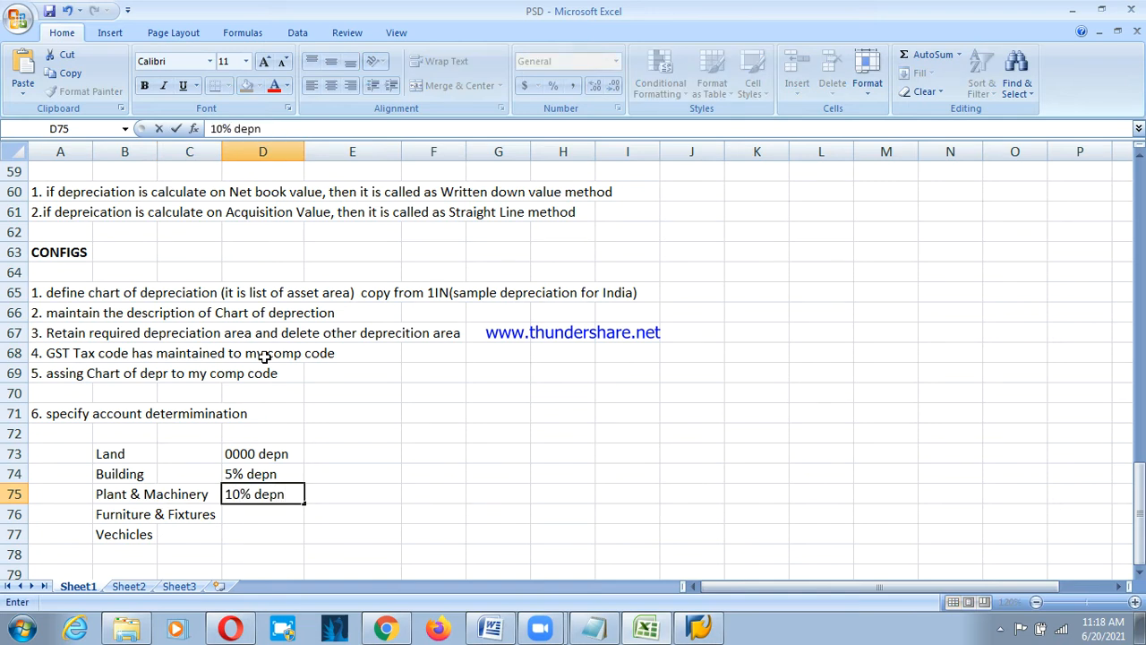
key(Return)
key(Tab)
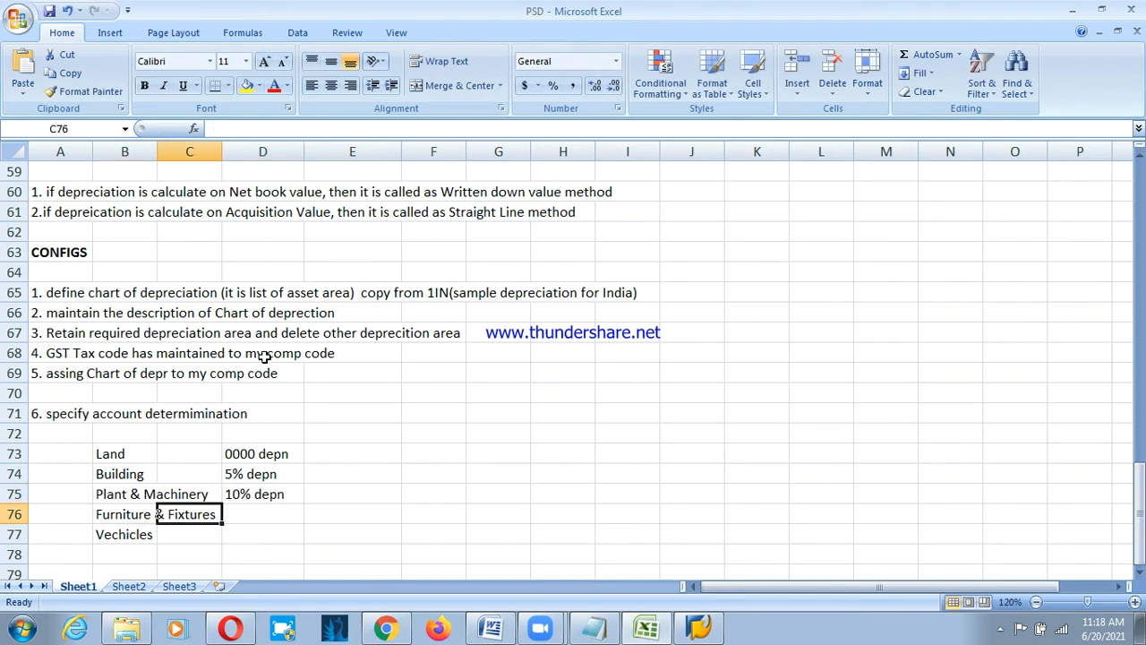
key(Tab)
text(15%)
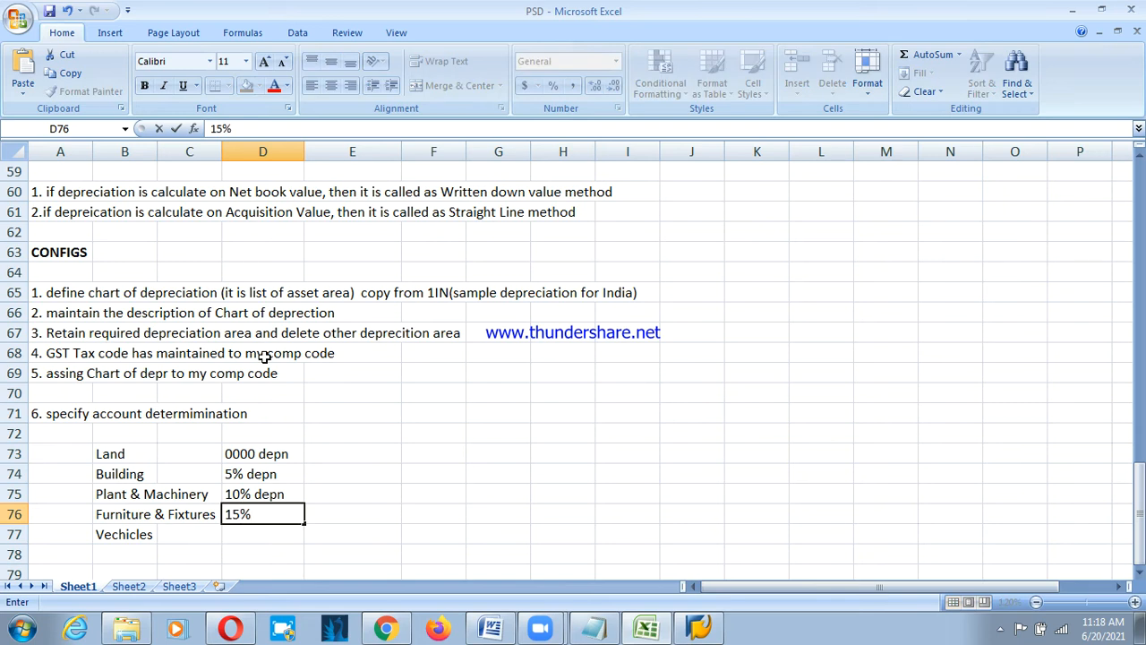
key(BackSpace)
key(BackSpace)
key(BackSpace)
key(BackSpace)
text(20% depn)
key(Return)
key(Right)
key(Right)
text(15% )
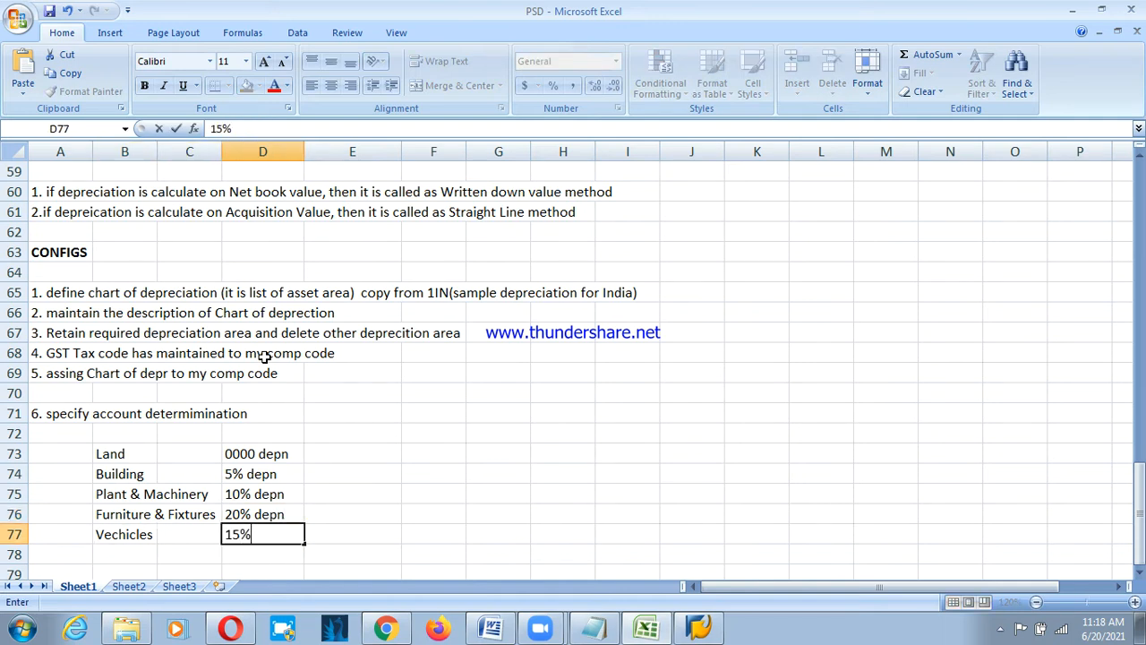
text(depn)
key(Return)
Review the five depreciation rates in D73:D77.
key(Up)
key(Up)
key(Up)
key(Up)
key(Right)
key(Right)
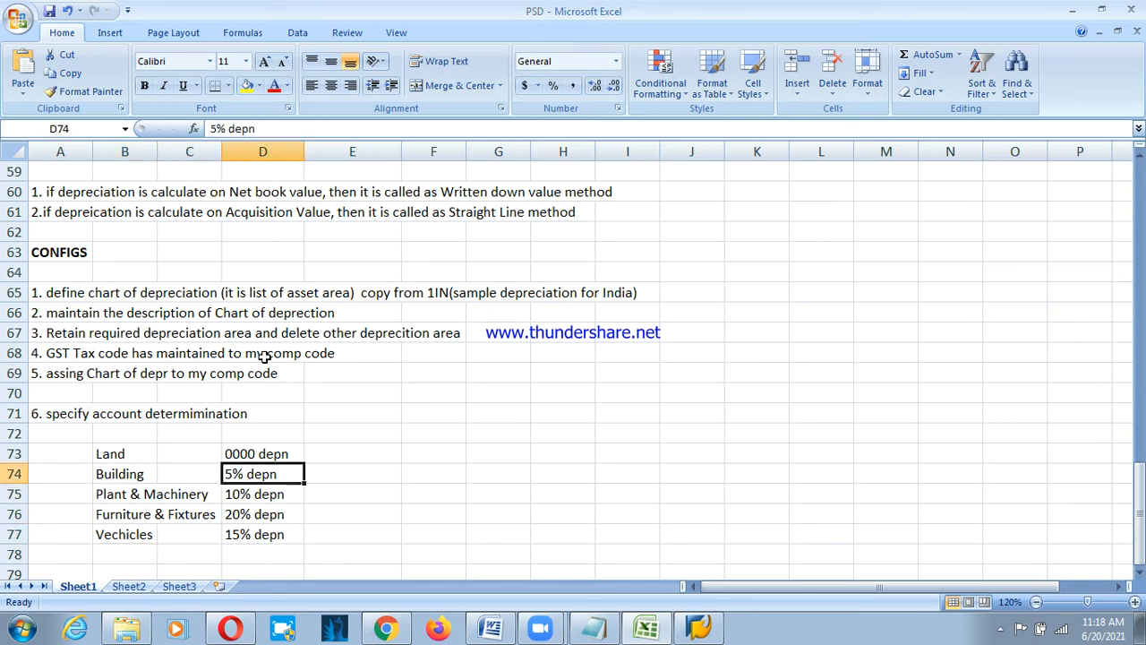
key(Down)
click(277, 455)
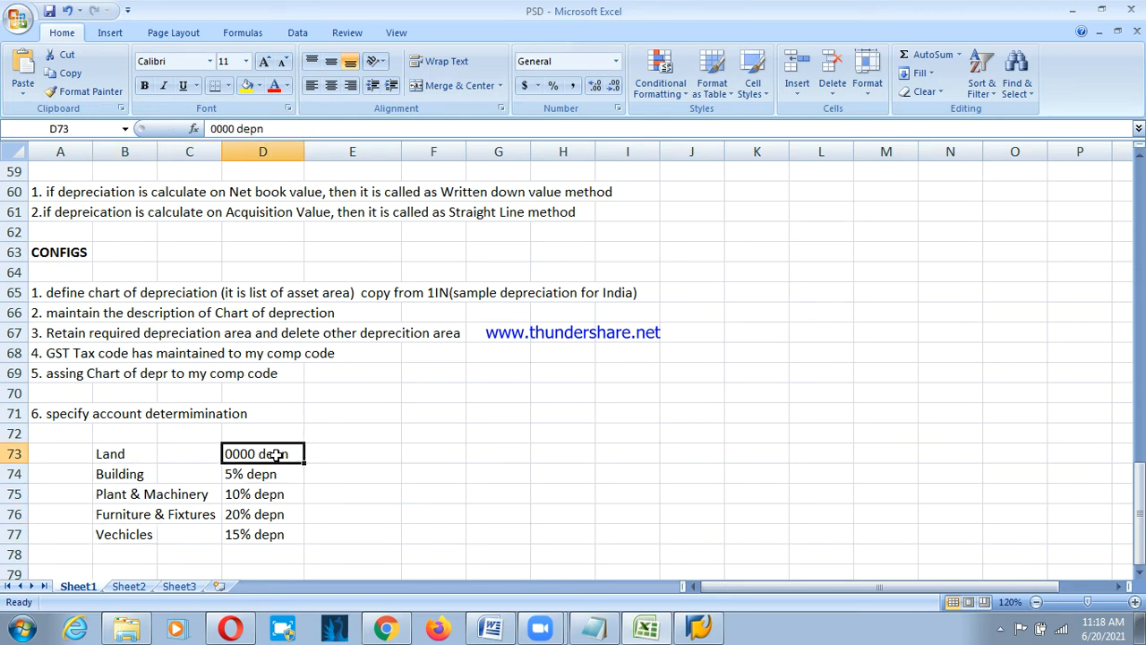
click(248, 473)
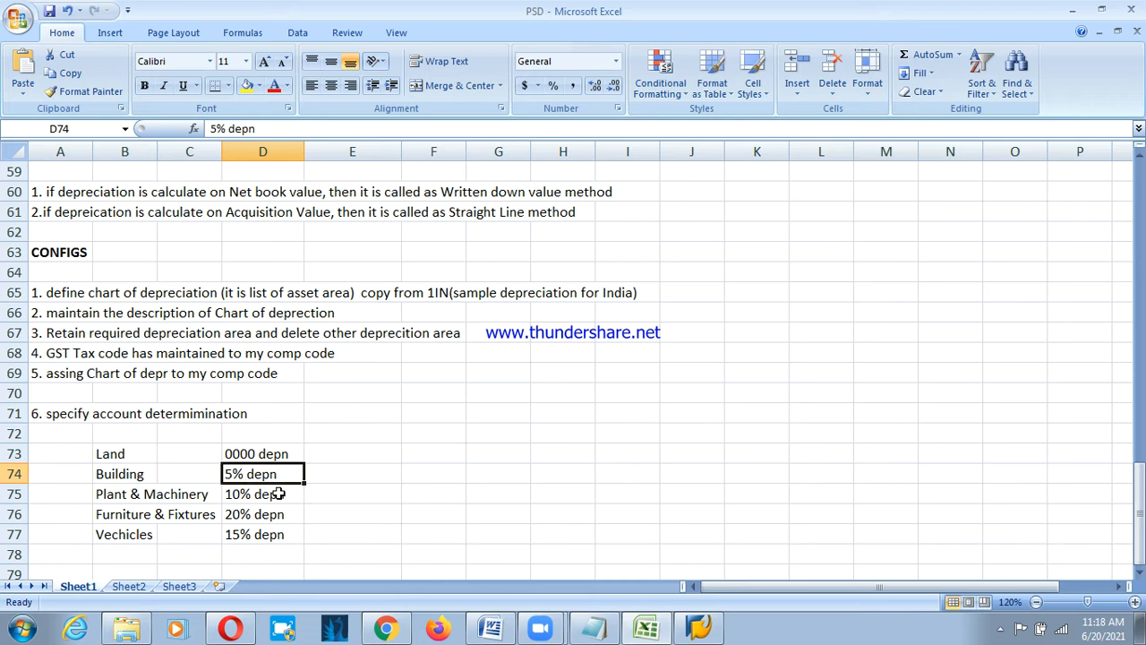
click(267, 499)
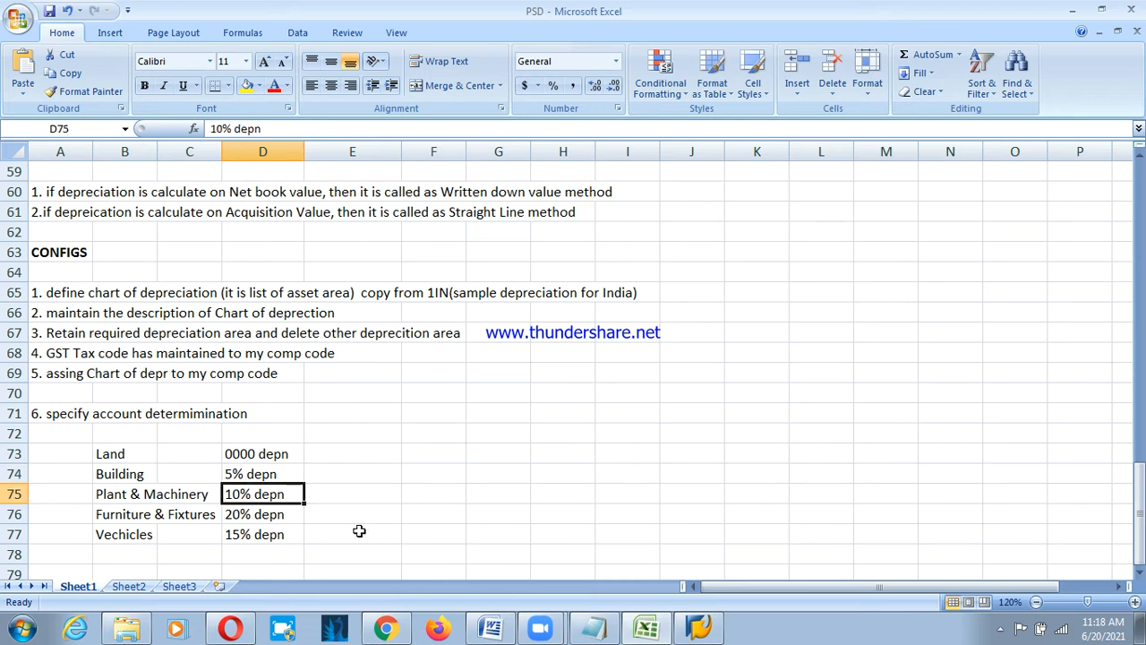
click(259, 517)
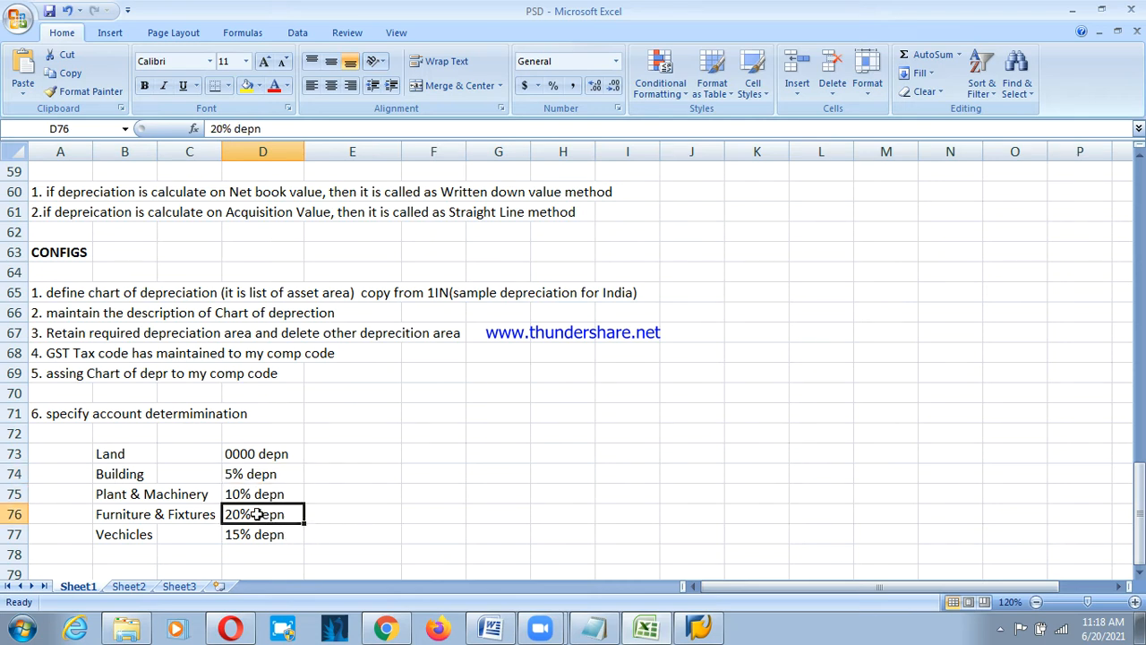
click(296, 537)
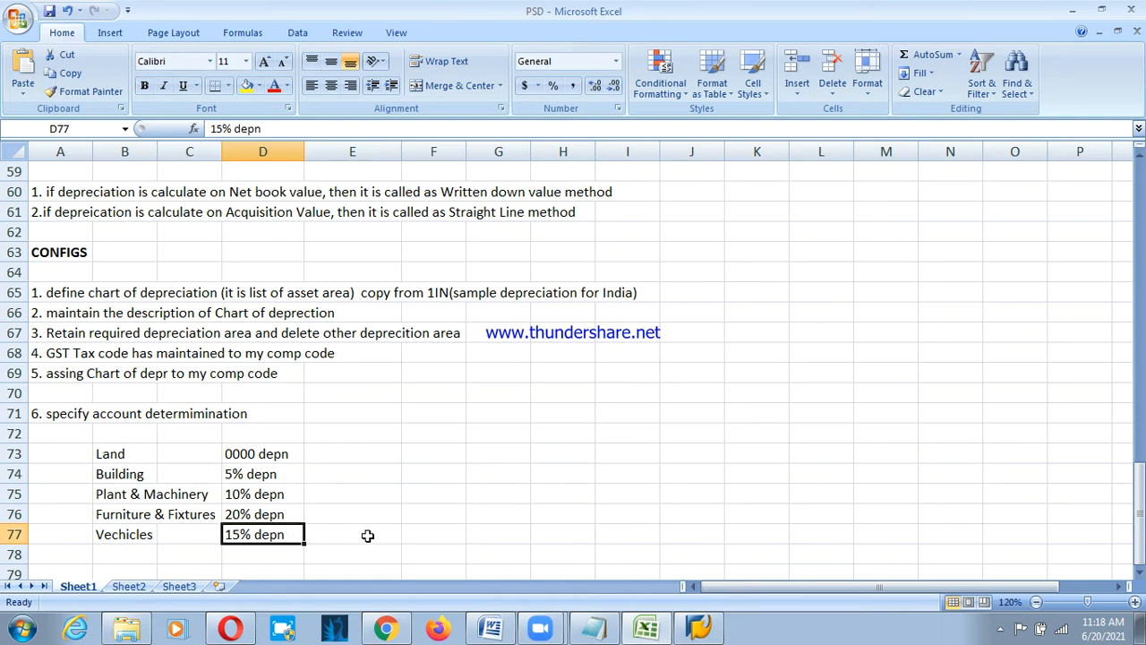
click(324, 475)
Label methods in column E: slm for Building and Plant & Machinery, wdv for Furniture & Fixtures and Vechicles.
text(sl)
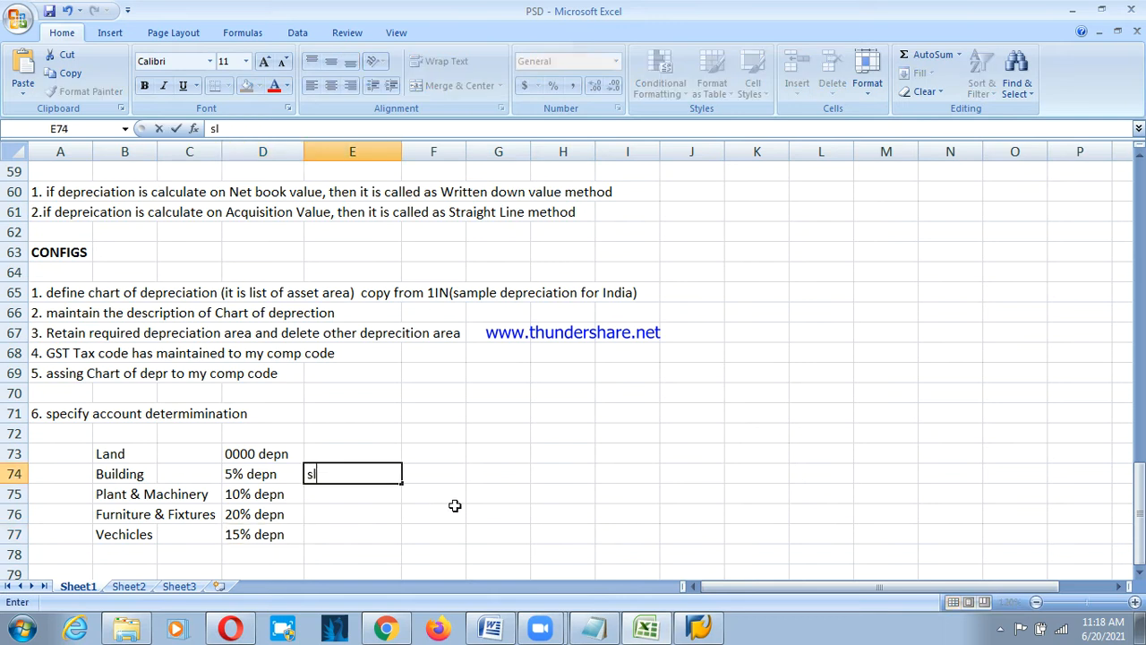
text(m)
key(Return)
text(sl)
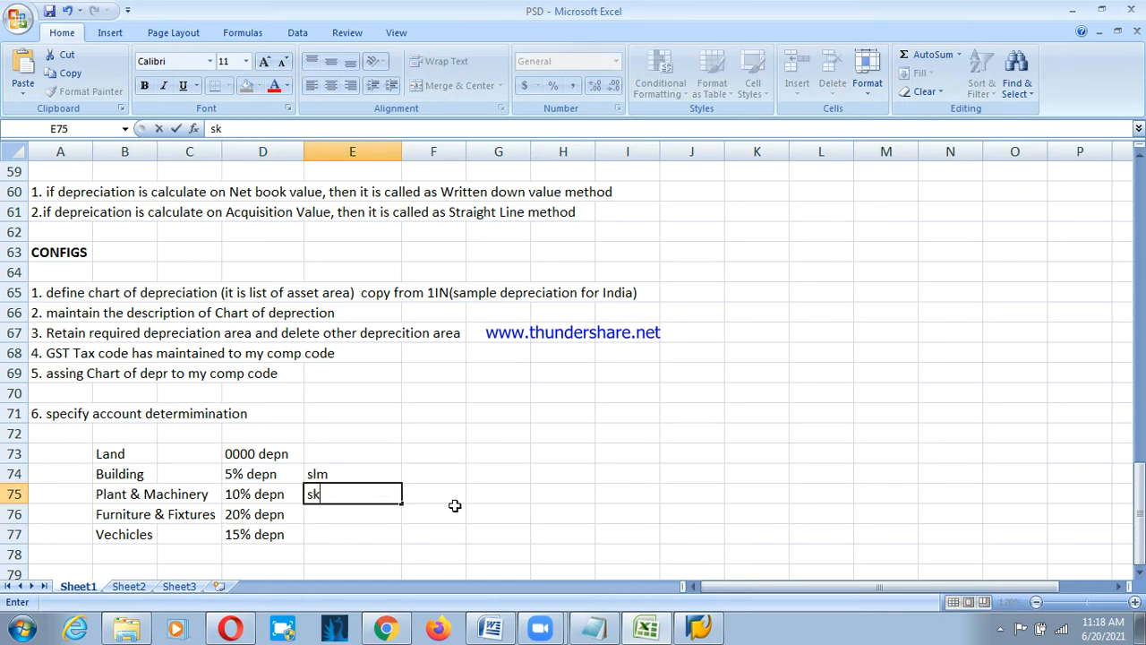
key(BackSpace)
text(lm)
key(Return)
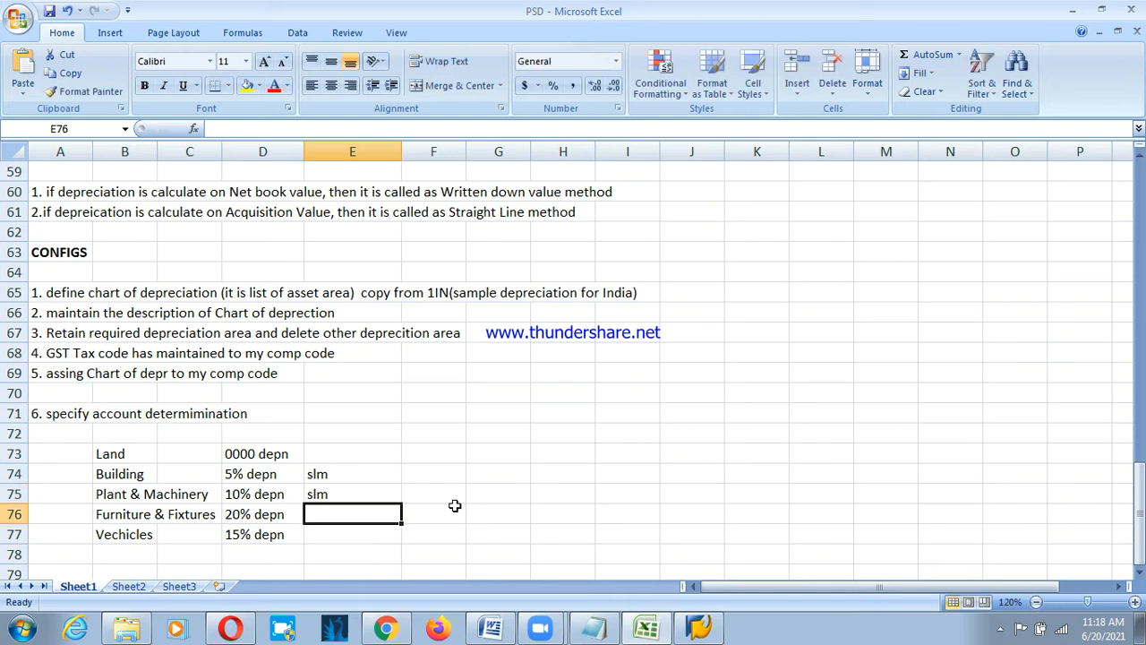
text(wdv)
key(Return)
text(w)
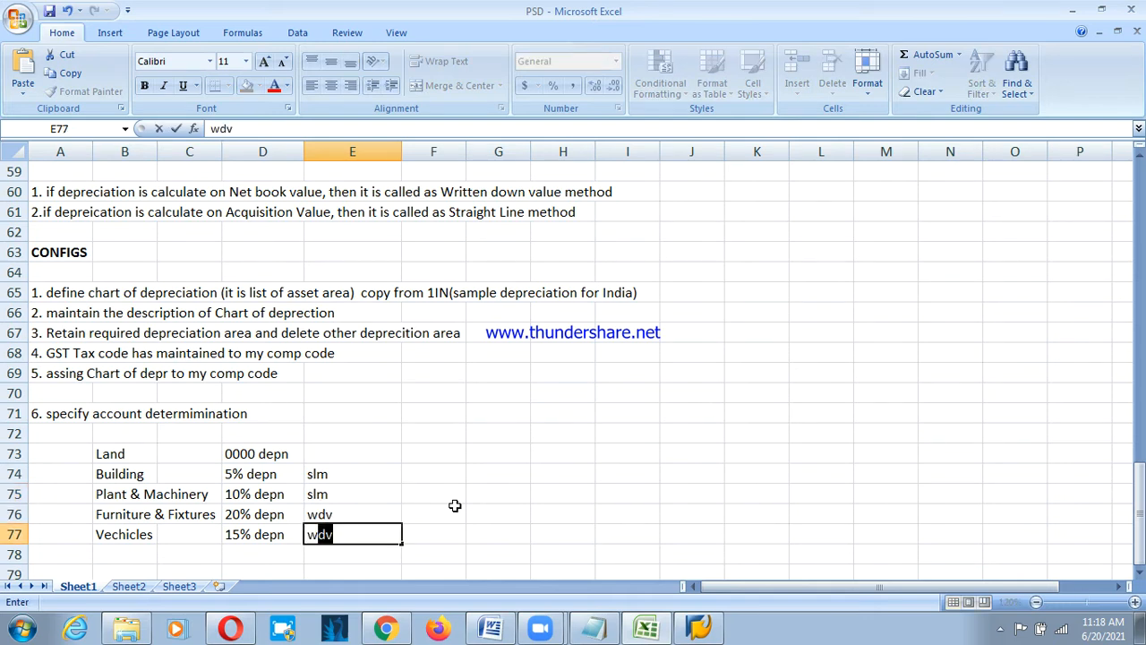
key(Return)
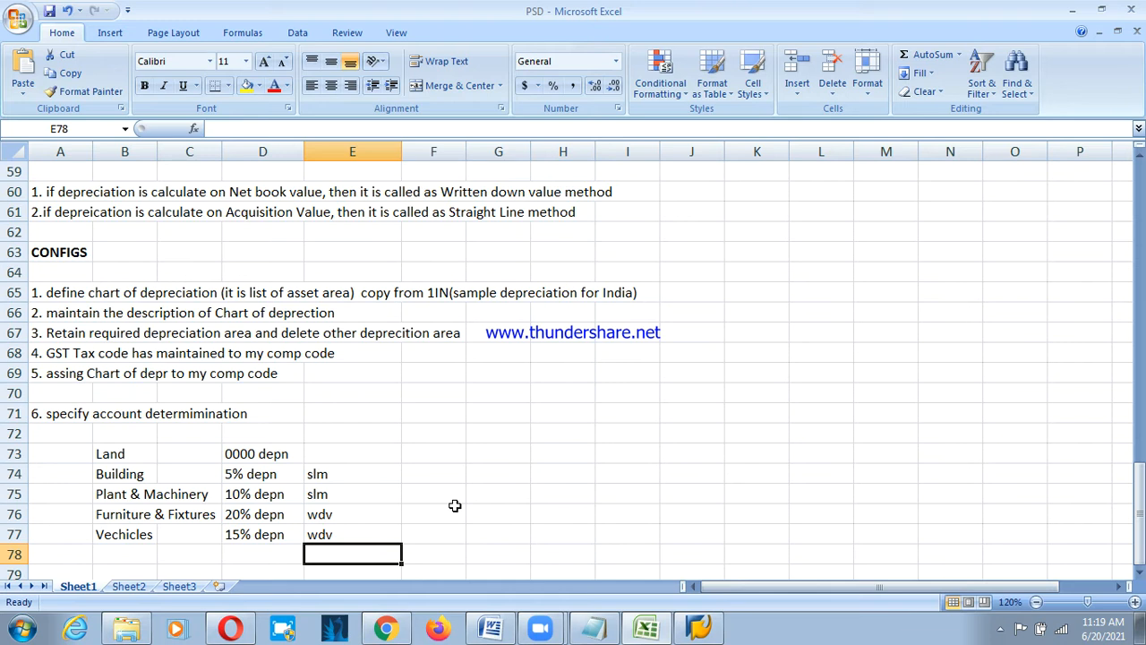
click(367, 488)
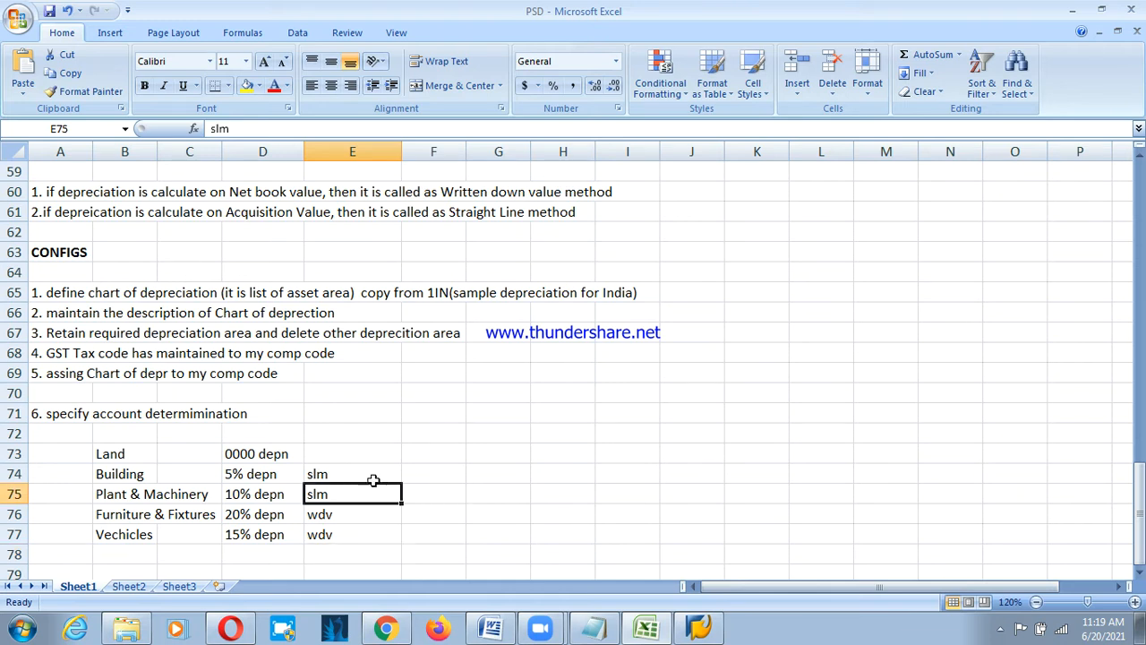
click(433, 468)
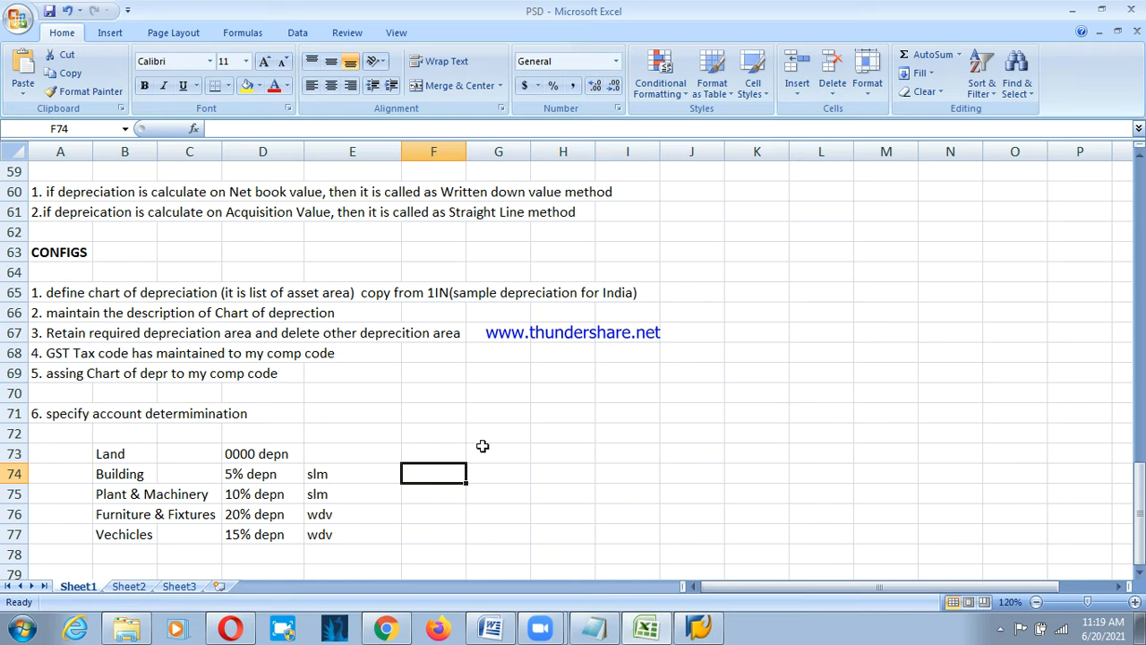
Add bold headers 'assets' in B72 and 'Deprecition' in D72.
click(139, 438)
text(assets)
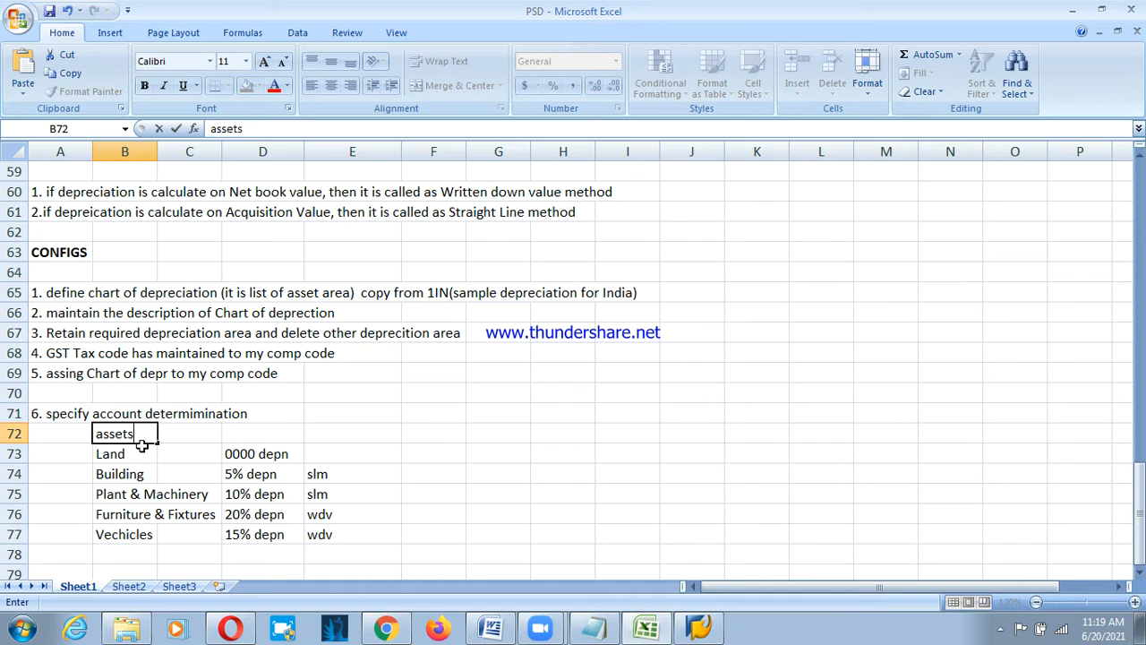
key(Tab)
key(Tab)
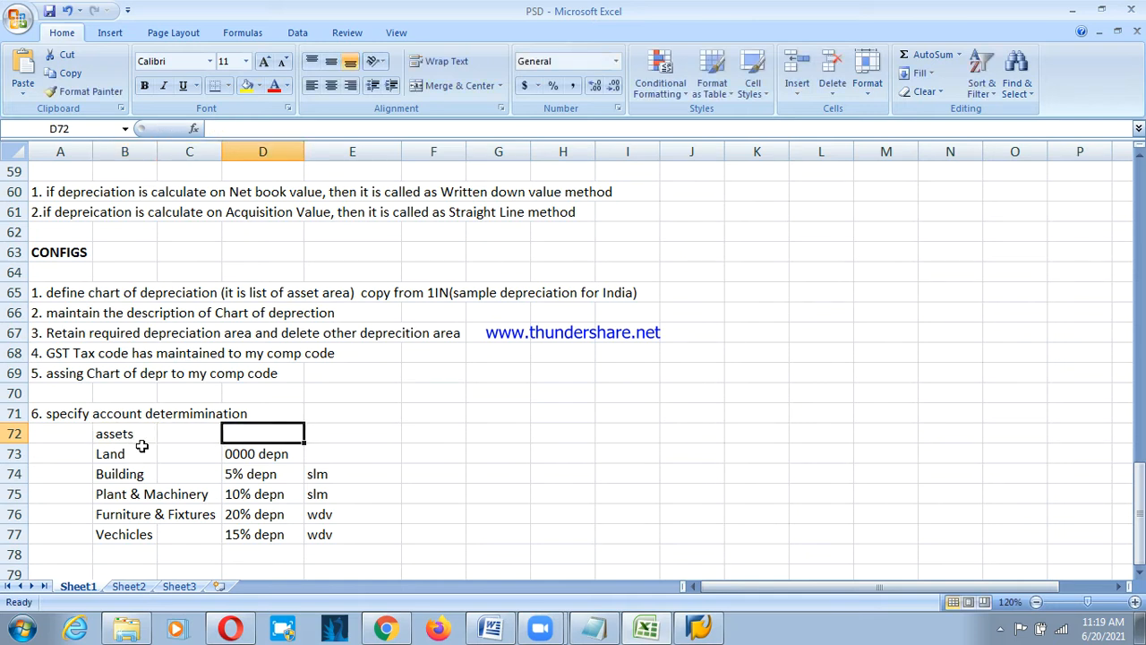
text(Dep)
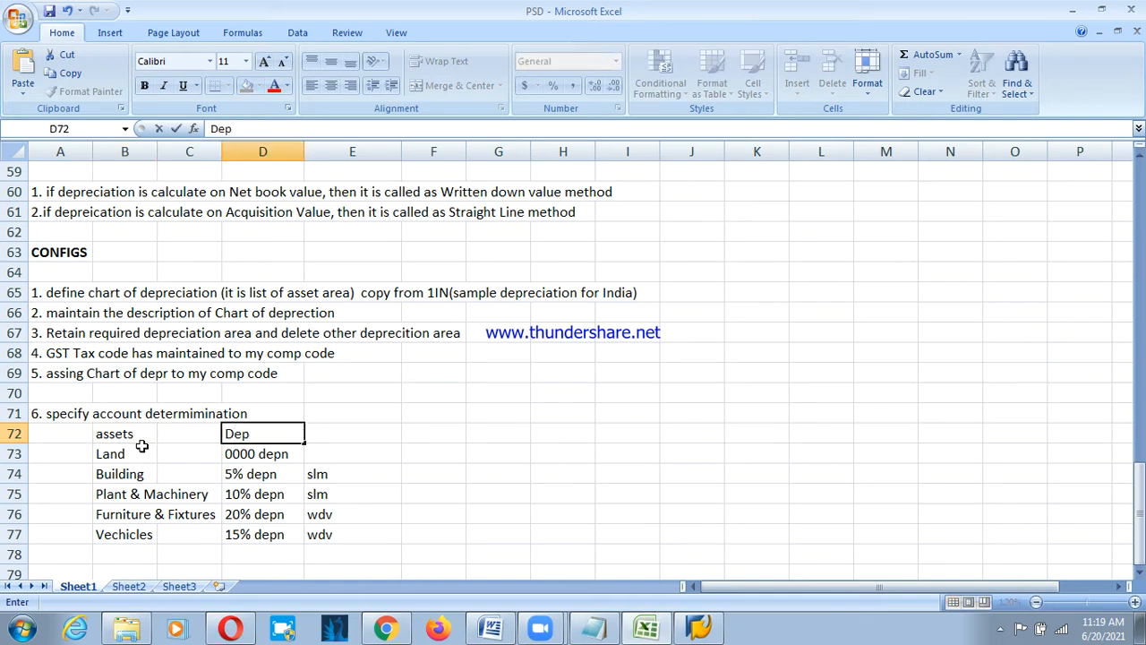
text(rc)
key(BackSpace)
text(ecitio)
key(BackSpace)
key(BackSpace)
key(BackSpace)
text(tion)
click(142, 446)
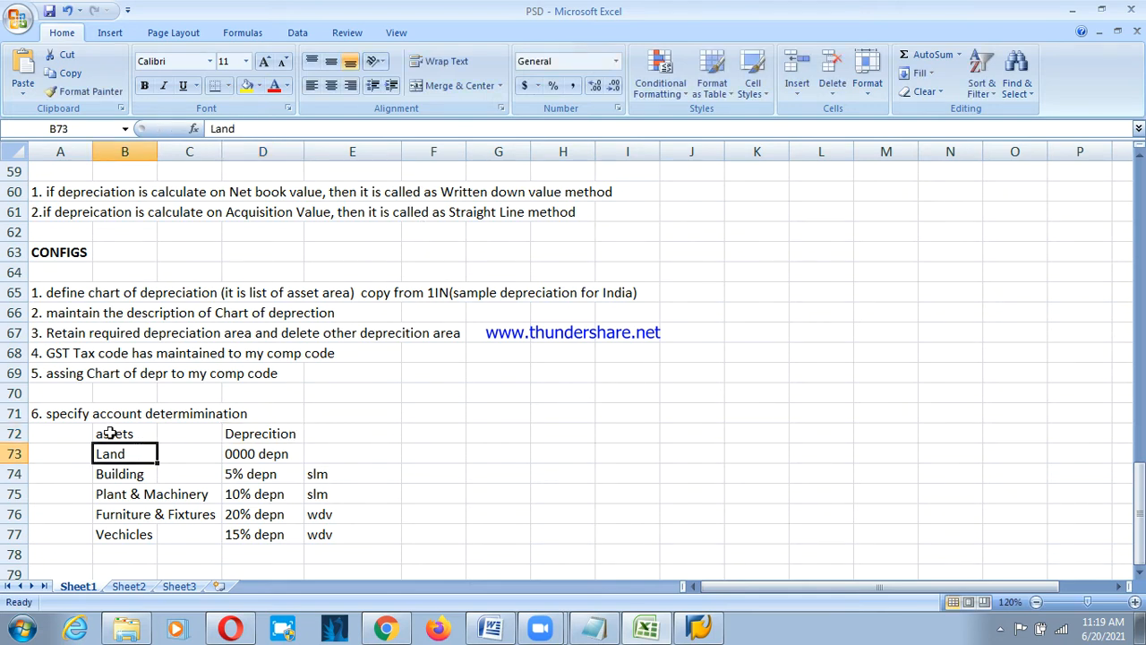
drag(112, 433, 254, 432)
key(ctrl+b)
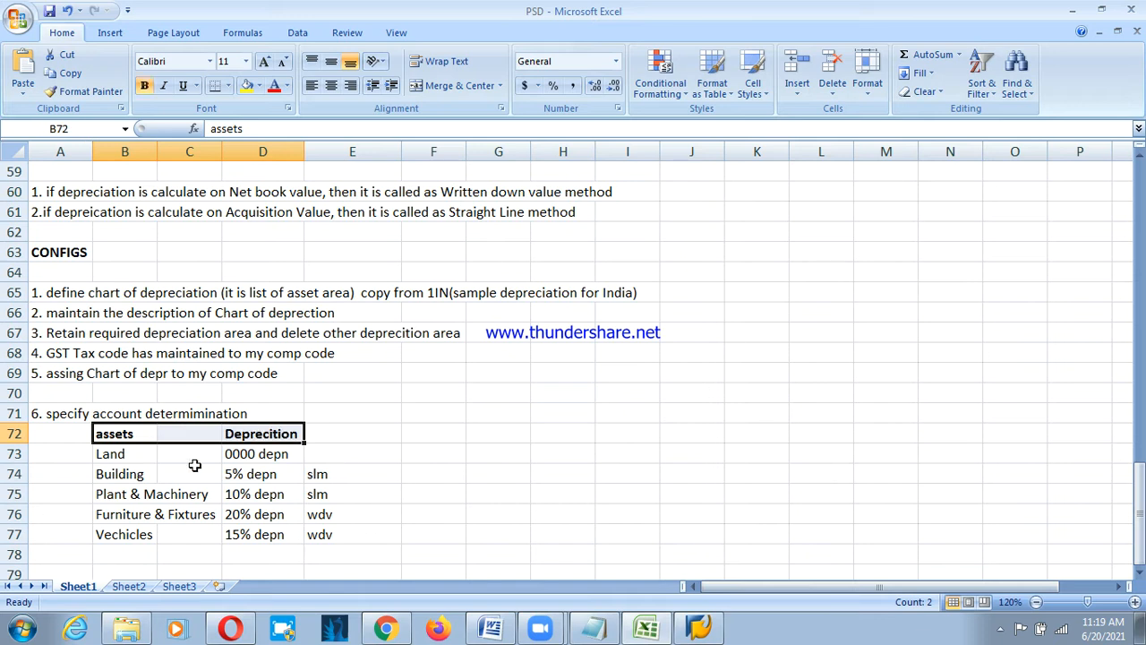
click(95, 421)
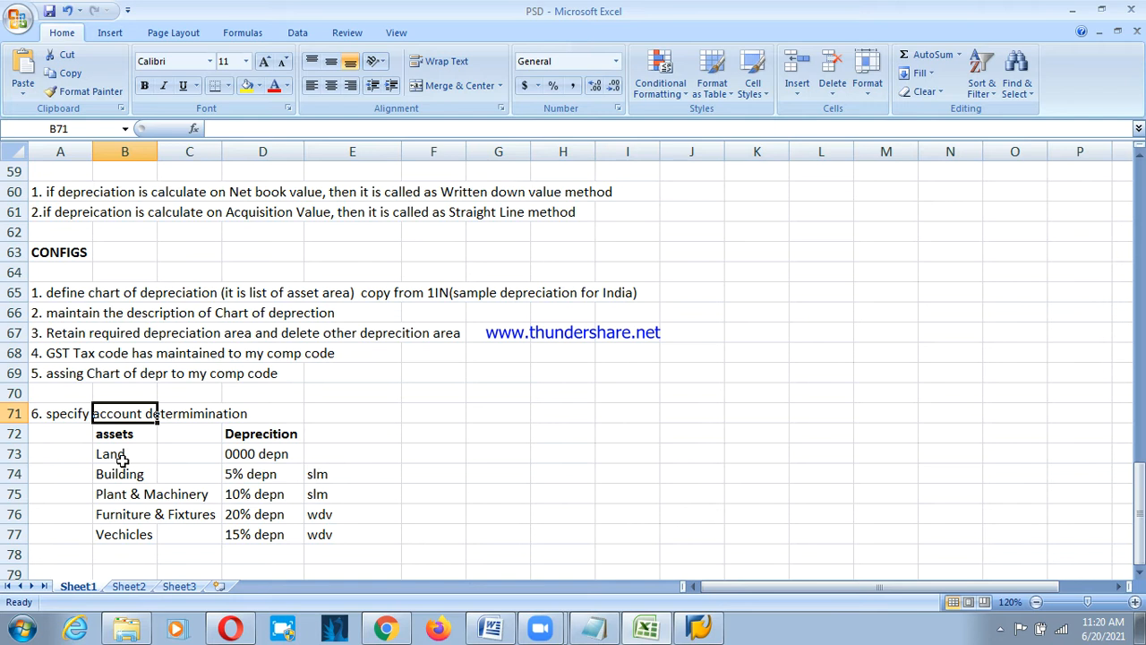
Enter the asset class code PS10 in A73 beside Land.
drag(126, 448, 134, 523)
click(139, 528)
click(132, 457)
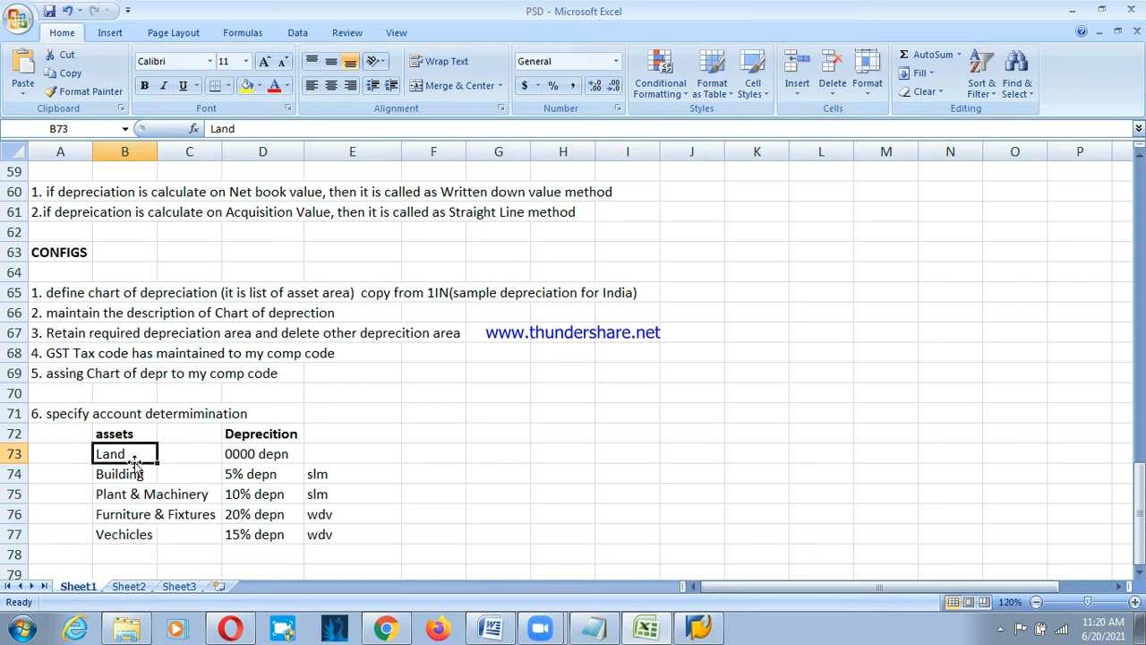
click(50, 452)
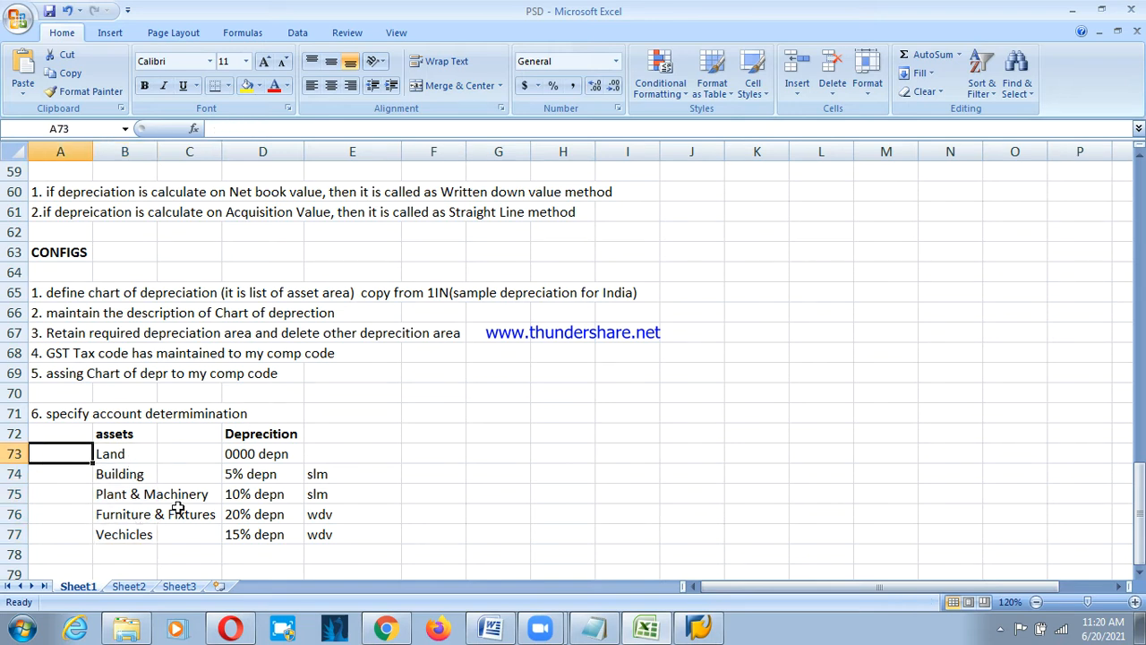
text(PS10)
Enter codes PS01, PS02, PS03, PS04 and PS04 in A73:A77 beside the asset classes.
key(Return)
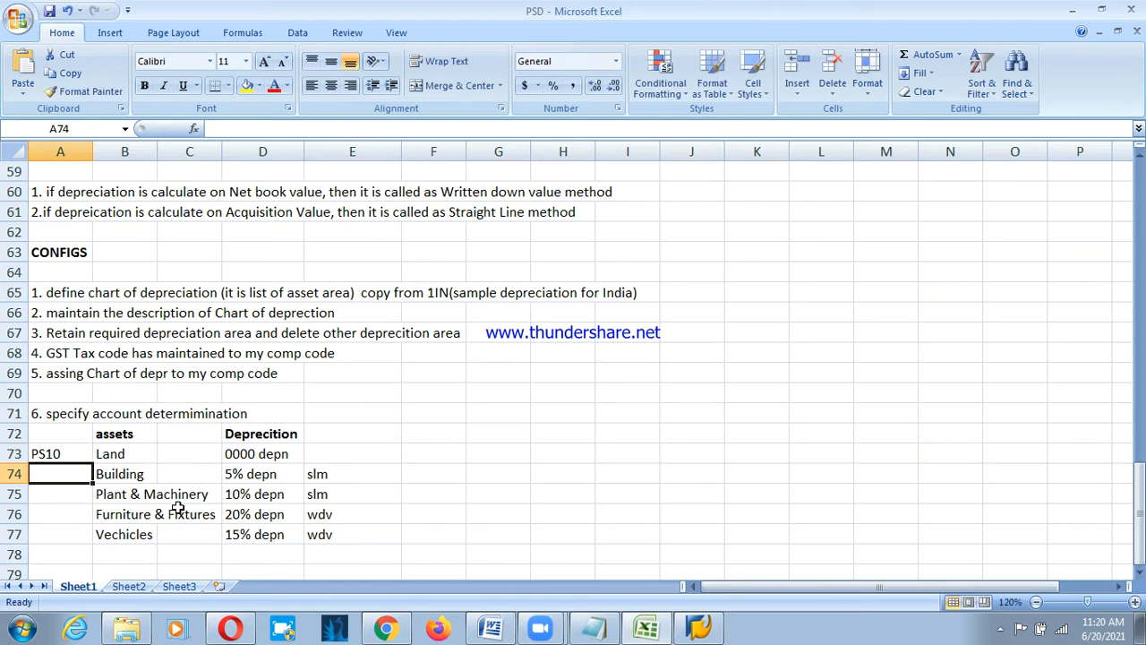
text(PS)
key(Up)
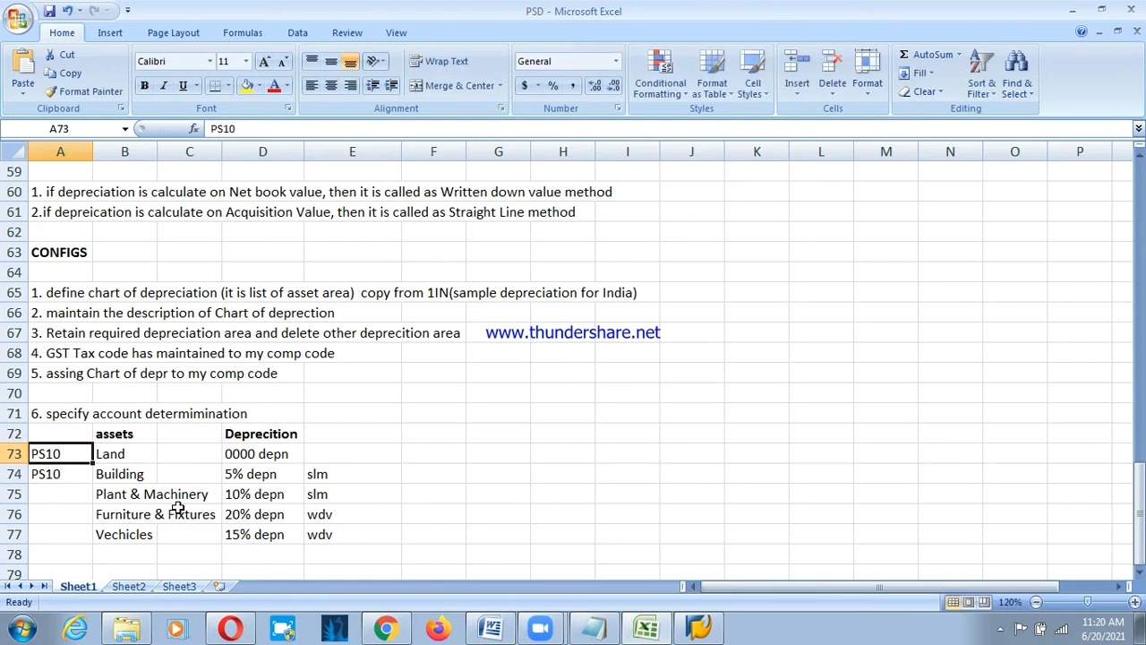
text(PS01)
key(Return)
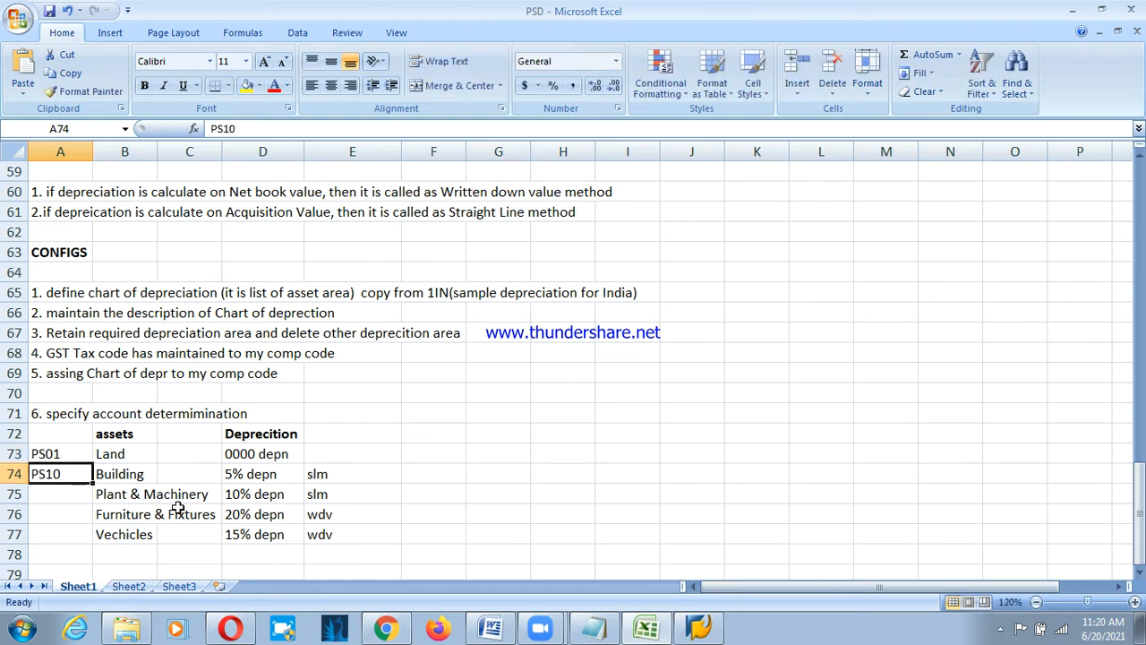
text(PS02)
key(Return)
text(PS03)
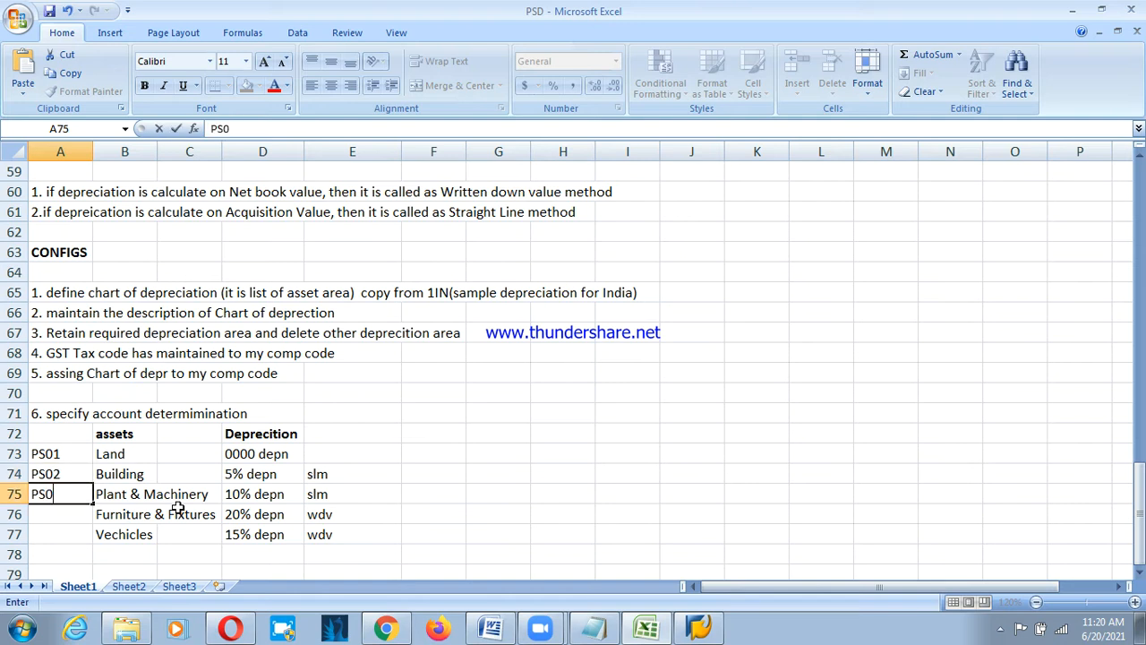
key(Return)
text(PS04)
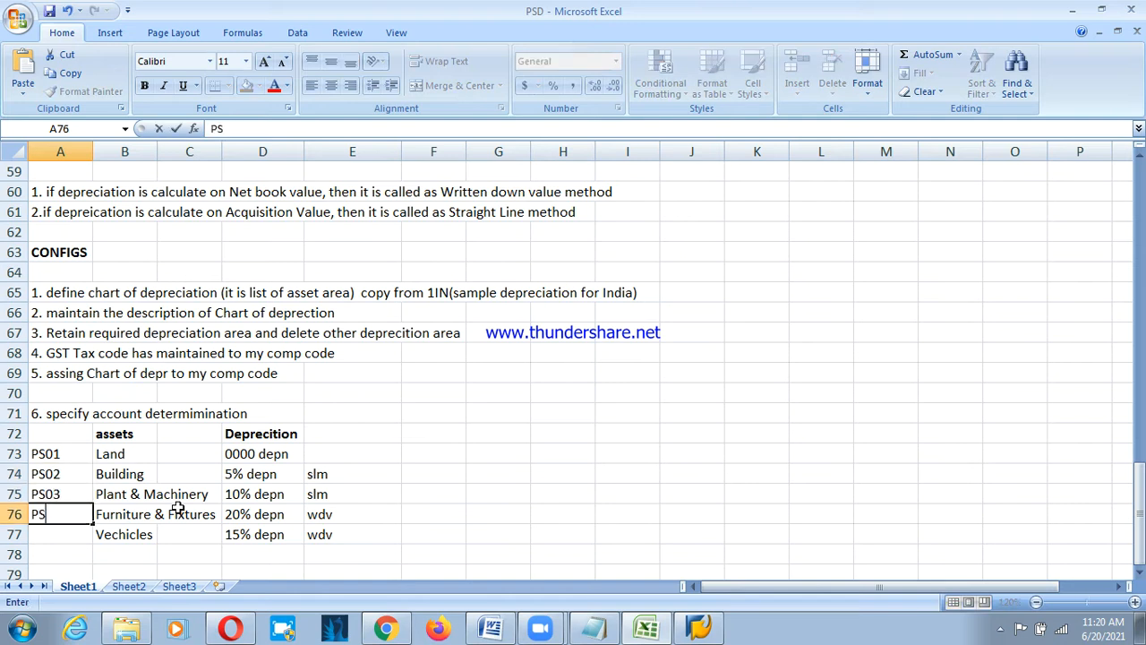
key(Return)
text(PS04)
key(Return)
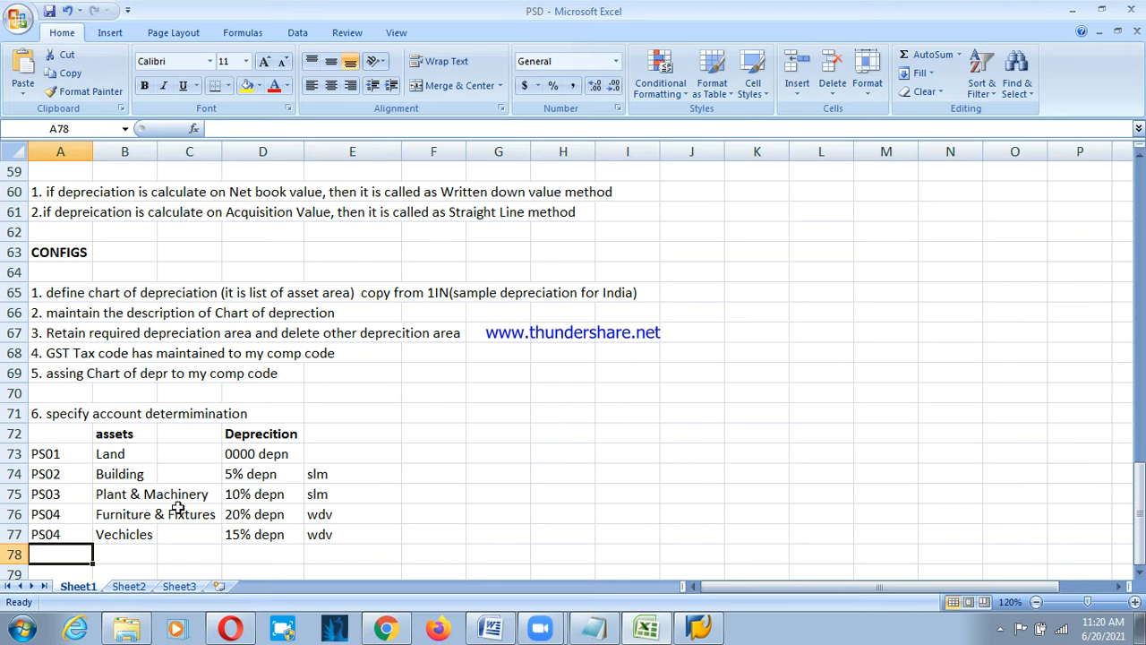
click(46, 432)
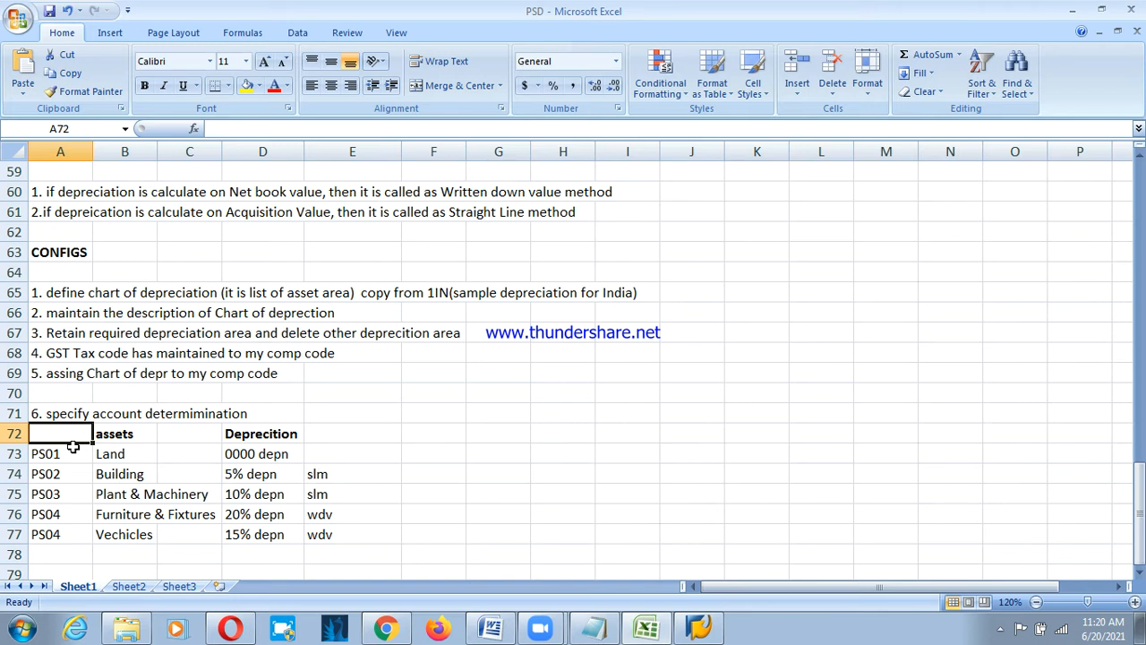
Enter '7. Define screen layout Rules' as step 7 in cell A79.
scroll(123, 417, down, 2)
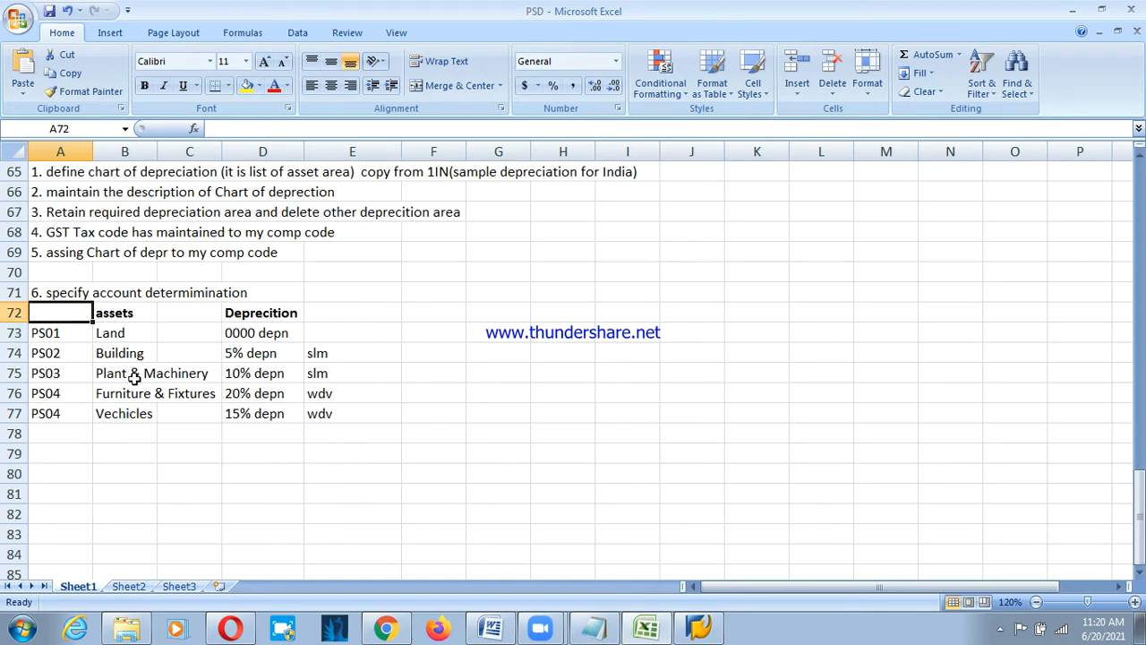
click(68, 462)
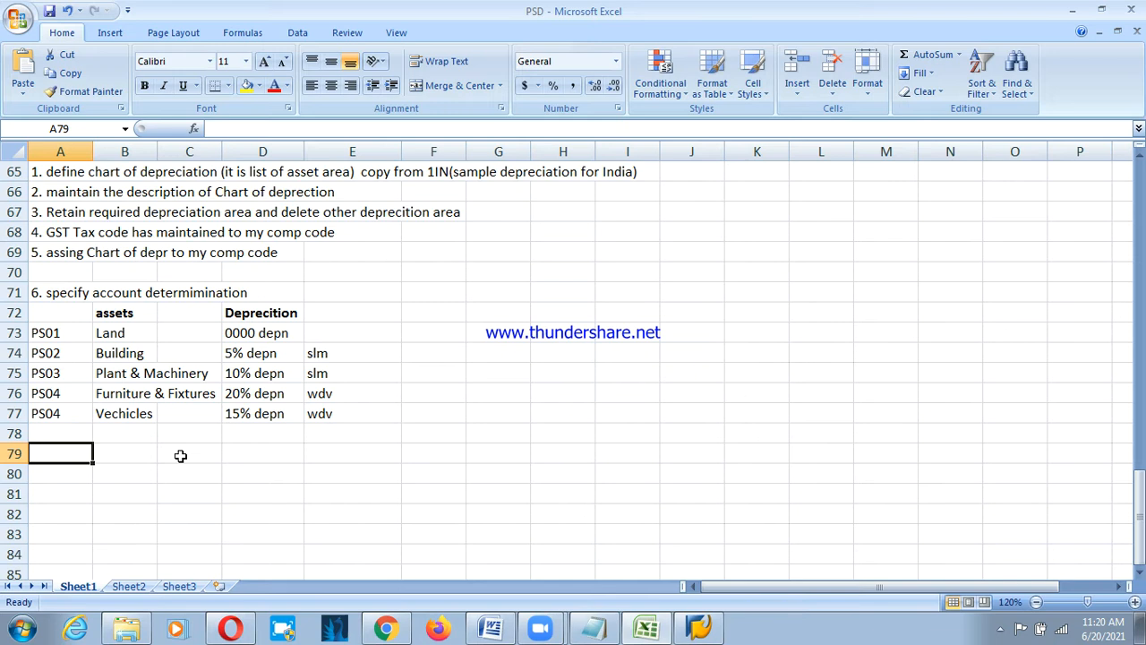
text(7.)
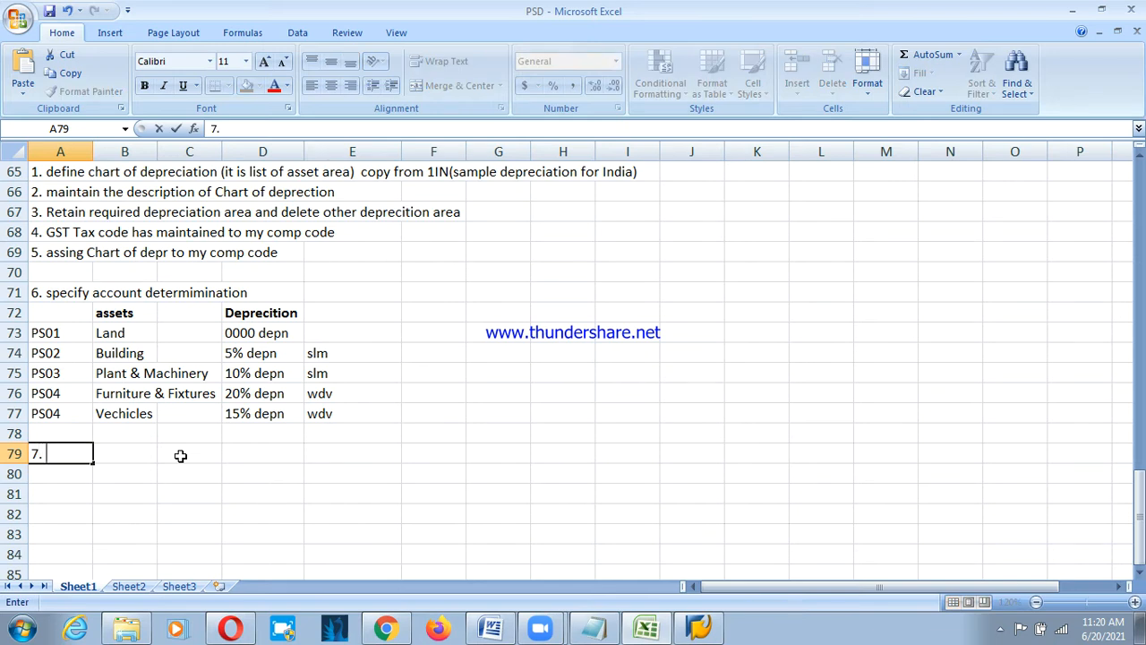
text( Define s)
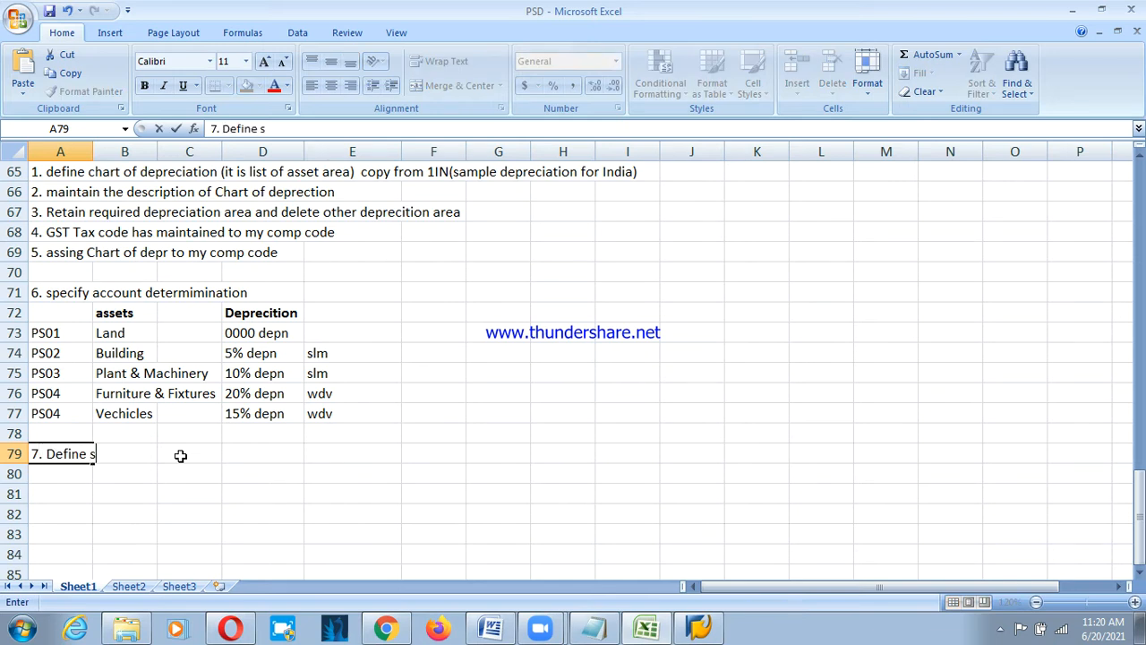
text(creen layout )
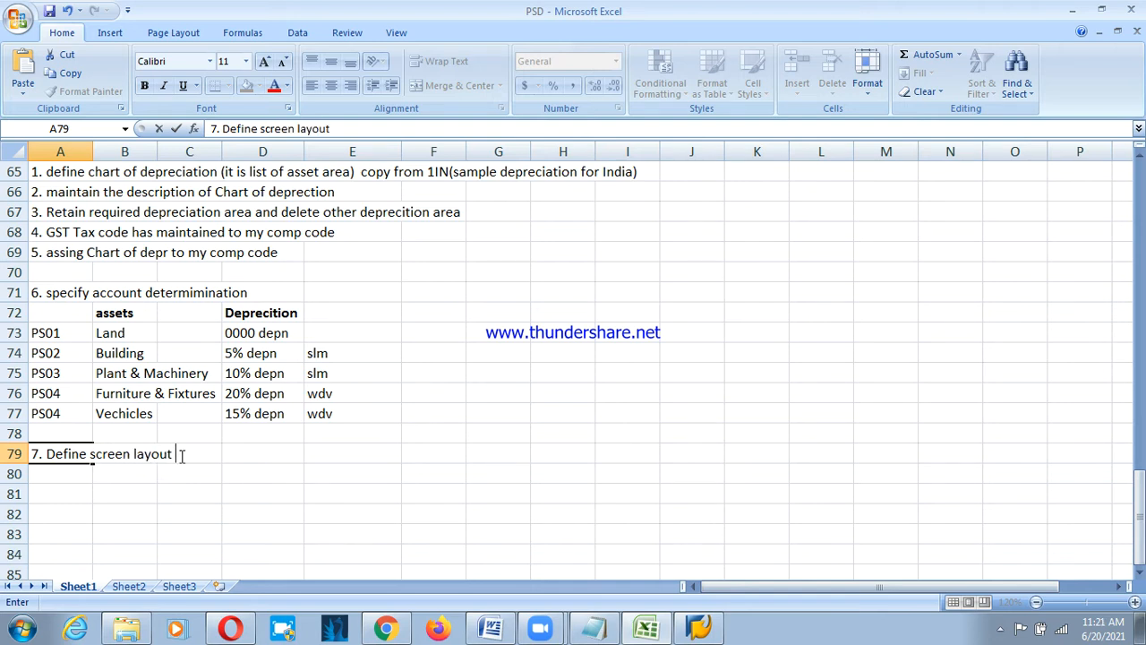
text(Rule)
key(BackSpace)
text(les)
key(Return)
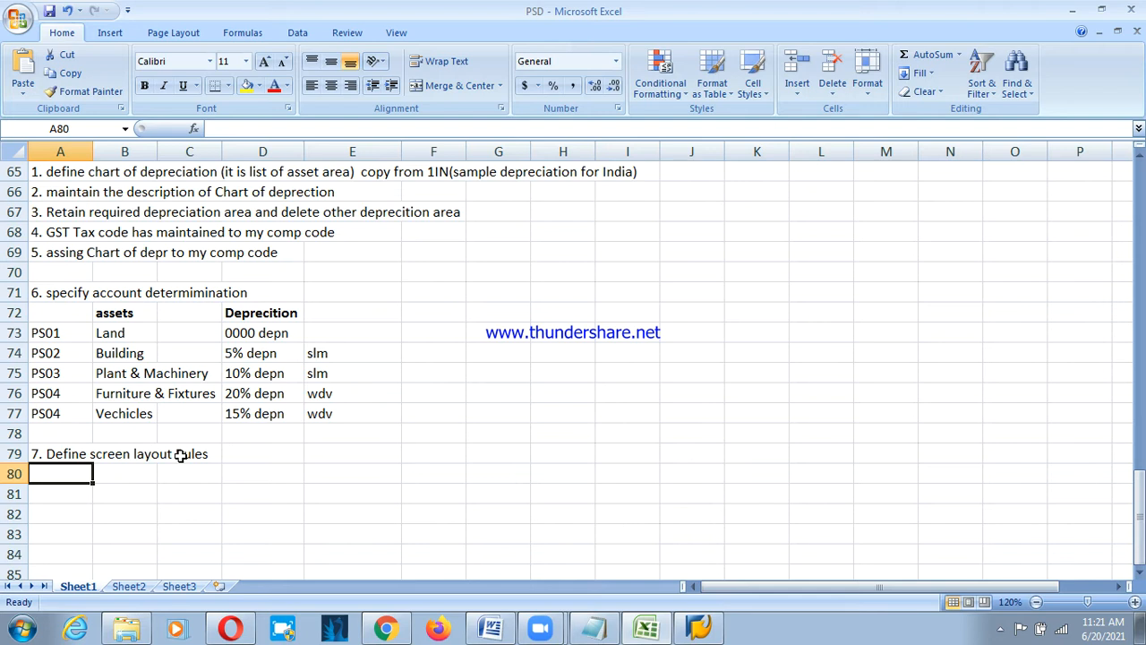
List layout codes 1000 Land, 1100 Building and 2000 plant in columns B and C.
key(Right)
key(Down)
text(1000)
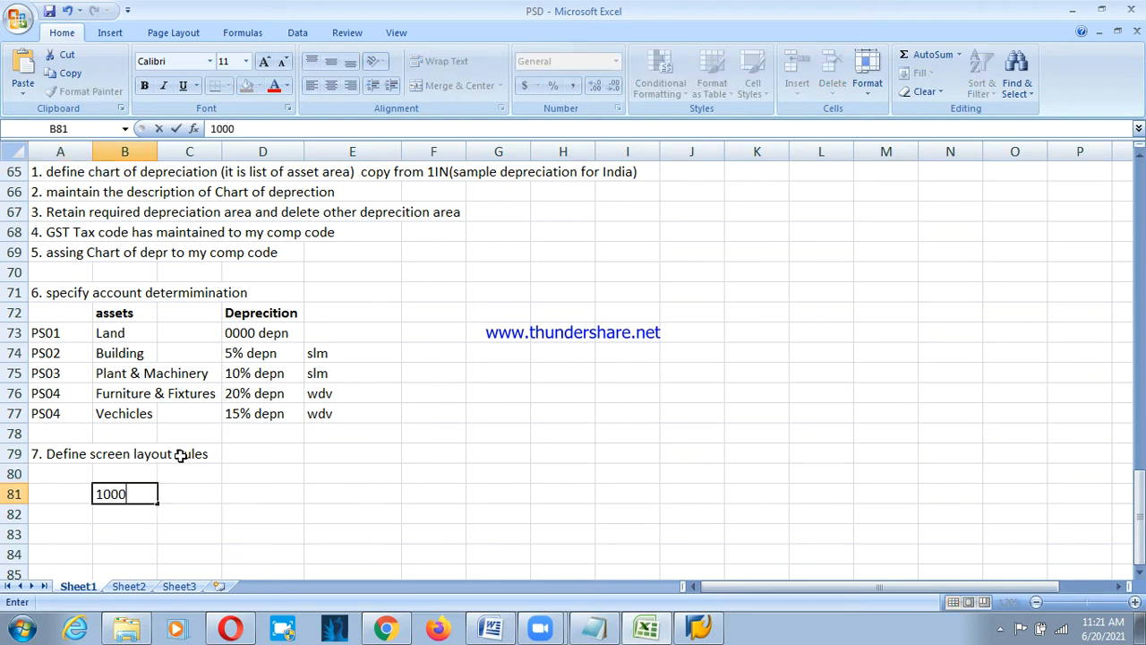
key(Right)
text(Land)
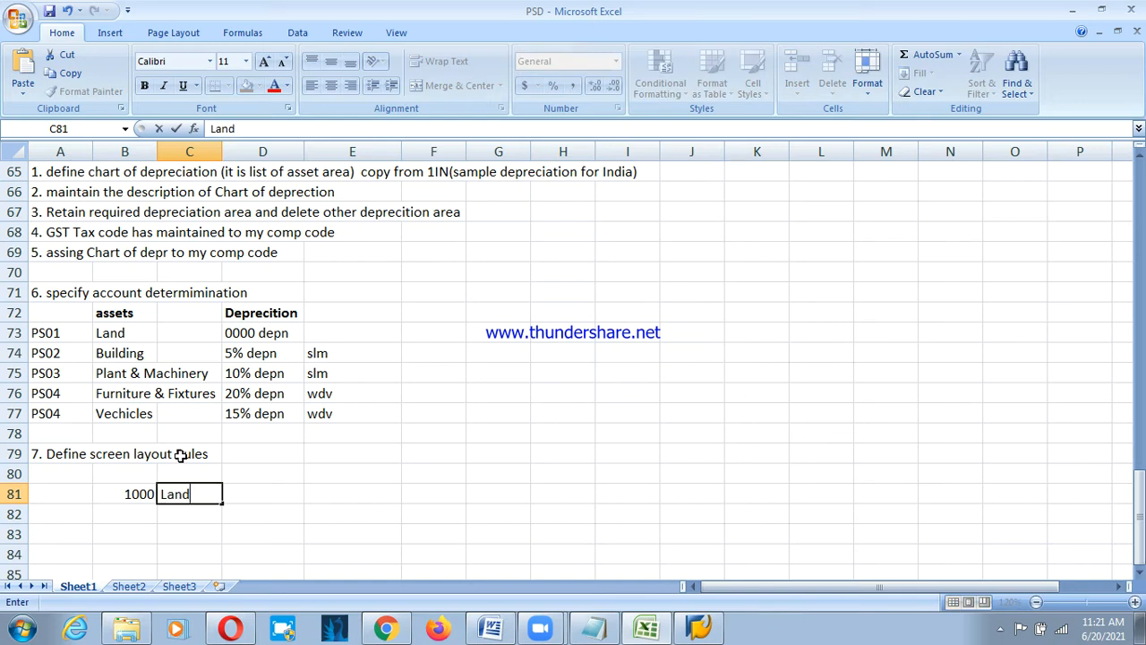
key(Return)
text(1100)
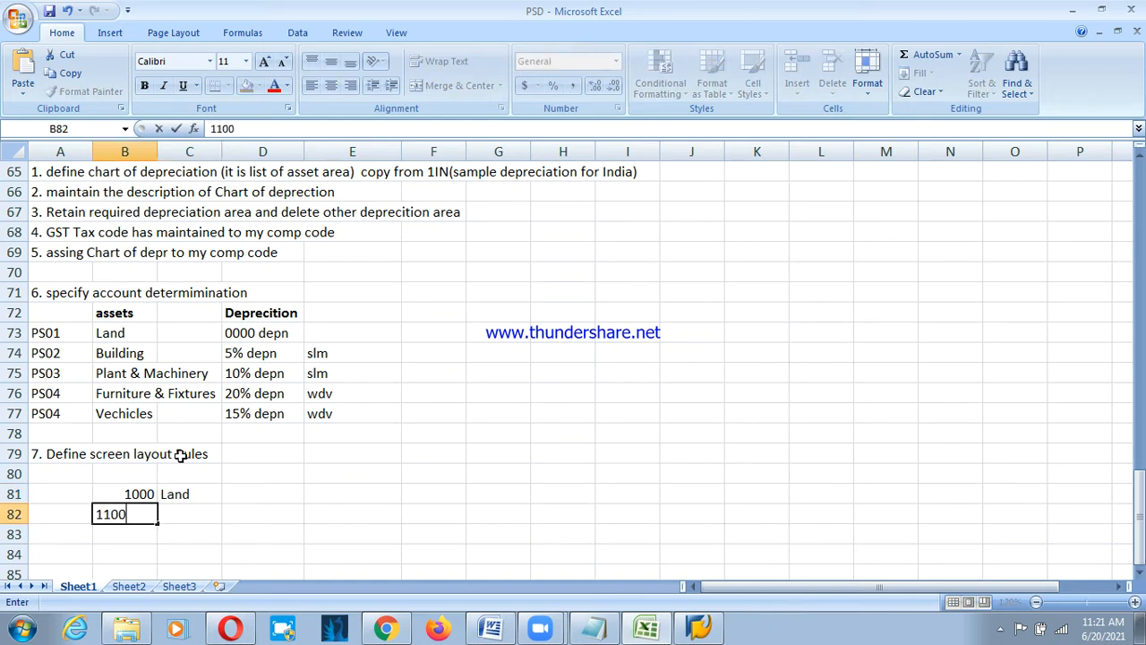
key(Right)
text(Building)
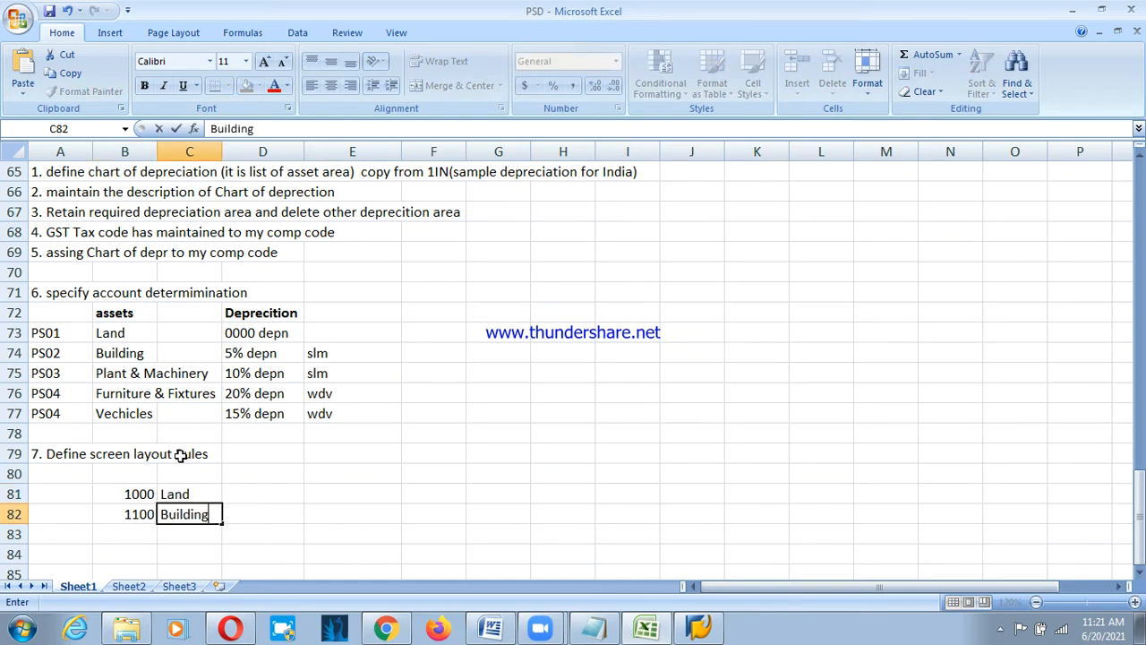
key(Return)
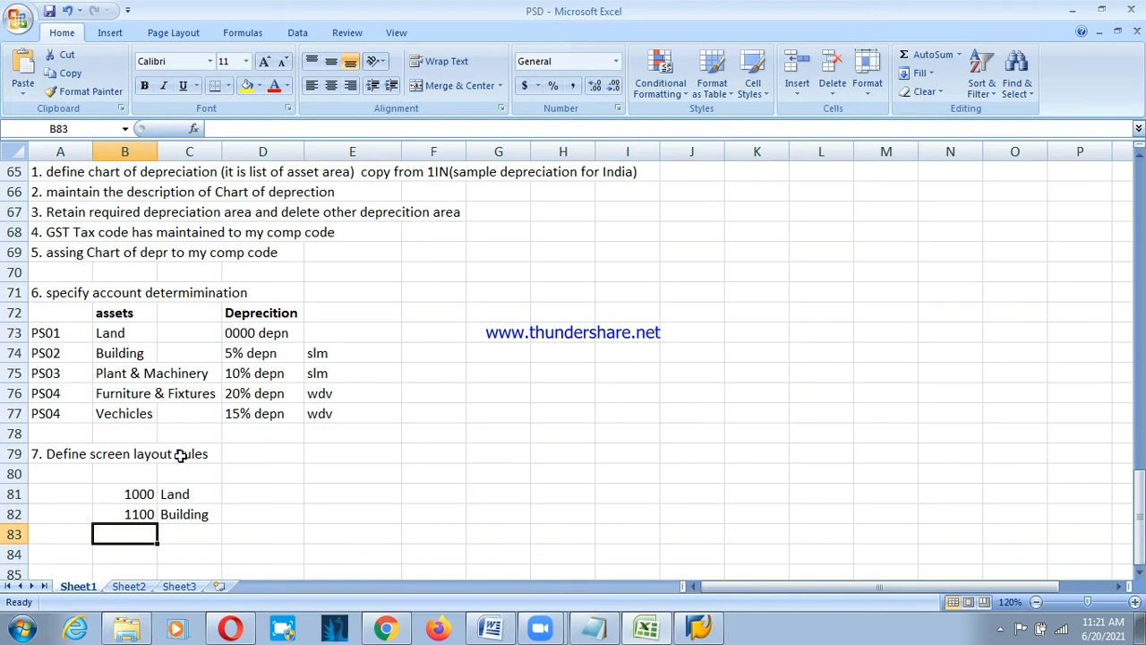
text(2000)
key(Right)
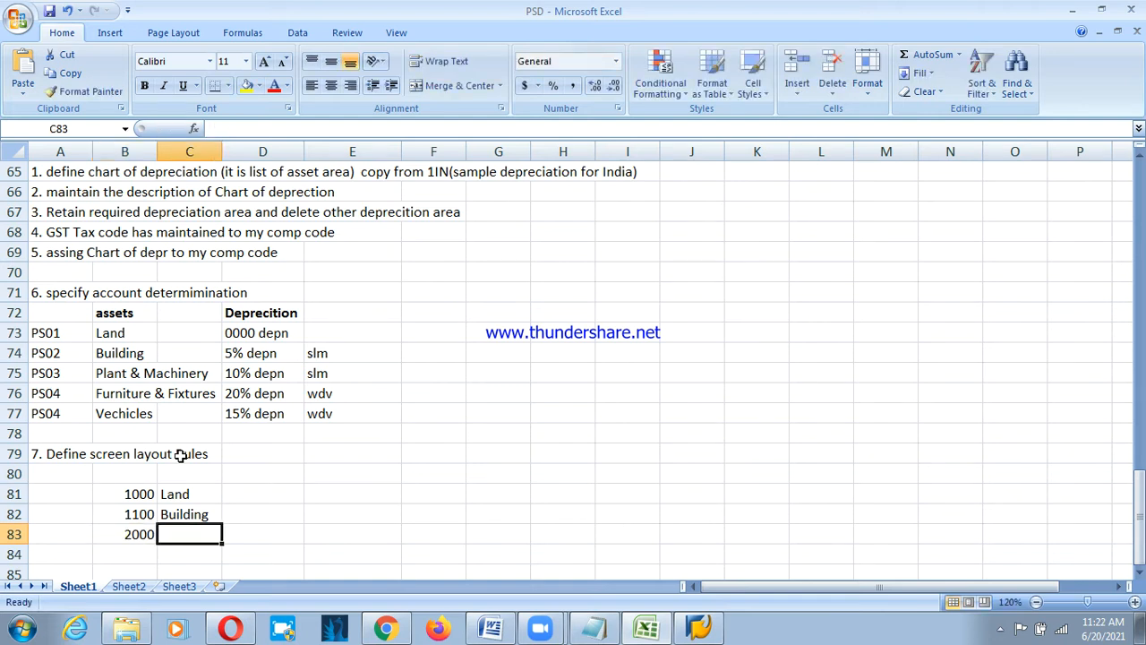
text(plant)
key(Return)
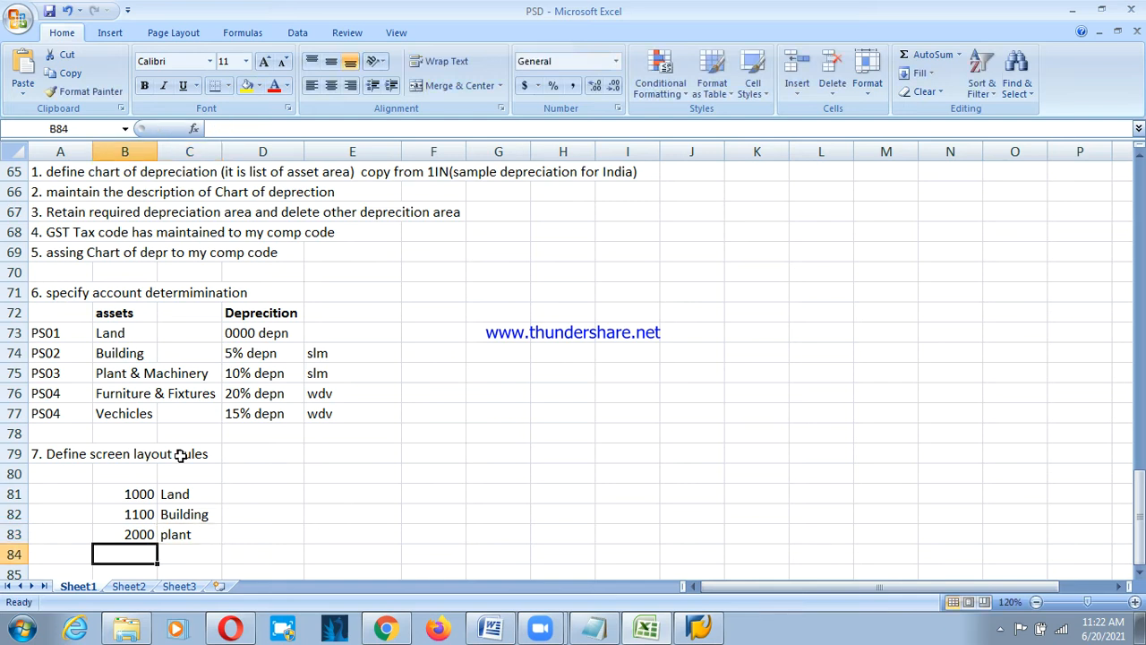
Add layout codes 3000 furniture and 3100 Vehicle below them.
text(3000)
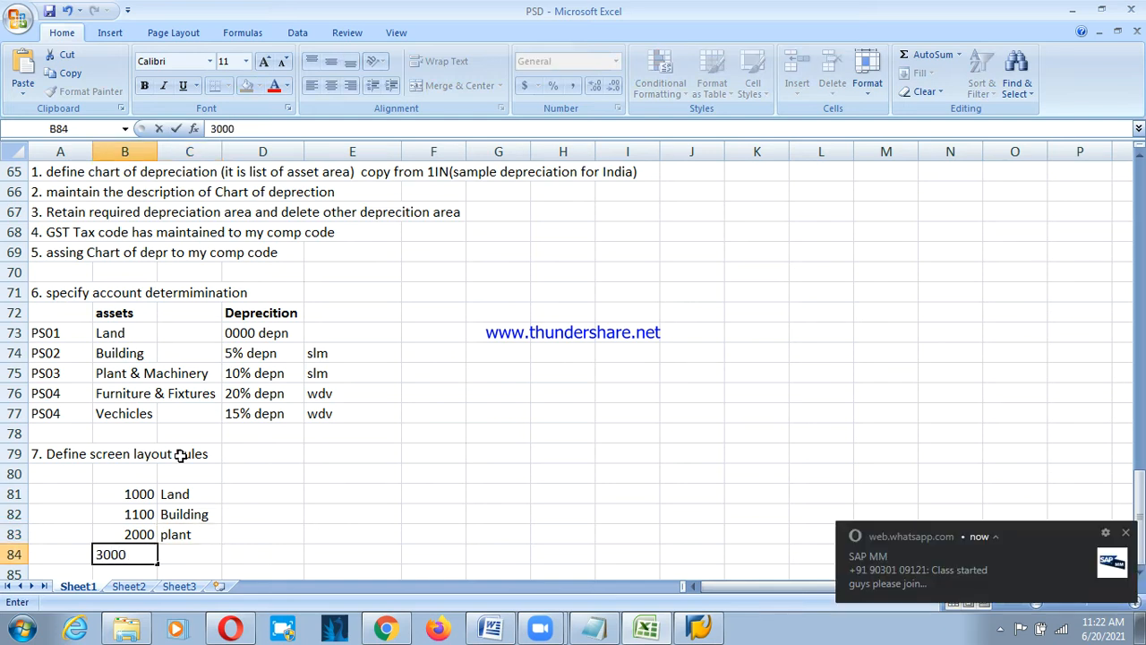
key(Right)
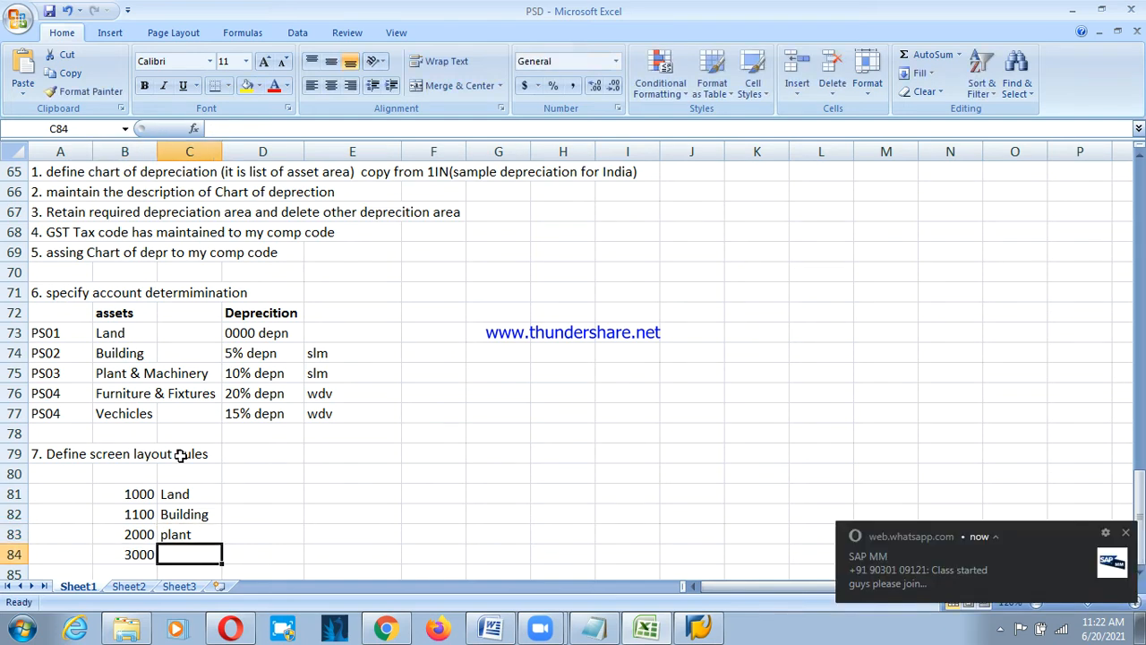
text(fun)
key(BackSpace)
text(r)
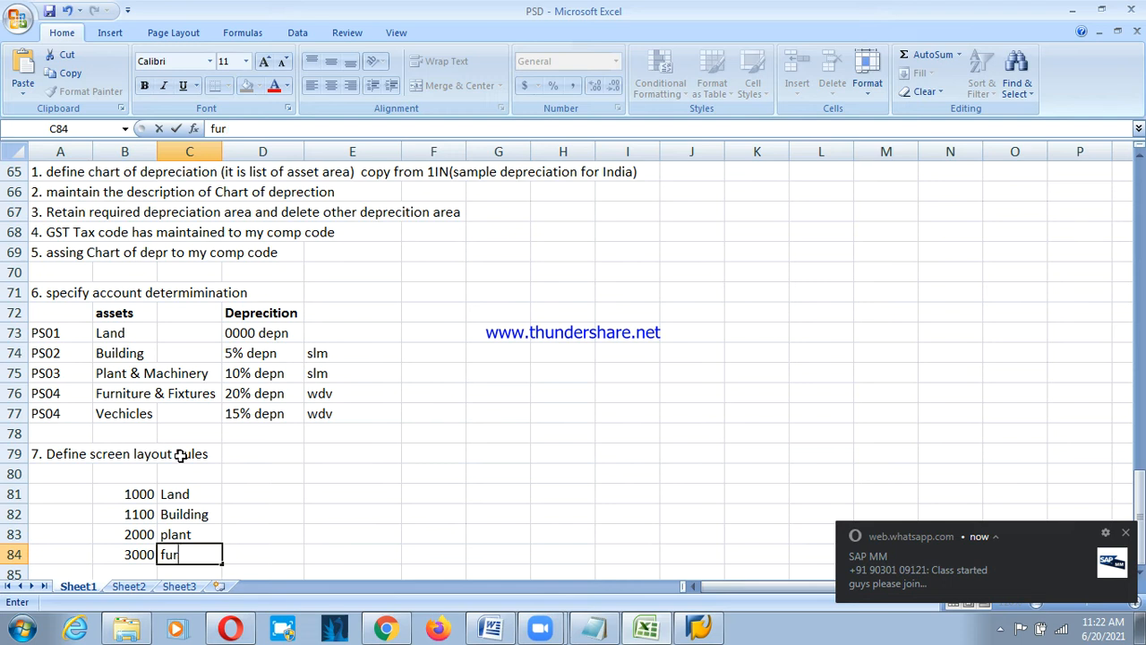
text(niture)
key(Return)
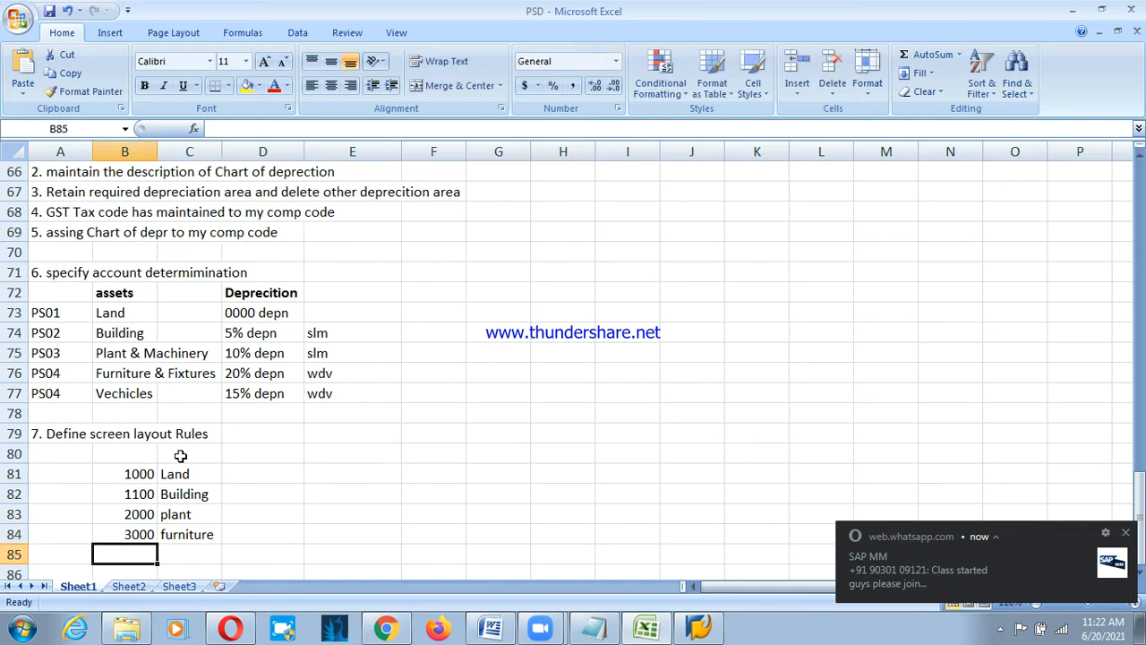
text(3100)
key(Tab)
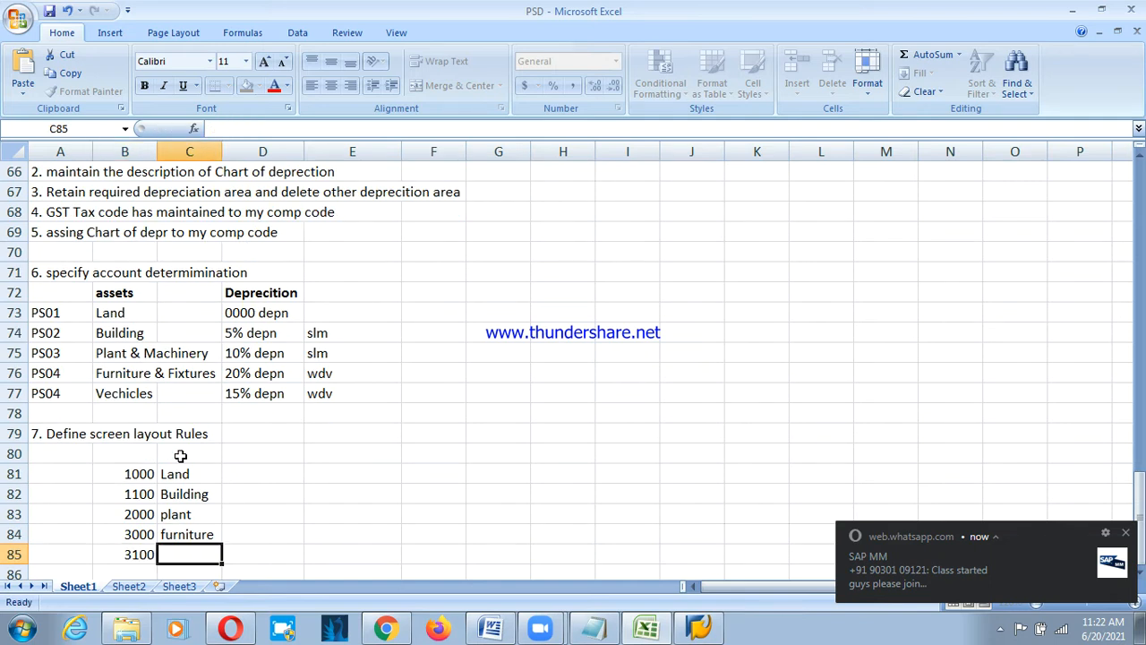
text(Vehi)
key(BackSpace)
key(BackSpace)
text(h)
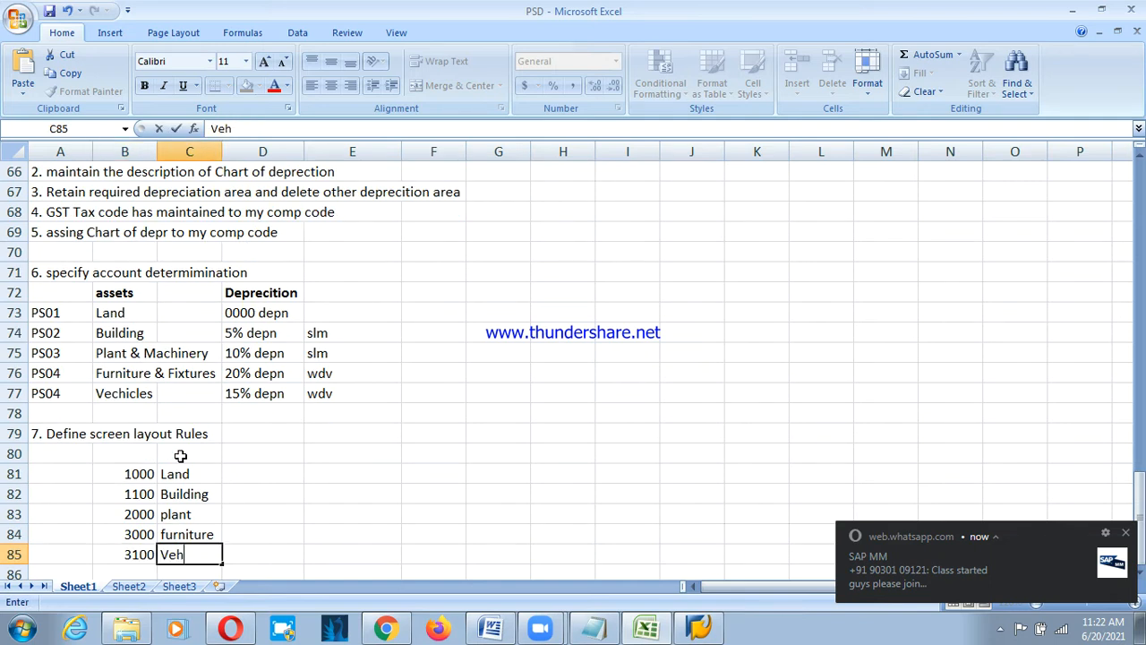
text(icle)
key(Return)
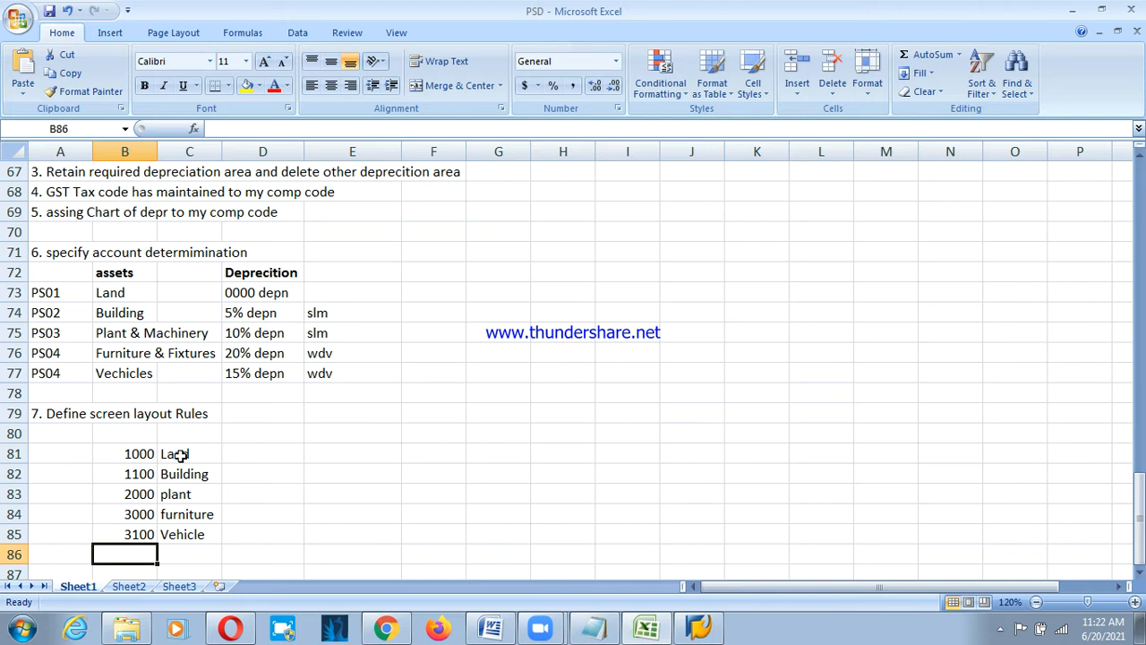
Type '8. define number ranges' as step 8 in cell A87.
key(Down)
key(Left)
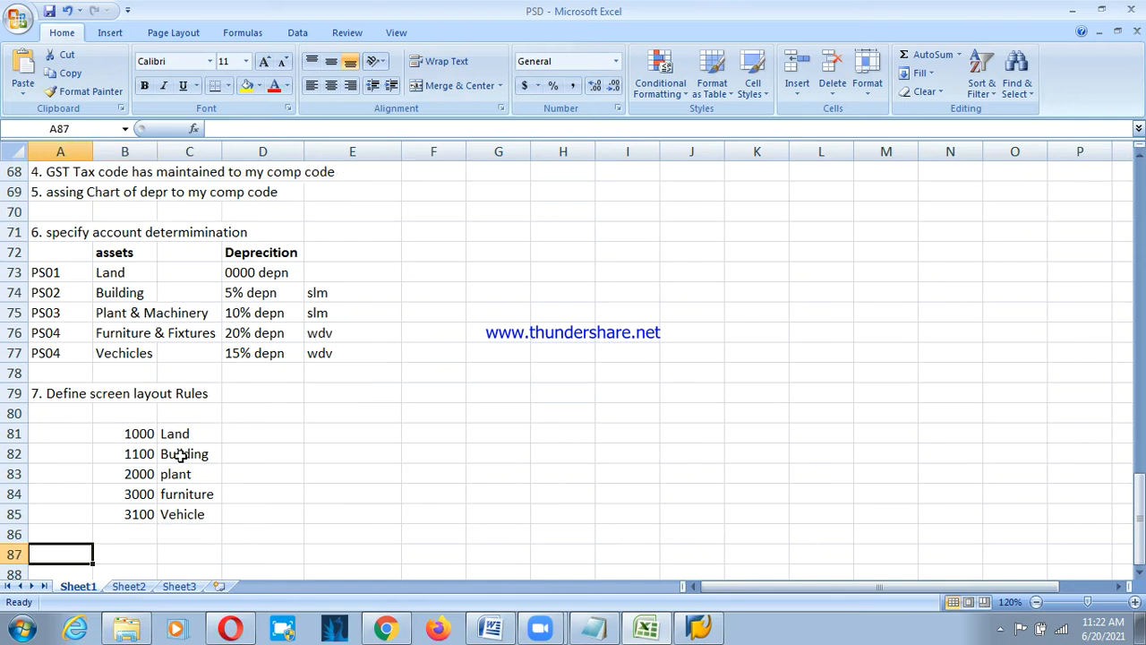
text(8. d)
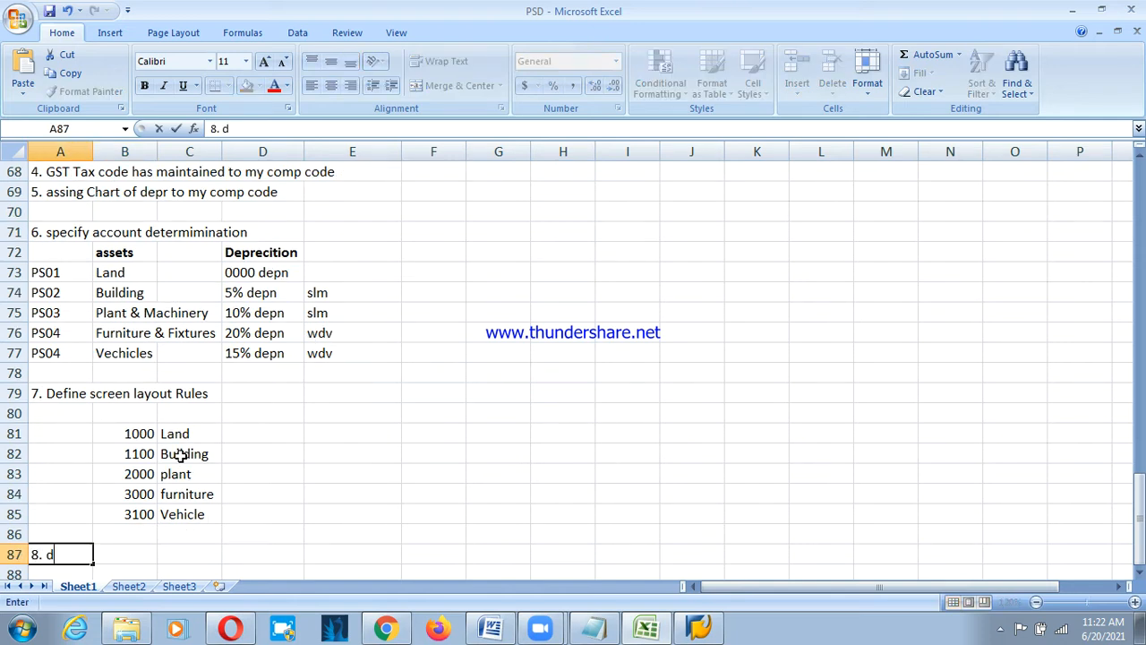
text(efine number)
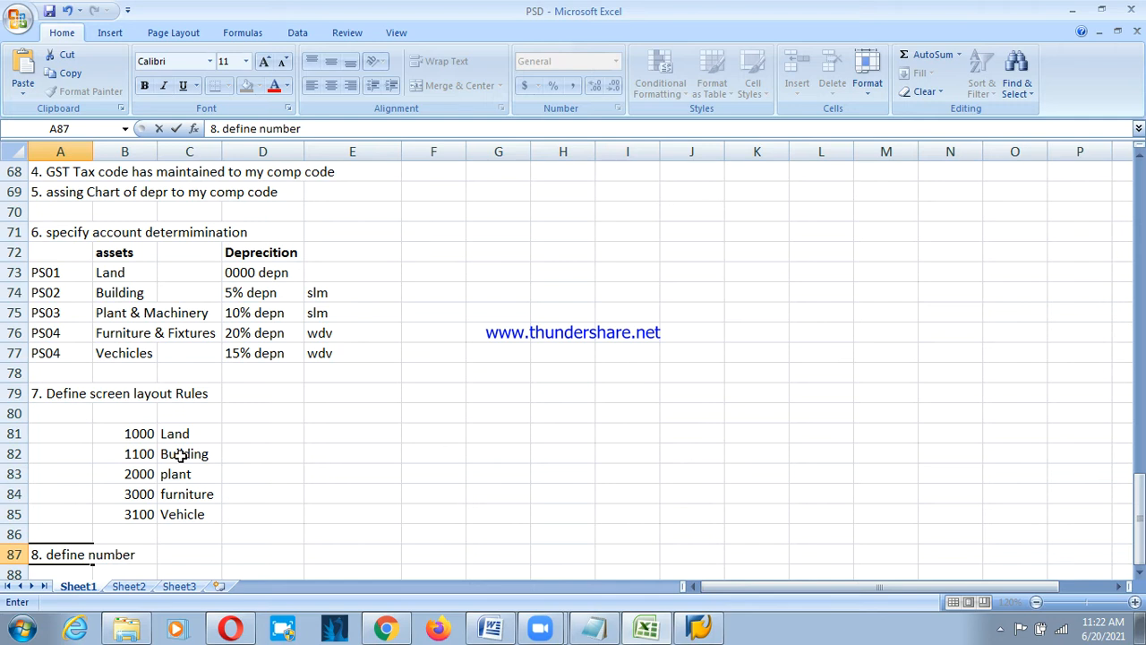
text(ranges)
Commit step 8, add '9. create multiple level method' in A89, and begin '10.' in A91.
key(Return)
key(Return)
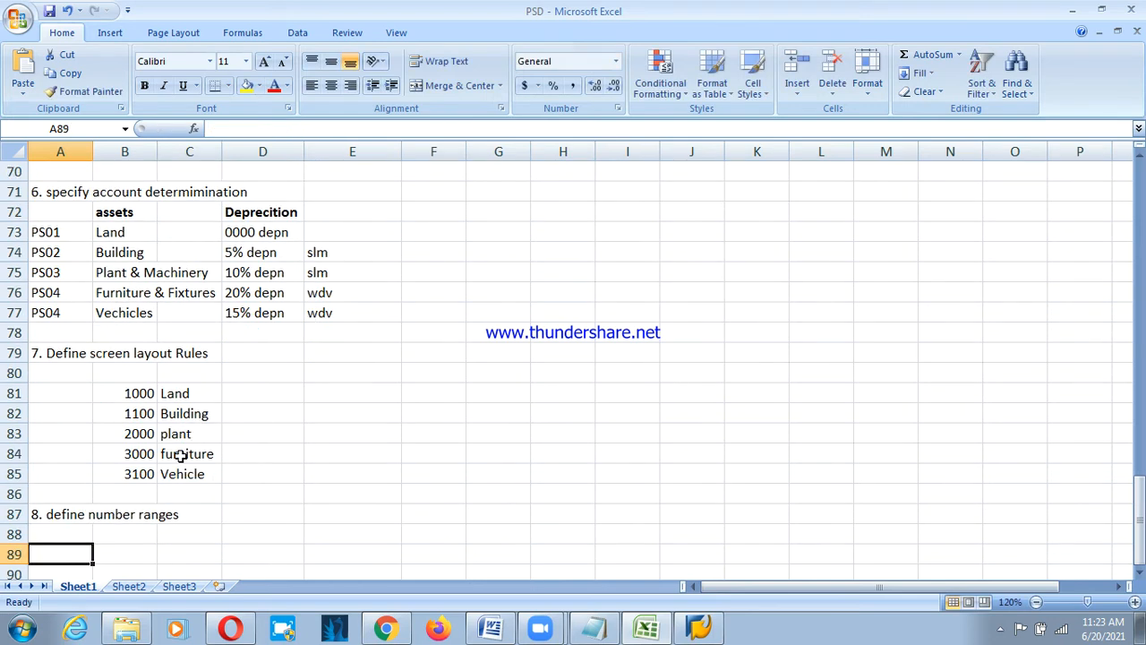
text(9.)
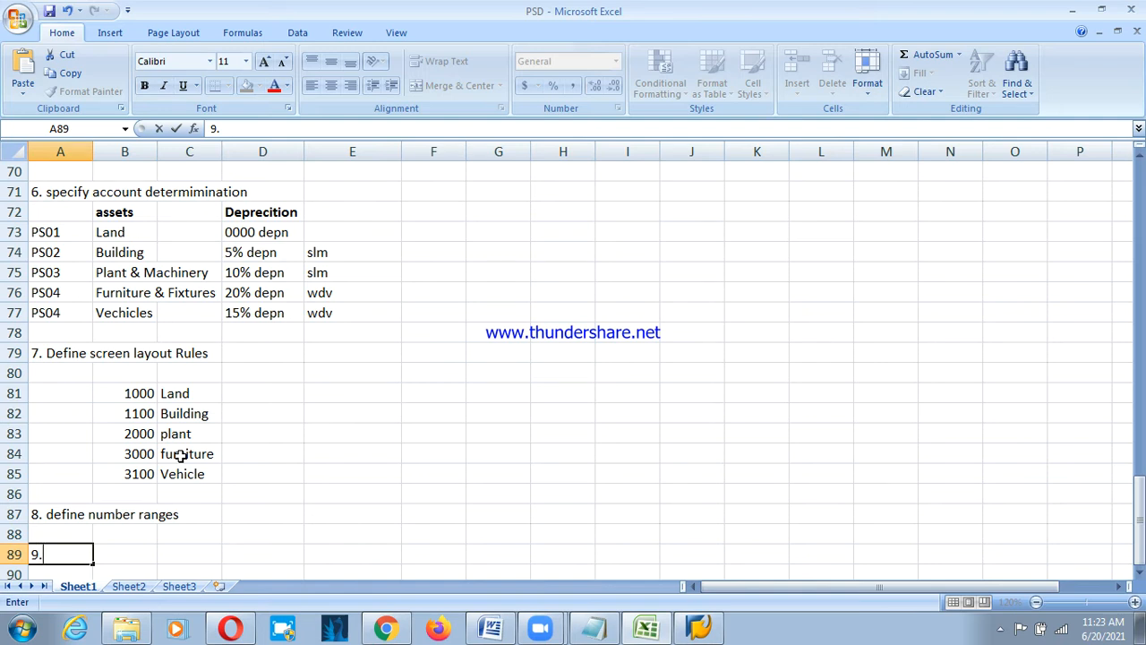
text( create mul)
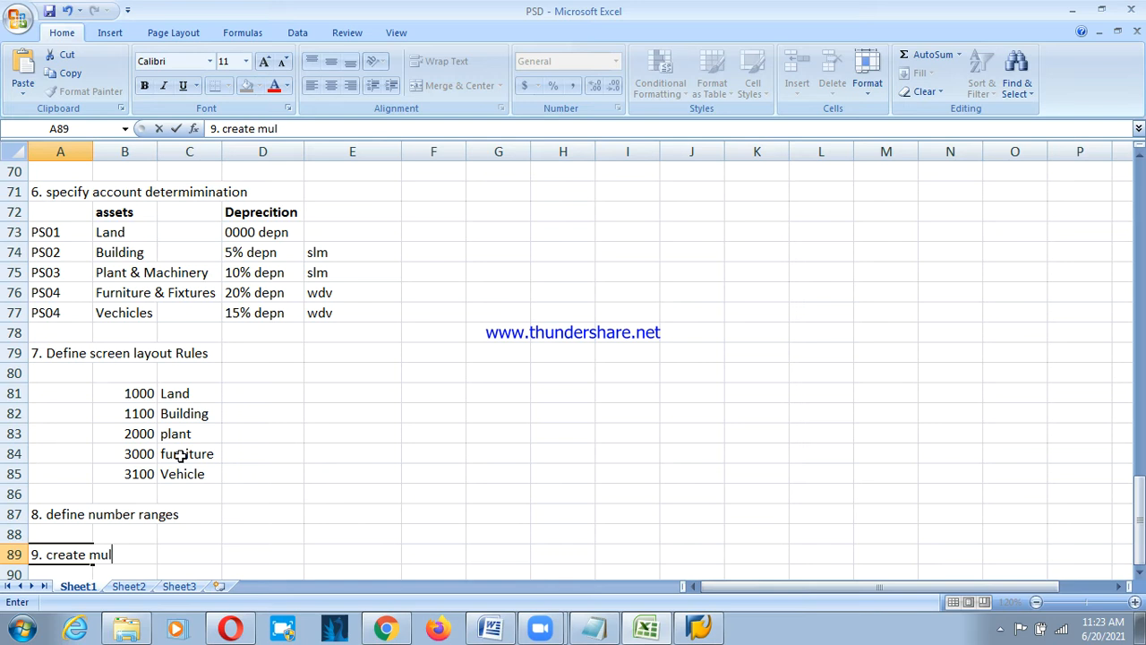
text(tiple level)
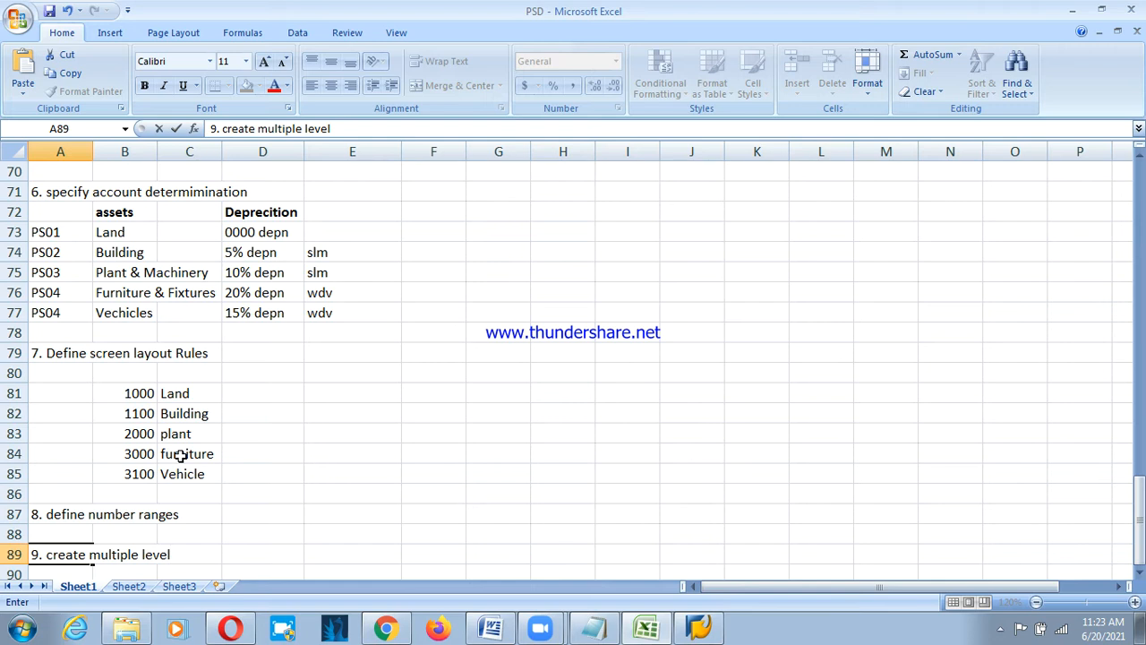
text(,e)
key(BackSpace)
key(BackSpace)
text(method)
key(Return)
key(Return)
text(10.)
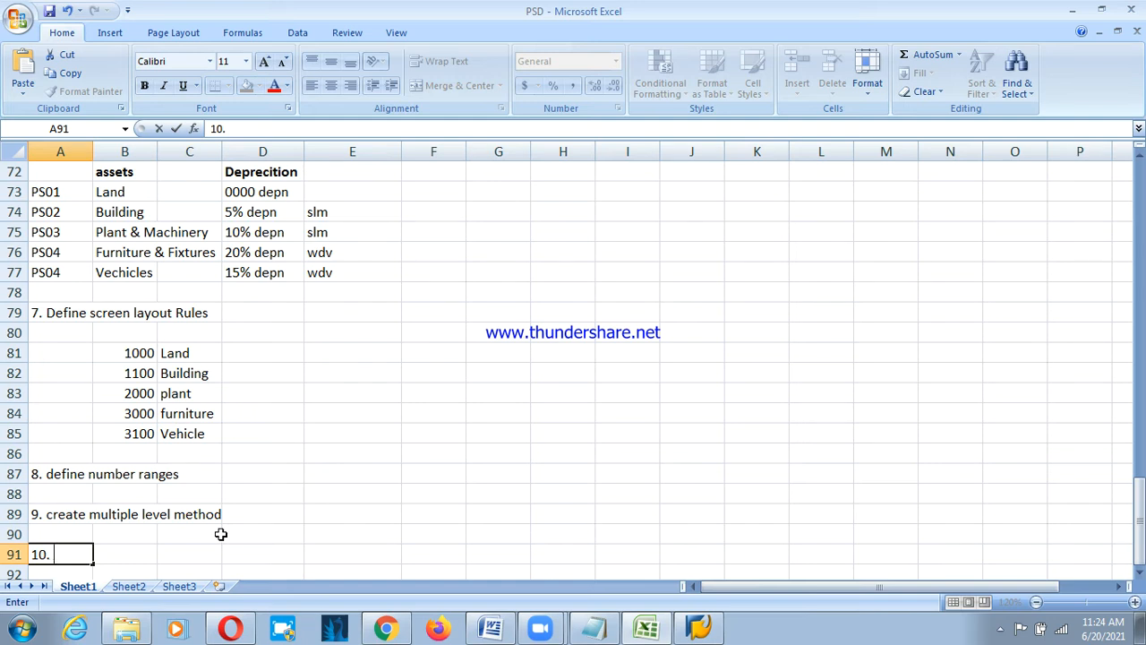
Log on to the FUNCTIONAL SAP system with the saved user and password, then open a second session.
click(685, 629)
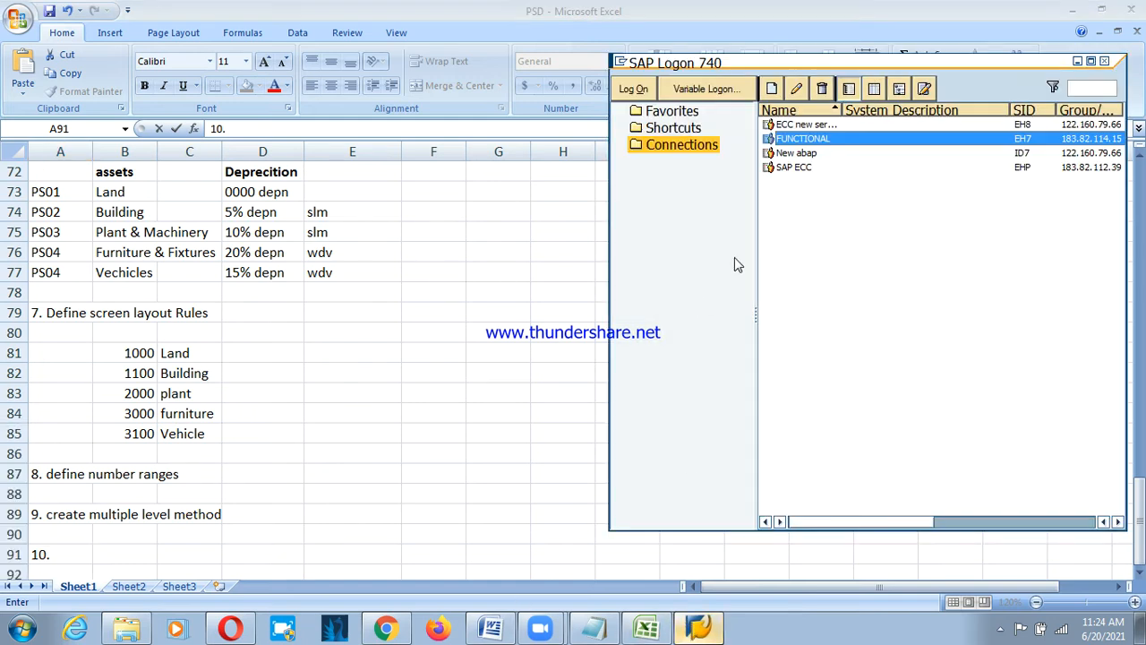
click(637, 93)
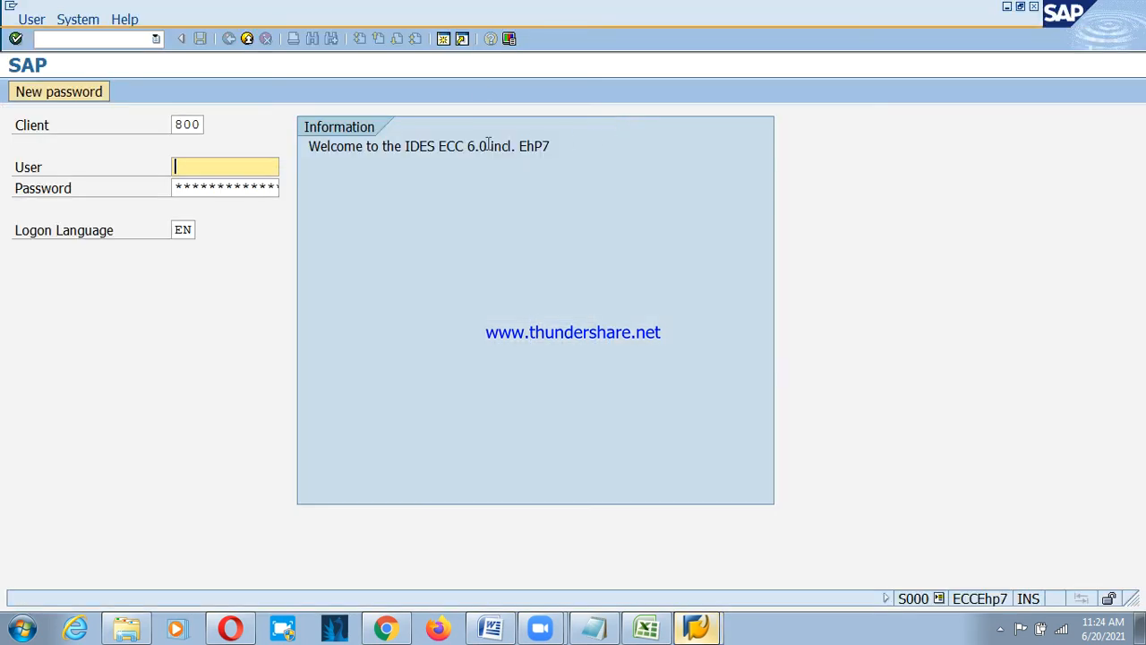
key(Down)
key(Tab)
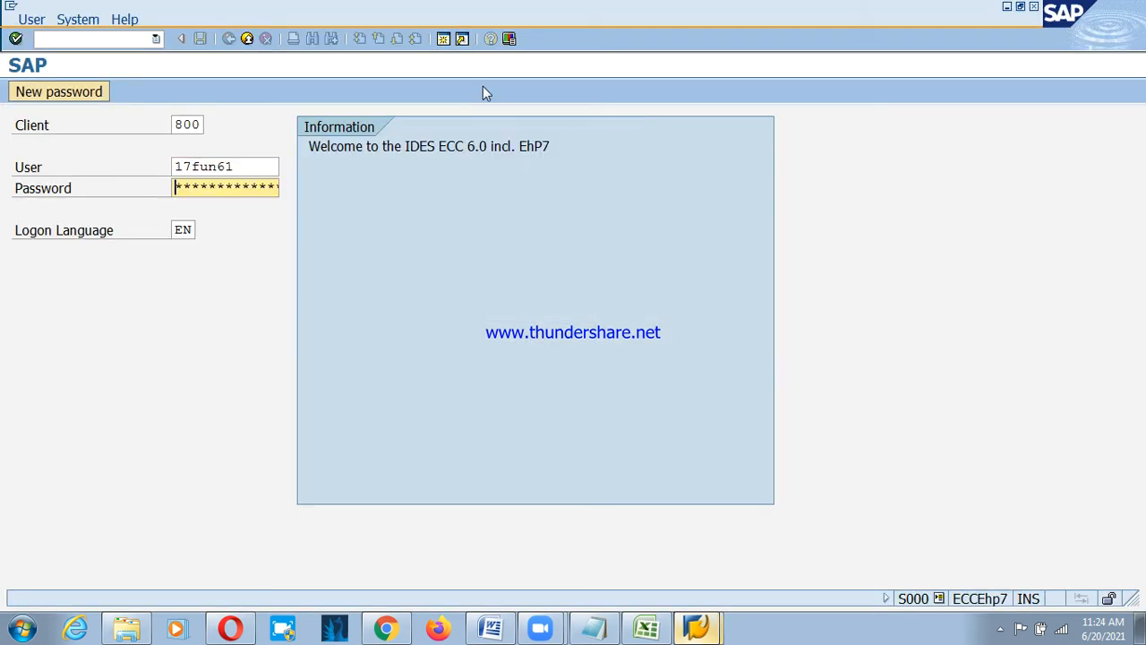
text(********)
key(Return)
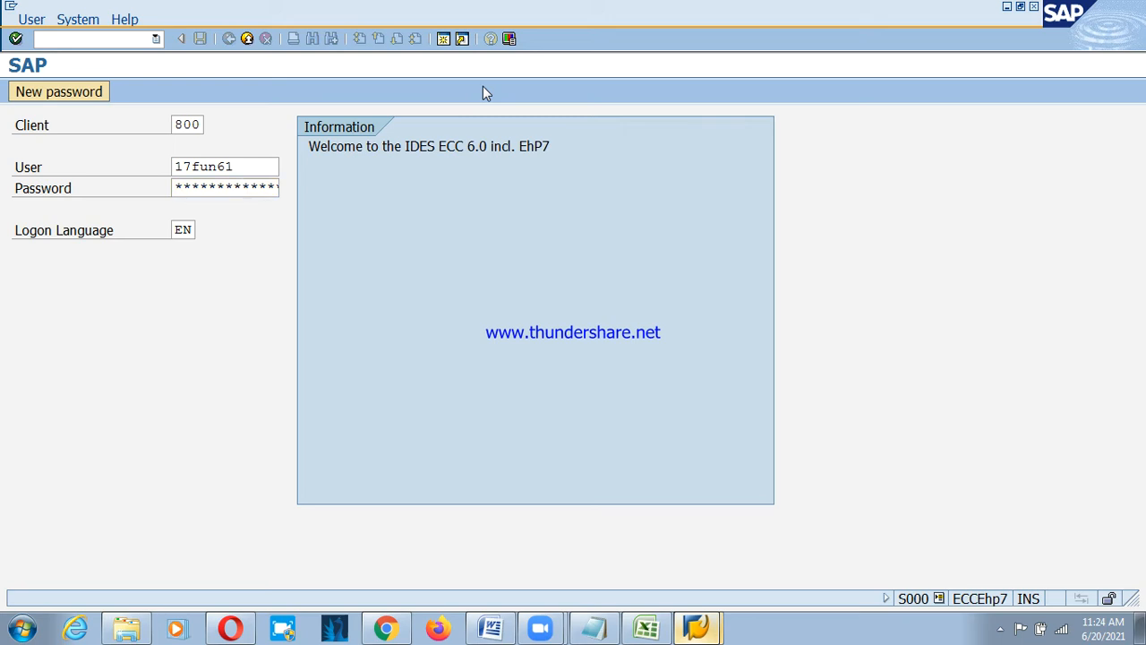
click(444, 39)
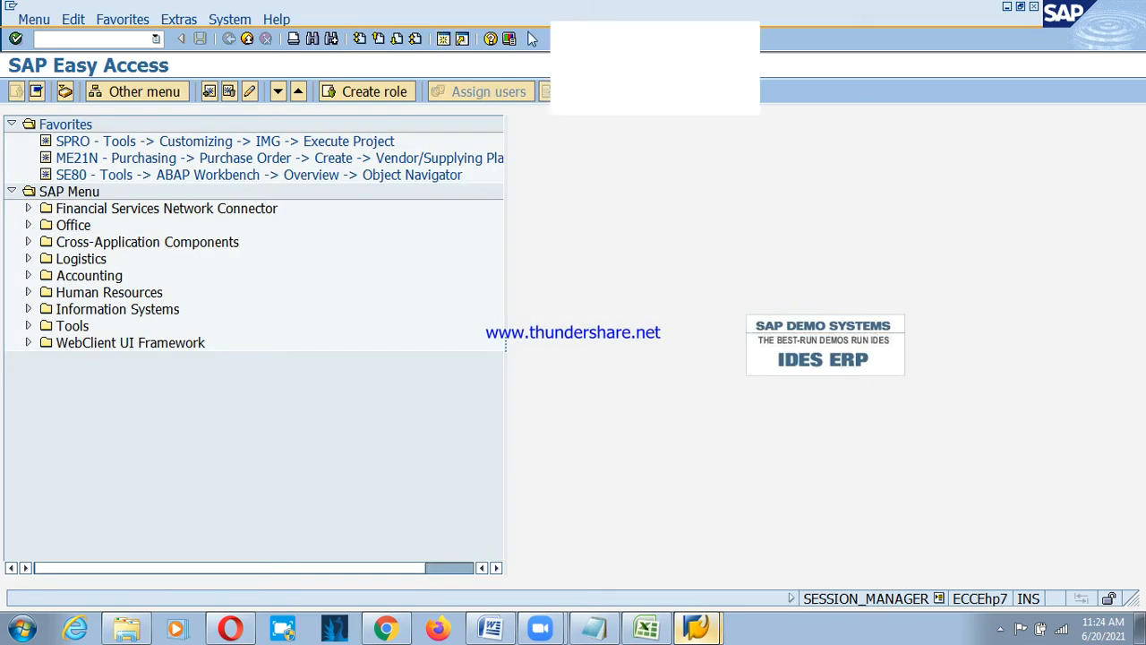
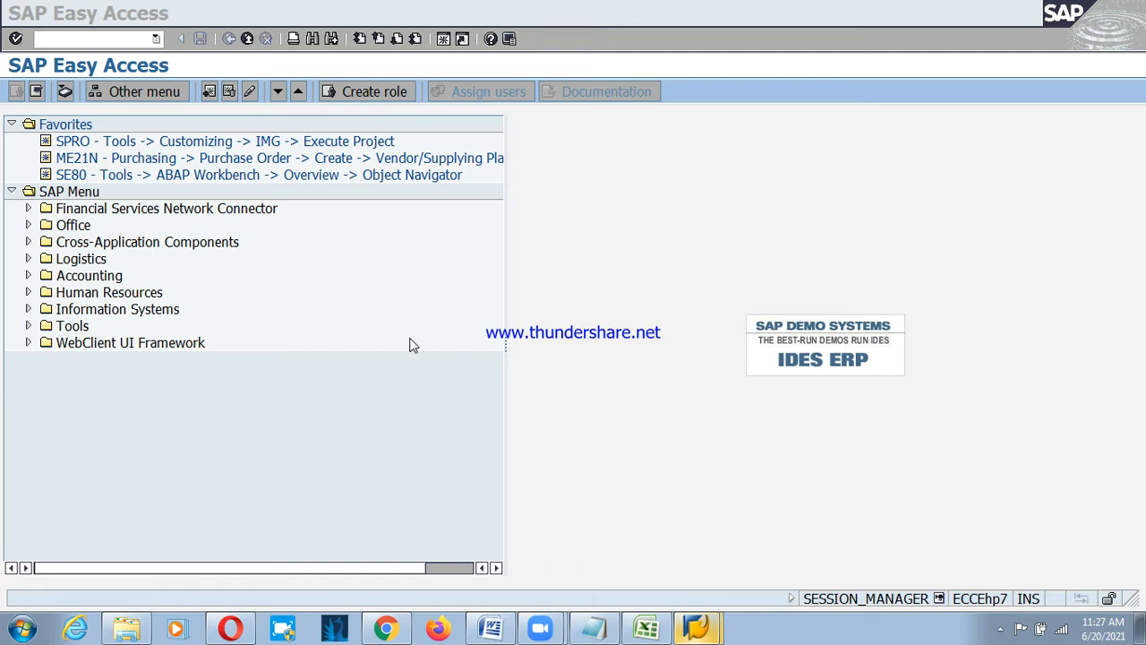
Open the SAP Reference IMG from the SPRO favourite, then bring the PSD workbook forward.
click(199, 159)
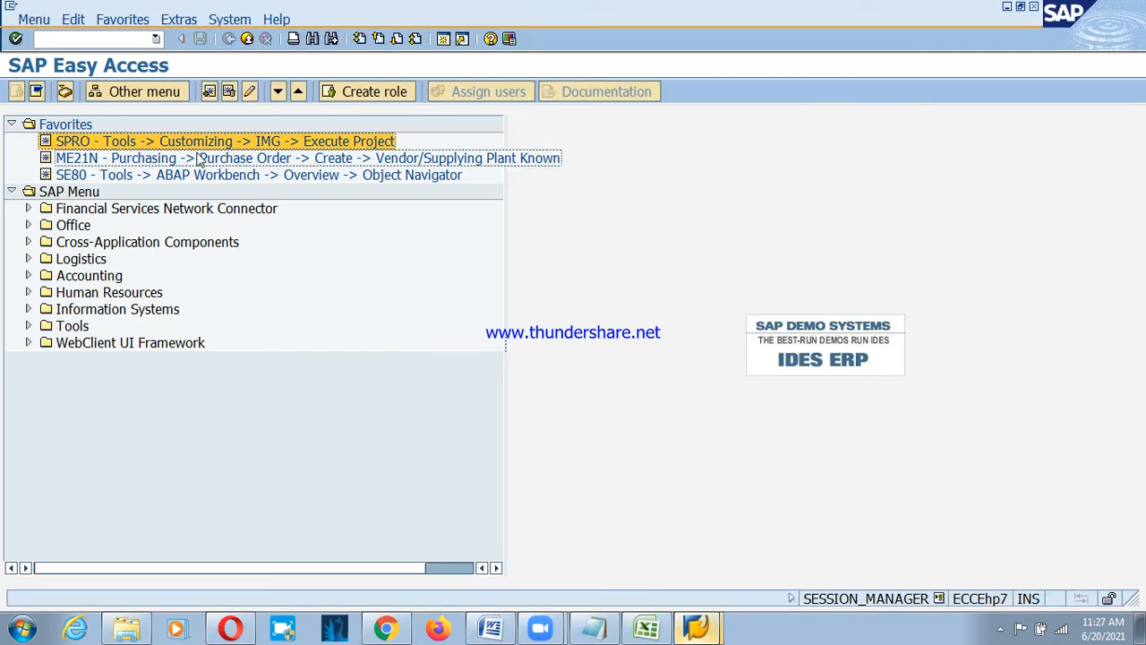
double_click(136, 143)
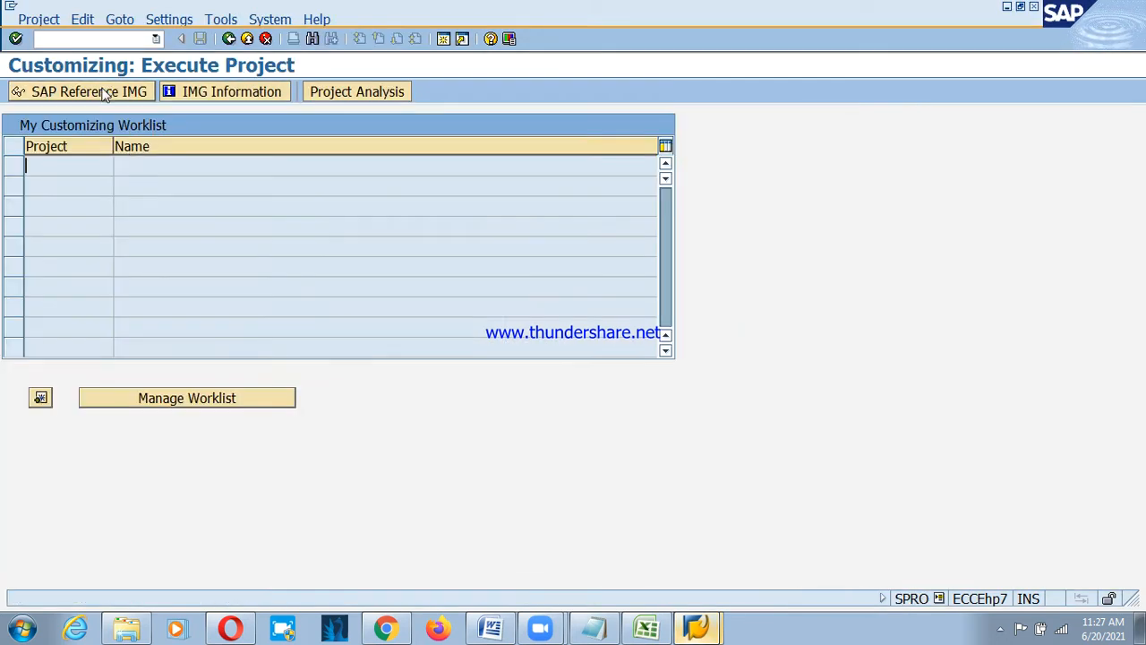
click(90, 93)
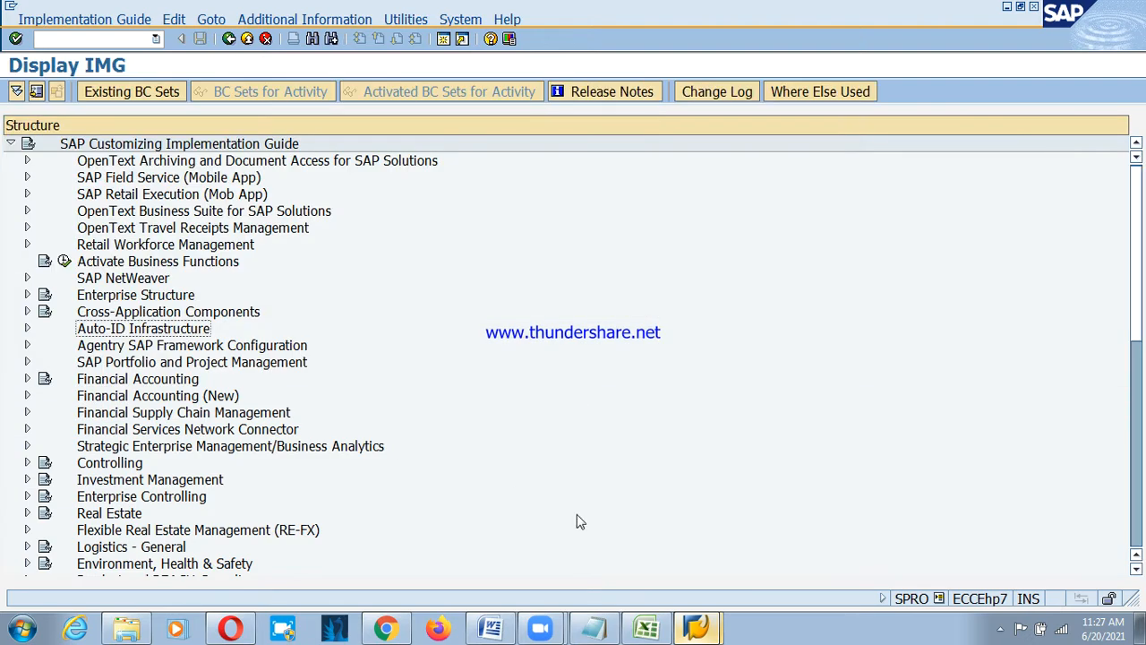
click(681, 627)
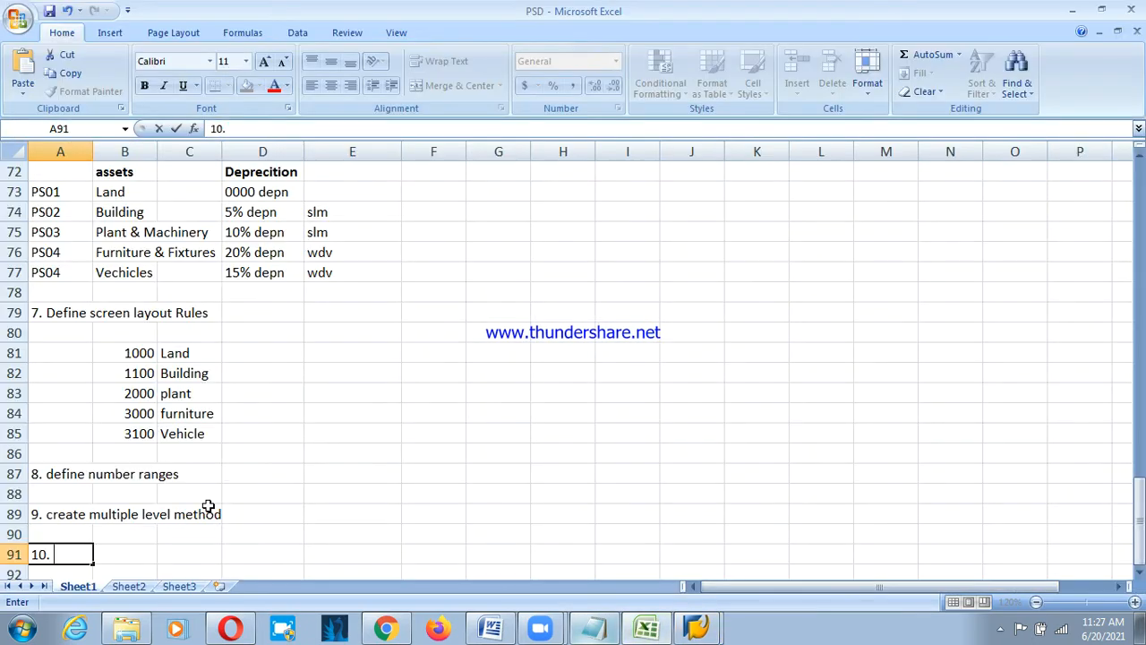
Enter '10. period control method', '11. depeciation key' and '12.' in A91, A93 and A95.
text(pero)
key(BackSpace)
text(iod)
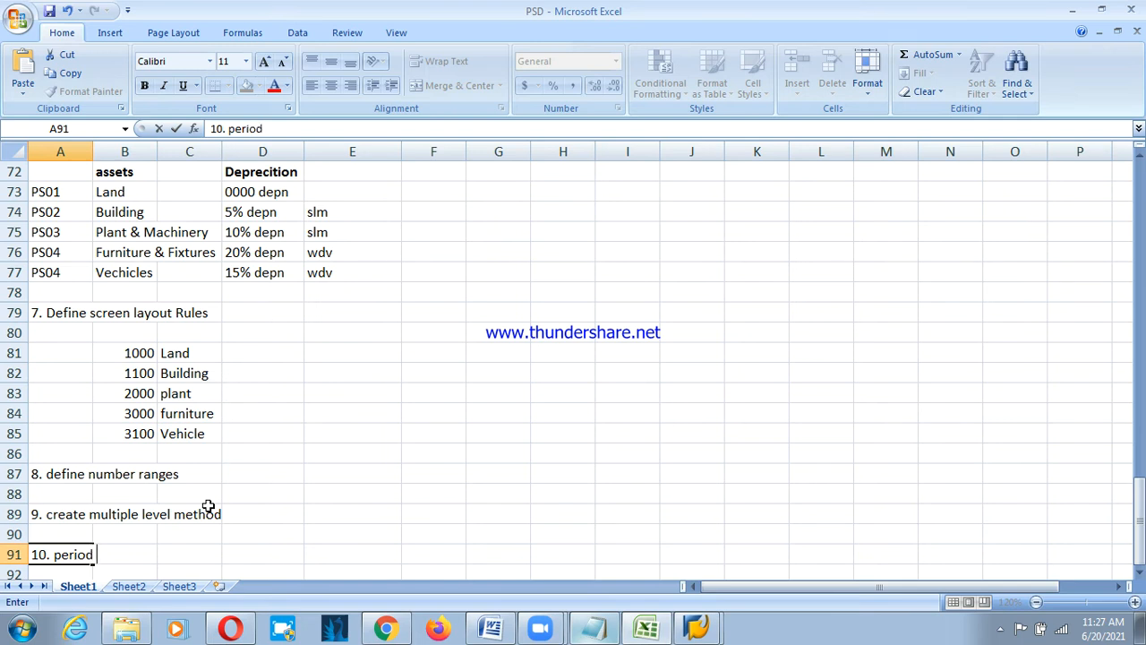
text( control met)
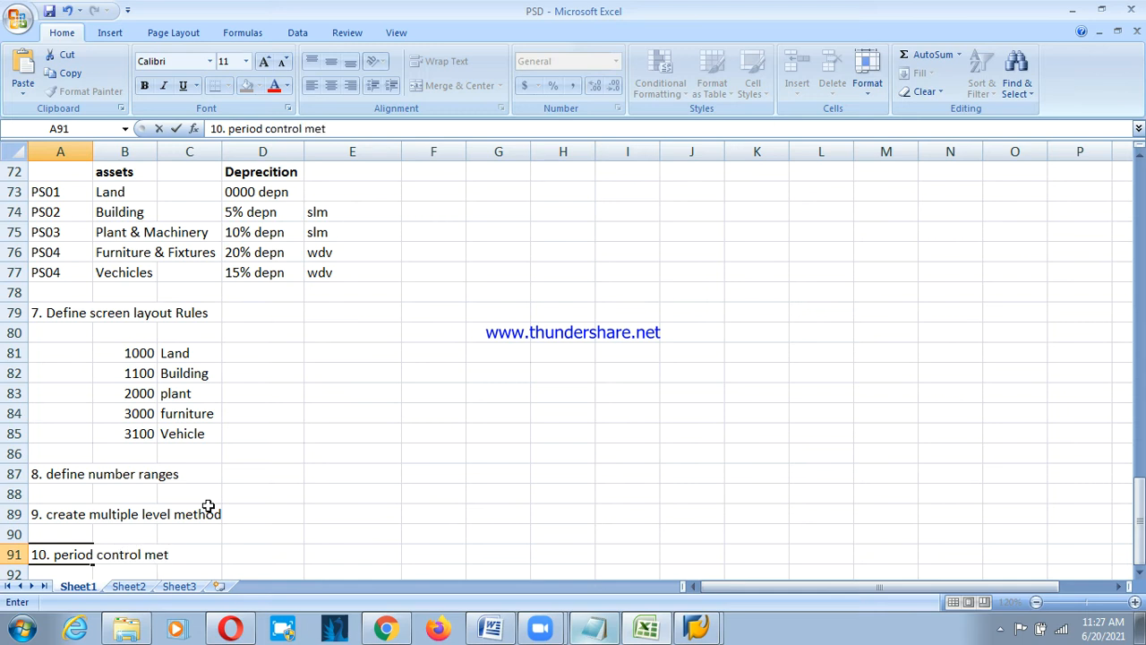
text(hod)
key(Return)
key(Return)
text(11.)
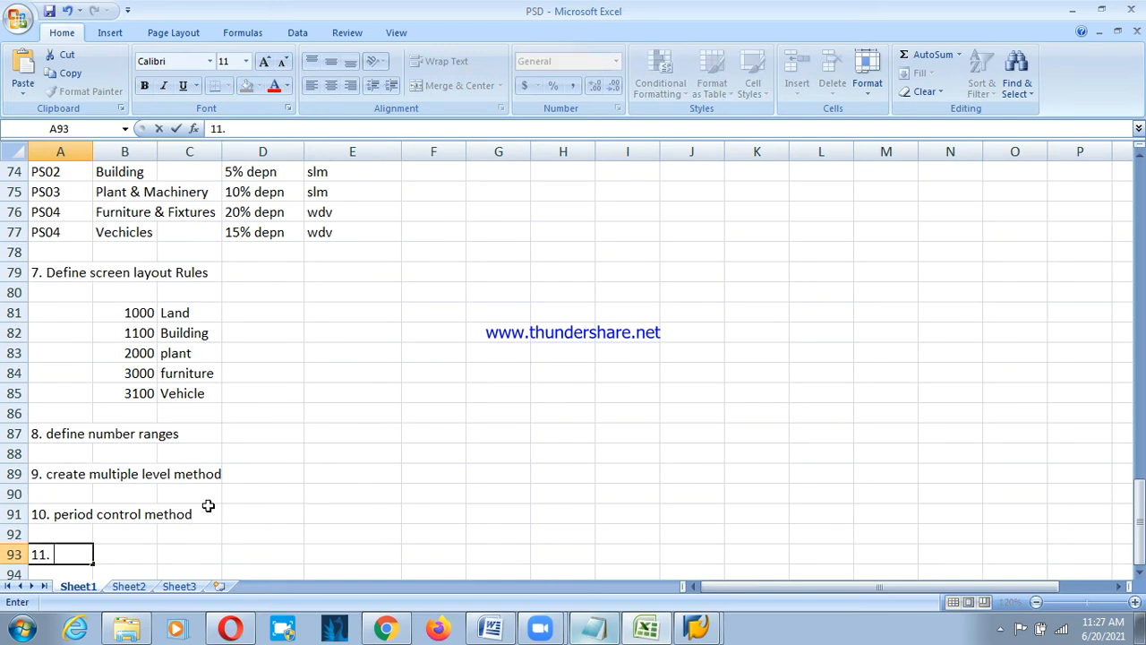
text( depeciation)
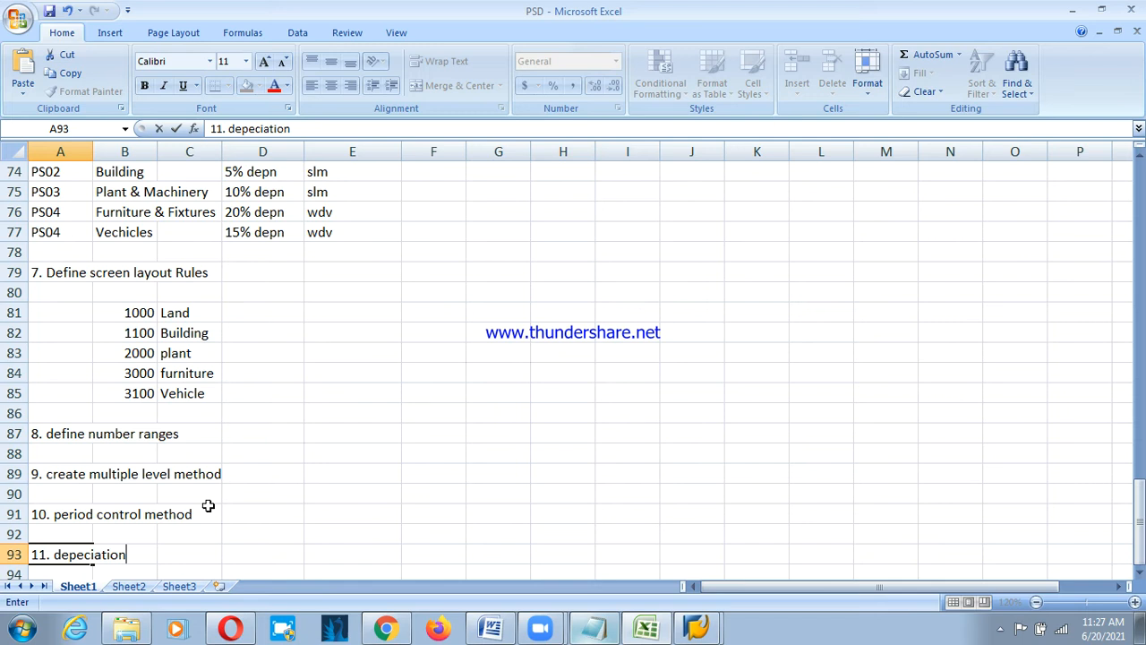
text( key)
key(Return)
key(Return)
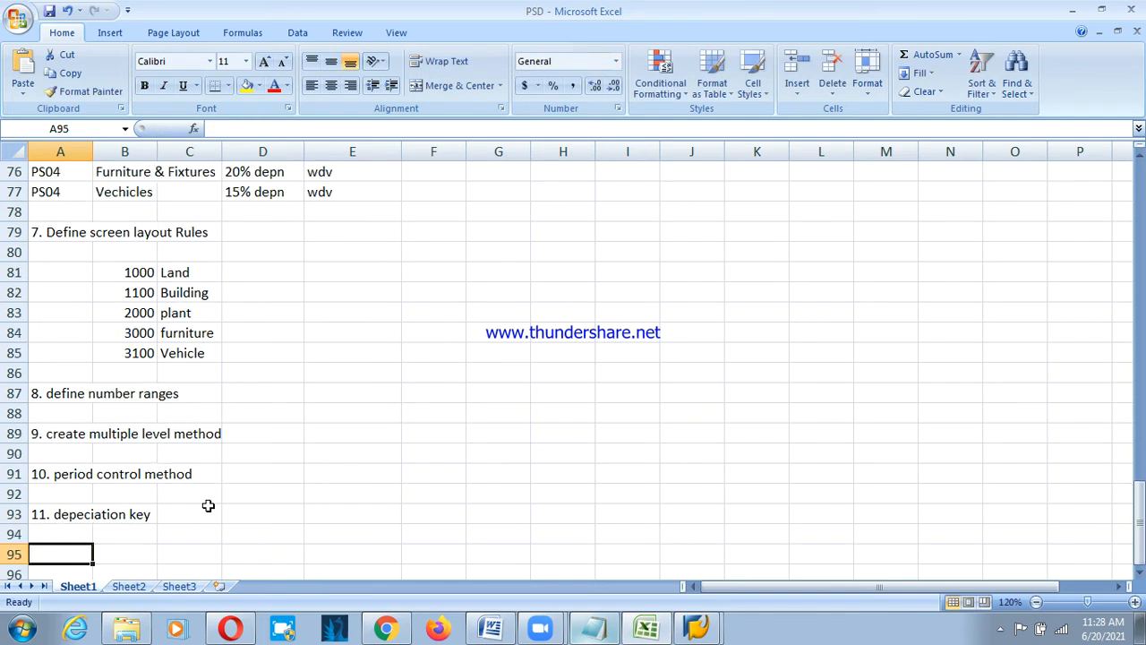
text(12.)
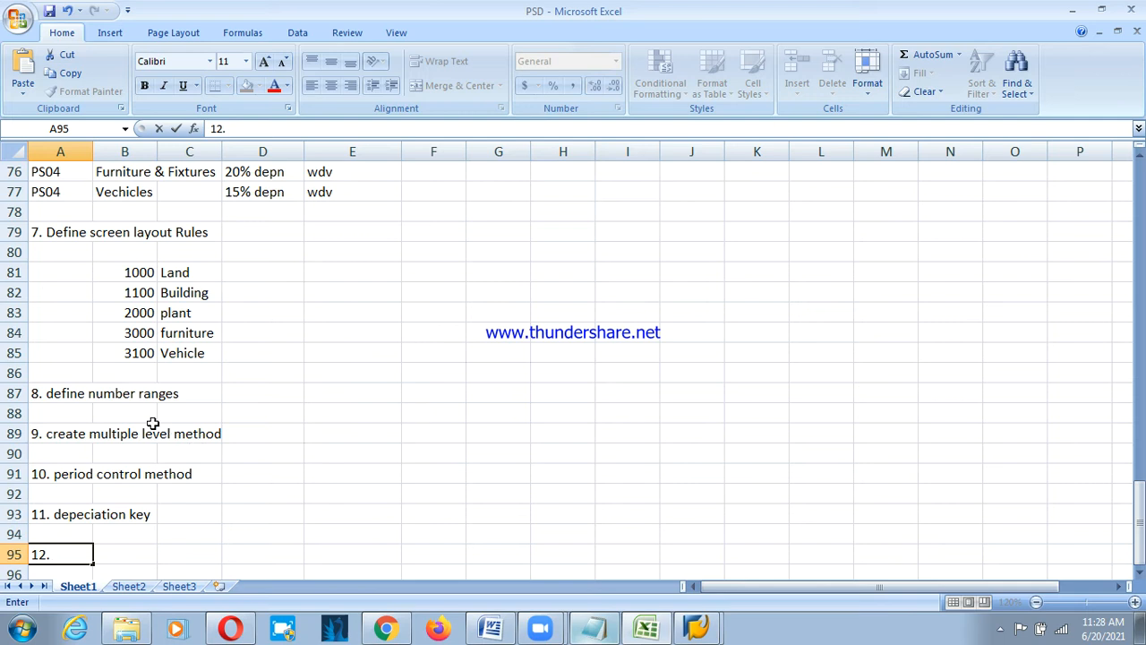
click(133, 374)
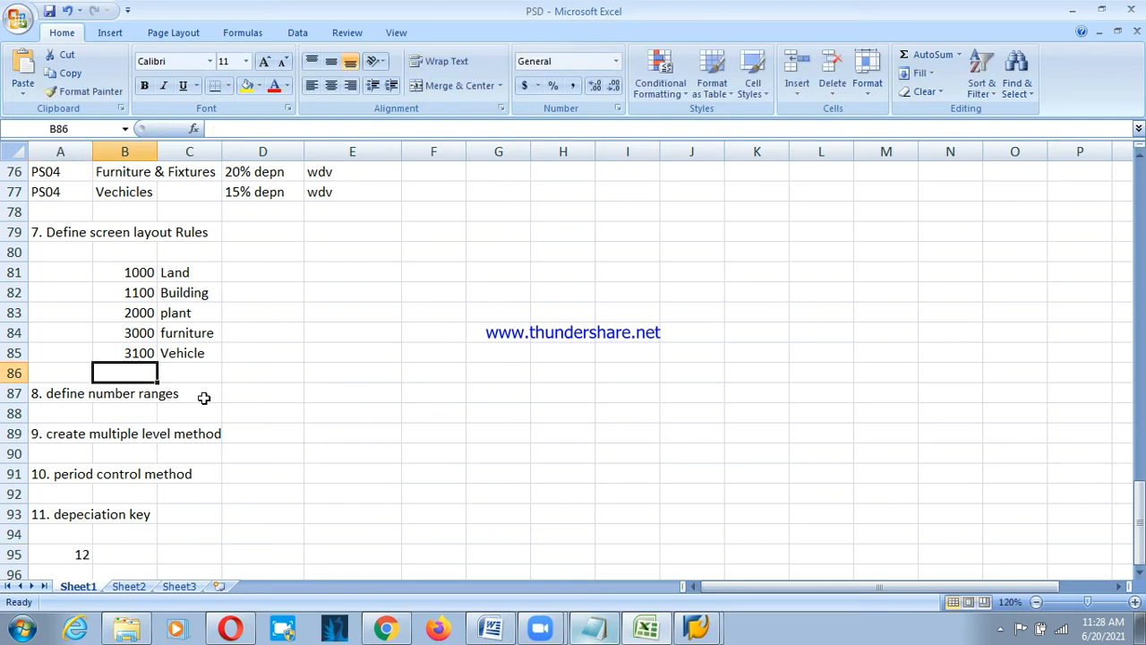
click(53, 551)
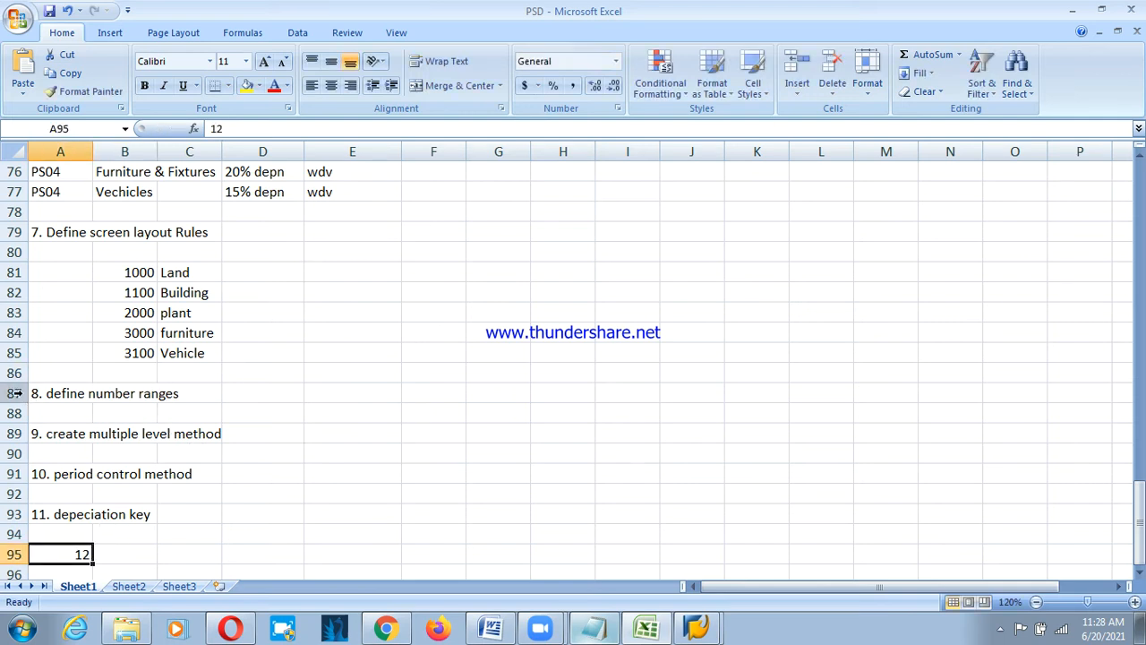
Insert a row at 89 and type '9. define asset classes' in it.
click(13, 434)
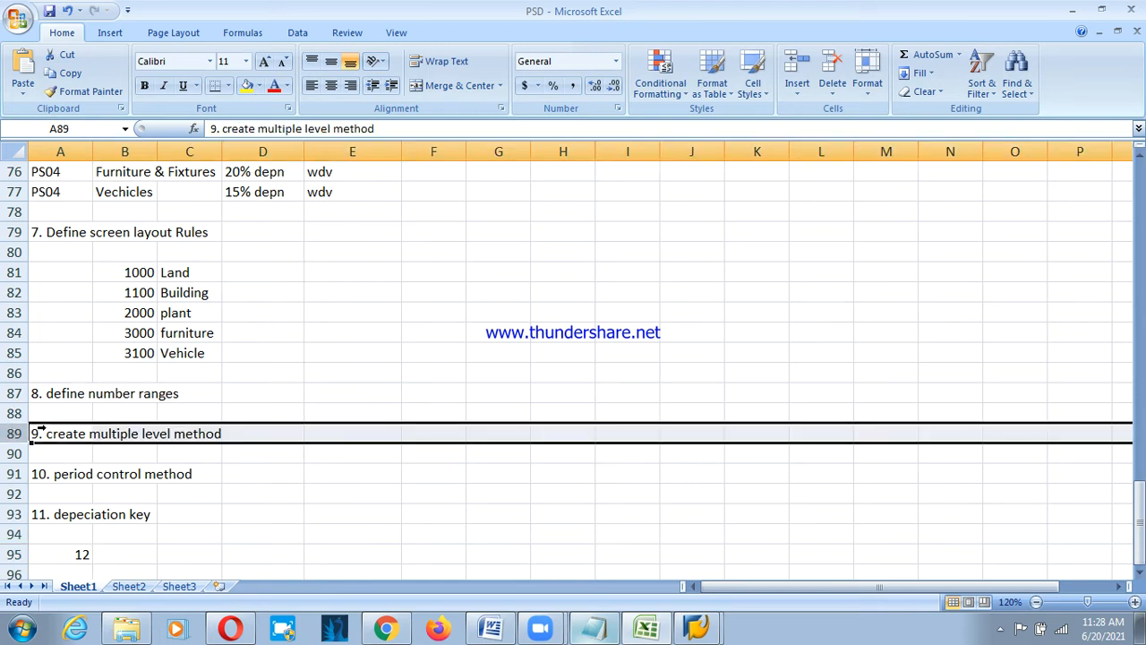
right_click(43, 430)
click(73, 307)
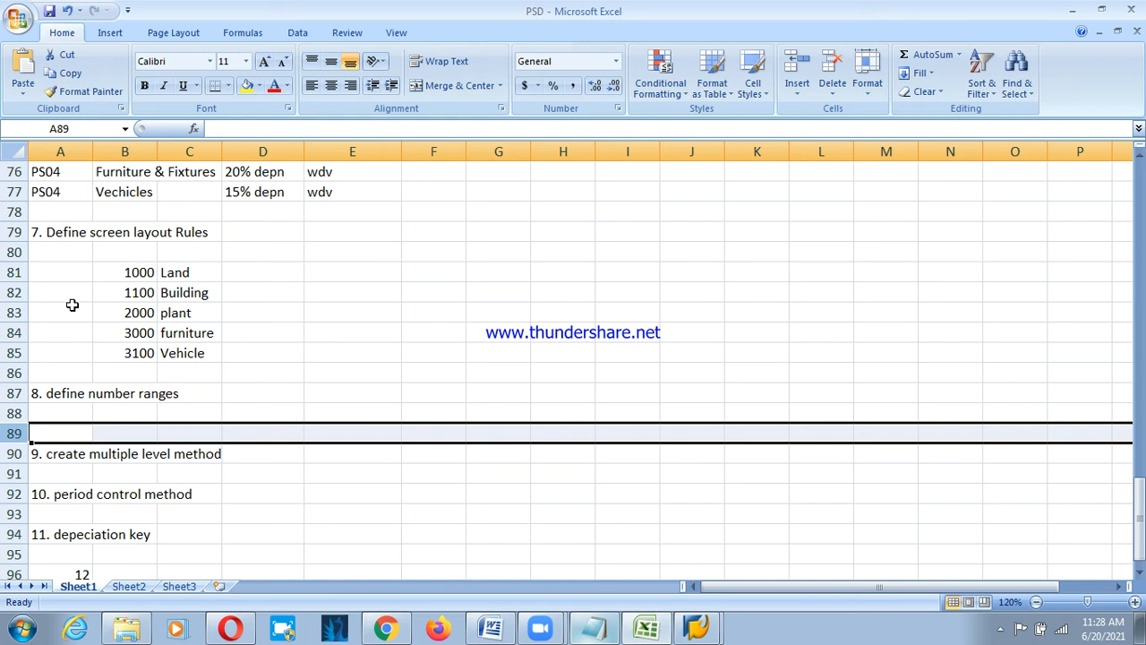
click(45, 435)
text(10)
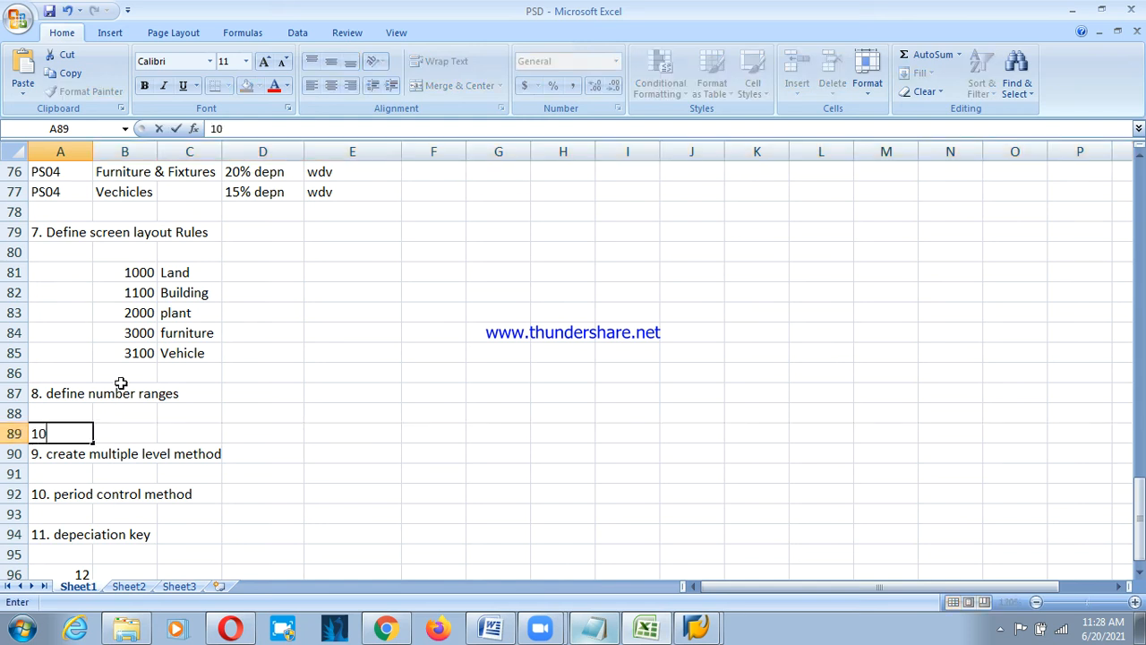
key(BackSpace)
key(BackSpace)
text(9. define ass)
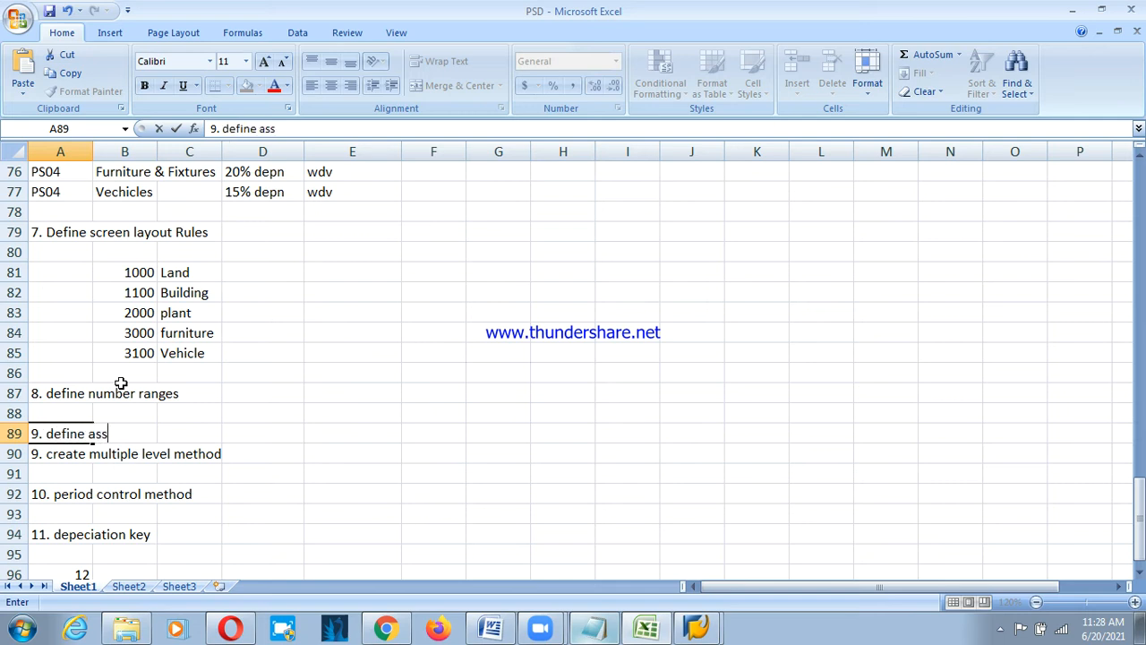
text(et classe)
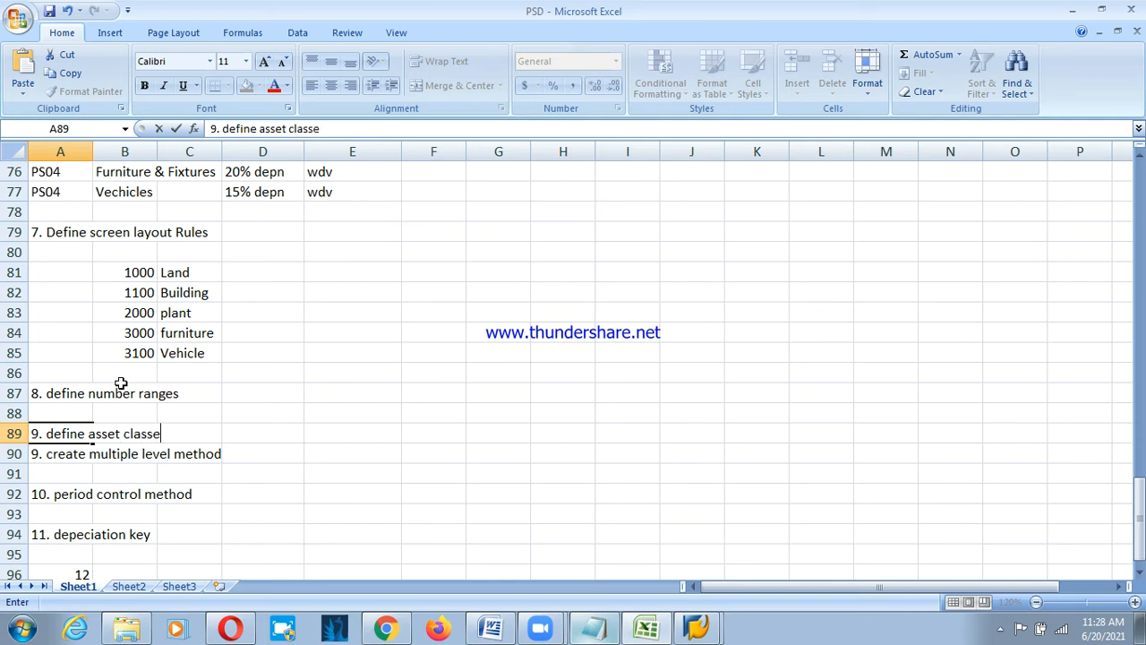
text(s)
key(Return)
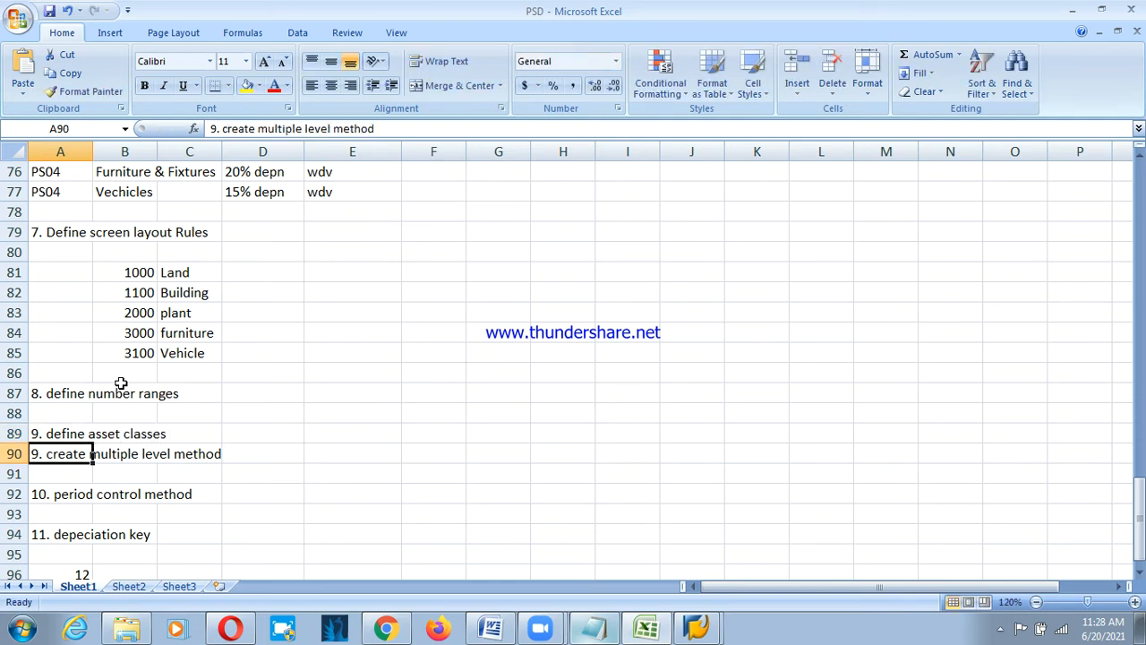
Insert another row at 90 holding 'a/c deter+number ranges +screen layout'.
click(11, 454)
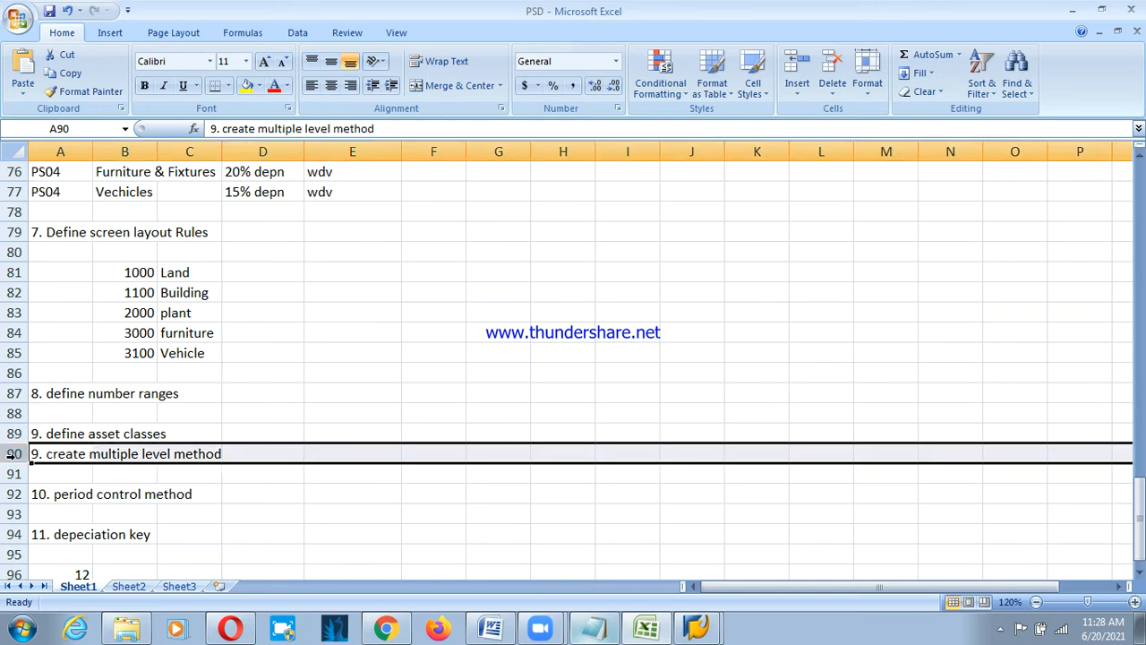
right_click(11, 454)
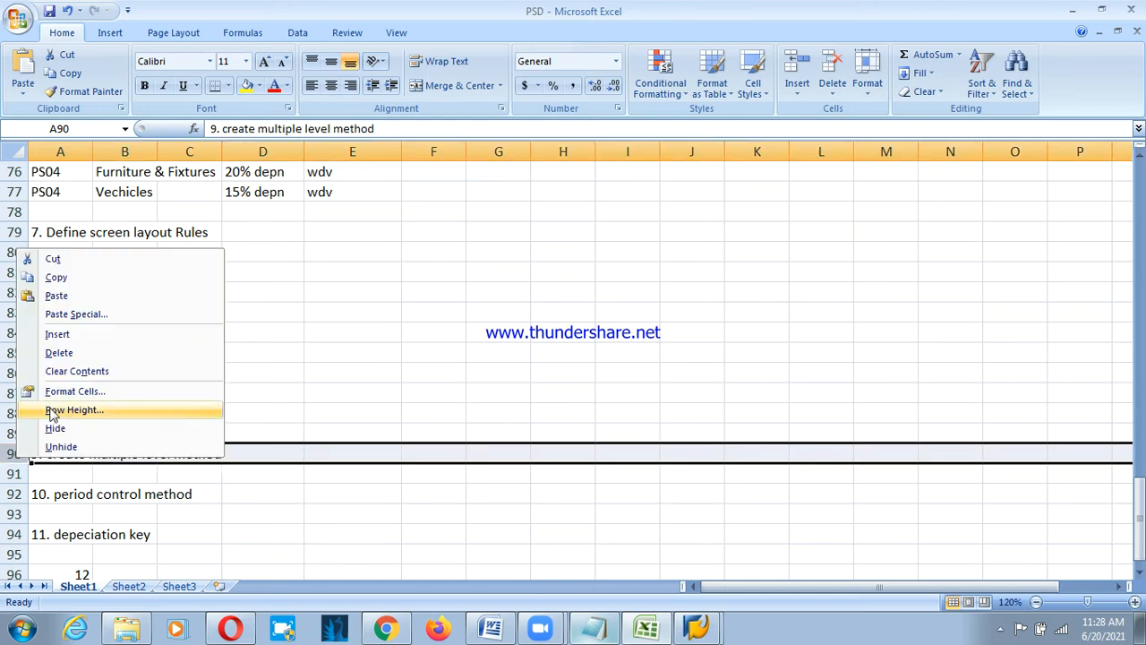
click(90, 335)
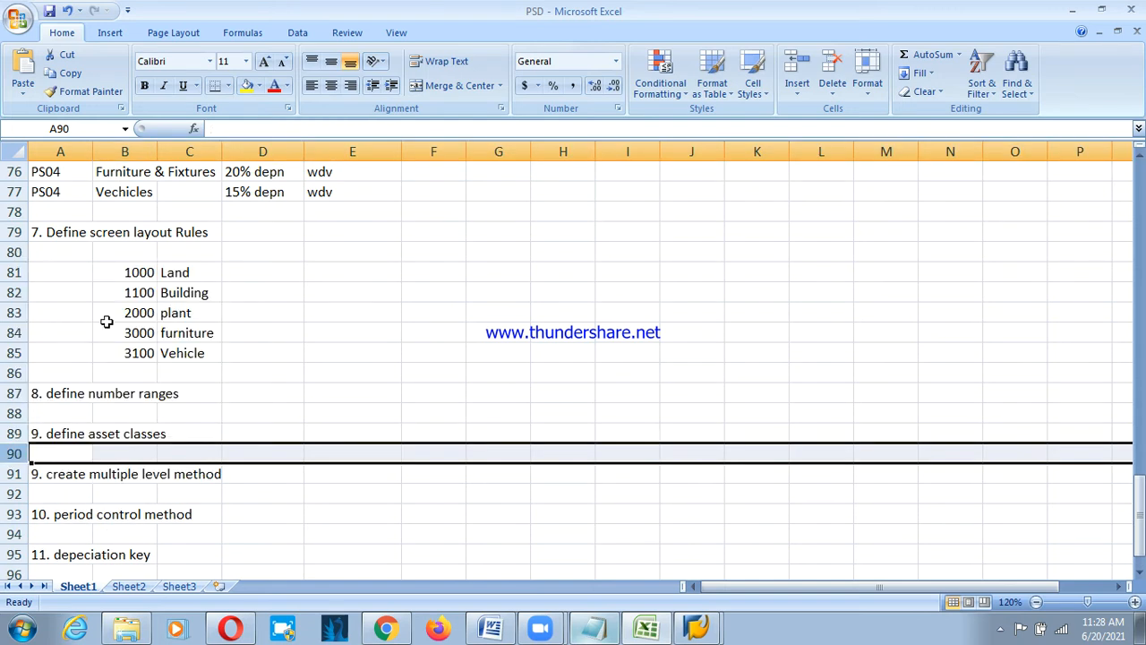
click(101, 243)
scroll(101, 244, up, 2)
click(105, 229)
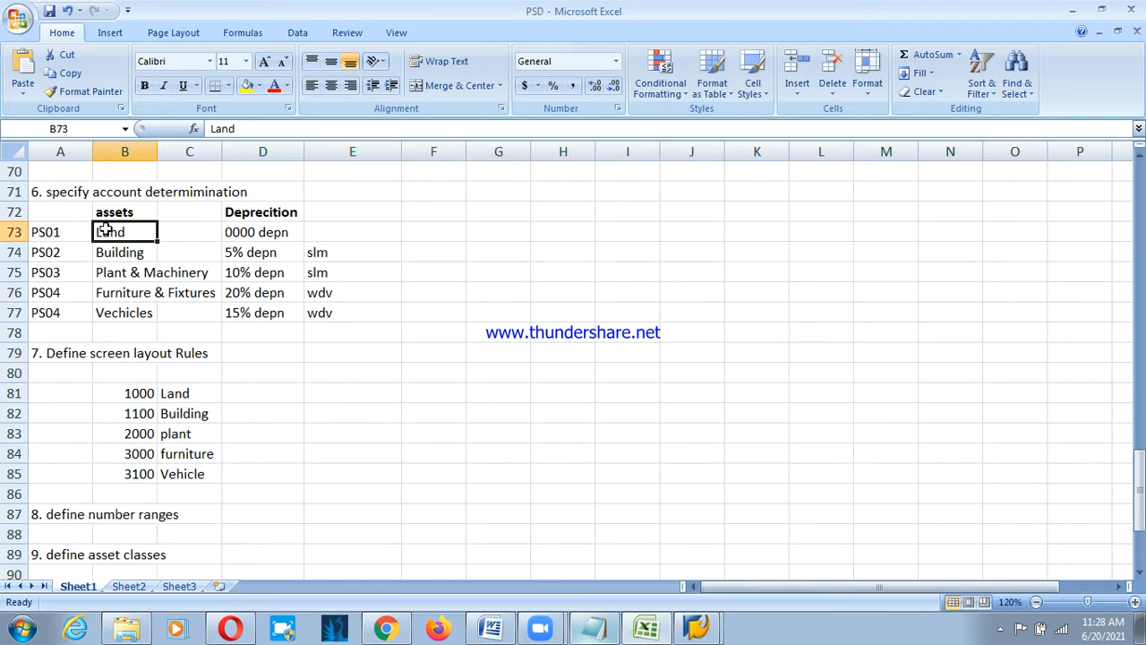
scroll(201, 326, down, 2)
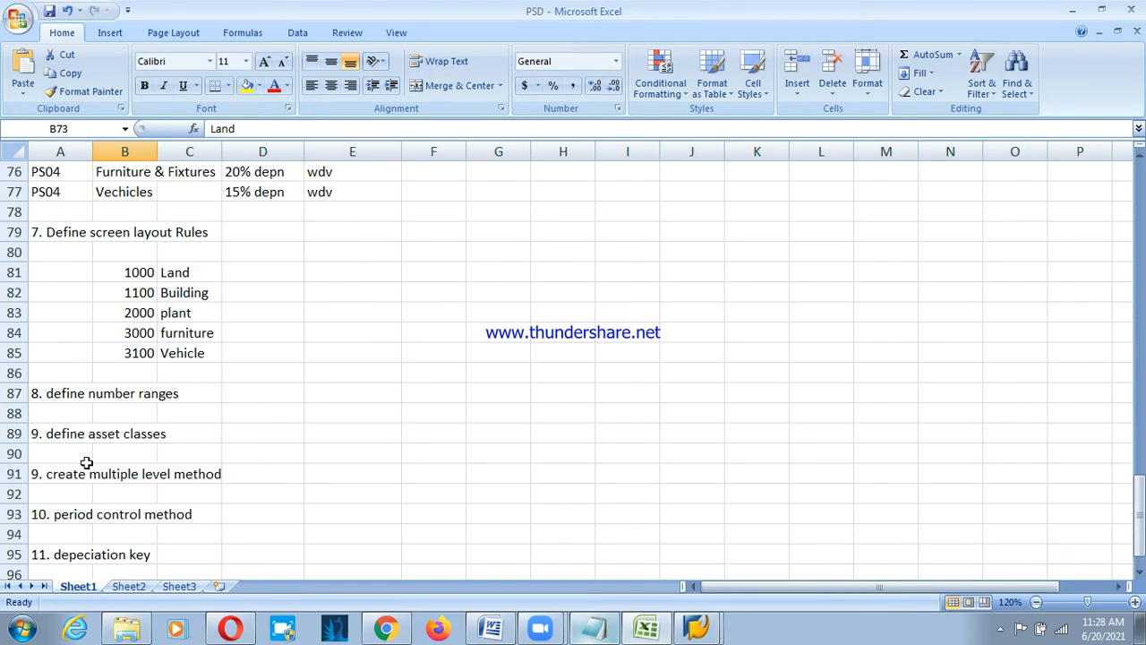
click(56, 452)
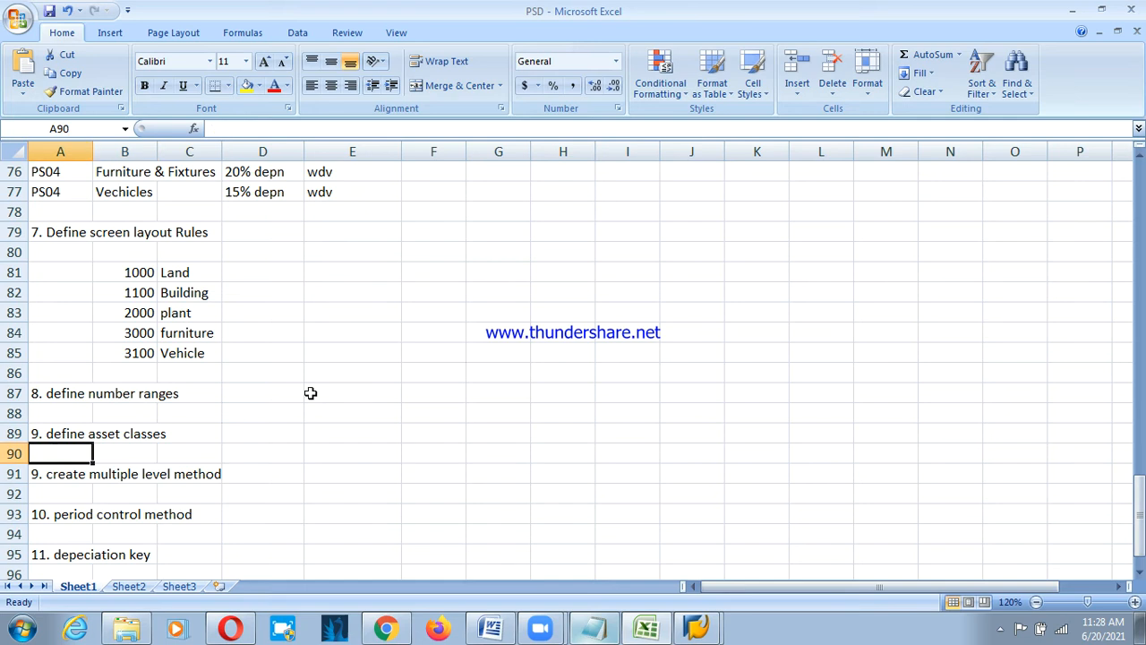
text(a/)
key(BackSpace)
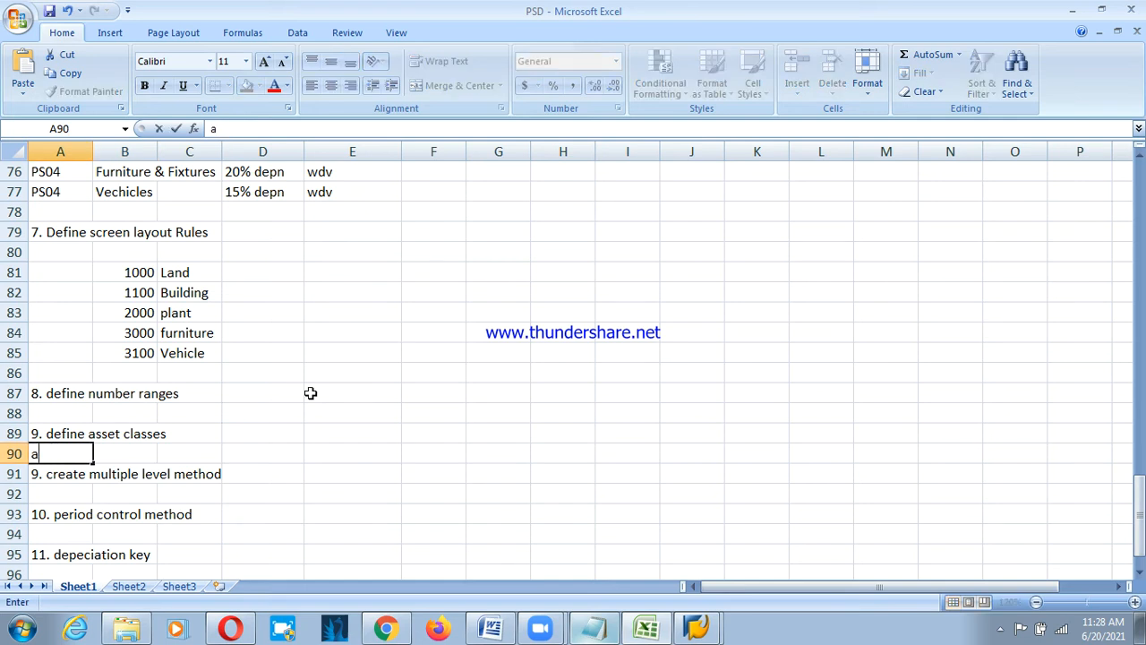
text(/c deter+)
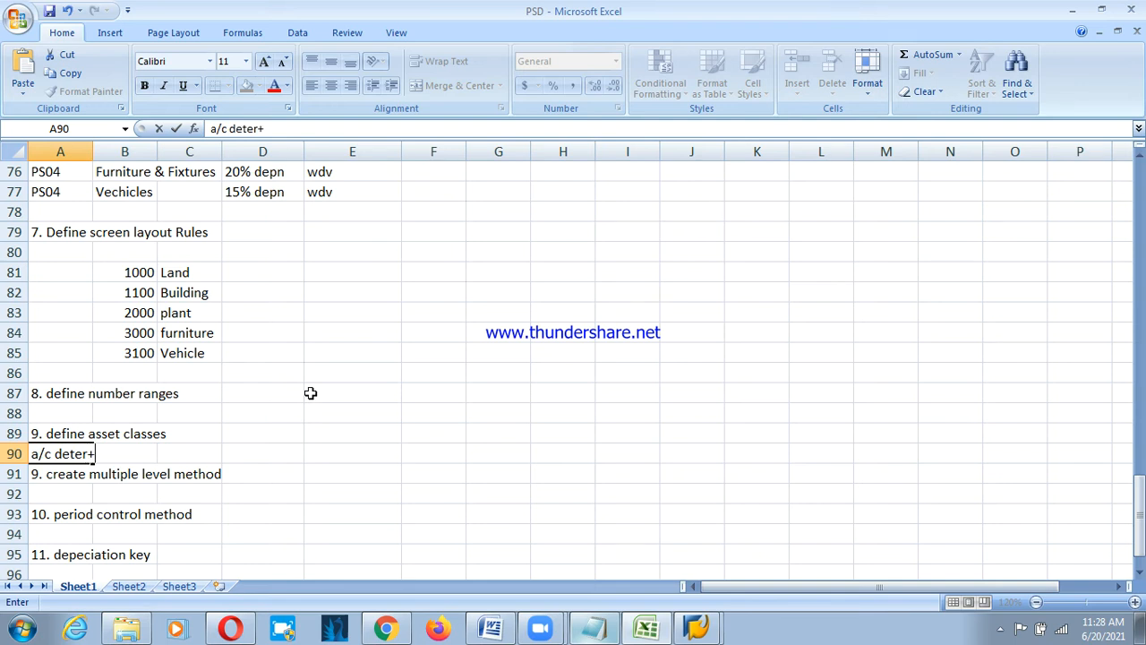
text(niu)
key(BackSpace)
key(BackSpace)
text(umber ranges)
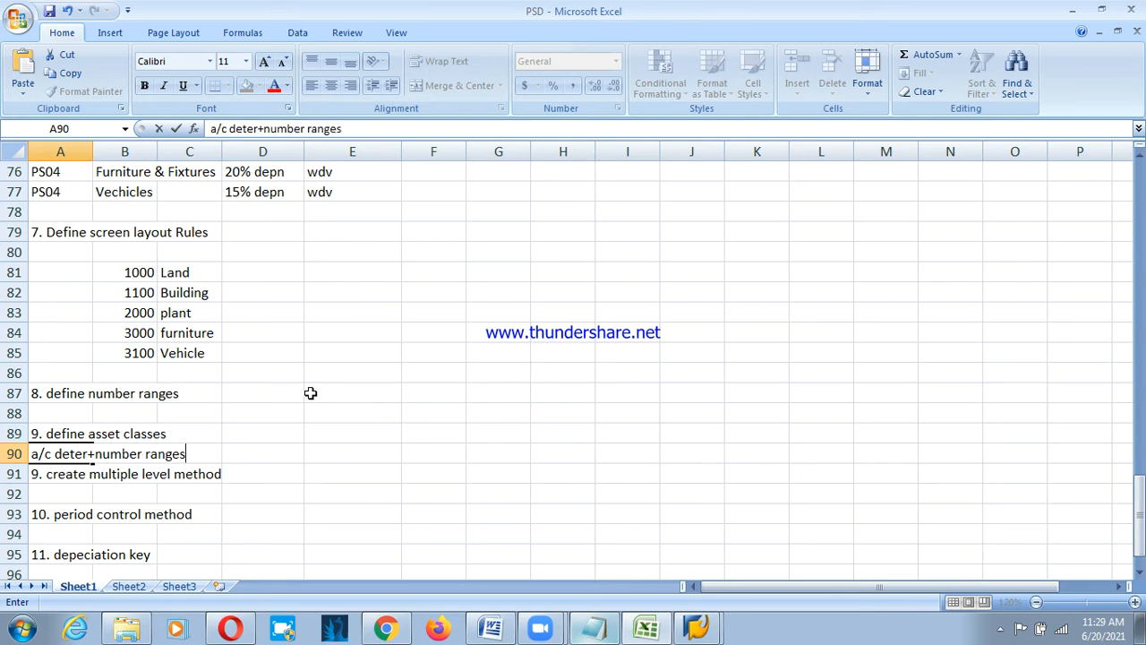
text( +screen lay)
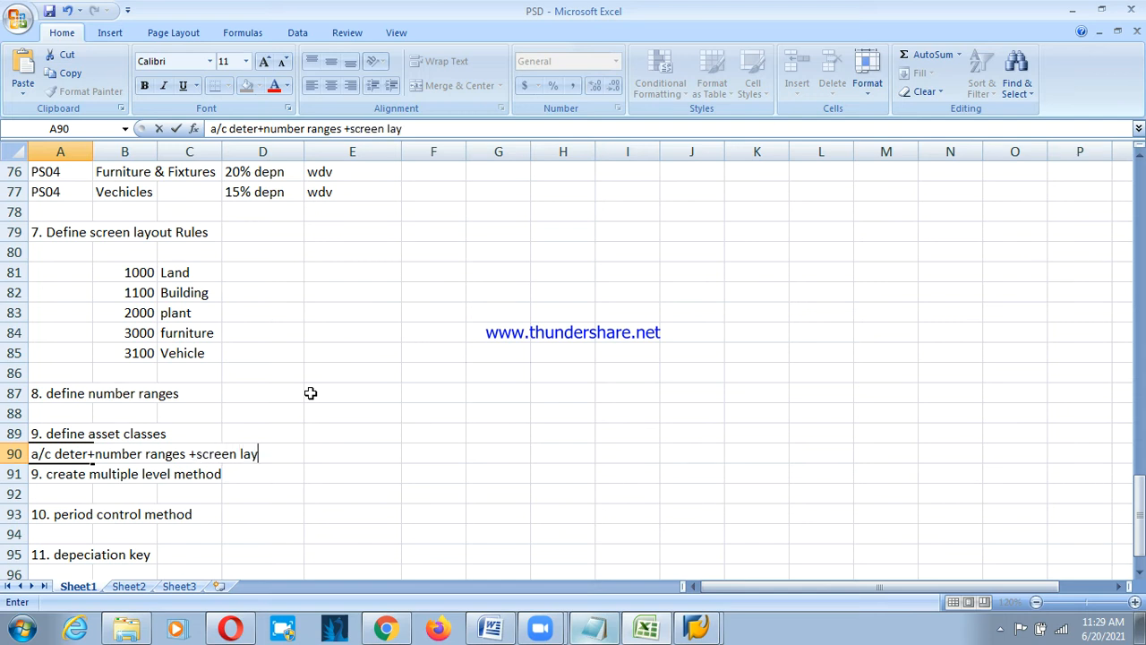
text(out)
key(Return)
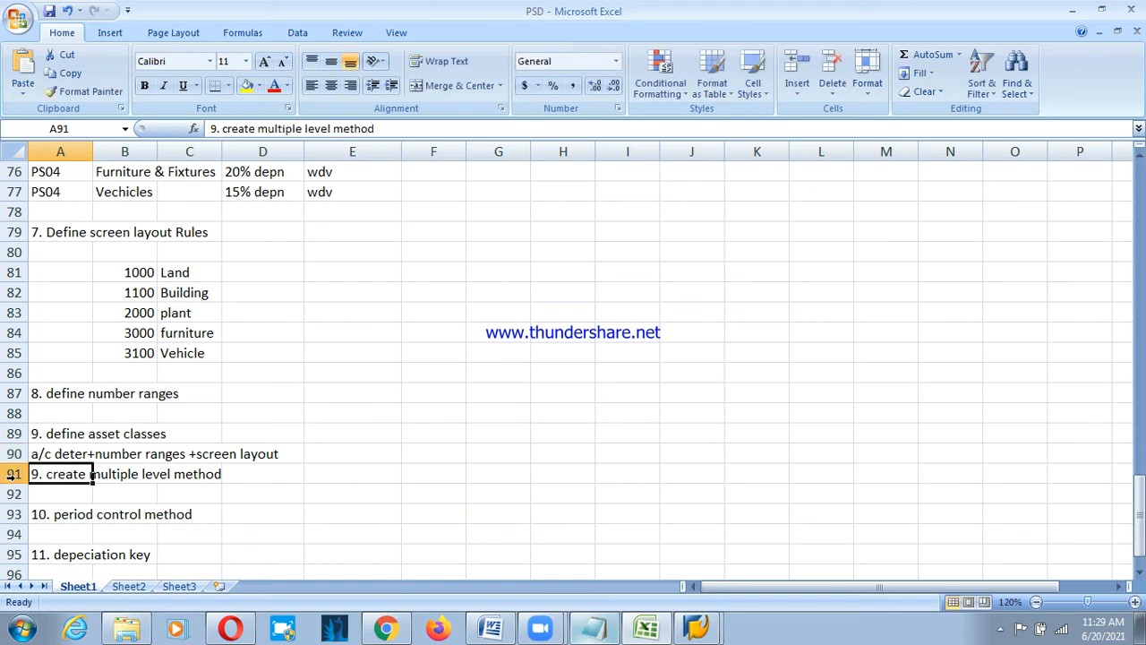
Insert a blank row at 91 and renumber the following steps to 10, 11 and 12.
right_click(11, 476)
click(76, 353)
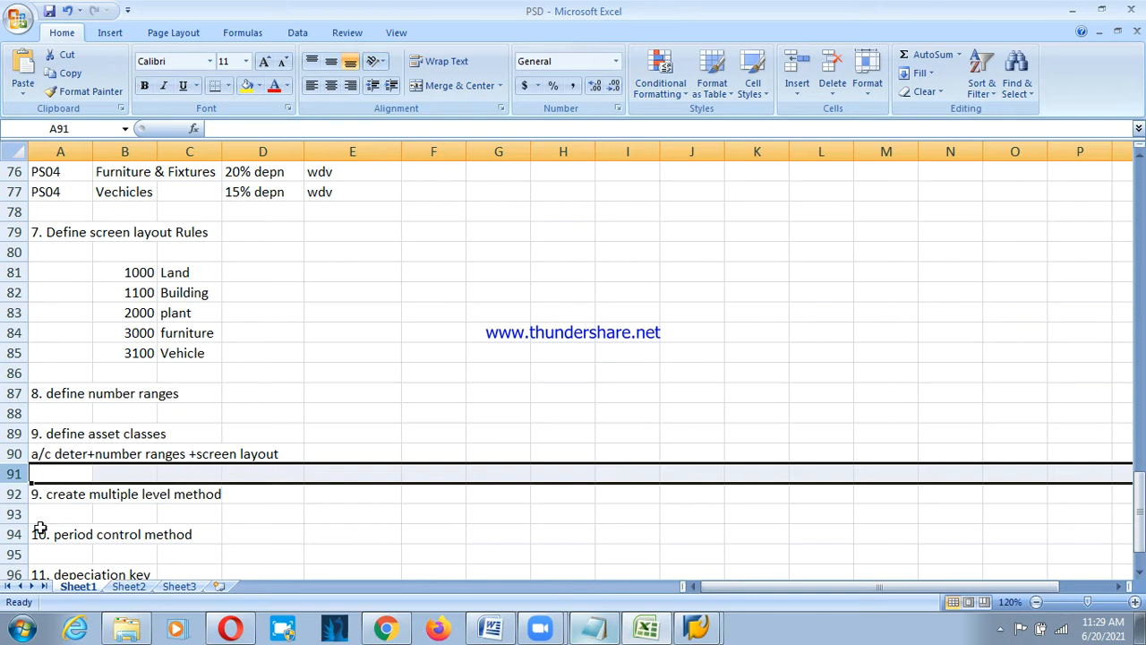
click(36, 488)
key(F2)
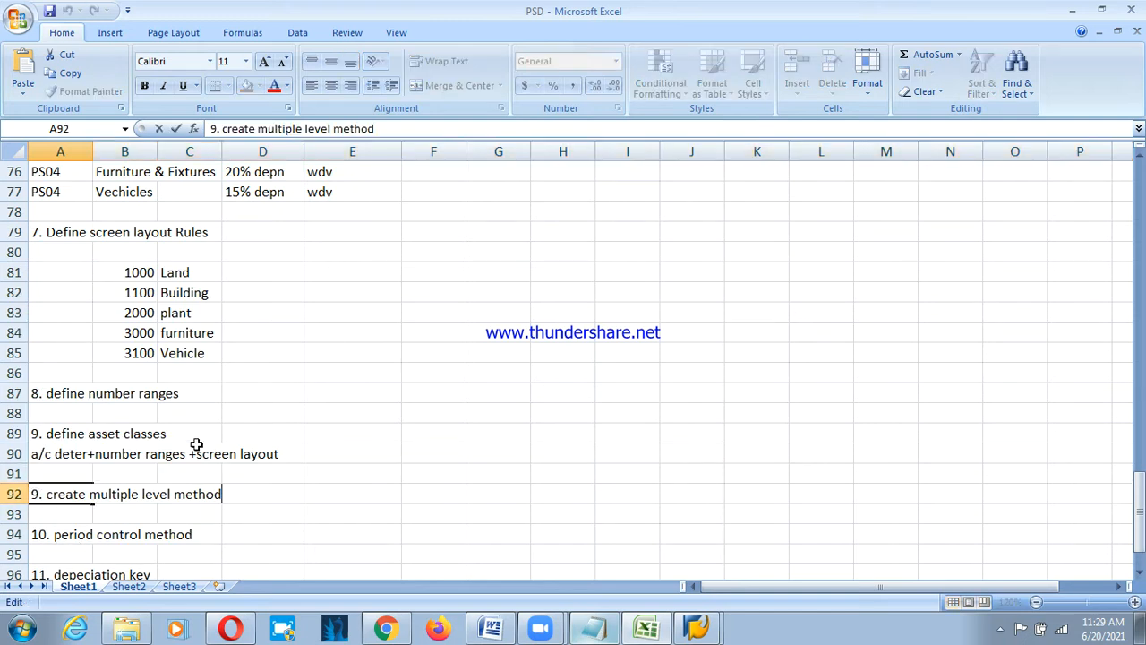
key(Home)
key(Delete)
text(10)
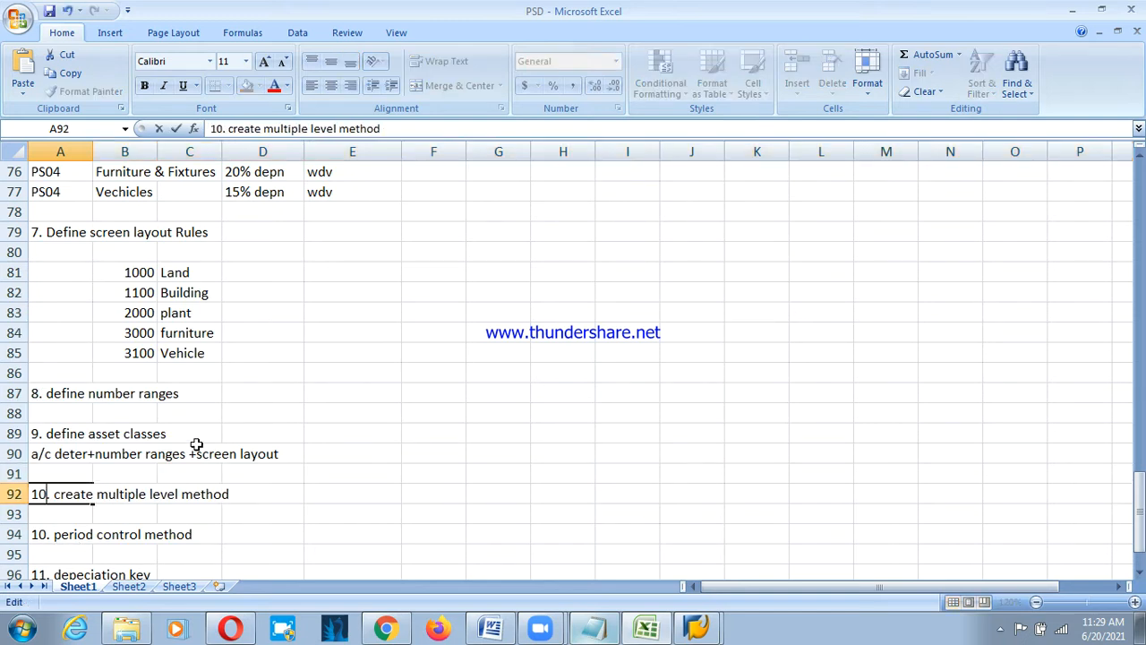
key(Return)
key(Down)
key(F2)
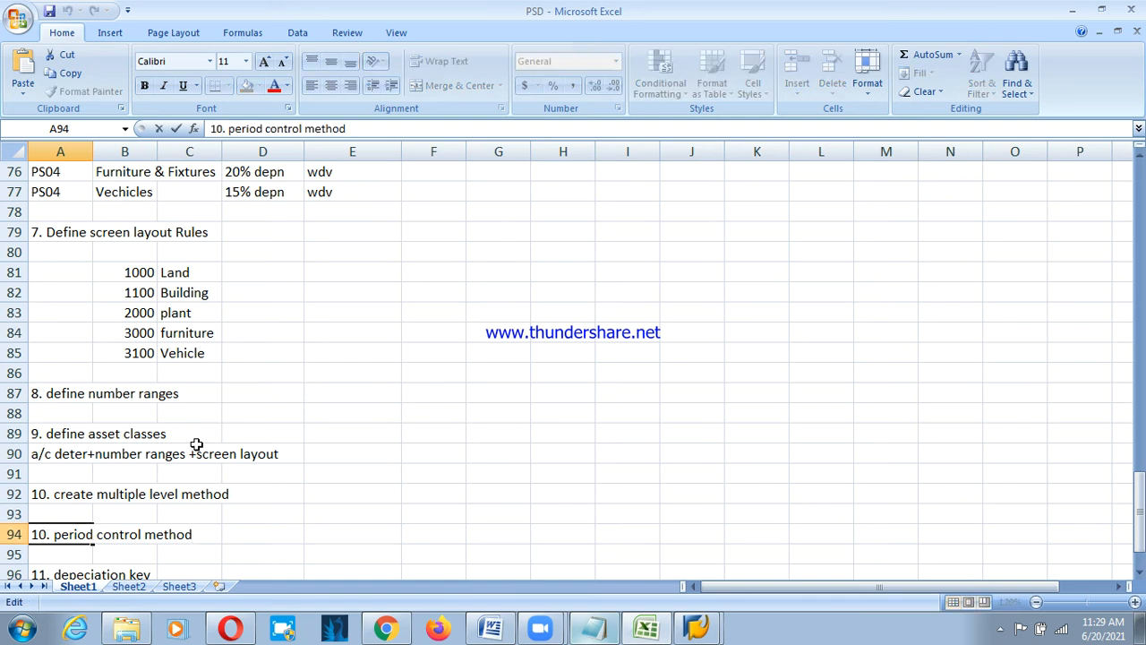
key(Delete)
key(Delete)
text(11)
key(Return)
key(Down)
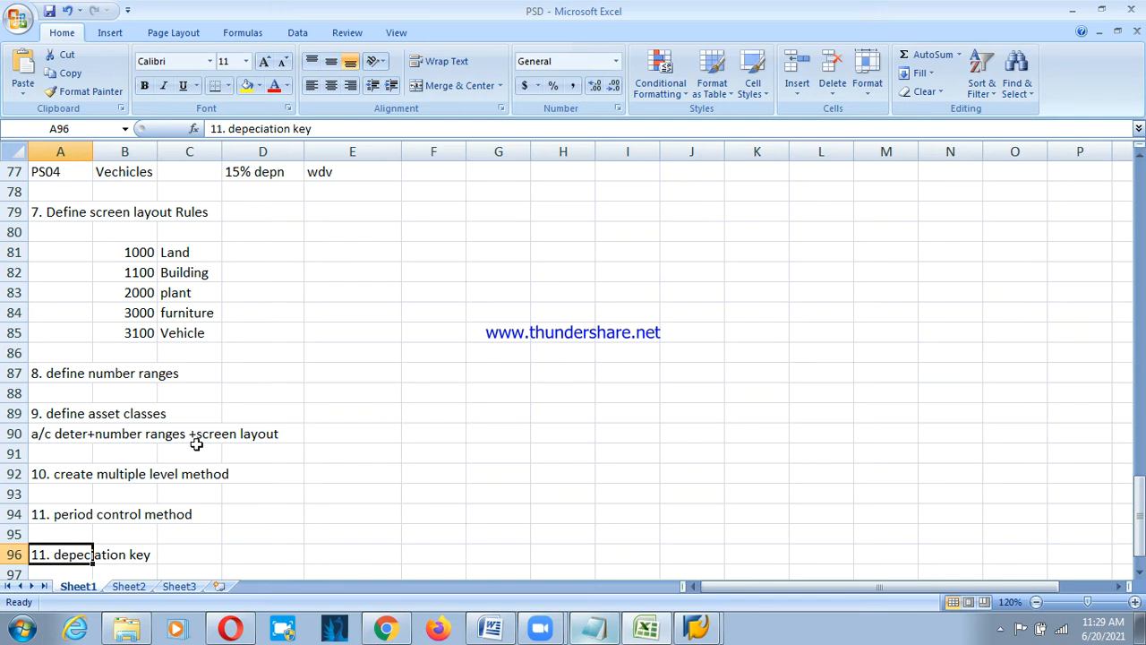
key(F2)
key(Home)
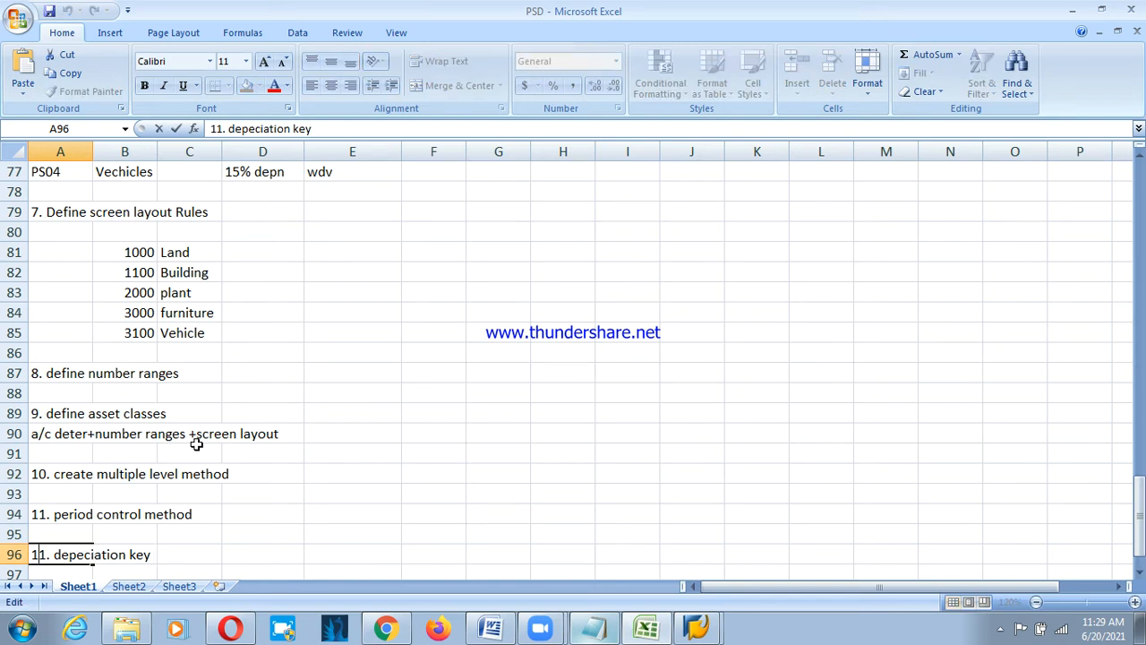
key(Delete)
text(2)
key(Return)
key(Return)
Clear the stray entry in A98 and enter '13. assign depreciation key into asset classes' in A99.
text(13.)
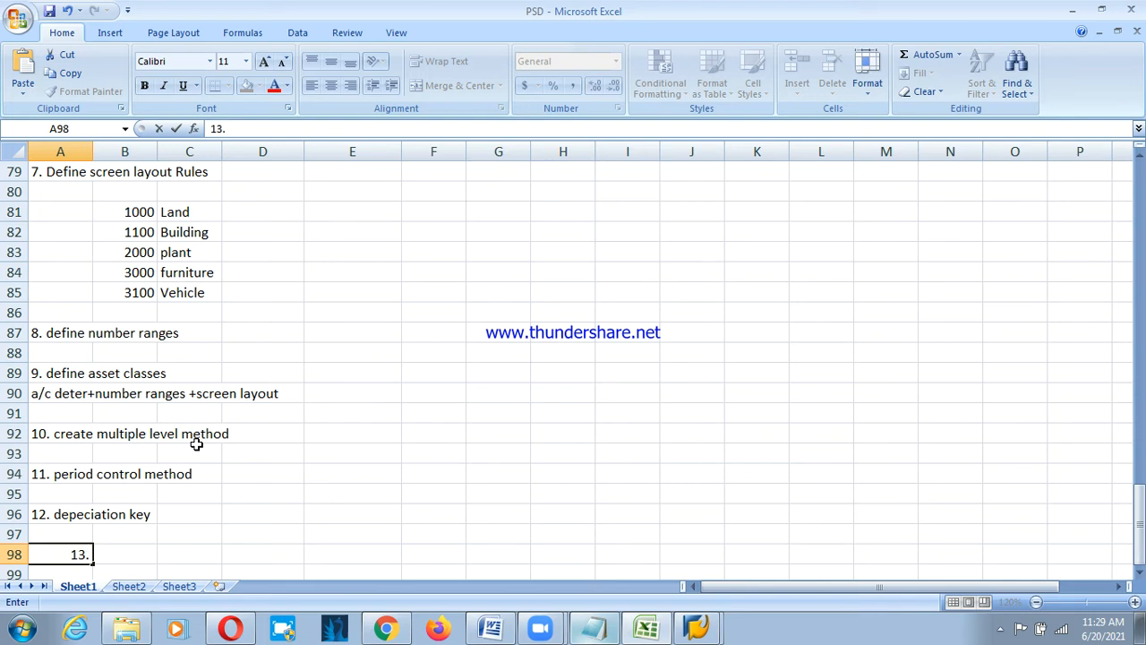
text( depre)
text(ciation)
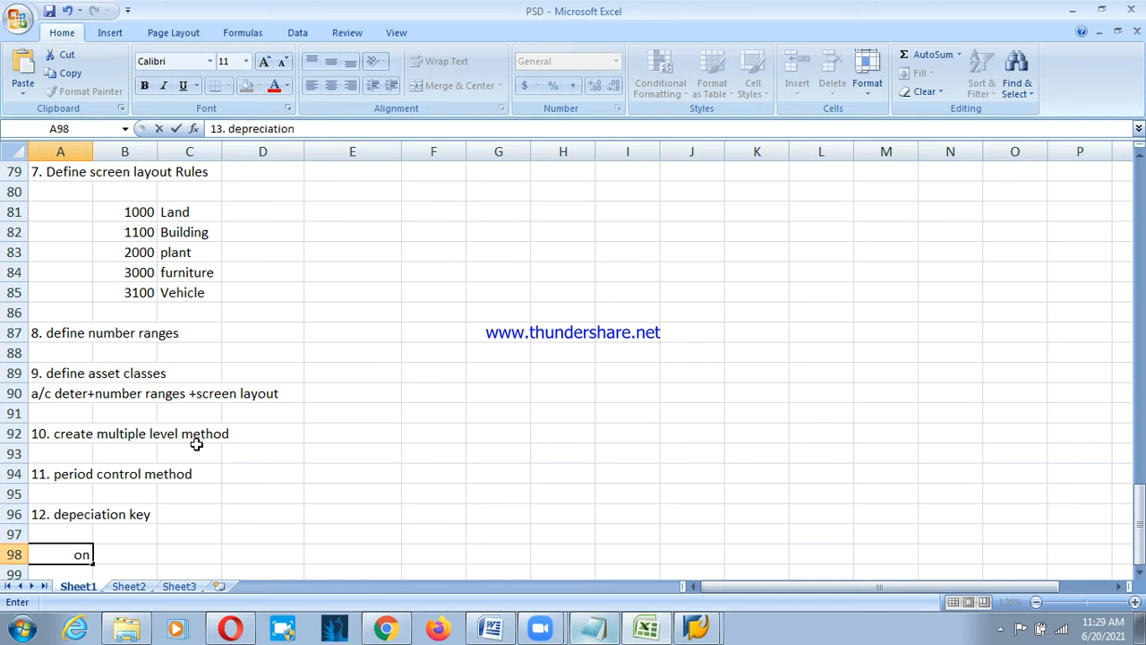
key(Escape)
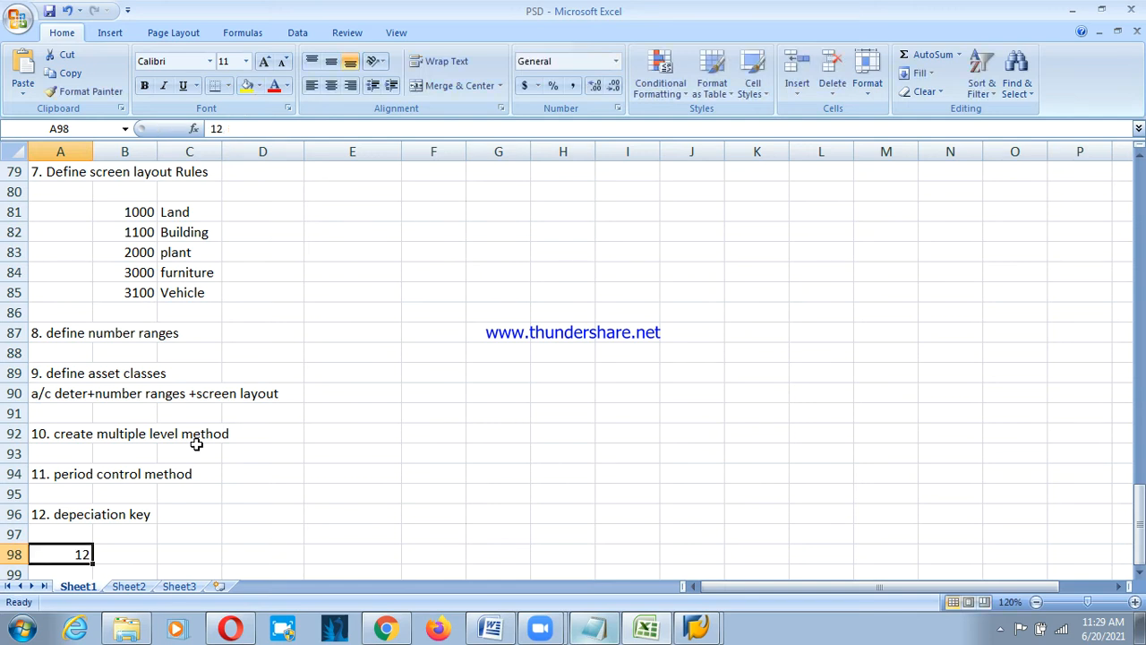
key(Delete)
key(Down)
text(1)
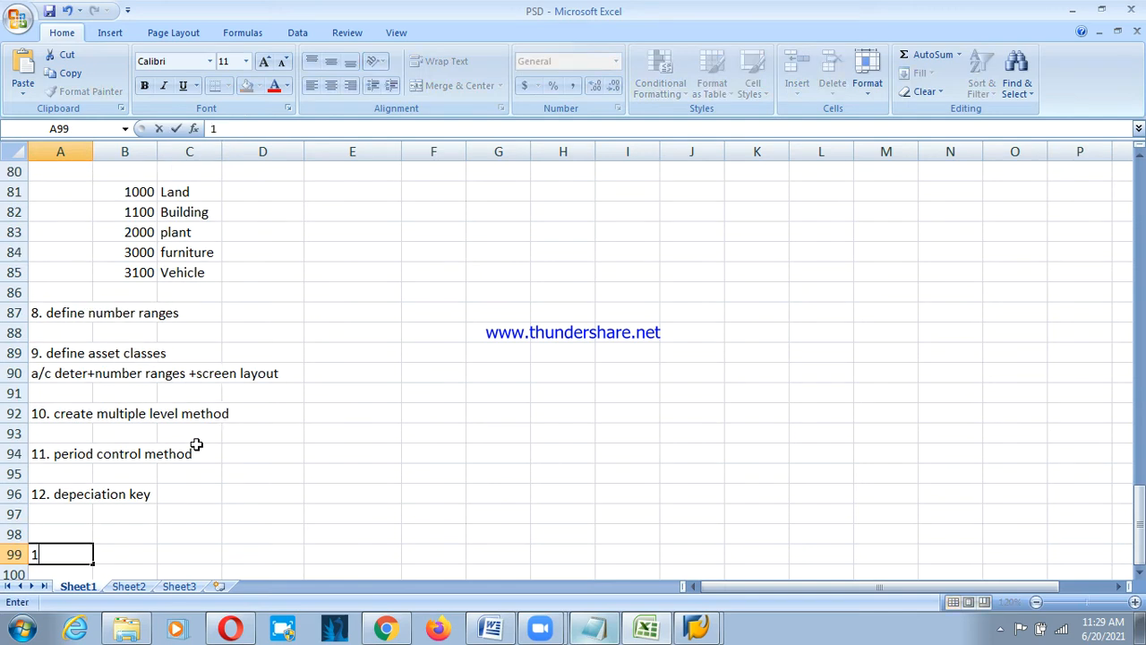
text(3. assing)
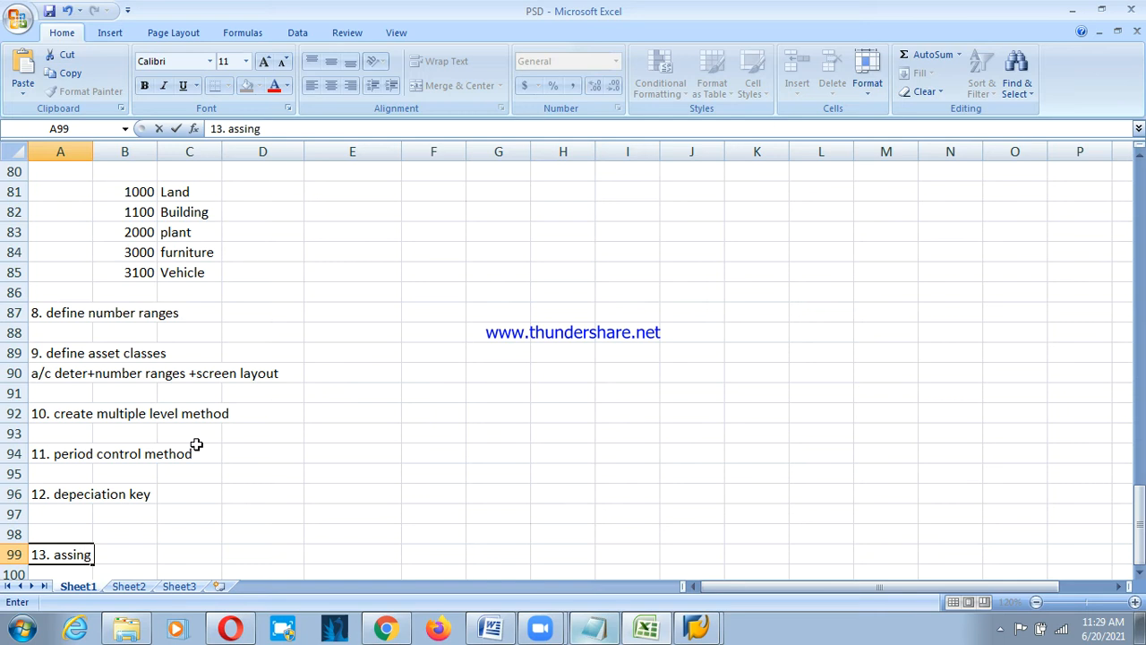
key(BackSpace)
text(g depreciatio)
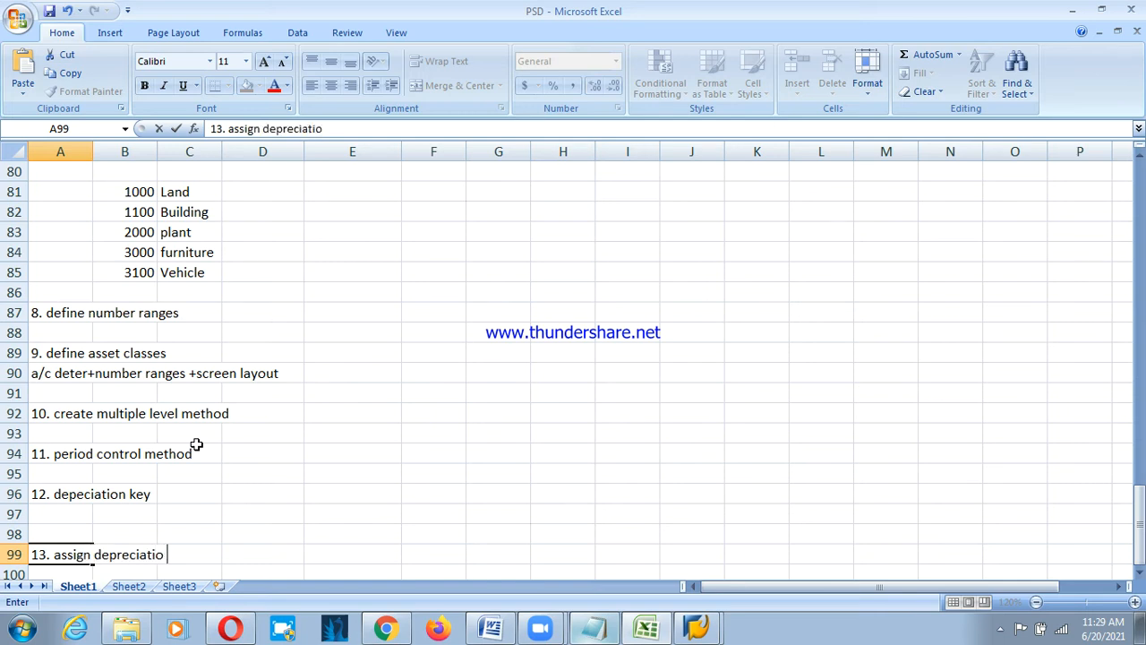
text(n key into asset a)
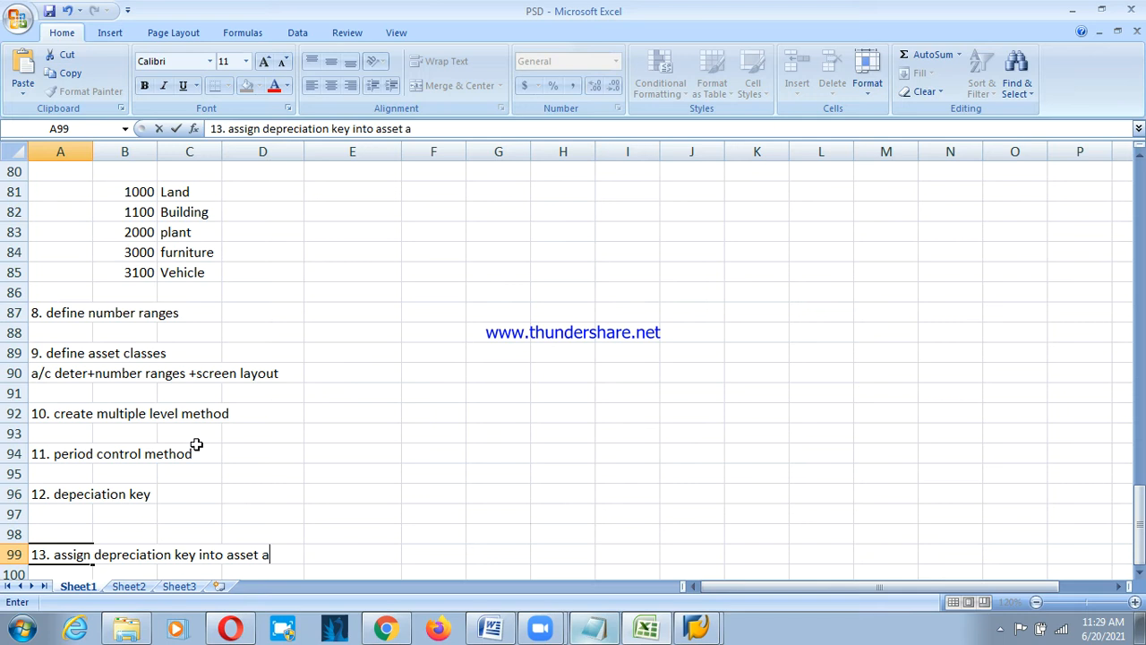
key(BackSpace)
text(classes)
key(Return)
key(Return)
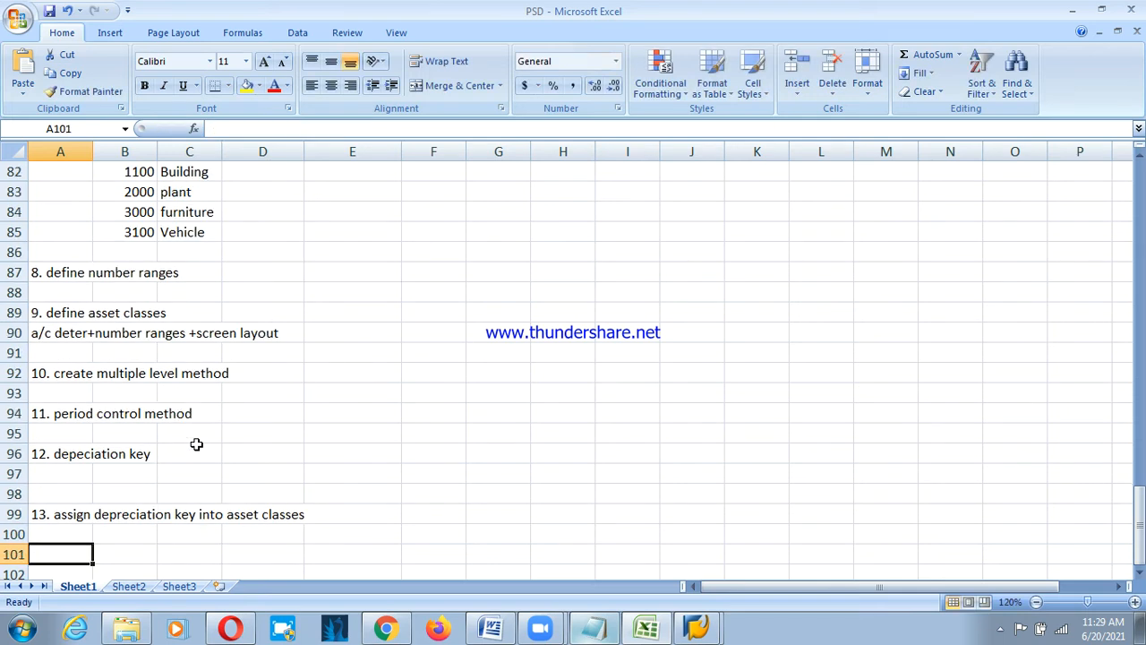
Review the step list and move down to row 101 to continue.
click(63, 469)
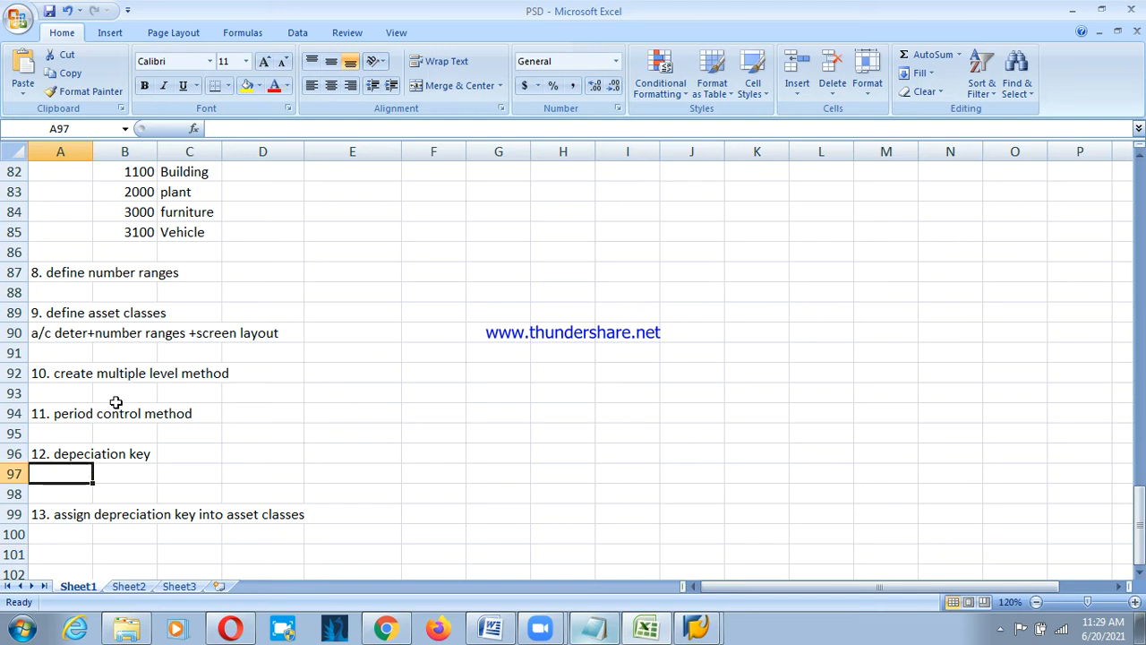
click(132, 315)
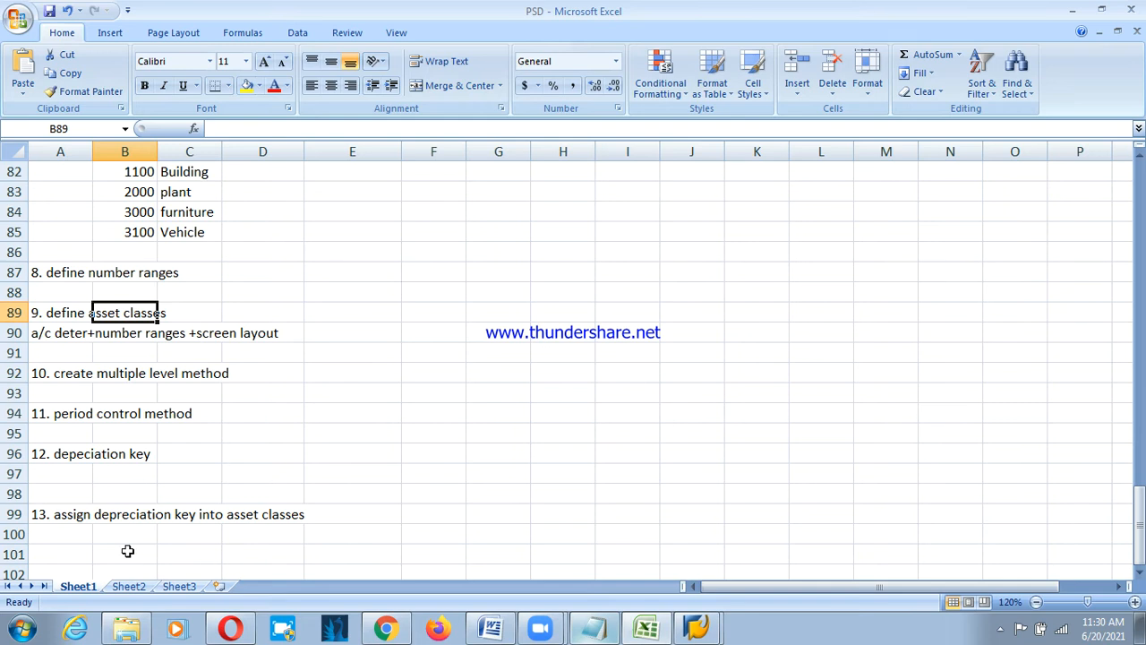
click(80, 518)
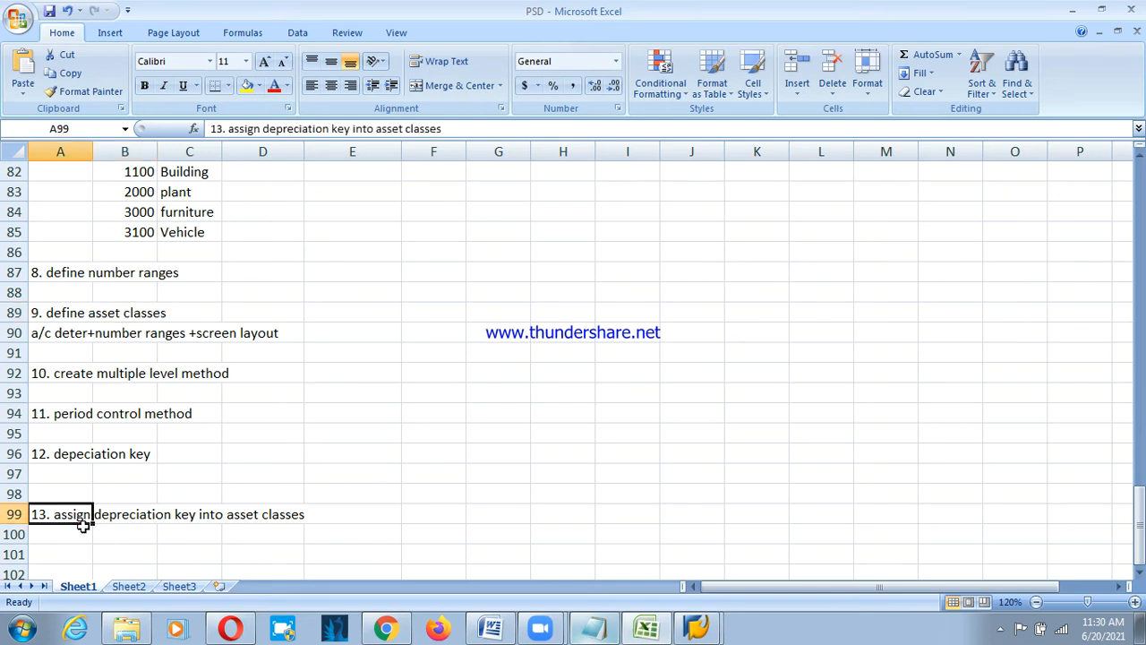
click(114, 454)
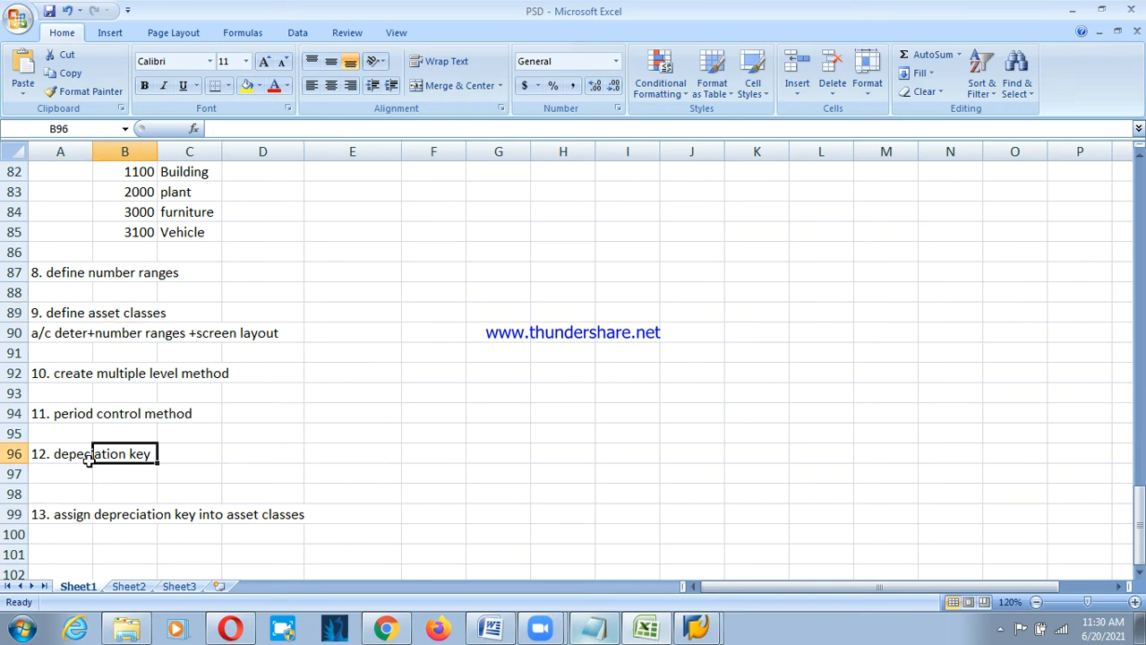
click(65, 328)
click(85, 313)
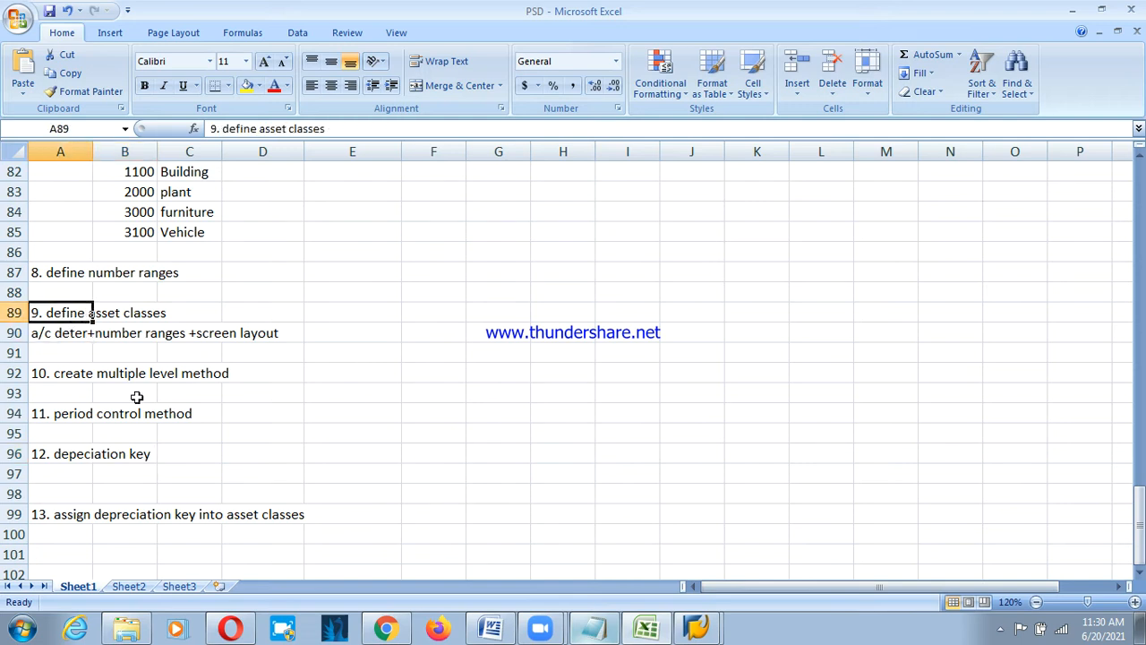
click(70, 555)
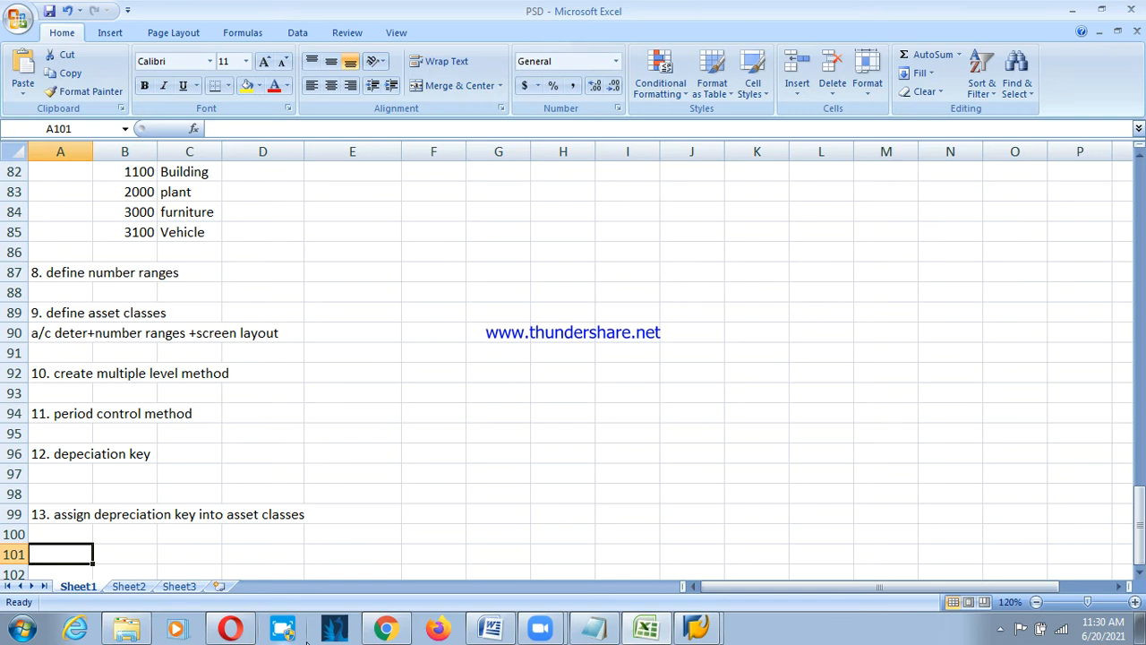
scroll(191, 537, down, 2)
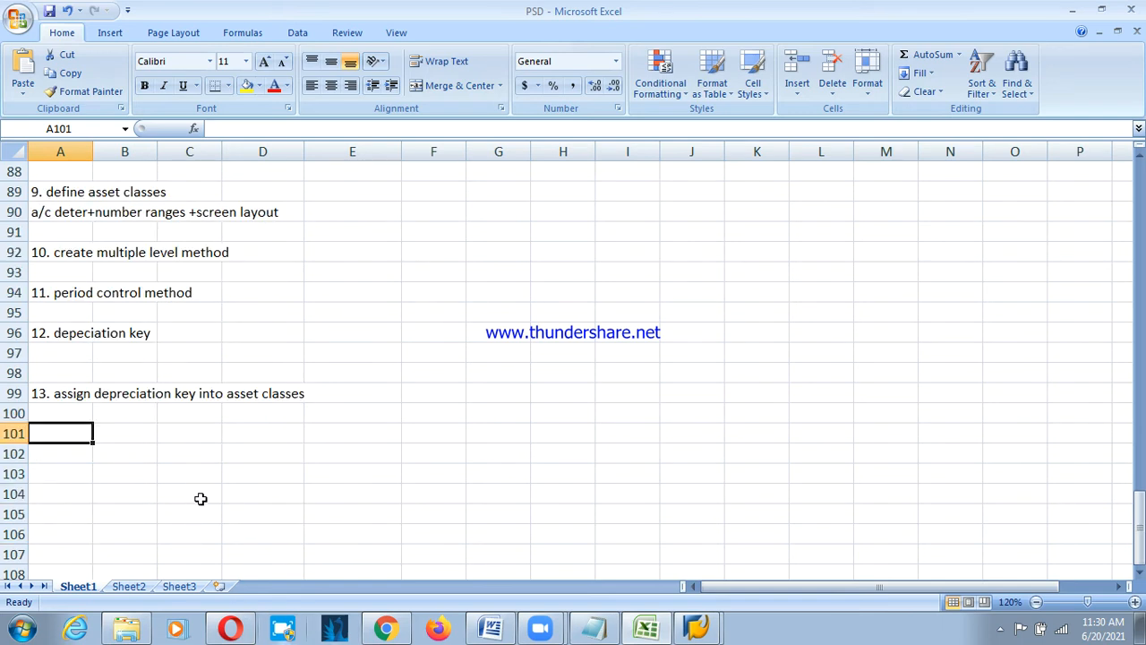
Enter '14. creation of GL' in A101.
text(14.)
key(BackSpace)
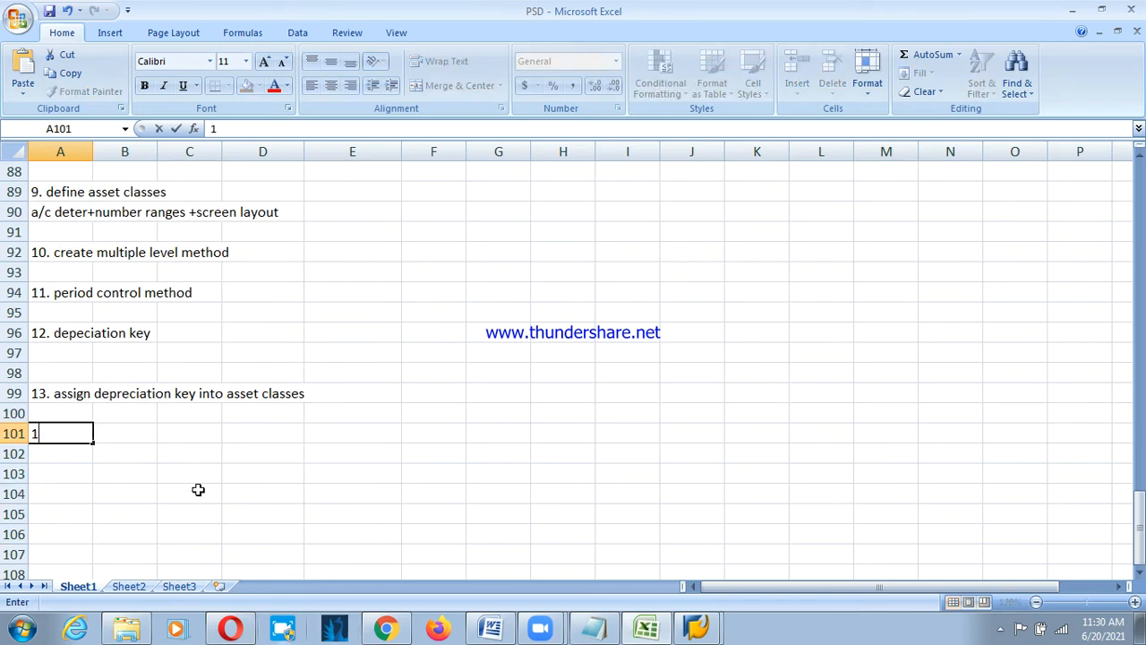
text(4. creation of GL)
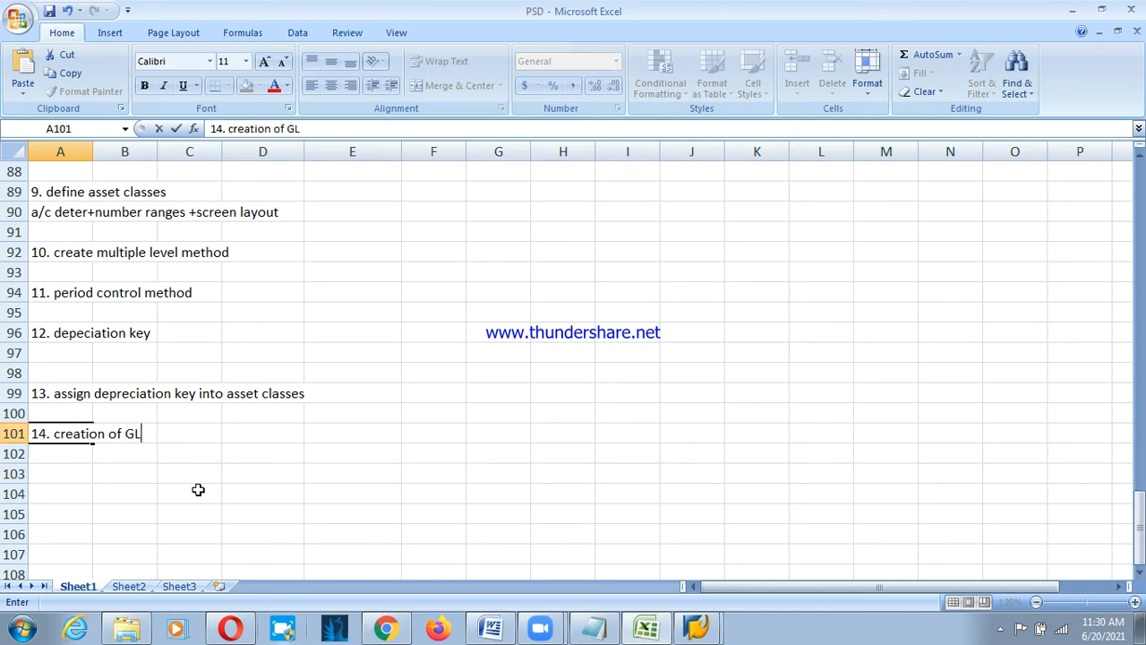
key(Return)
Enter '15. integration with GL' in A103.
key(Return)
text(15)
key(Return)
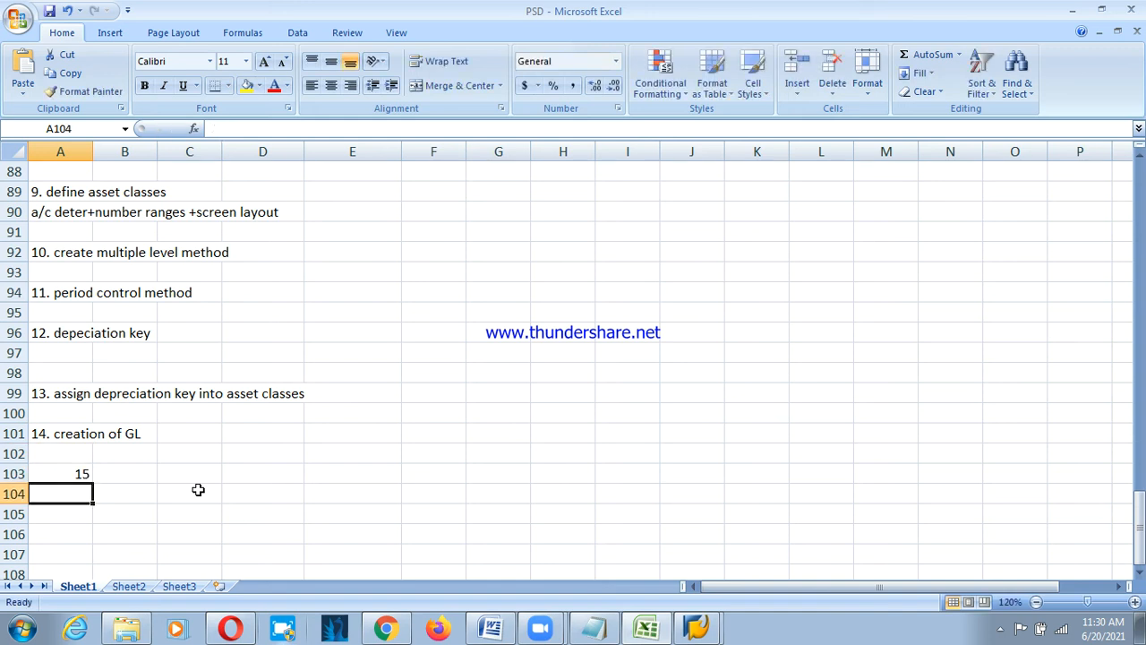
key(Up)
key(Delete)
text(5)
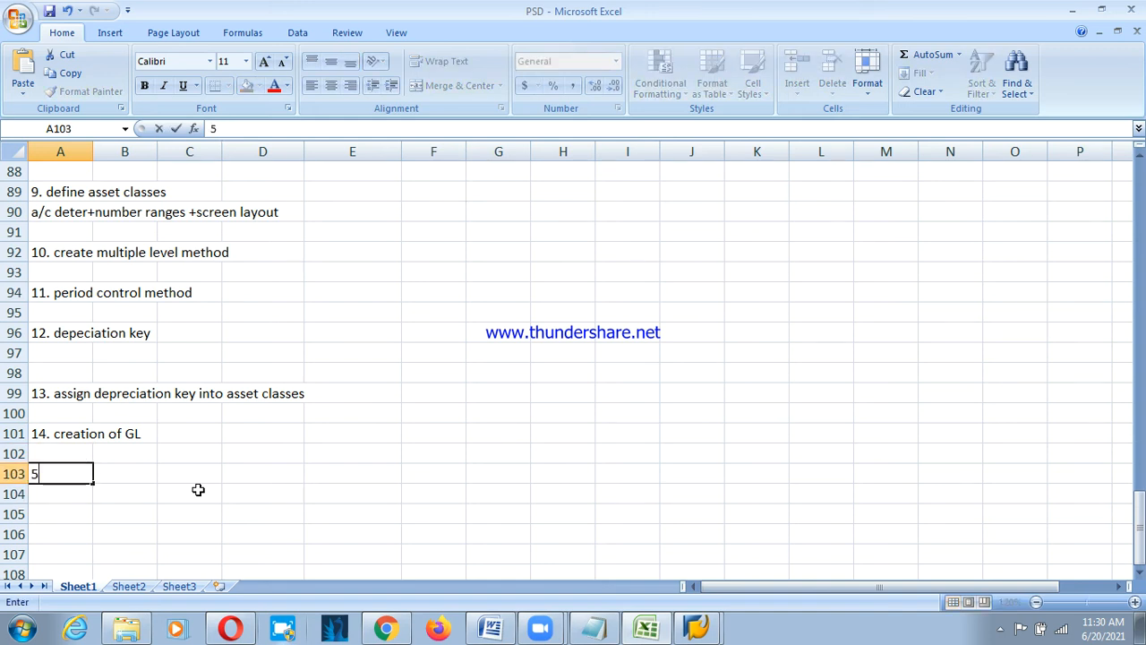
key(BackSpace)
text(15. inte)
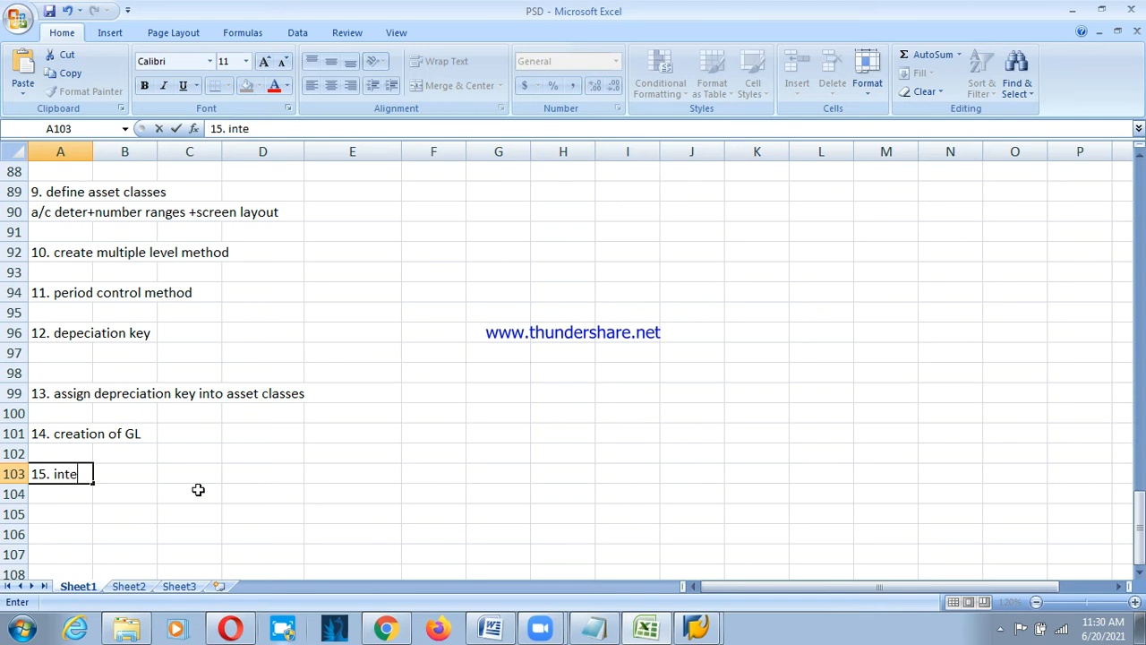
text(gration wi)
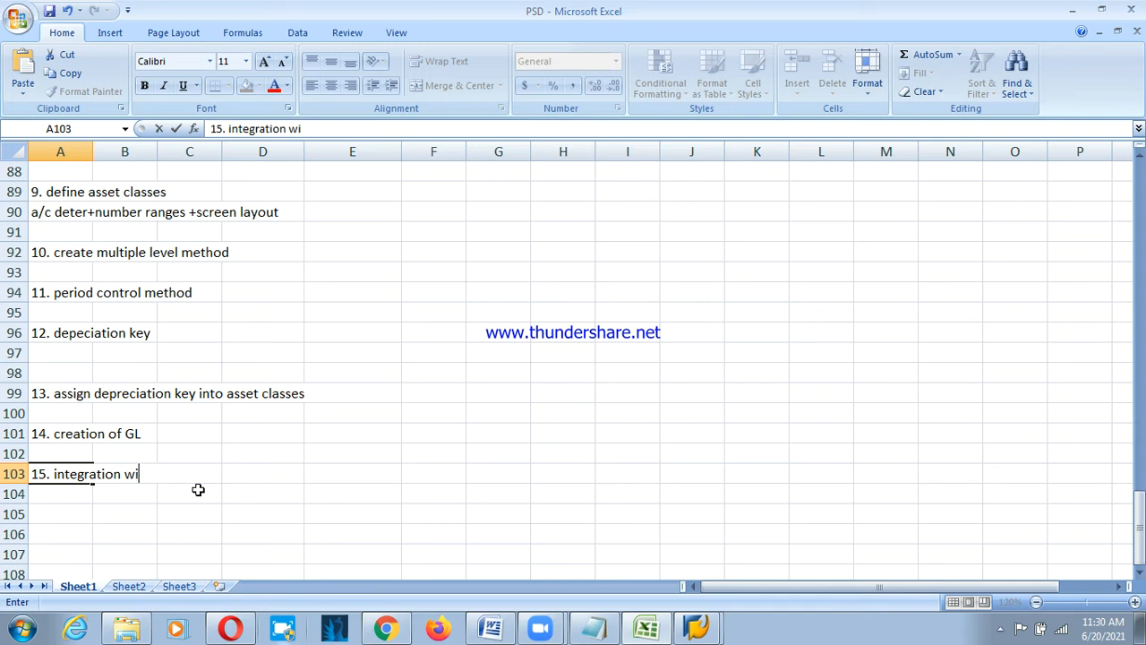
text(th GL)
key(Return)
key(Return)
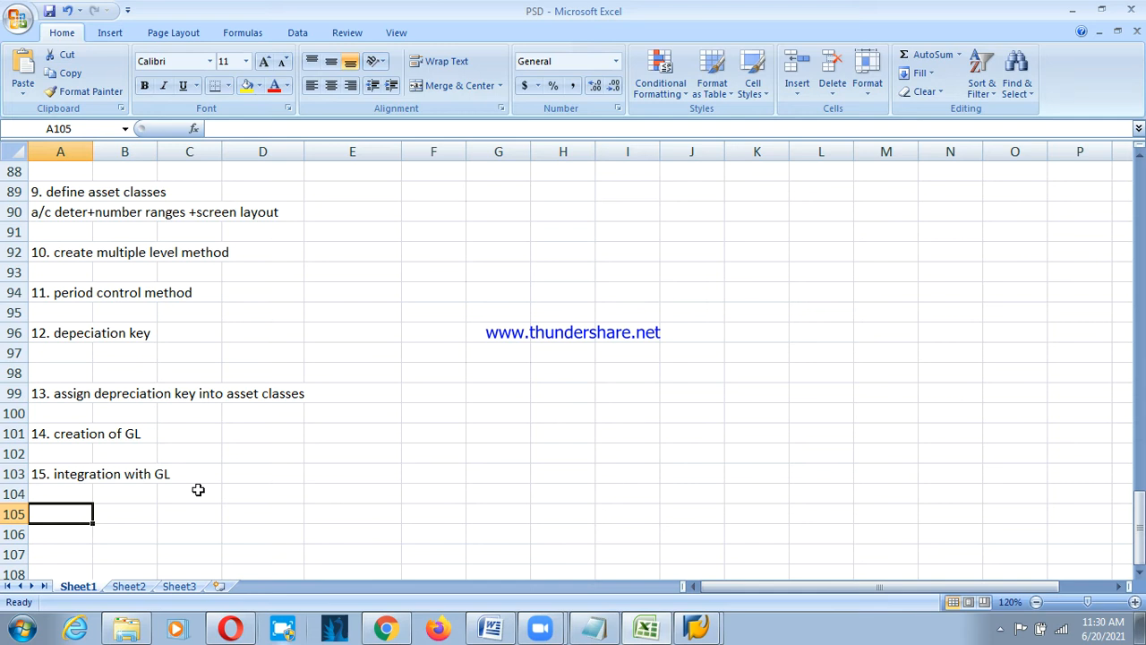
Add a bold 'End User's Activities' heading below the step list.
text(End USer)
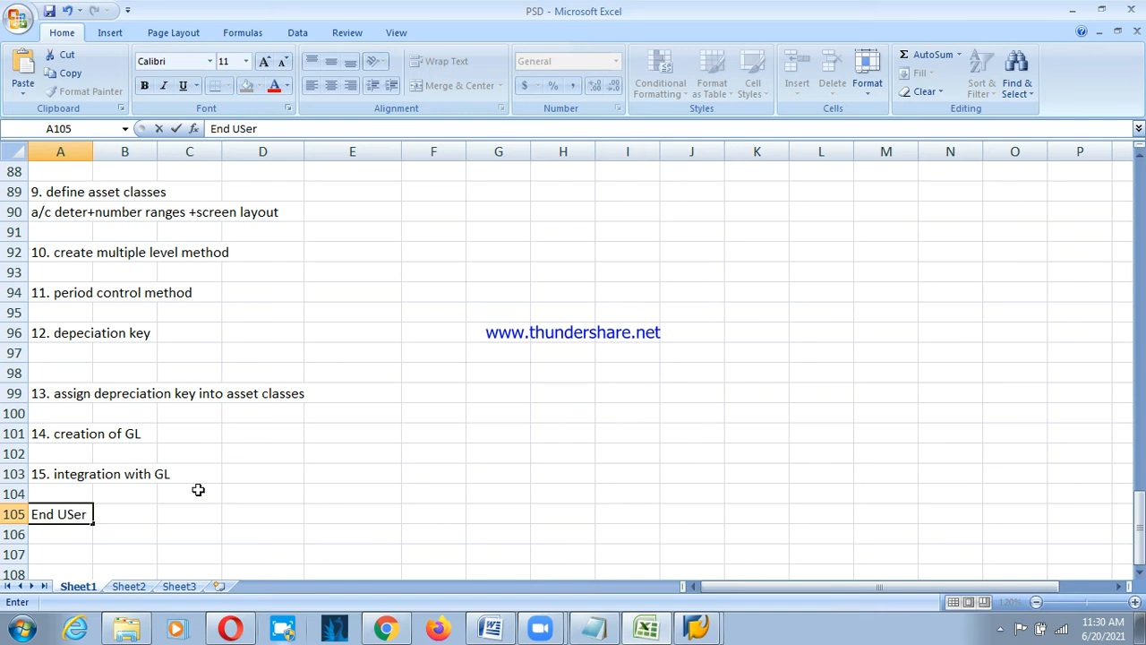
key(BackSpace)
key(BackSpace)
key(BackSpace)
text(ser's Activity)
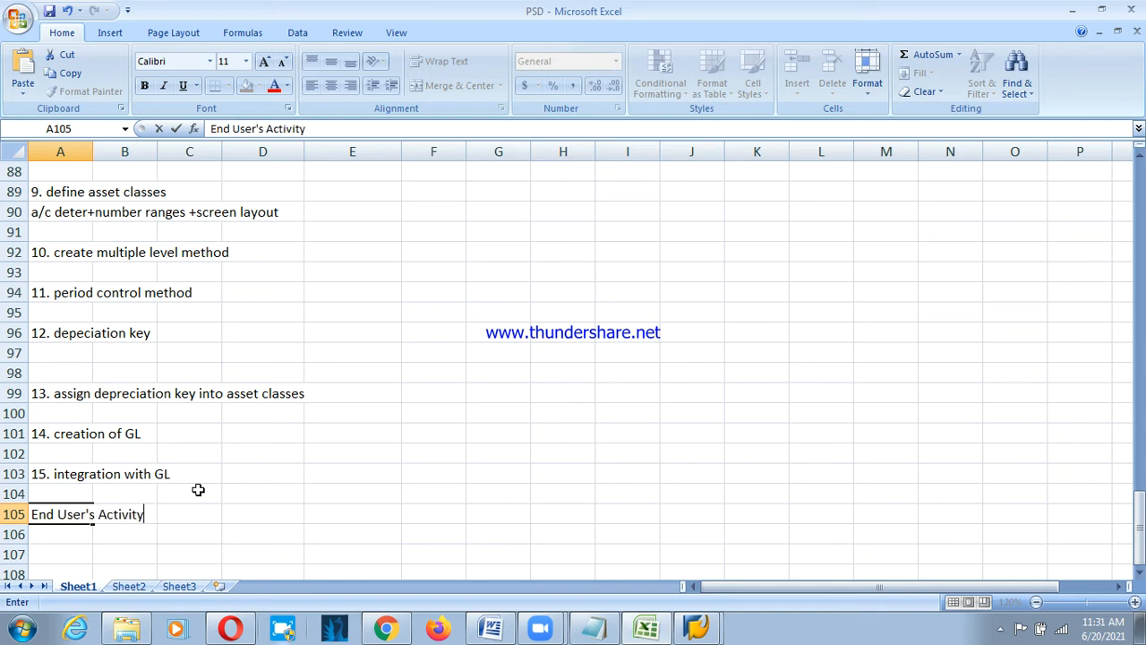
key(BackSpace)
text(ies)
key(Return)
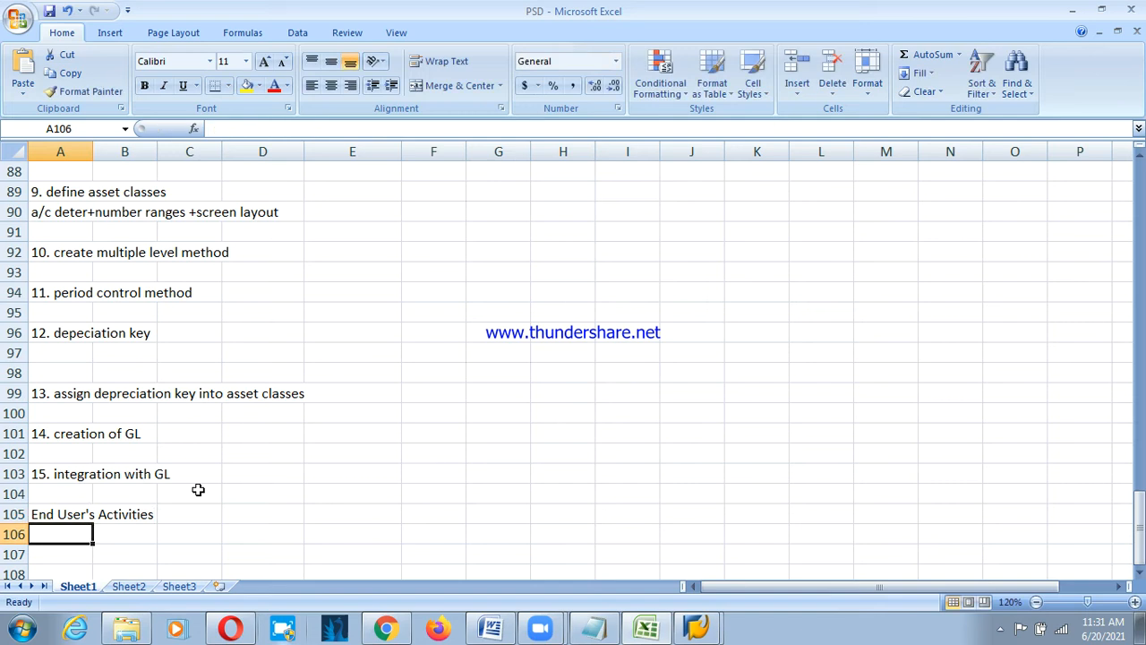
key(Up)
key(ctrl+b)
key(Down)
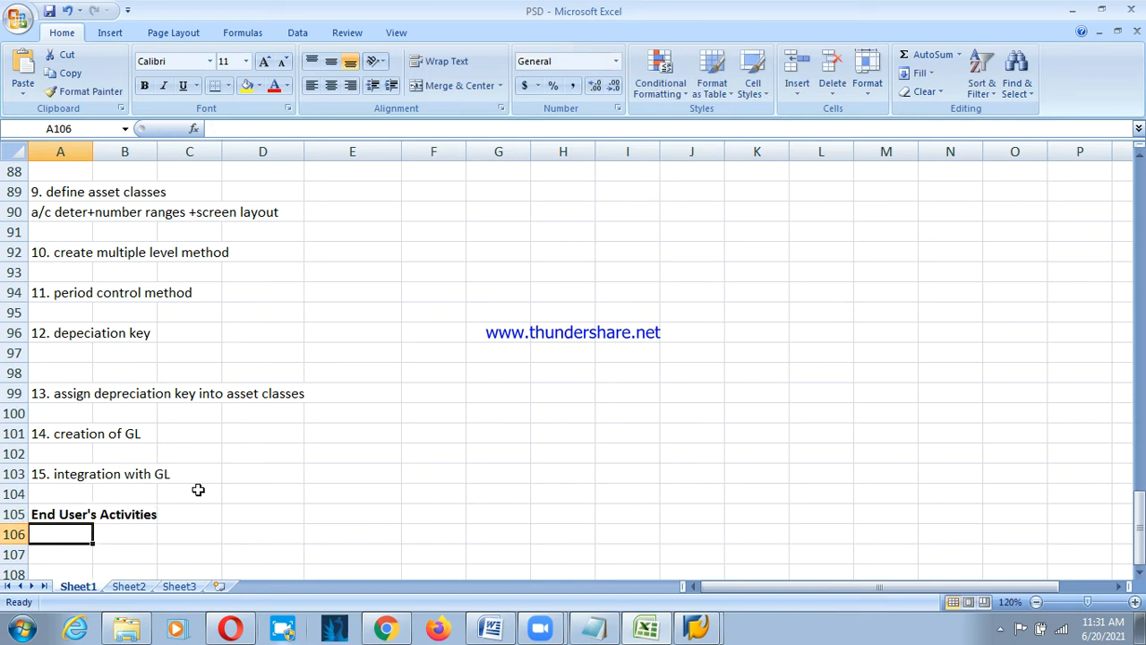
List '1. asset master', '2. postings' and '3. deprecation run' on alternate rows under the heading.
text(1.)
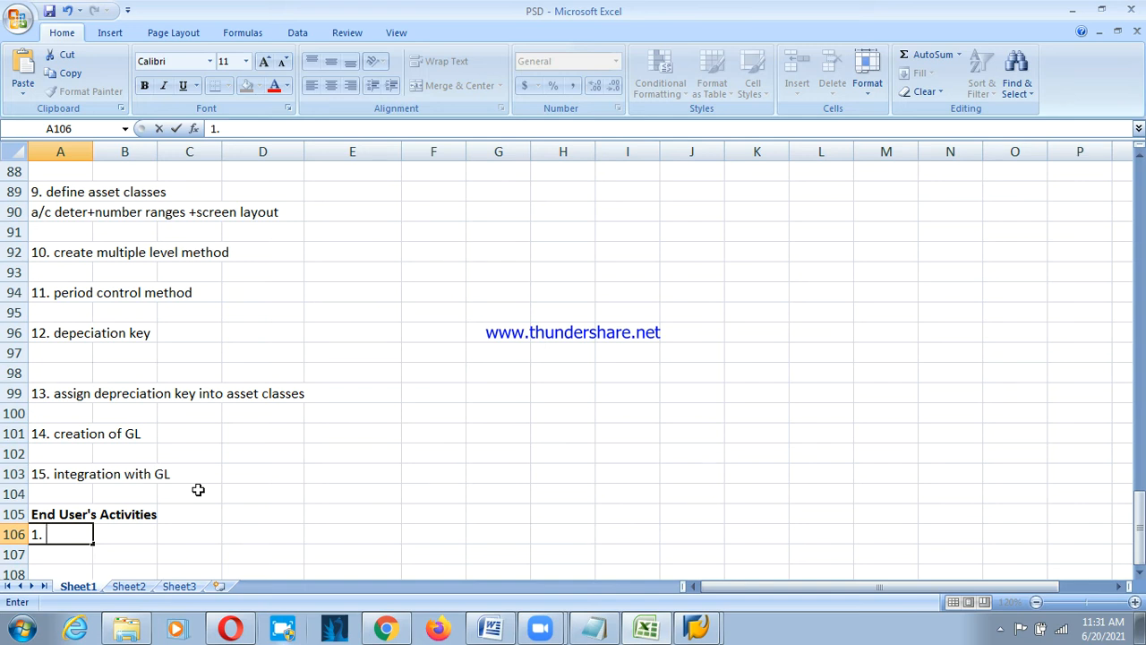
text(asset mester)
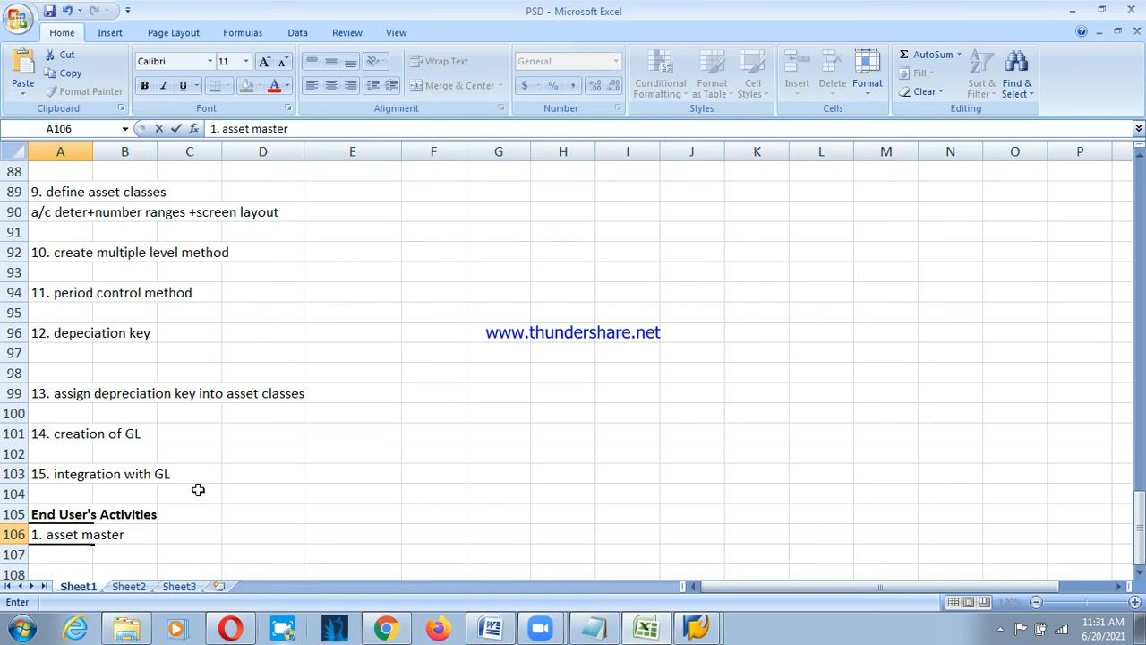
key(Return)
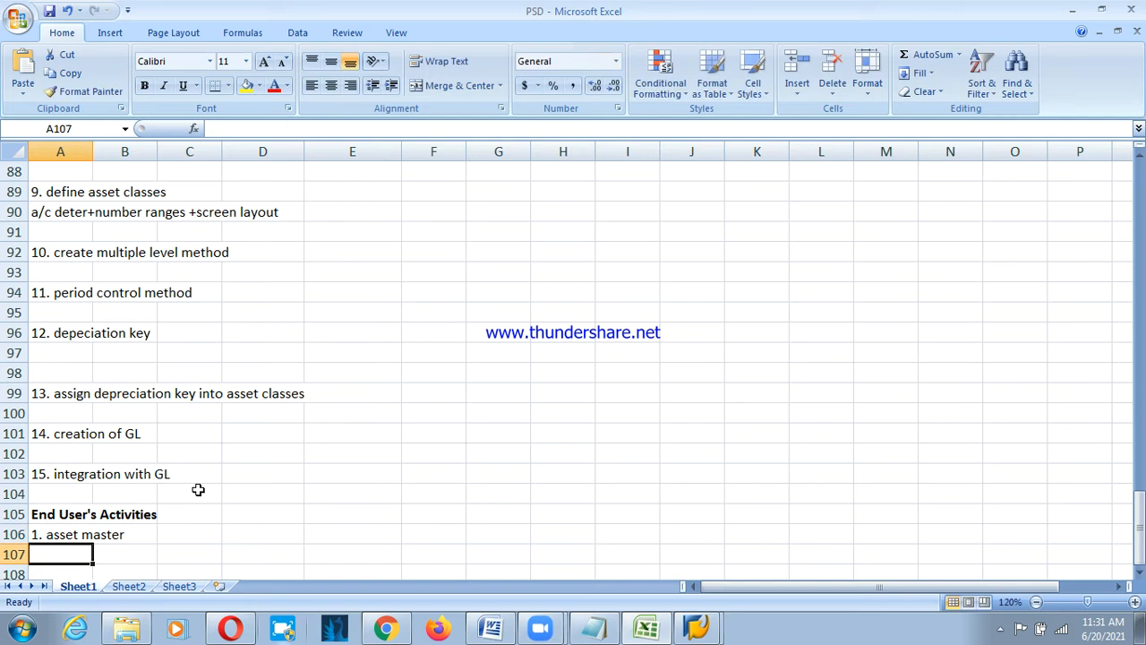
key(Return)
text(2. p)
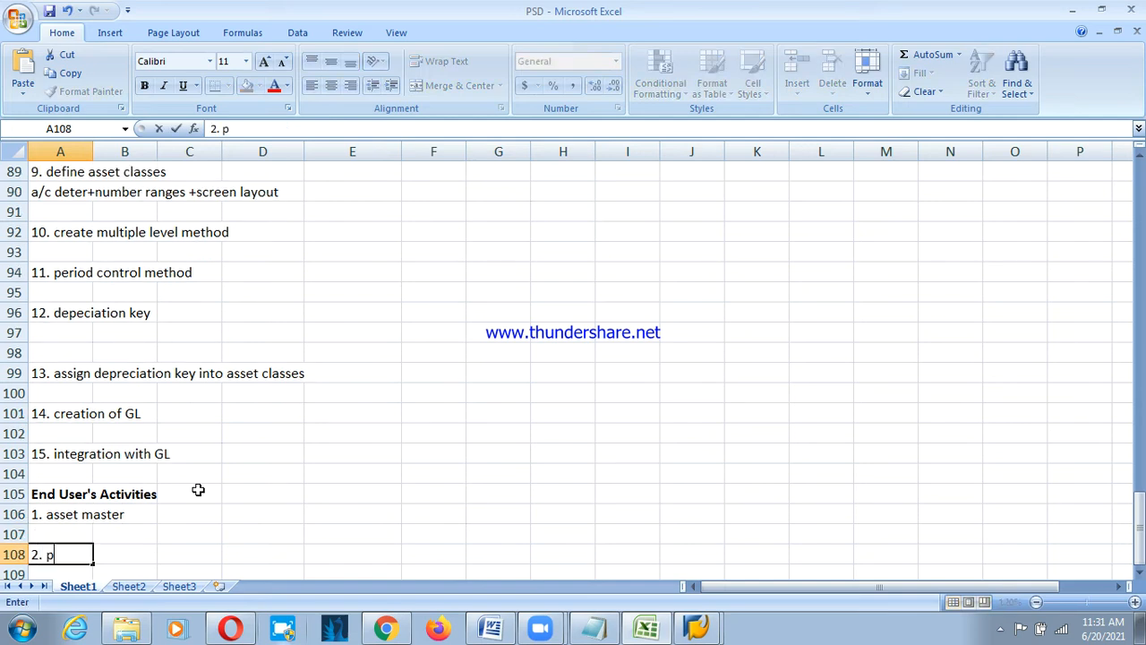
text(ostings)
key(Return)
key(Return)
text(3)
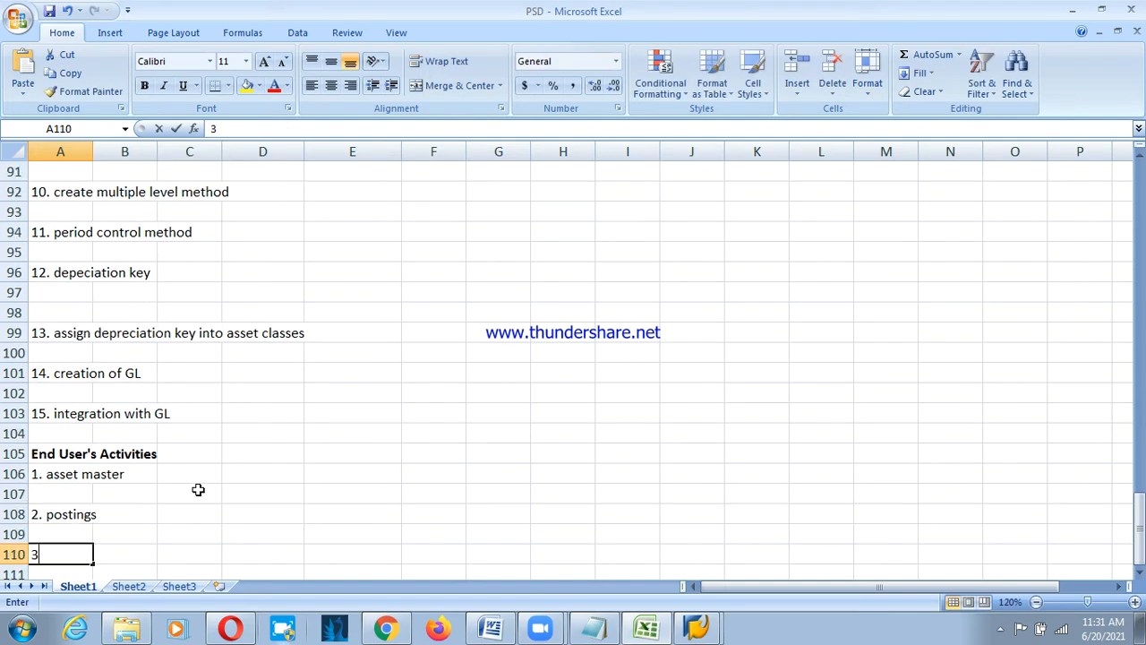
text(. ded)
key(BackSpace)
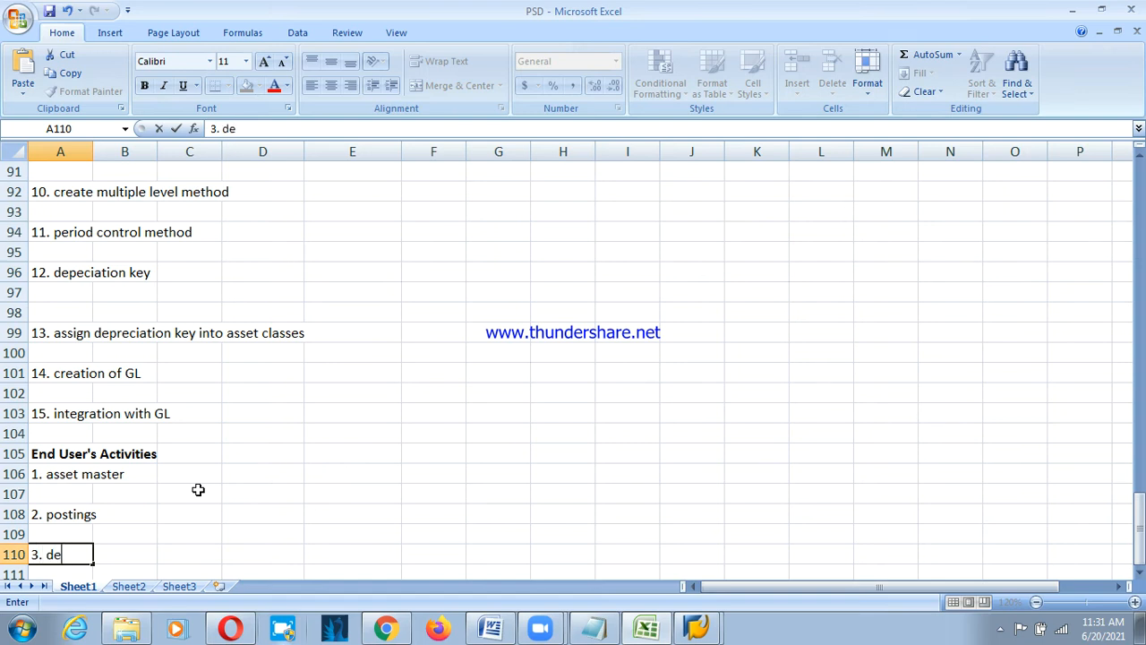
text(precation)
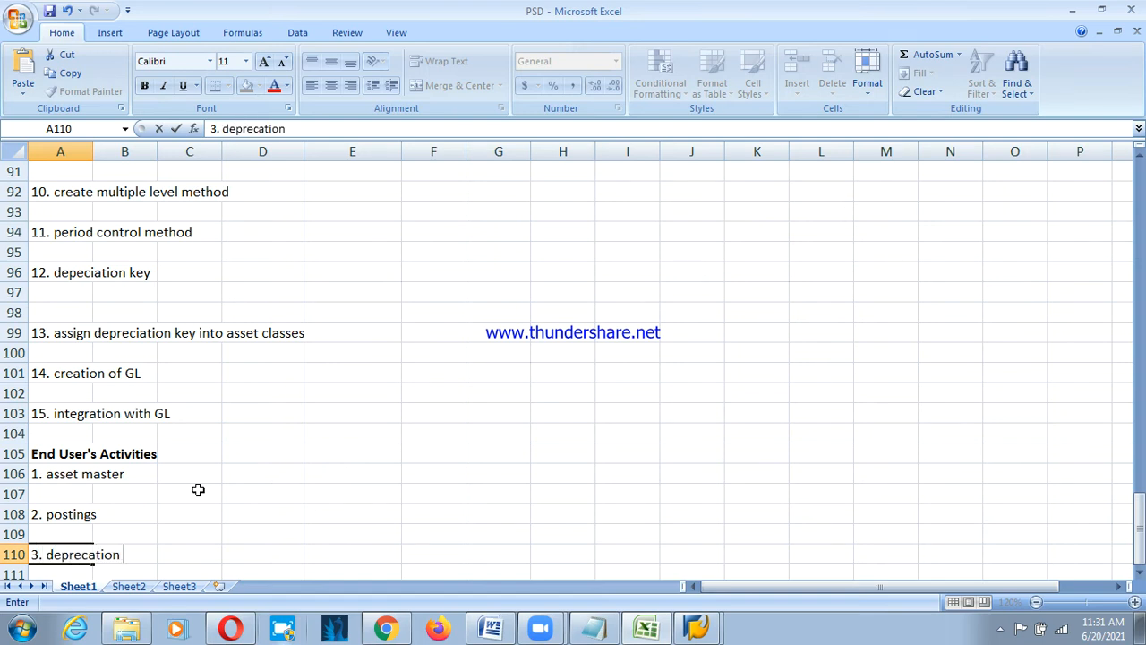
text( run)
key(Return)
key(Return)
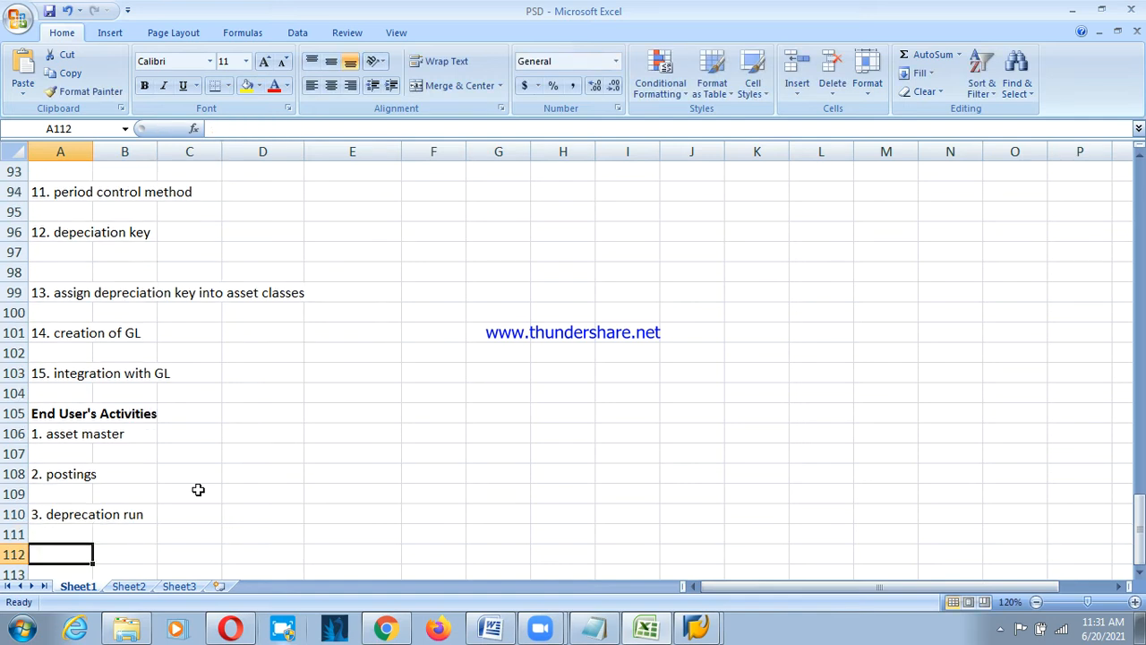
Rewrite item 3 as '3. asset explorer/view the depreciation'.
text(4. )
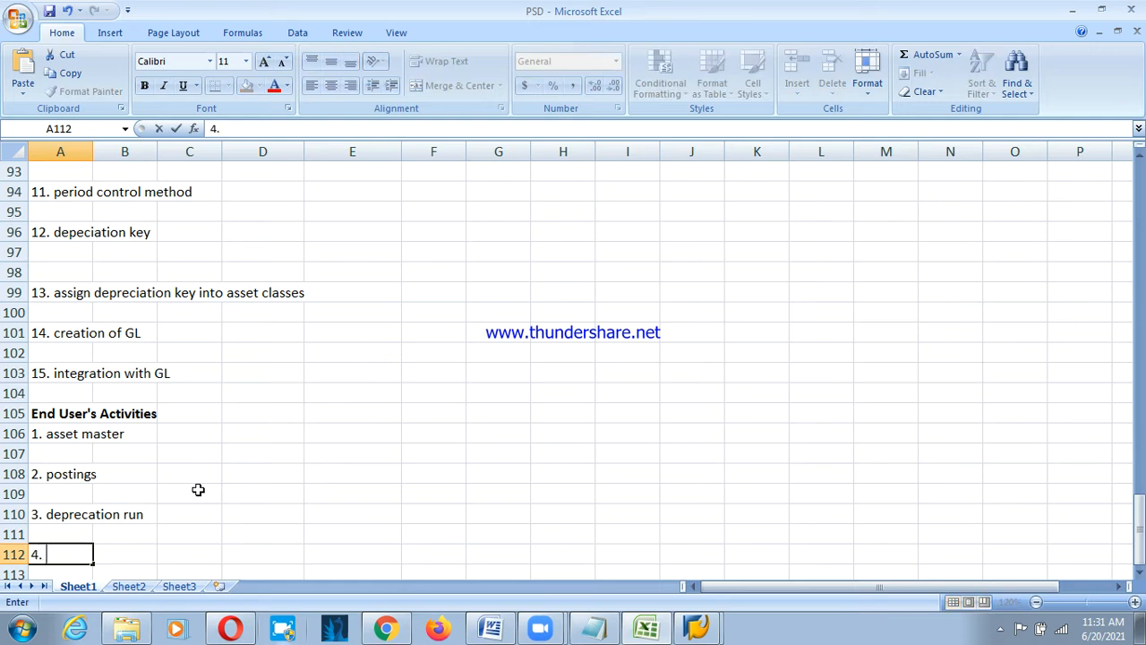
text(asset exp)
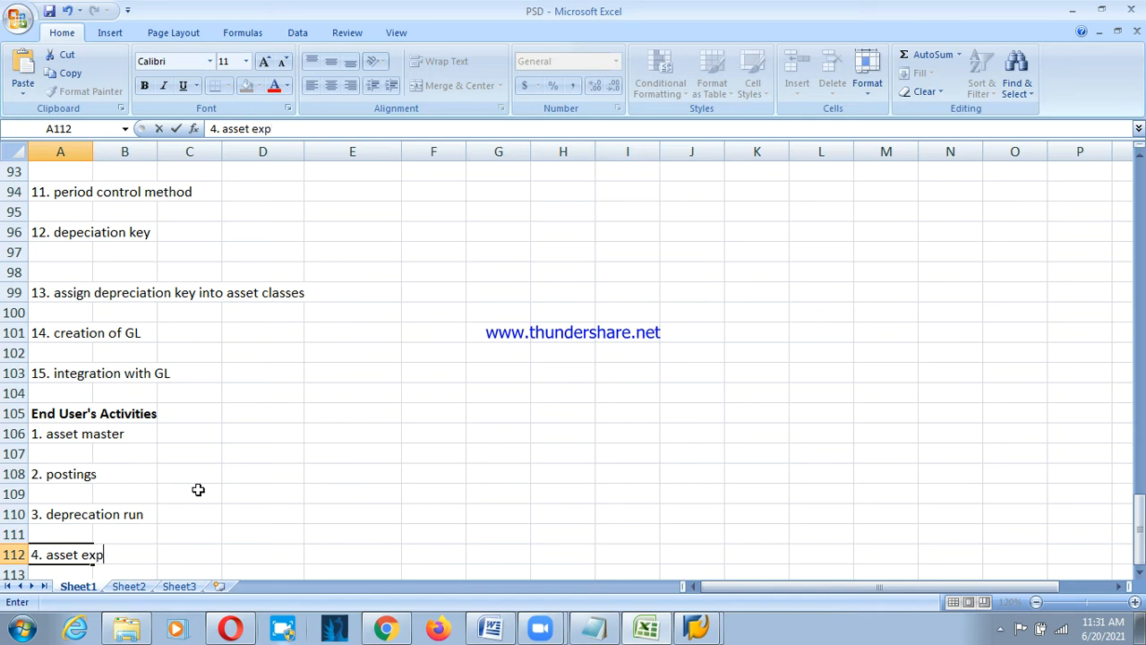
text(loere)
key(Up)
key(Up)
key(F2)
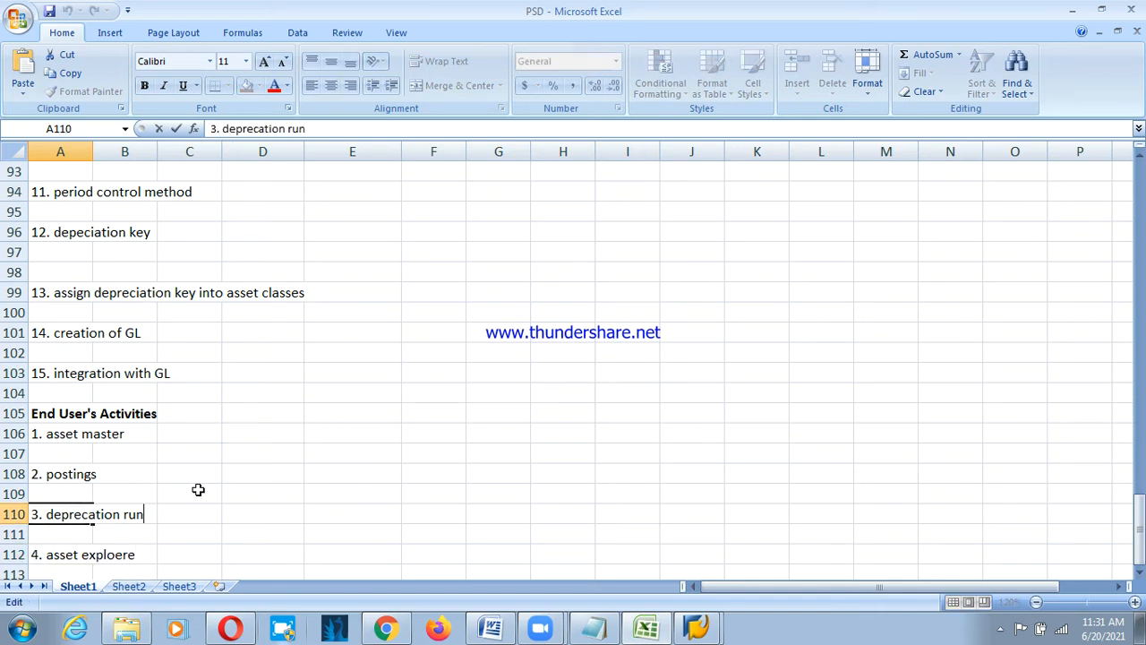
key(BackSpace)
key(BackSpace)
key(BackSpace)
key(BackSpace)
key(BackSpace)
key(BackSpace)
key(BackSpace)
key(BackSpace)
key(BackSpace)
key(BackSpace)
key(BackSpace)
key(BackSpace)
key(BackSpace)
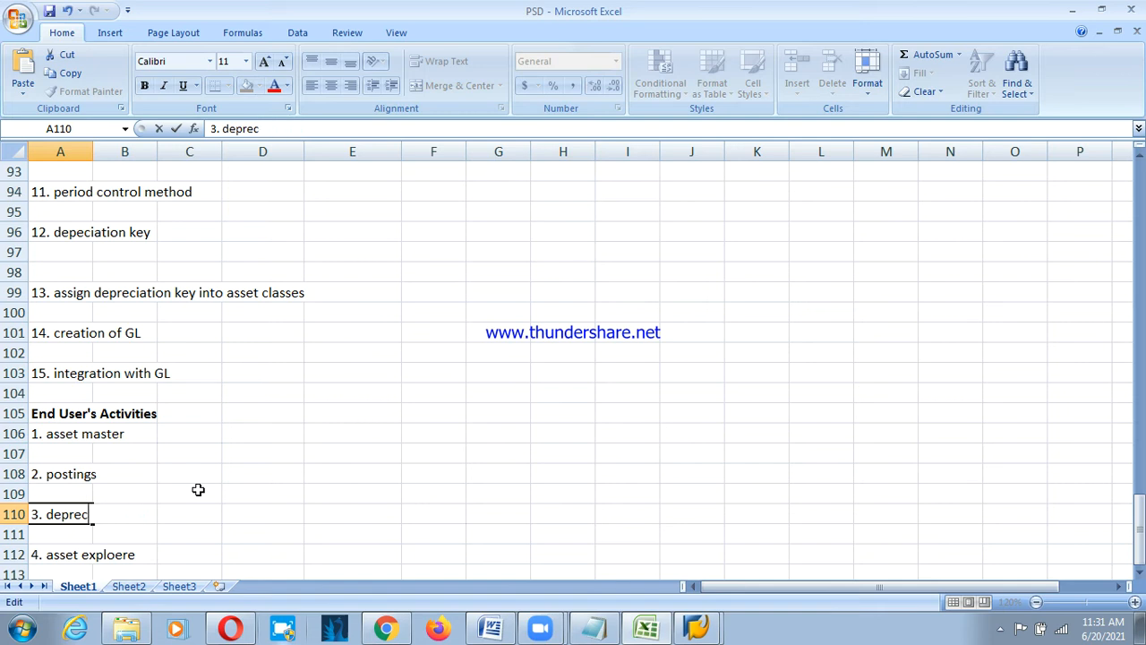
key(BackSpace)
key(BackSpace)
text(asset explore)
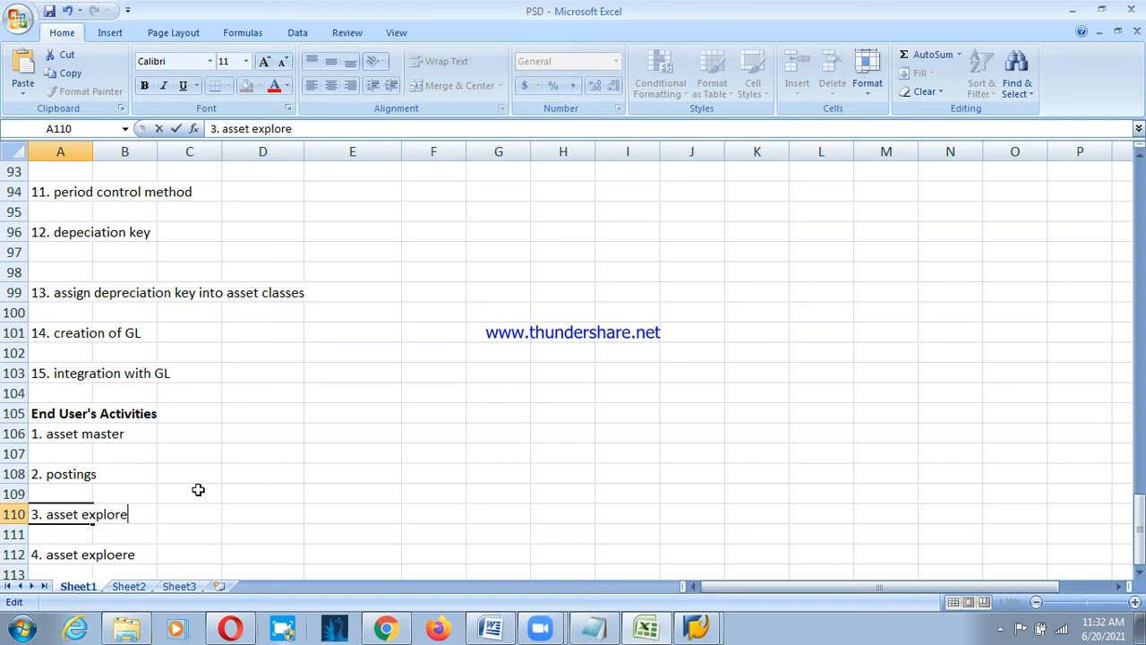
text(r/vieew)
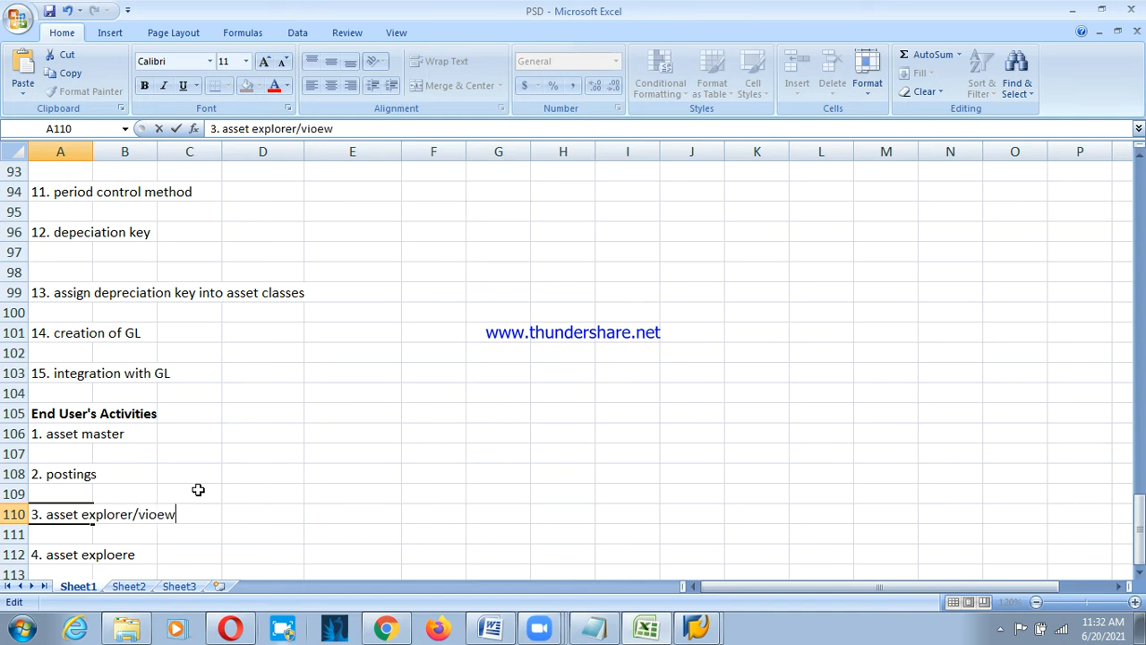
key(BackSpace)
key(BackSpace)
key(BackSpace)
text(w)
key(BackSpace)
text(ew the d)
text(epre)
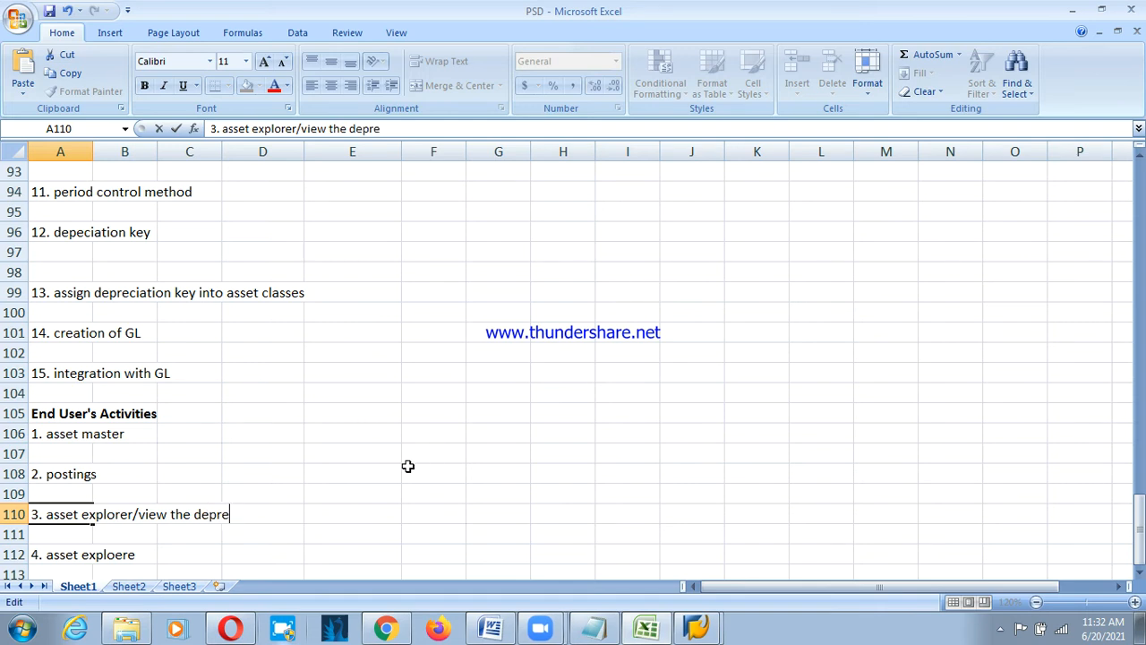
text(ciation)
key(Return)
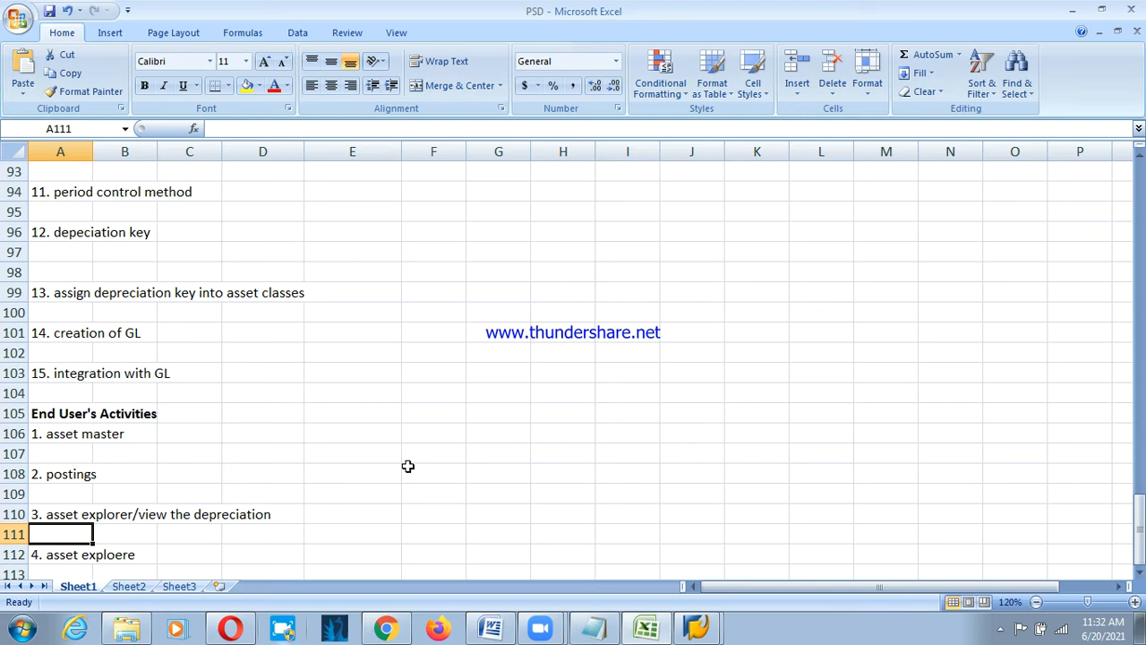
Rewrite item 4 as '4. run depreication'.
key(Down)
key(Down)
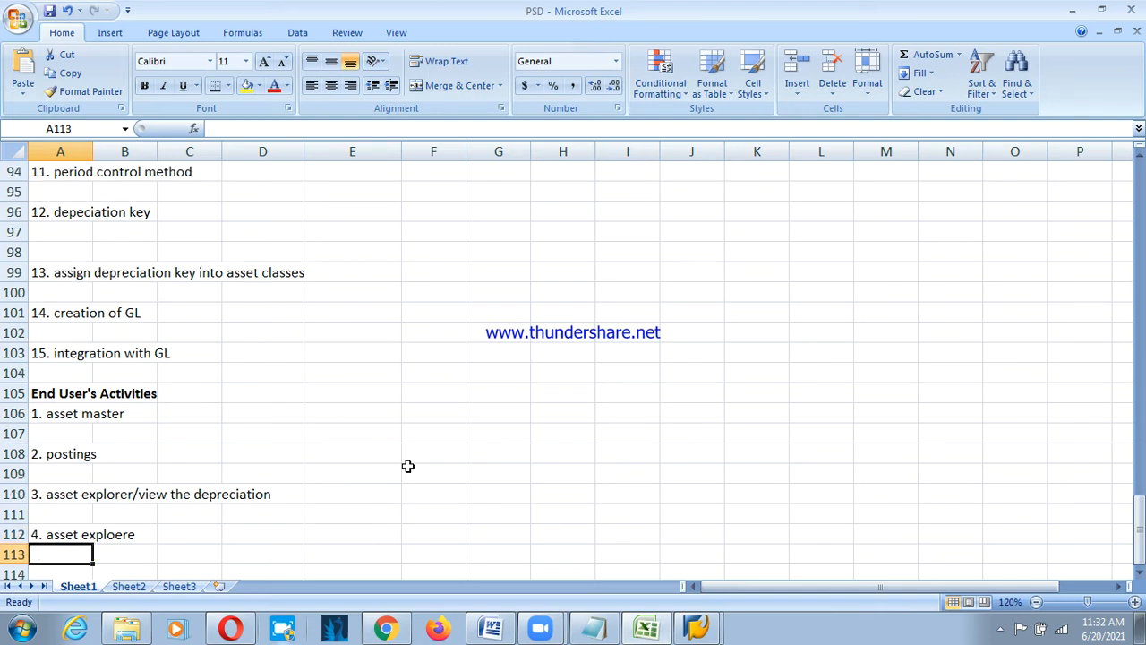
key(Up)
key(F2)
key(BackSpace)
key(BackSpace)
key(BackSpace)
key(BackSpace)
key(BackSpace)
key(BackSpace)
key(BackSpace)
key(BackSpace)
key(BackSpace)
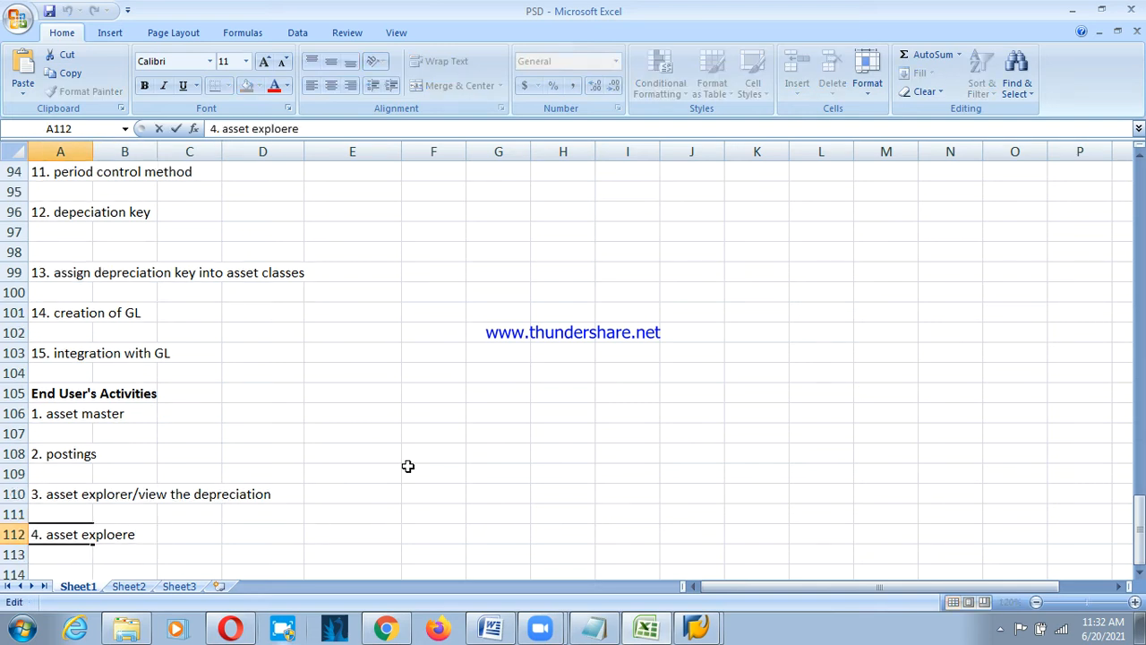
key(BackSpace)
key(BackSpace)
key(BackSpace)
key(BackSpace)
key(BackSpace)
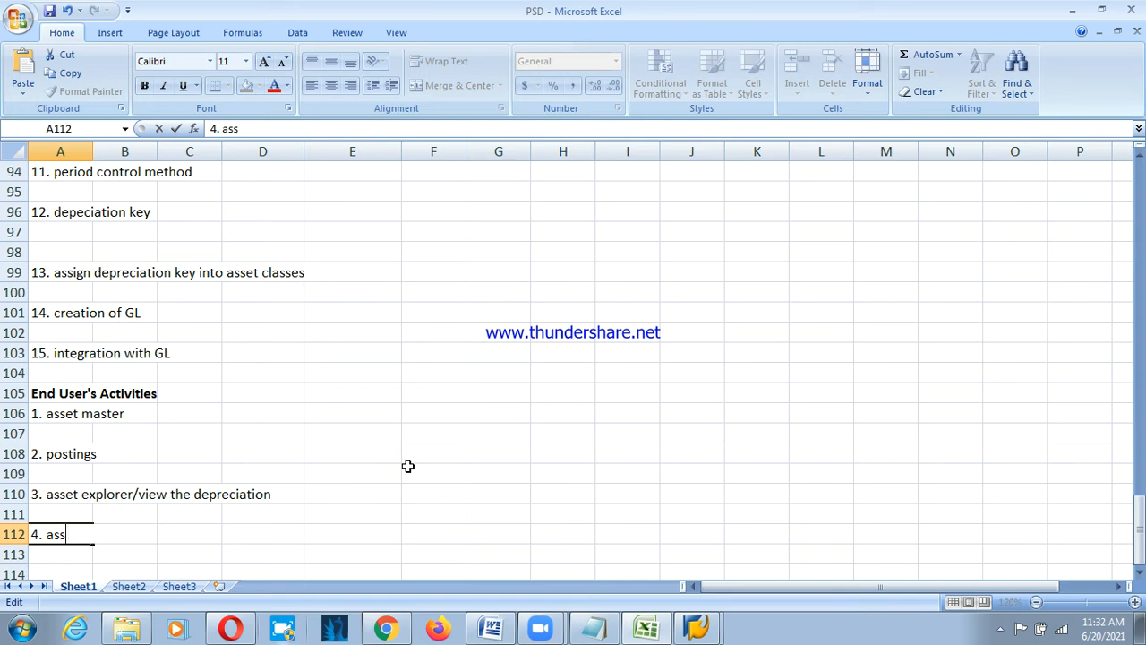
text(run depreication)
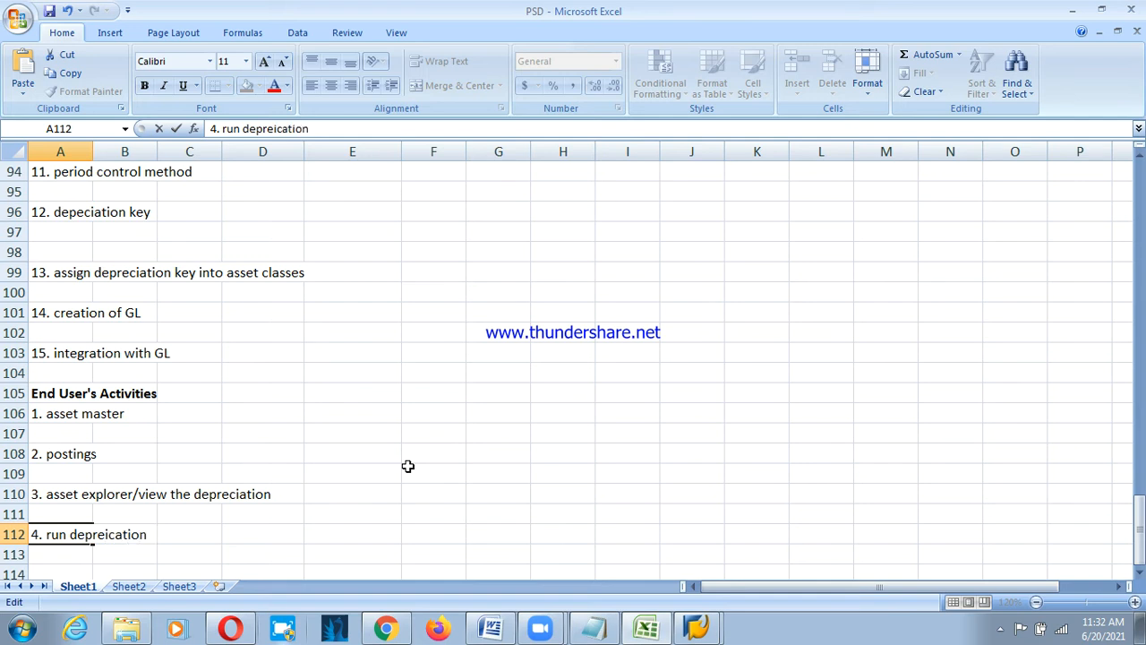
key(Return)
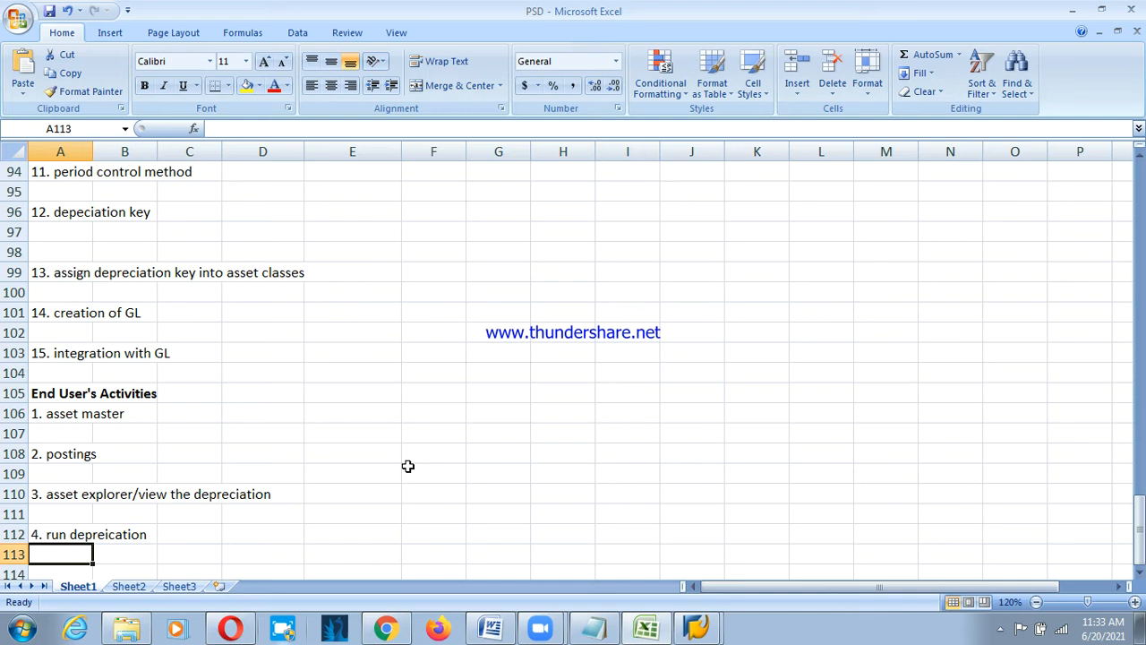
Select the ASSET ACCOUNTING heading cell, then return to SAP GUI's Display IMG.
scroll(408, 466, up, 18)
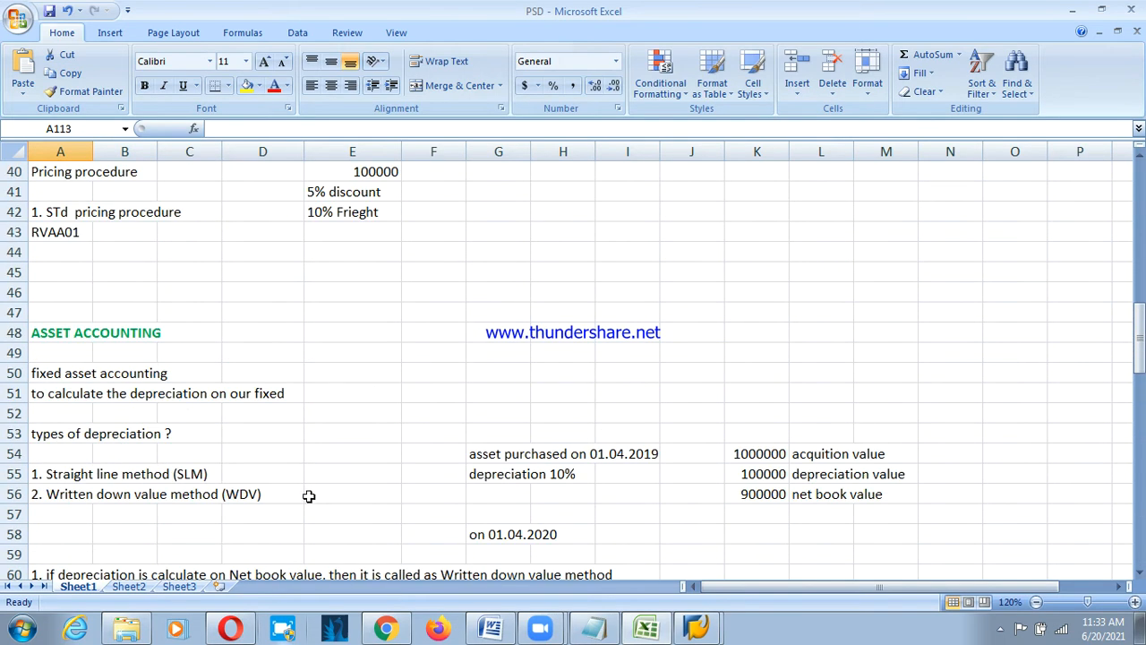
click(87, 333)
scroll(251, 394, down, 1)
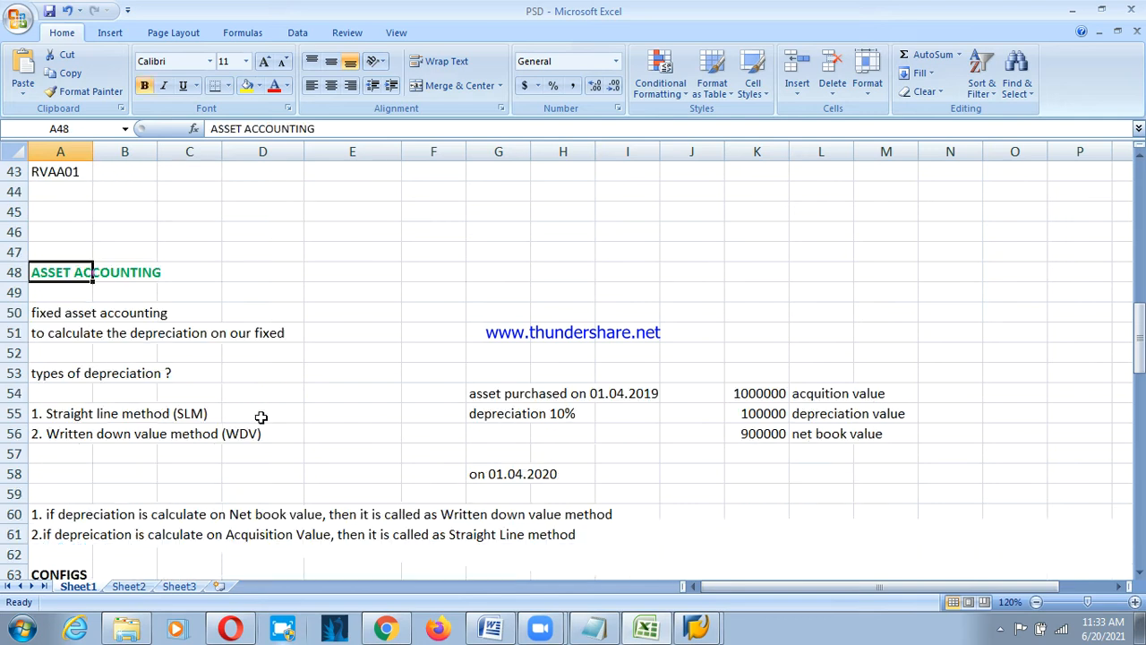
click(698, 627)
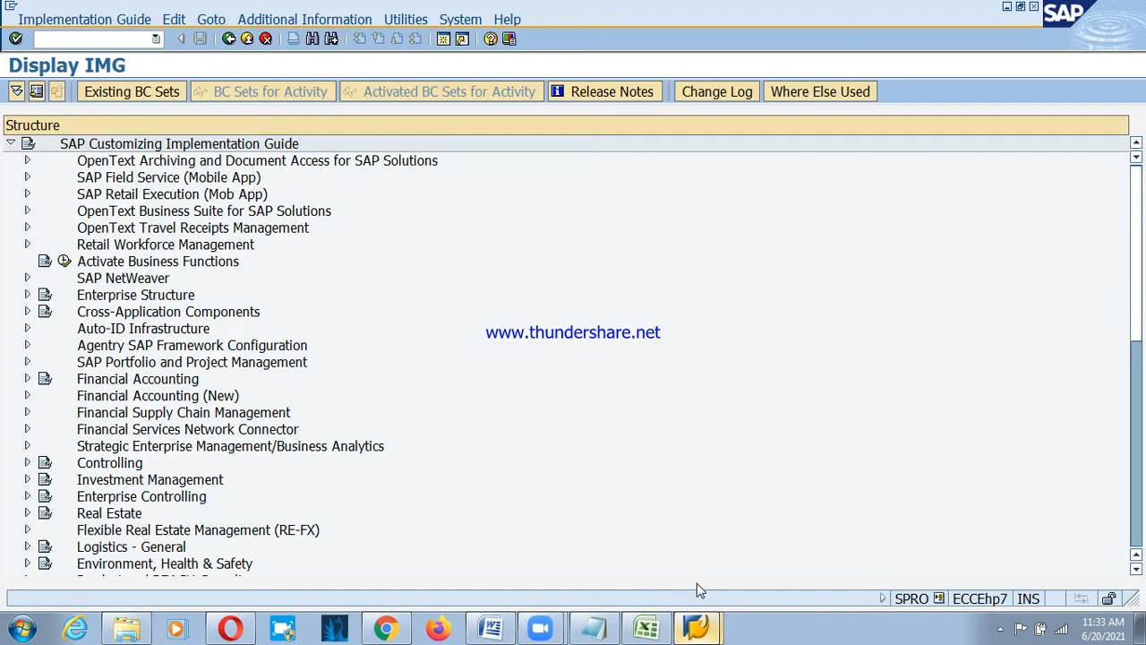
Show the IMG activity keys beside the tree and widen the Structure column.
click(327, 25)
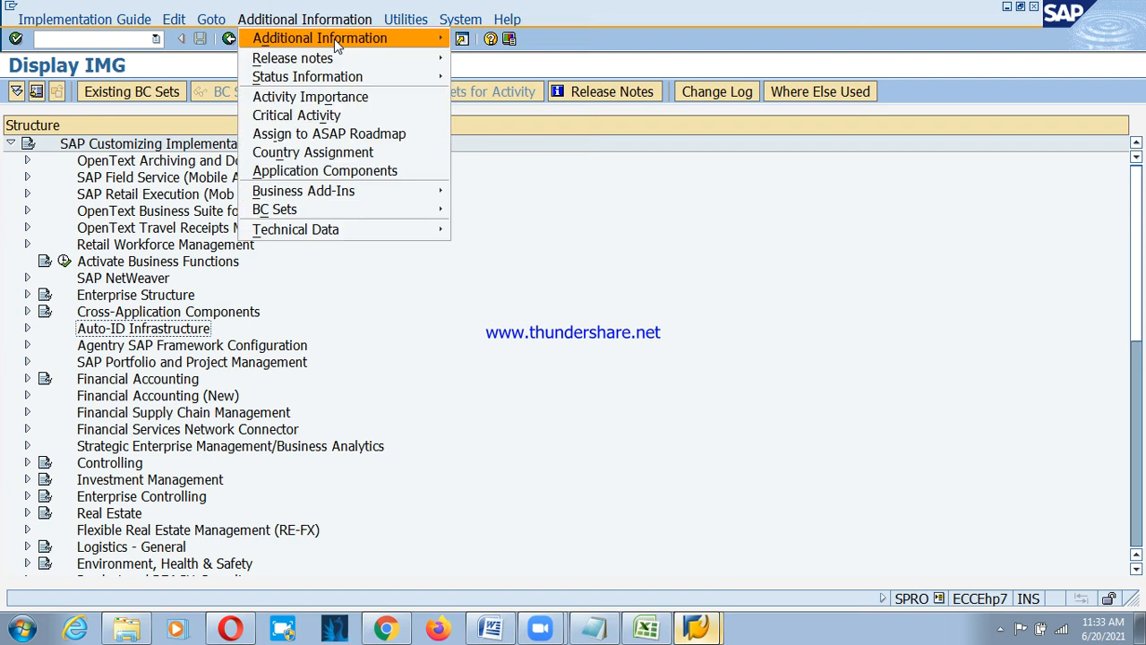
mouse_move(334, 39)
mouse_move(554, 54)
click(697, 75)
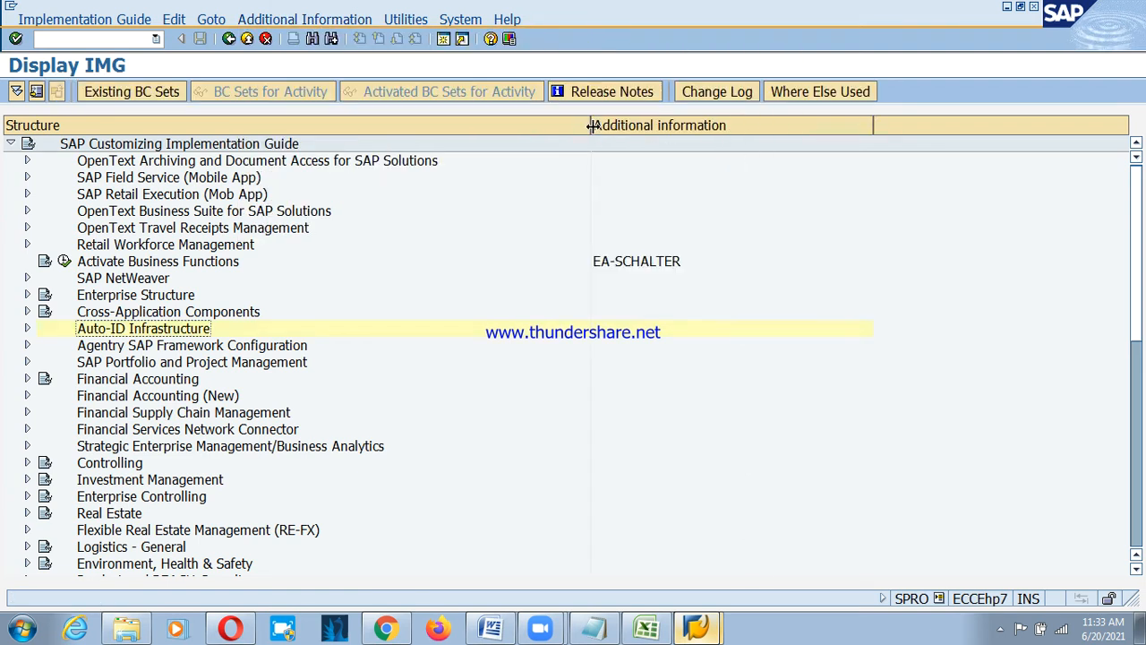
drag(591, 126, 690, 125)
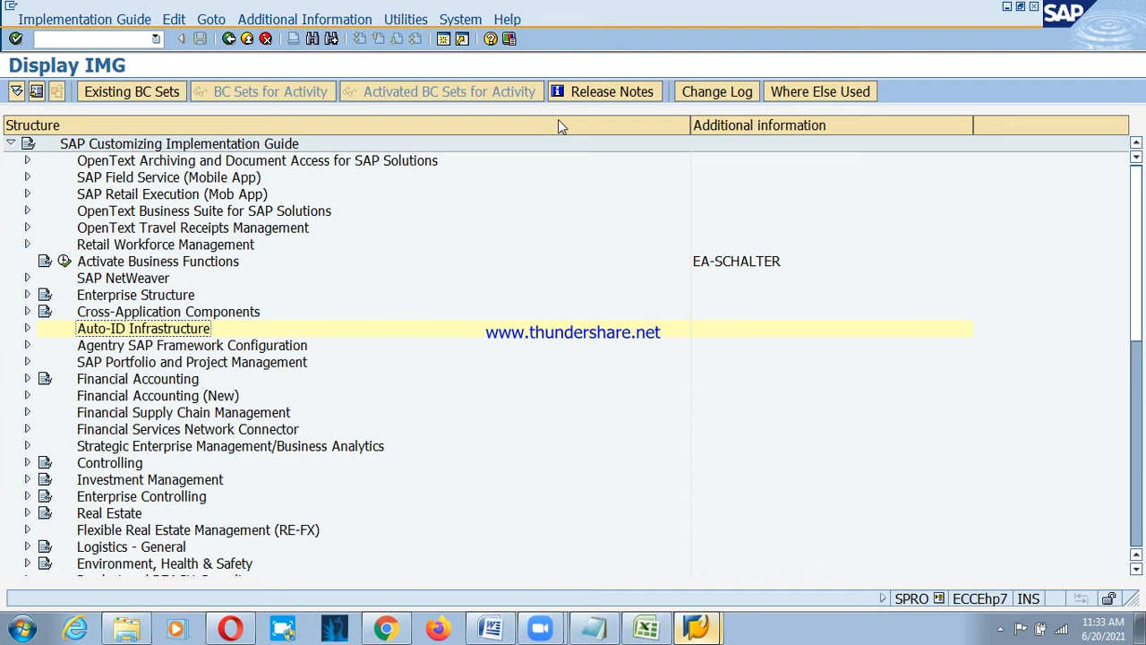
Drill into Financial Accounting (New) > Asset Accounting (Lean Implementation) > Organizational Structures and run Copy Reference Chart of Depreciation.
click(155, 395)
click(27, 395)
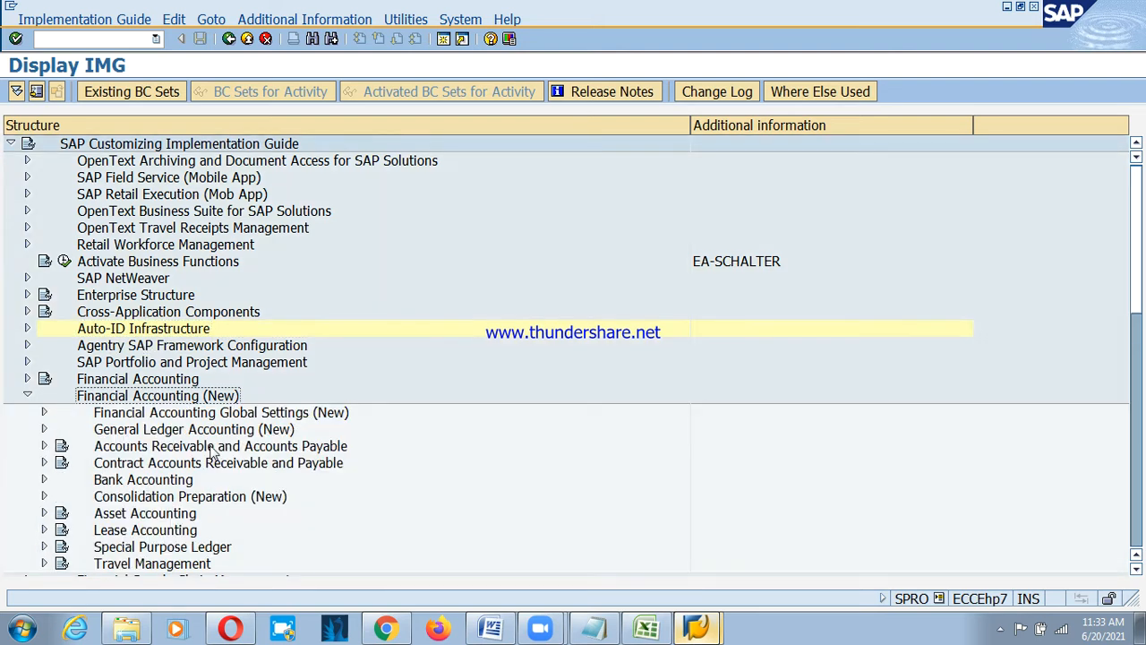
click(148, 513)
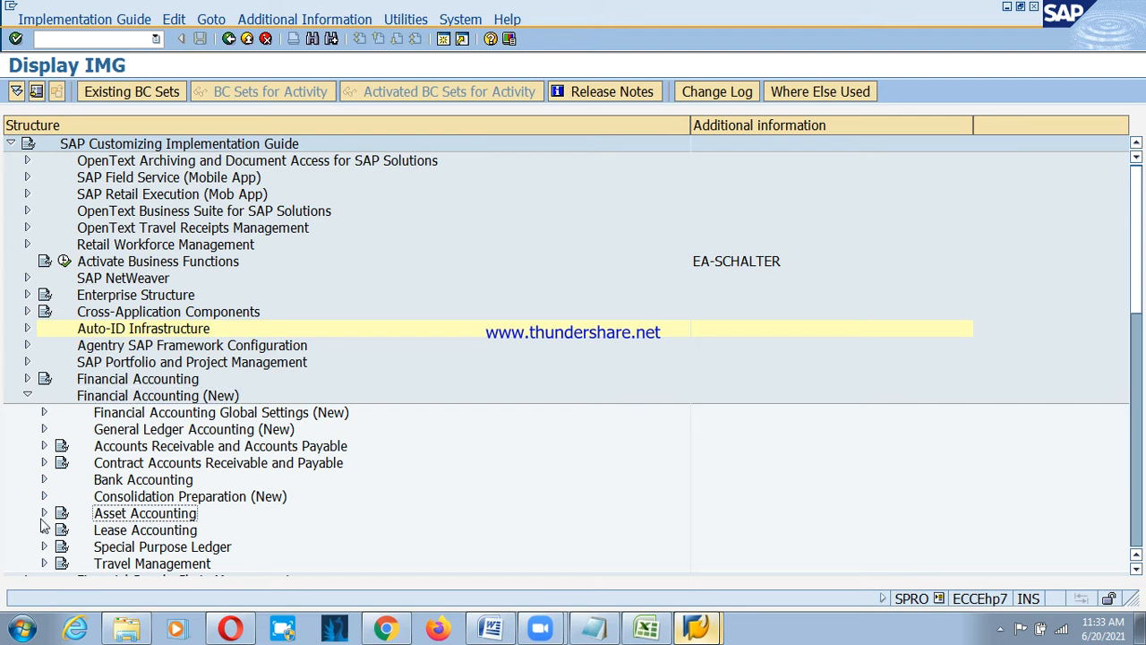
click(44, 513)
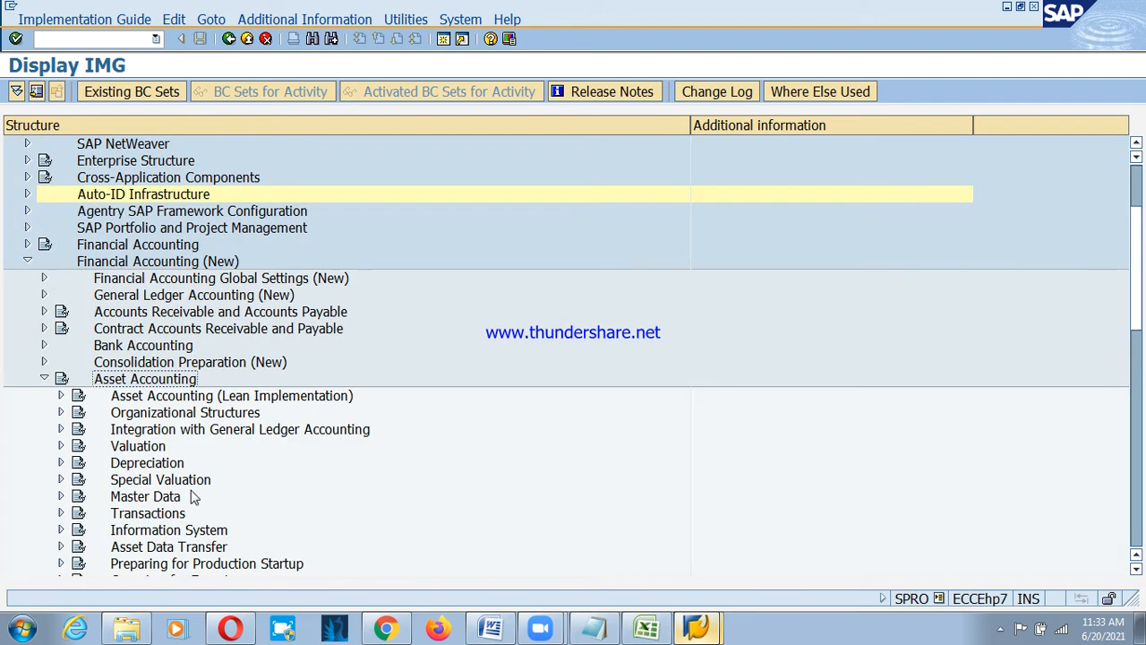
click(177, 402)
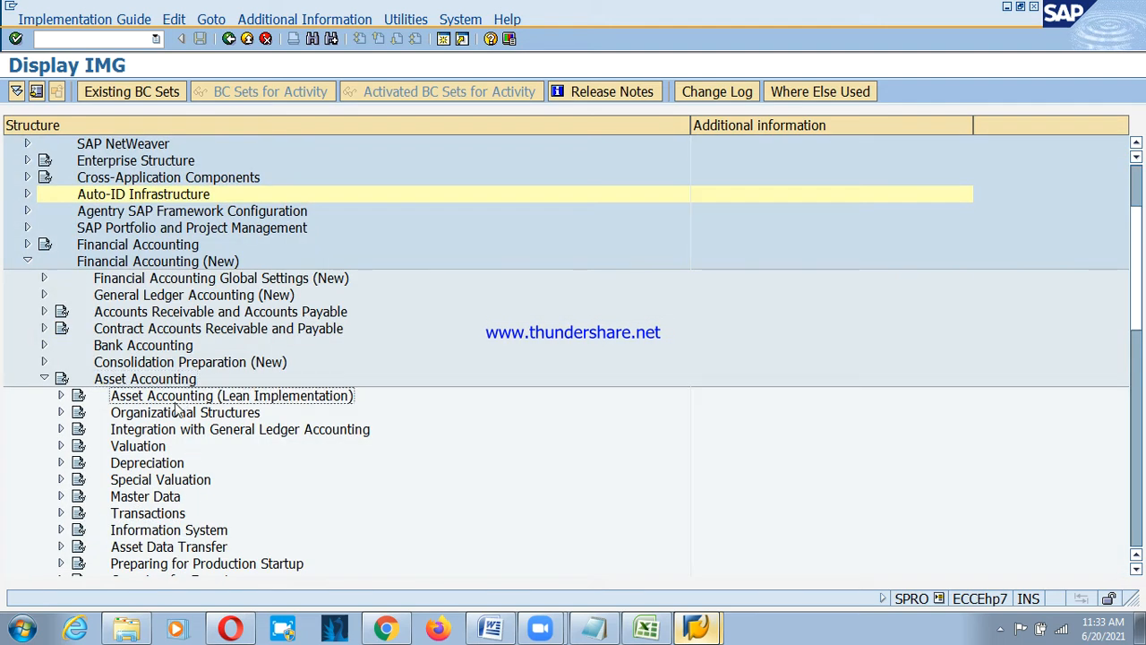
click(61, 396)
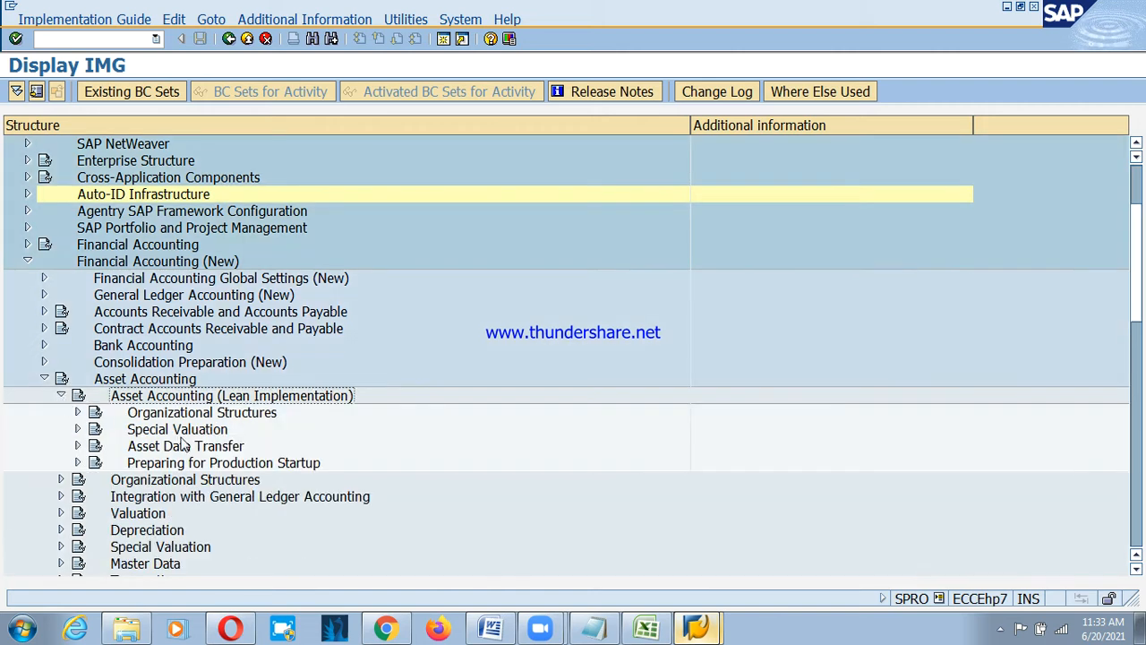
click(151, 414)
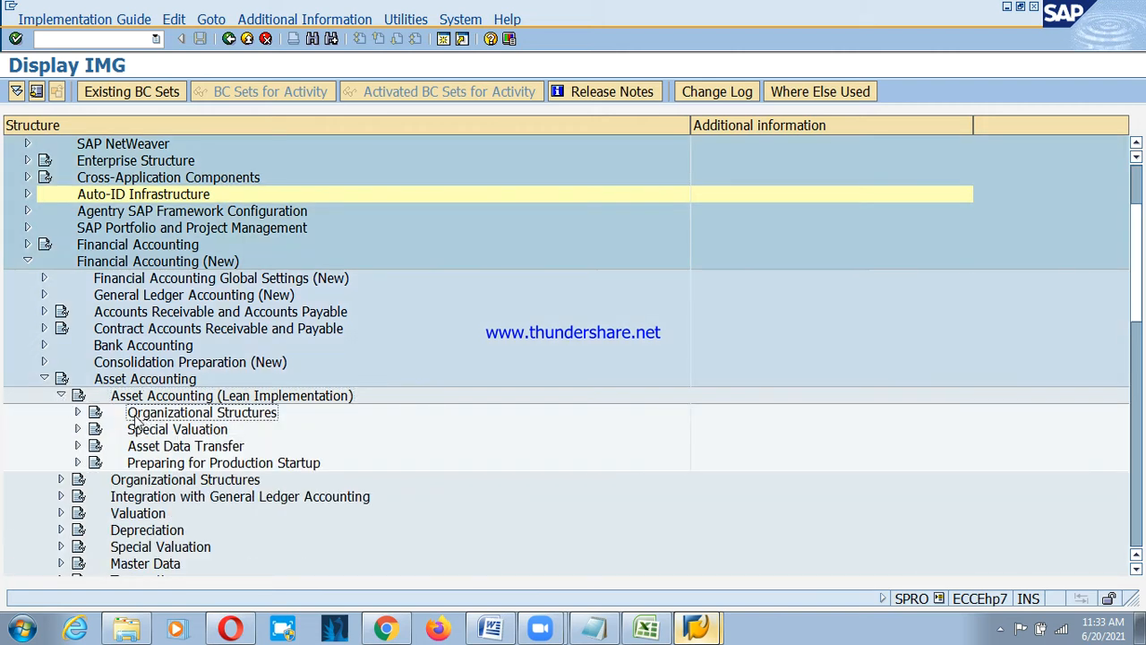
click(79, 413)
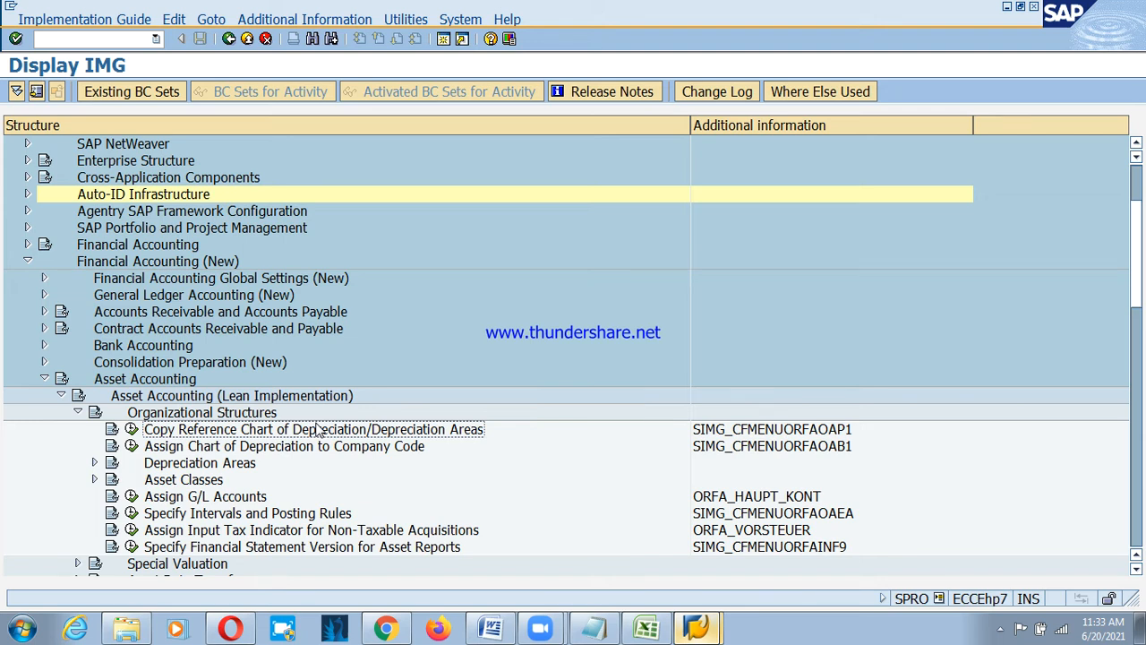
click(132, 429)
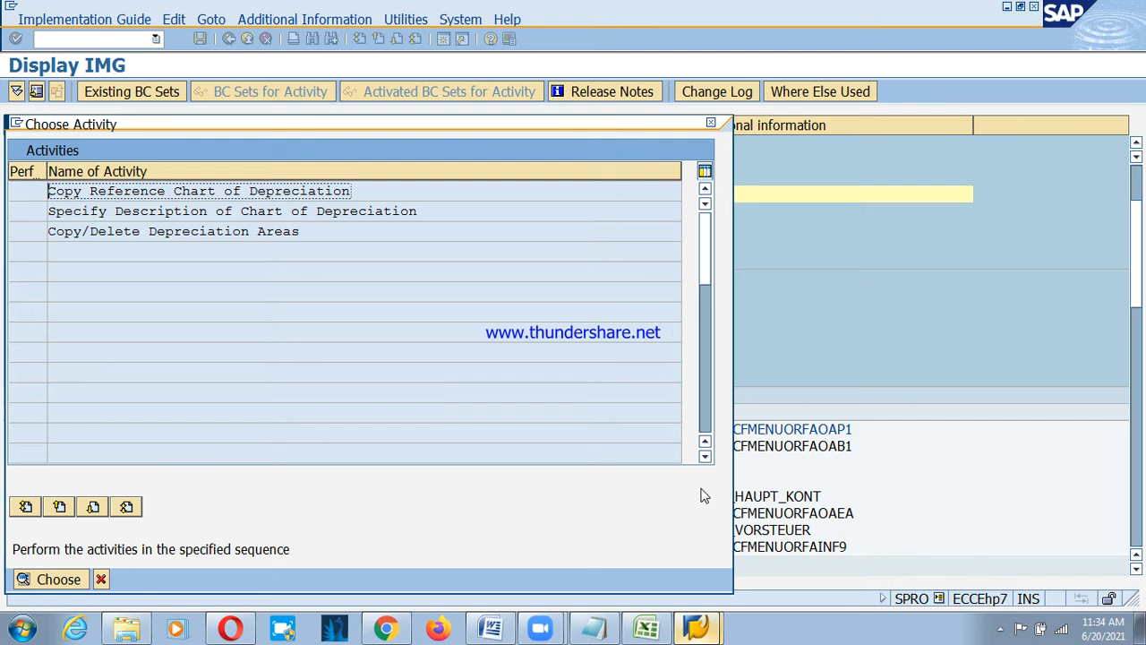
Start a chart of depreciation copy and pick 1IN, the India sample chart, as the source.
double_click(102, 190)
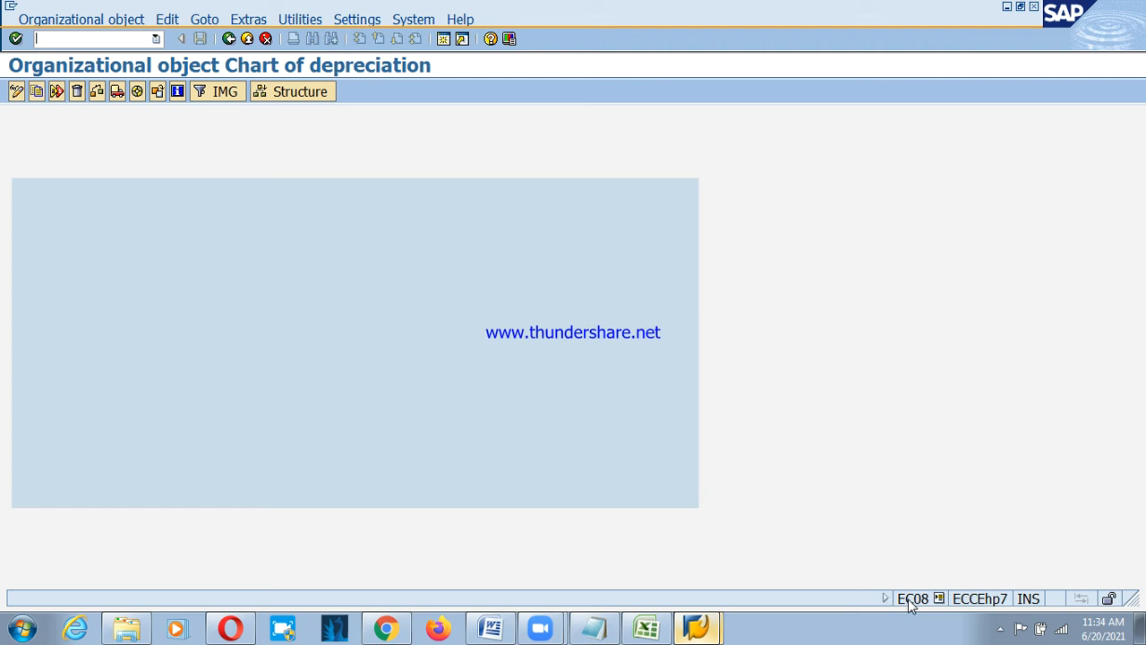
click(37, 95)
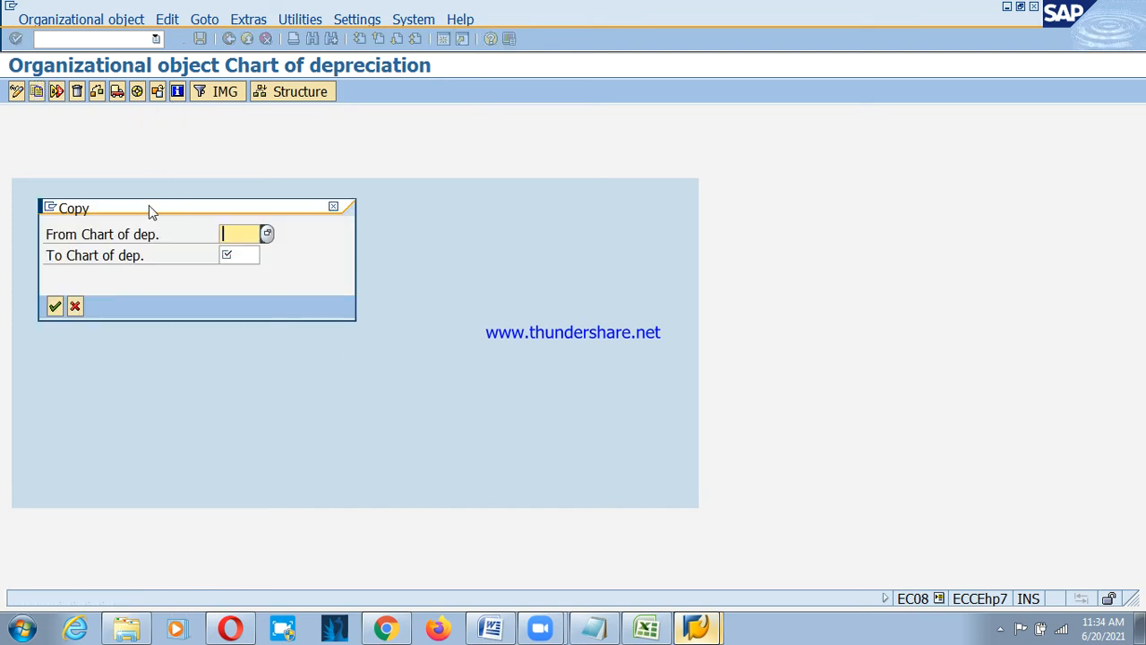
drag(148, 208, 328, 209)
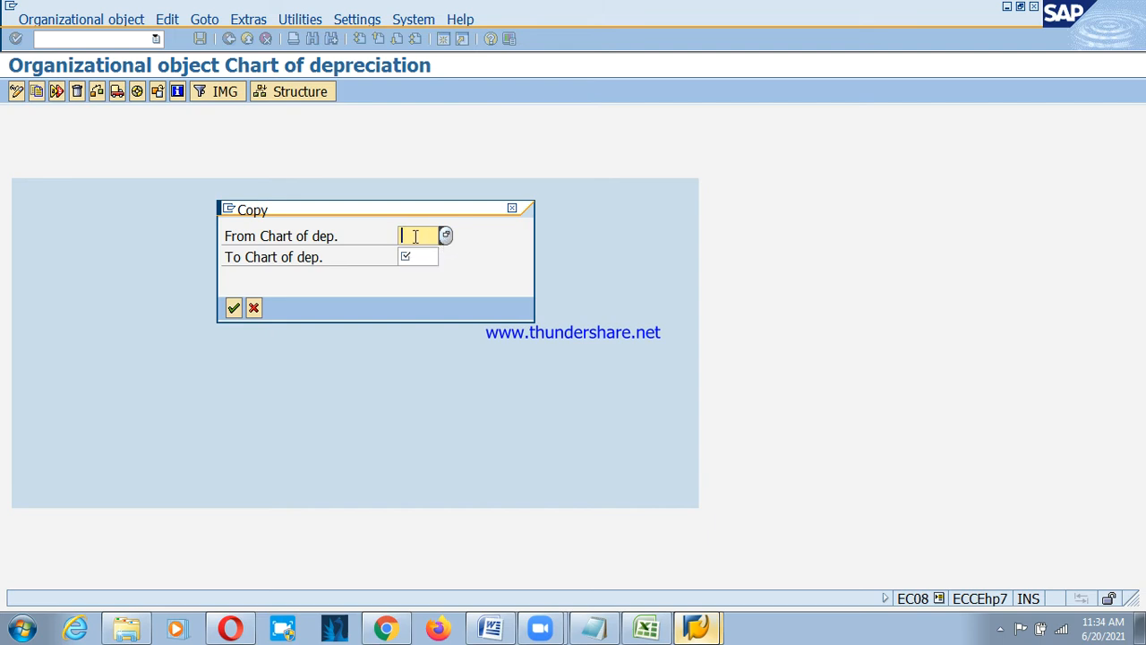
click(446, 236)
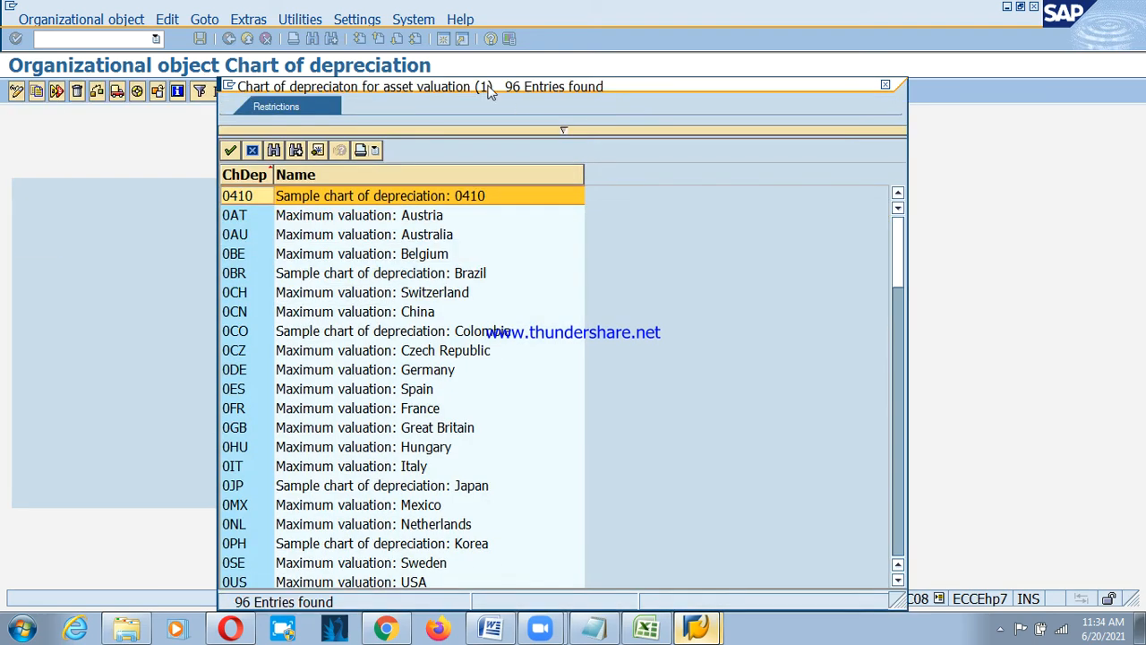
scroll(558, 410, down, 5)
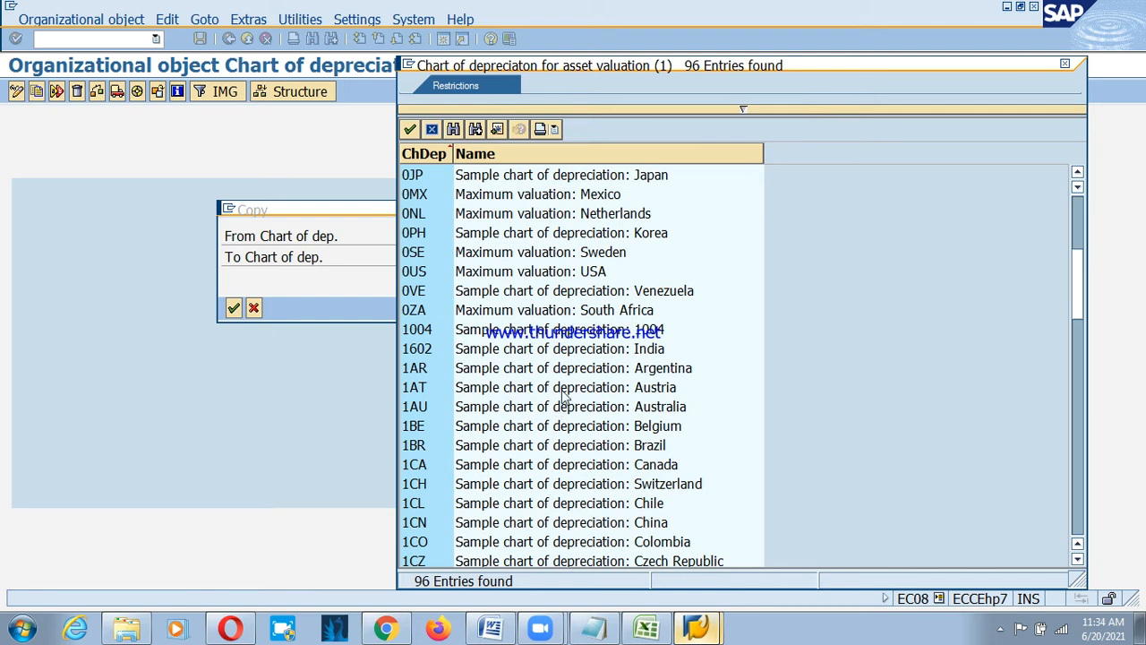
scroll(555, 410, down, 5)
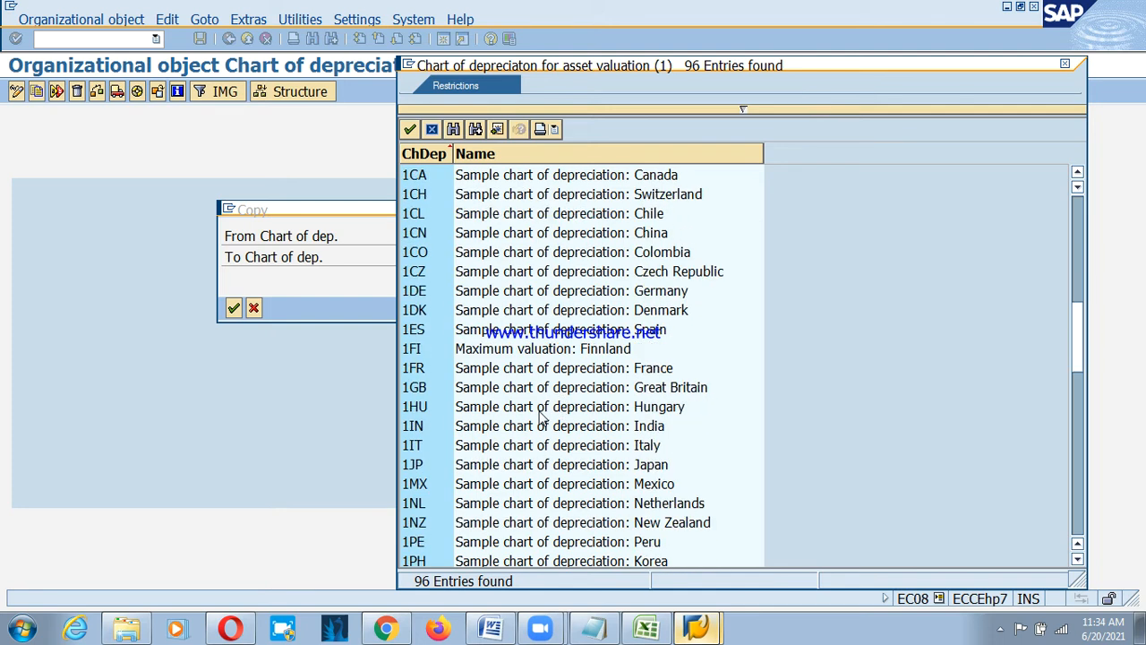
click(441, 427)
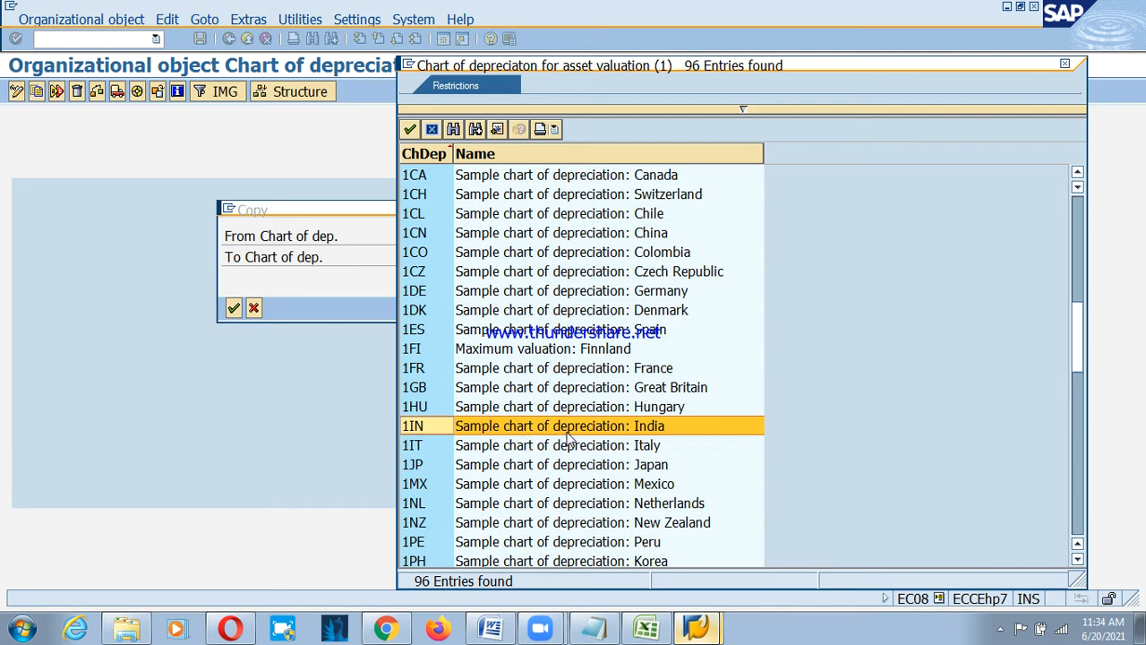
click(647, 628)
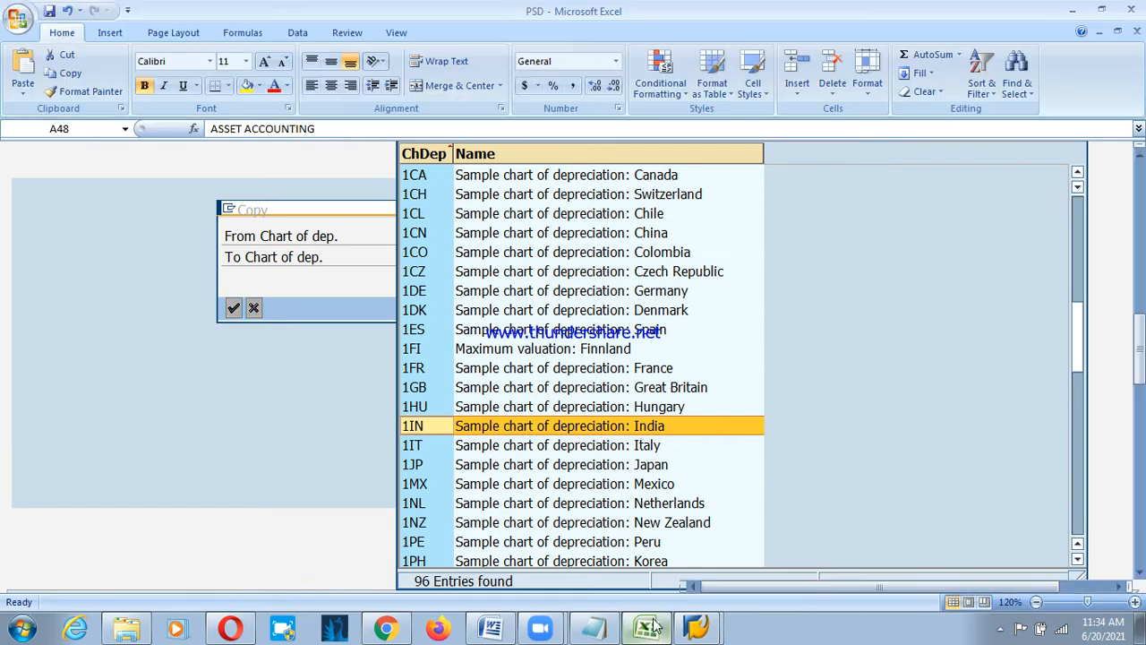
scroll(213, 434, down, 3)
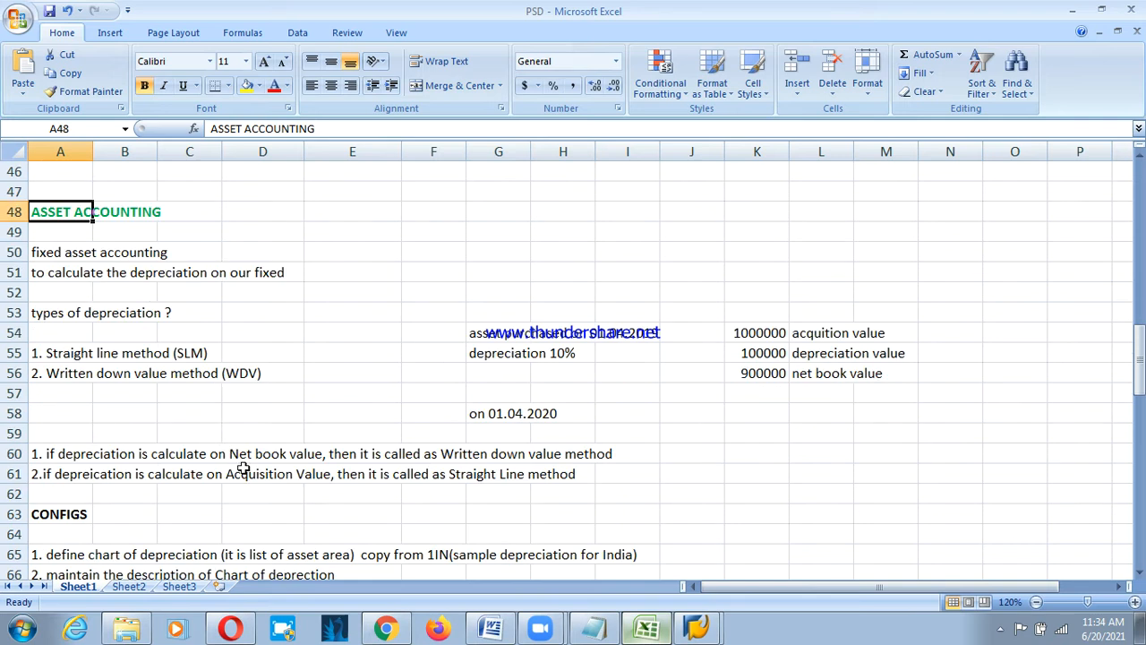
click(447, 435)
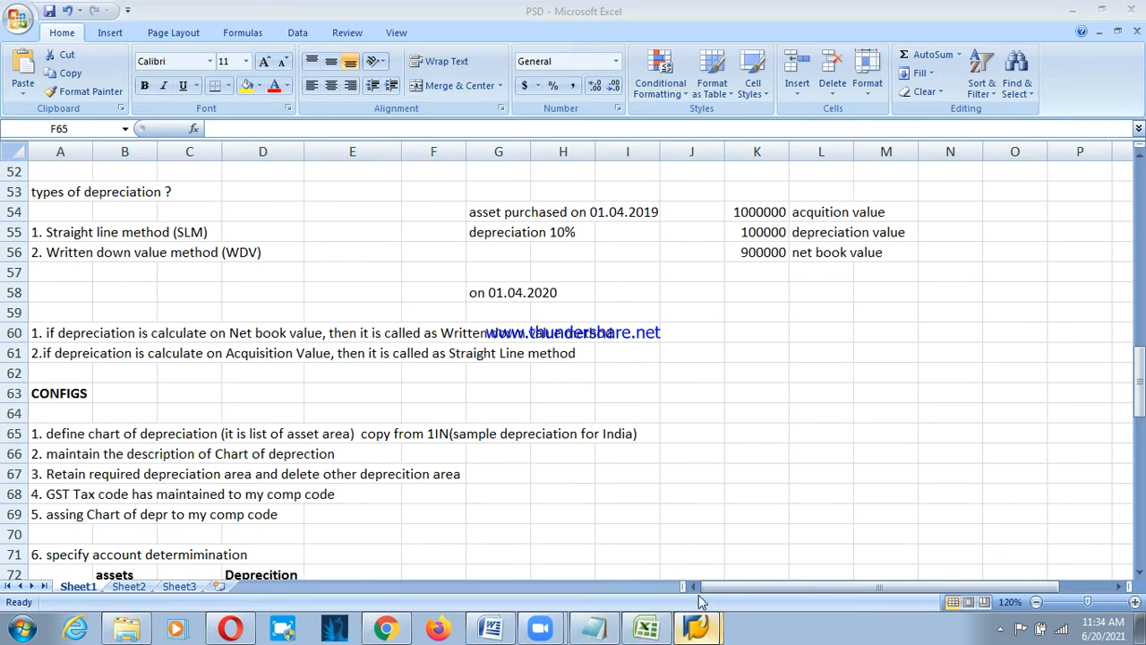
click(700, 630)
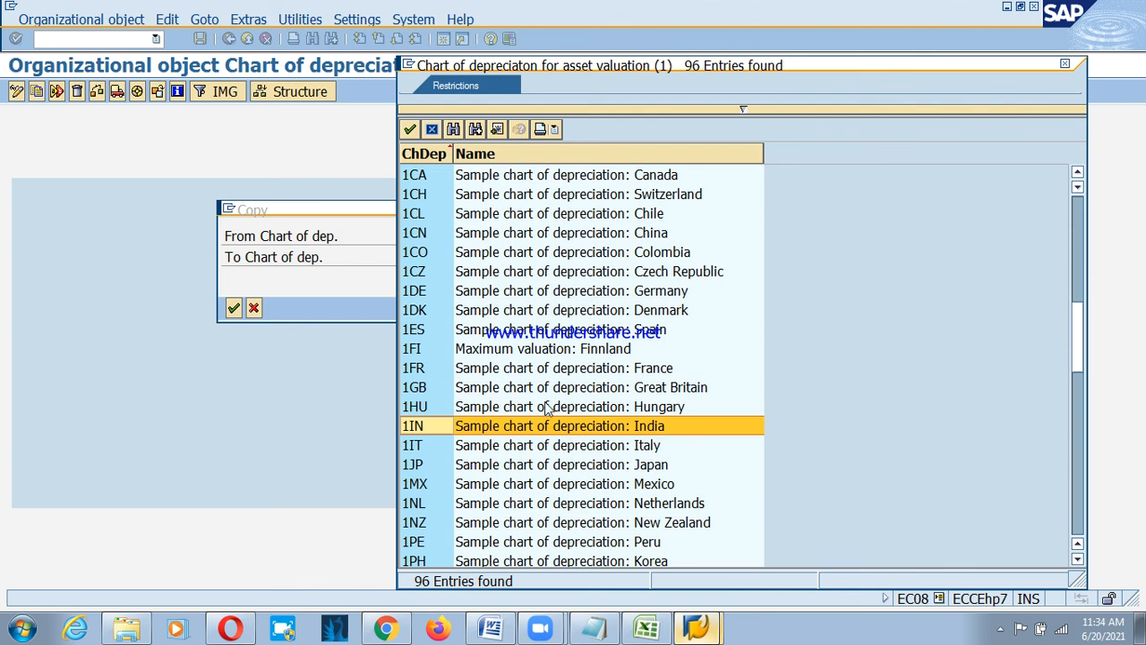
Copy source chart 1IN into the new chart of depreciation PSCD.
double_click(420, 429)
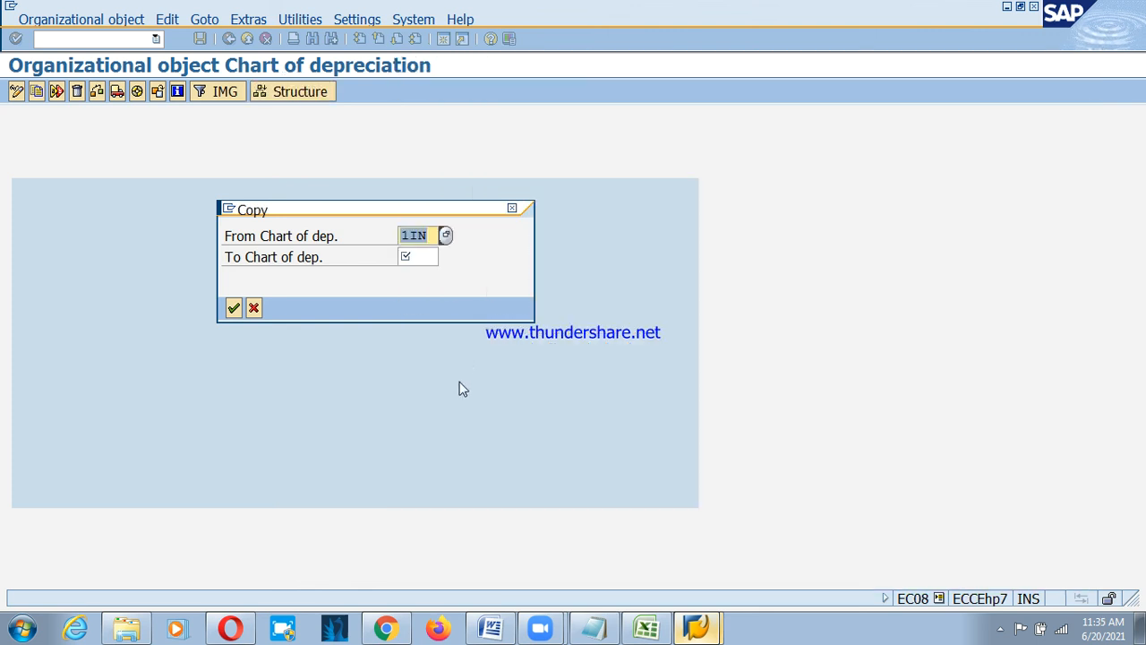
click(419, 262)
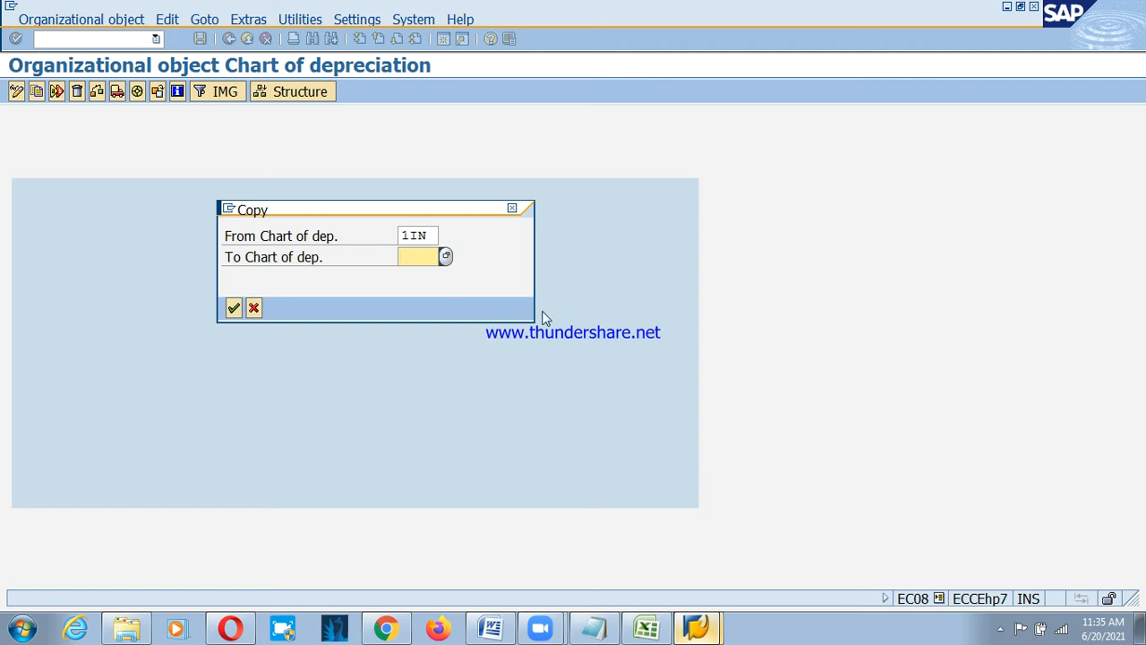
text(PSCD)
click(233, 308)
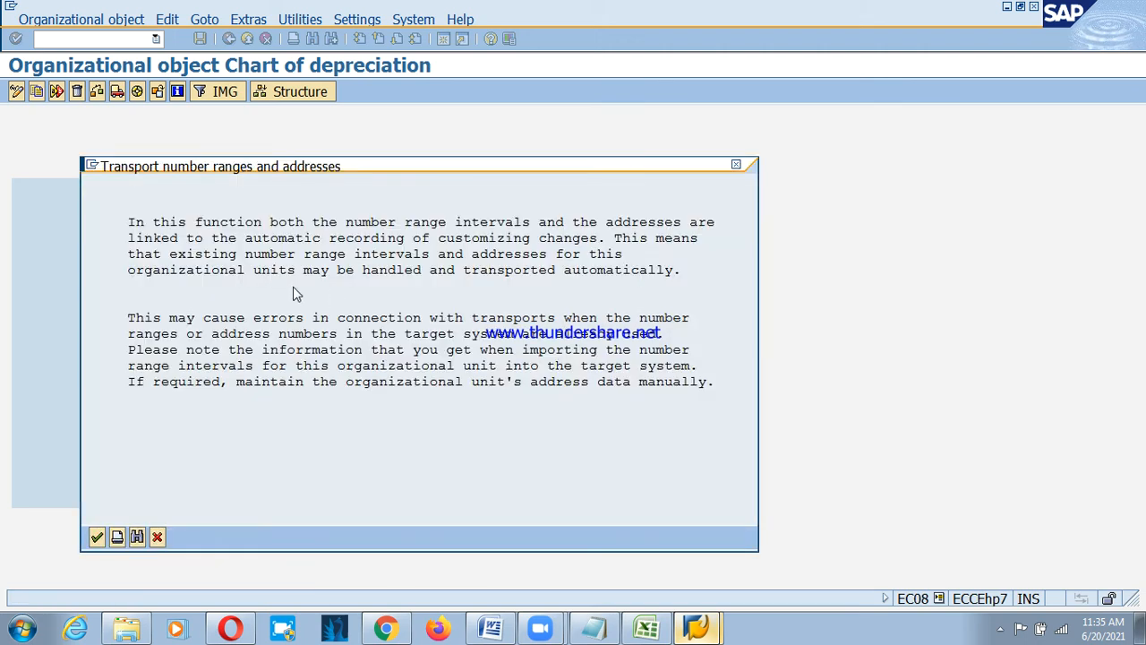
Accept the number range transport prompts and customizing request, then return to the activity list.
click(97, 537)
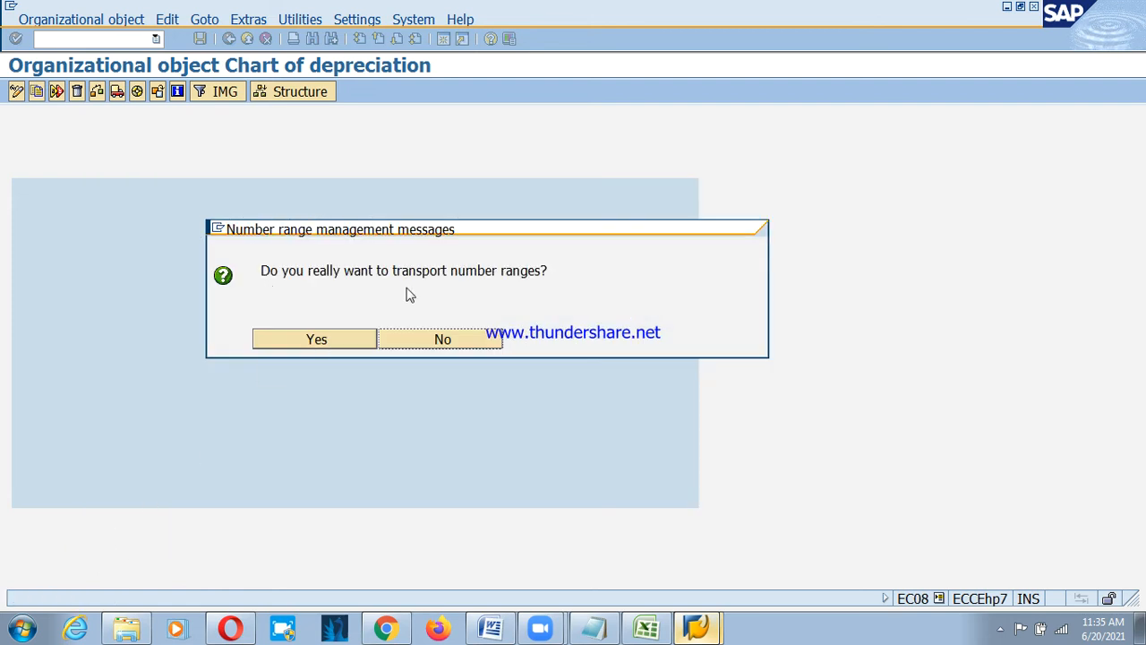
click(314, 339)
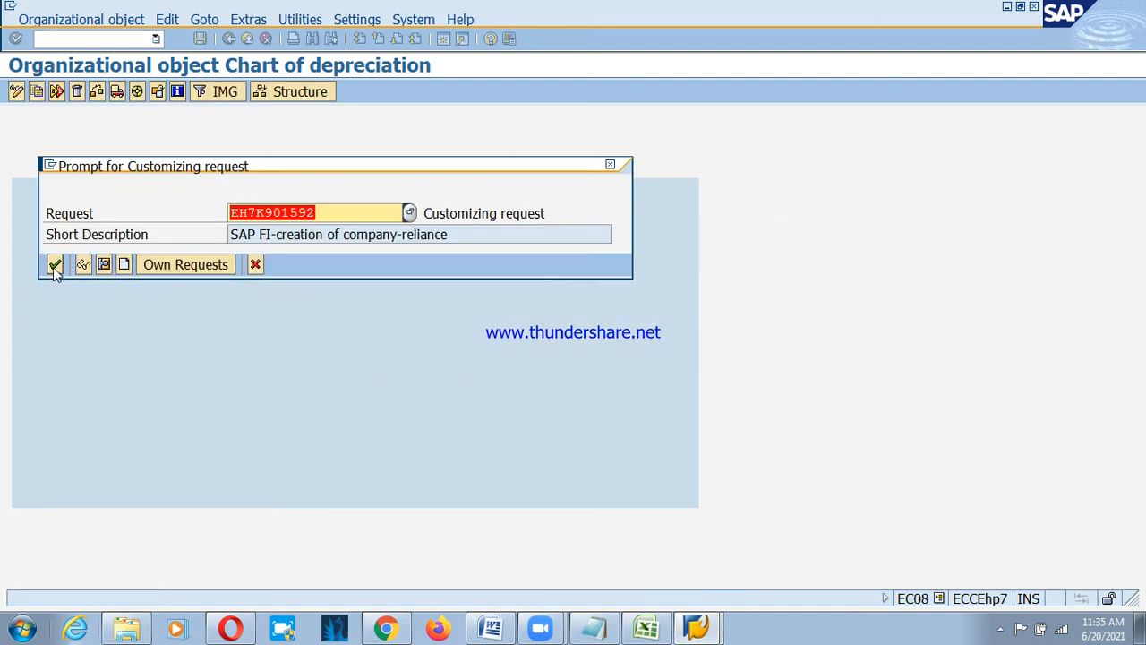
click(54, 264)
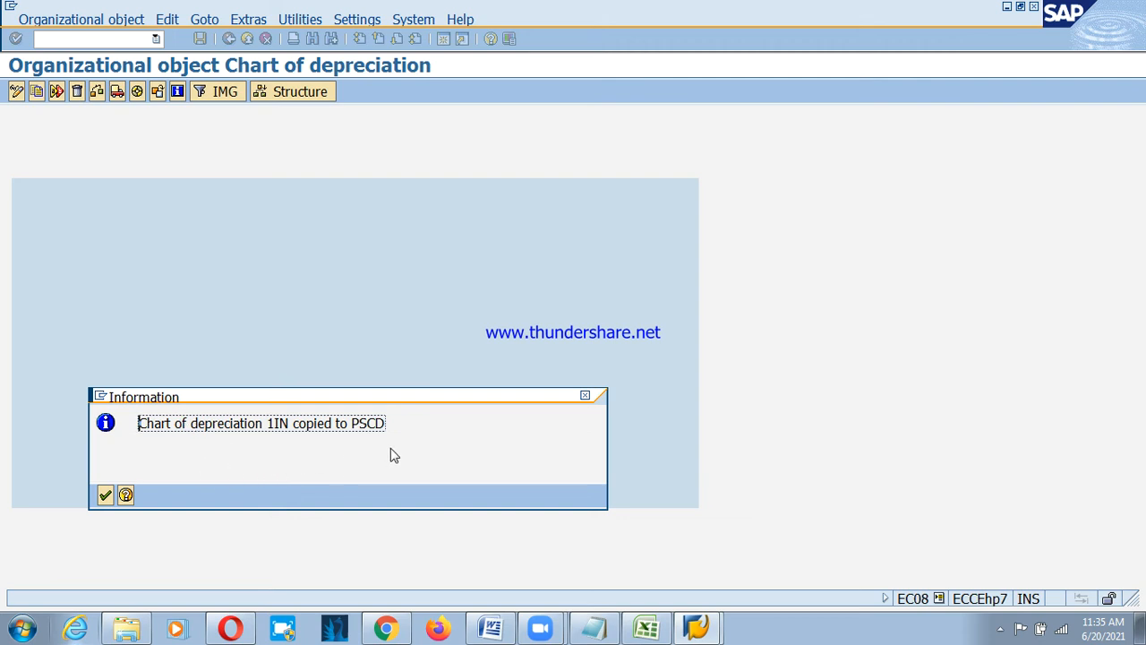
click(104, 496)
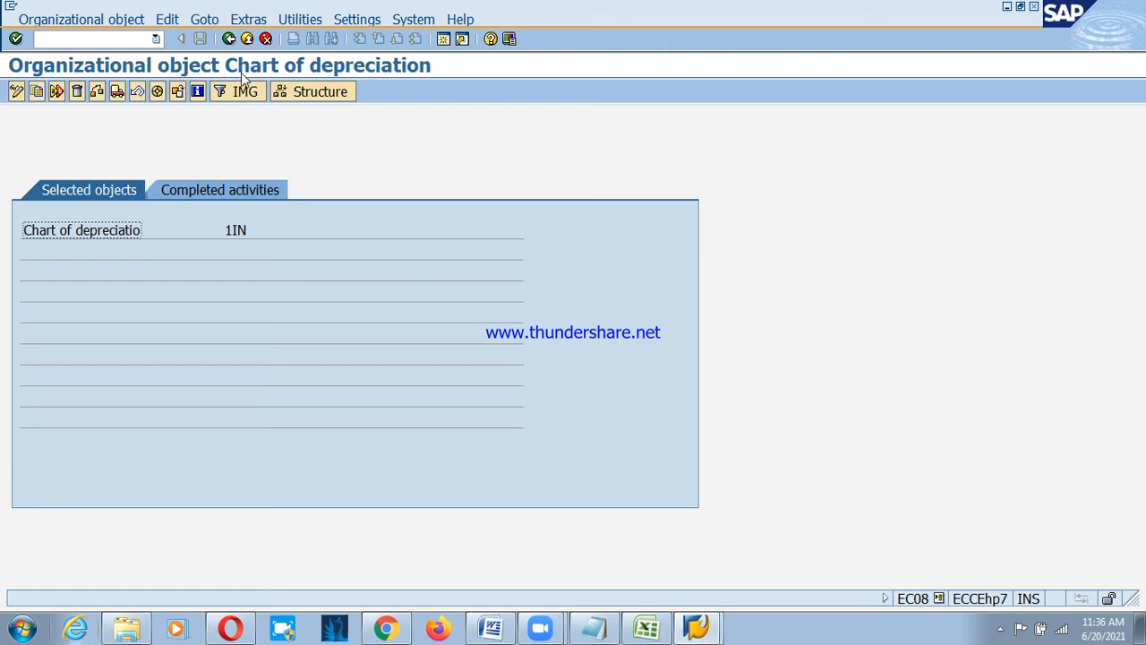
click(229, 40)
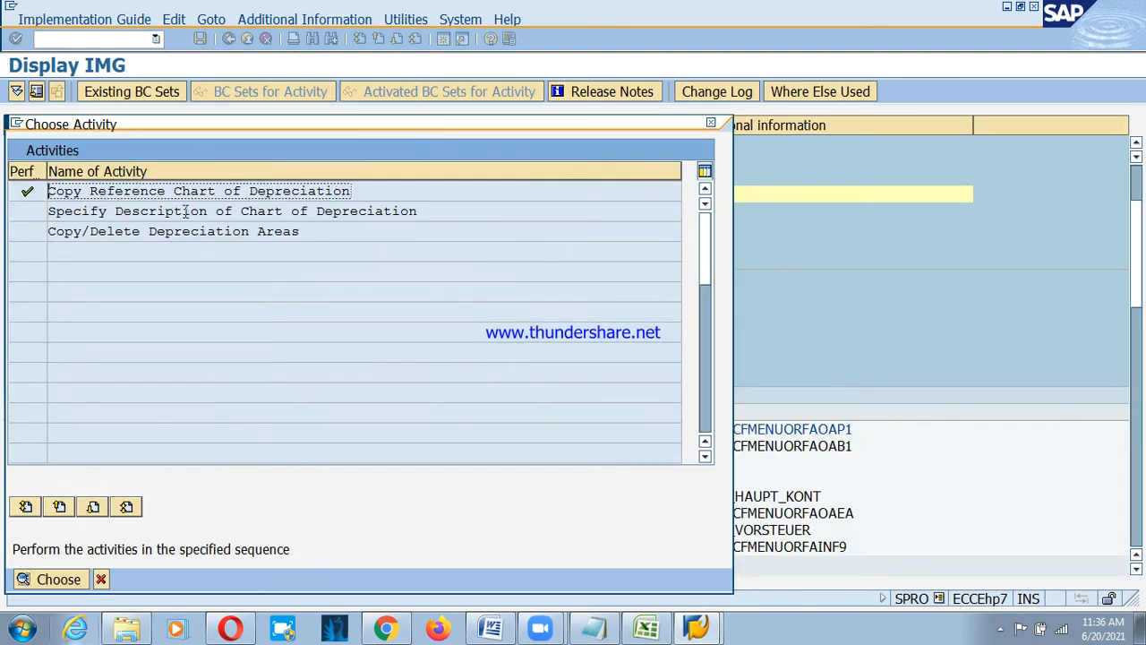
Open Specify Description of Chart of Depreciation and jump to chart PSCD.
click(150, 212)
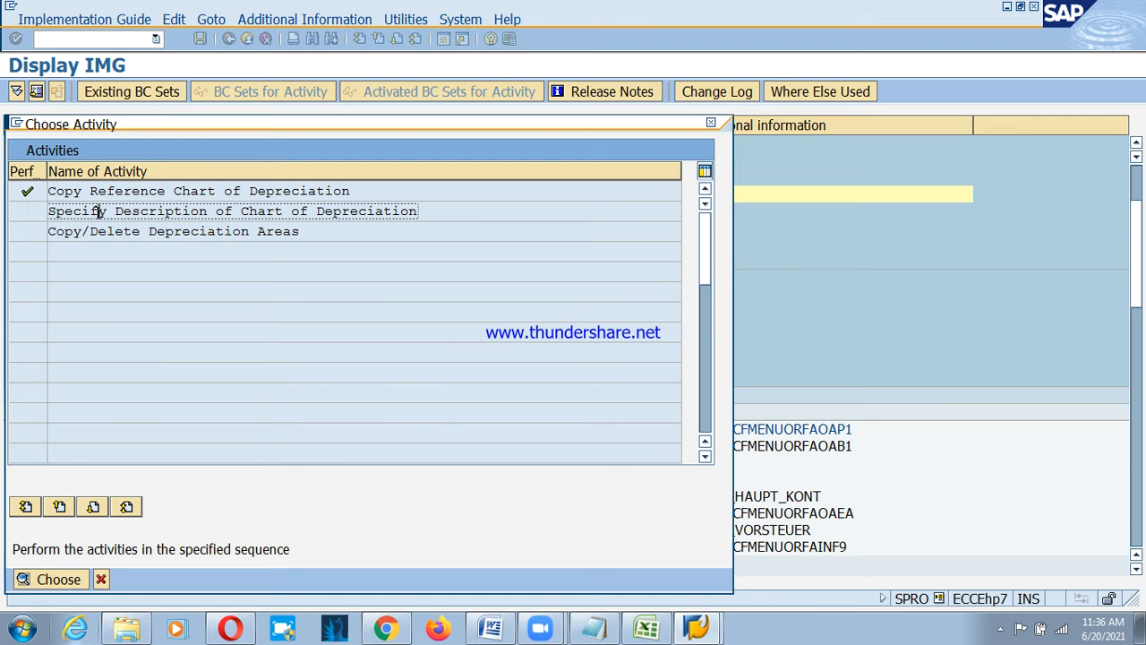
double_click(266, 211)
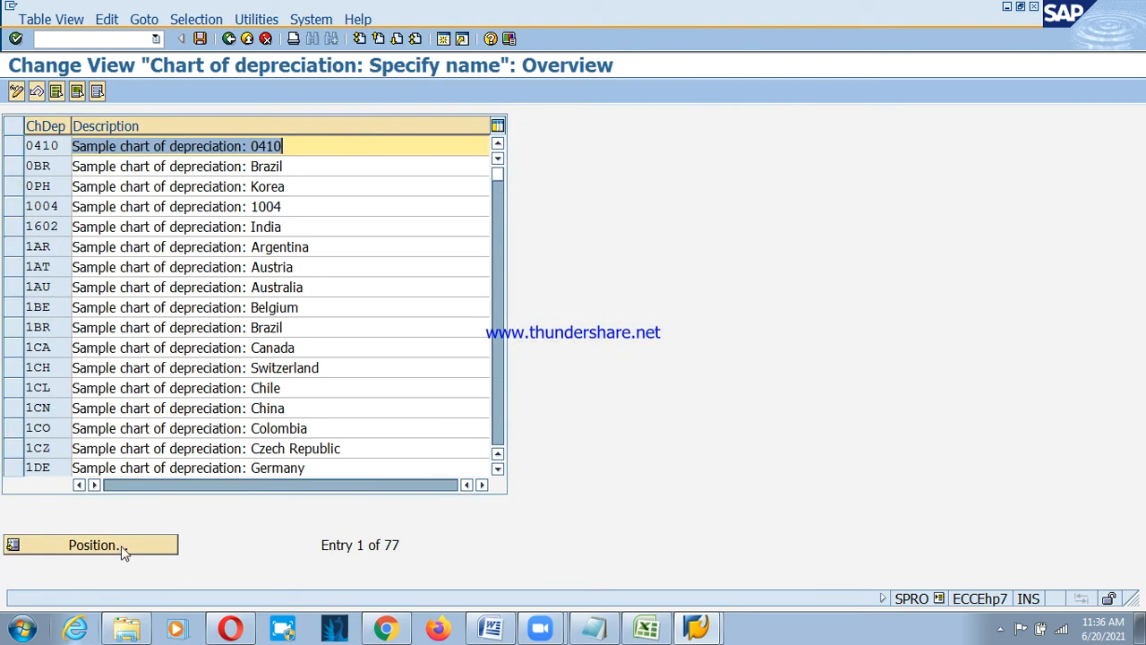
click(97, 546)
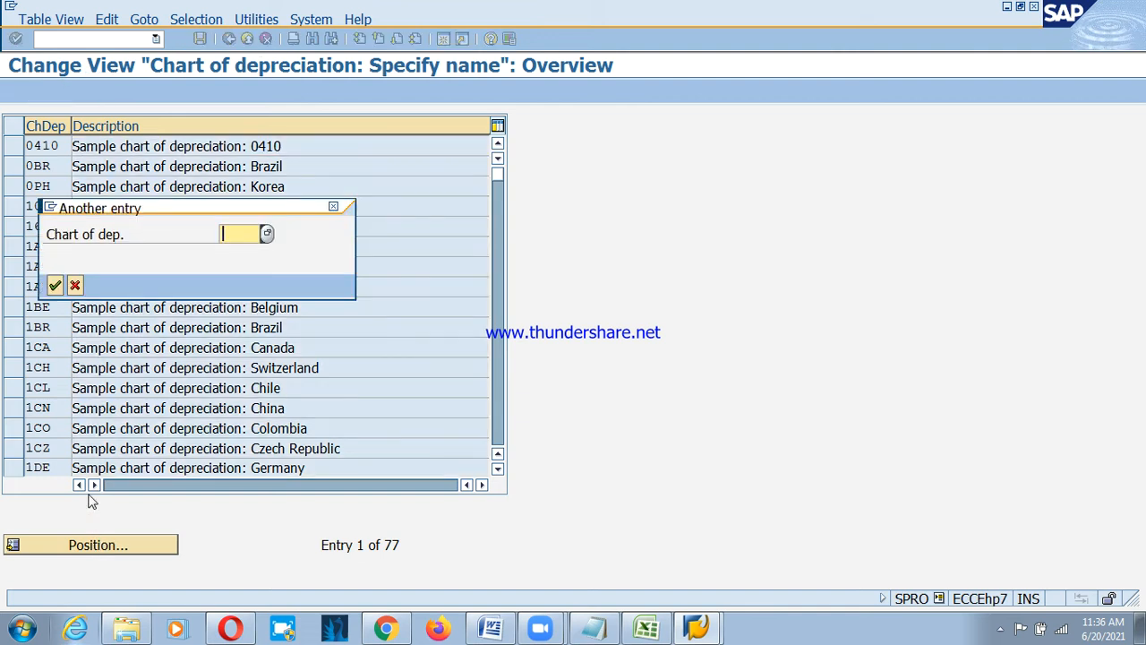
text(psd)
key(BackSpace)
text(c)
key(Down)
key(Return)
click(55, 285)
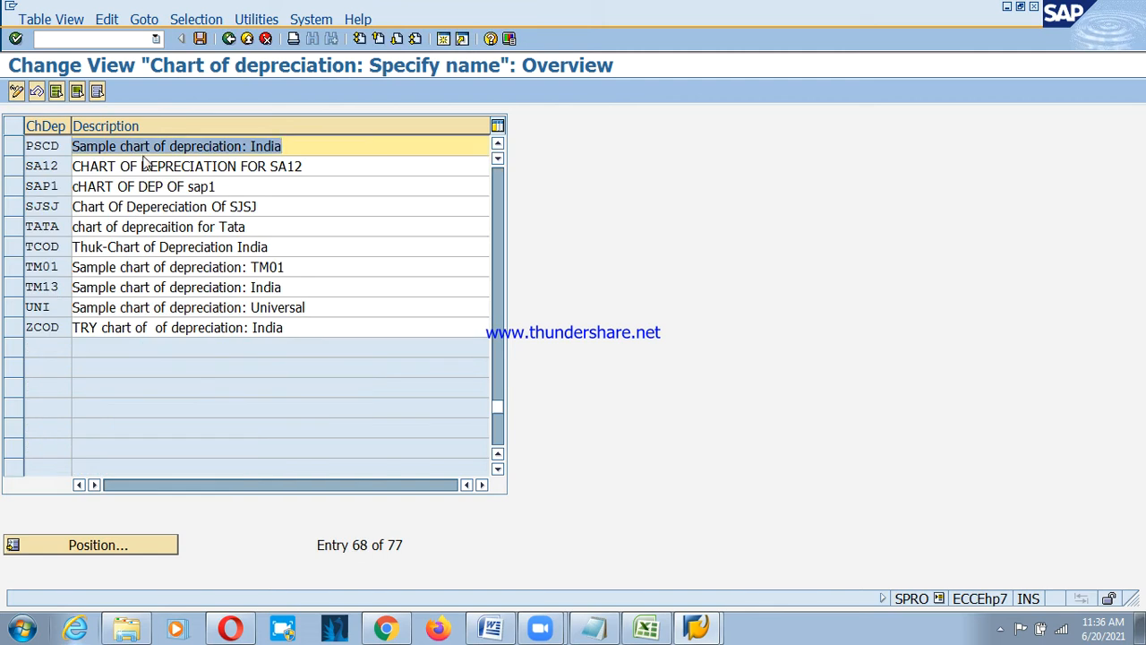
Describe PSCD as 'Chart of Depreciation - PSD' and save under the customizing request.
text(Char)
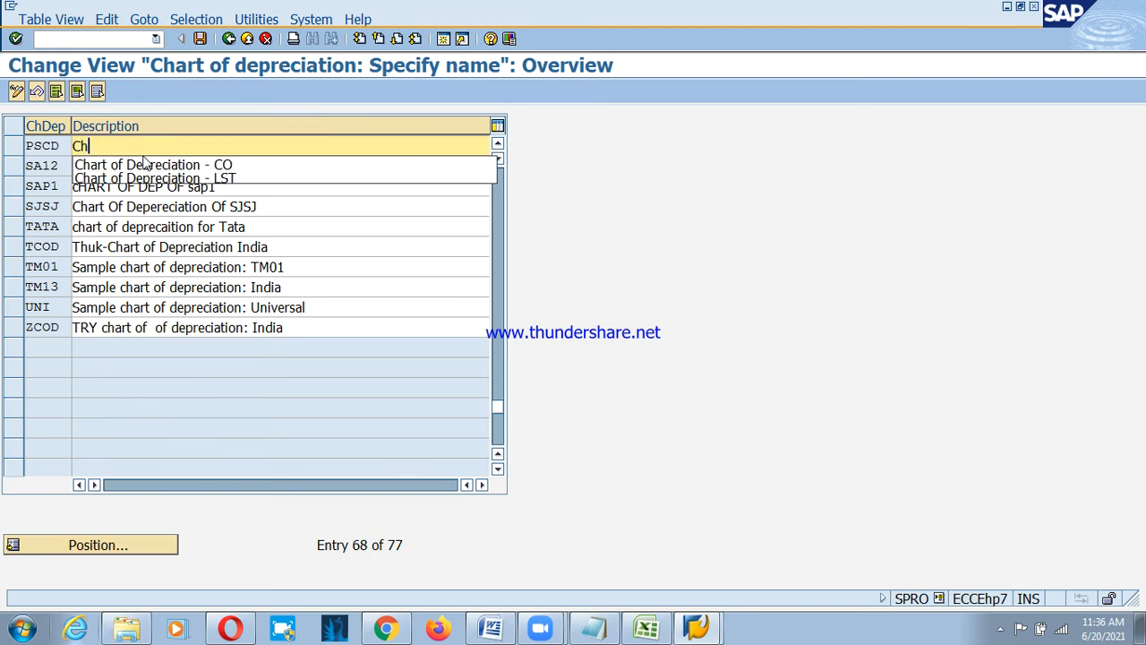
key(Down)
key(Return)
key(BackSpace)
key(BackSpace)
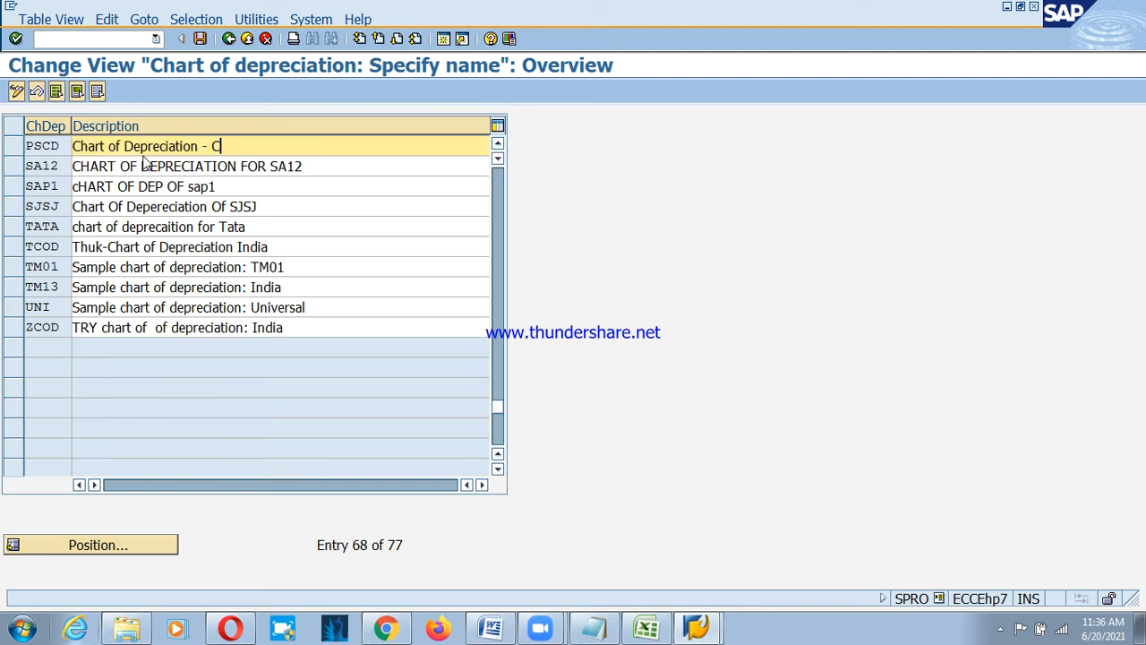
text(PSD)
key(Return)
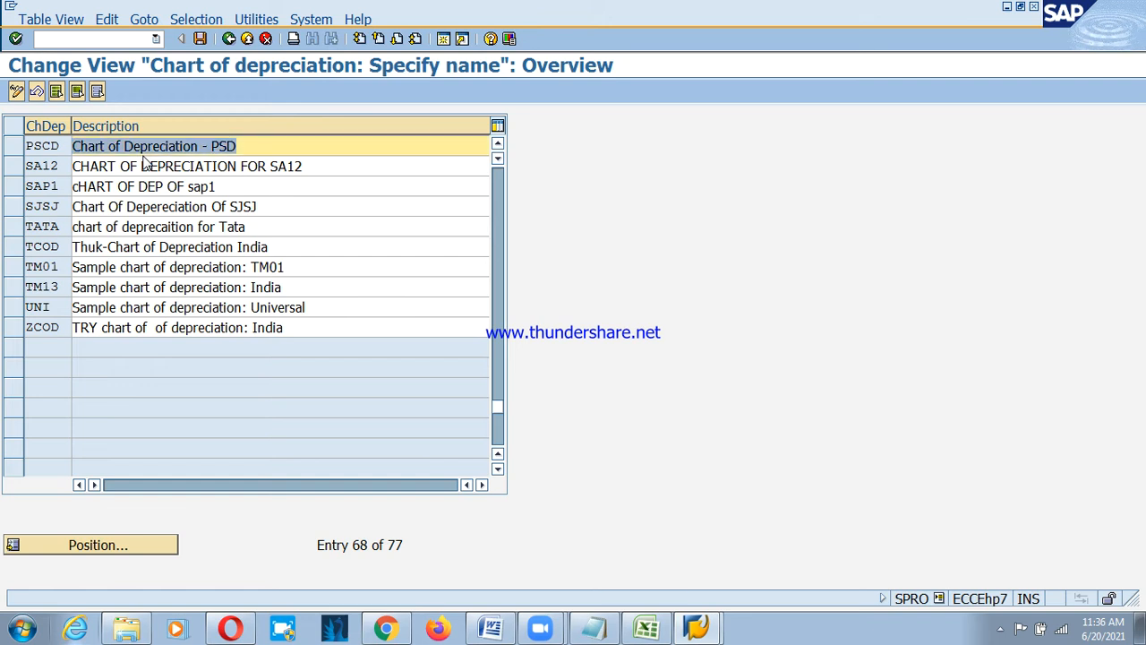
click(200, 39)
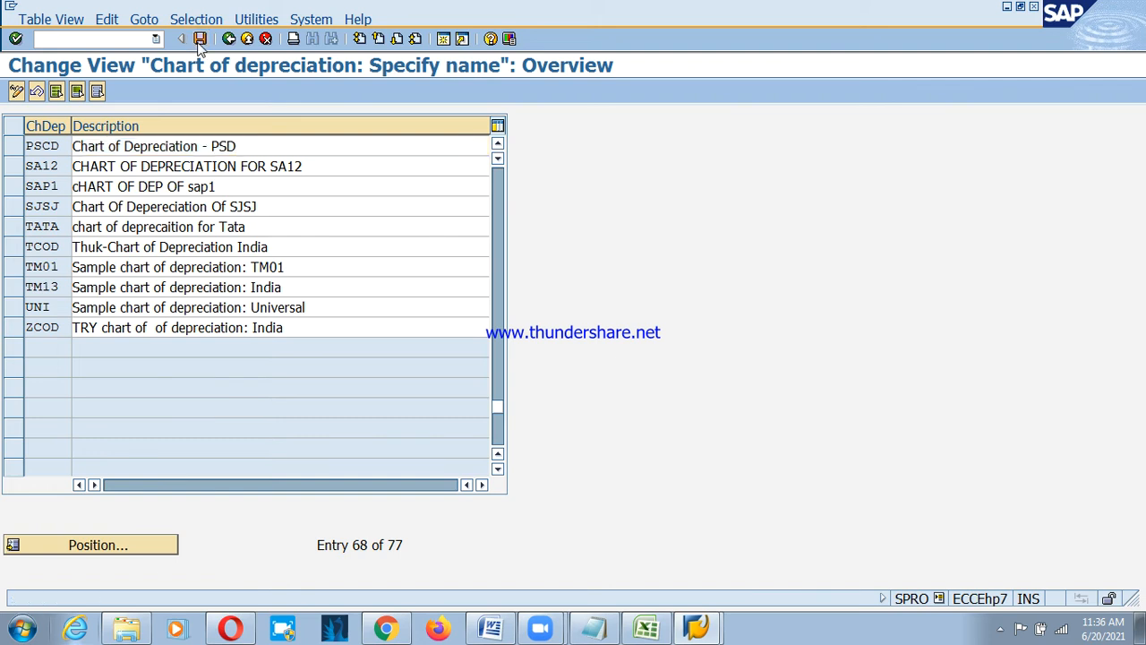
click(54, 289)
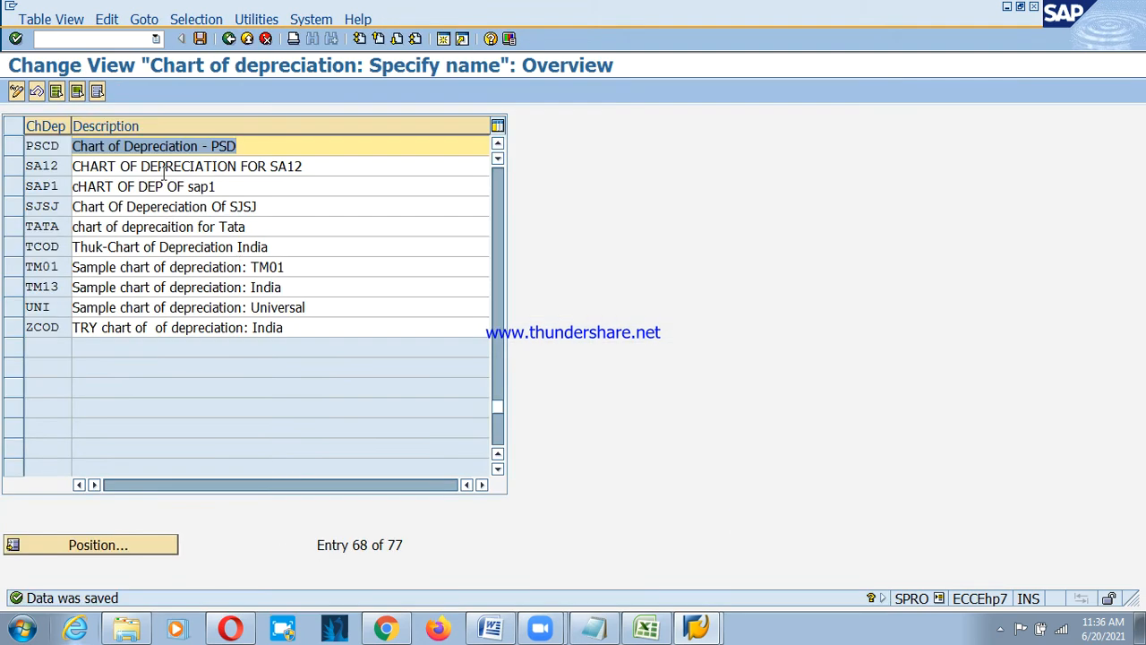
click(229, 38)
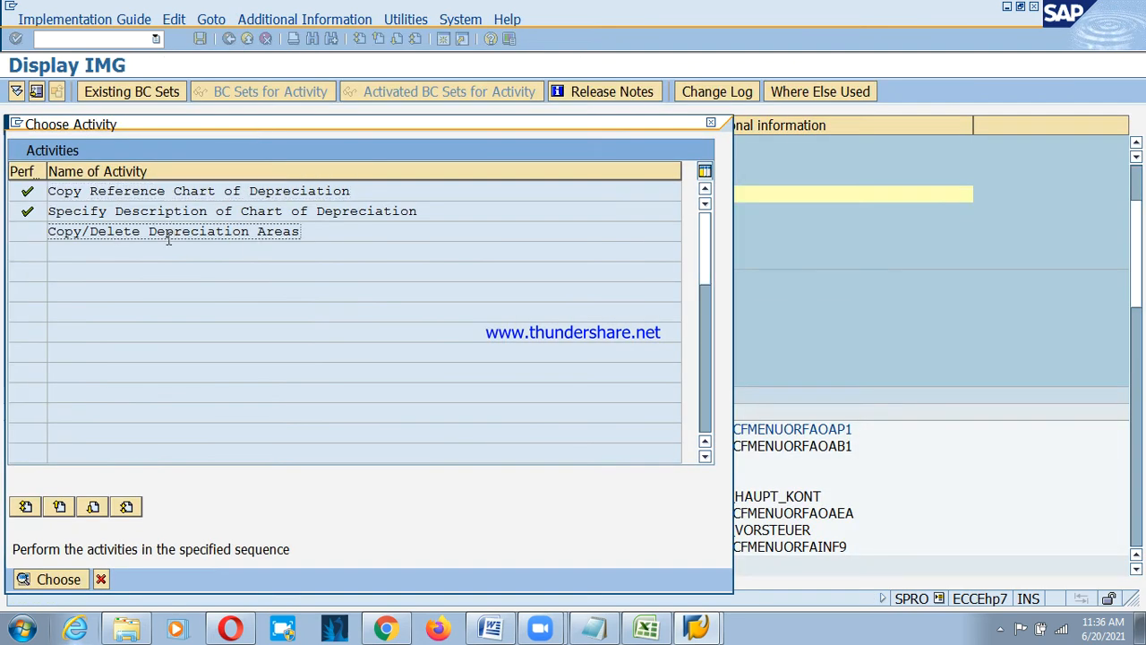
Open Copy/Delete Depreciation Areas for PSCD and review the Book depreciation area details.
double_click(154, 232)
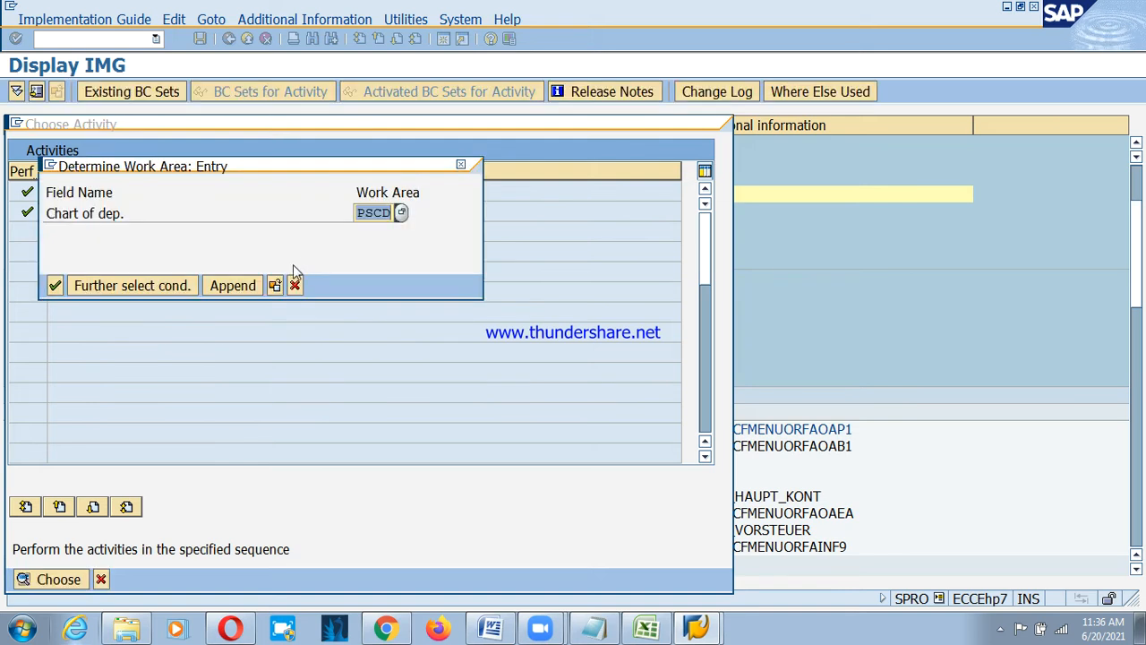
click(58, 285)
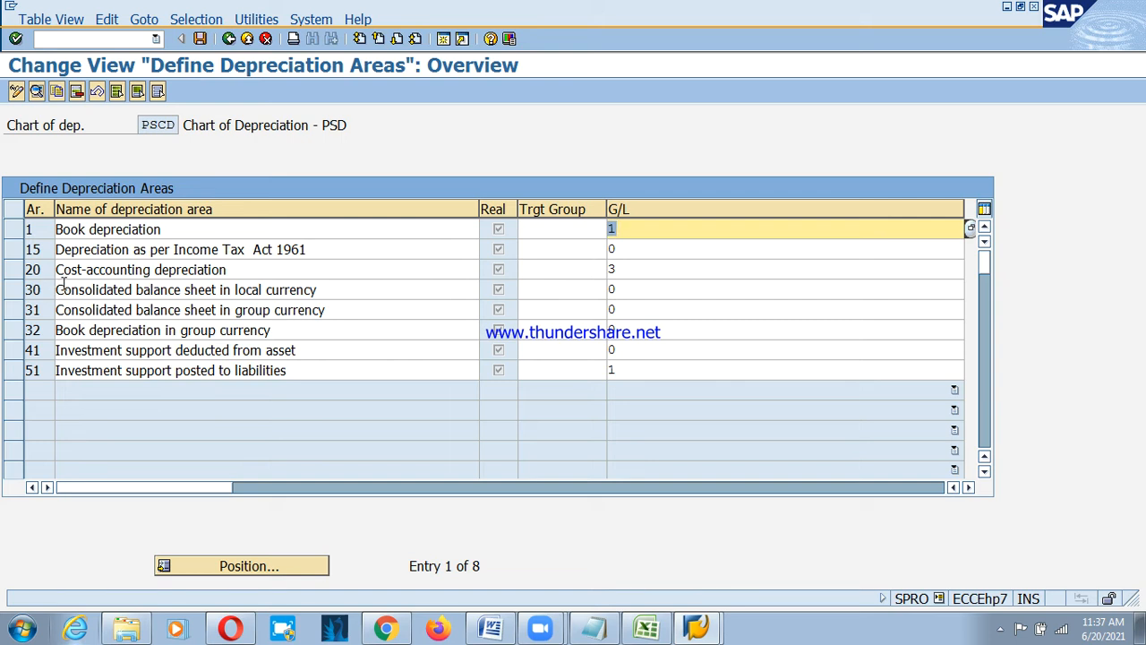
click(14, 229)
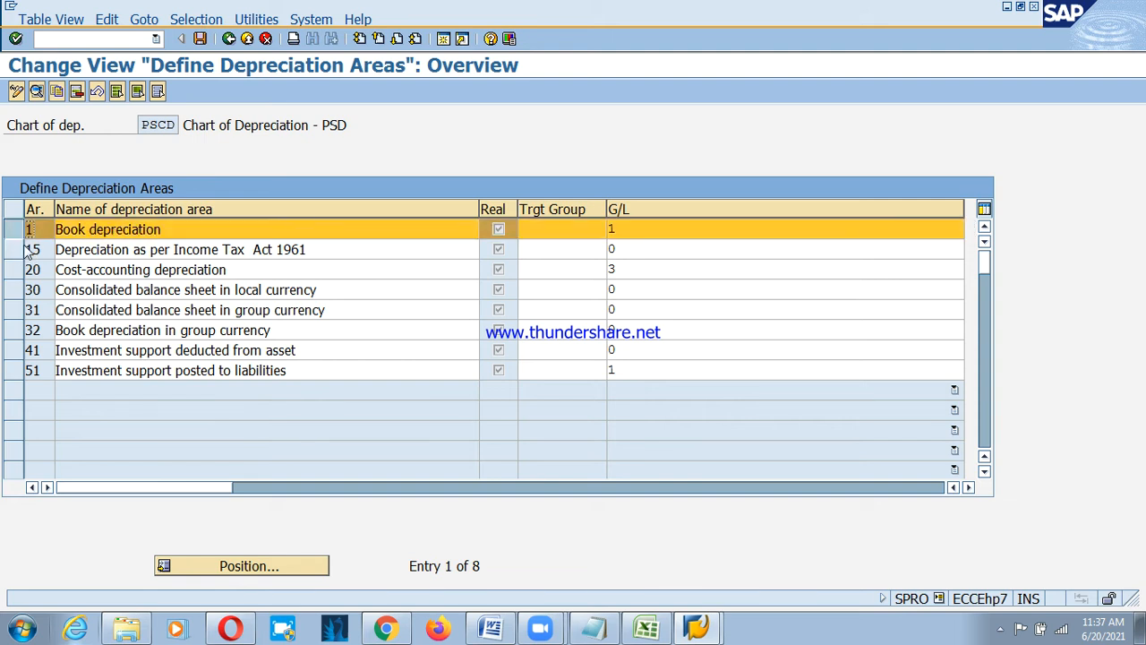
double_click(91, 231)
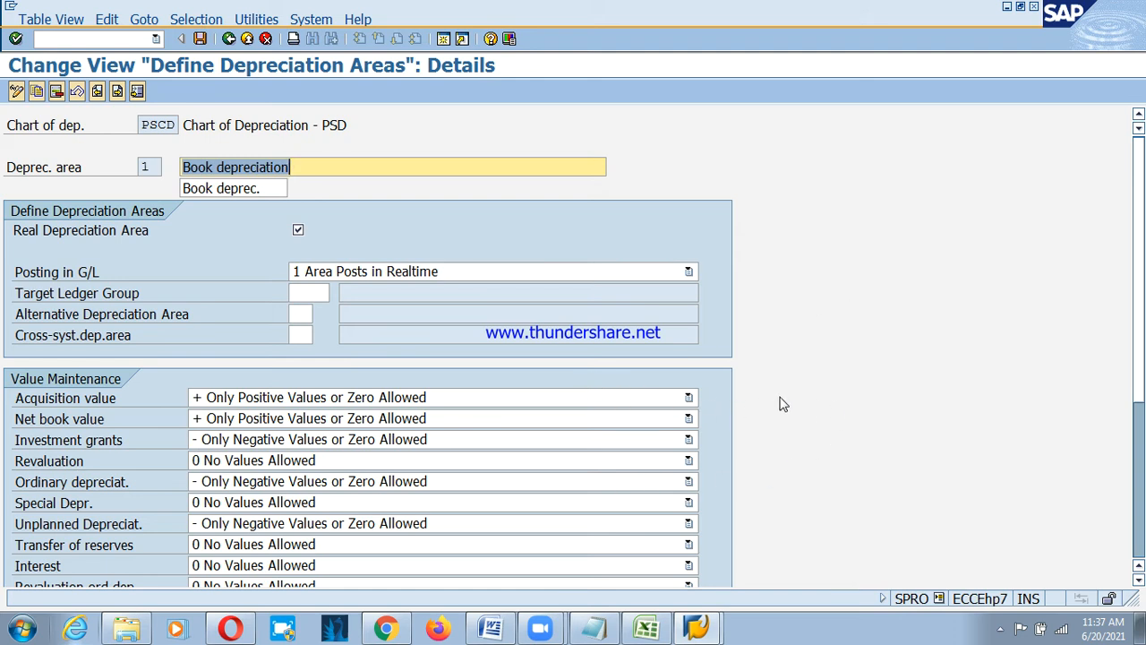
scroll(1143, 356, down, 4)
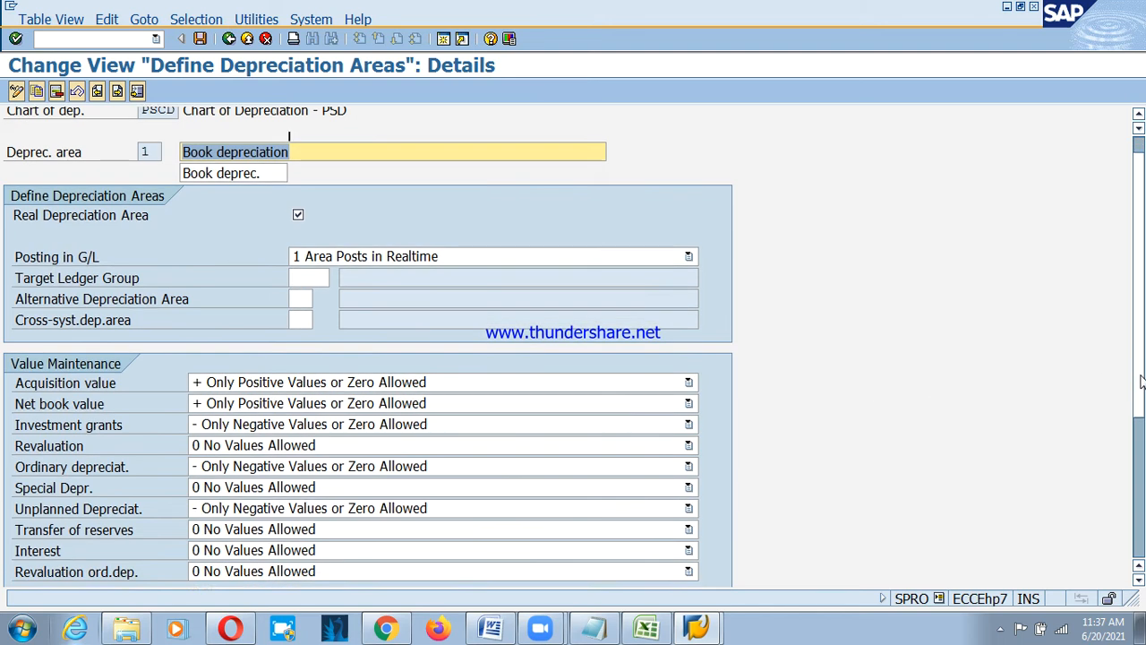
scroll(1142, 358, up, 4)
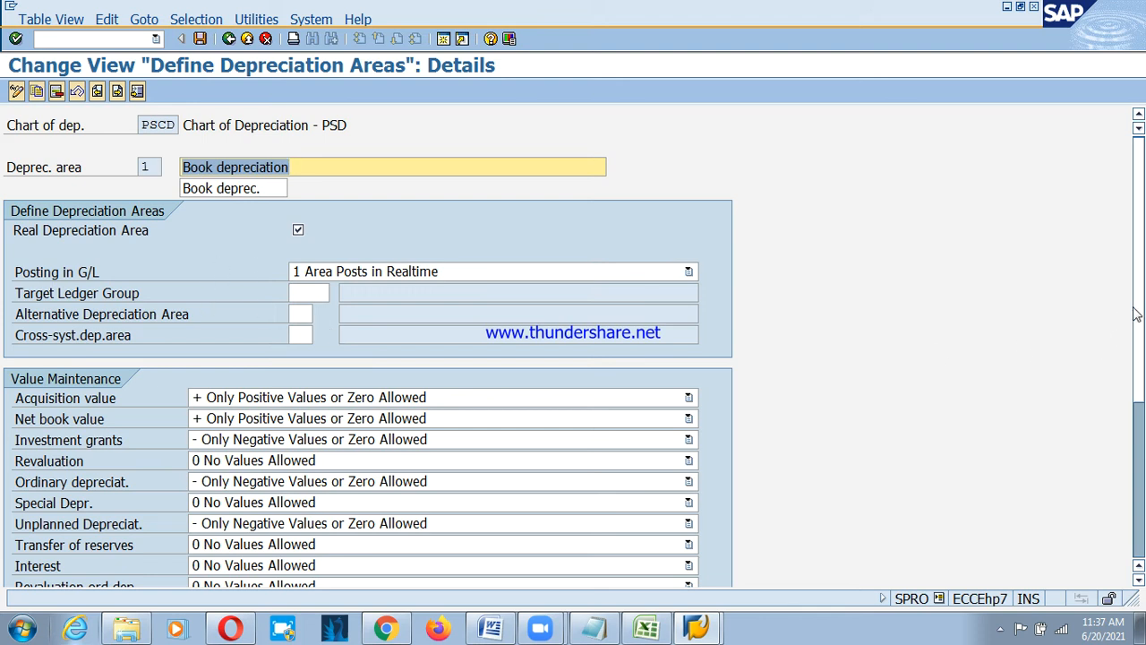
scroll(1142, 347, down, 4)
scroll(1142, 347, up, 3)
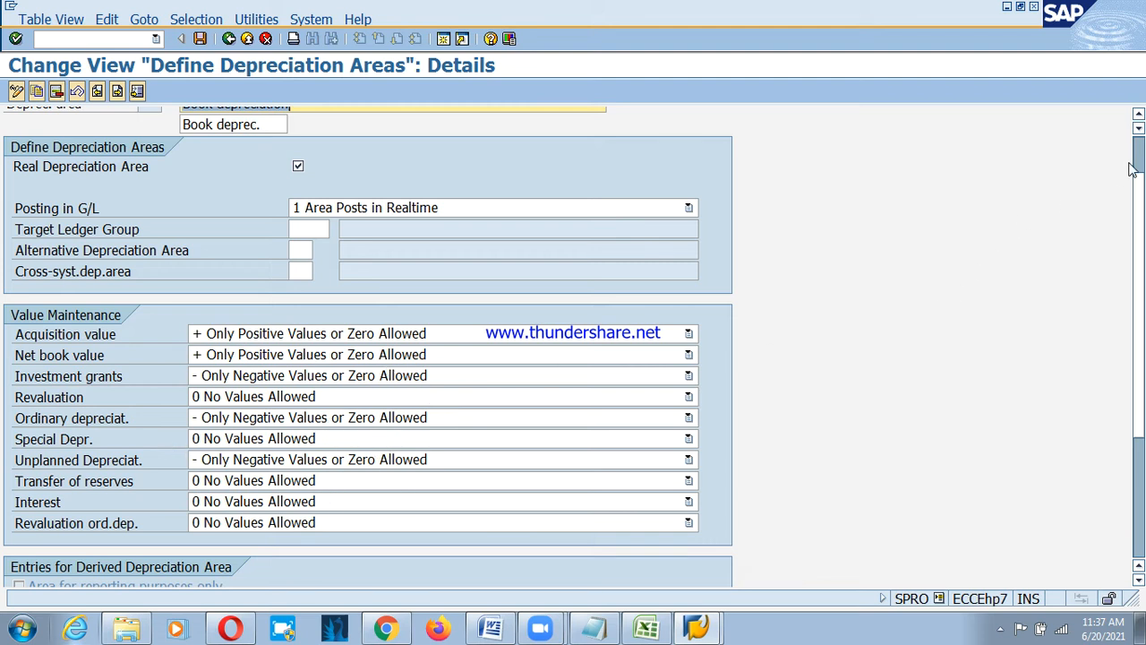
scroll(1131, 163, up, 1)
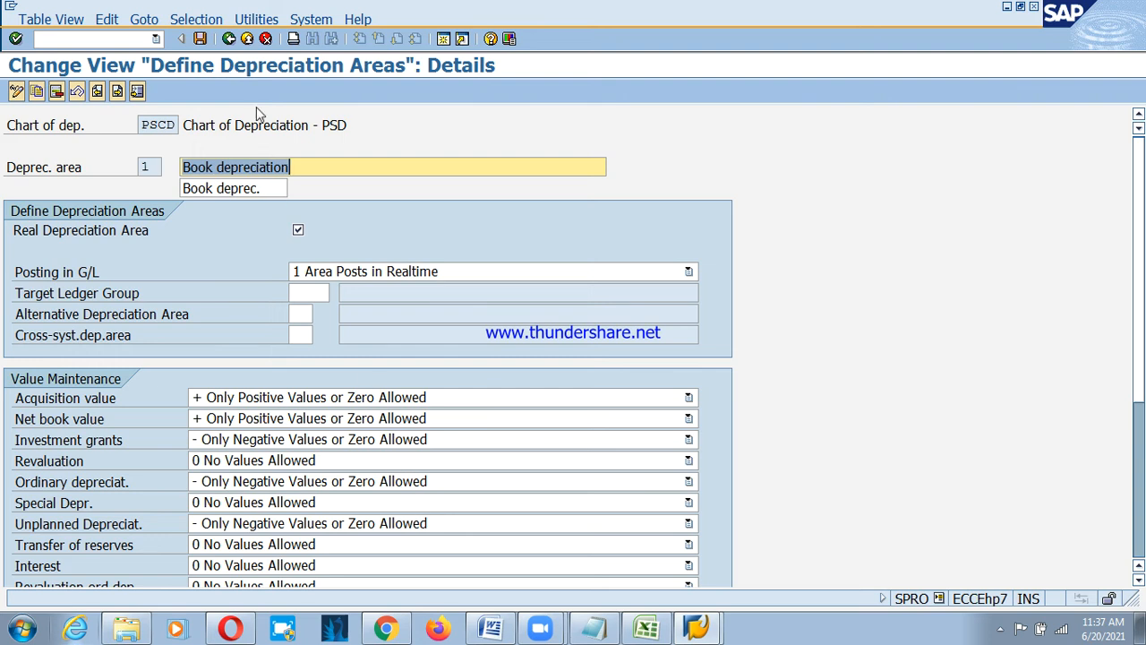
click(229, 39)
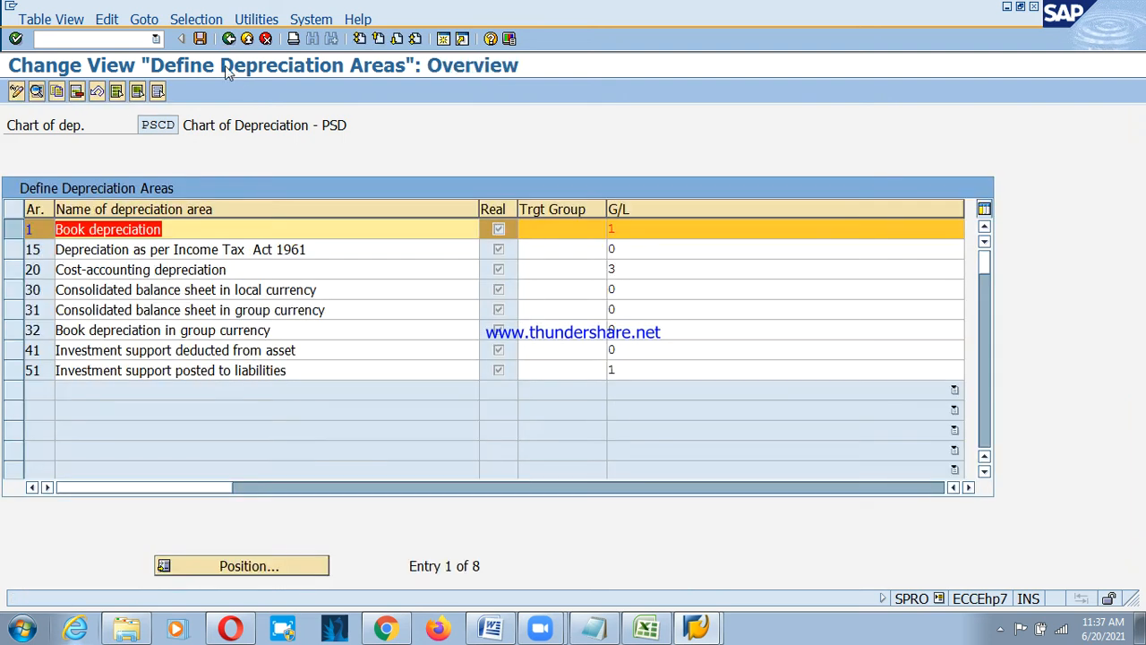
Delete depreciation areas 15 through 51 from PSCD, keeping only 1 Book depreciation, and save.
click(15, 231)
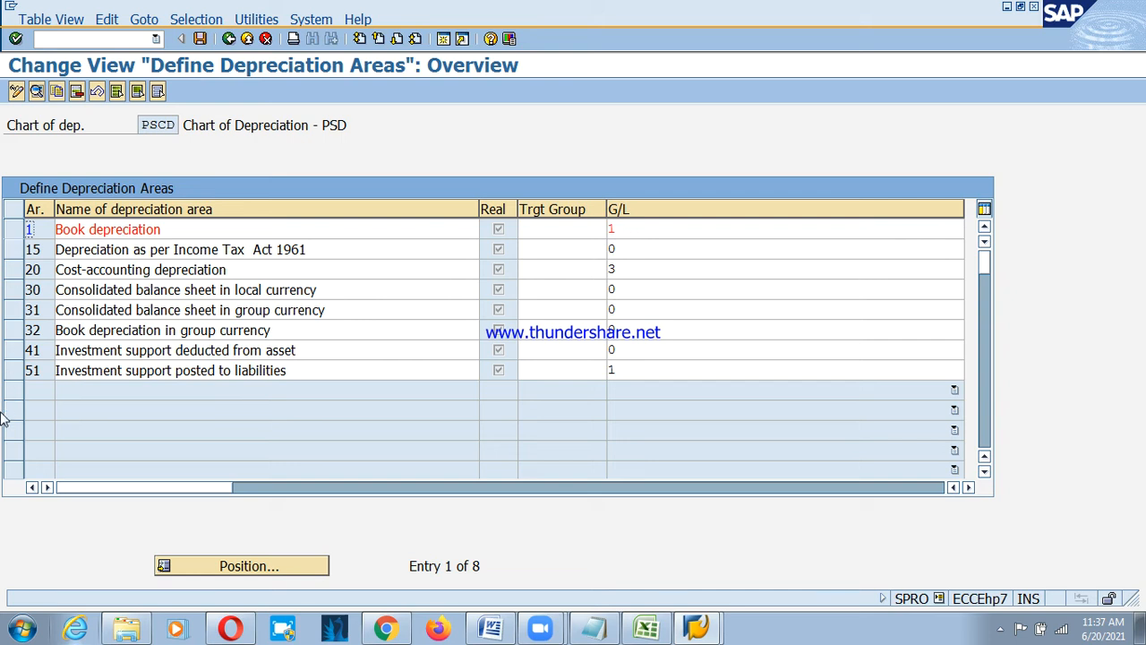
drag(13, 249, 20, 383)
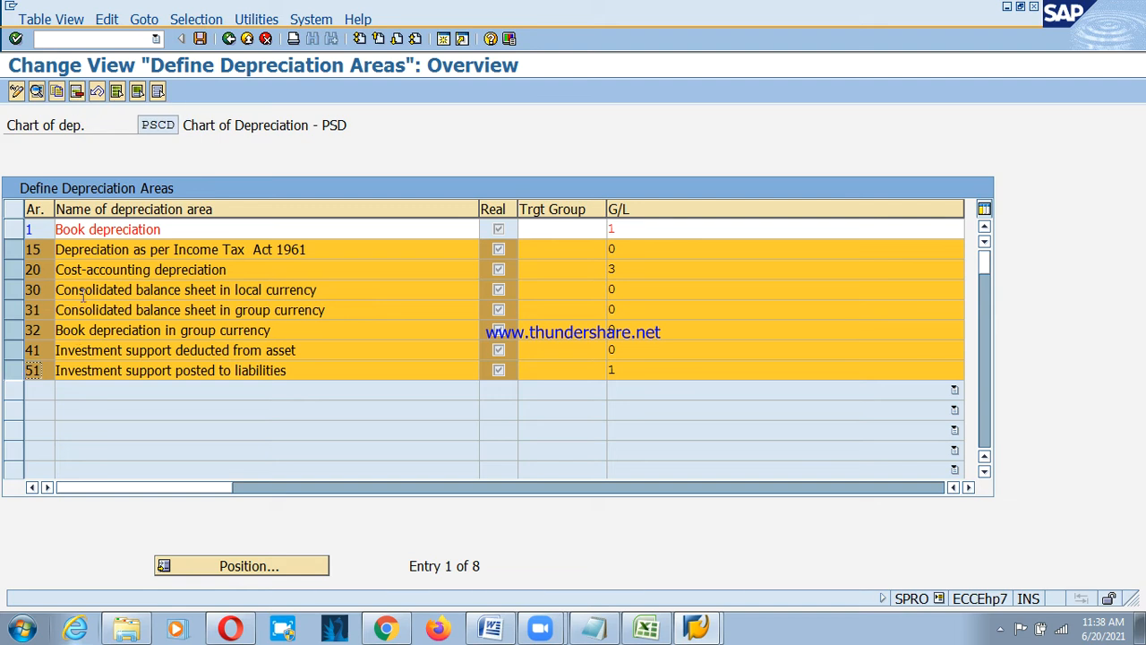
click(76, 91)
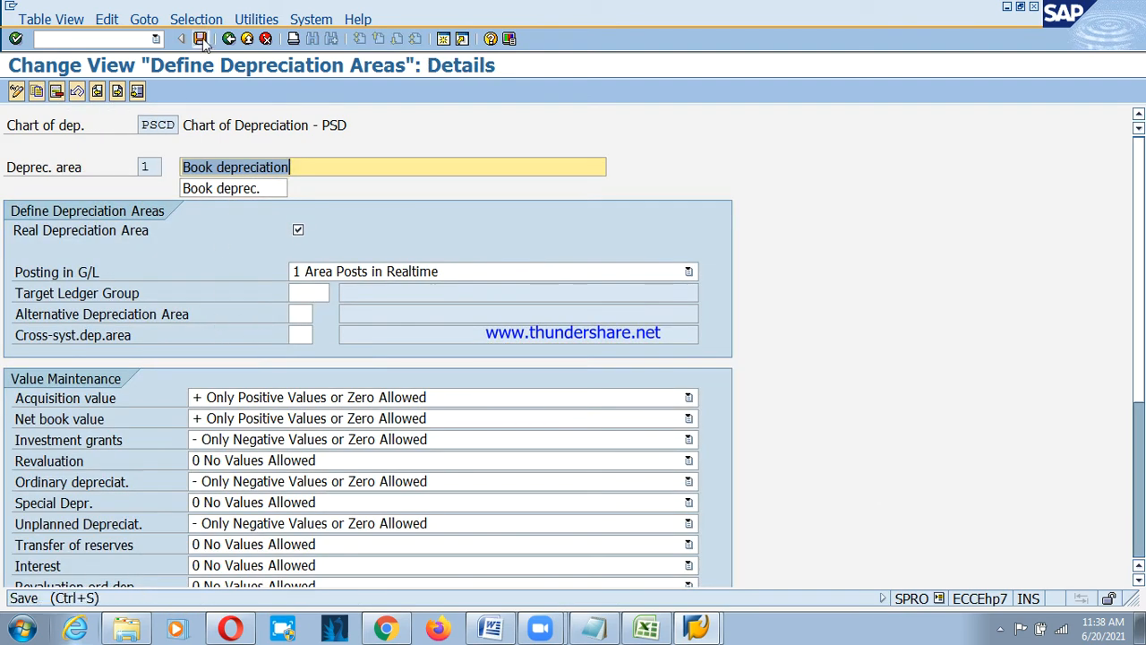
click(201, 39)
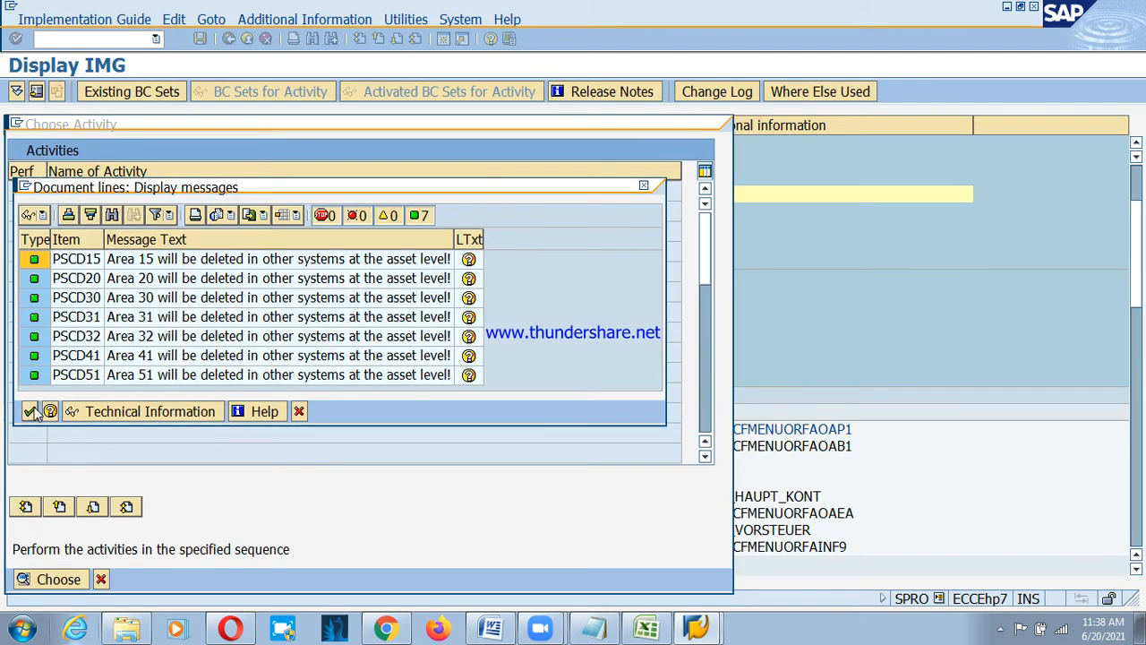
click(29, 415)
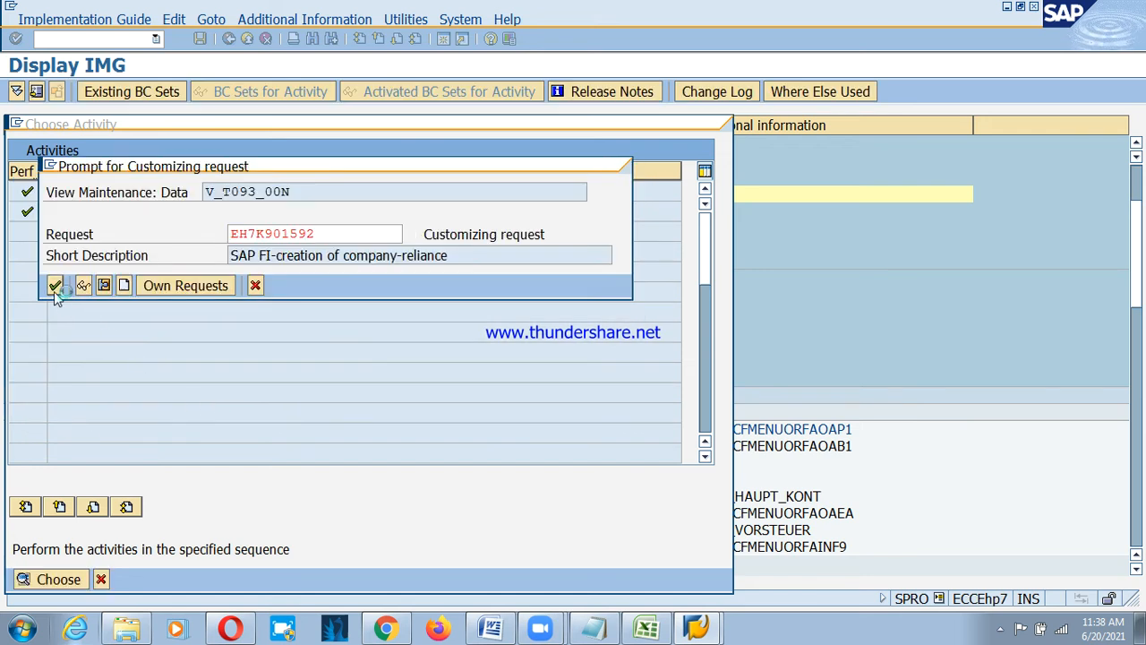
click(54, 286)
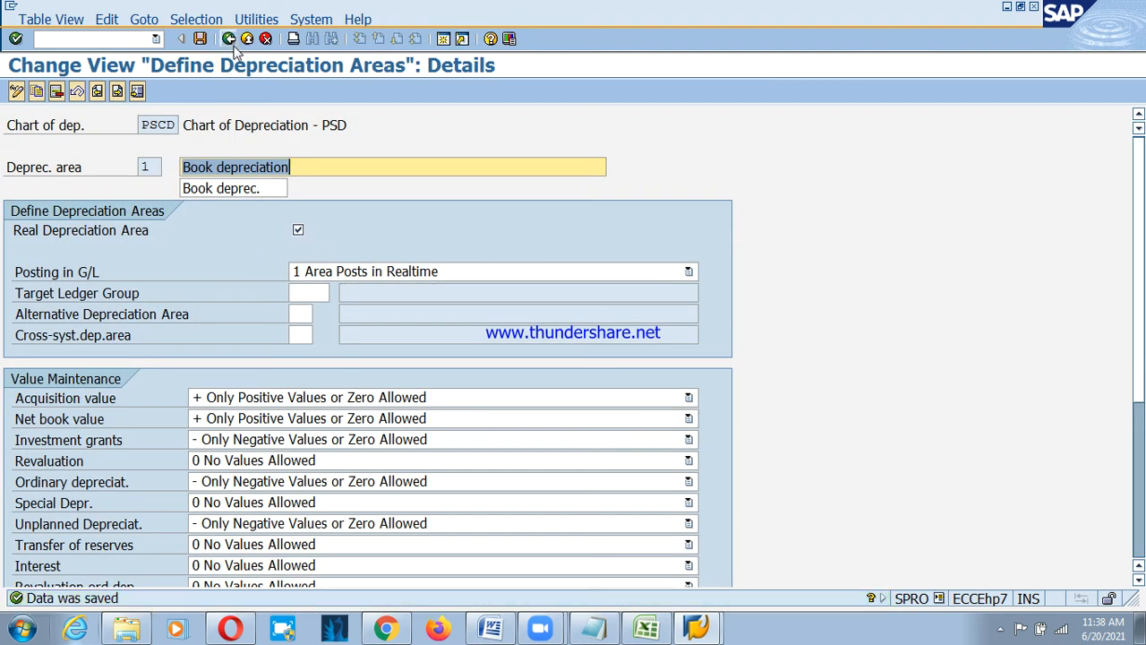
click(231, 41)
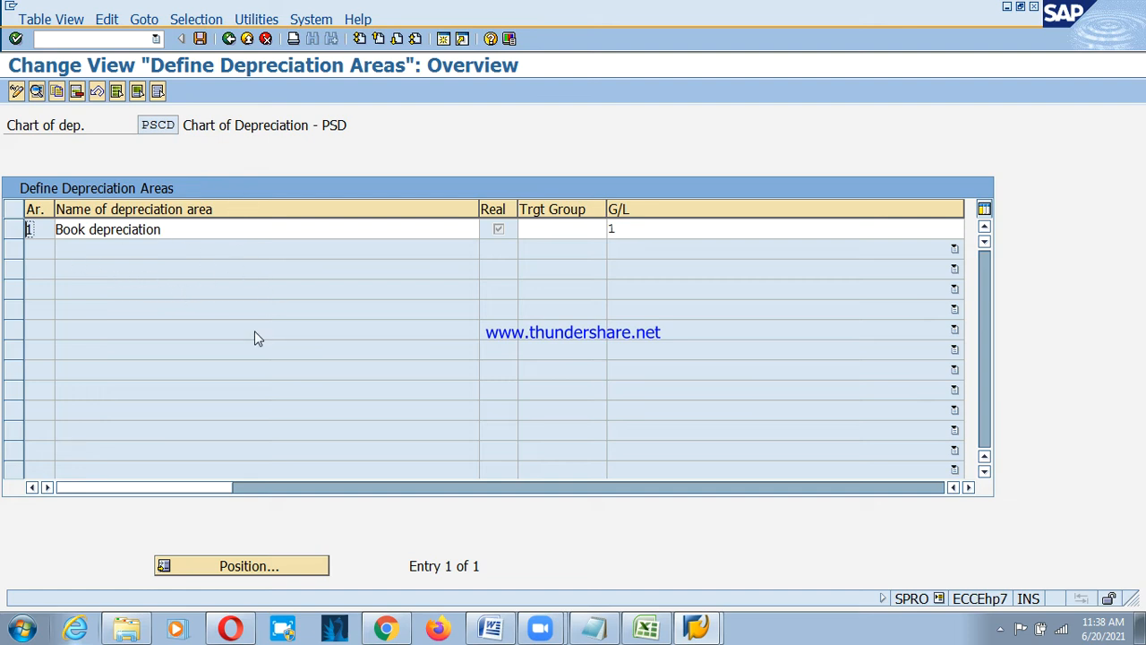
Close the chart of depreciation activities and run Assign Input Tax Indicator for Non-Taxable Acquisitions.
click(229, 38)
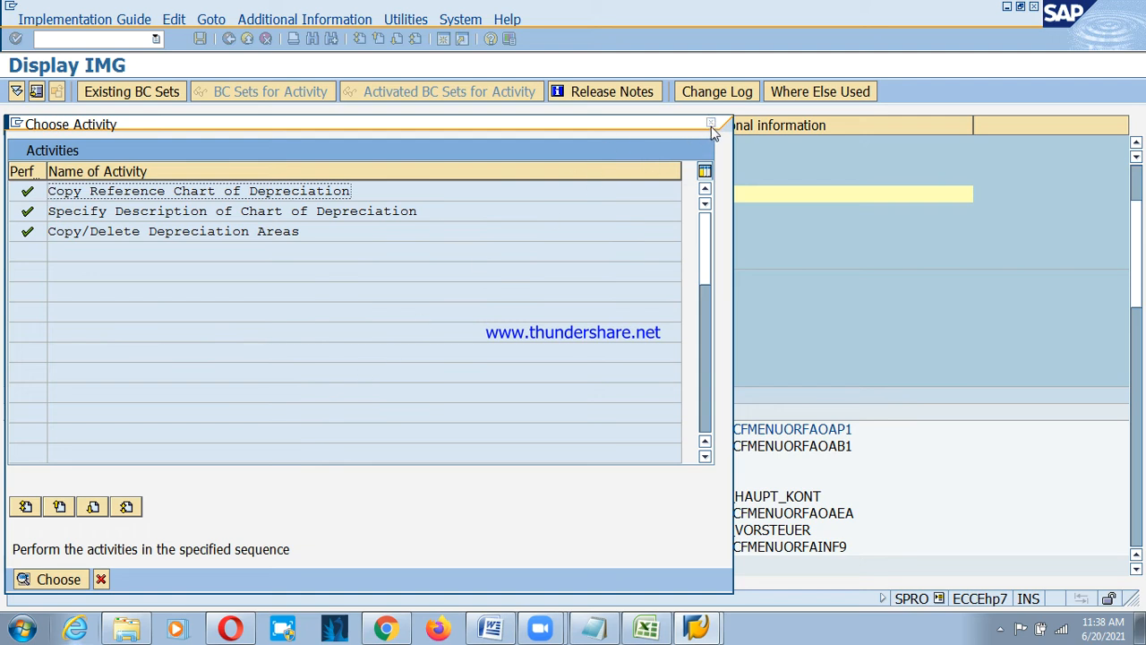
click(711, 123)
click(242, 536)
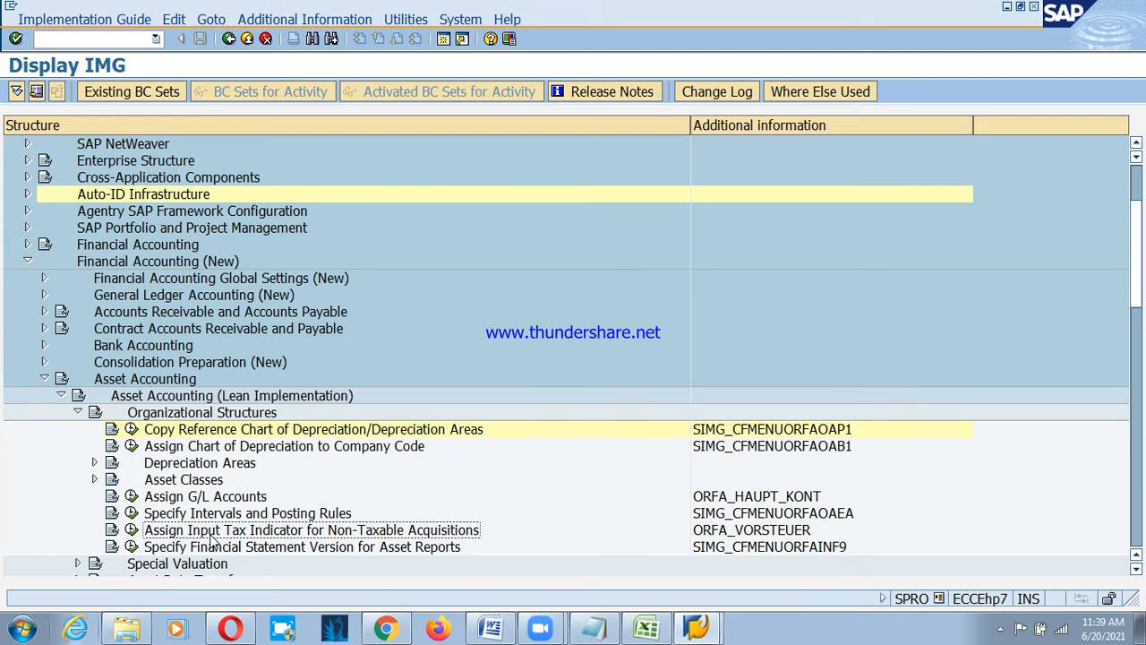
click(131, 532)
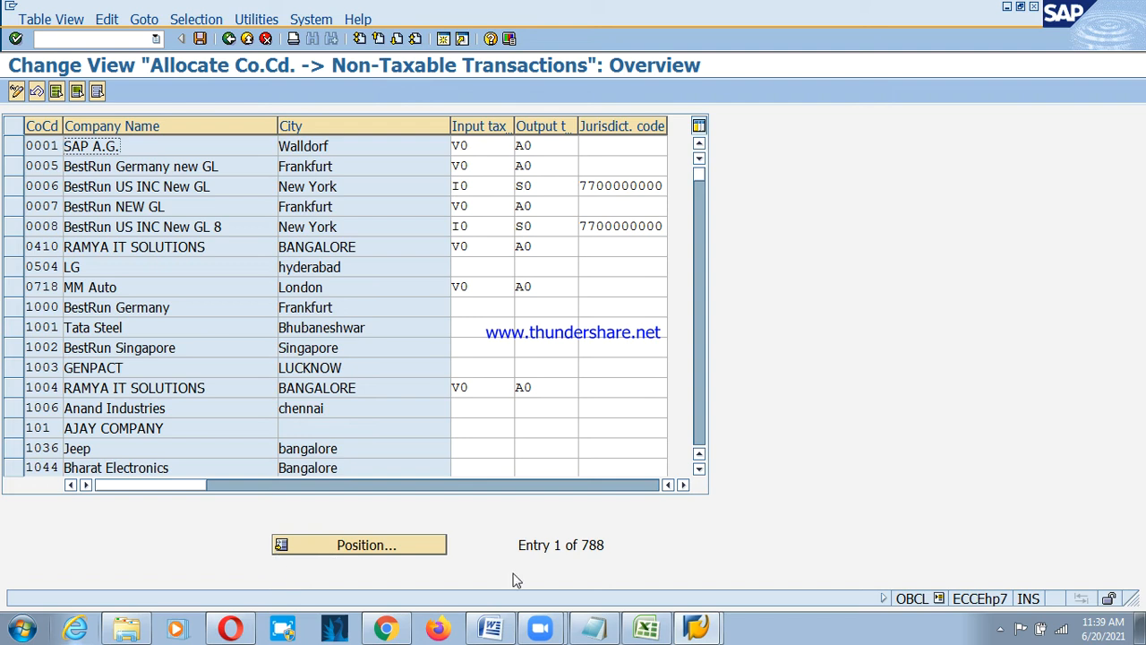
Locate company code PSD and verify its input tax C2 and output tax O2.
click(336, 546)
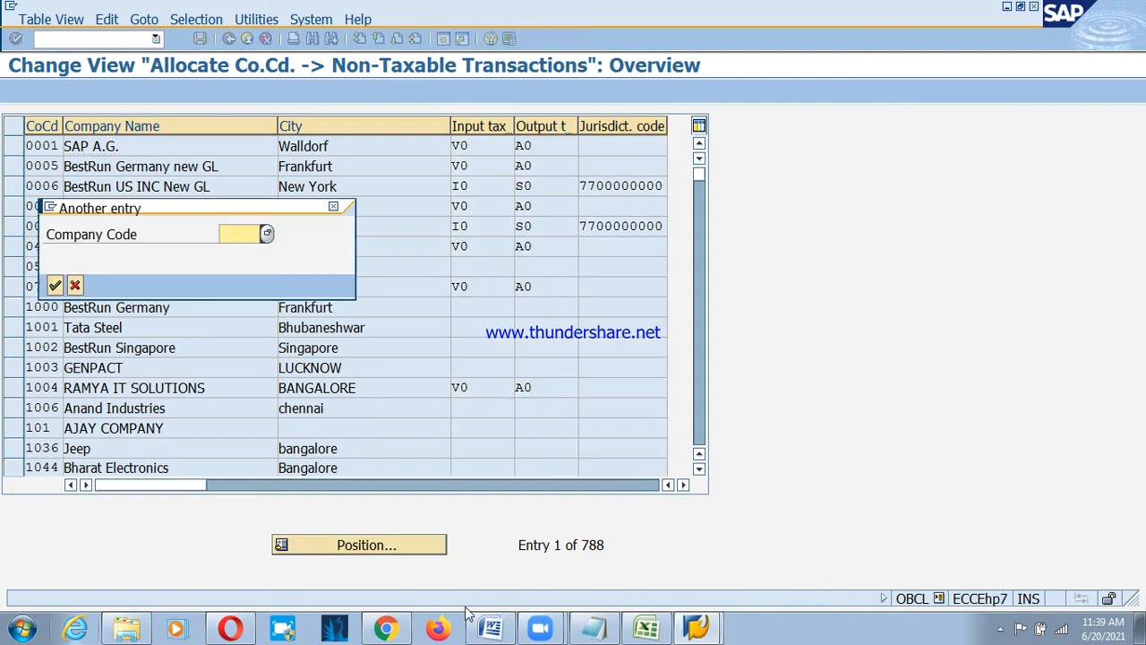
text(psd)
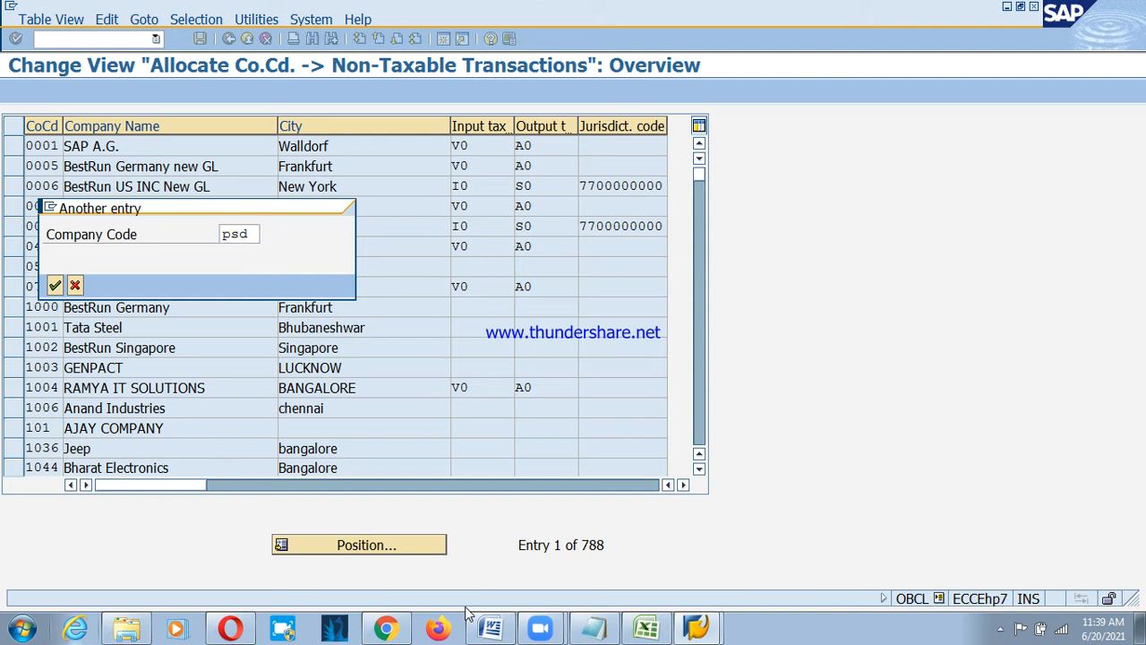
key(Return)
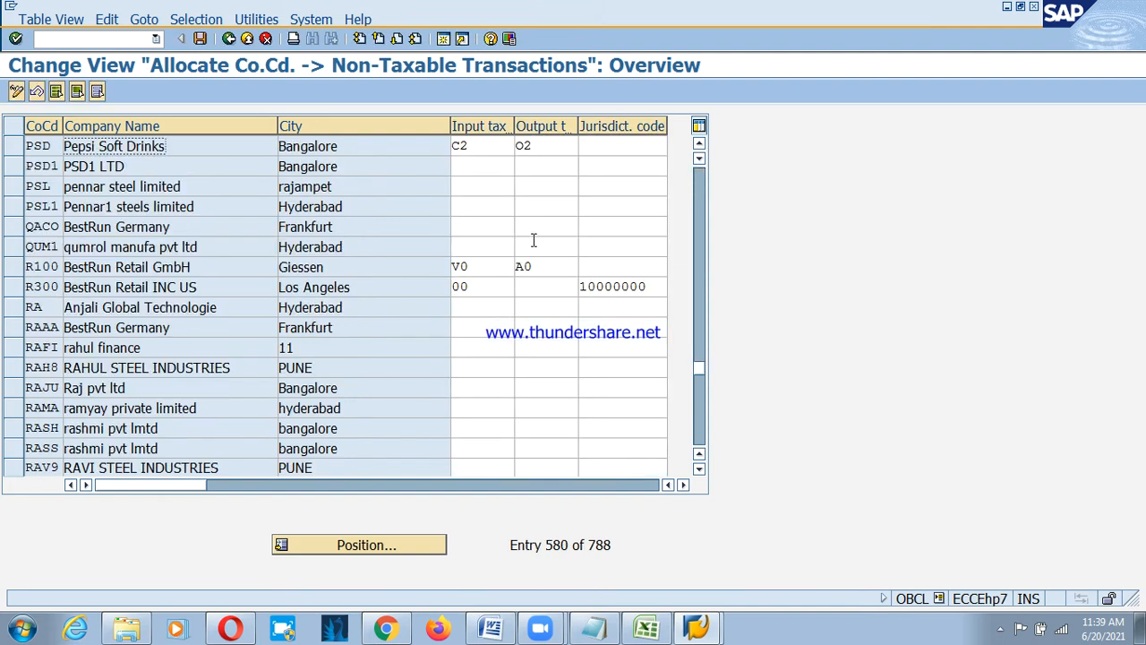
click(492, 148)
click(563, 149)
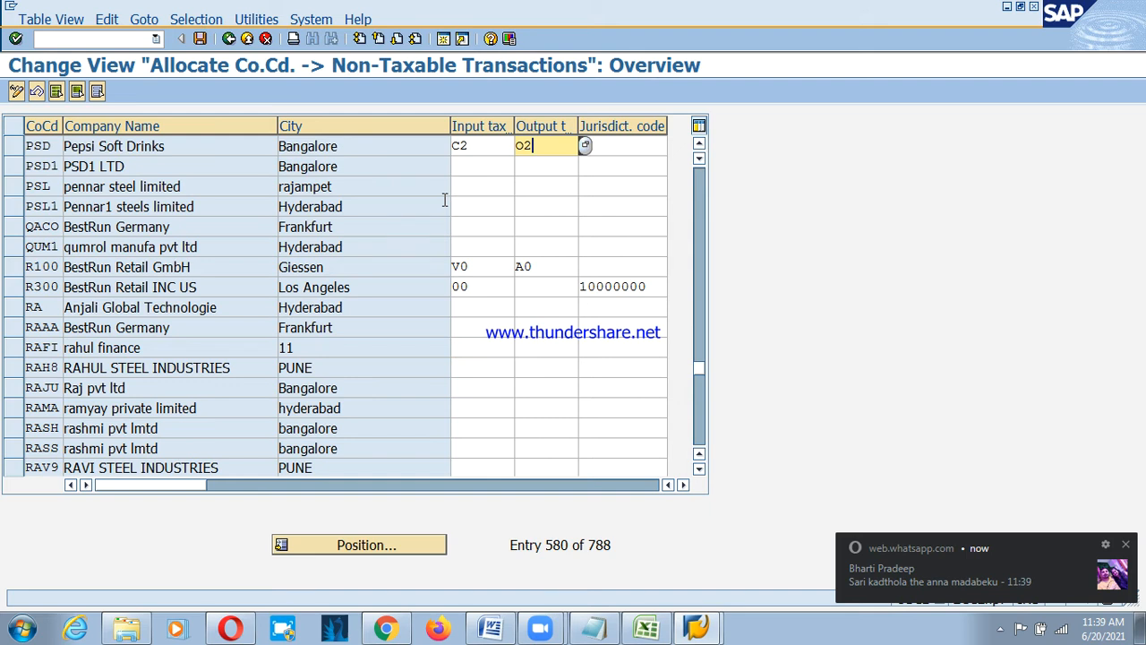
click(1128, 548)
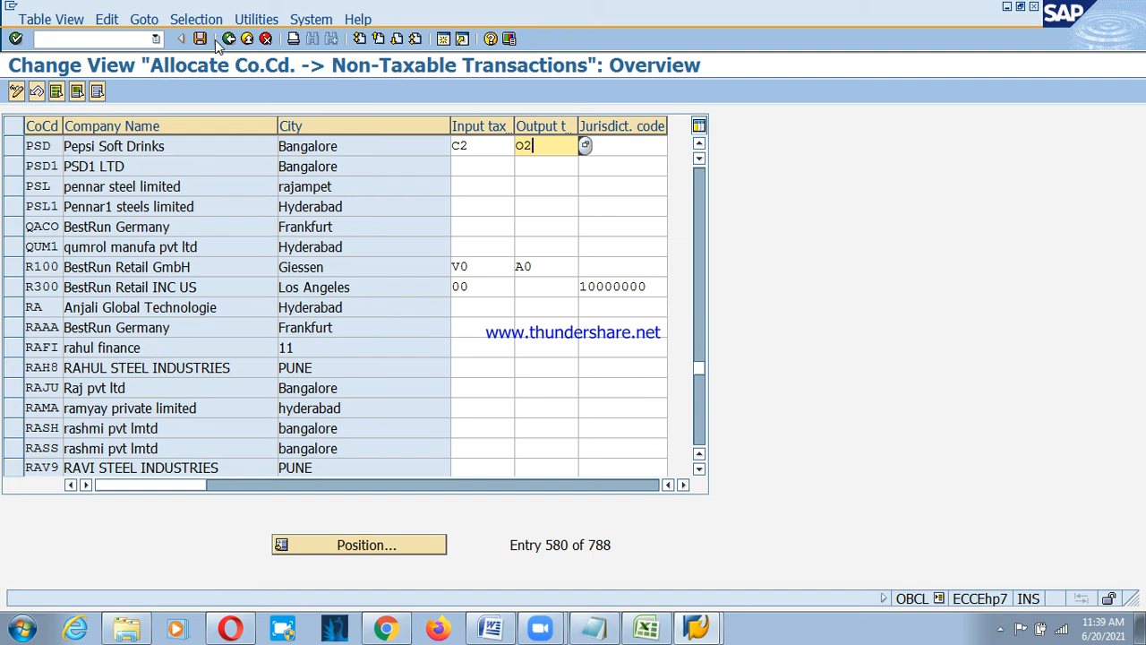
click(229, 40)
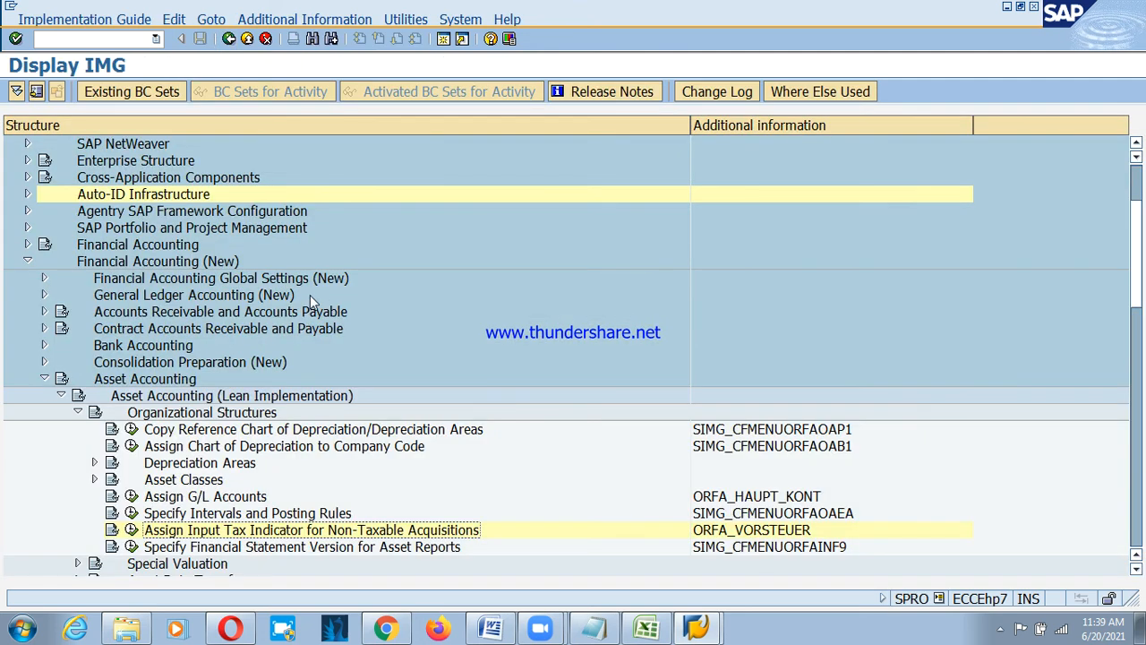
Run Assign Chart of Depreciation to Company Code under Organizational Structures.
click(199, 454)
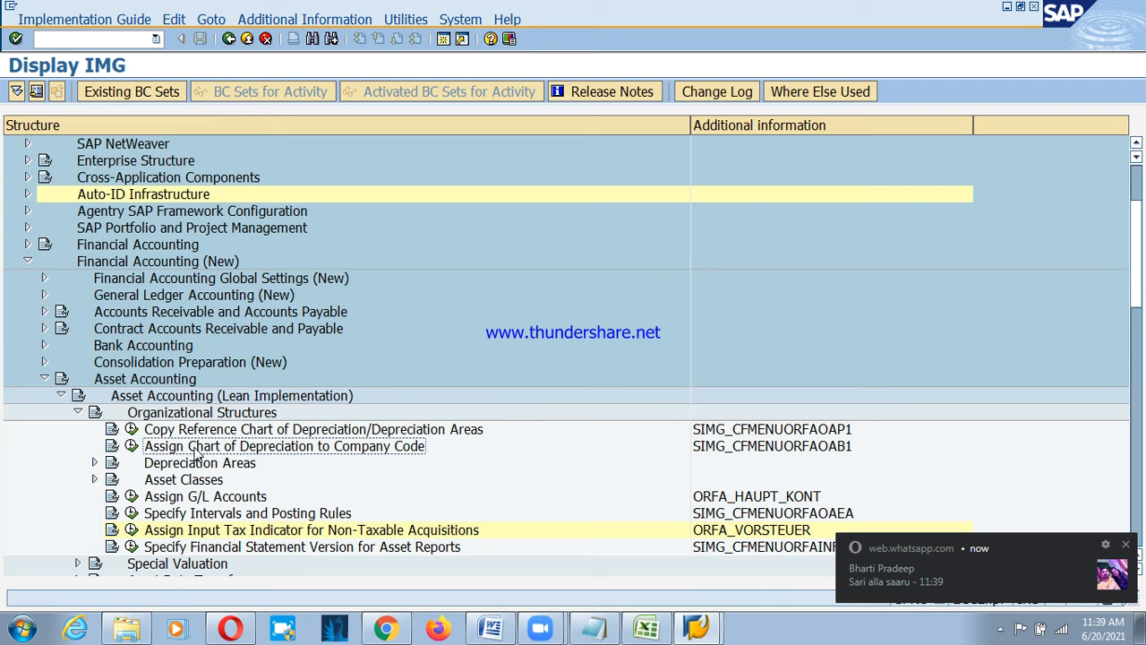
click(1128, 547)
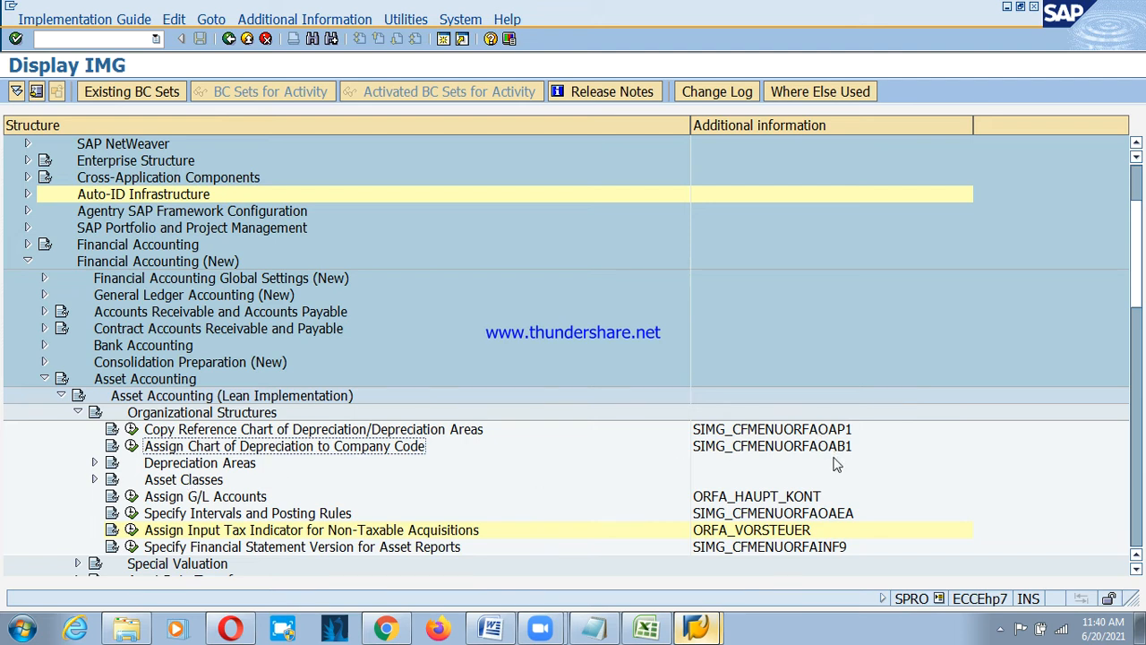
click(131, 446)
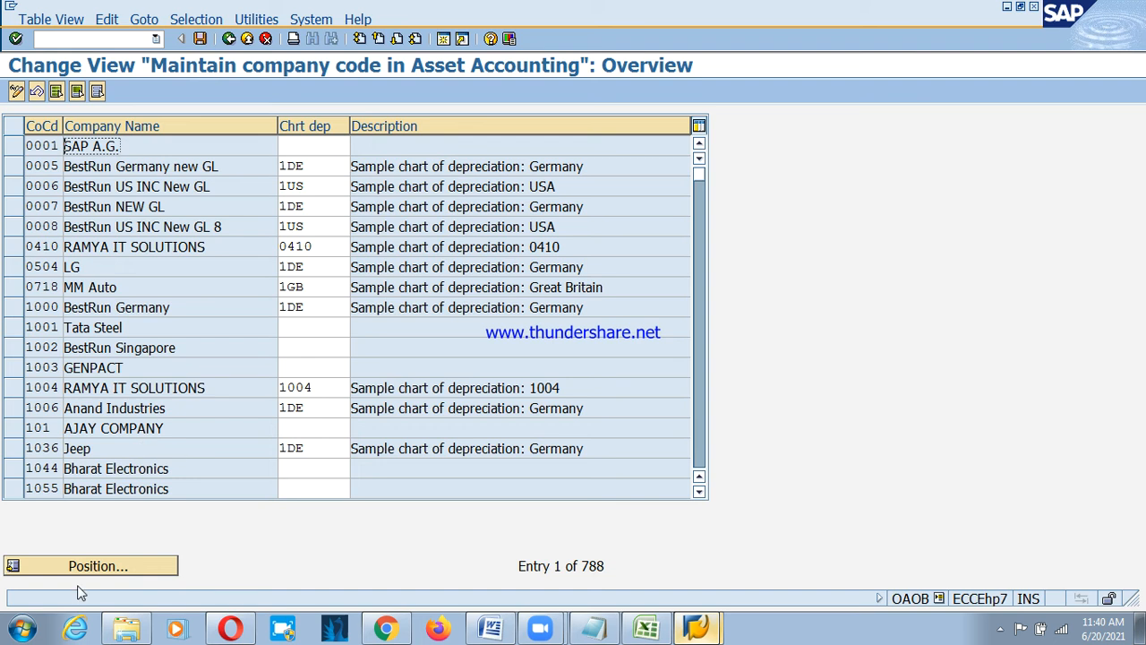
Assign chart of depreciation PSCD to company code PSD and save under the customizing request.
click(101, 556)
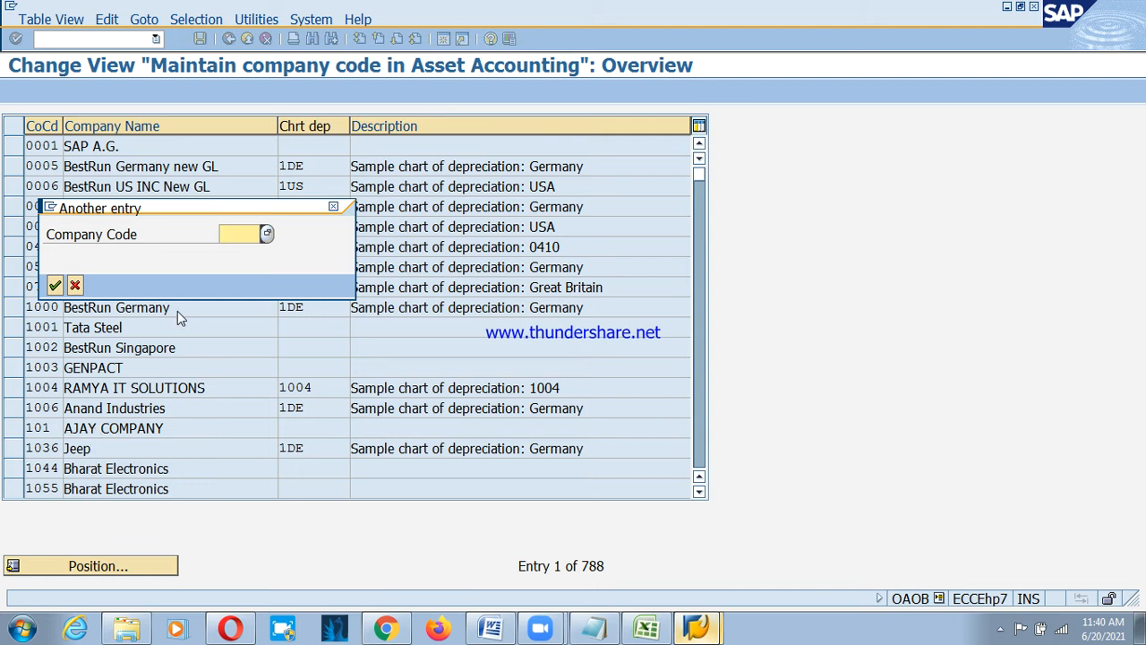
text(ps)
key(Return)
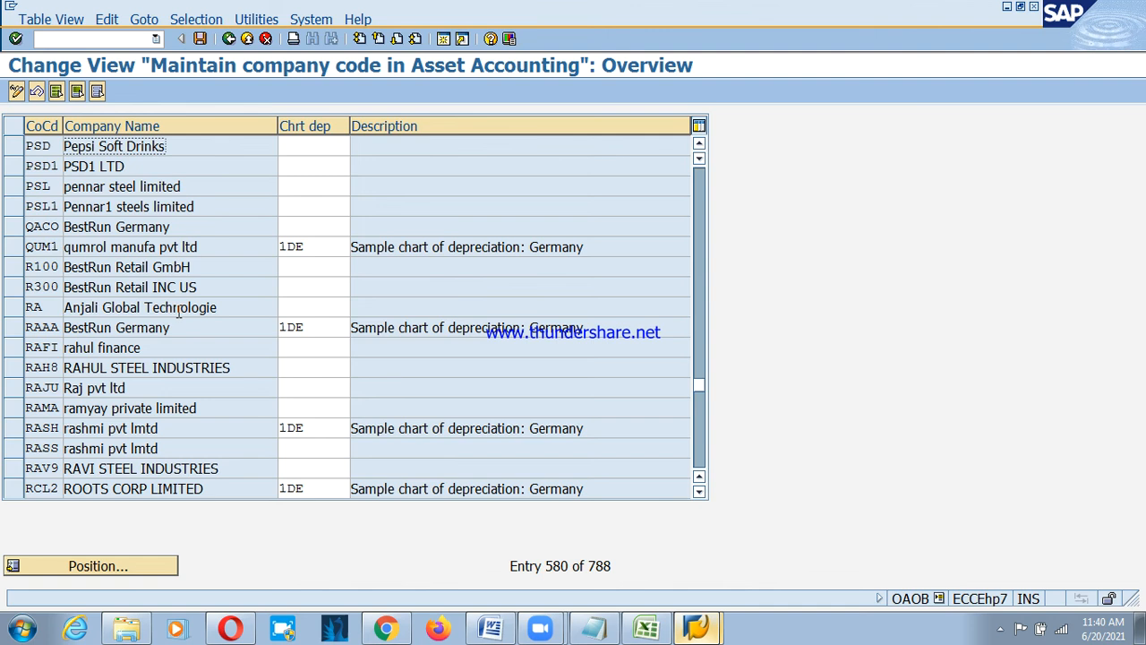
click(296, 145)
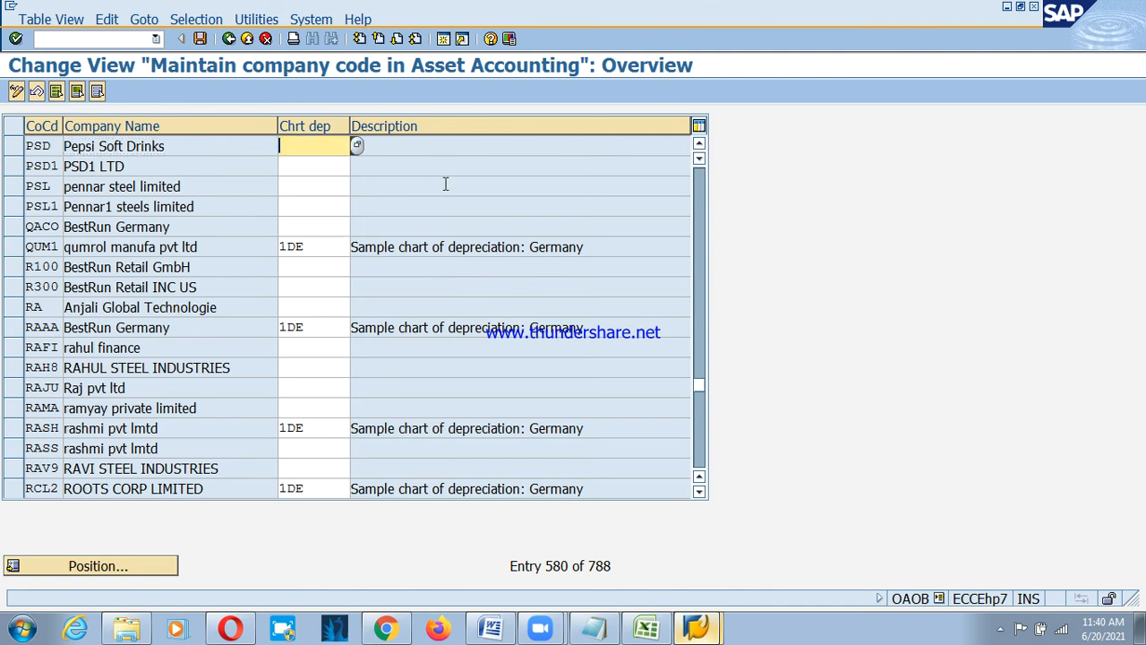
text(psd)
key(BackSpace)
text(cd)
key(Return)
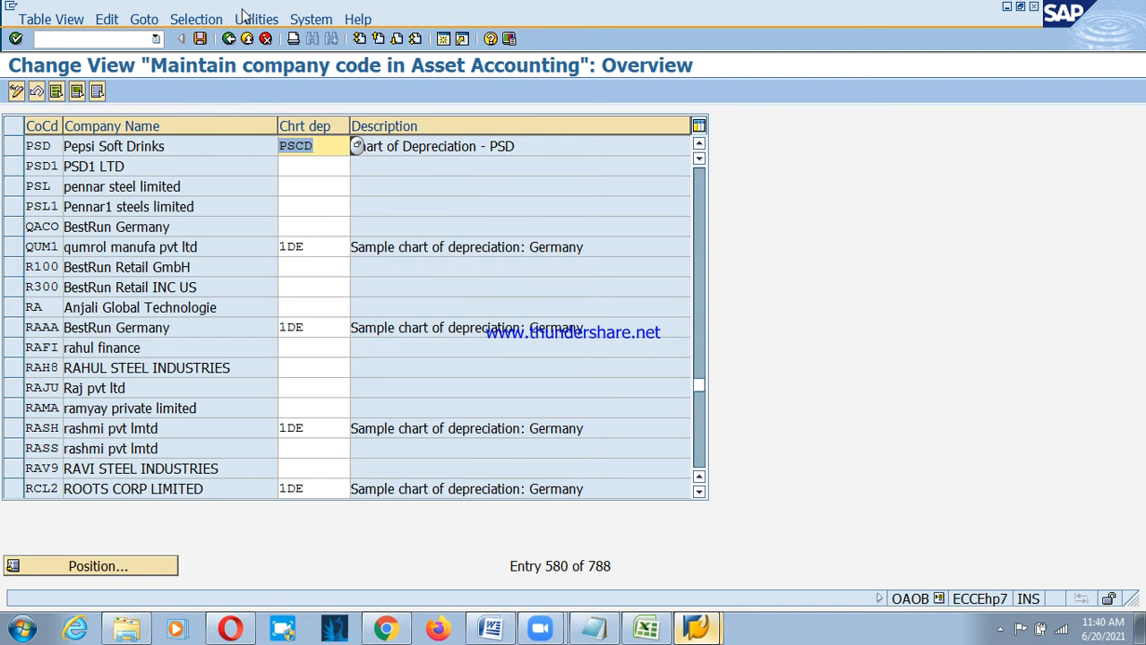
click(200, 39)
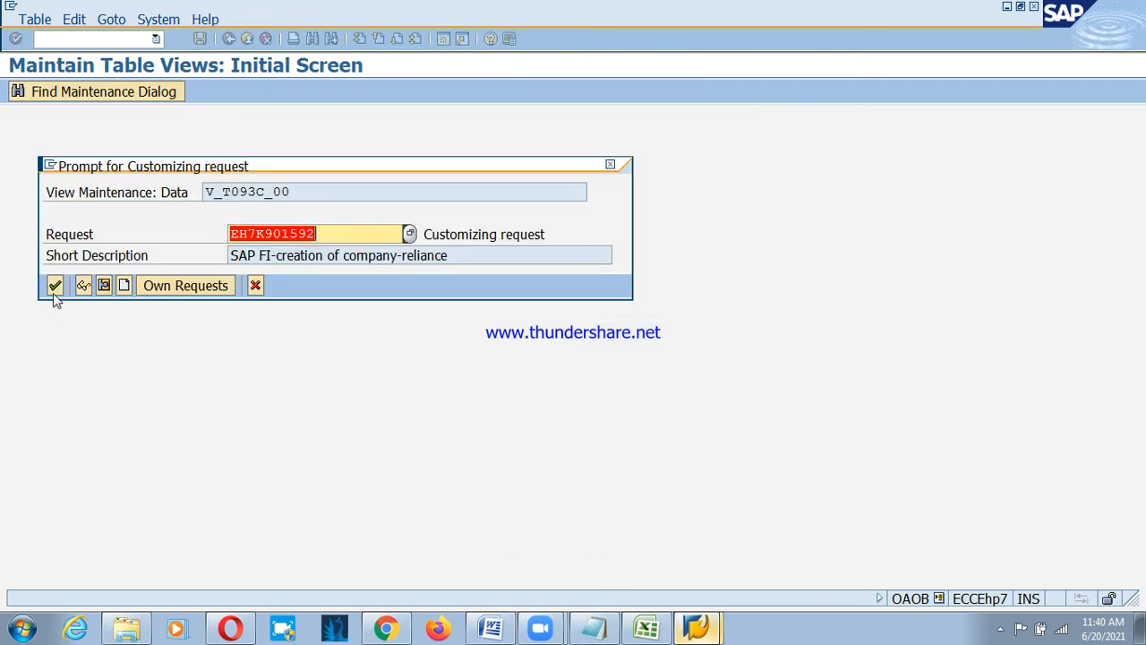
click(54, 290)
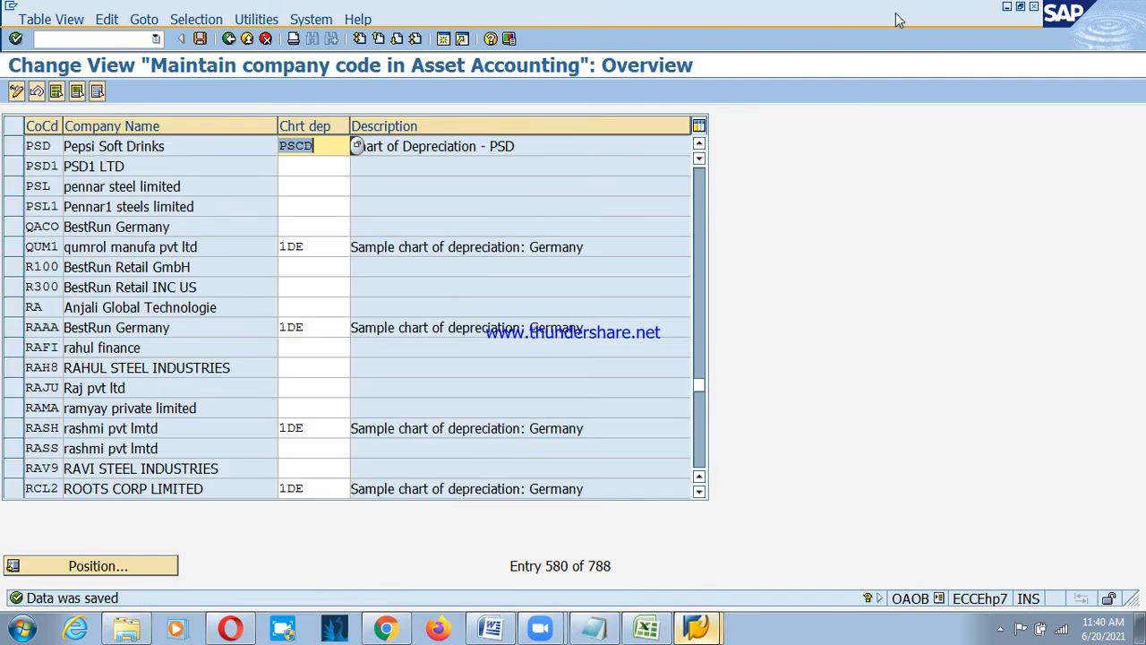
click(897, 14)
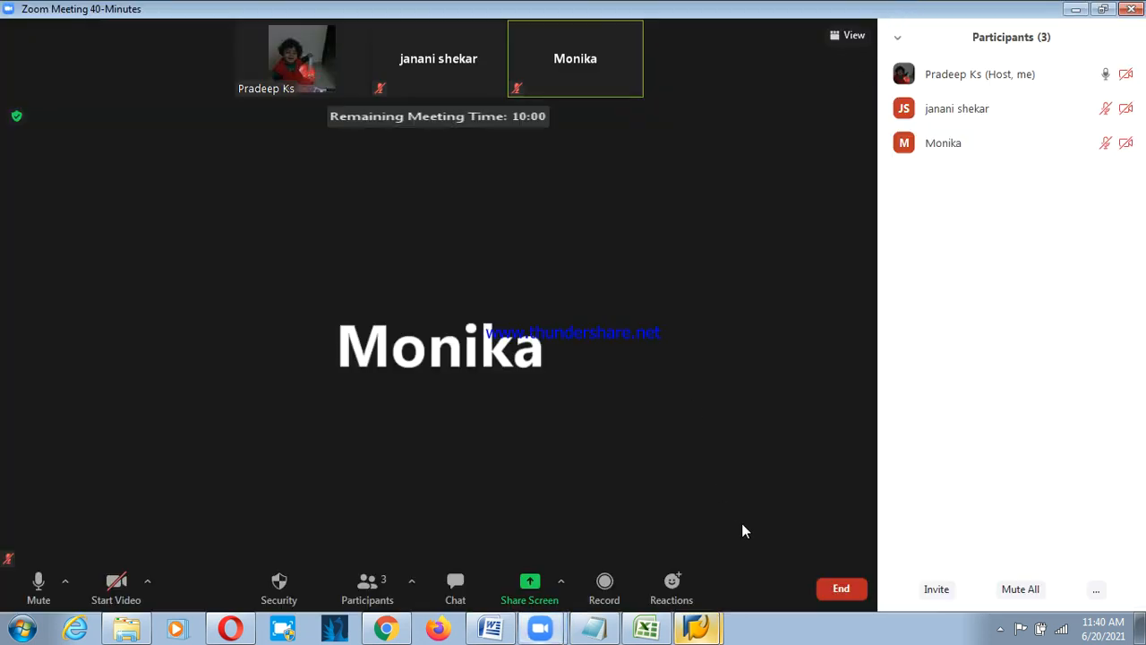
End the current Zoom meeting and start a new personal meeting.
click(841, 589)
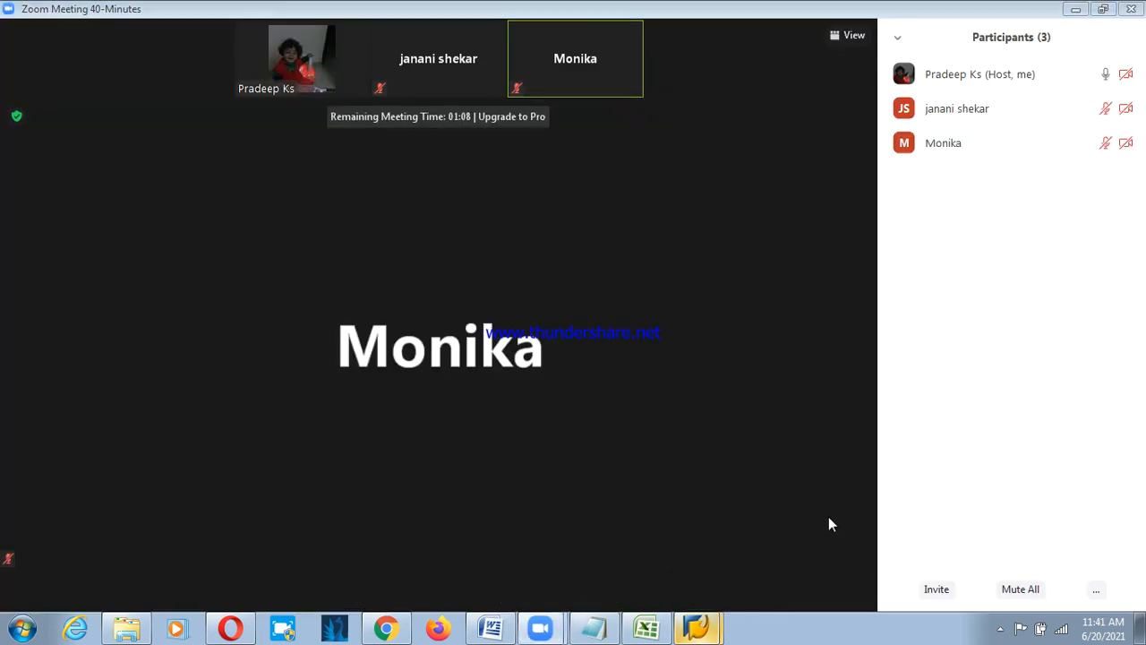
click(825, 516)
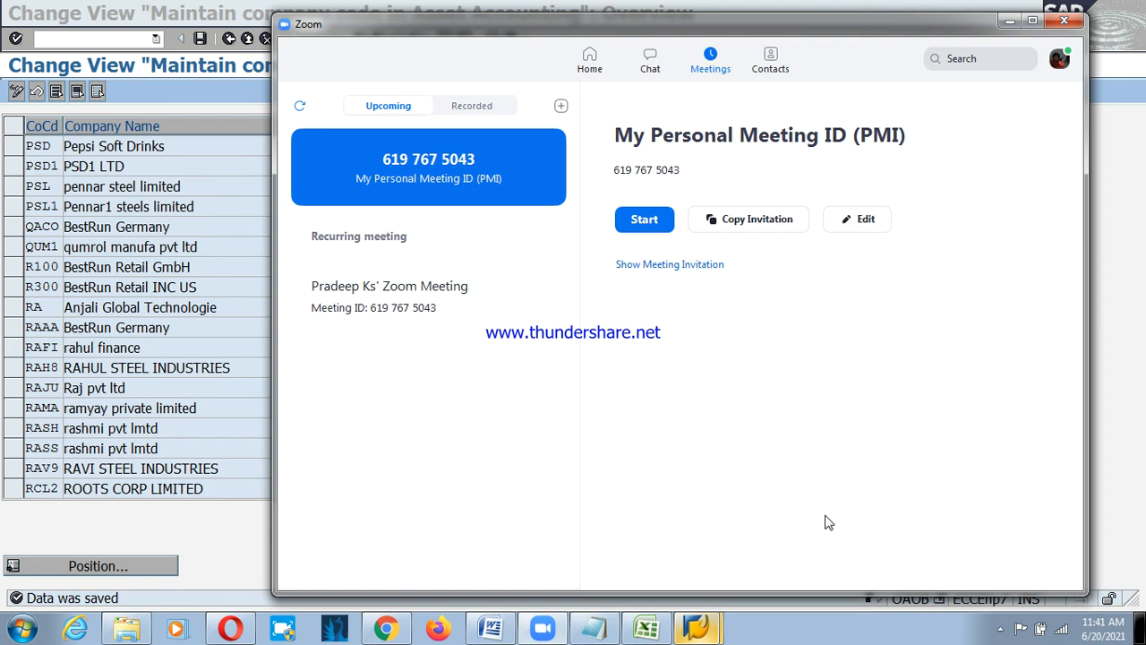
click(634, 222)
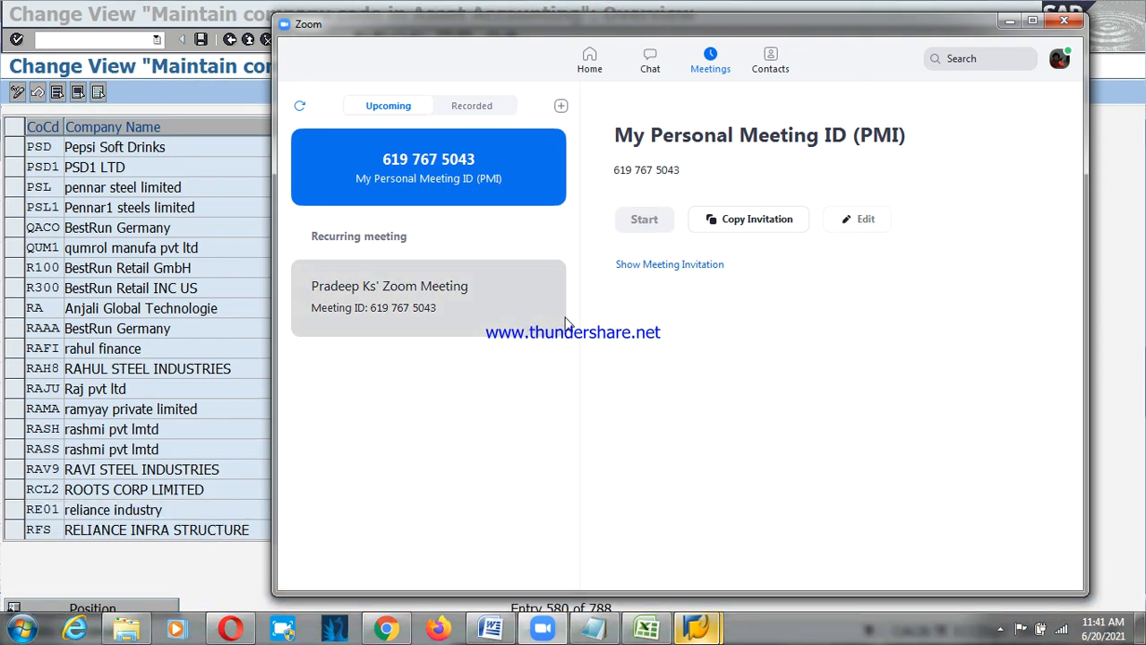
click(1009, 20)
click(1009, 19)
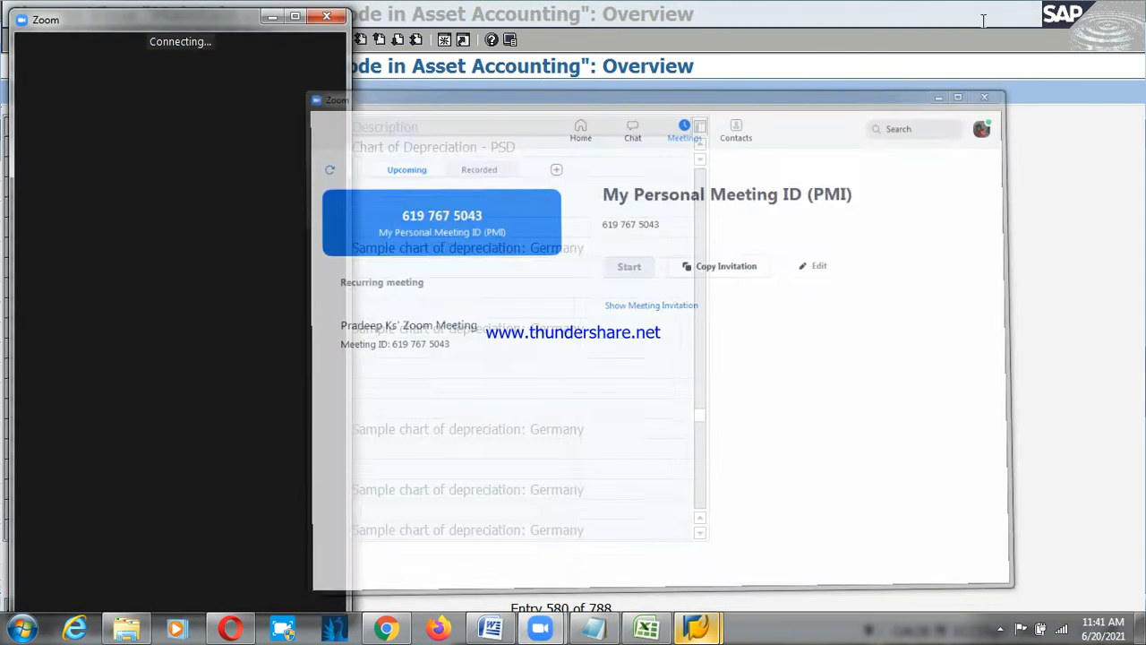
click(295, 16)
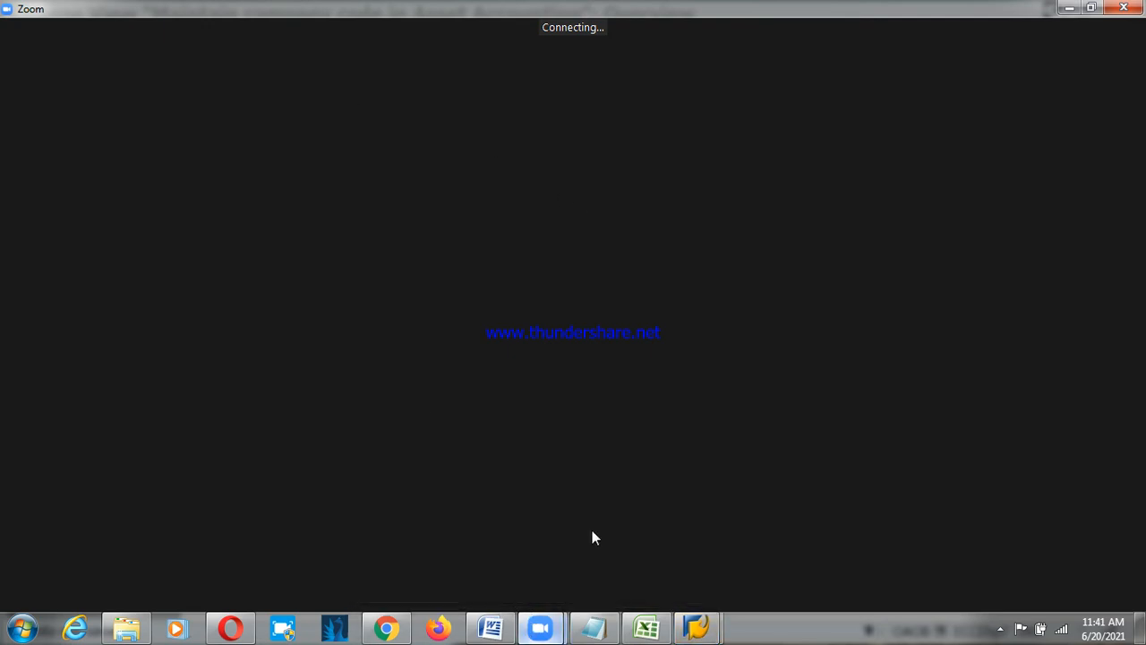
Join with computer audio, admit the waiting participant, and share the whole screen.
mouse_move(540, 627)
click(559, 555)
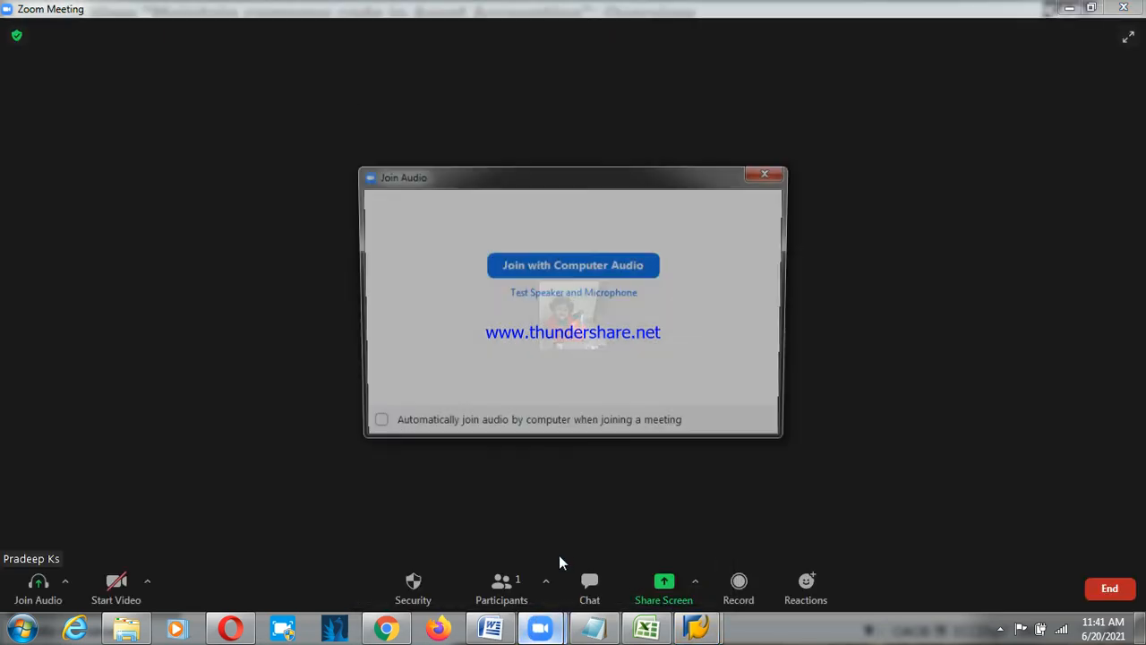
click(560, 265)
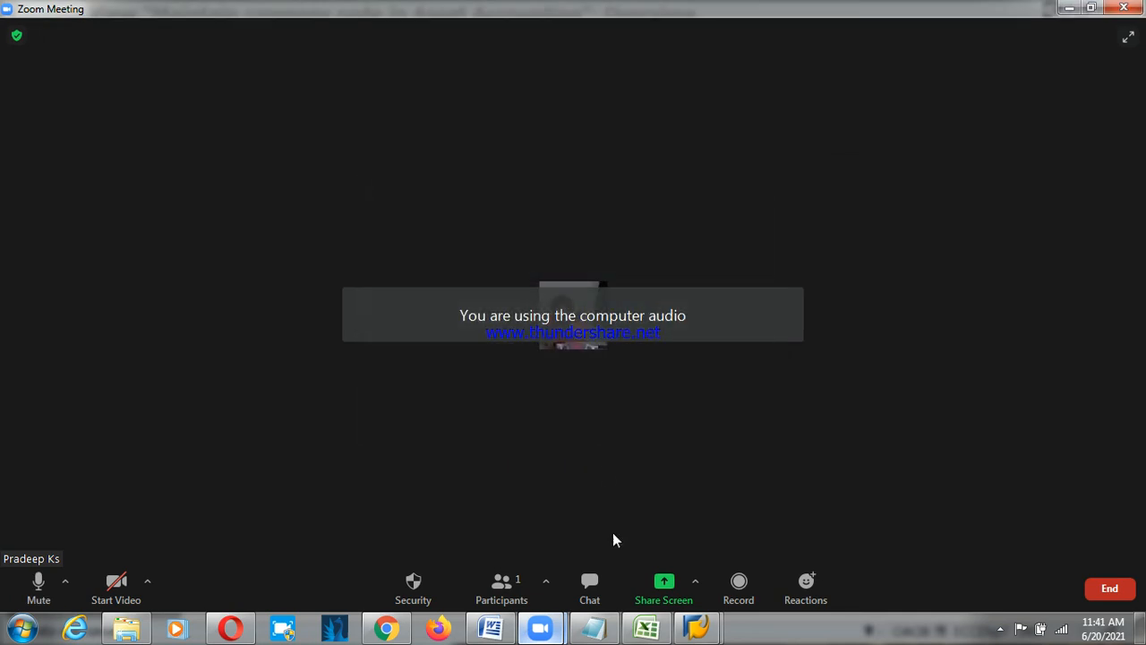
click(517, 582)
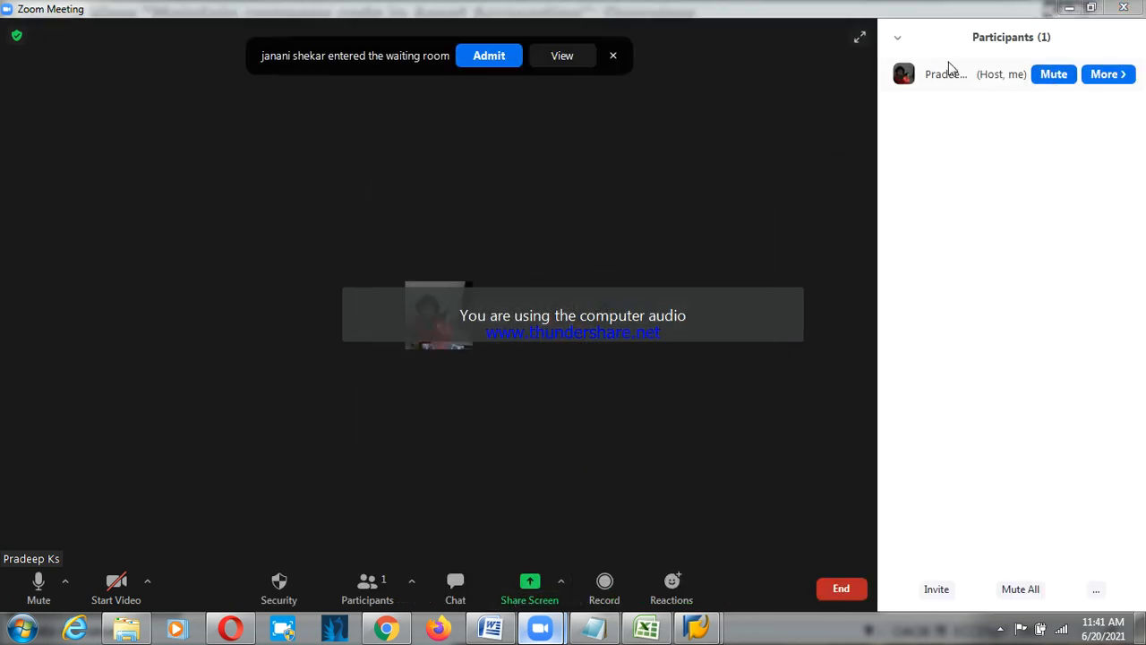
click(484, 61)
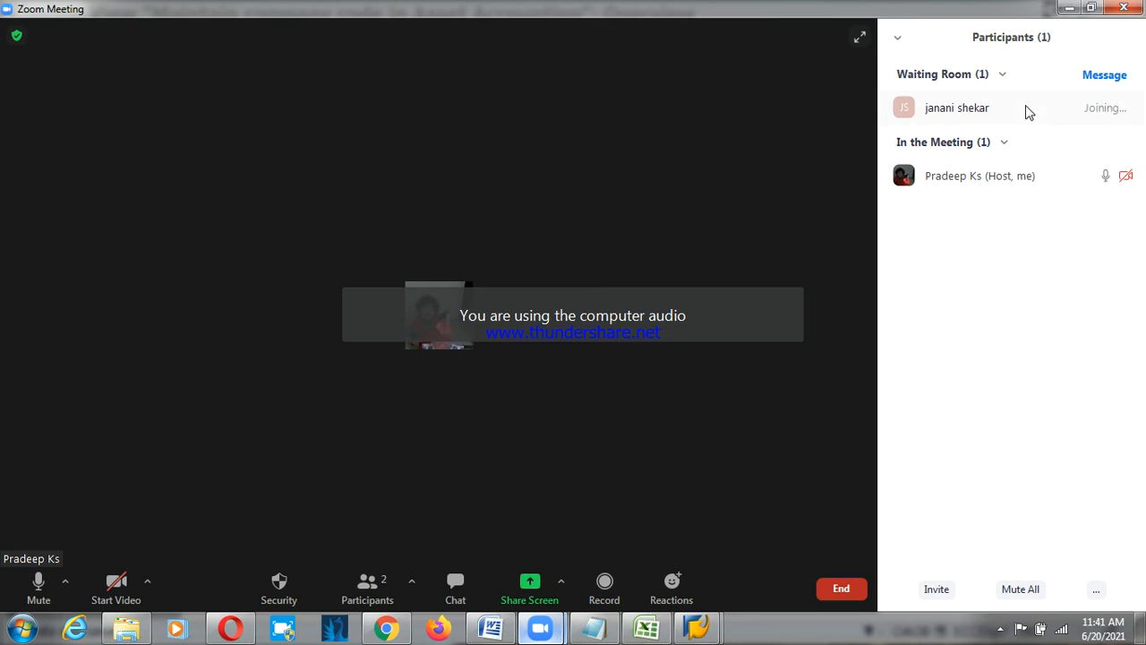
click(548, 584)
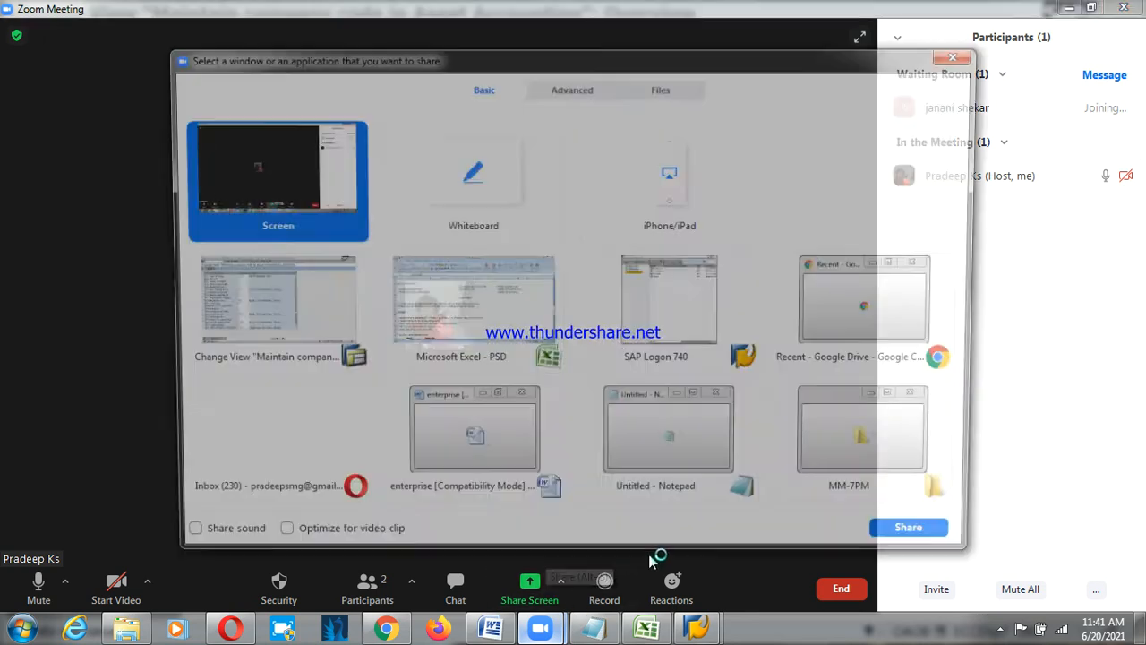
click(940, 550)
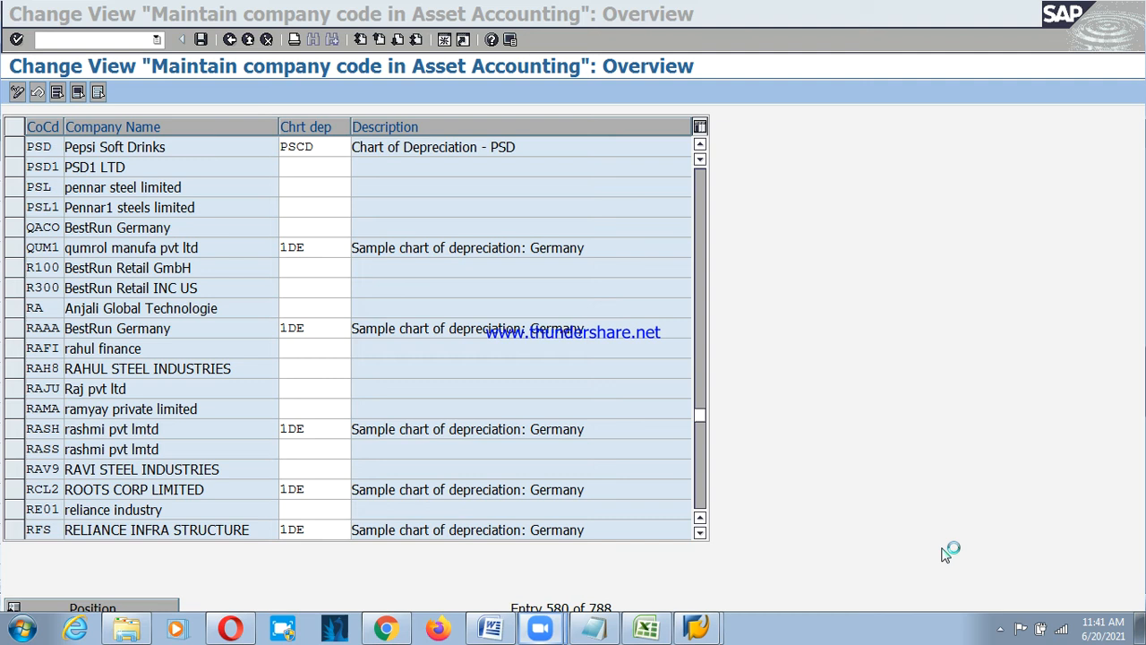
Refocus SAP and go back from the company code table to the SPRO IMG tree.
click(457, 209)
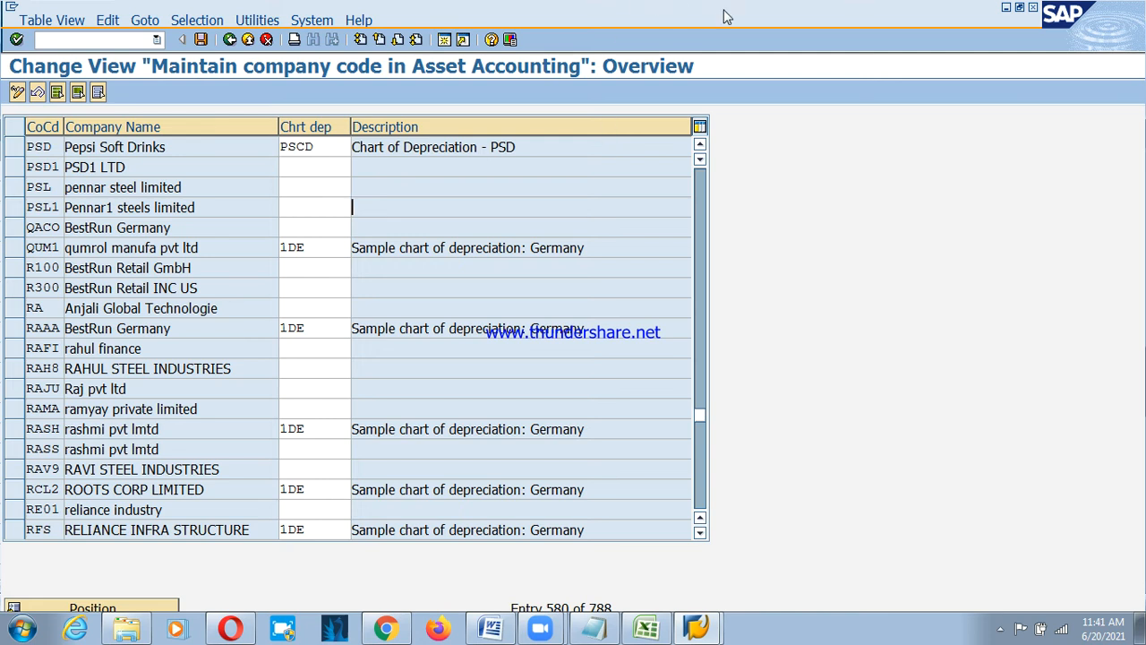
click(704, 30)
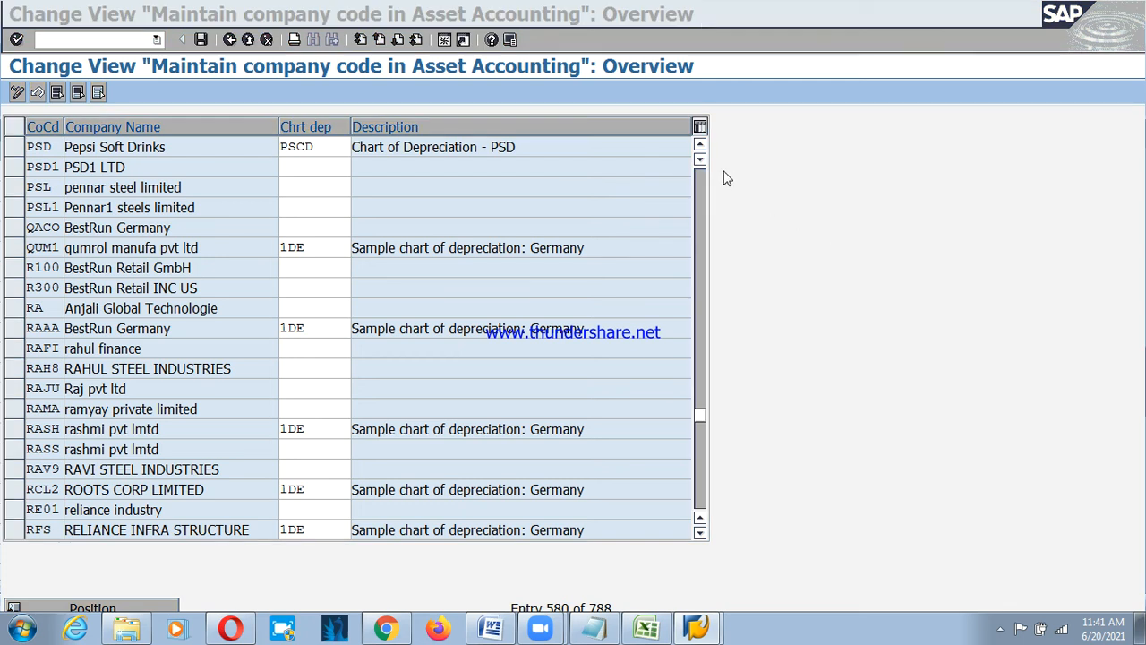
click(422, 197)
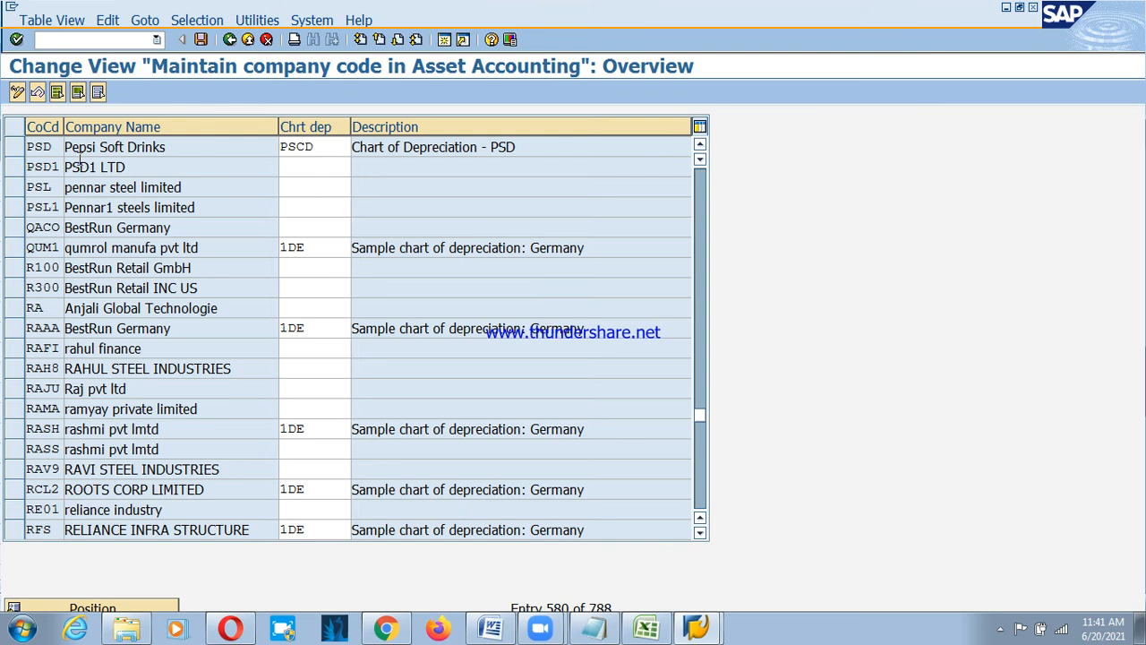
click(231, 40)
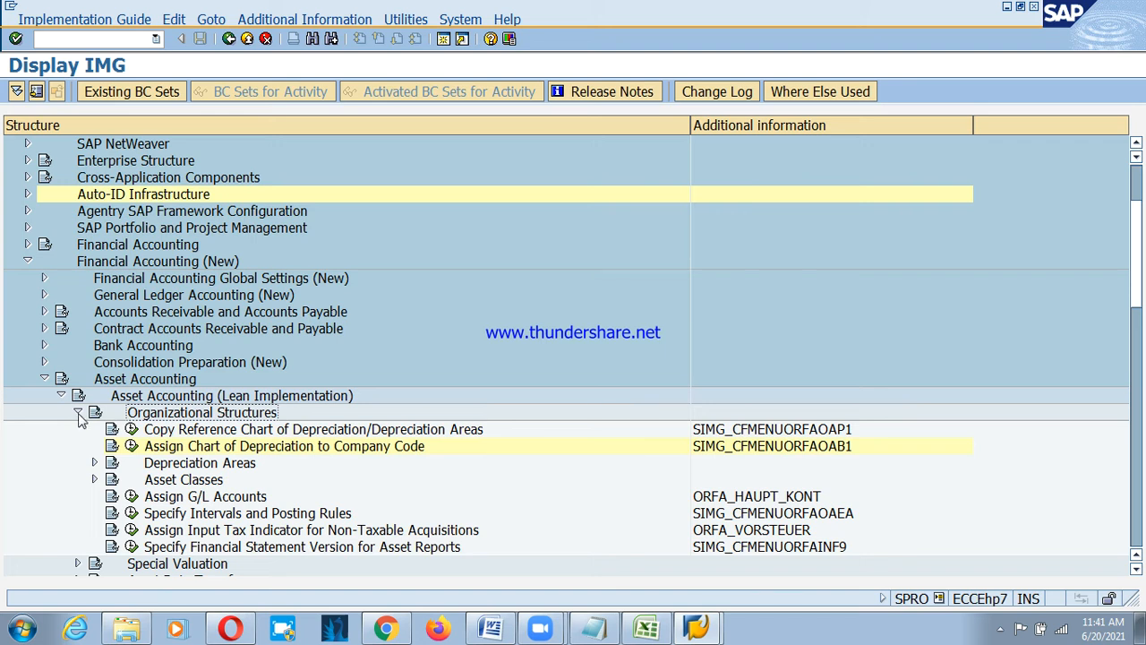
Expand Asset Accounting > Organizational Structures > Asset Classes and run Specify Account Determination.
click(77, 413)
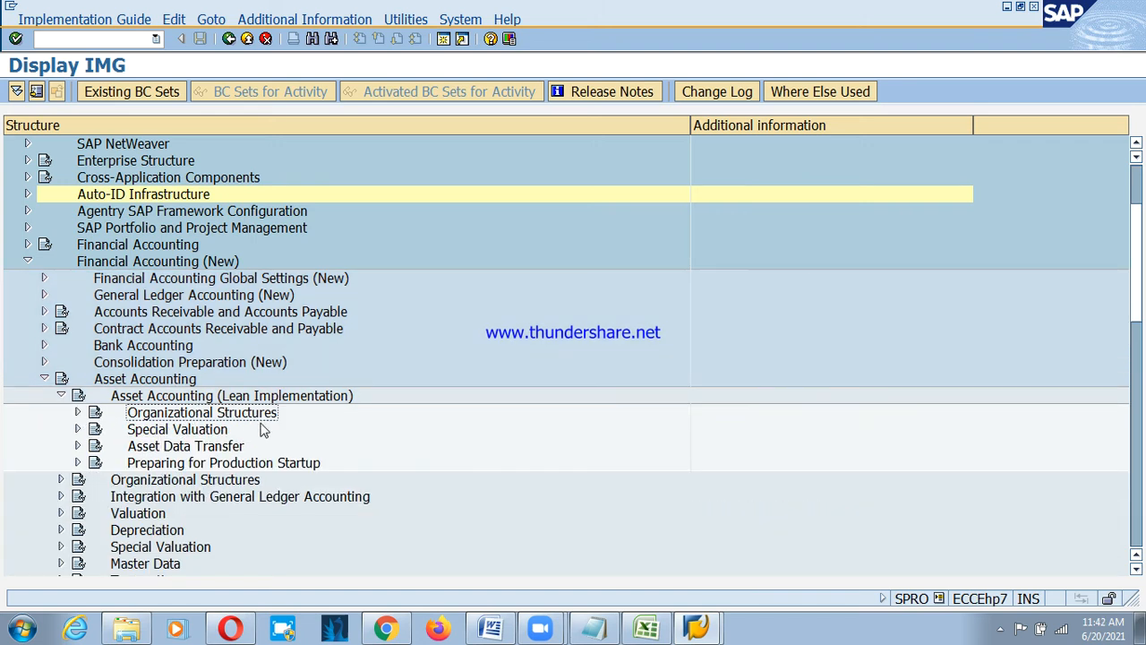
click(62, 398)
click(149, 415)
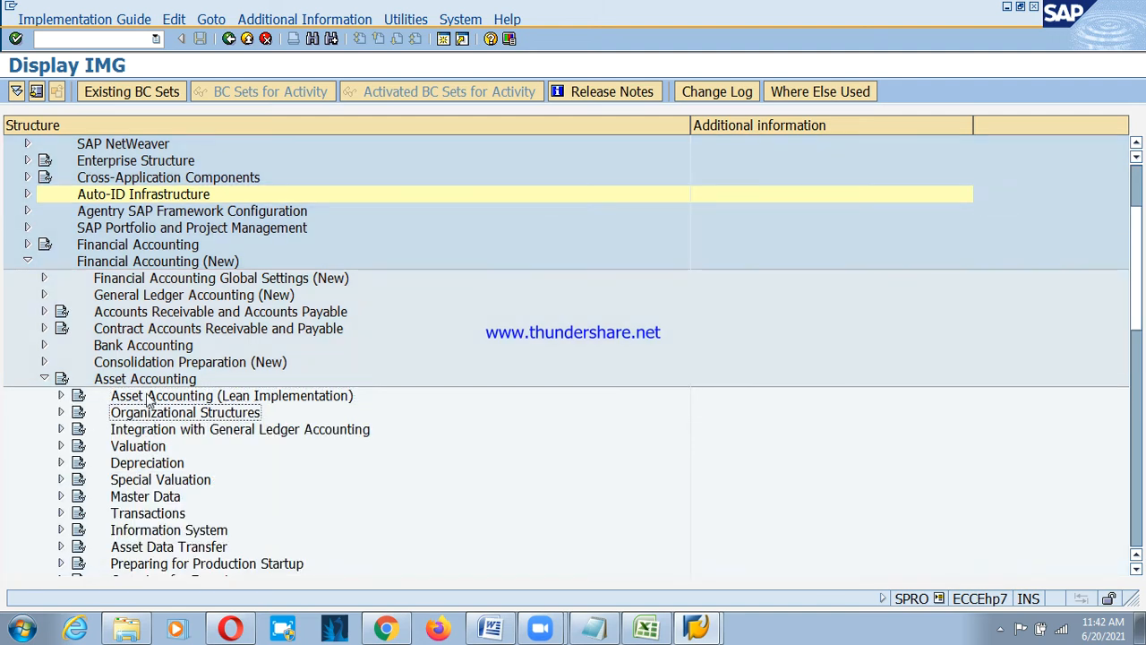
click(61, 396)
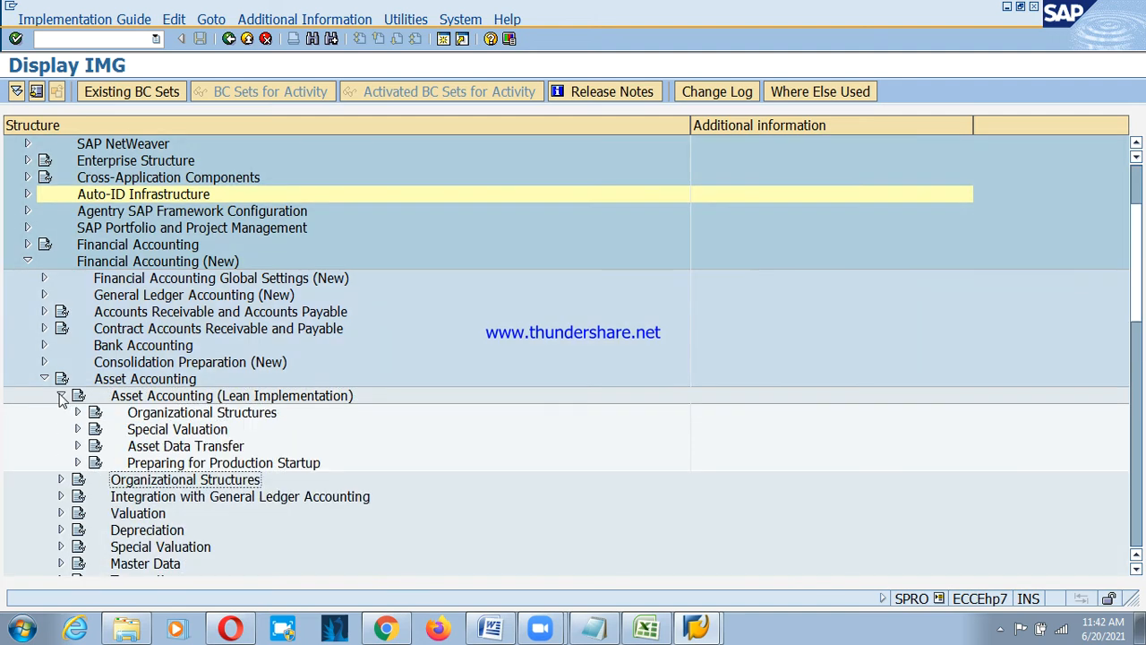
click(61, 395)
click(61, 412)
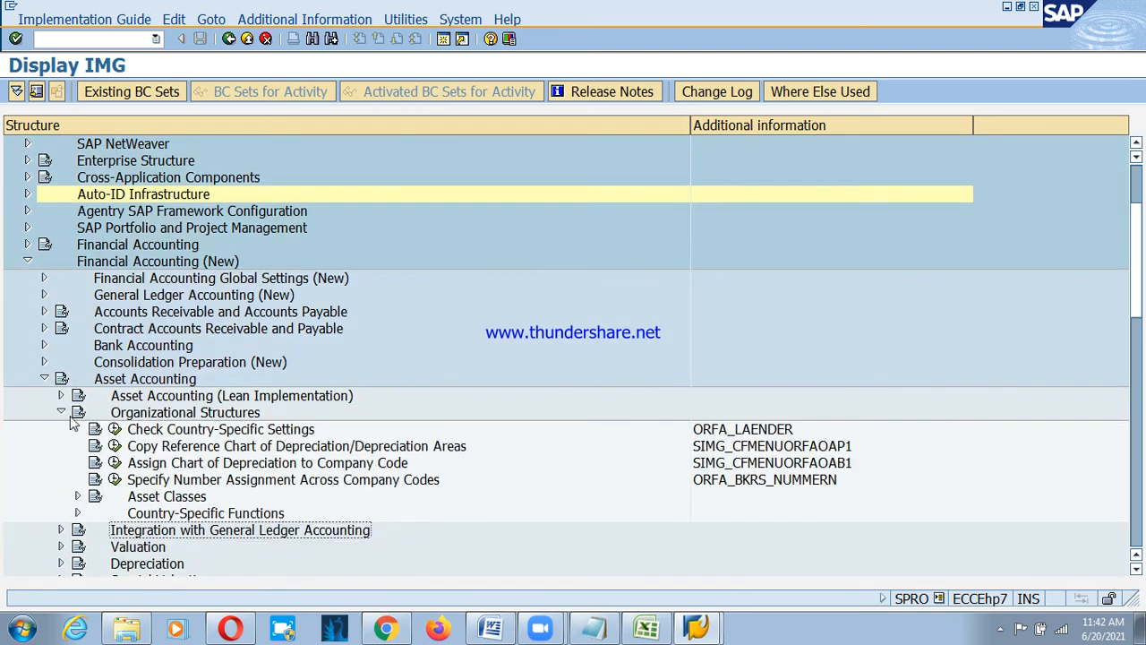
click(163, 497)
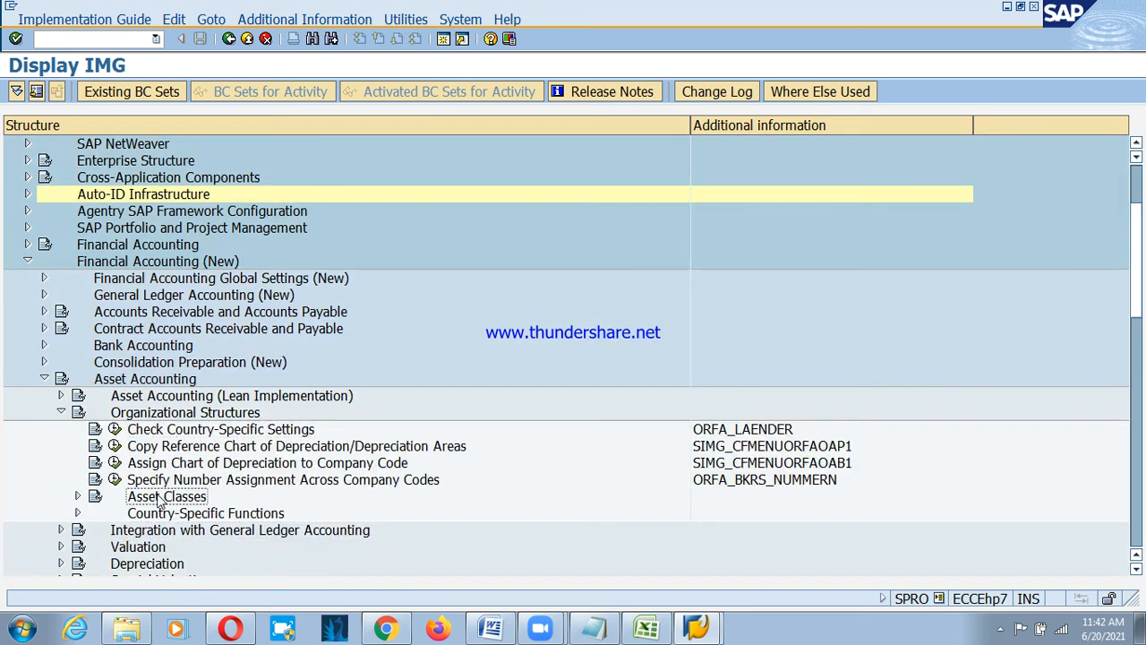
click(79, 497)
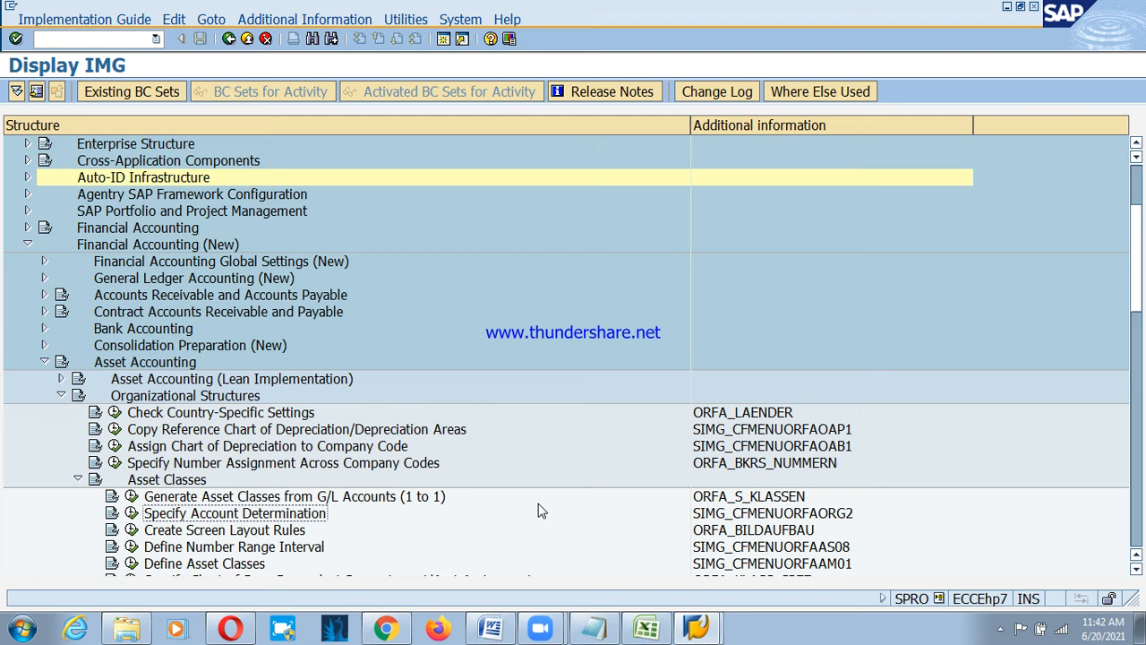
click(131, 515)
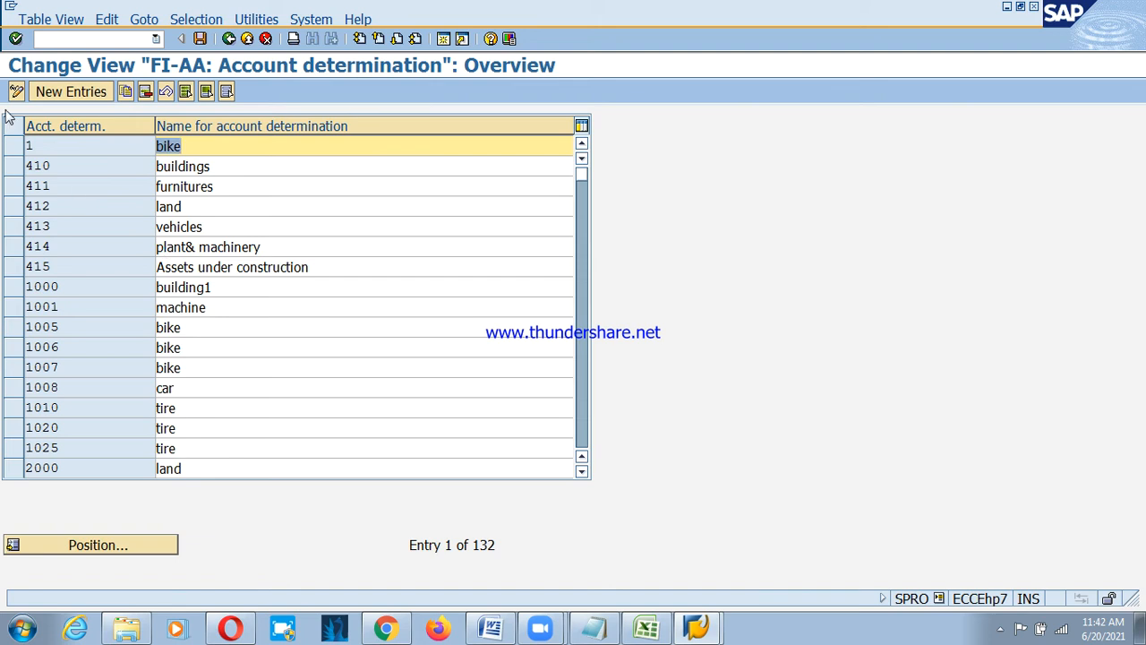
Add new entries PS01 'Land -PSD' and PS02 'Building - PSD'.
click(54, 93)
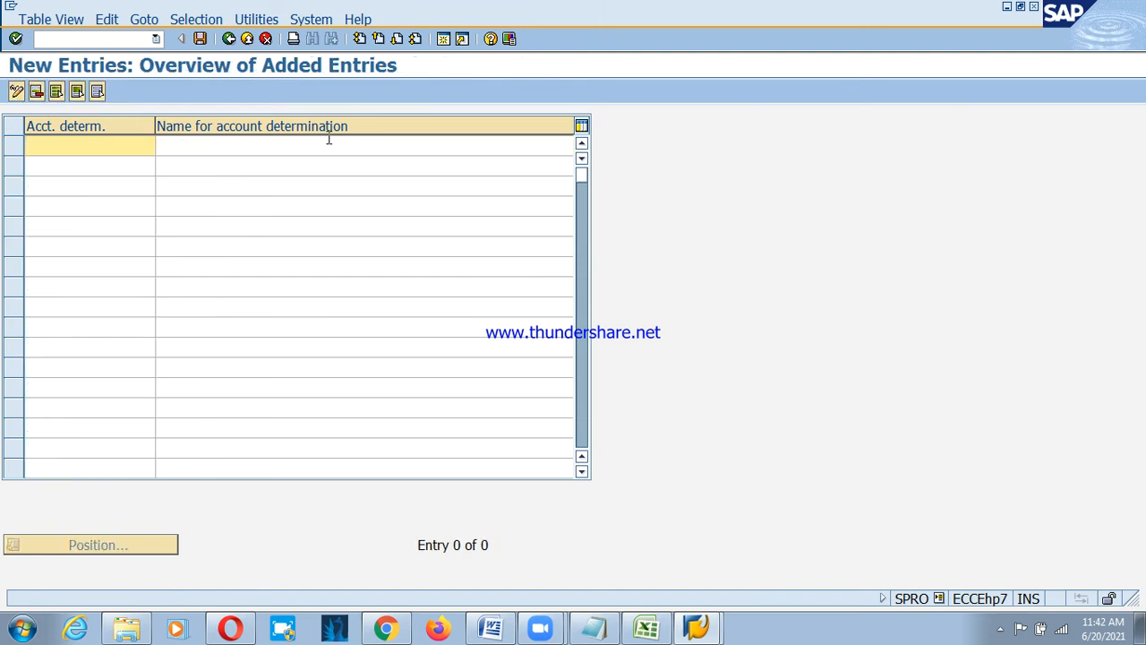
text(PS01)
key(Tab)
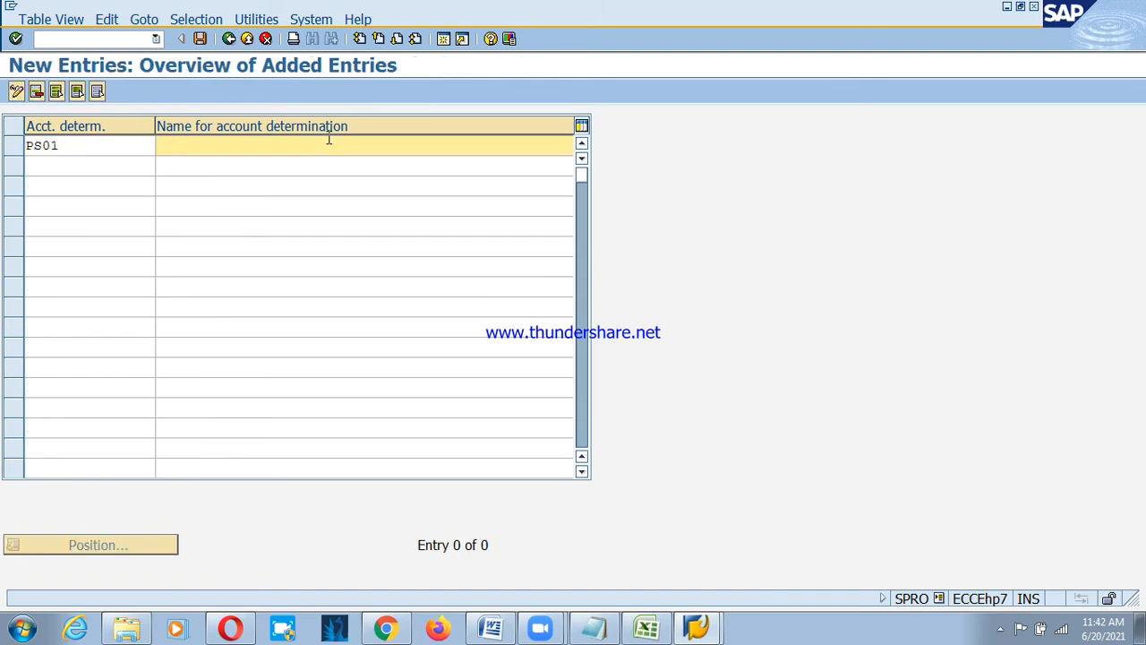
text(L)
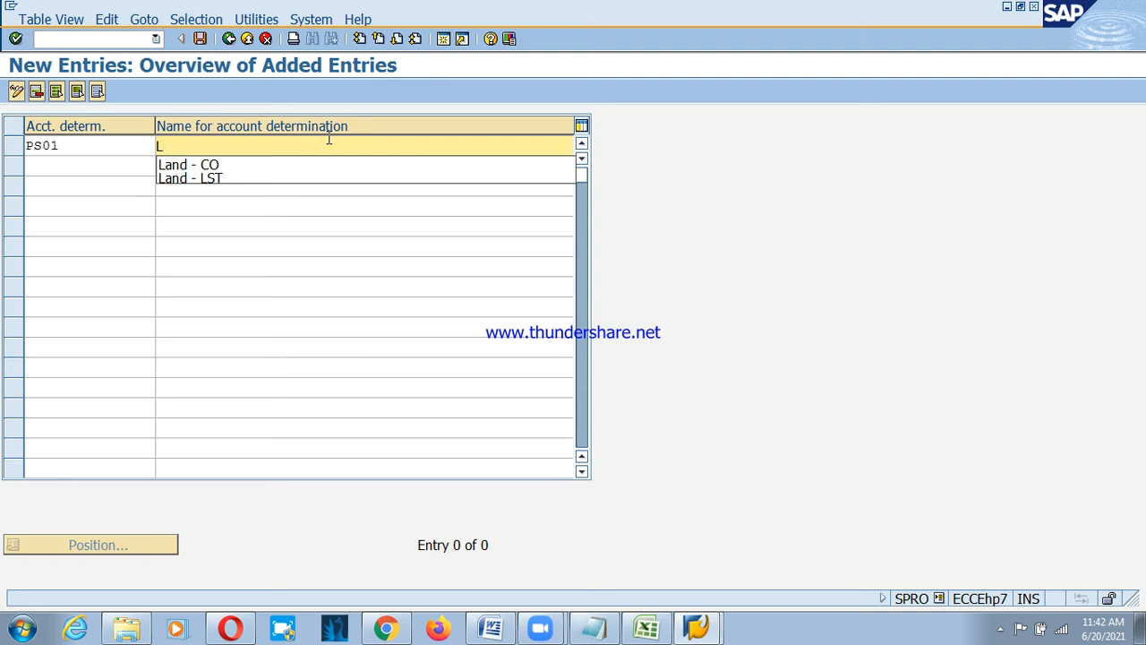
text(and -P)
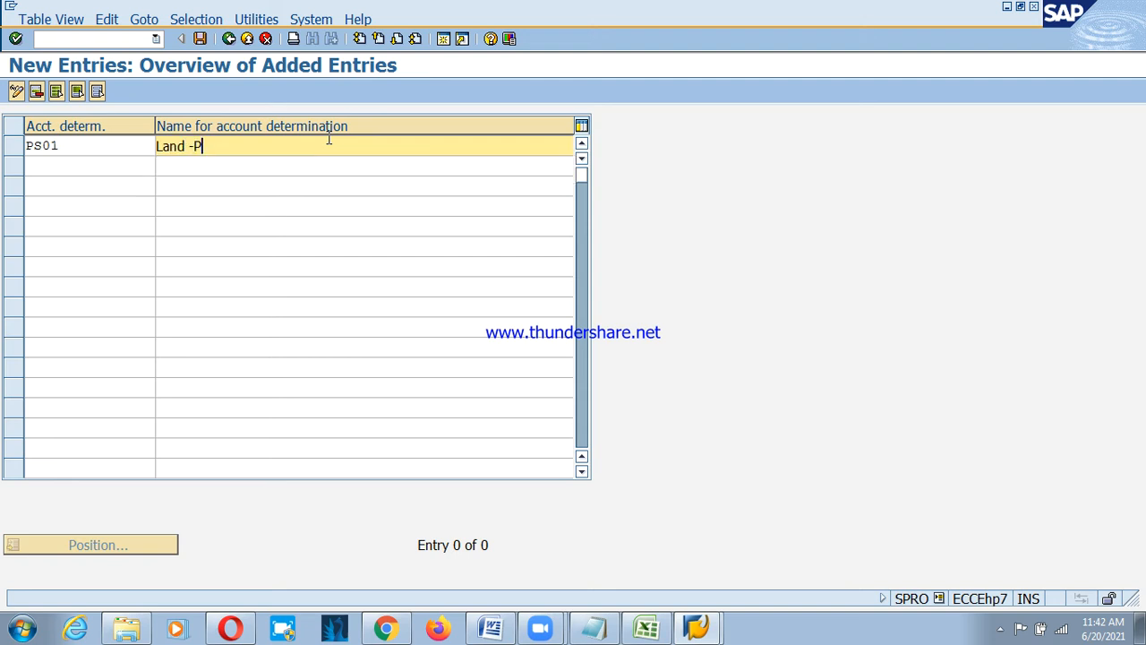
text(SD)
key(Tab)
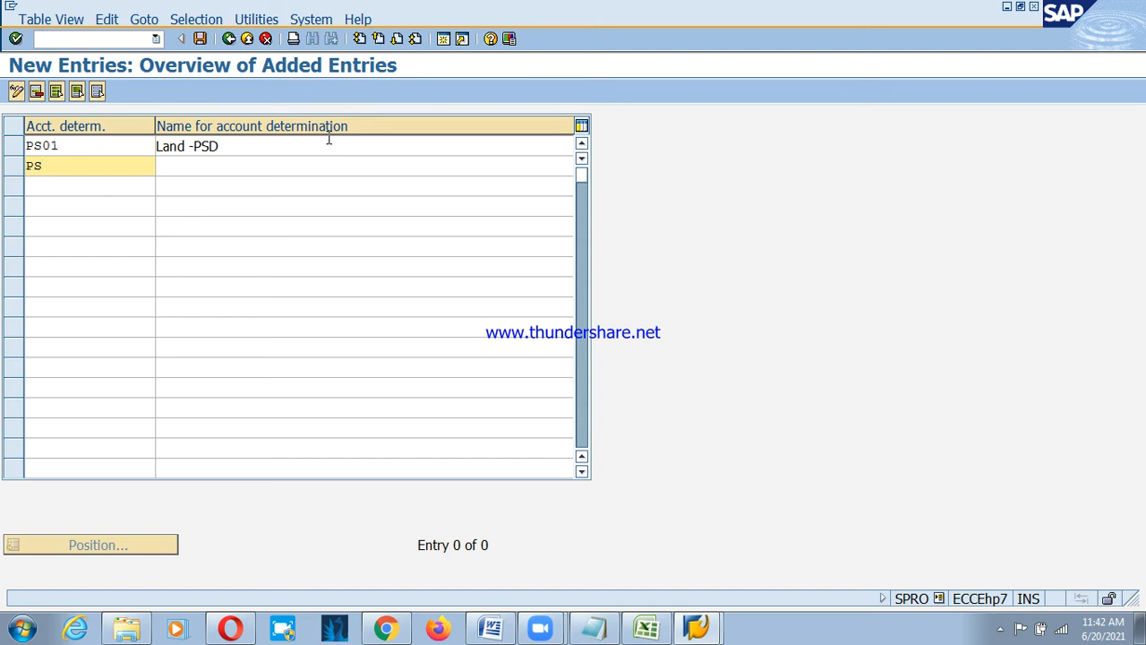
key(BackSpace)
text(02)
key(Tab)
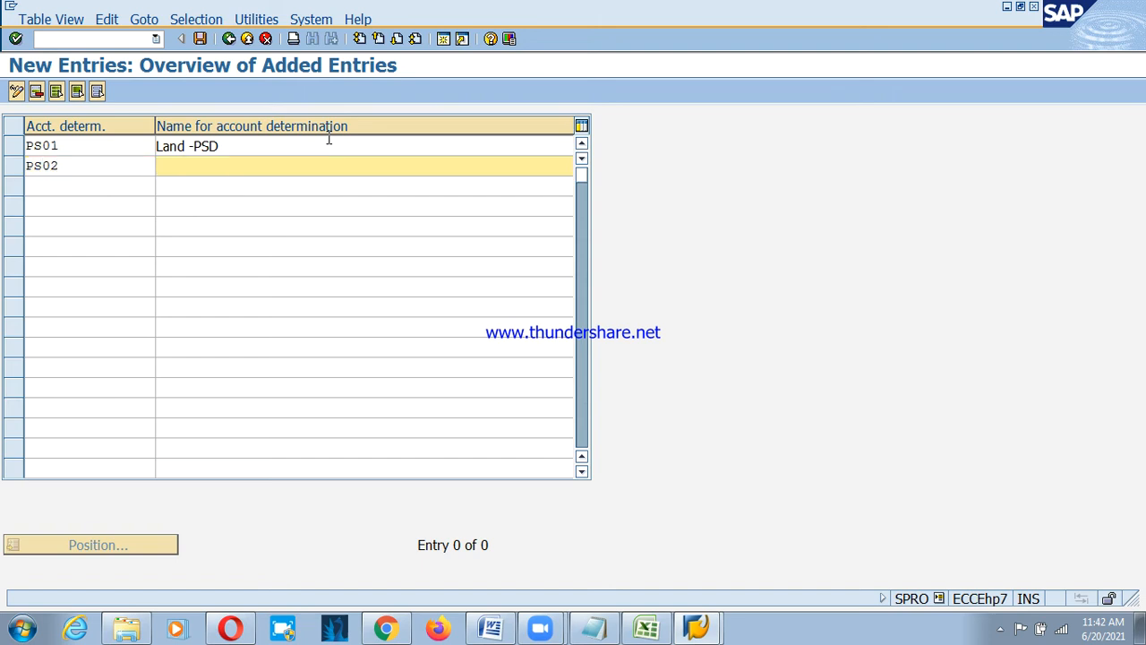
text(Bu)
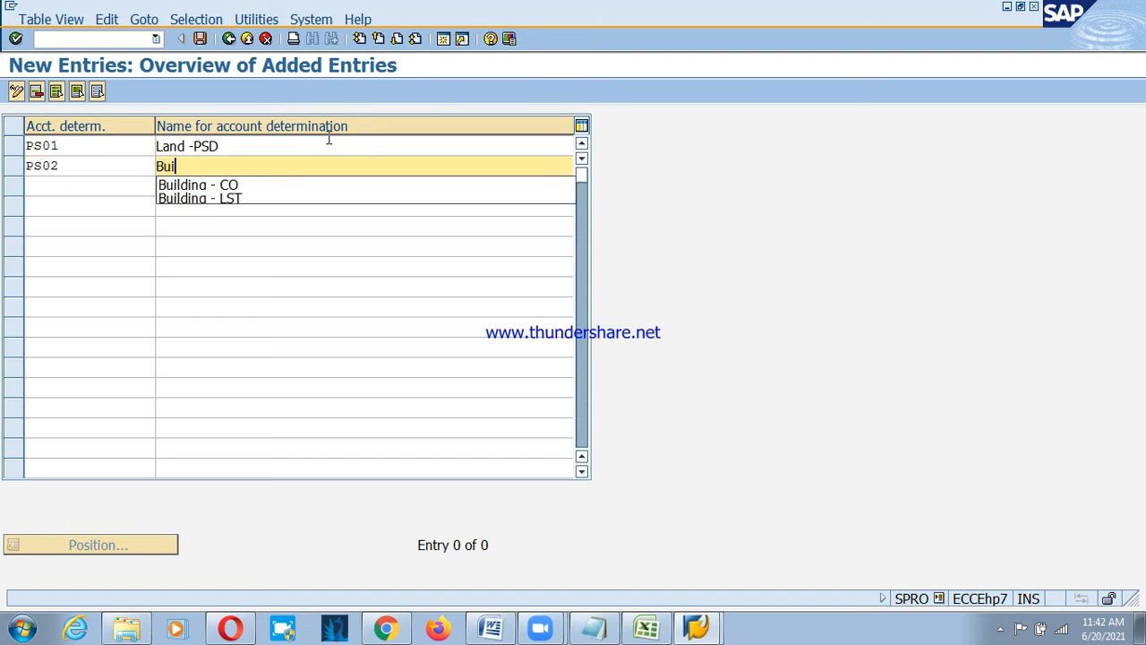
text(i)
key(Down)
key(Return)
key(BackSpace)
key(BackSpace)
text(PSD)
key(Return)
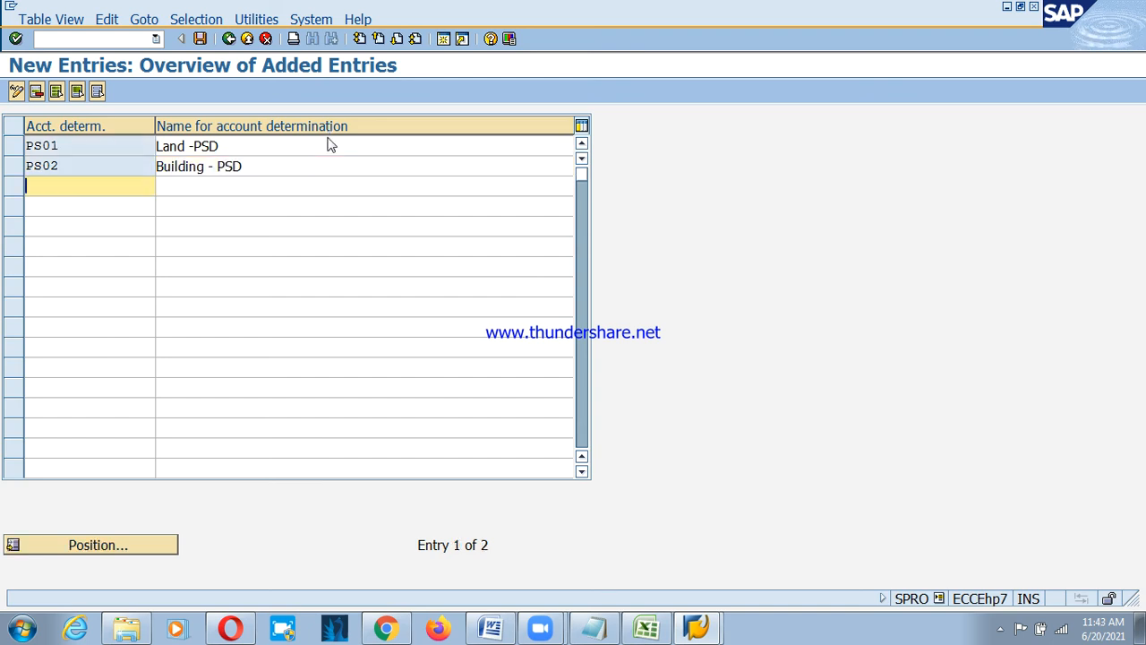
Add PS03 'Plant & Machinery - PSD' and PS04 'Furniture & Fixture - PSD'.
text(PS03)
key(Tab)
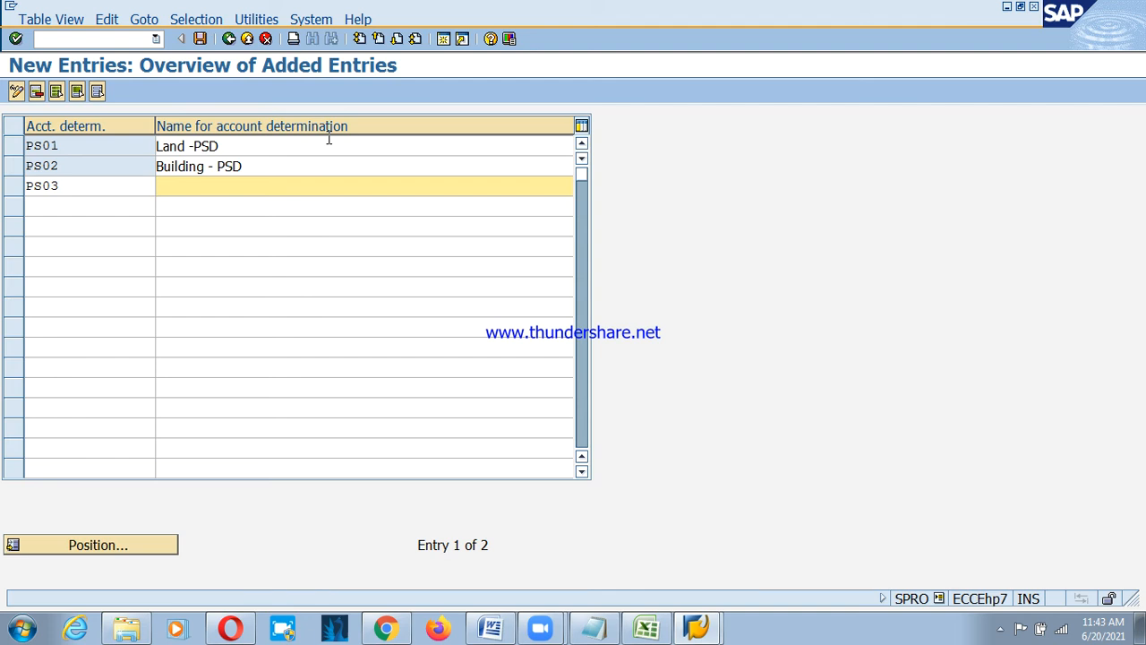
text(Plan)
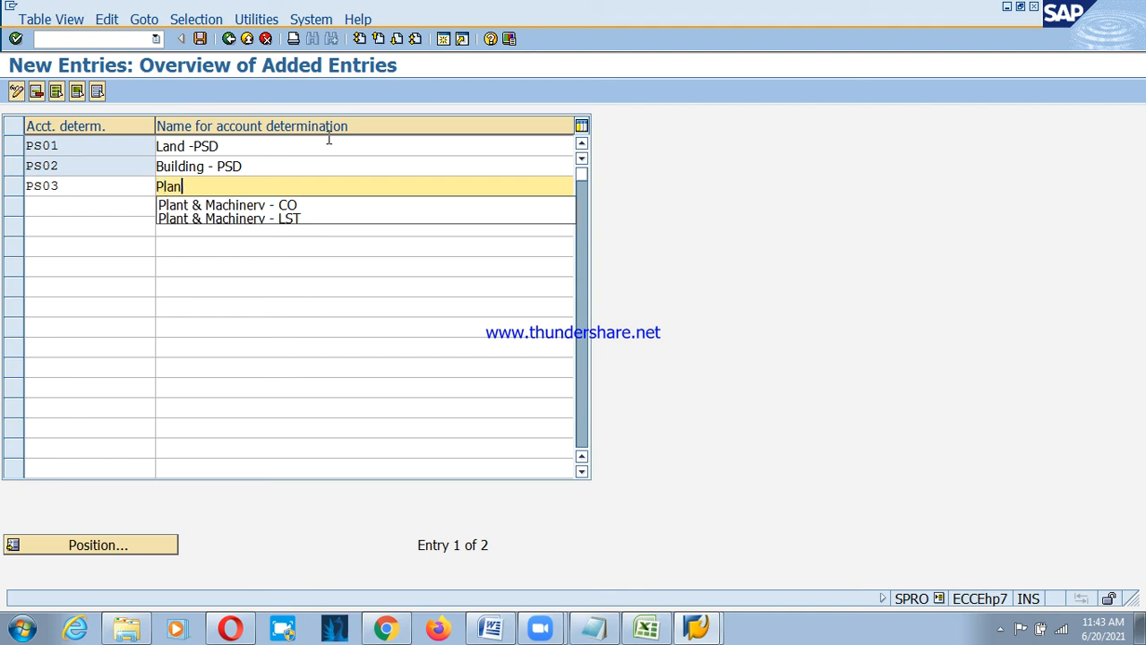
key(Down)
key(Return)
key(BackSpace)
key(BackSpace)
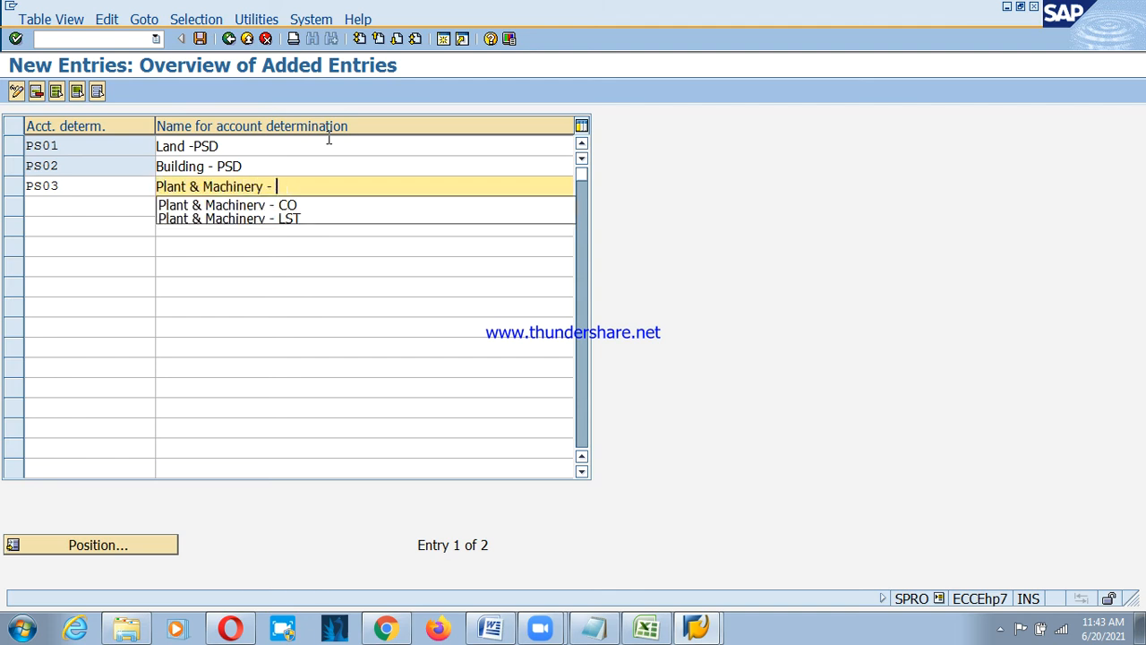
text(PSD)
key(Tab)
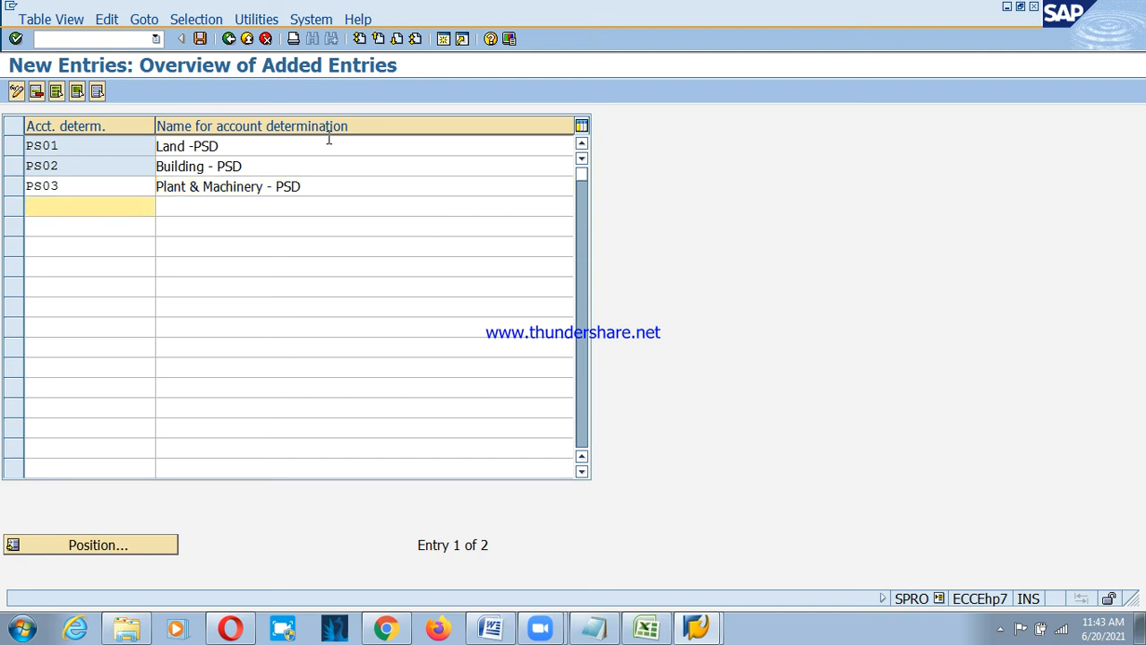
text(PS04)
key(Tab)
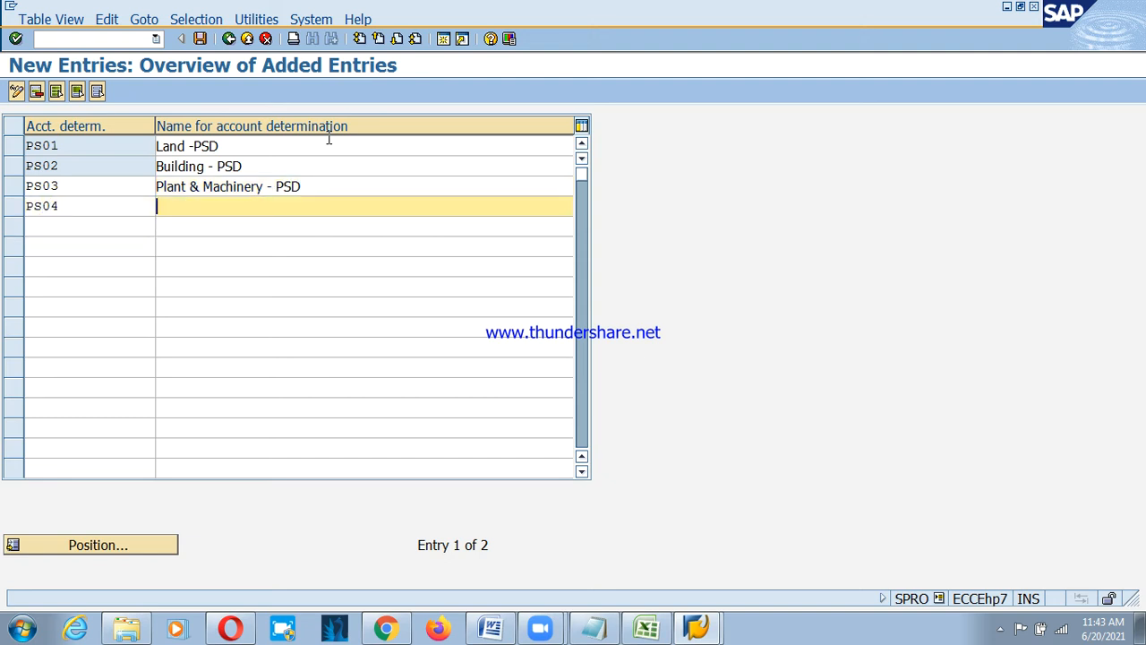
text(Fu)
key(Down)
key(Return)
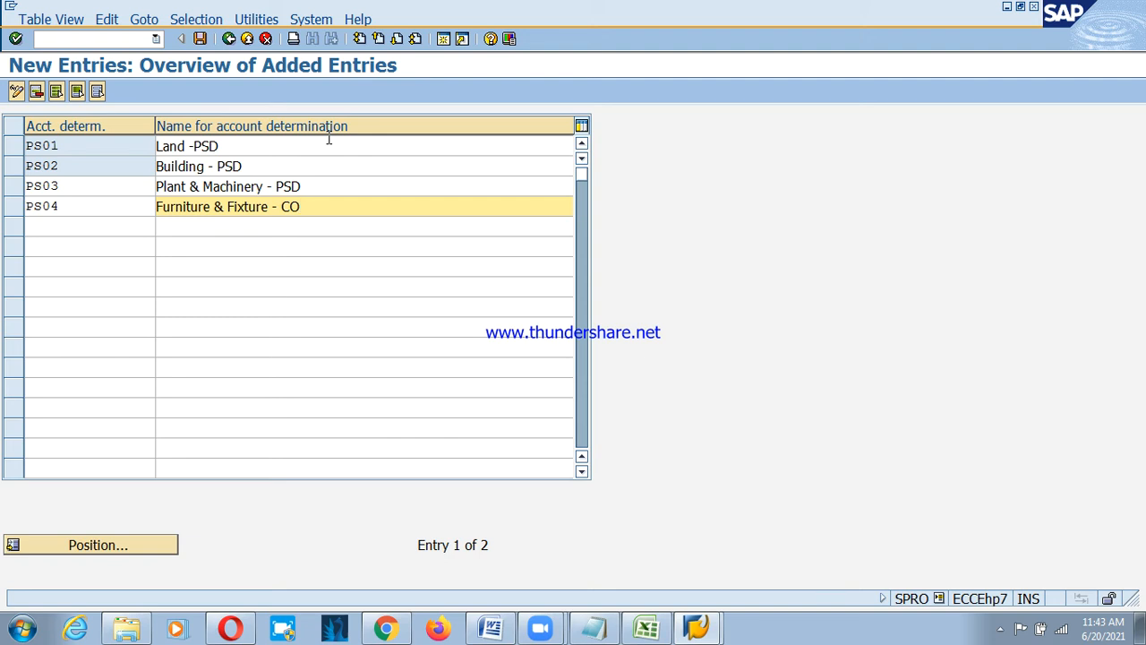
key(BackSpace)
key(BackSpace)
text(PSD)
key(Tab)
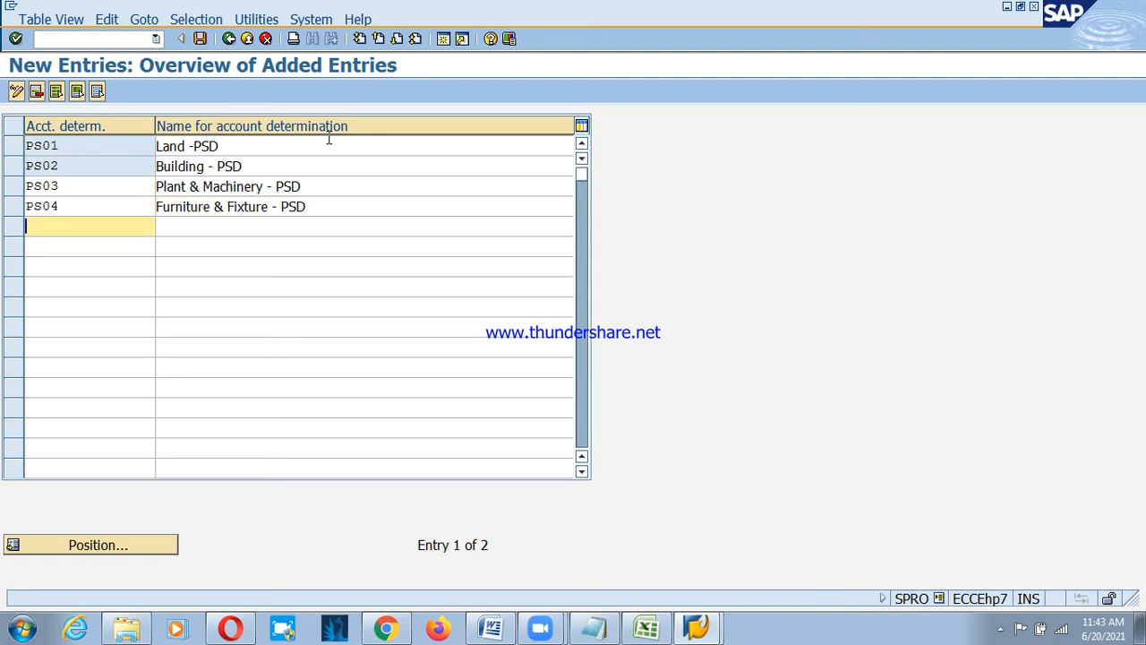
Add PS05 'Vehicle - PSD' and confirm all five entries.
text(PS05)
key(Tab)
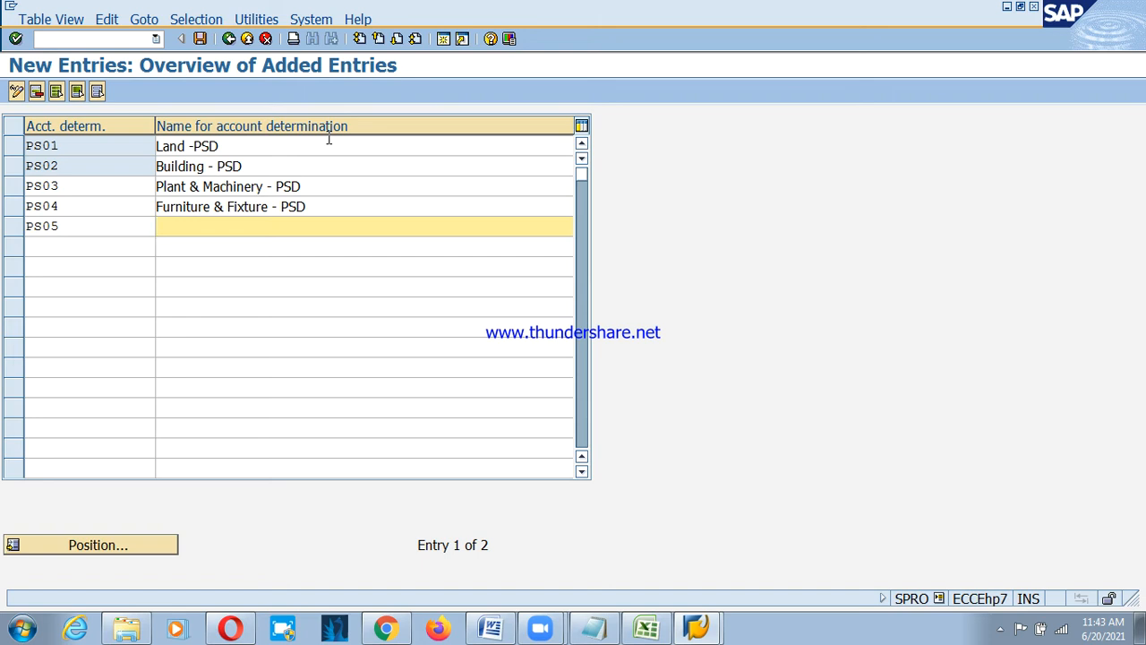
text(Ve)
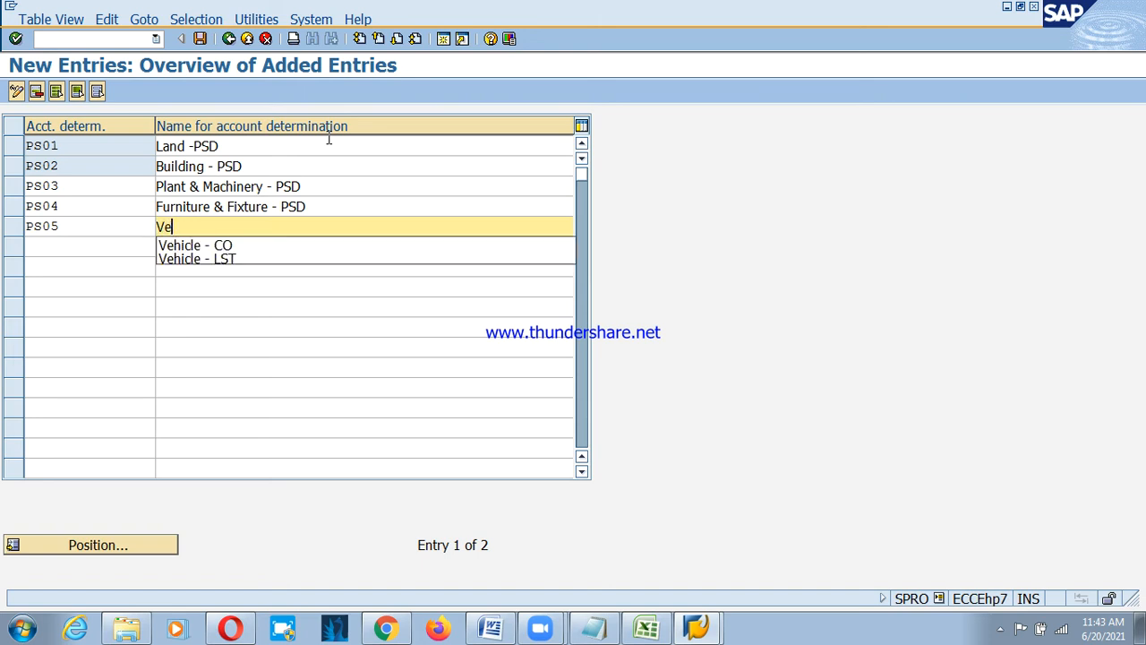
key(Down)
key(Return)
key(BackSpace)
key(BackSpace)
text(PSD)
key(Return)
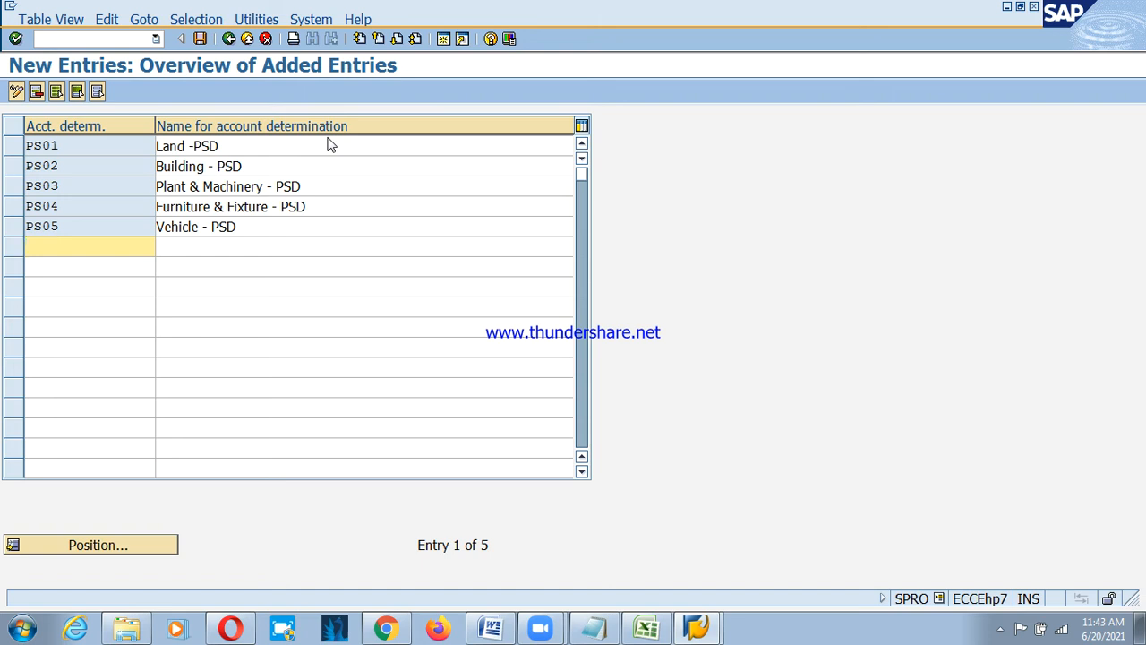
click(445, 39)
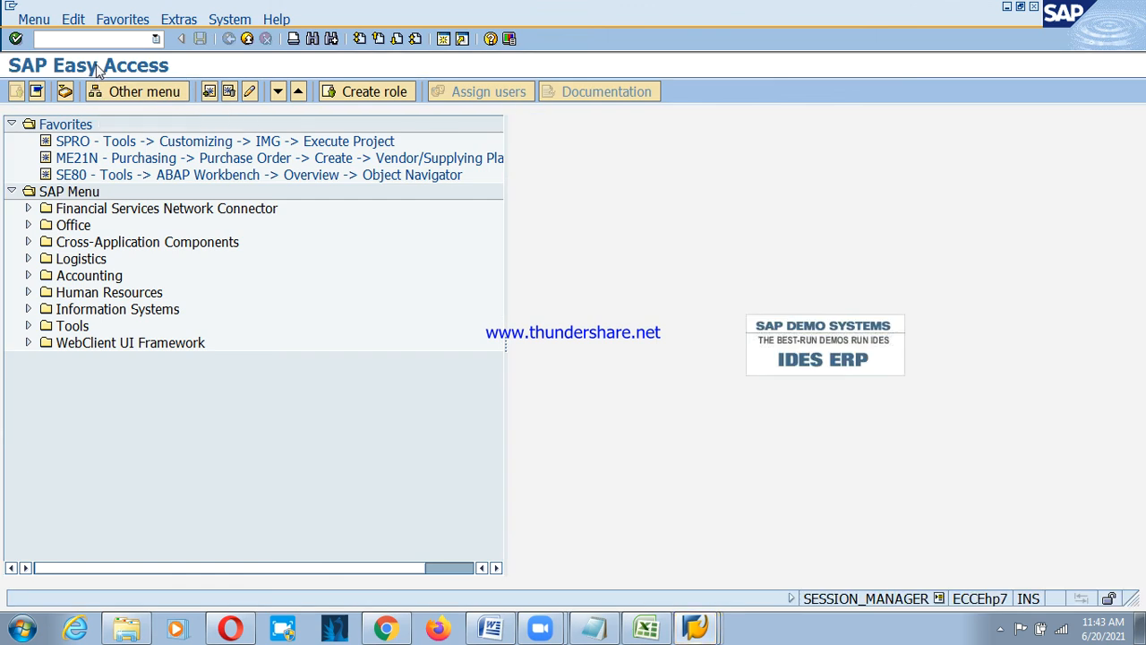
text(fs00)
key(Return)
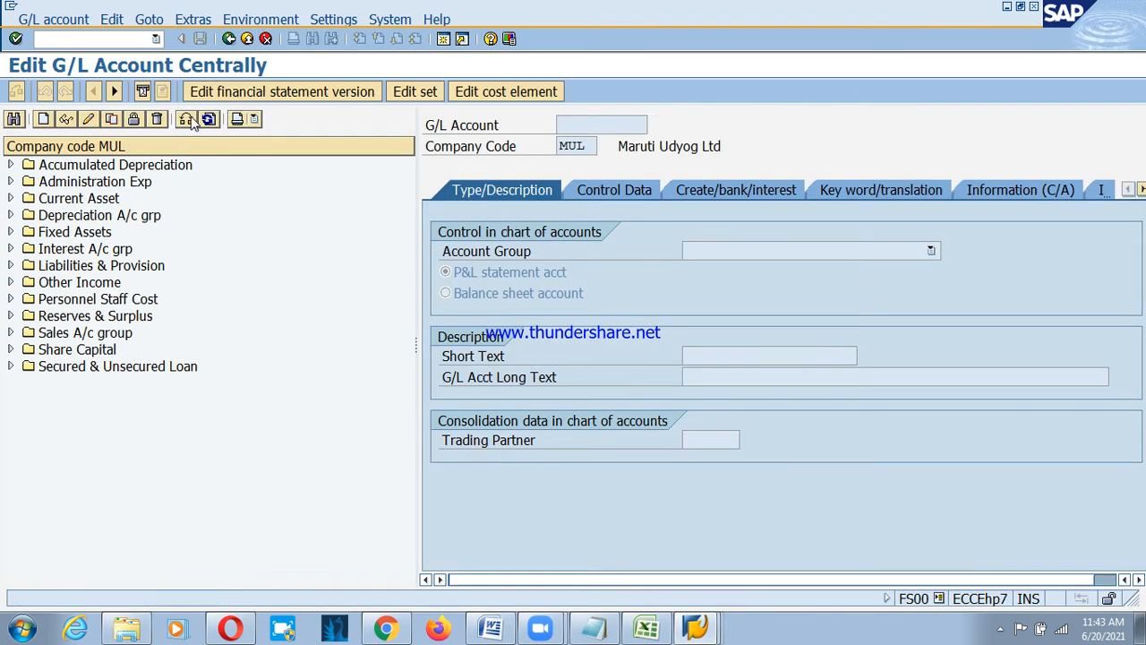
click(185, 119)
text(psd)
key(Return)
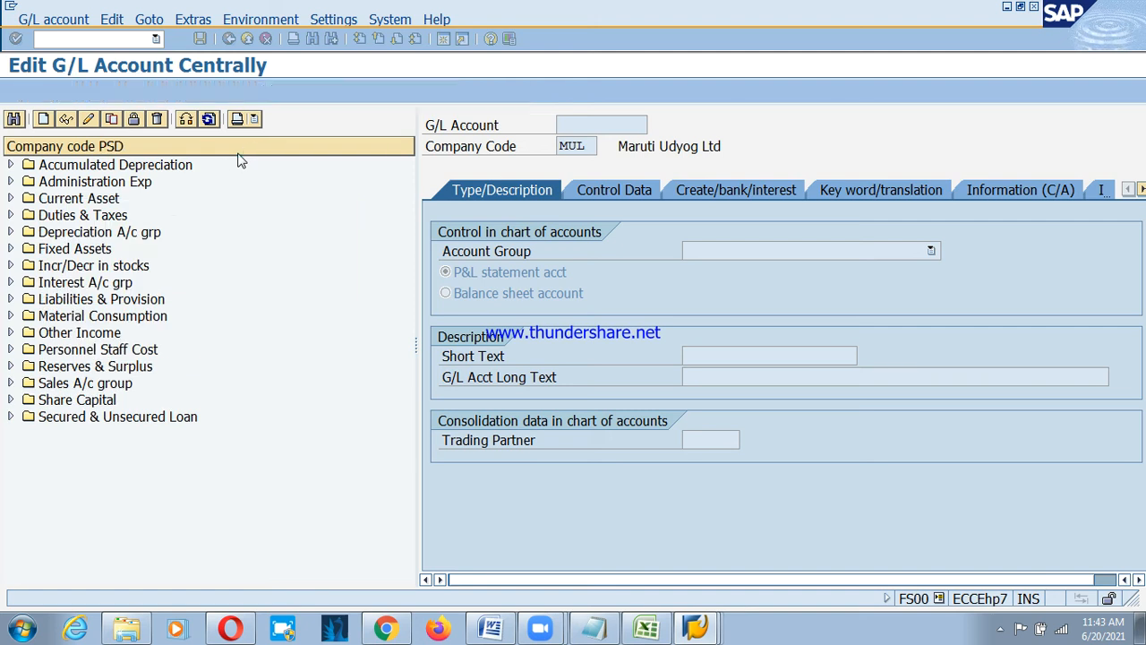
key(Down)
key(Down)
key(Down)
key(Down)
key(Down)
key(Down)
key(Right)
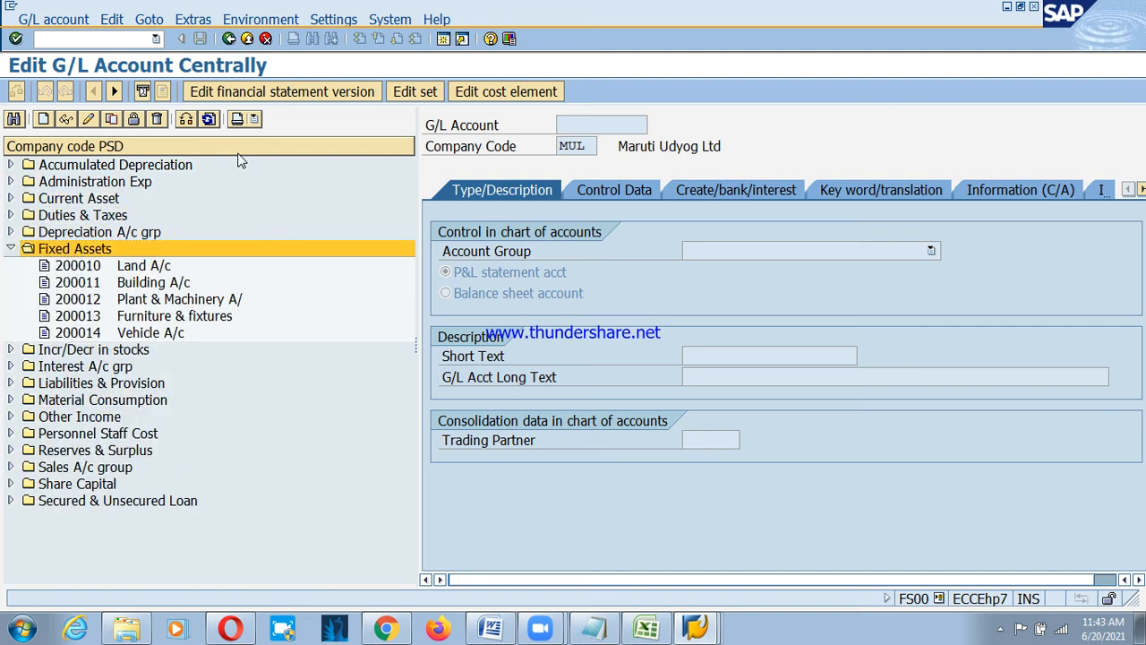
key(Down)
key(Down)
key(Down)
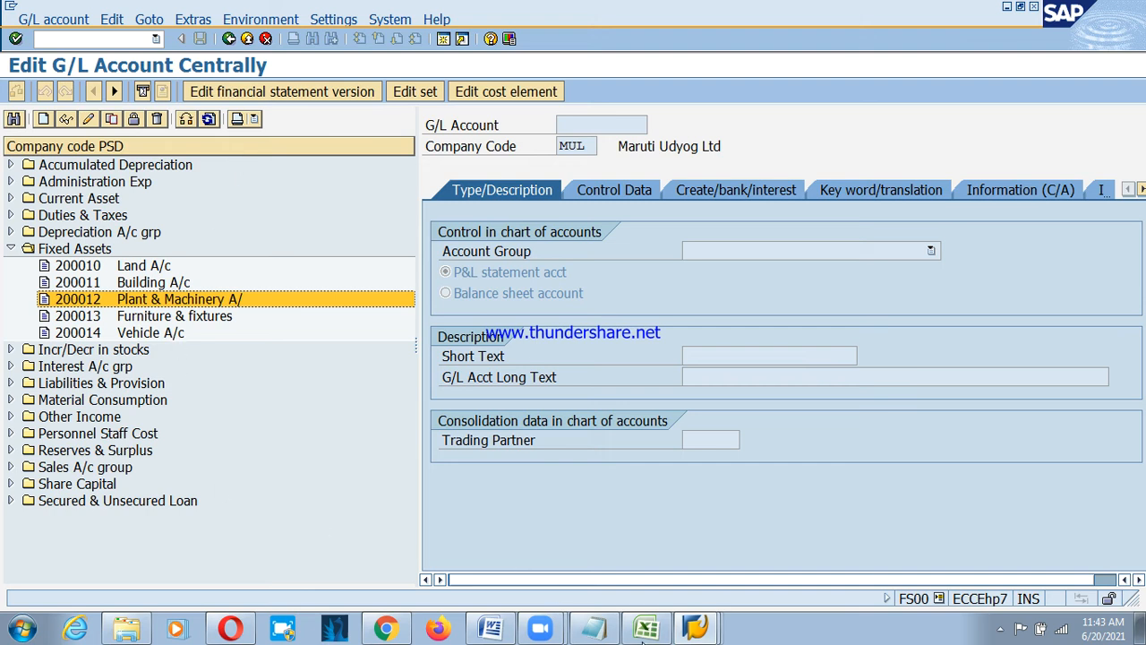
click(694, 629)
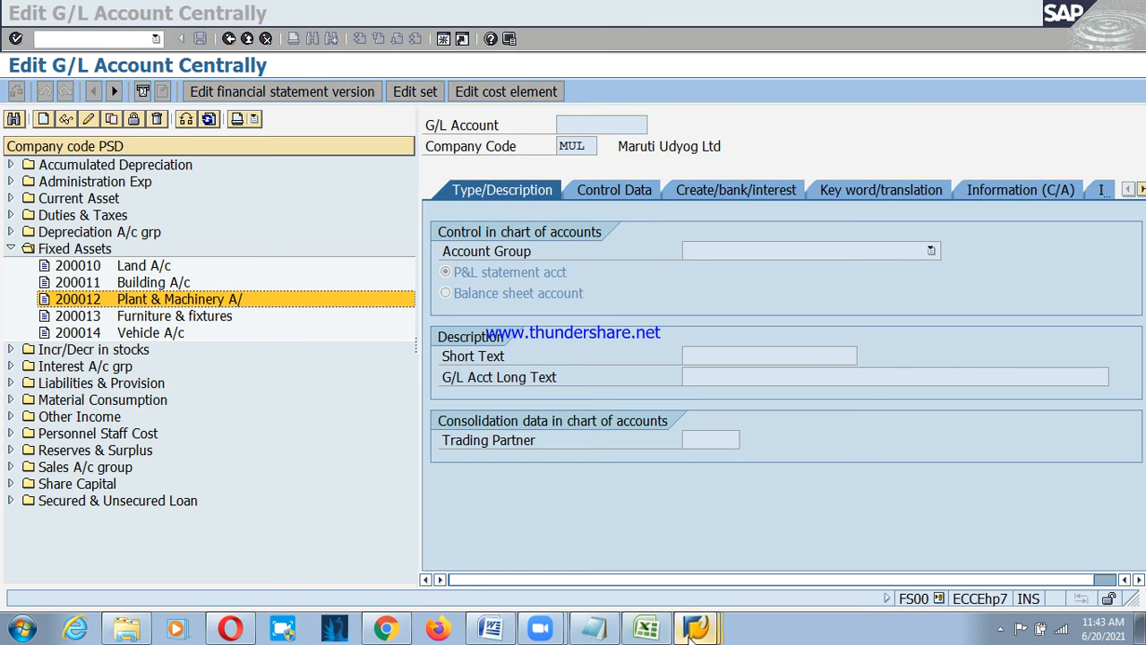
click(666, 579)
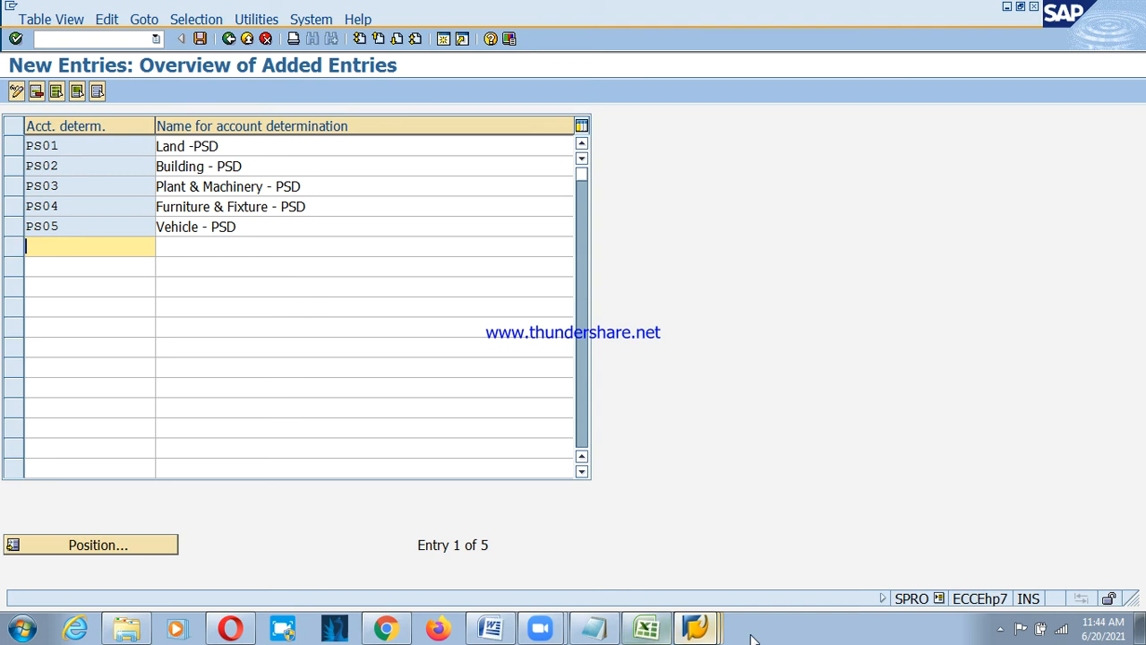
Save PS01–PS05 under the customizing request and return to the Display IMG tree.
click(200, 39)
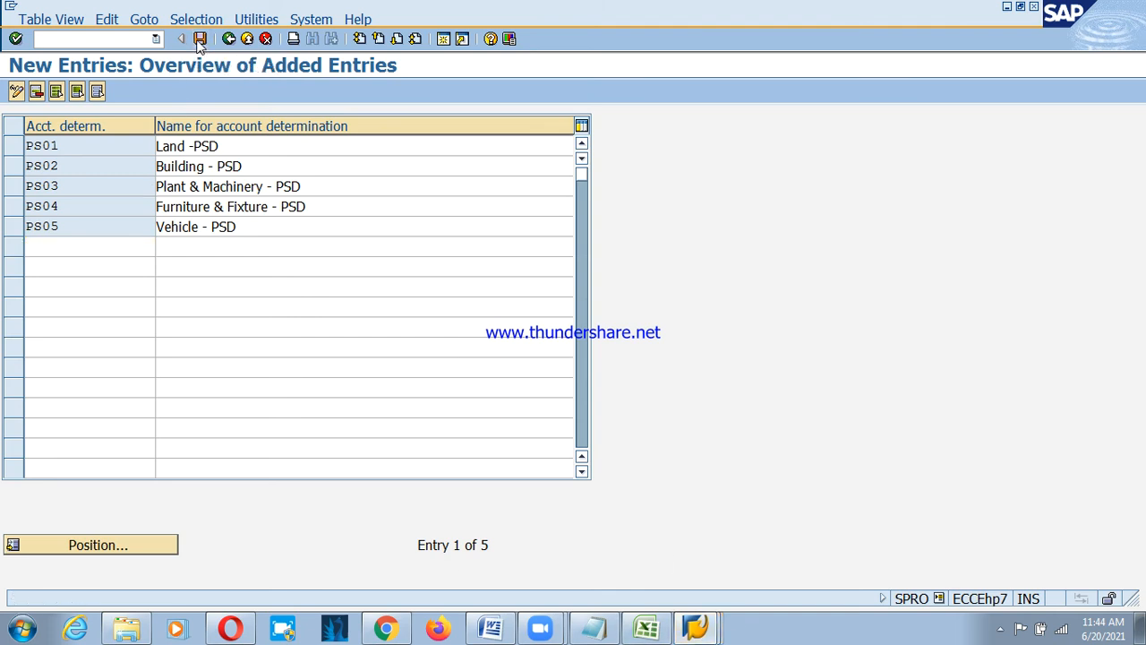
key(Return)
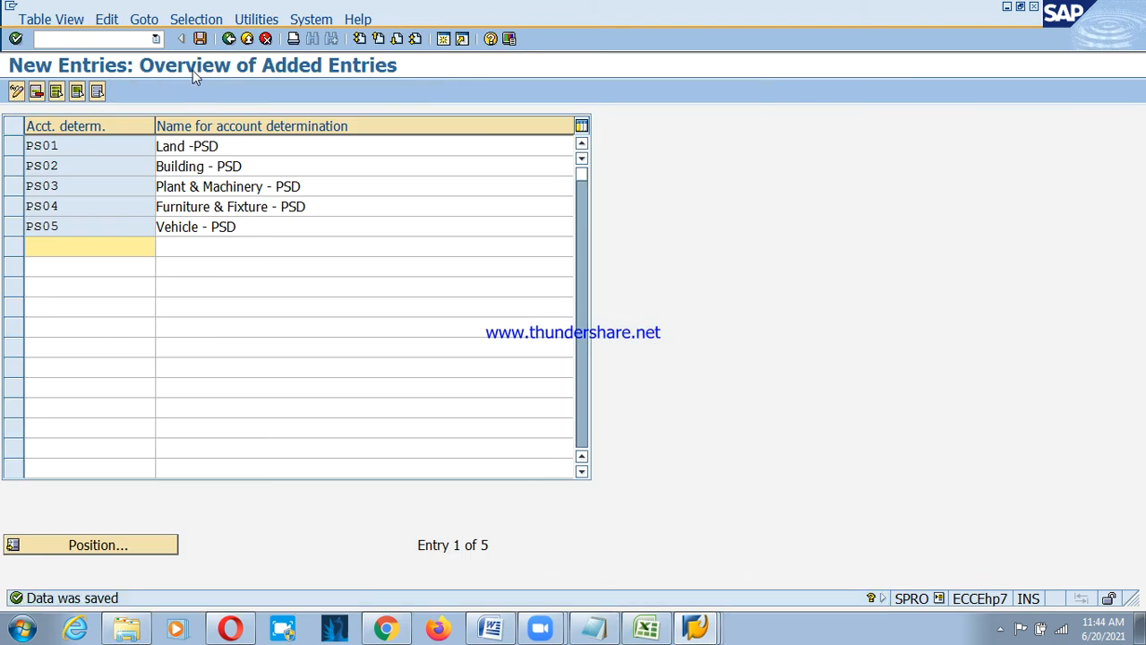
click(228, 39)
click(229, 39)
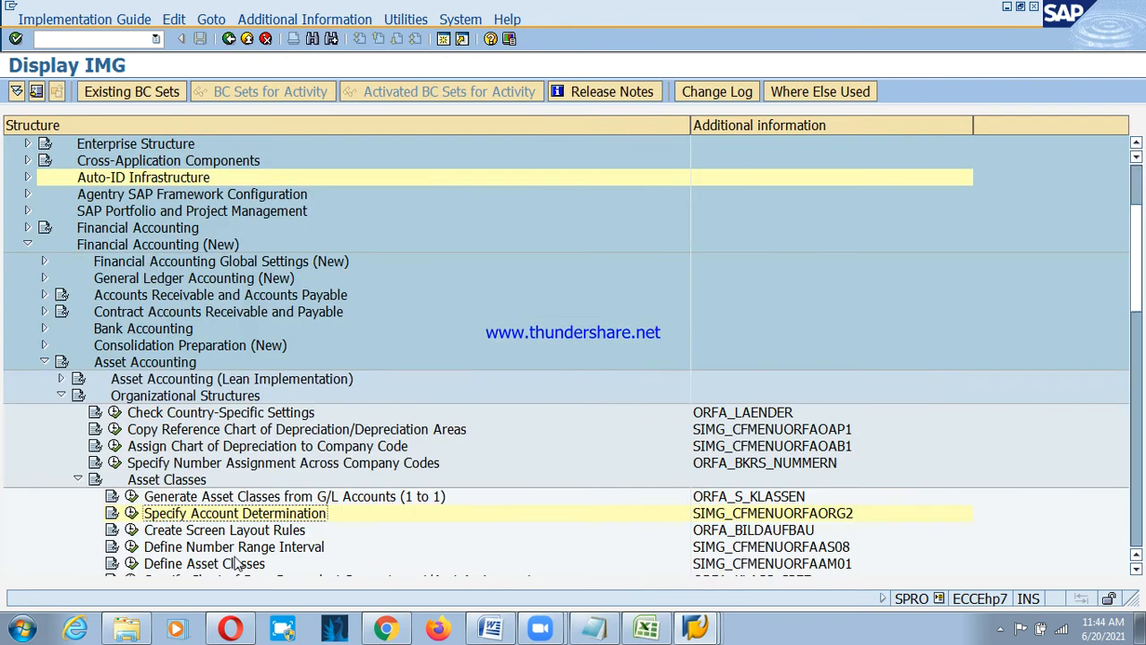
click(191, 535)
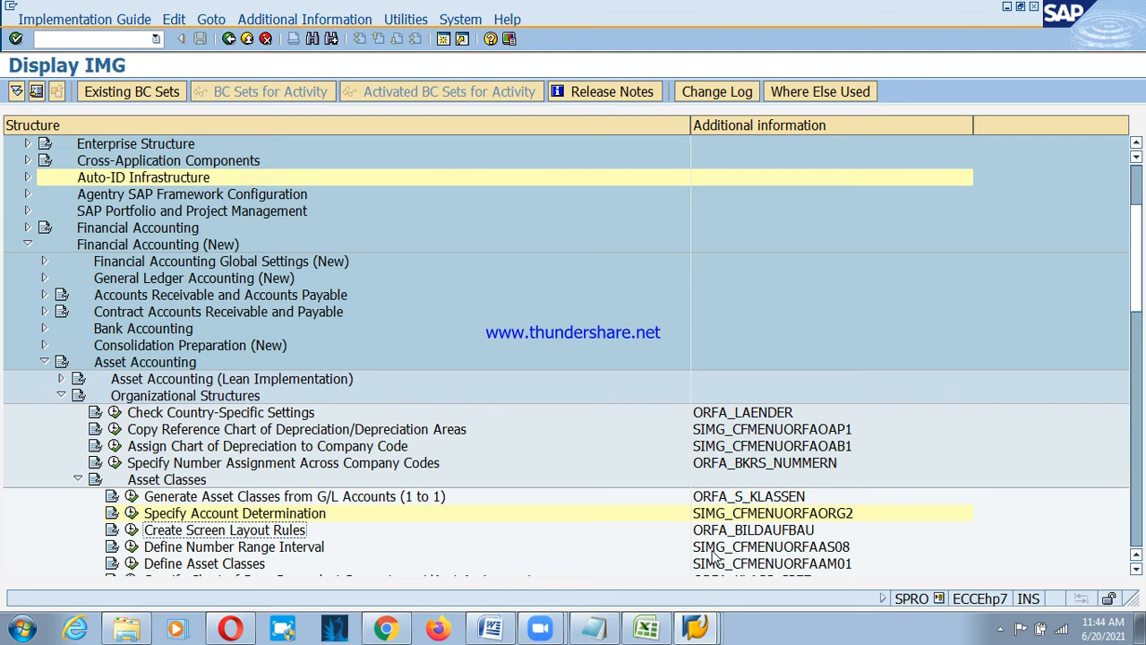
In the screen layout rules table, rename layout rule 1000 from 'building2' to 'Land'.
click(131, 530)
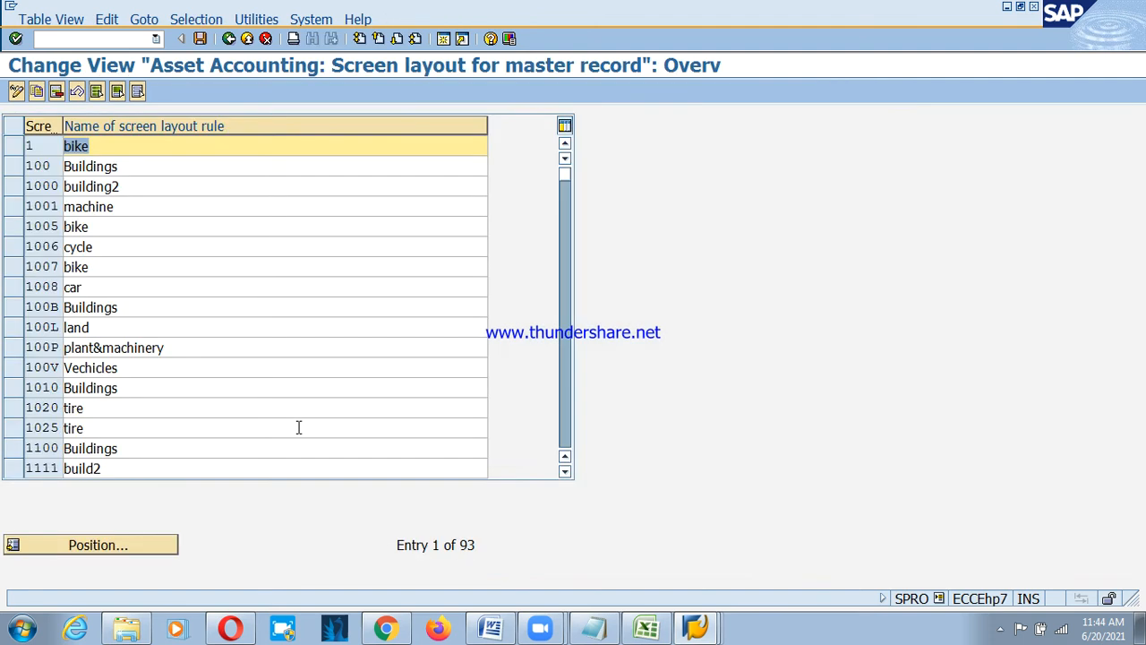
click(15, 188)
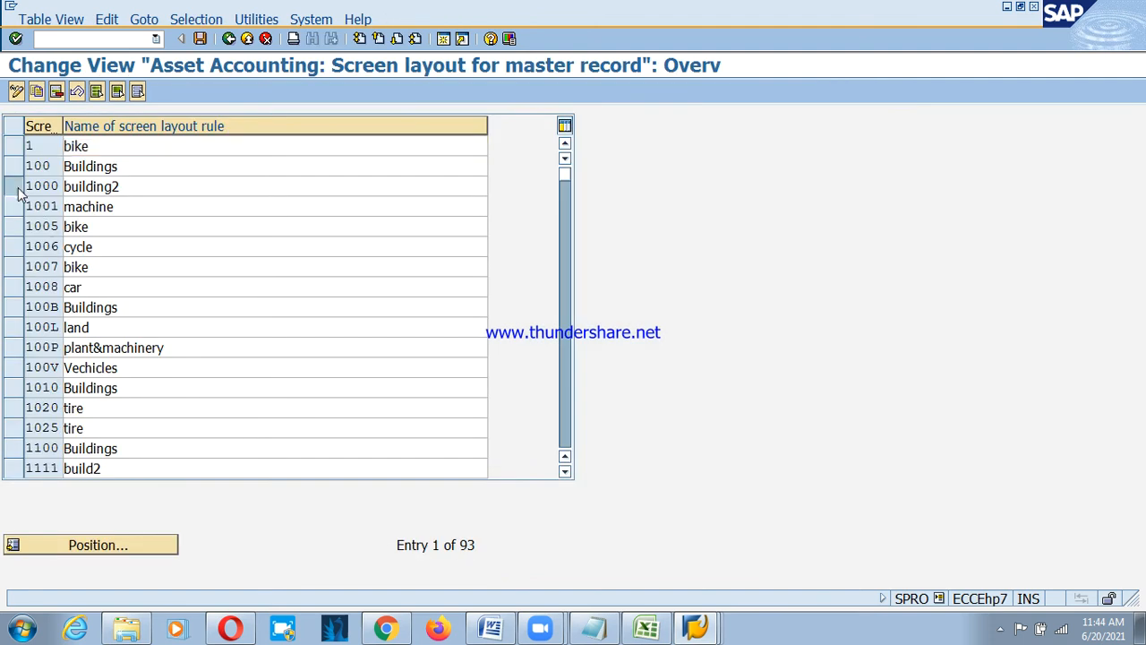
click(139, 191)
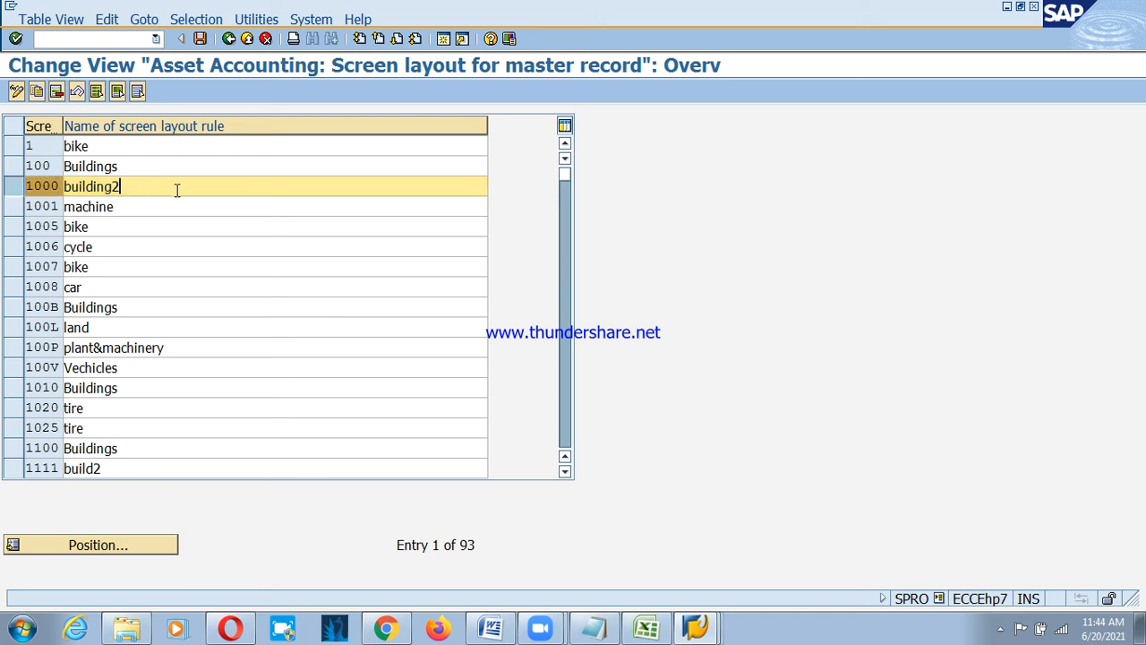
double_click(176, 190)
text(Land)
Select layout rules 1100, 1000, 2000, 3000 and 3100 in the rules table.
click(16, 190)
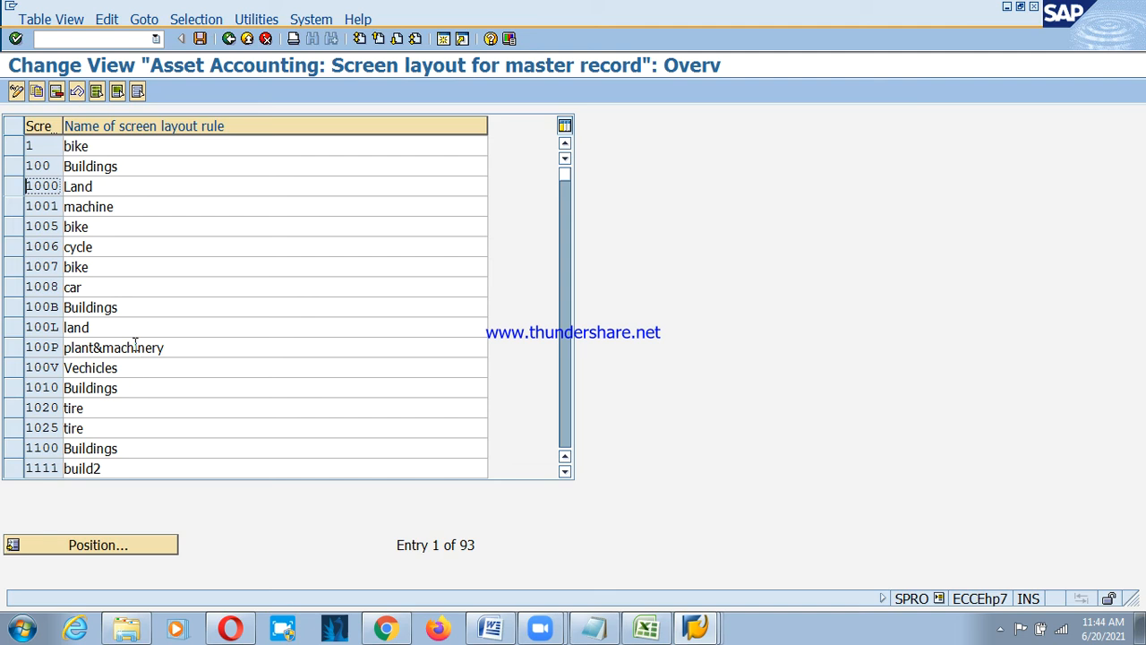
click(16, 449)
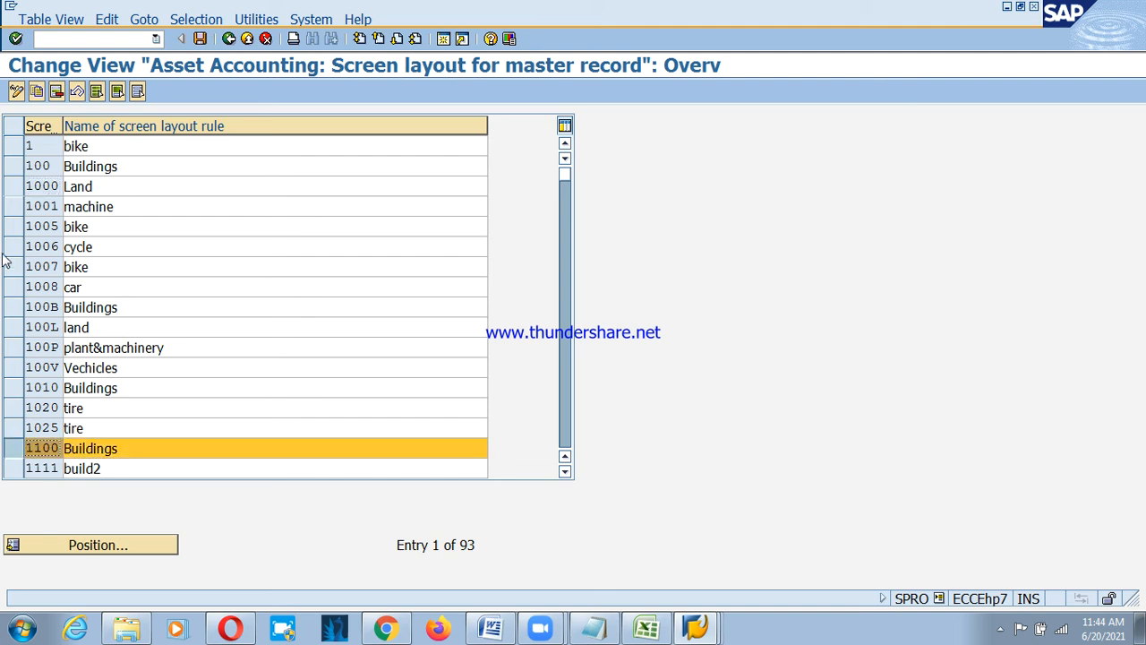
click(9, 186)
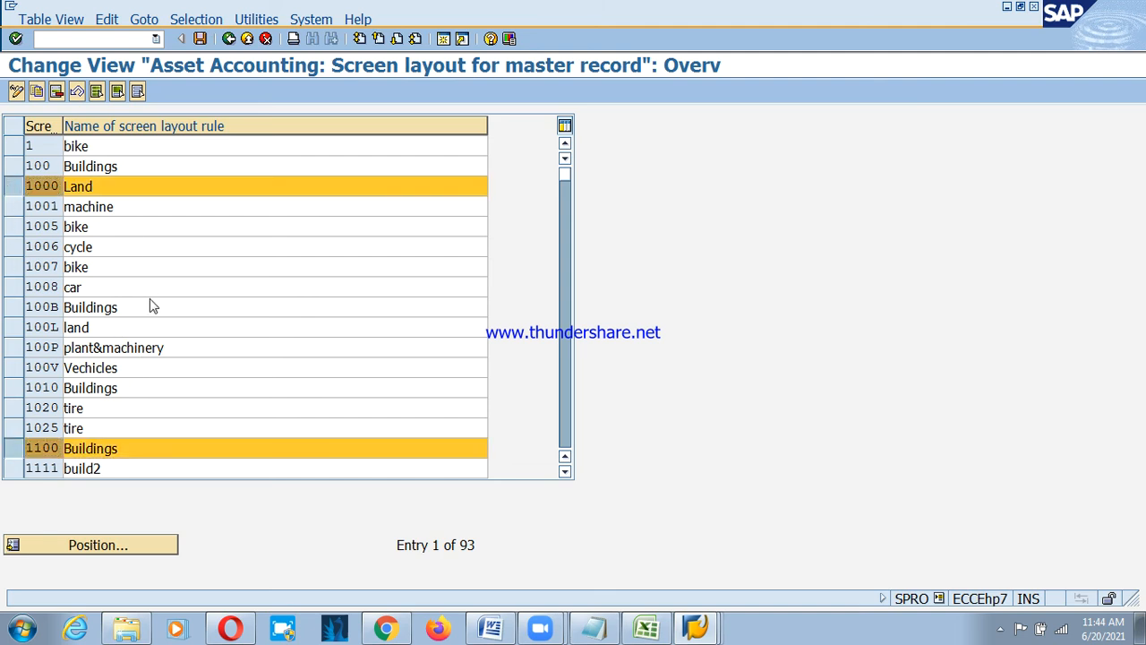
scroll(170, 349, down, 1)
scroll(173, 422, down, 2)
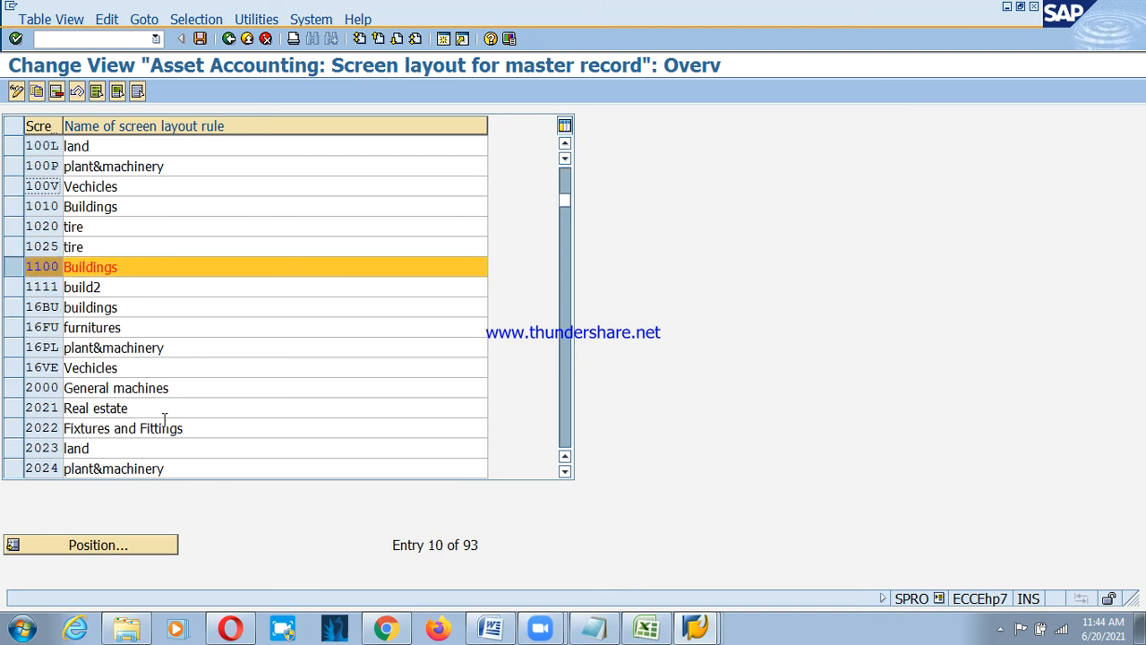
click(14, 393)
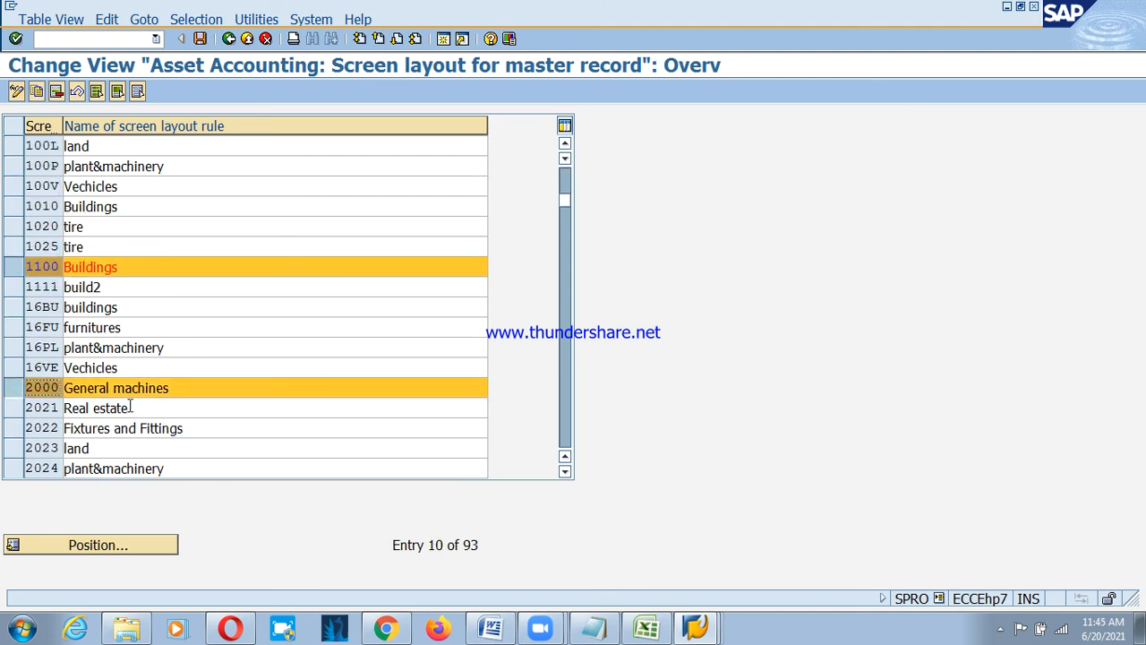
scroll(125, 412, down, 2)
scroll(117, 412, up, 1)
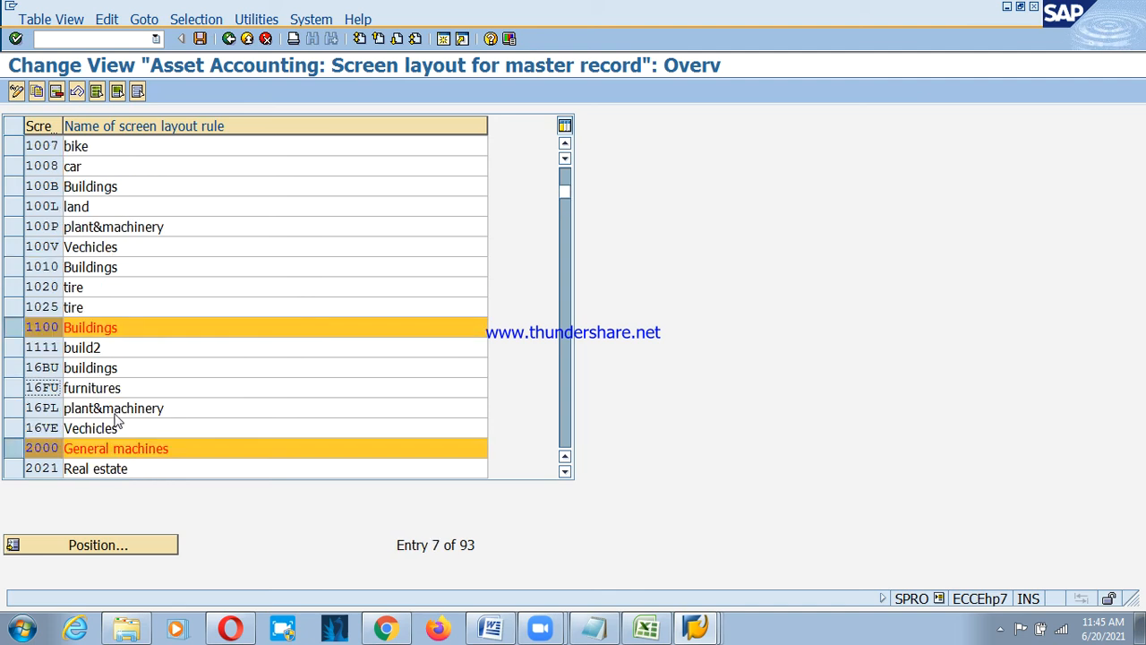
scroll(111, 416, down, 3)
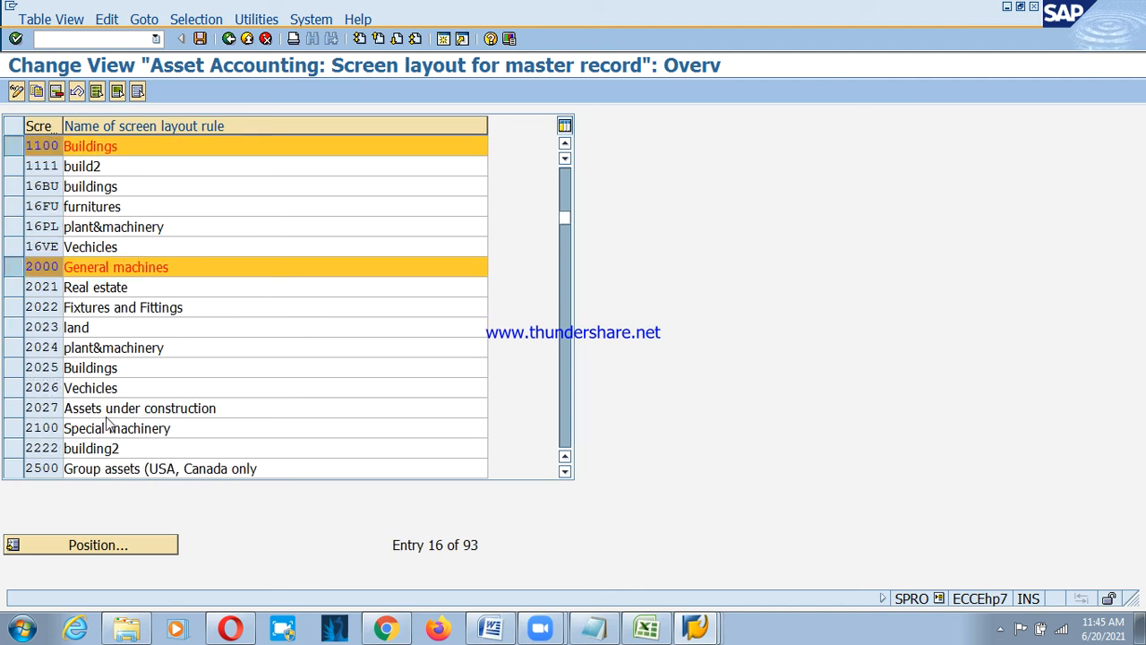
scroll(109, 418, down, 1)
click(21, 432)
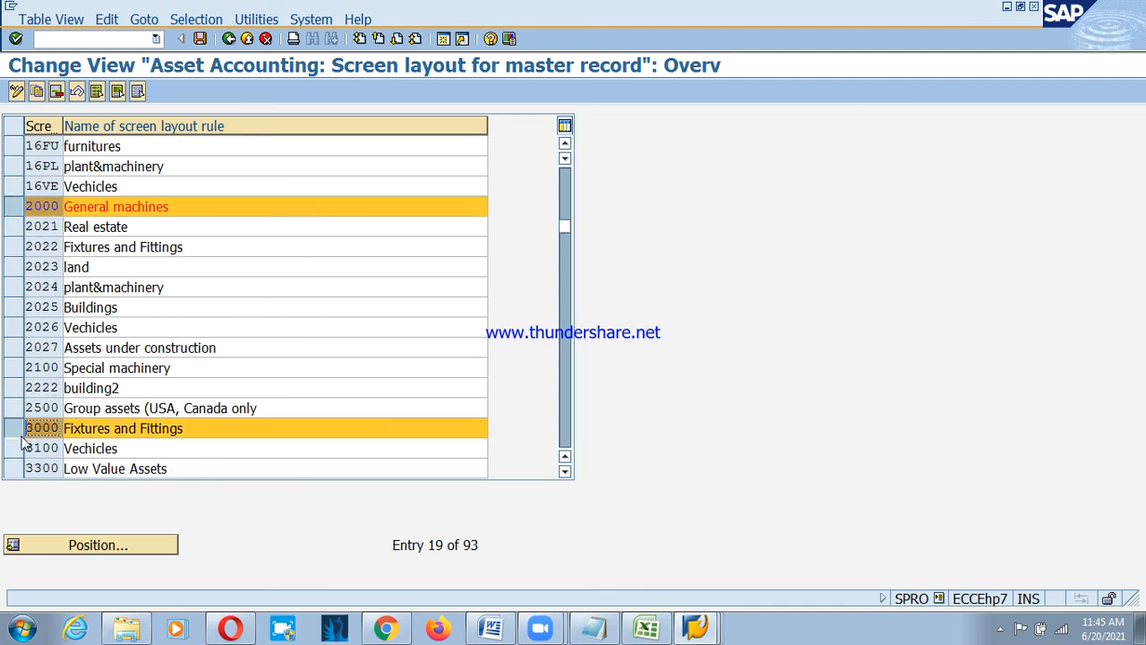
click(20, 448)
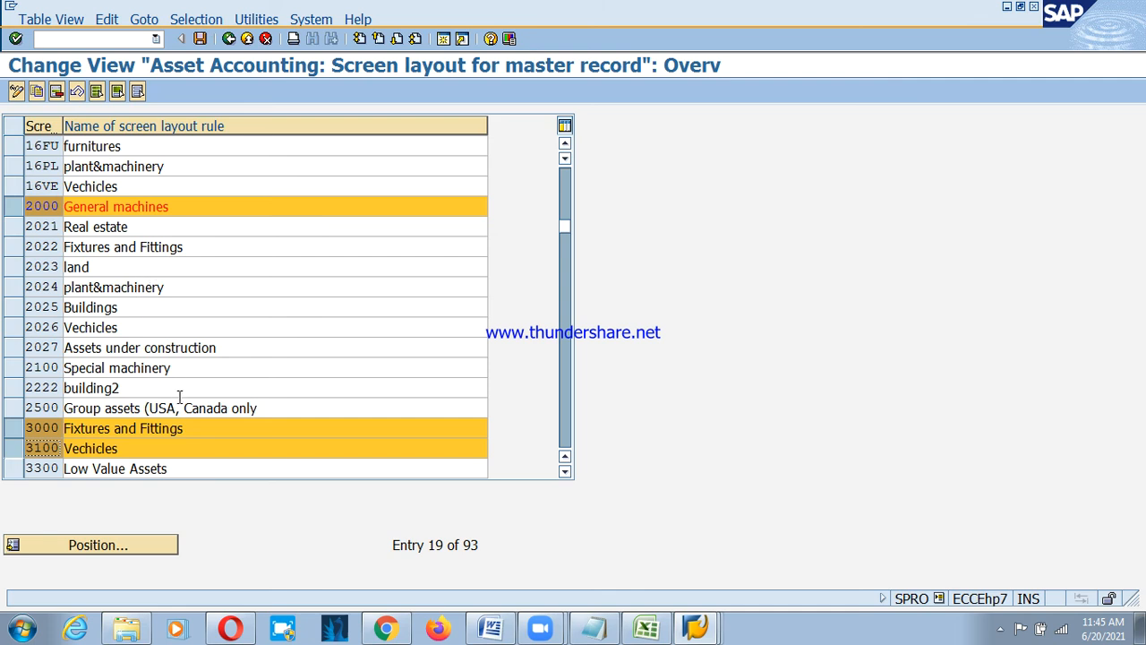
Deselect rules 1100, 2000 and 3000, keep 1000 and 3100 selected, and try Copy As.
scroll(159, 387, up, 3)
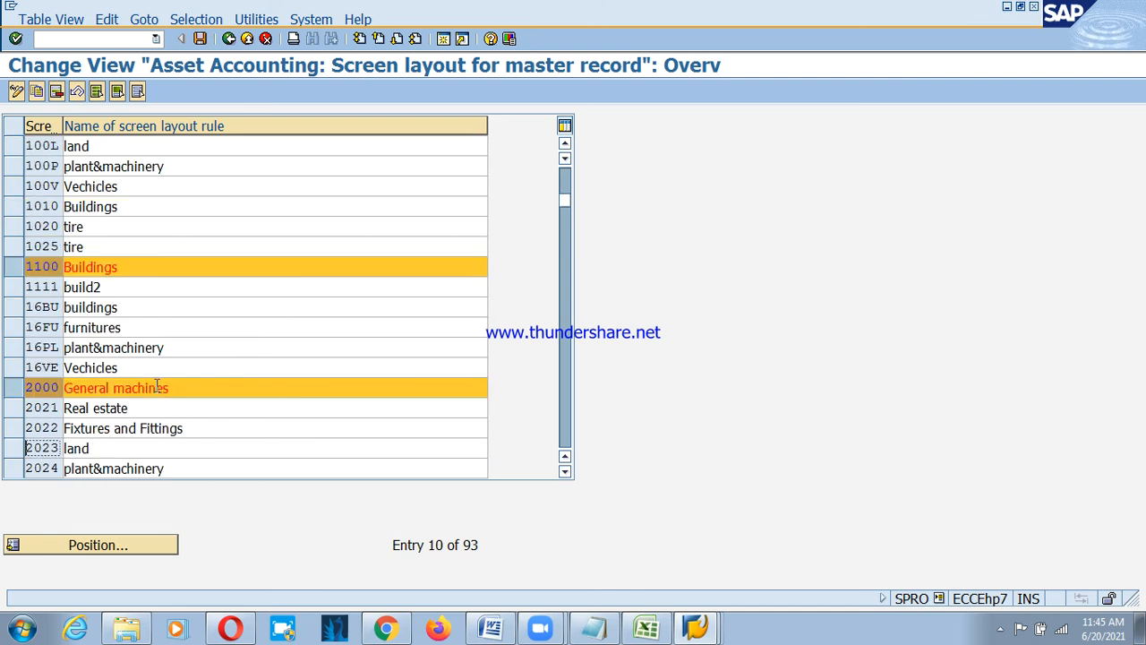
scroll(121, 284, up, 1)
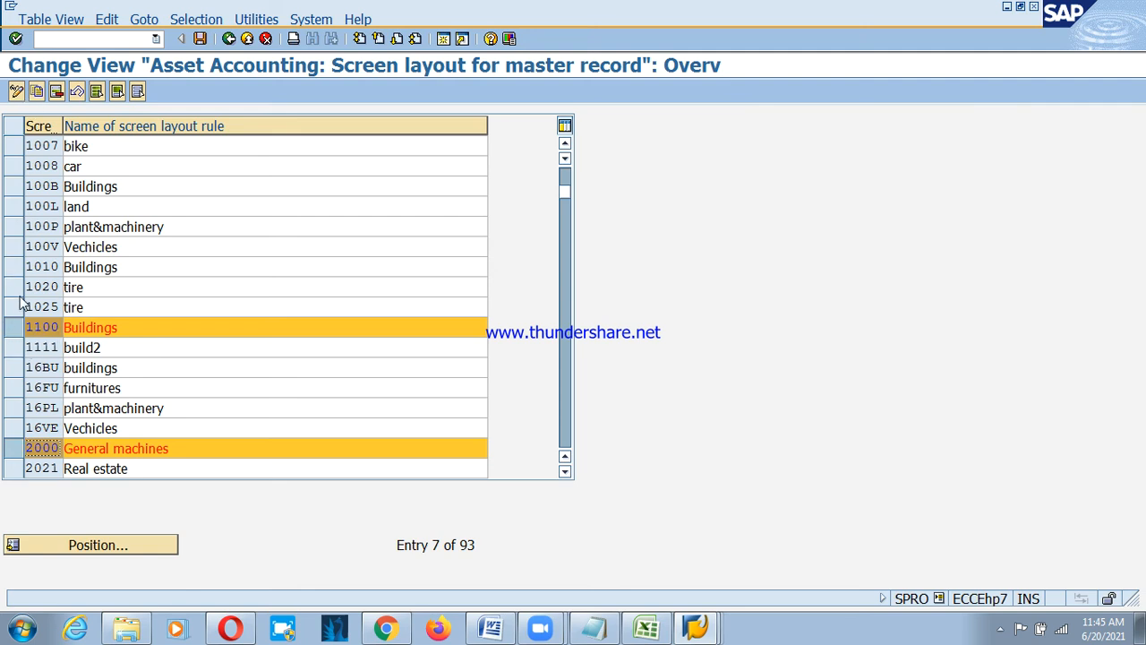
click(12, 330)
click(17, 447)
scroll(50, 394, down, 3)
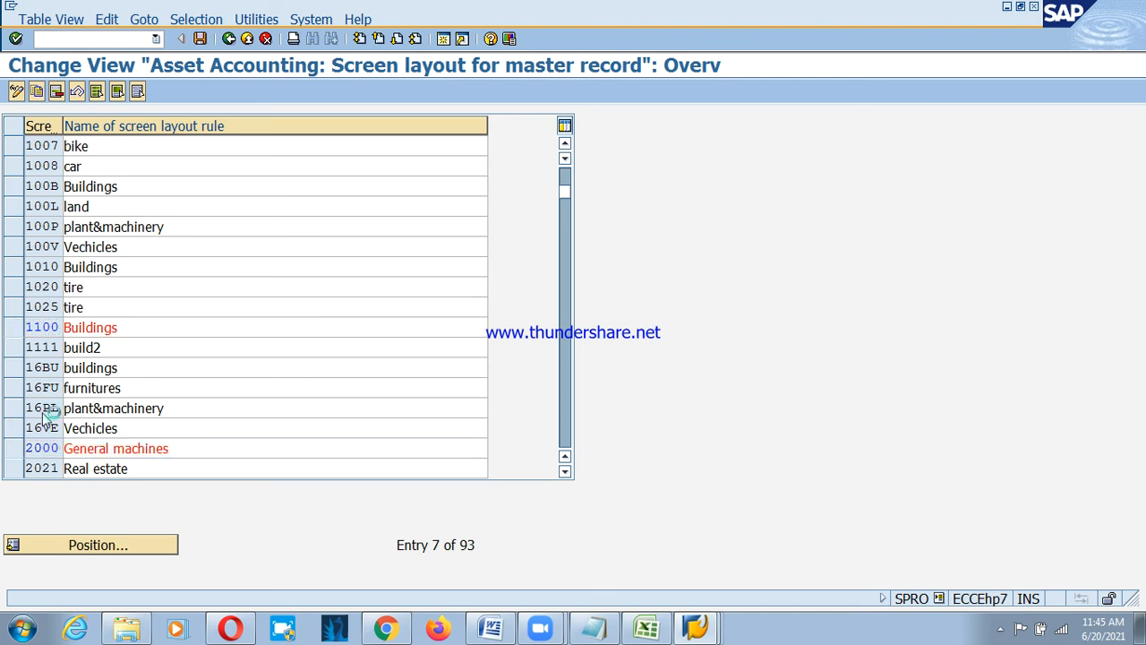
scroll(32, 358, up, 1)
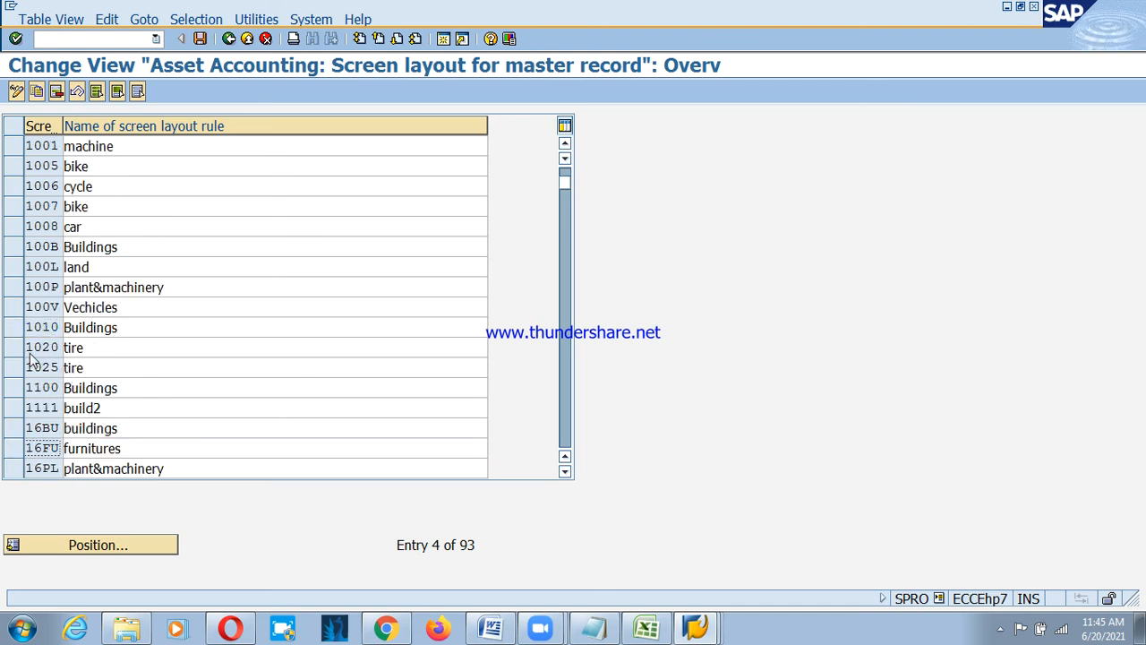
scroll(34, 381, down, 4)
scroll(31, 436, down, 2)
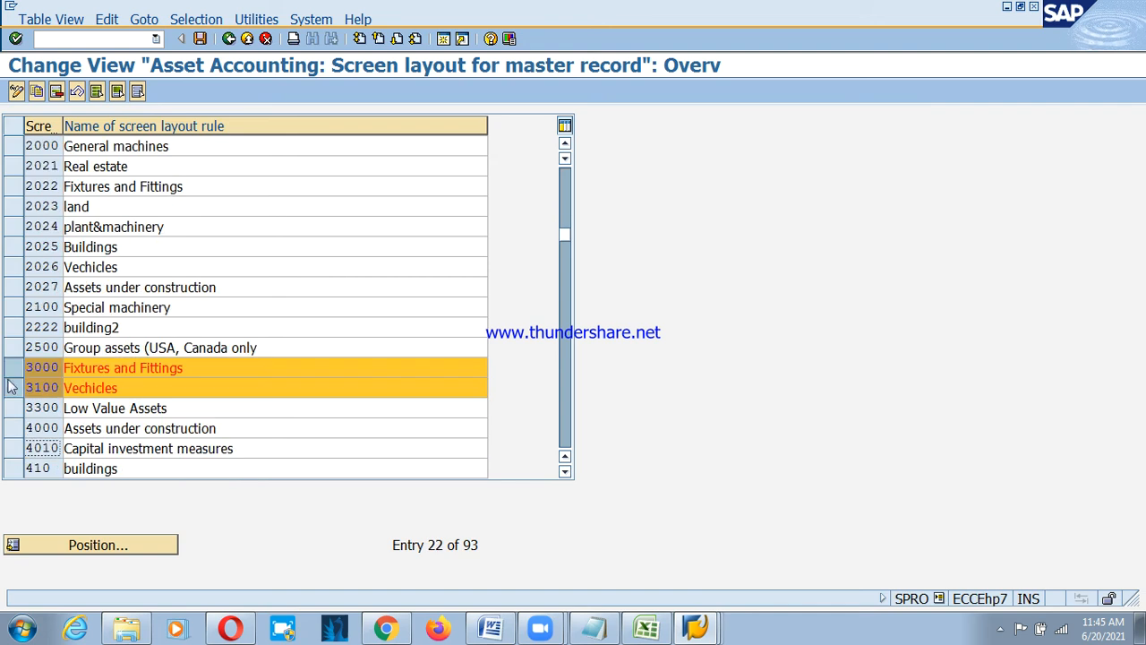
click(13, 347)
click(13, 367)
click(12, 351)
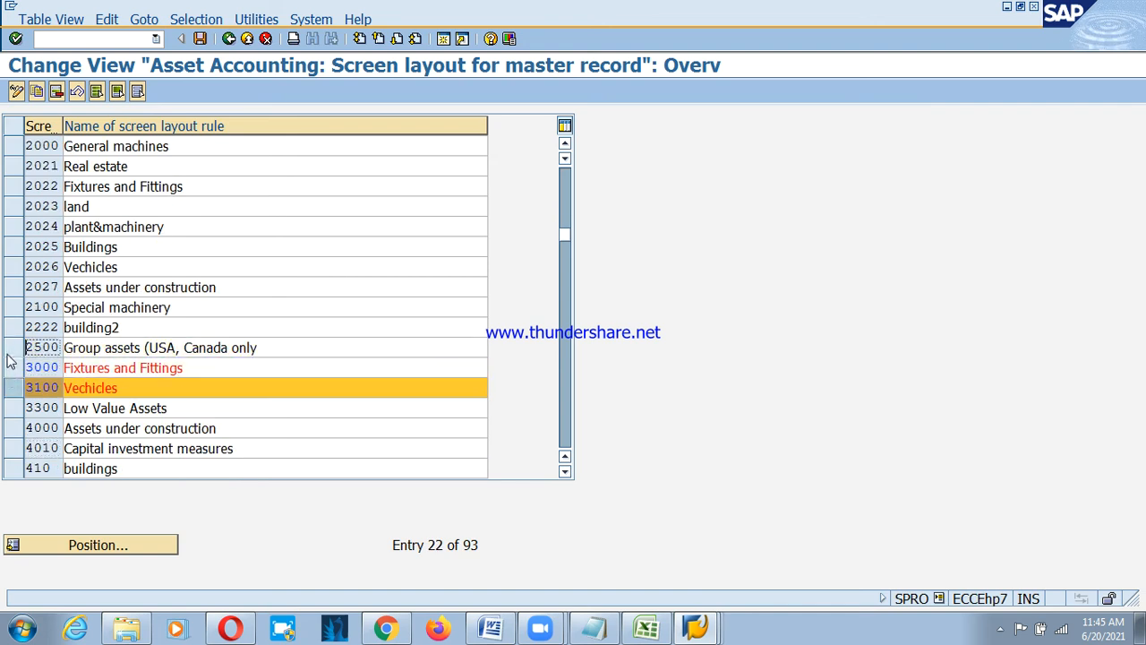
click(38, 95)
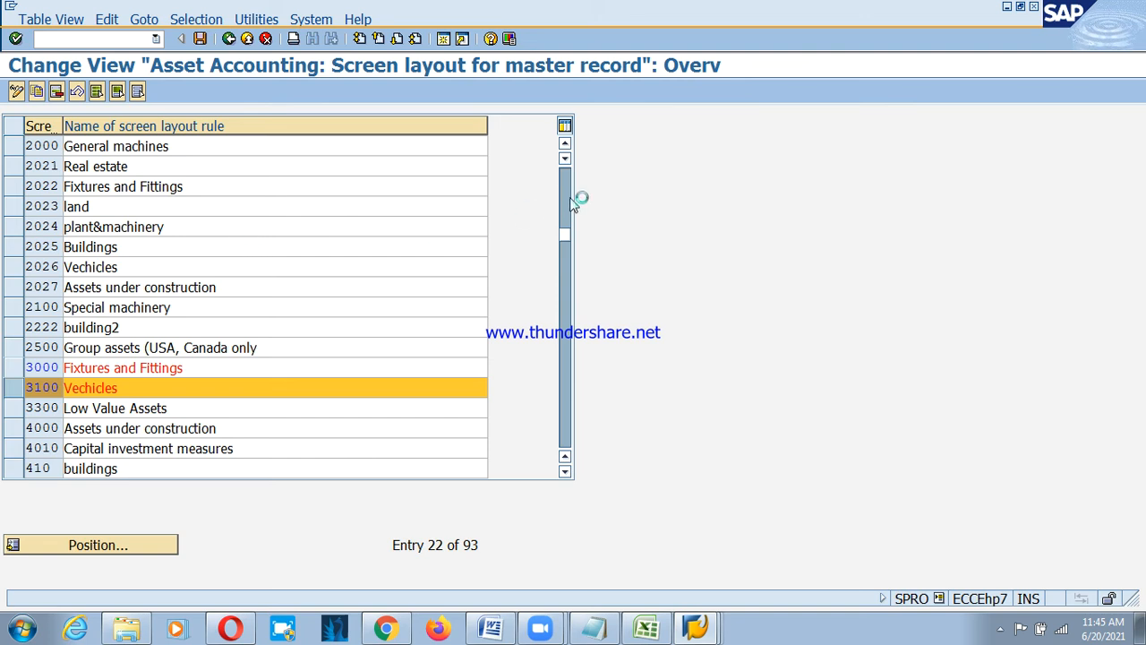
Deselect rule 1000 so only 3100 Vechicles remains, and open its copy view.
scroll(571, 208, up, 1)
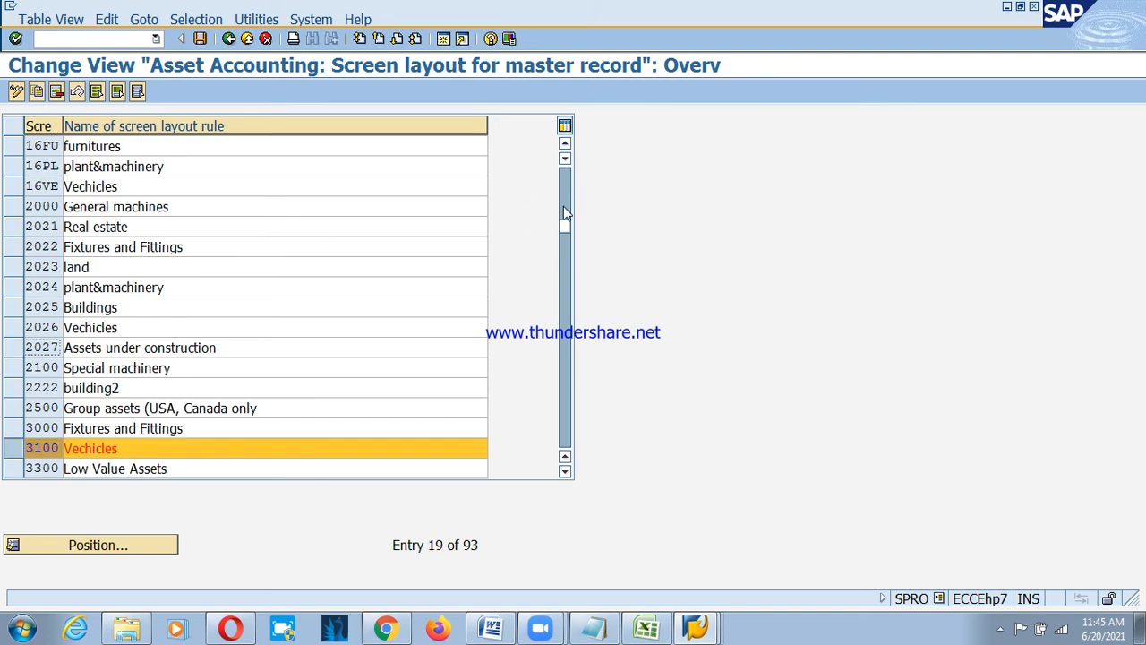
drag(568, 230, 567, 173)
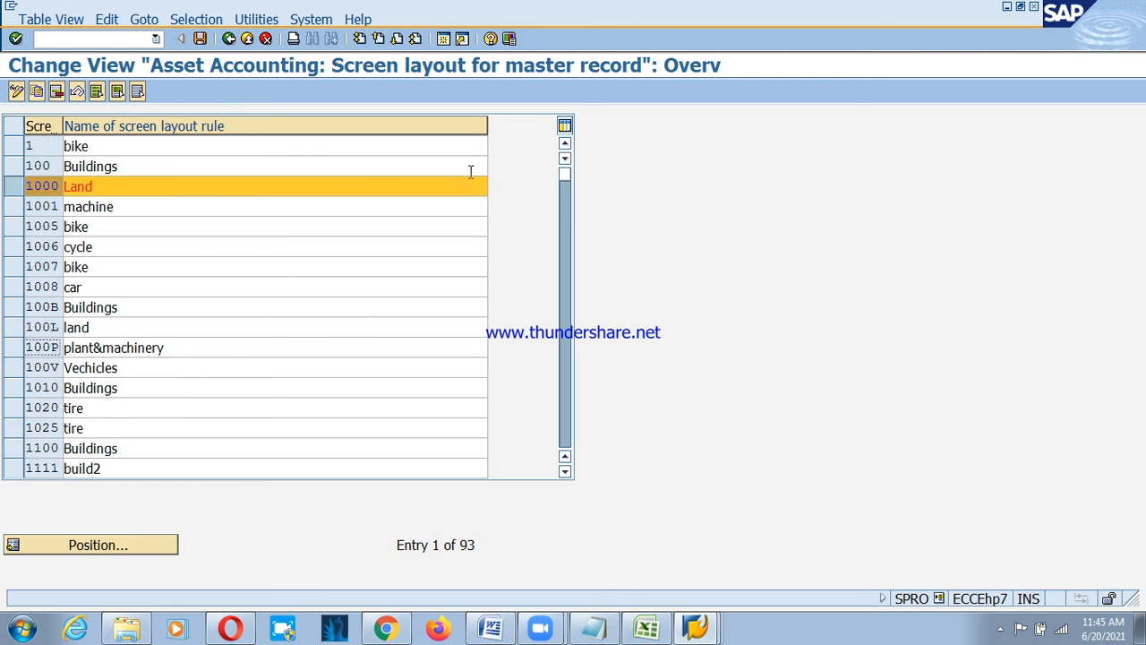
click(19, 187)
click(36, 90)
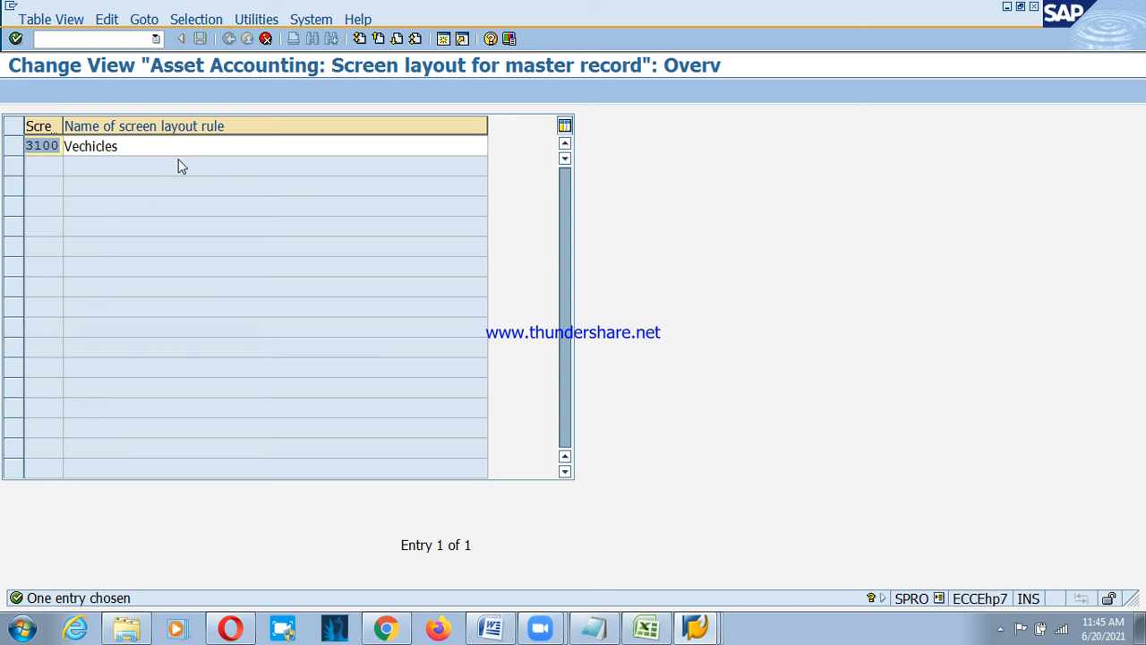
Cancel the copy view, save the layout rule changes under the customizing request, and go back.
key(F12)
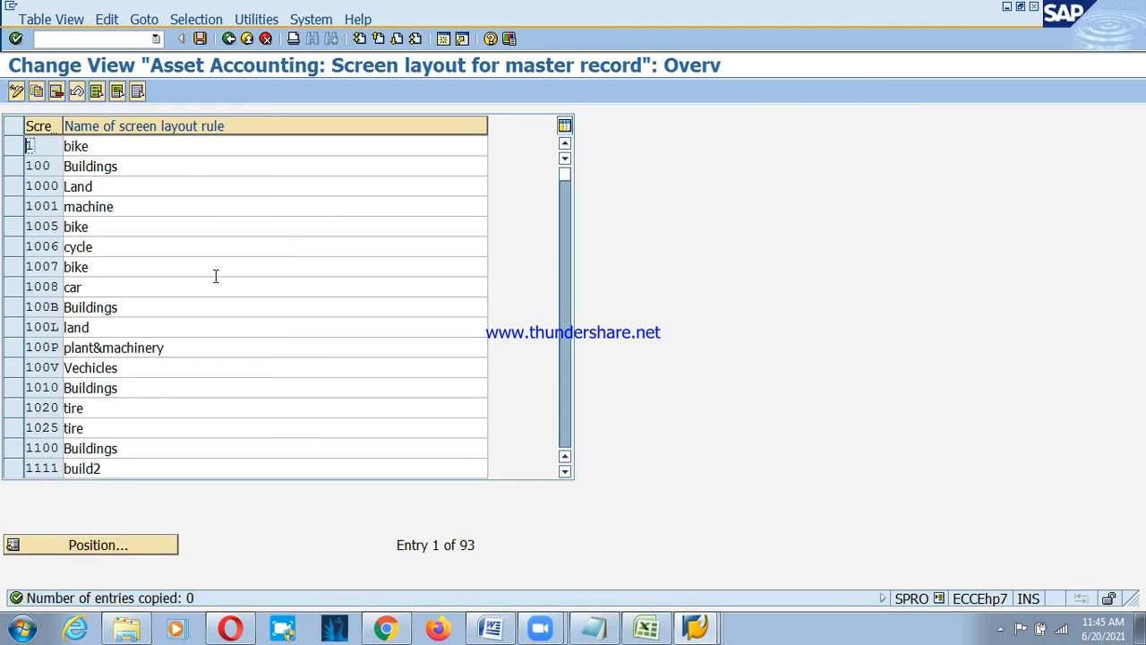
click(200, 38)
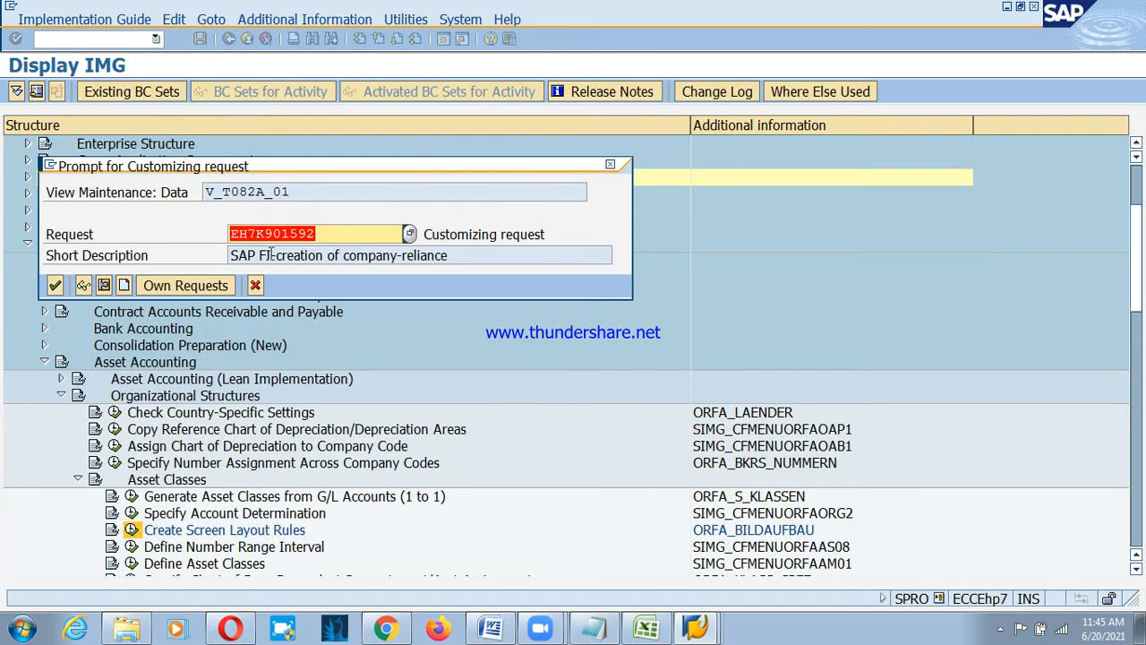
click(54, 286)
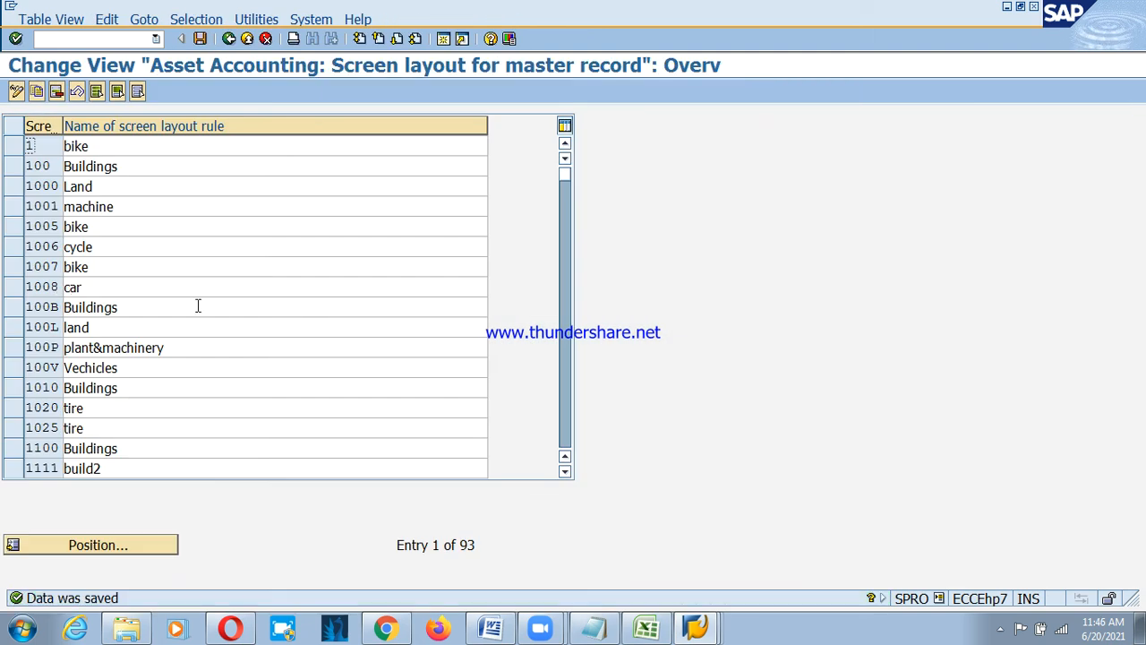
key(F3)
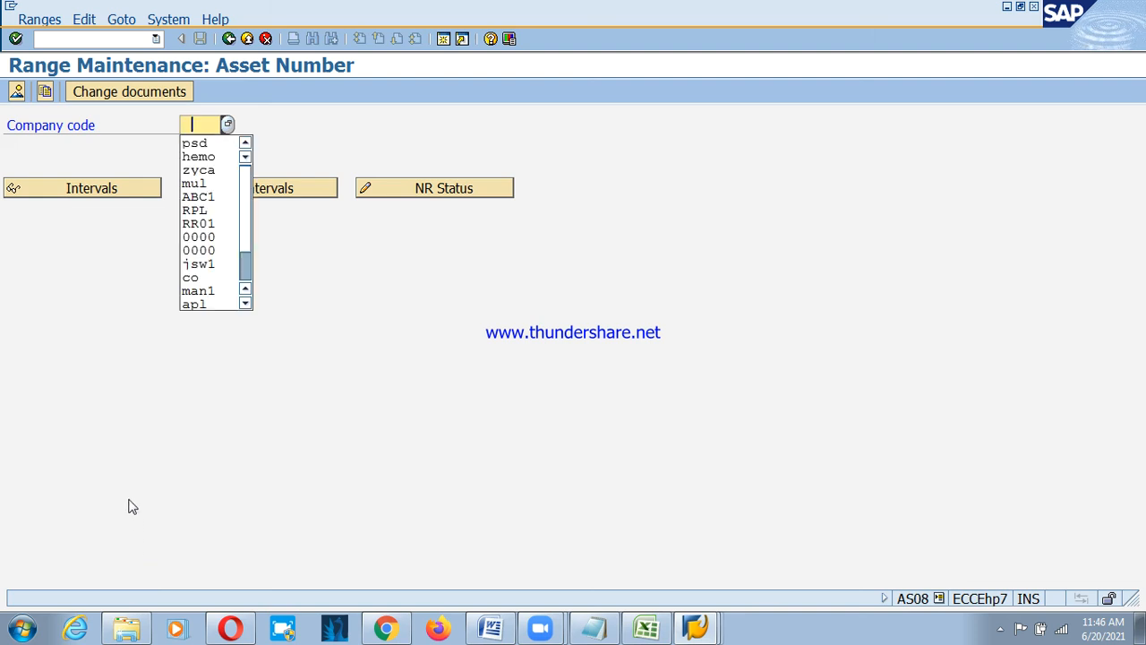
For company code PSD, add asset number interval 01 from 1000 to 1999.
key(Down)
key(Return)
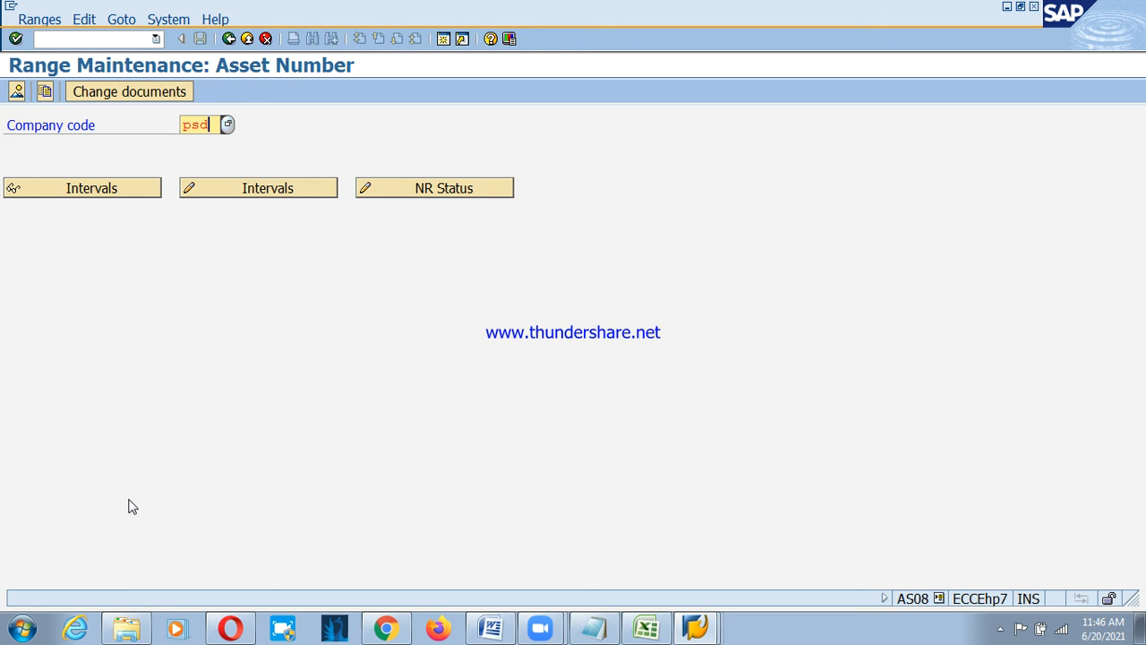
click(264, 192)
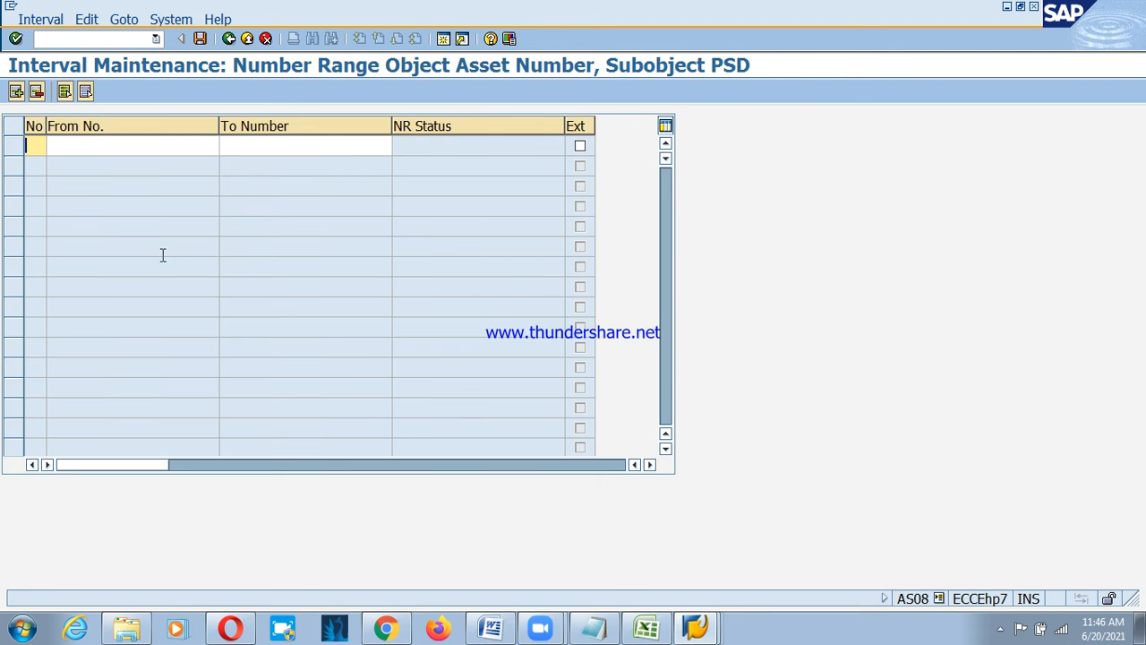
text(01)
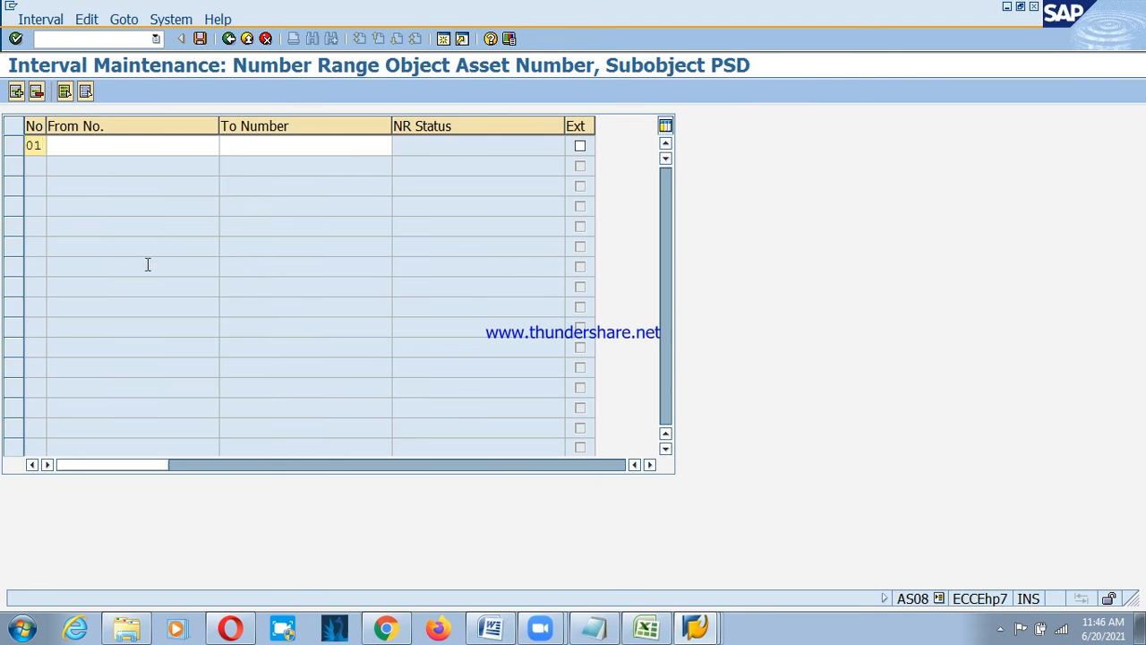
key(Tab)
text(1000)
key(Tab)
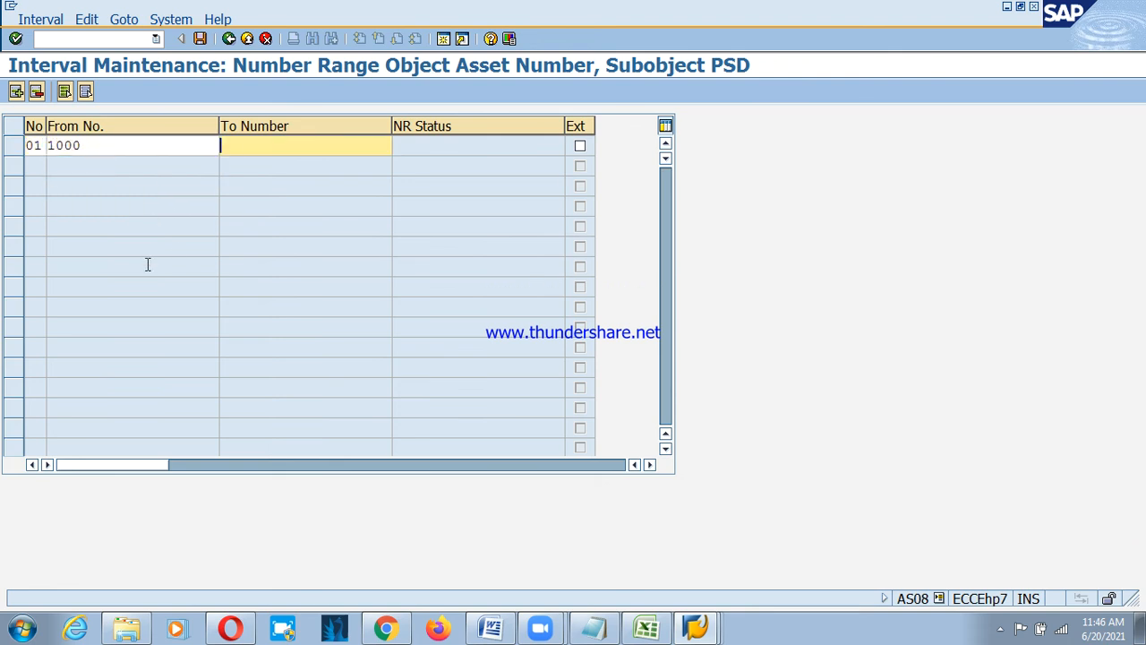
text(1999)
click(16, 91)
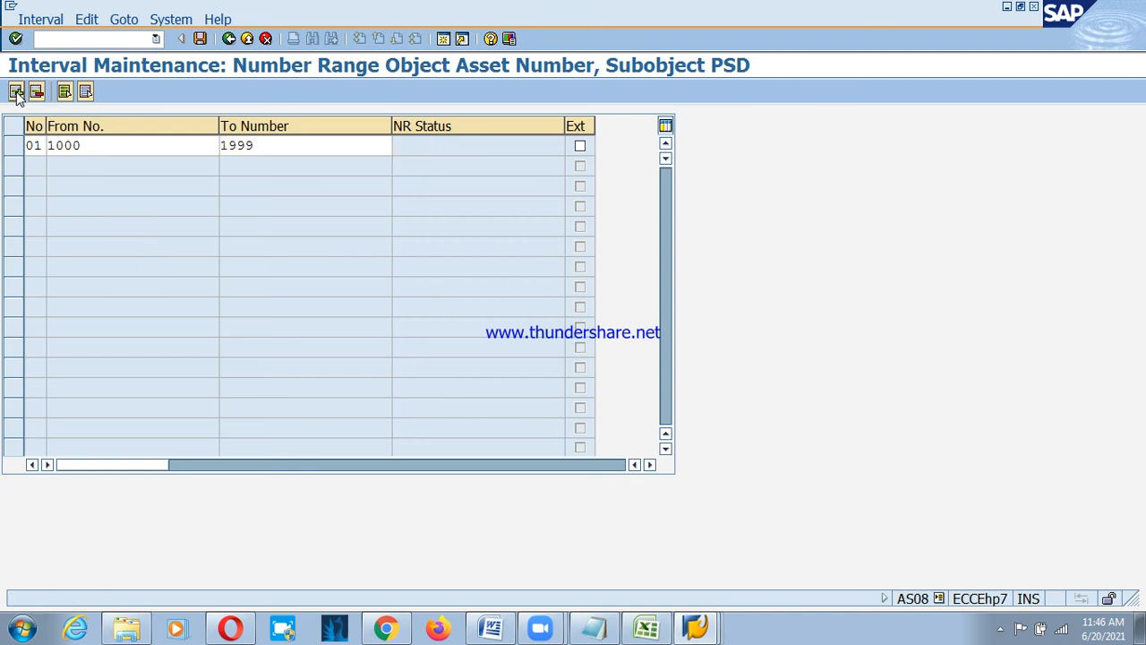
Add intervals 02 (2000–2999) and 03 (3000–3999).
text(02)
key(Tab)
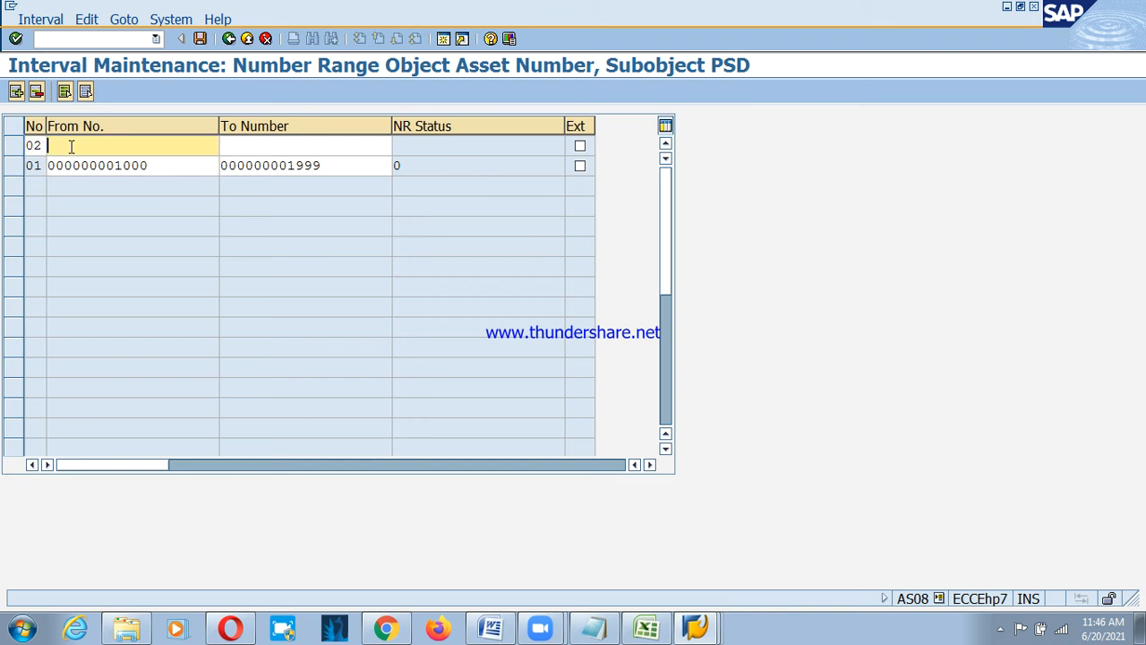
text(2000)
key(Tab)
text(2999)
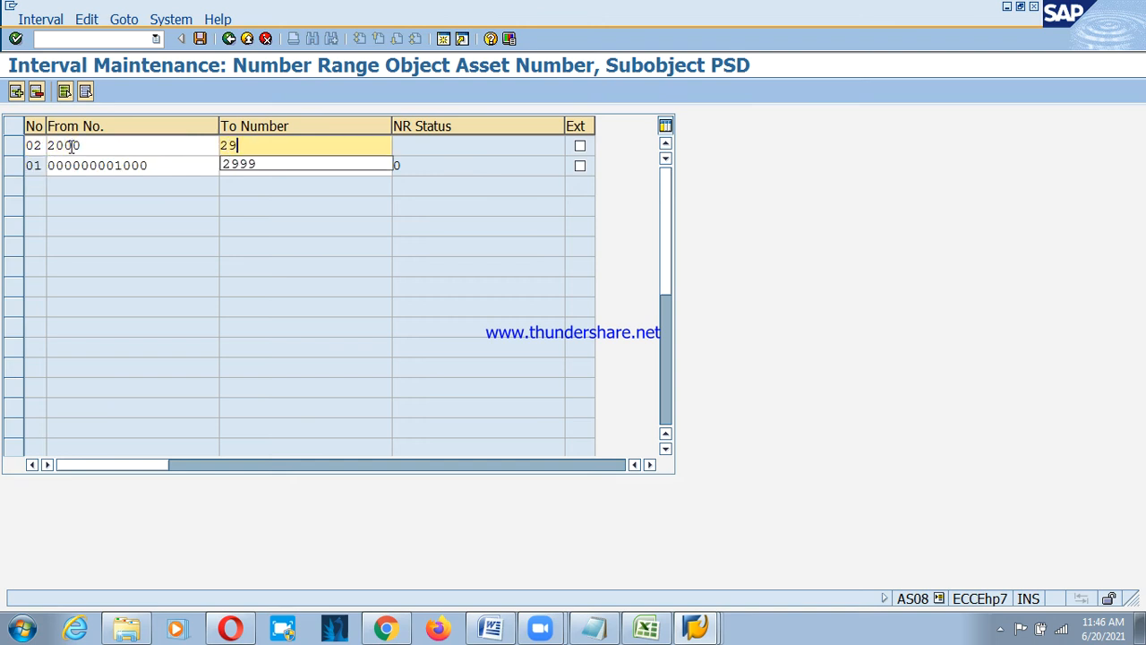
click(16, 90)
text(03)
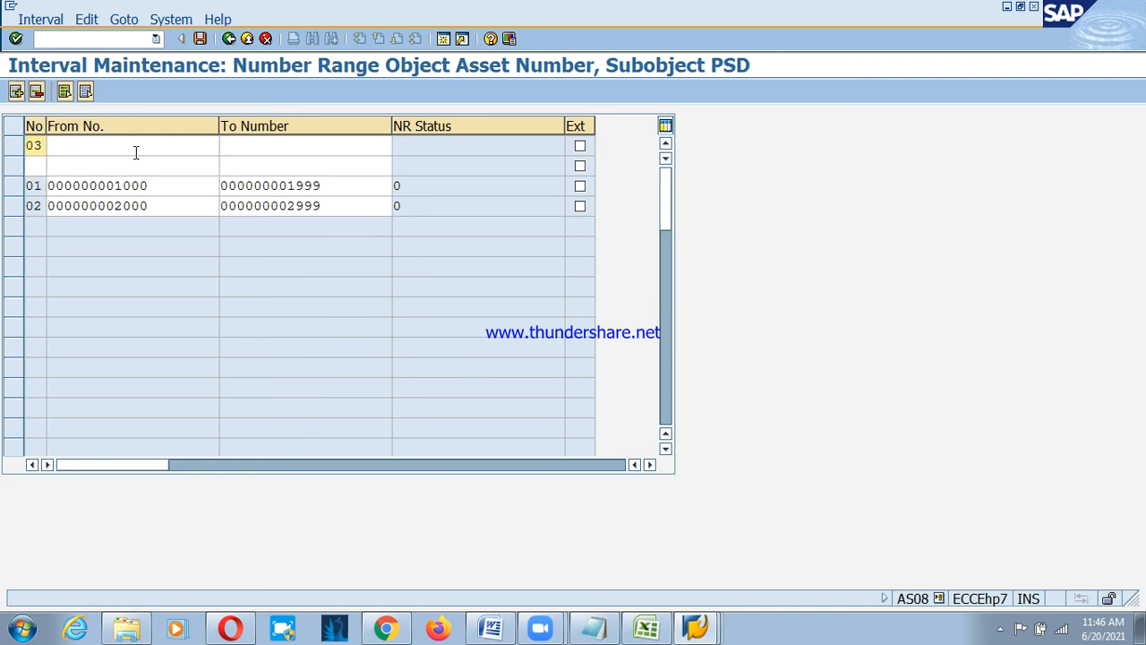
key(Tab)
text(3000)
key(Tab)
text(3999)
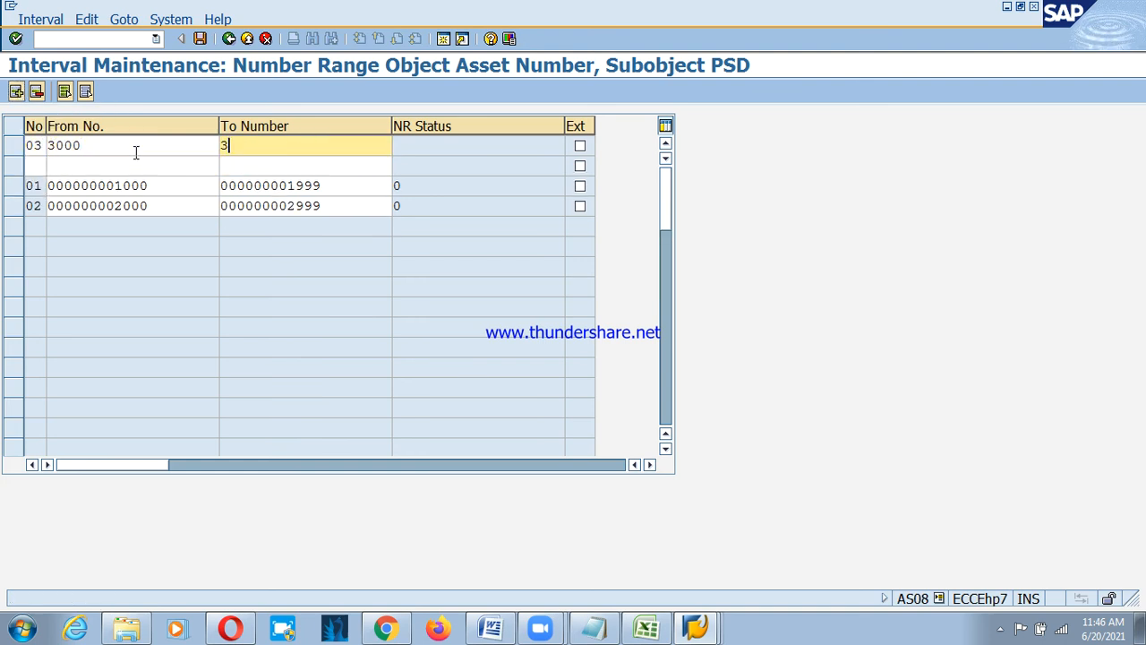
Add intervals 04 (4000–4999) and 05 (5000–5999) and confirm the entries.
click(37, 164)
text(4)
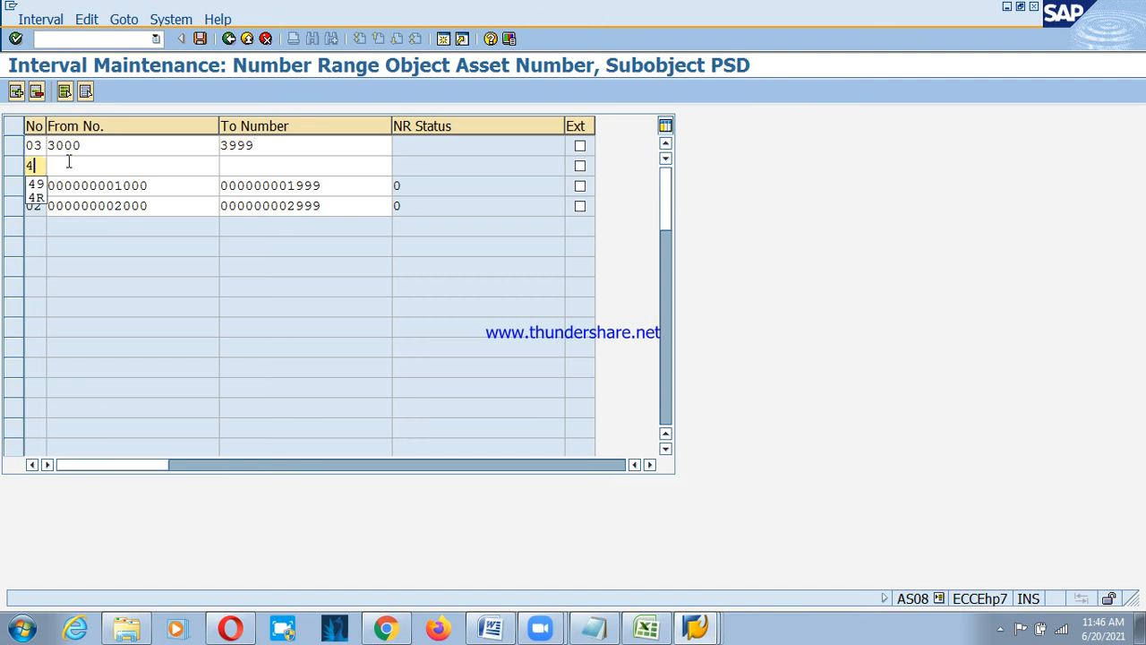
key(BackSpace)
text(04)
key(Tab)
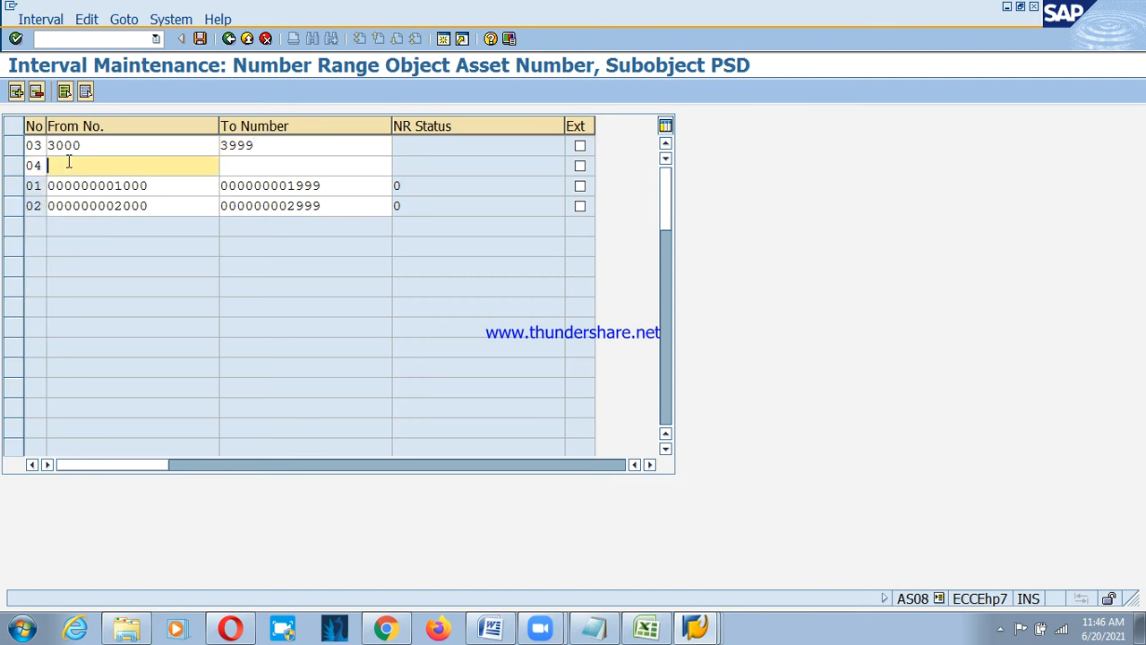
text(4000)
key(Tab)
text(4999)
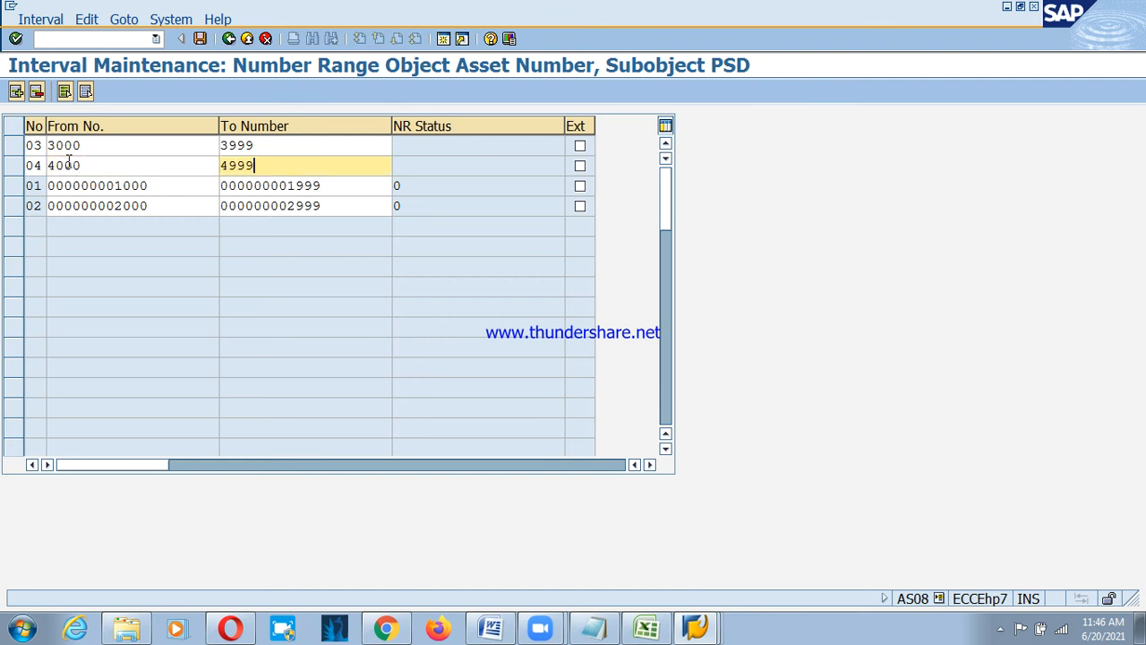
click(16, 90)
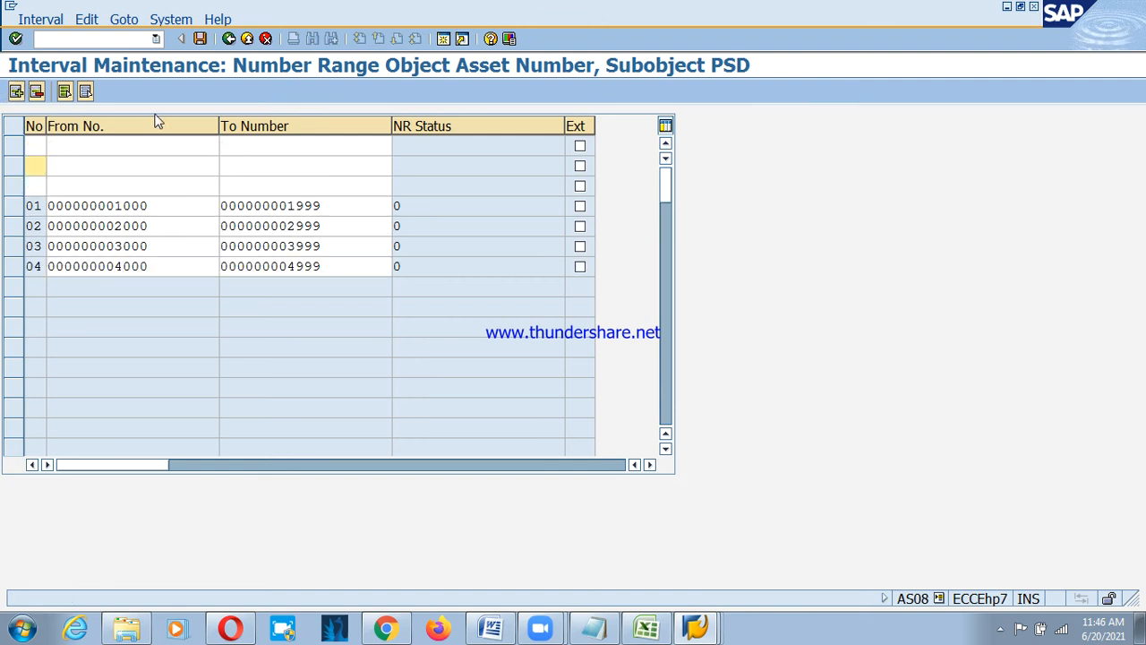
text(05)
key(Tab)
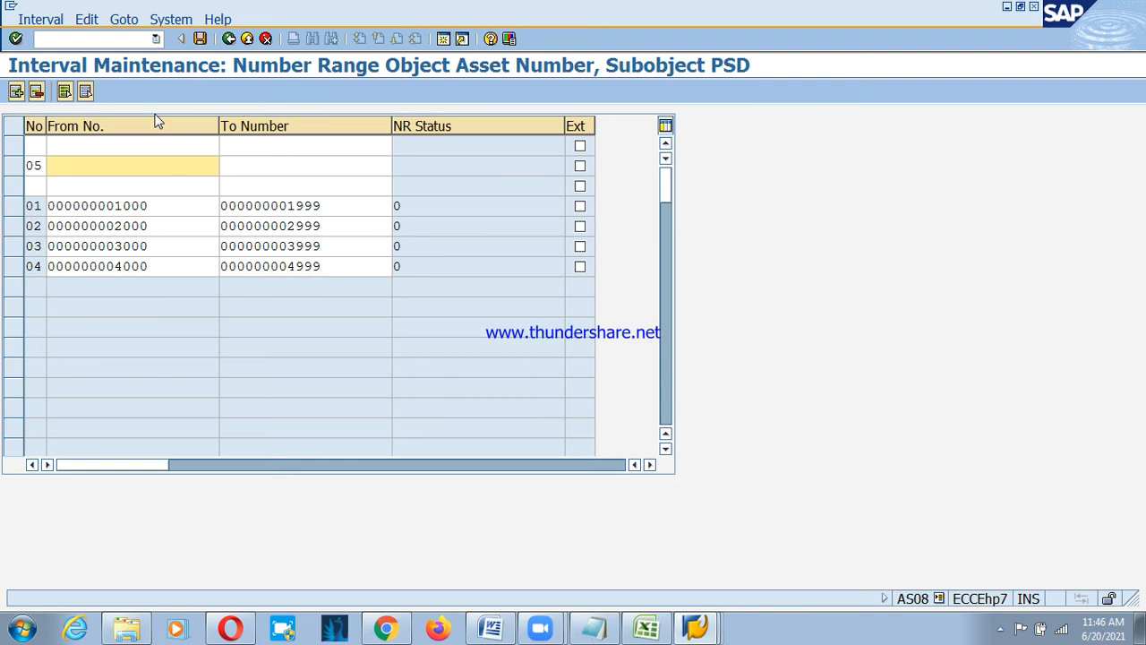
text(6)
key(BackSpace)
text(5000)
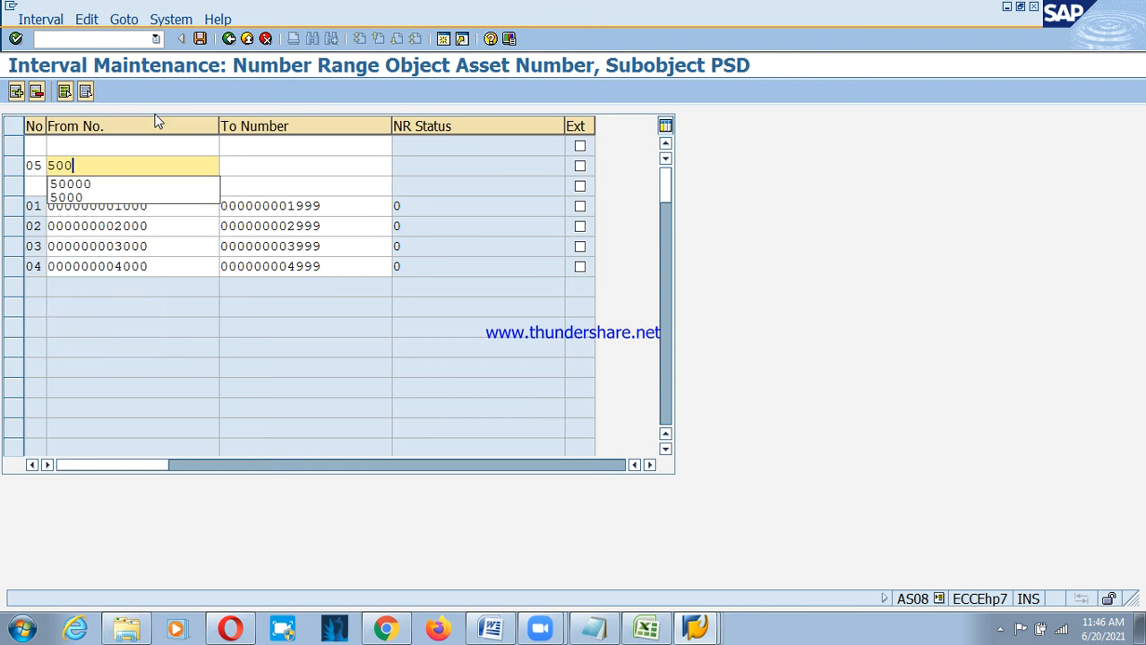
key(Tab)
text(5999)
key(Return)
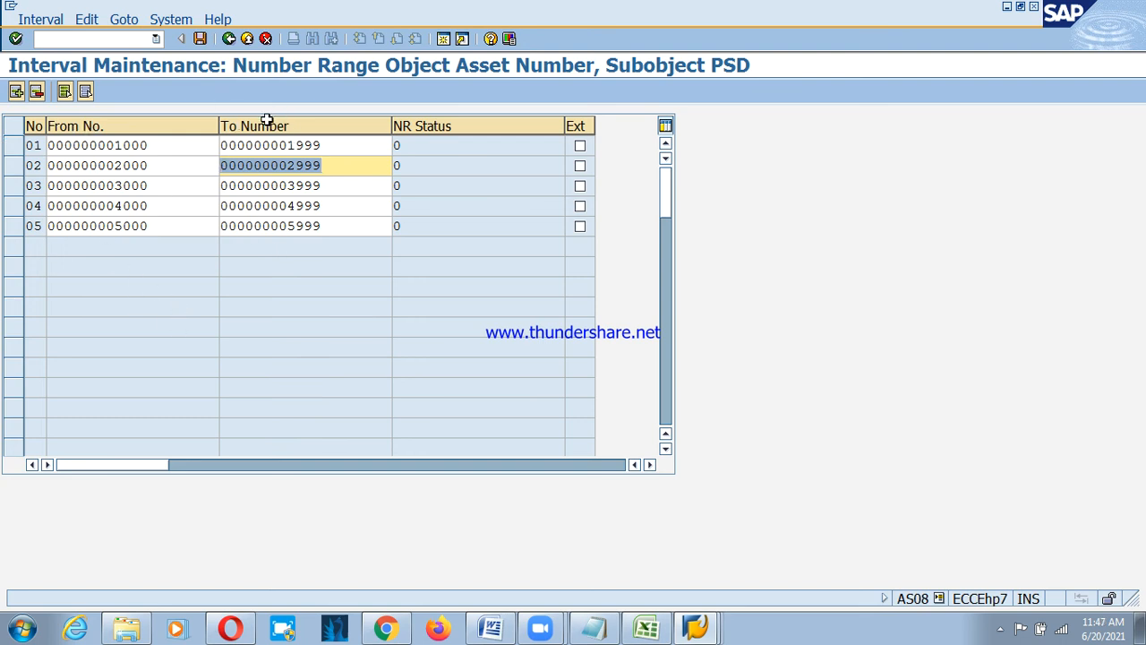
Save the five intervals, acknowledge the transport notice, and return to the IMG tree.
click(200, 39)
click(97, 537)
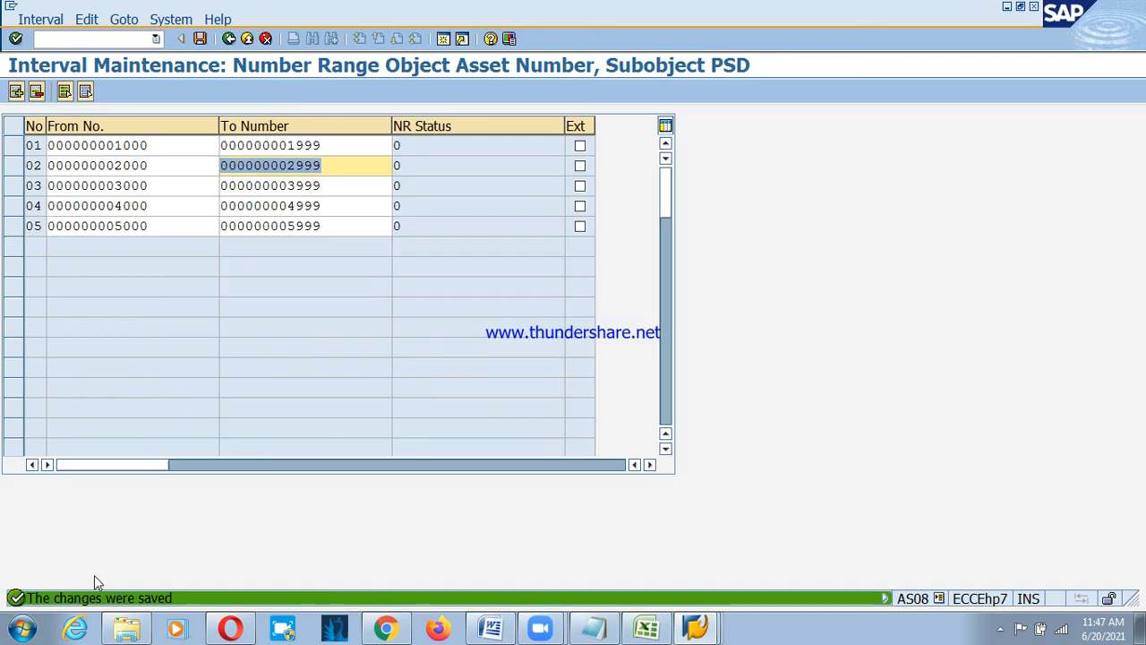
click(229, 41)
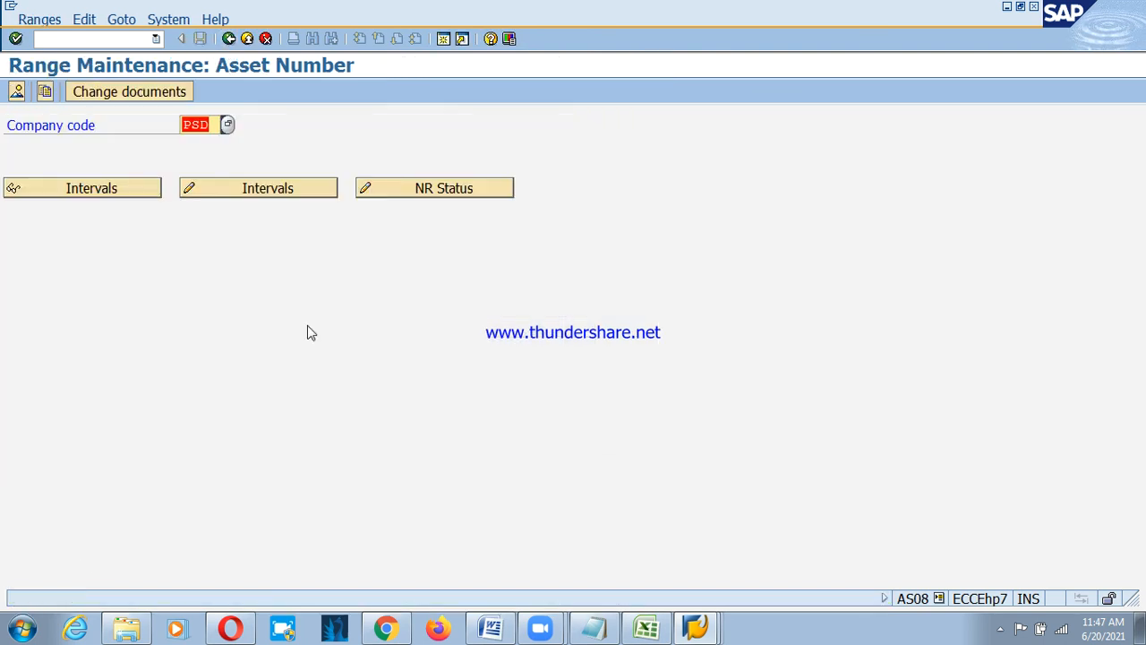
click(228, 41)
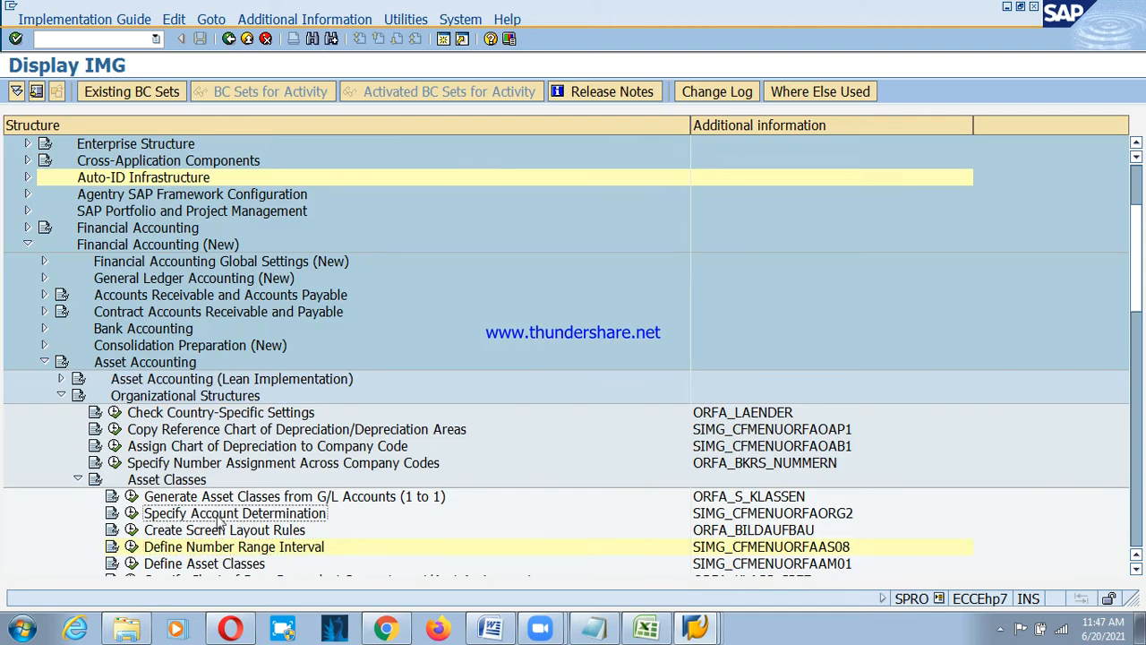
click(241, 530)
click(237, 548)
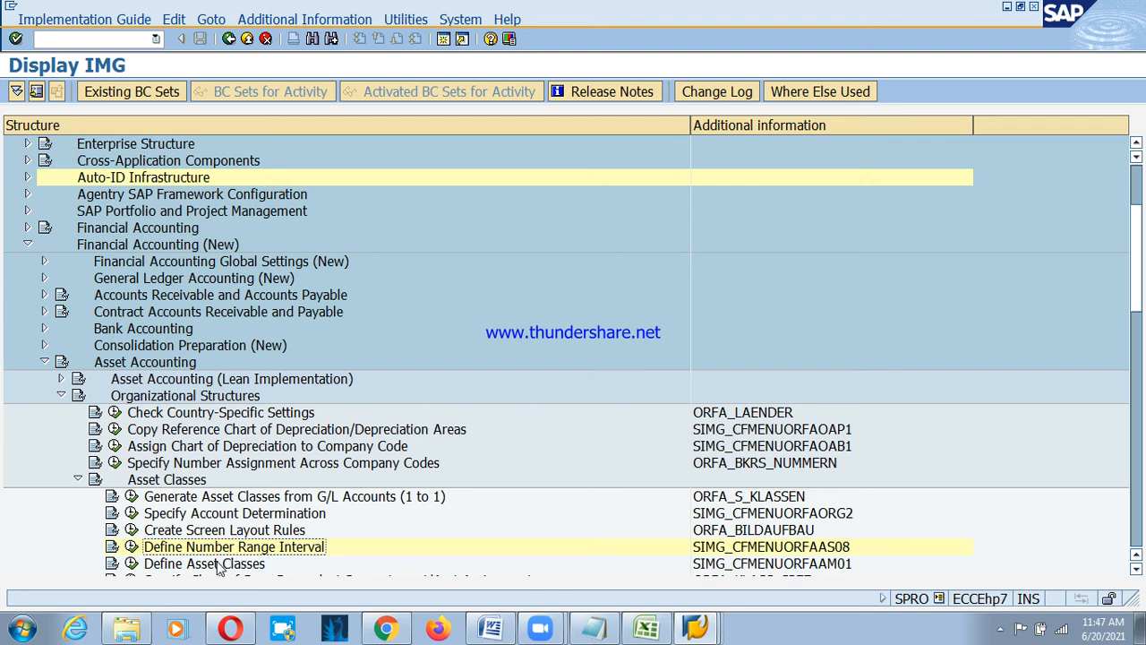
Expand the Asset Classes node in the SPRO tree and execute Define Asset Classes.
click(219, 566)
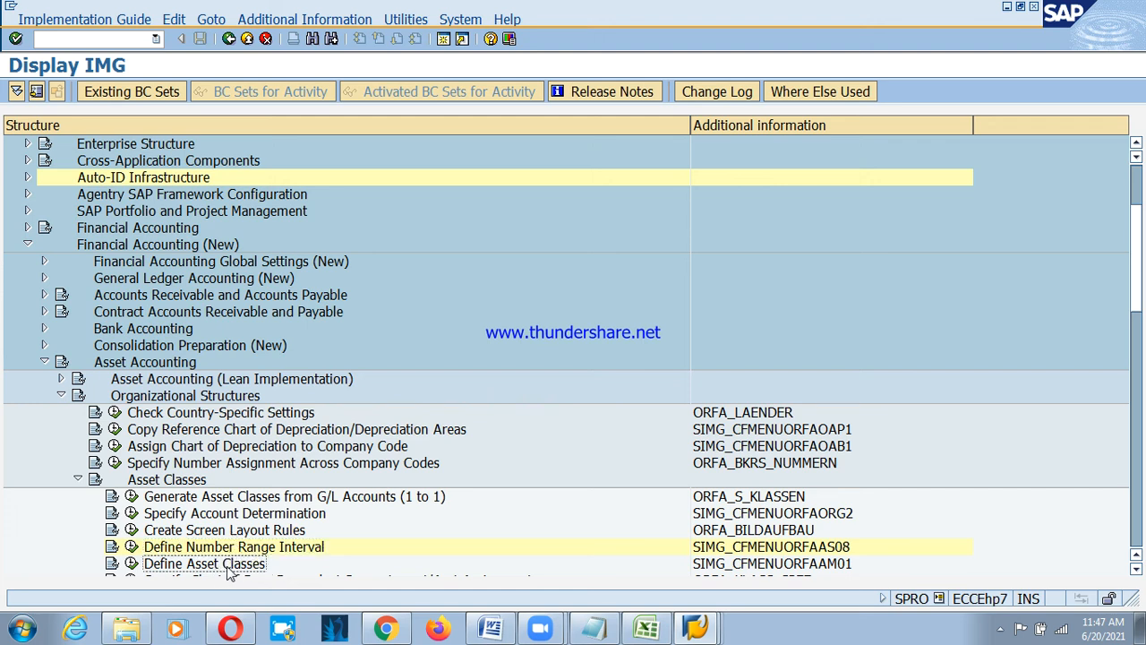
click(242, 515)
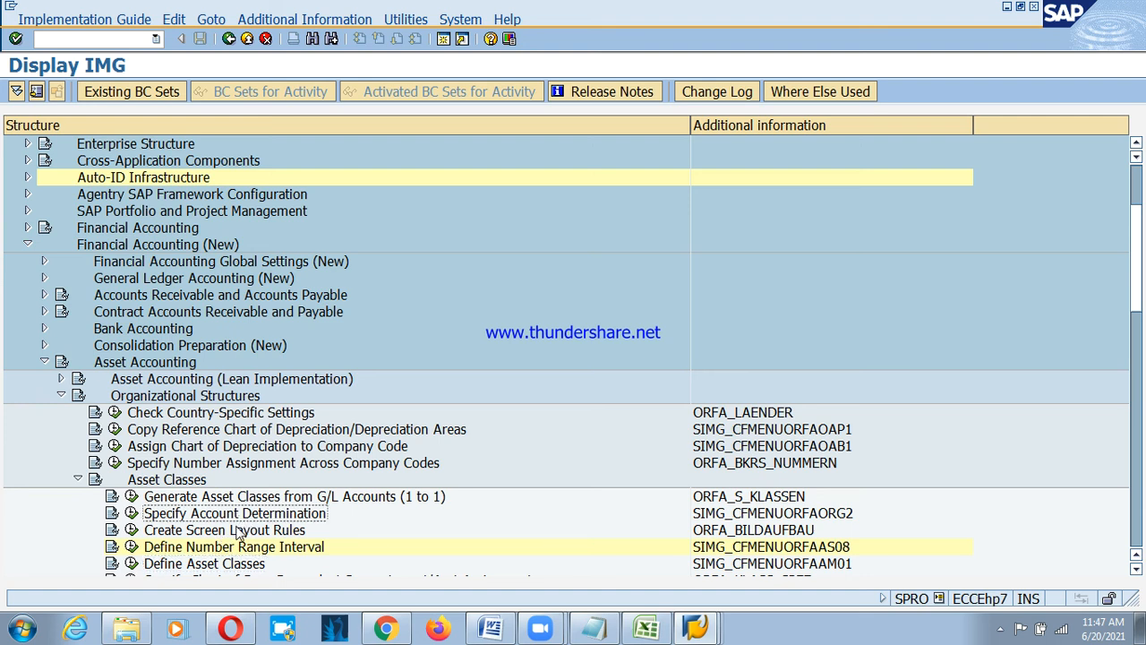
click(238, 530)
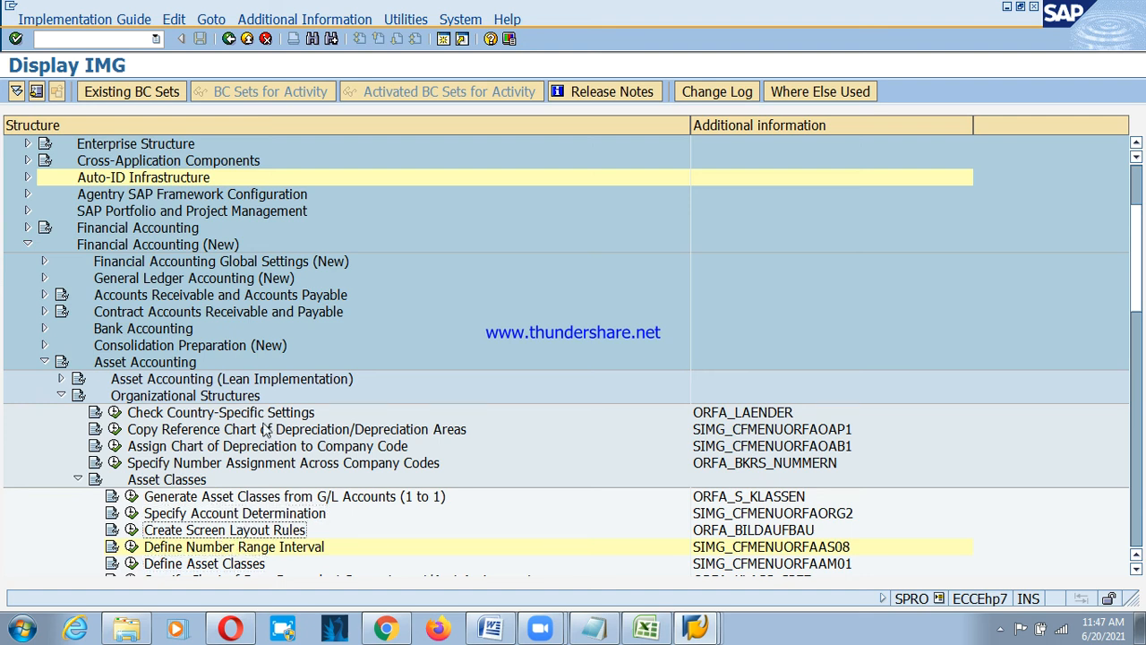
click(237, 547)
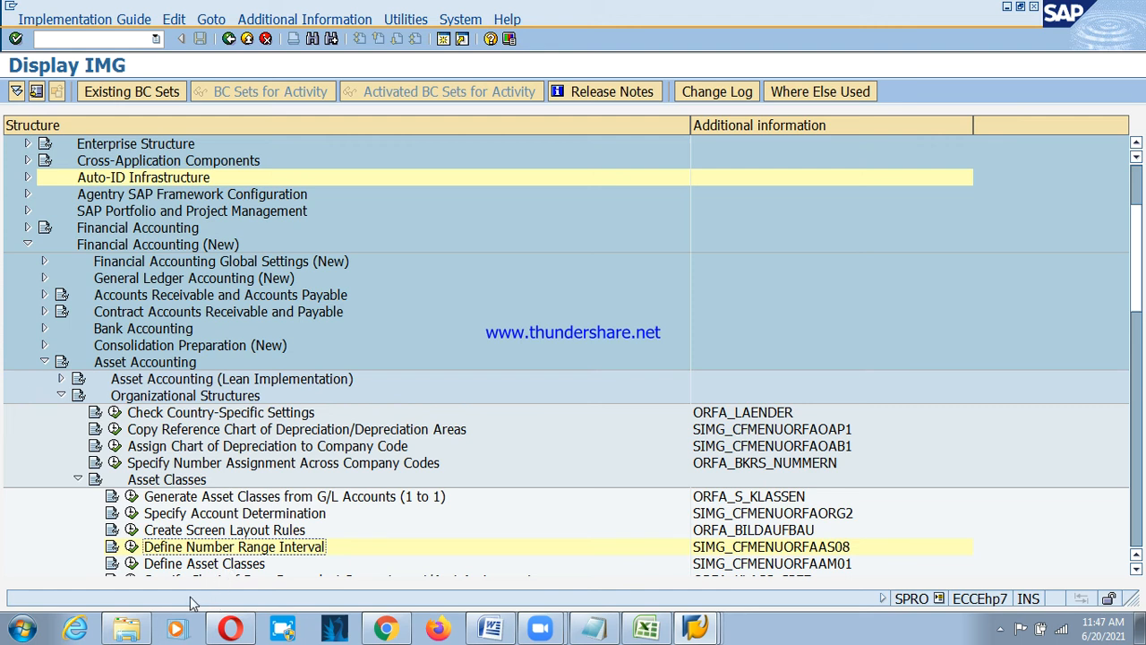
click(184, 566)
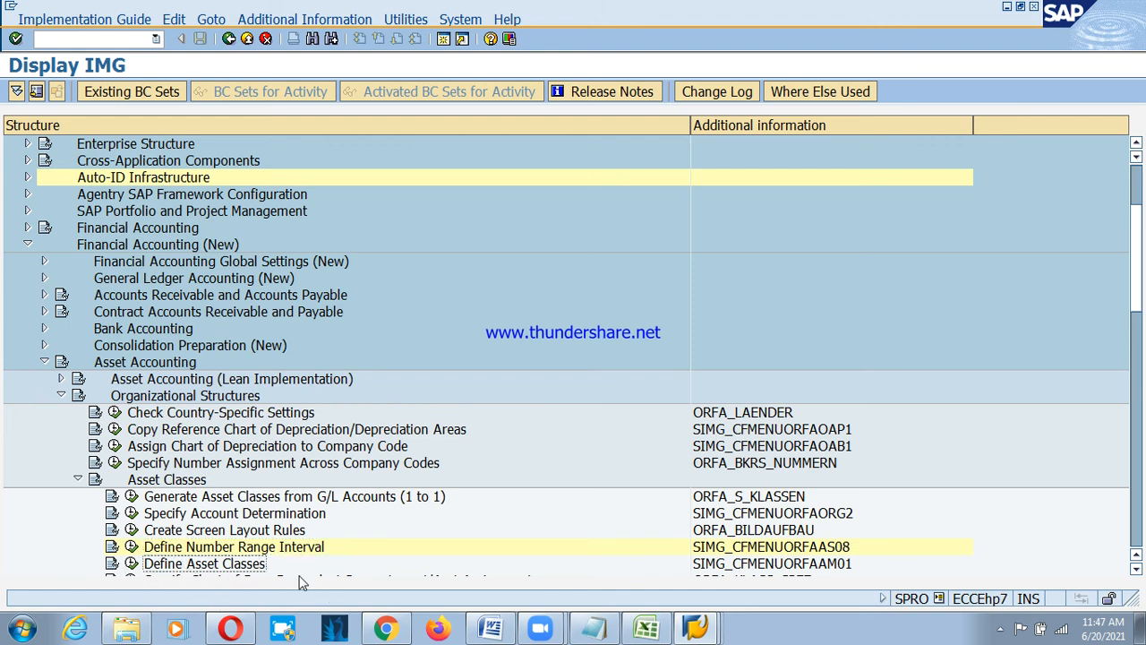
click(132, 564)
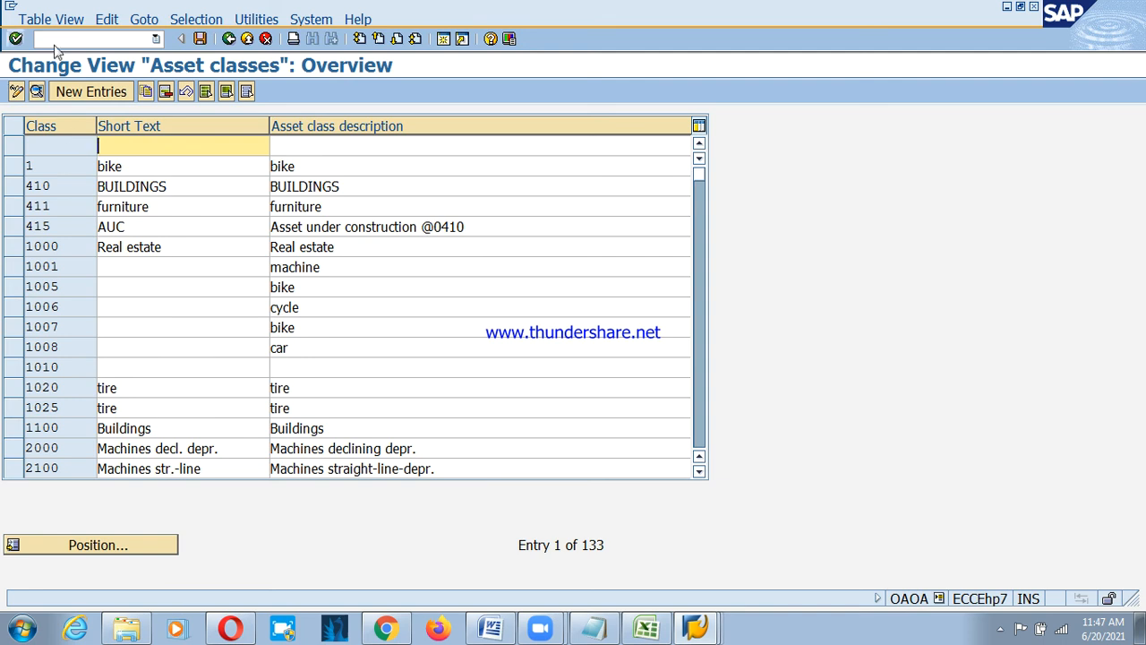
Create new asset class PS01 with description 'Land -PSD' and short text 'Land- PSD'.
click(91, 91)
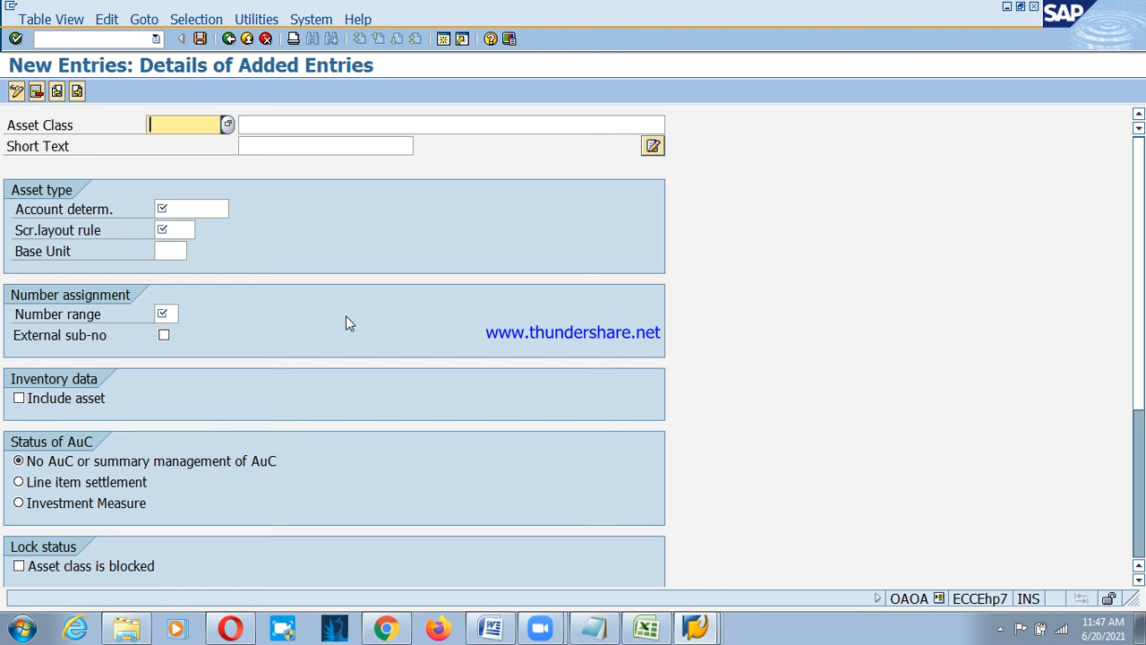
text(PS01)
key(Tab)
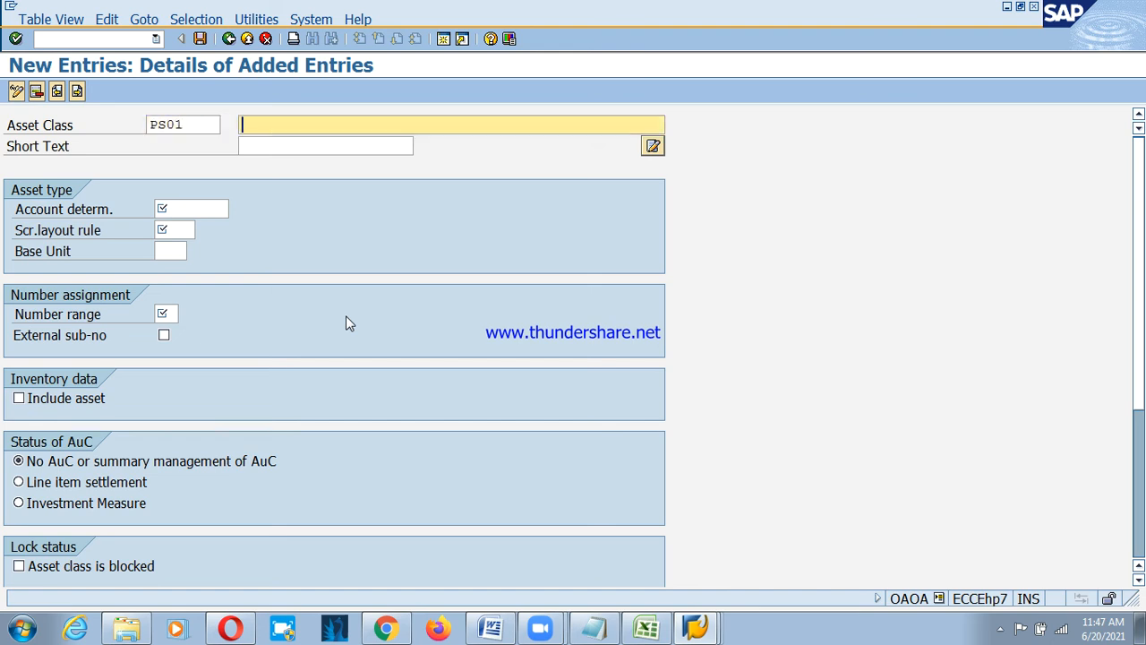
text(Land )
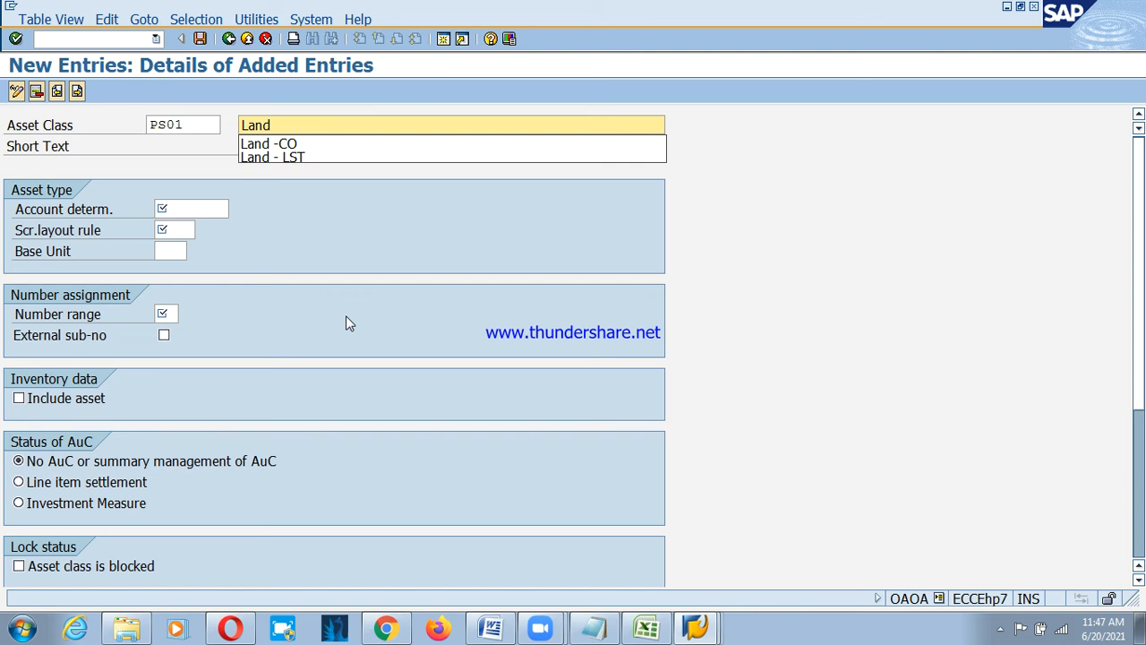
text(-PSD)
key(Tab)
text(La)
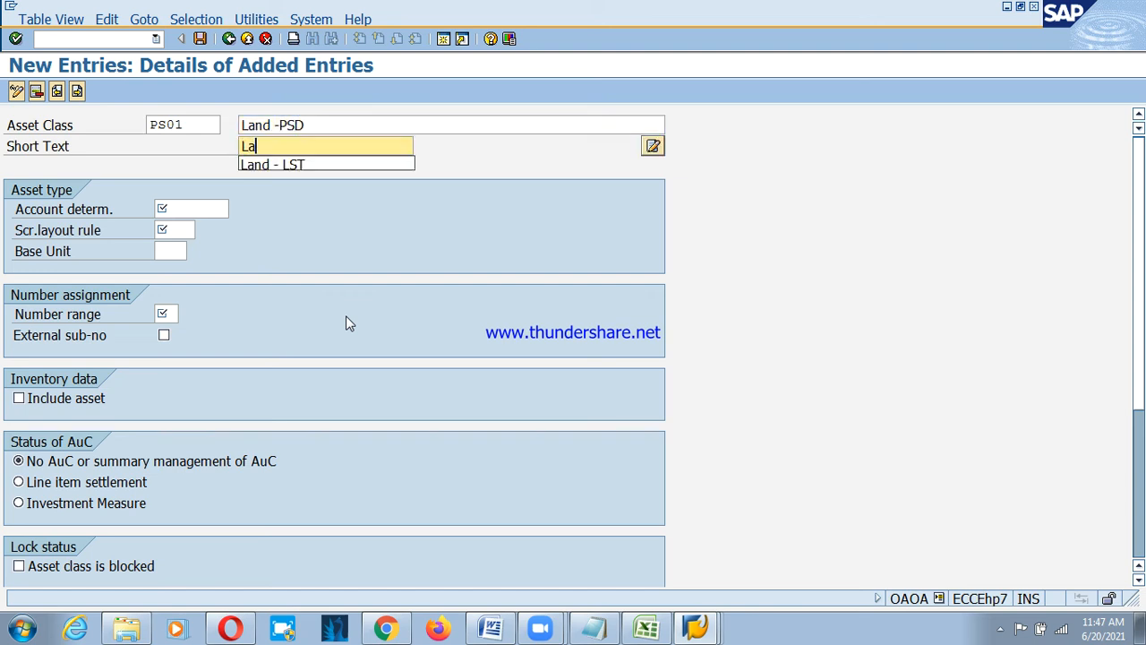
text(nd- PSD)
key(Return)
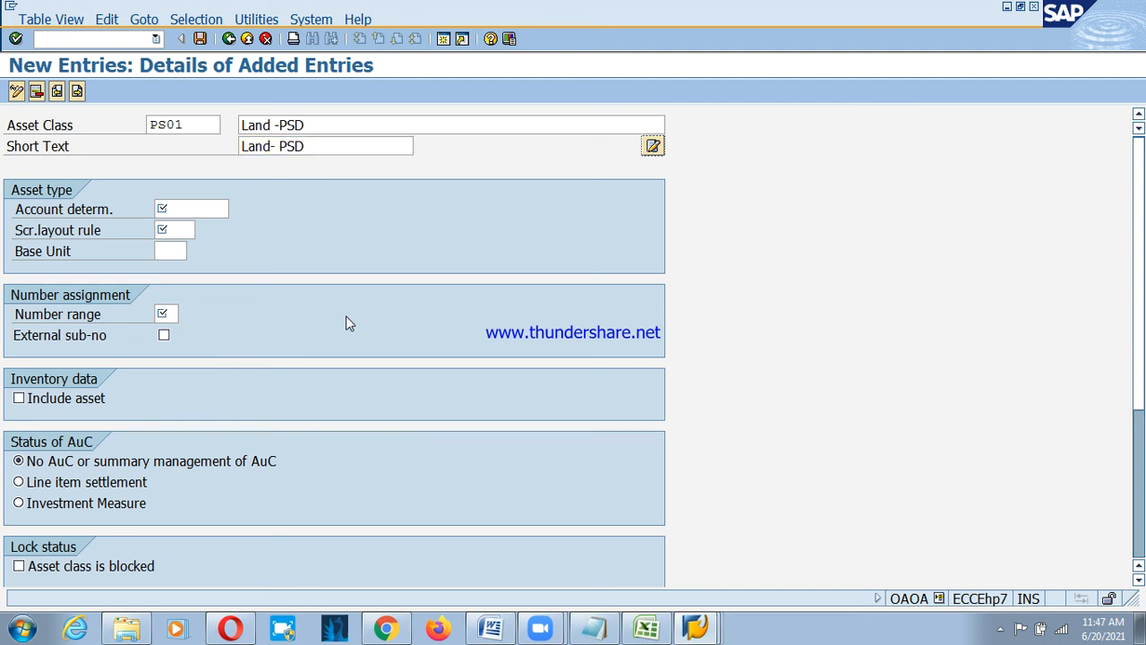
Set account determination PS01 and screen layout rule 1000 Land for class PS01.
key(Tab)
text(PS01)
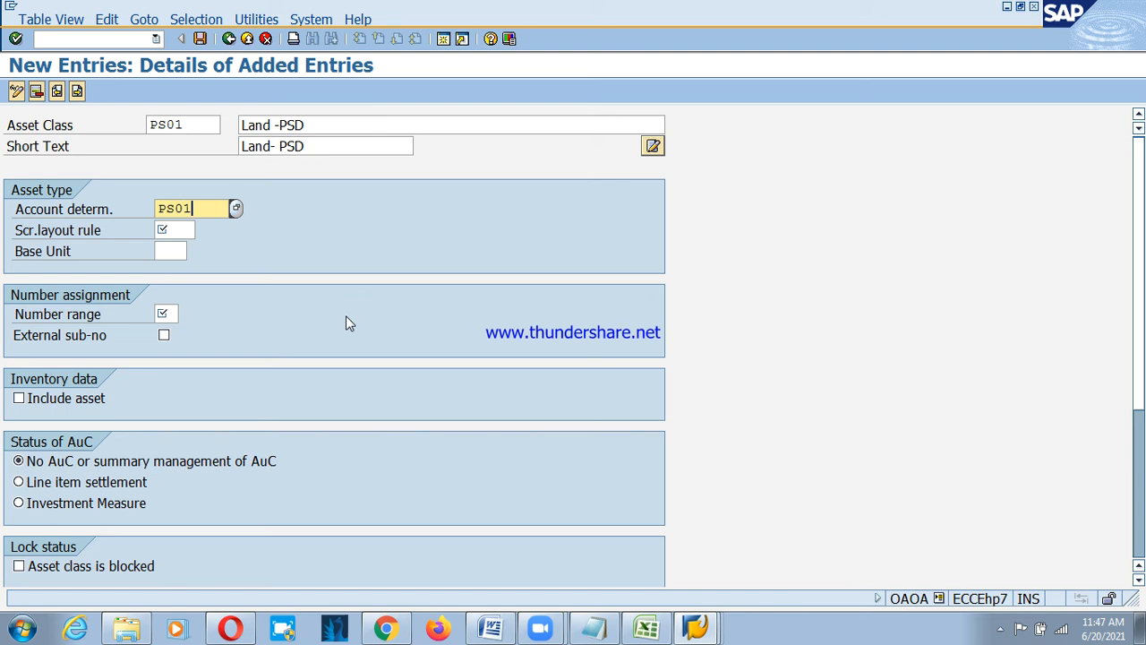
key(Tab)
text(1000)
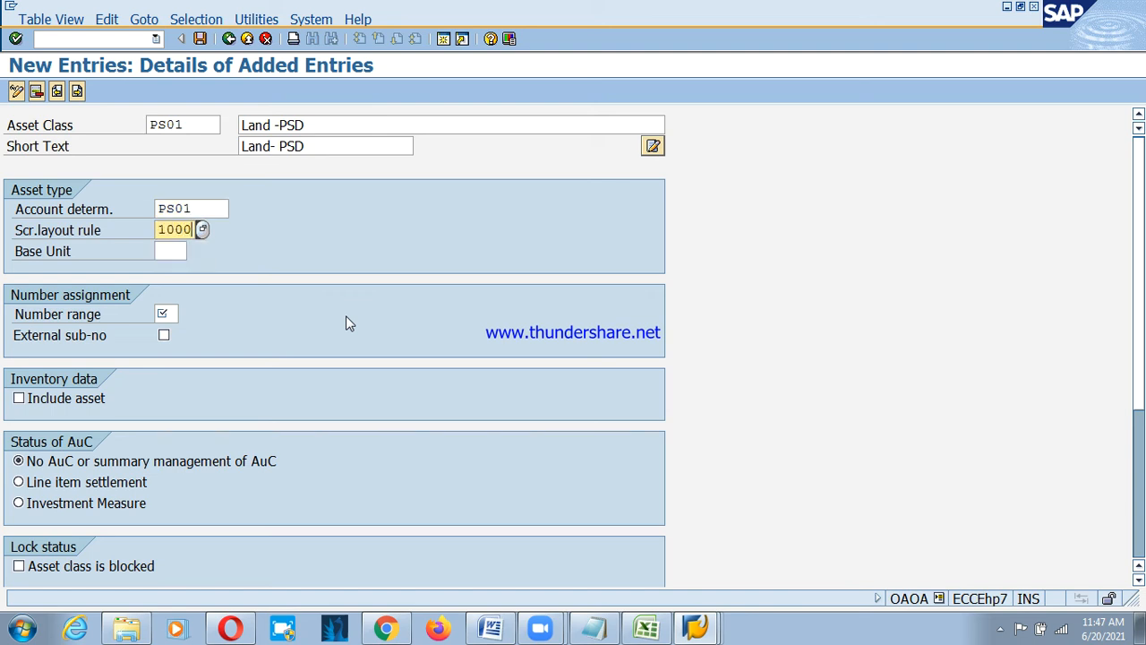
click(203, 231)
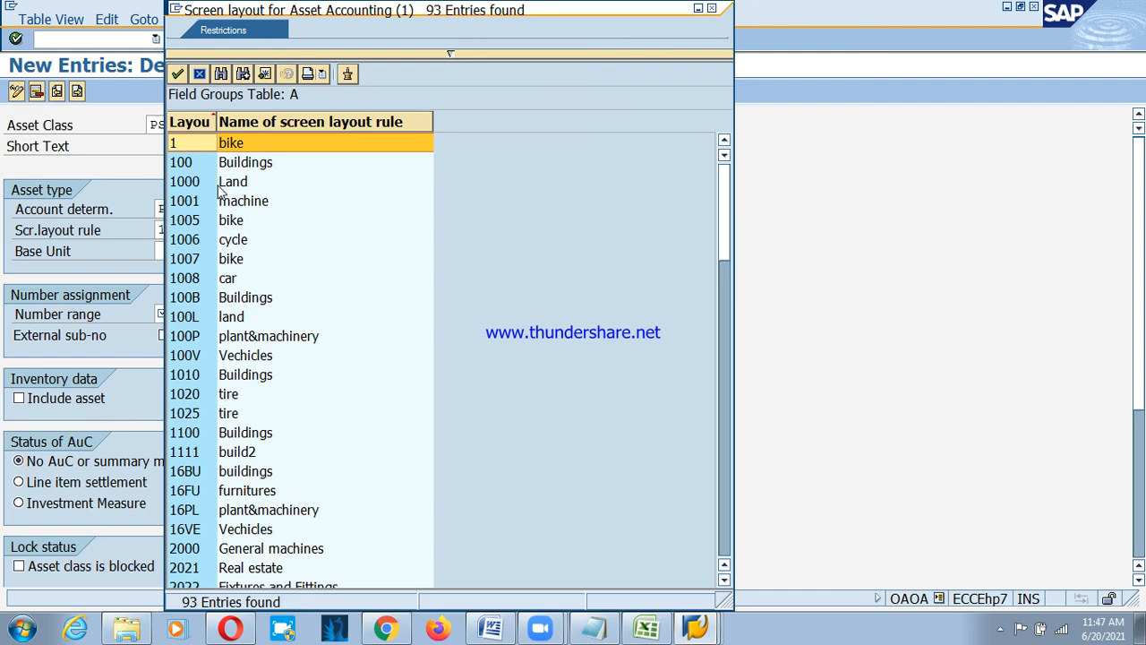
double_click(218, 183)
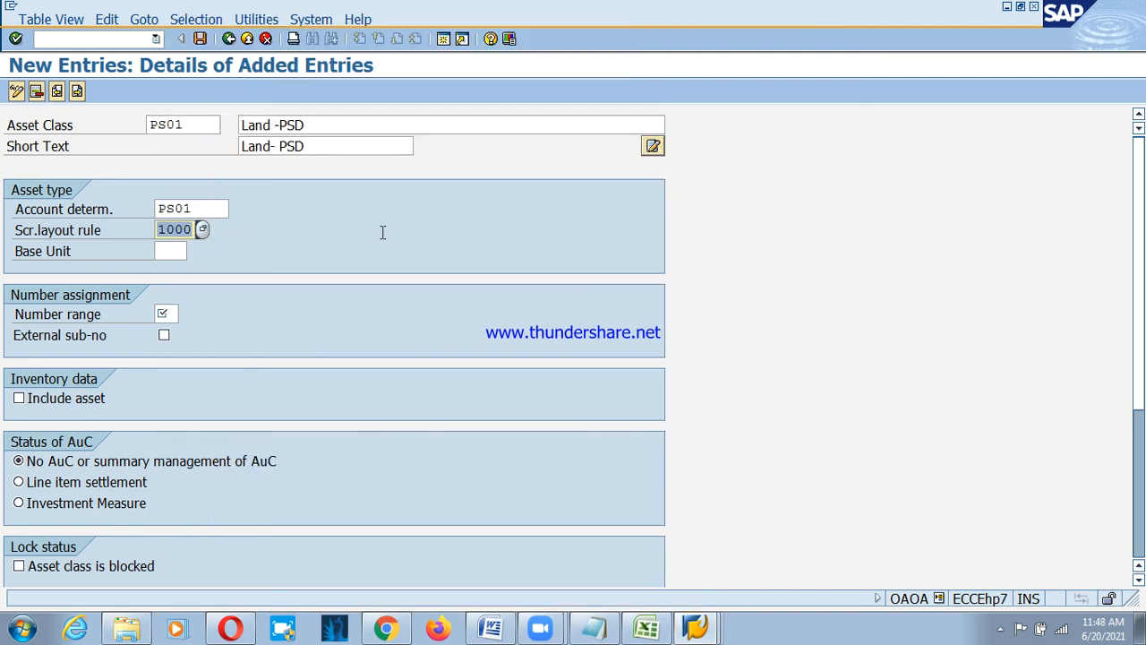
click(171, 313)
Assign company code PSD's number range 01 to asset class PS01.
click(186, 315)
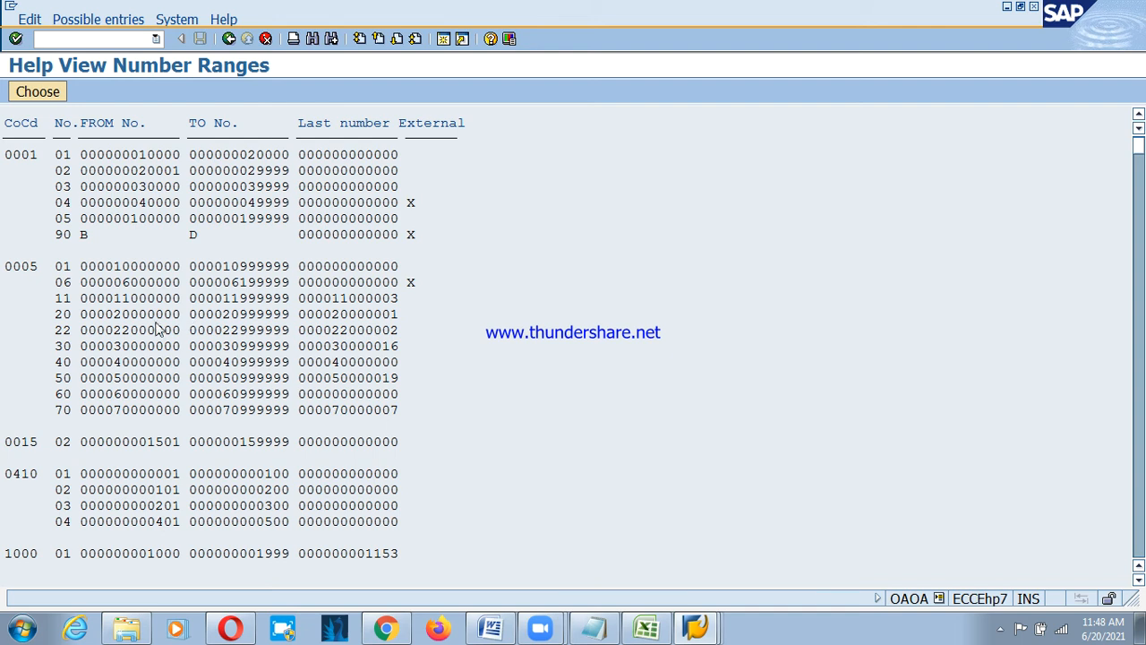
scroll(139, 309, down, 1)
scroll(137, 305, down, 20)
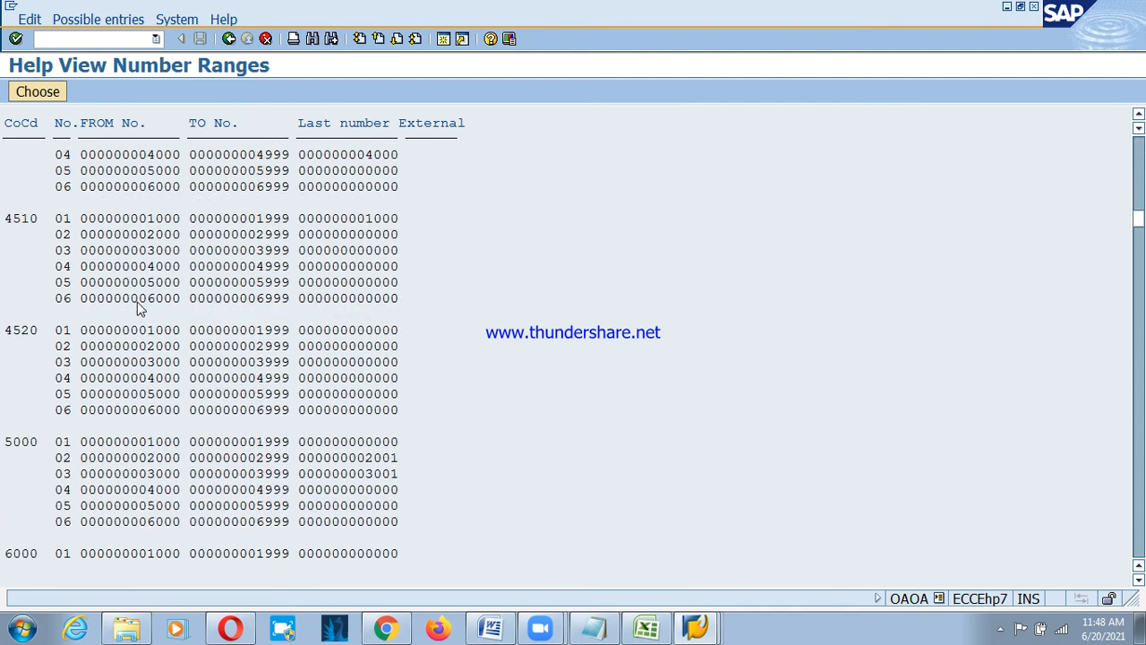
scroll(139, 309, down, 10)
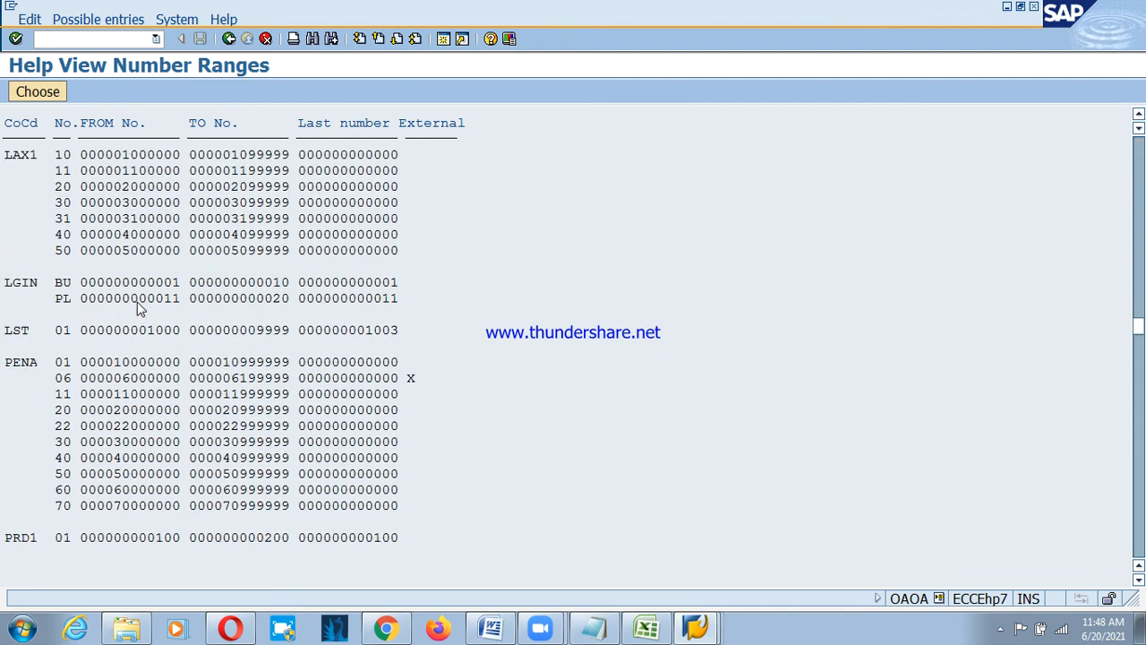
scroll(139, 307, down, 9)
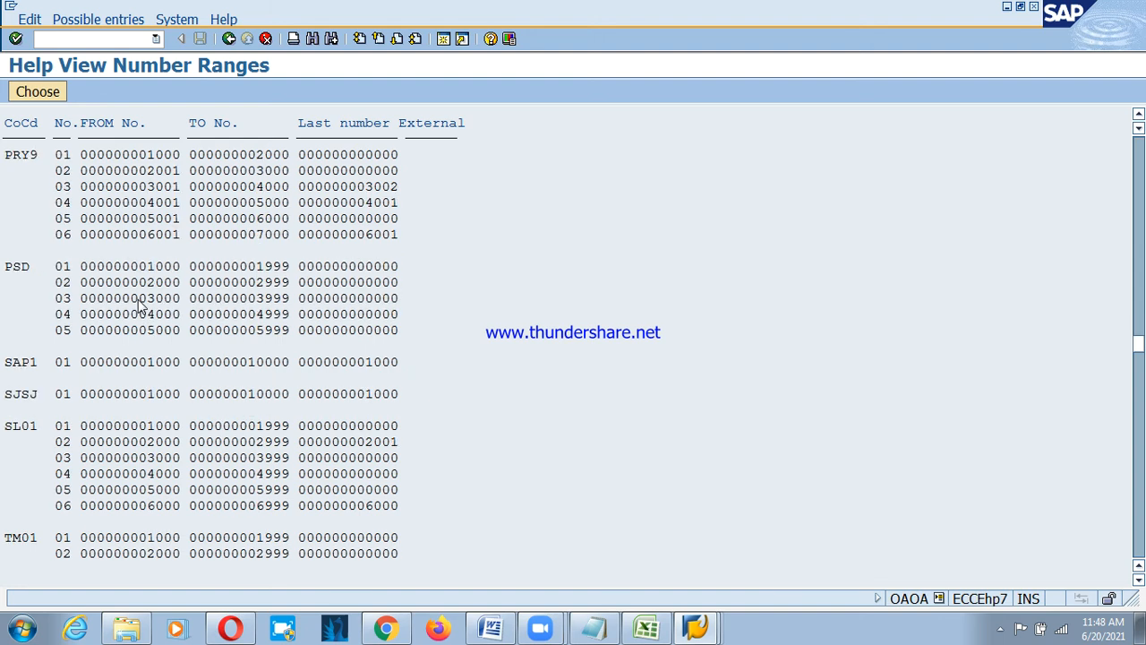
double_click(63, 269)
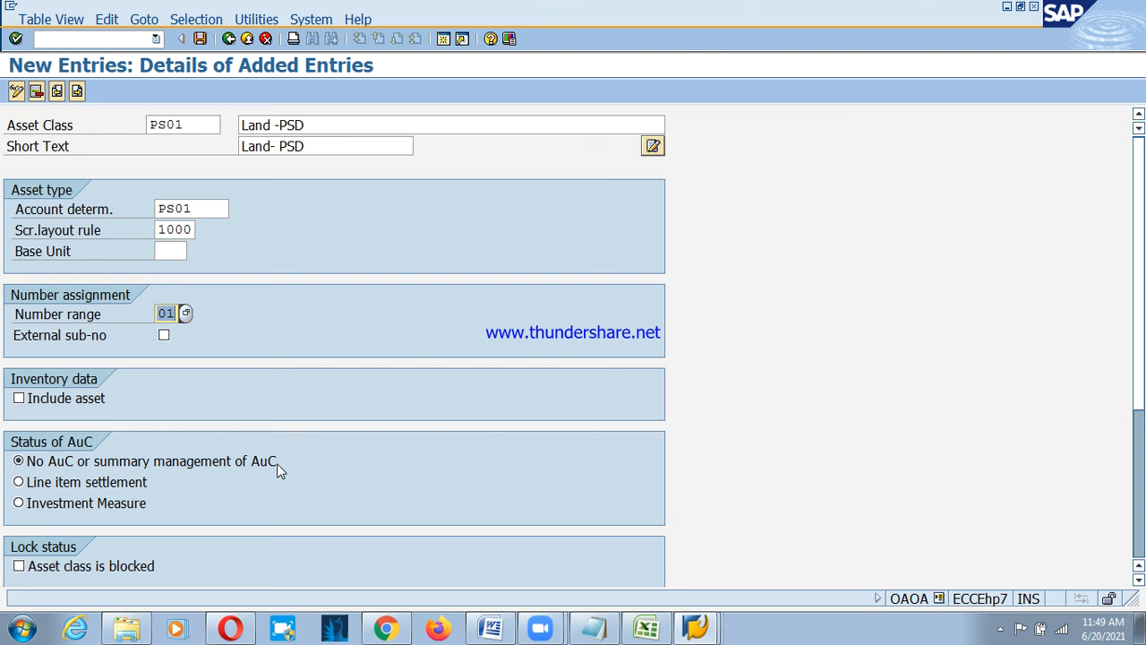
Scroll through the PS01 detail screen to review the entered settings.
scroll(264, 495, down, 2)
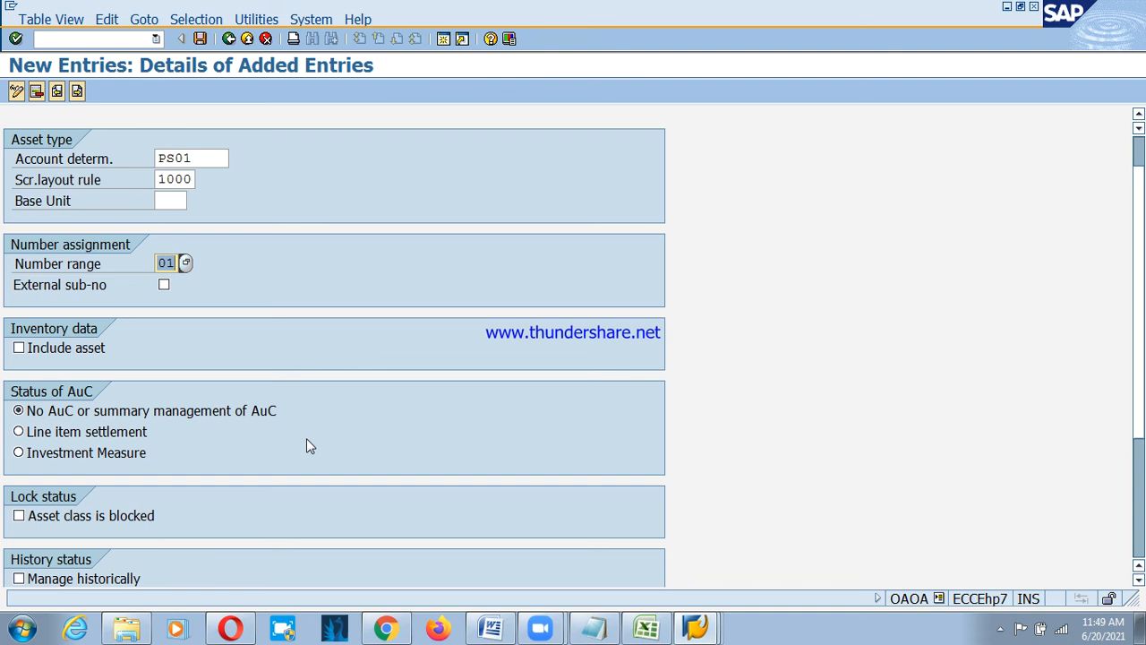
scroll(307, 438, down, 1)
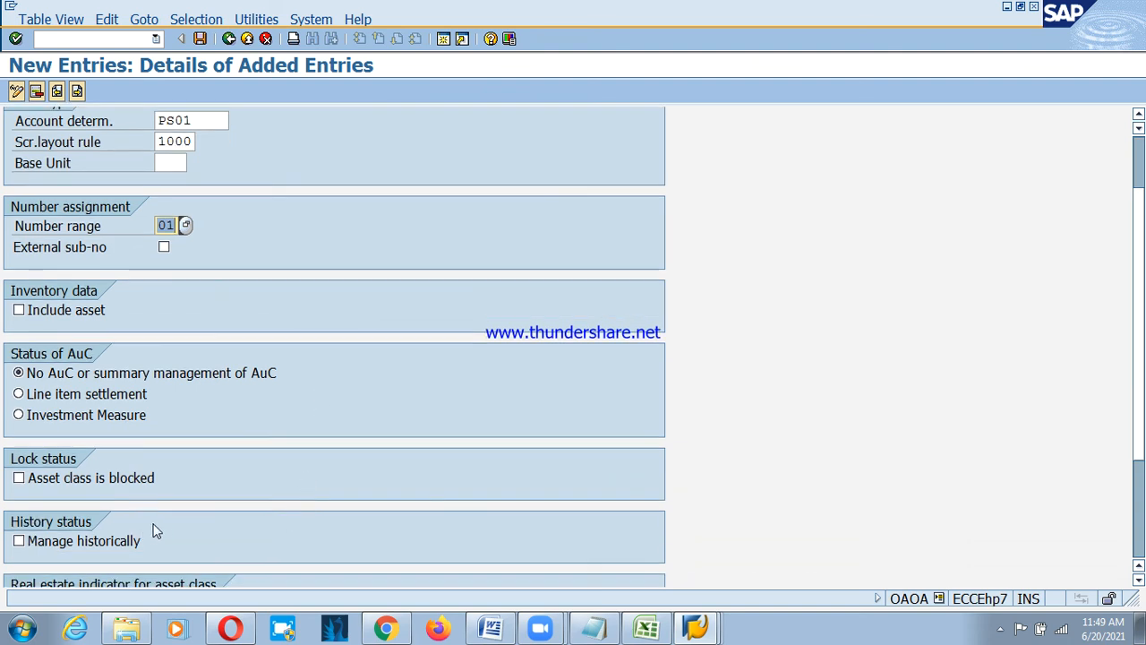
scroll(170, 511, down, 1)
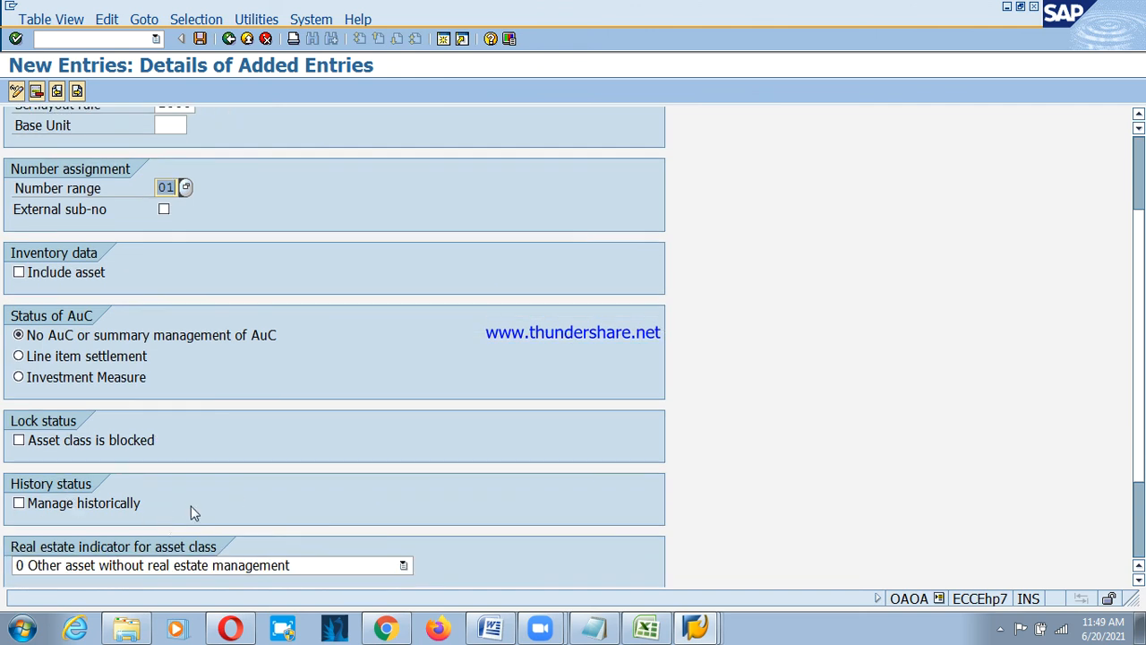
scroll(192, 506, down, 1)
scroll(210, 510, down, 1)
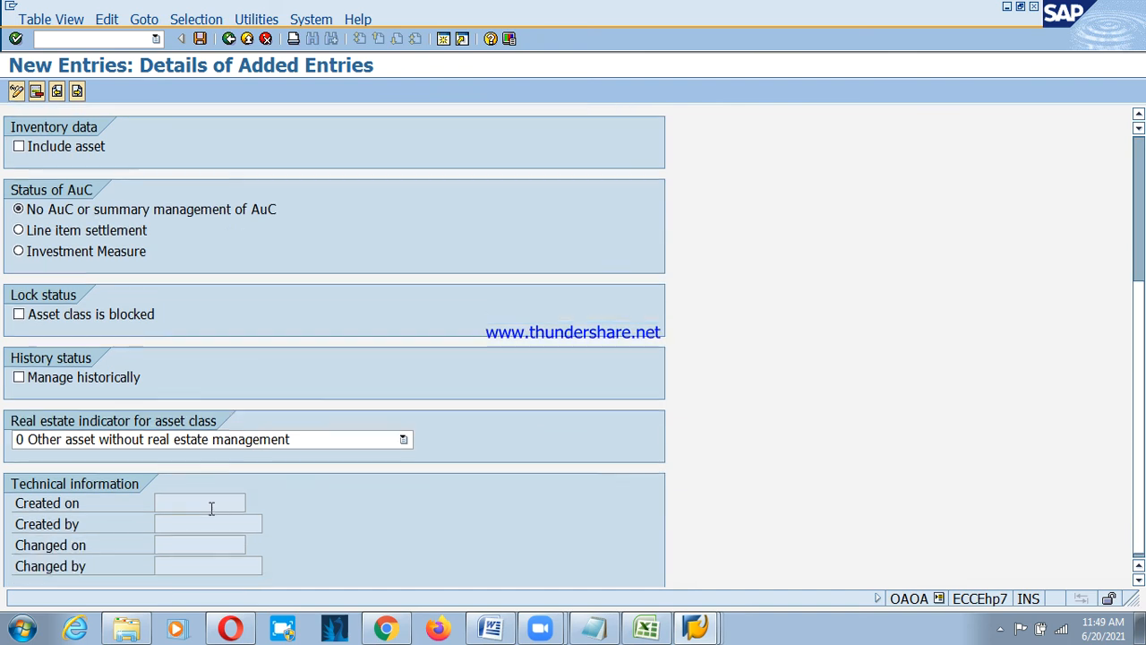
scroll(215, 508, up, 3)
scroll(218, 497, up, 3)
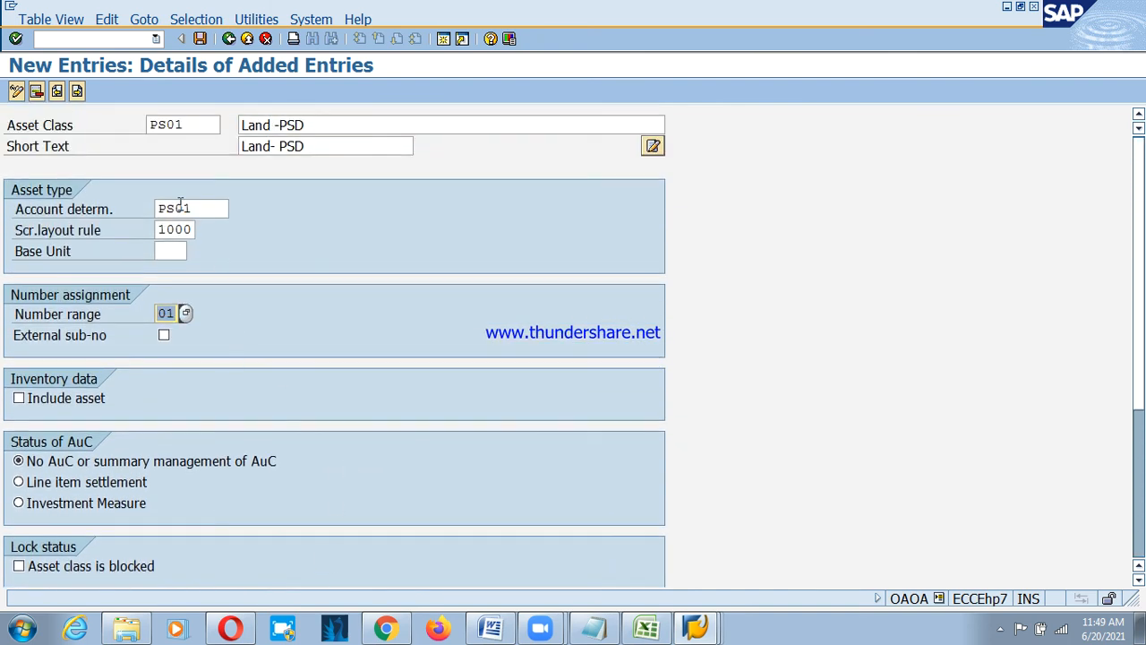
Create new asset class PS02 with description 'Building -PSD' and a matching PSD short text.
click(78, 91)
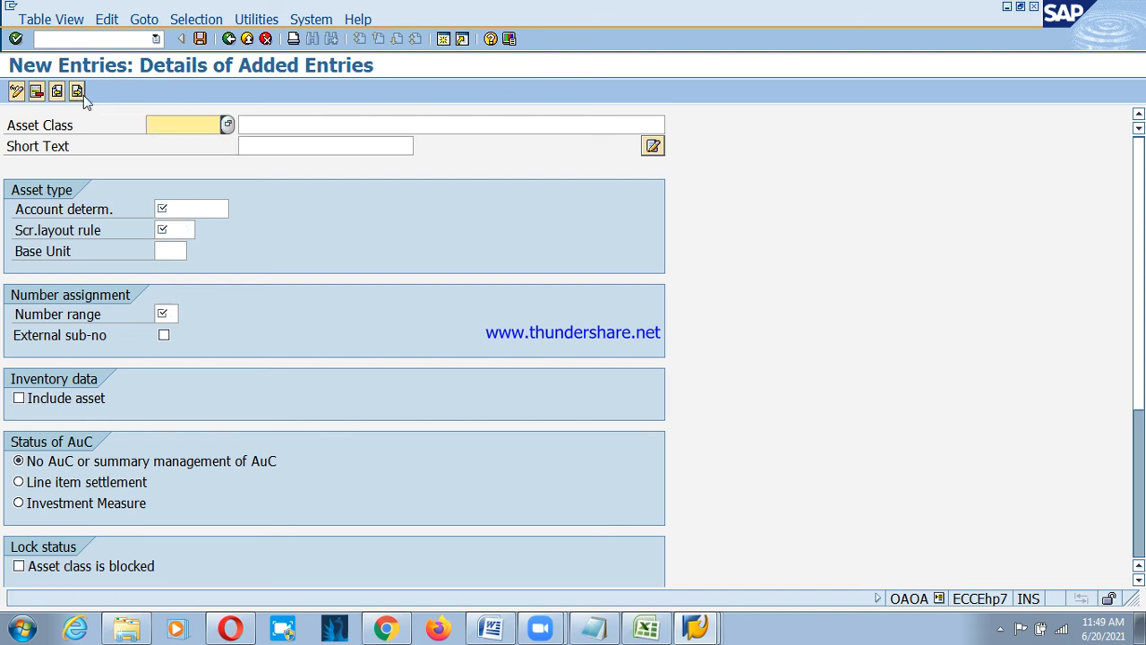
text(PS02)
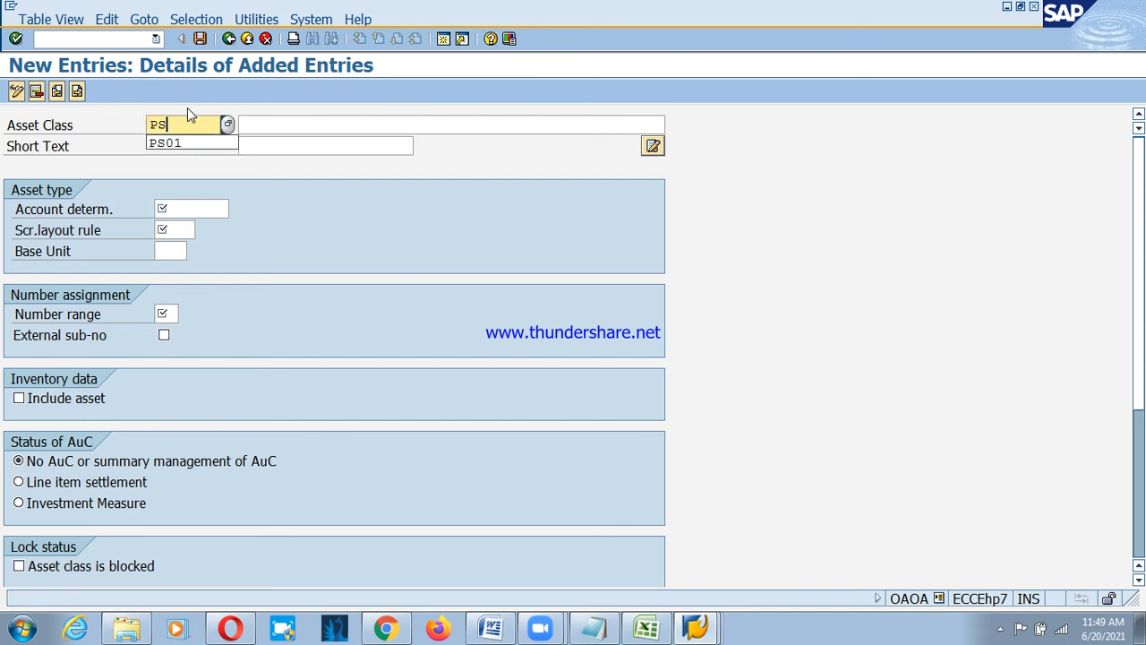
key(Tab)
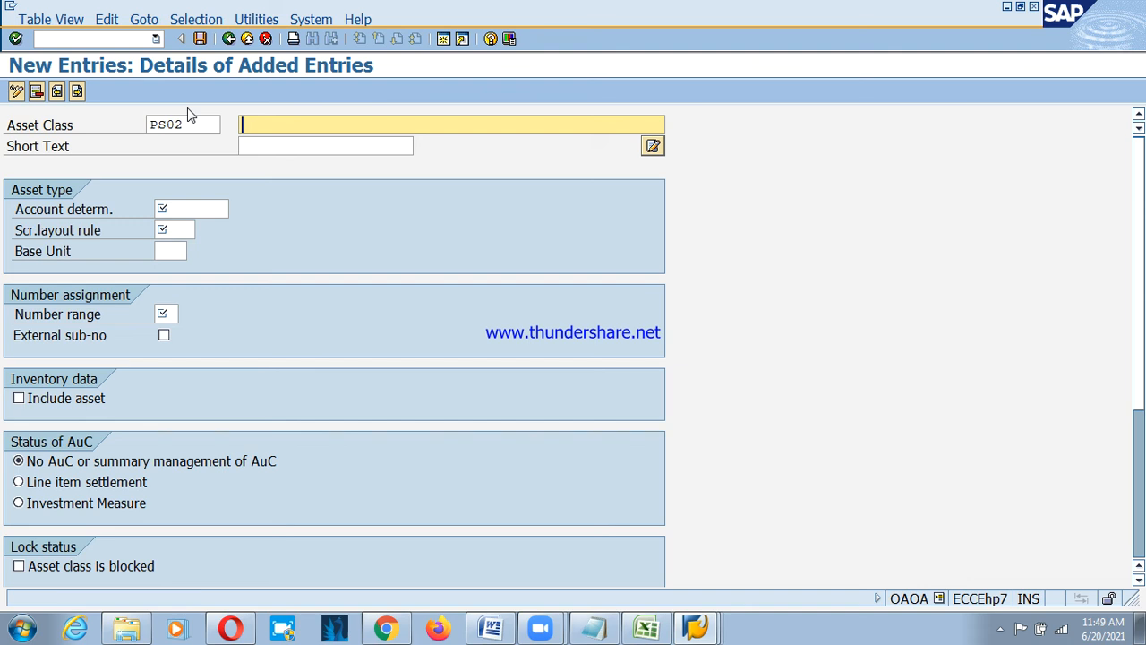
text(Building -)
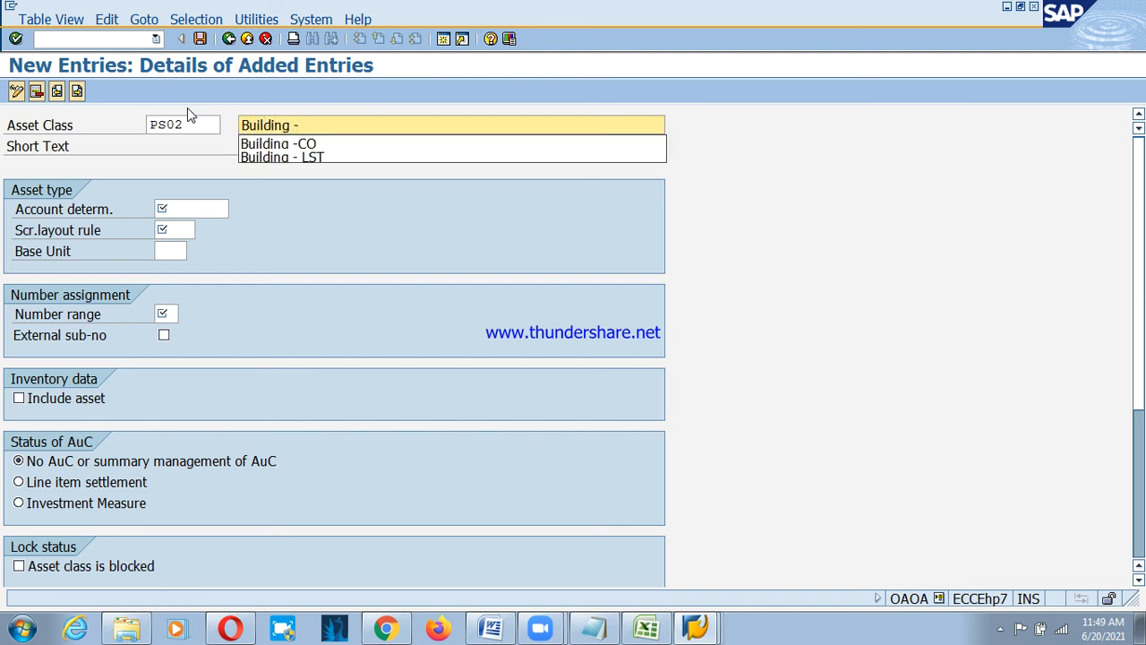
text(PSD)
key(Tab)
text(Bu)
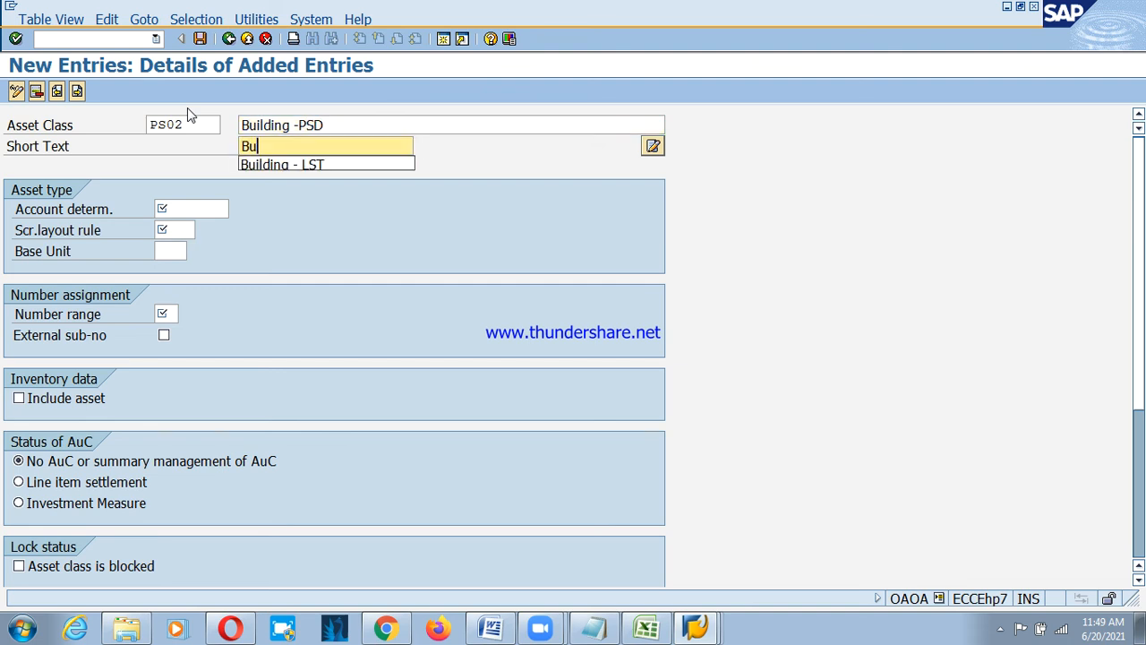
key(Down)
key(Return)
key(BackSpace)
key(BackSpace)
key(BackSpace)
text(PSD)
Set account determination PS02, layout rule 1100 Buildings, number range 02, and include in inventory.
key(Tab)
key(Tab)
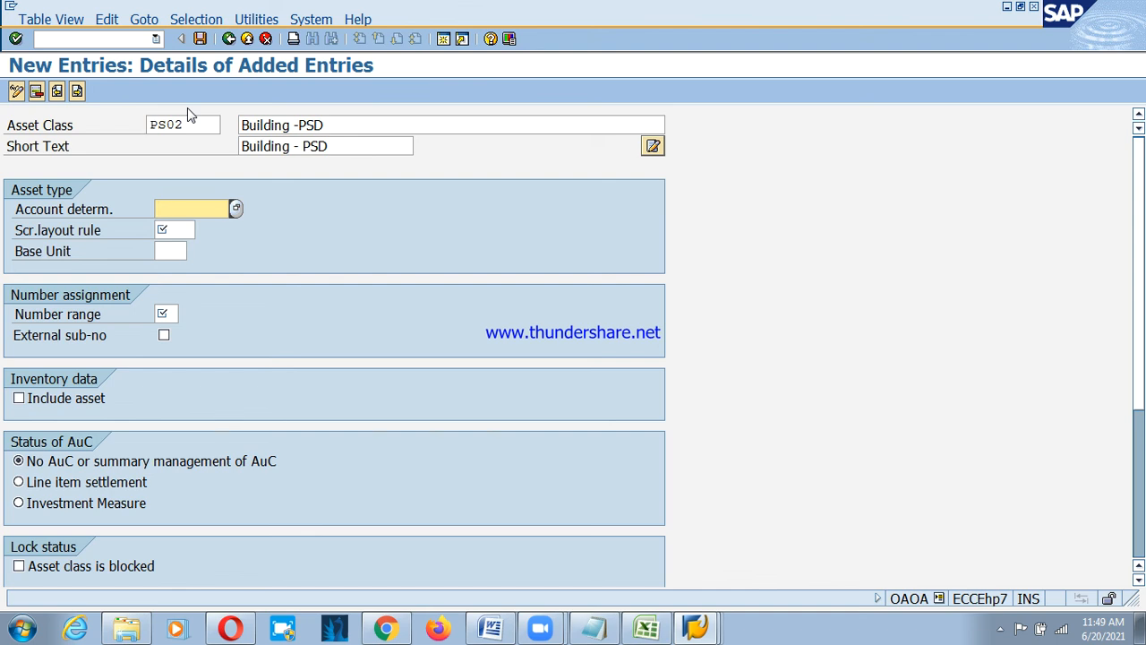
text(PS02)
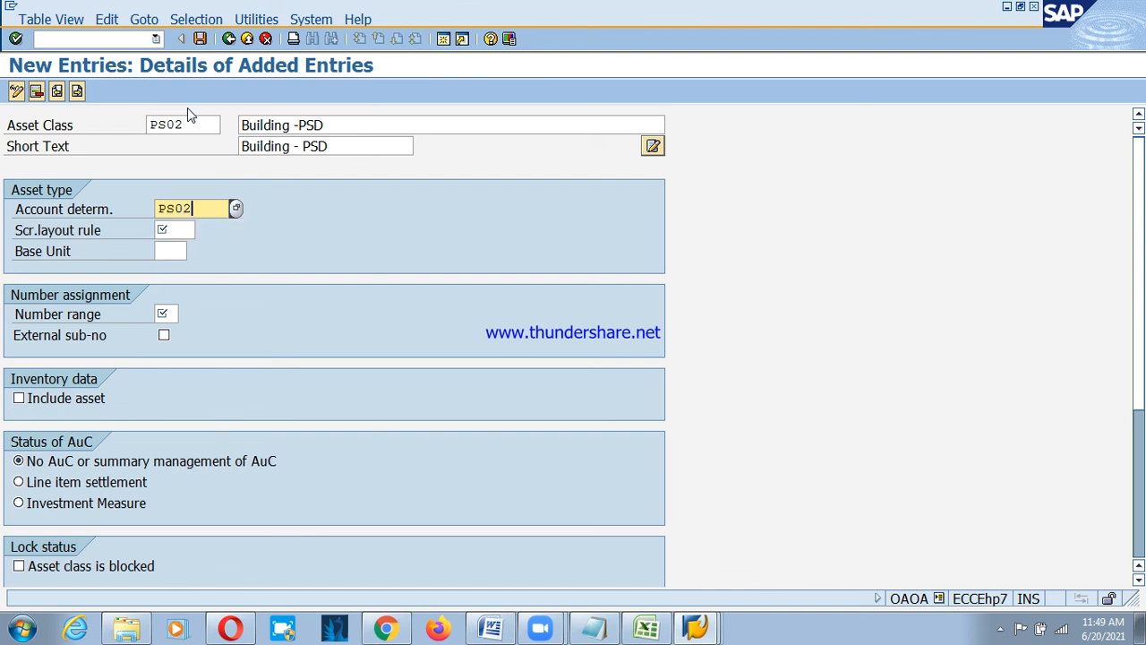
key(Tab)
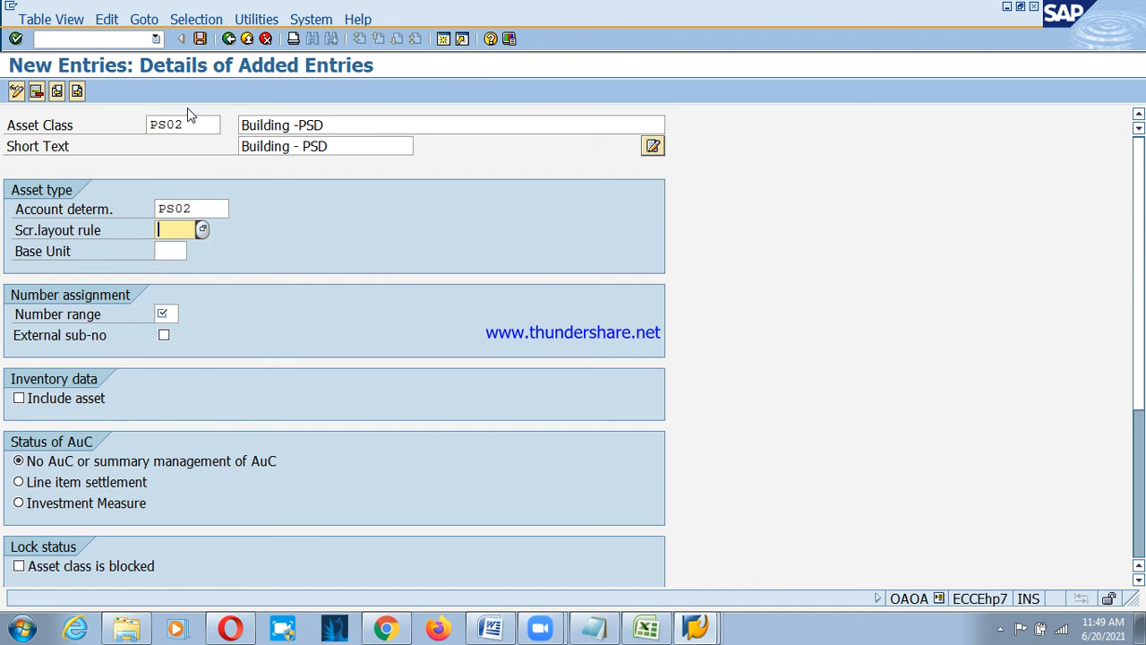
key(F4)
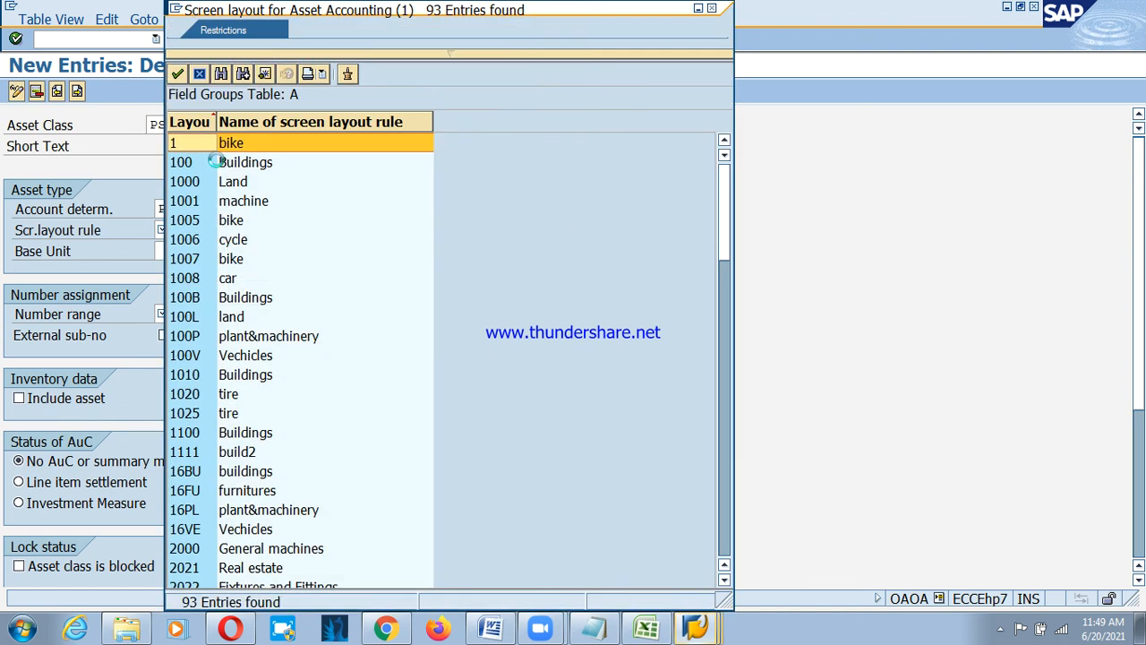
double_click(238, 434)
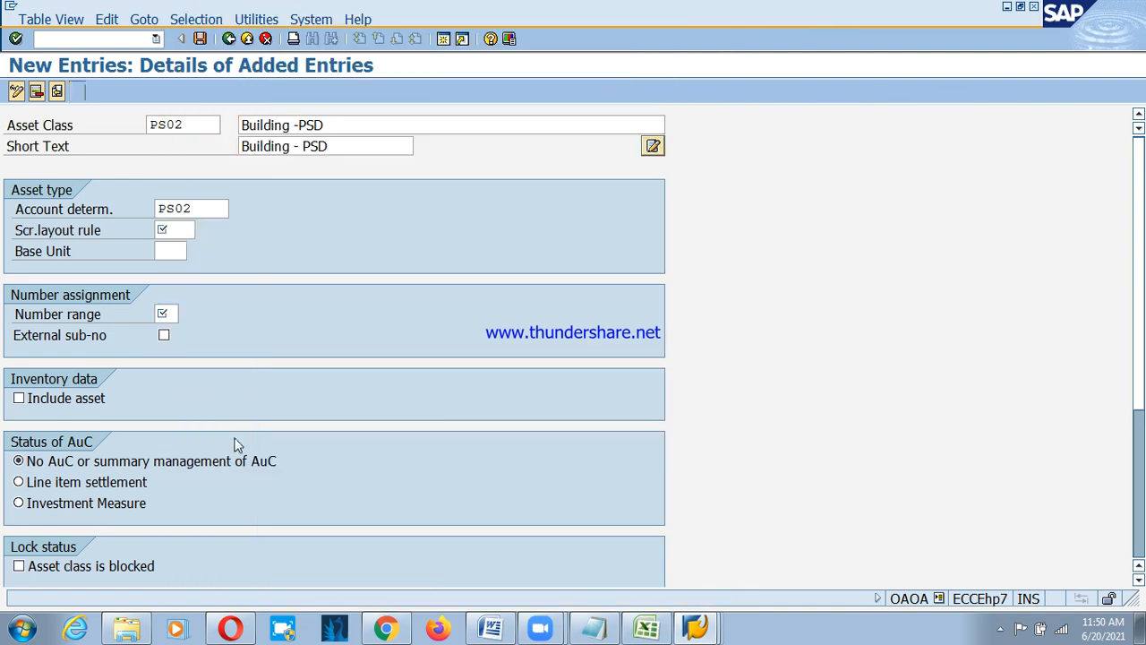
click(88, 320)
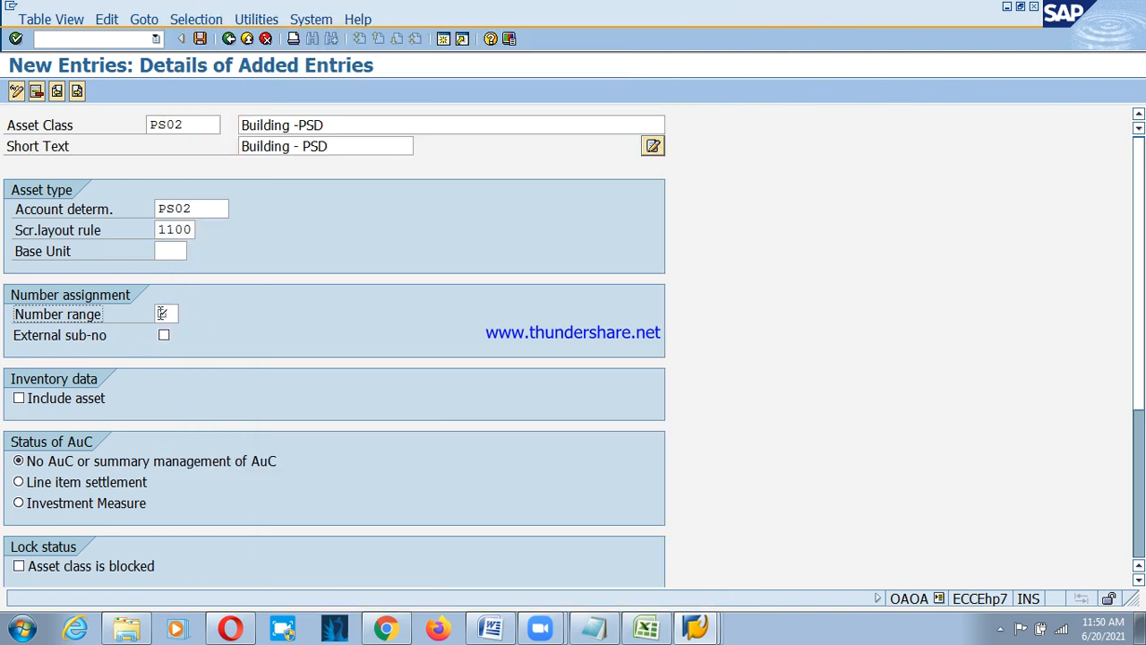
click(162, 314)
text(02)
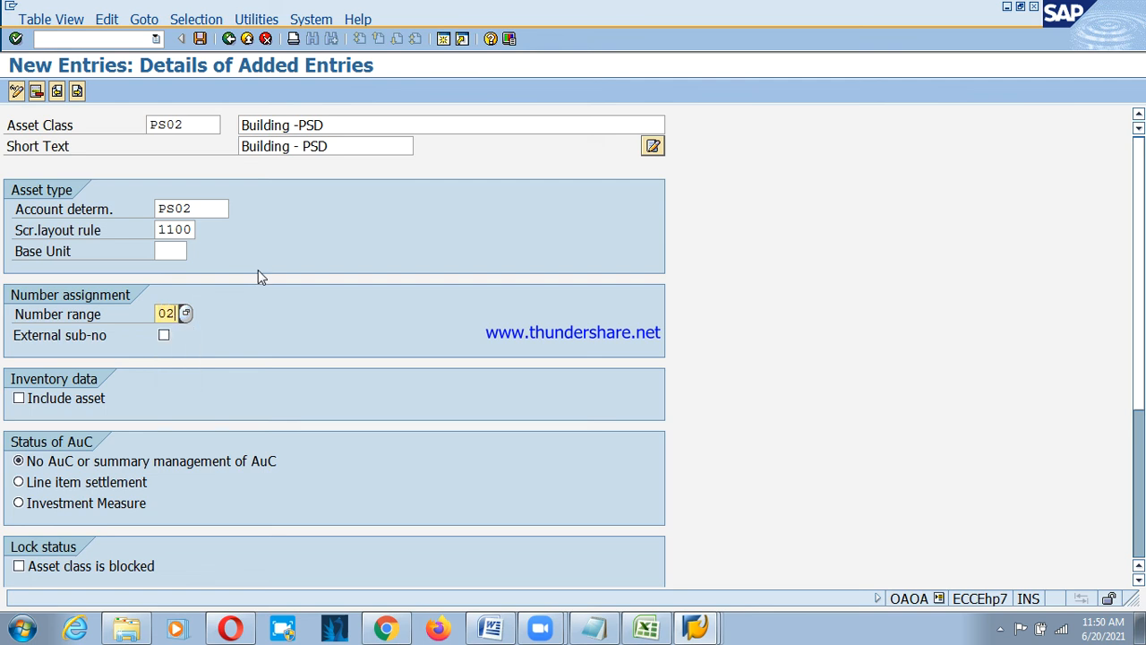
click(30, 402)
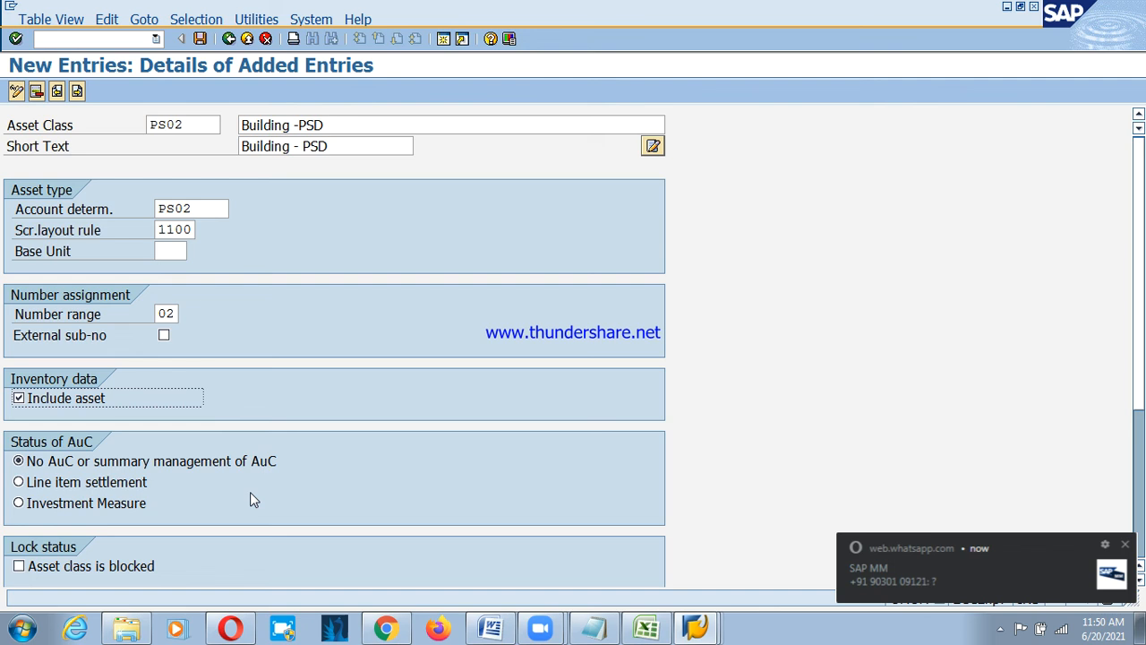
click(1127, 548)
scroll(143, 544, down, 1)
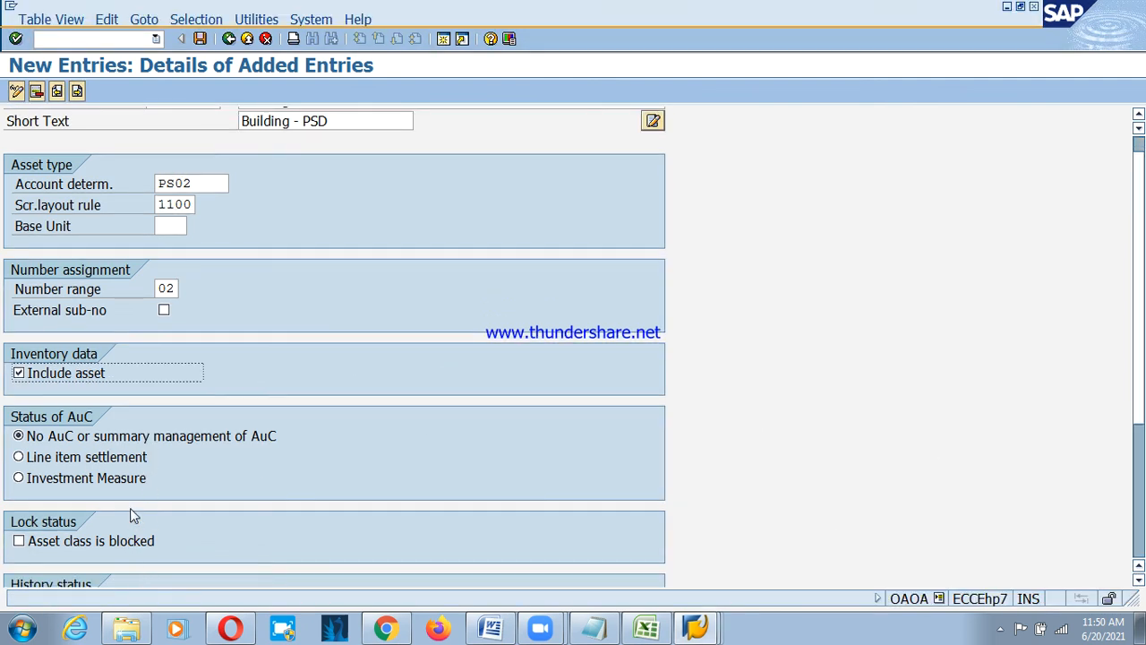
scroll(135, 515, down, 4)
scroll(145, 501, up, 5)
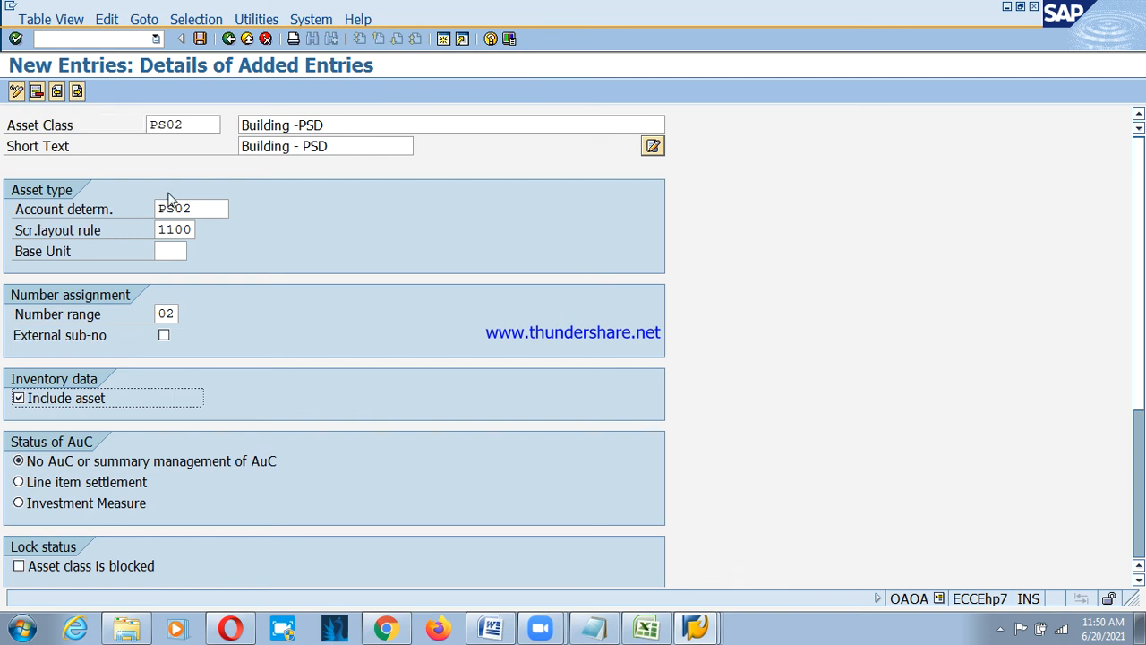
Start a new entry for asset class PS03 with description 'Plant & Machinery -PSD'.
click(77, 93)
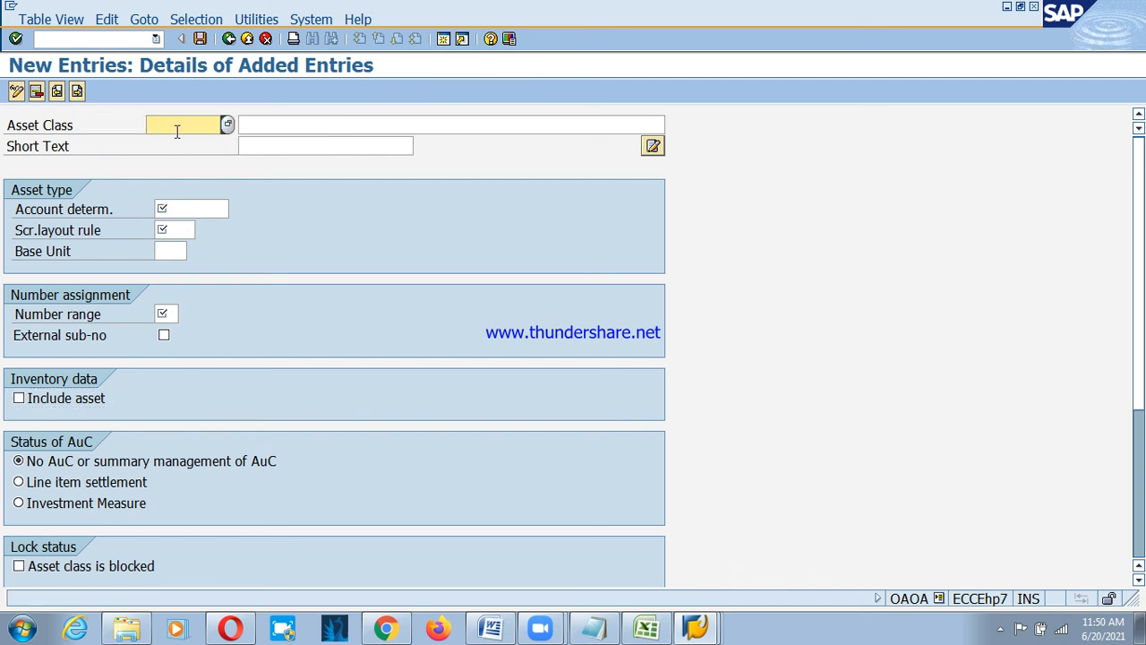
text(PS)
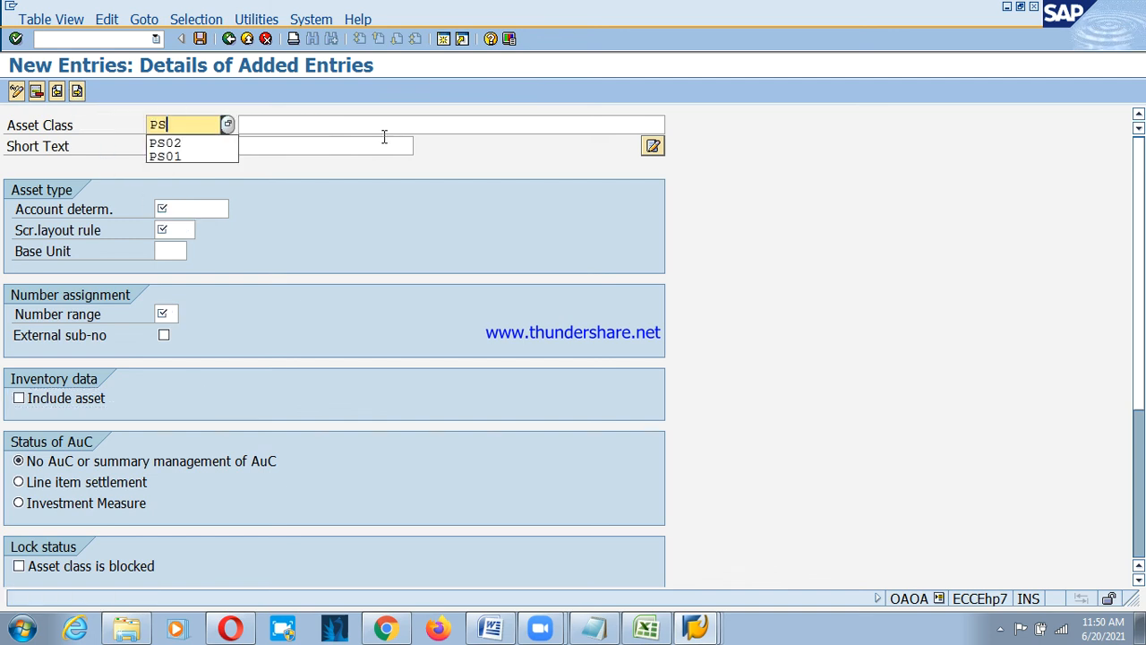
text(03)
key(Tab)
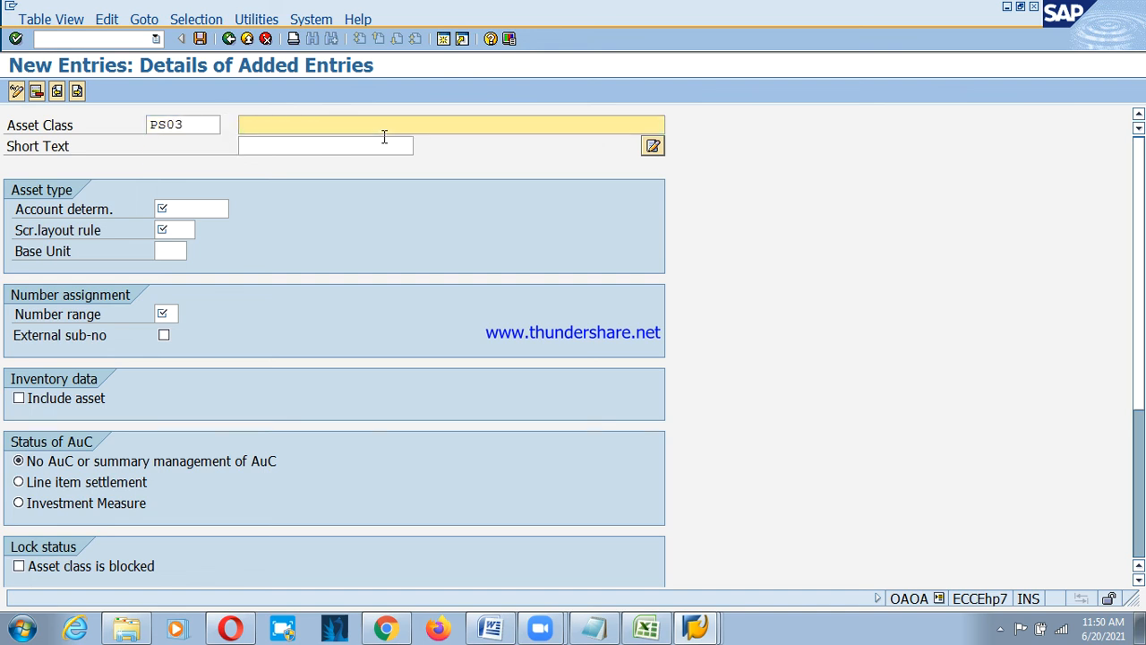
text(Plan)
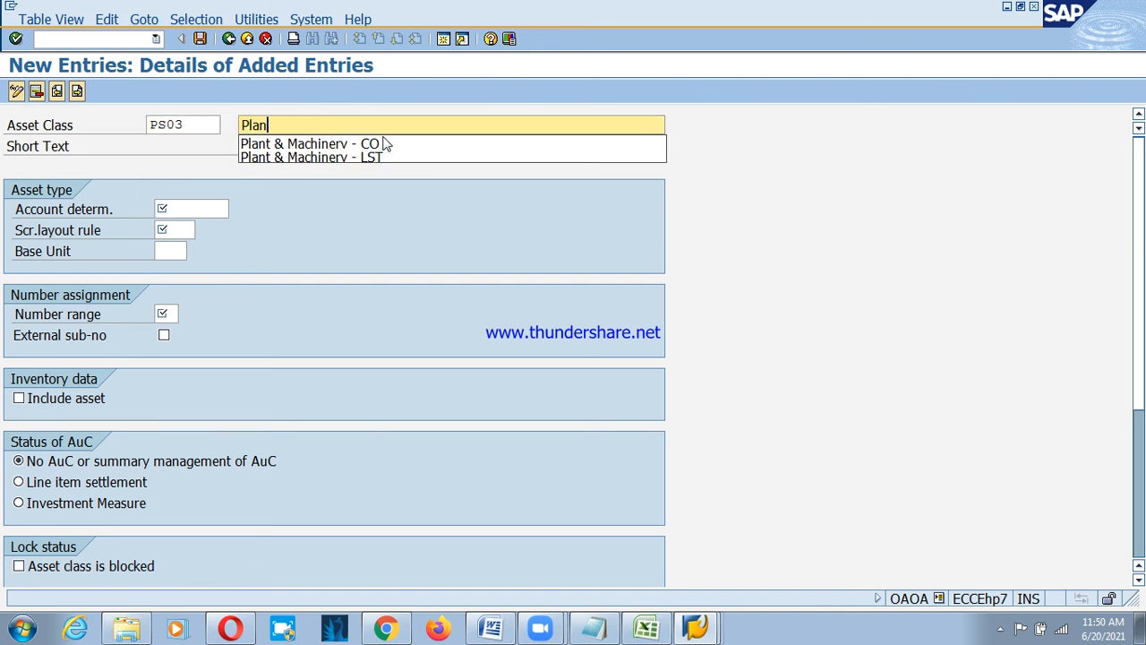
key(Down)
key(Return)
key(BackSpace)
key(BackSpace)
key(BackSpace)
text(PSD)
key(Tab)
Set the PS03 short text to Plant & Machinery ending in '-PSD'.
text(Pl)
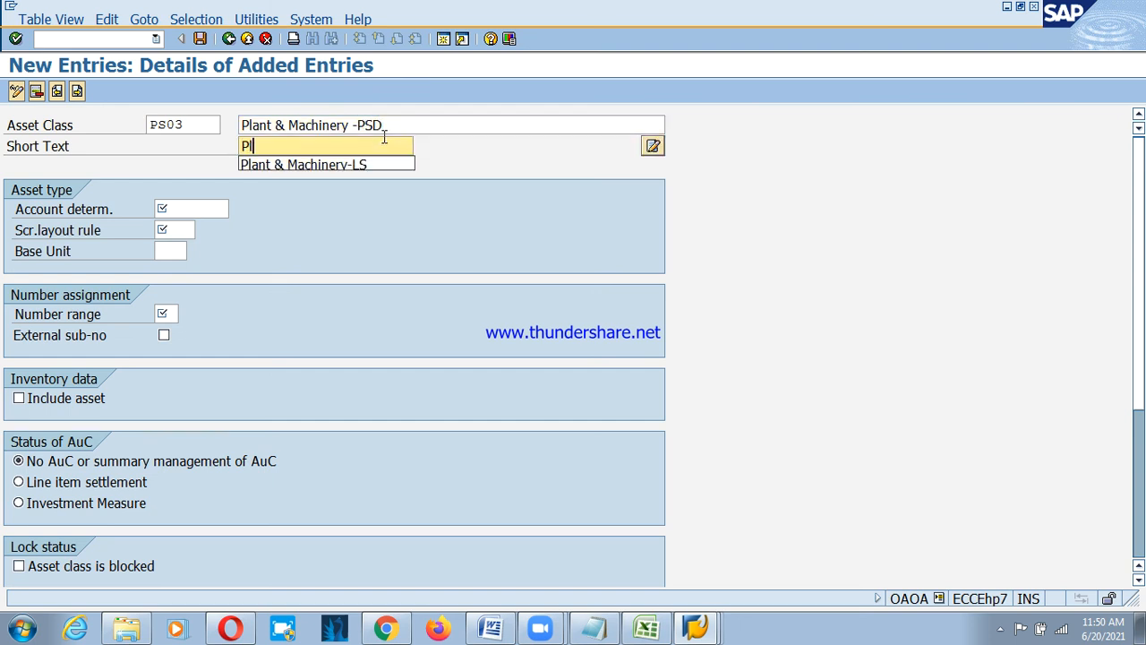
key(Down)
key(Return)
key(BackSpace)
key(BackSpace)
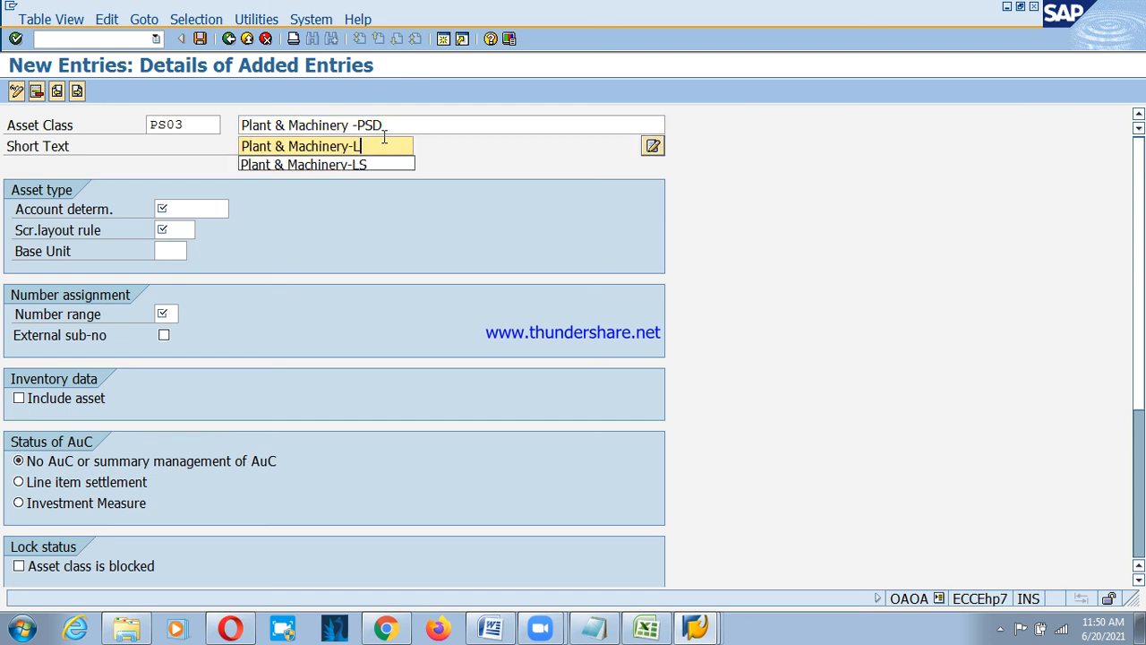
text(PS)
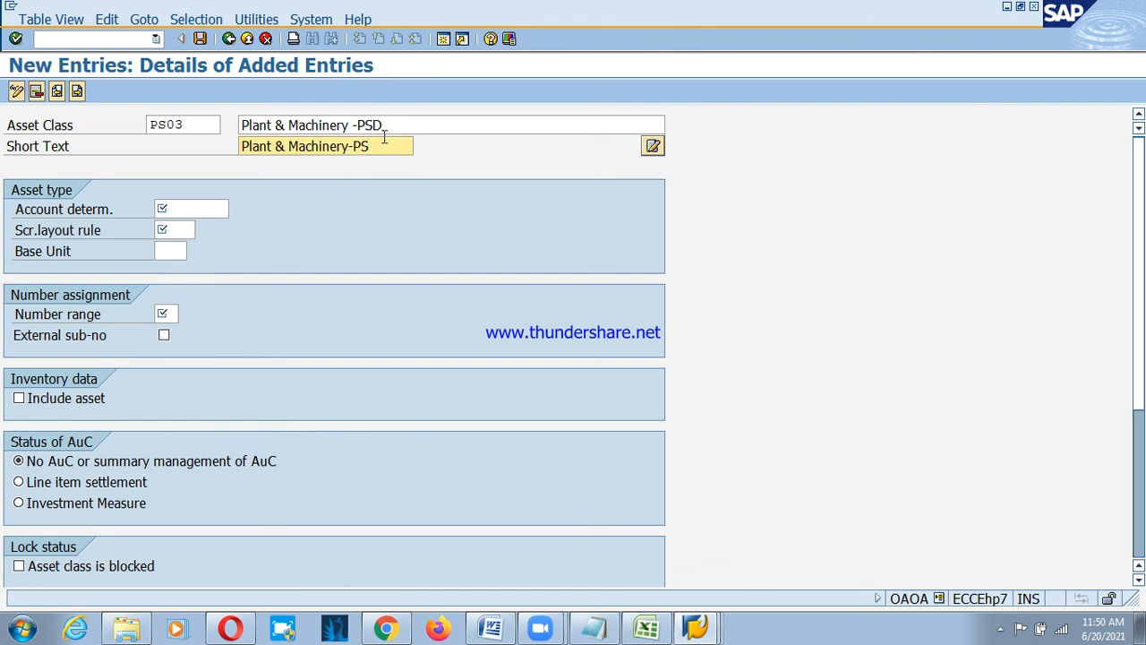
key(BackSpace)
key(BackSpace)
key(BackSpace)
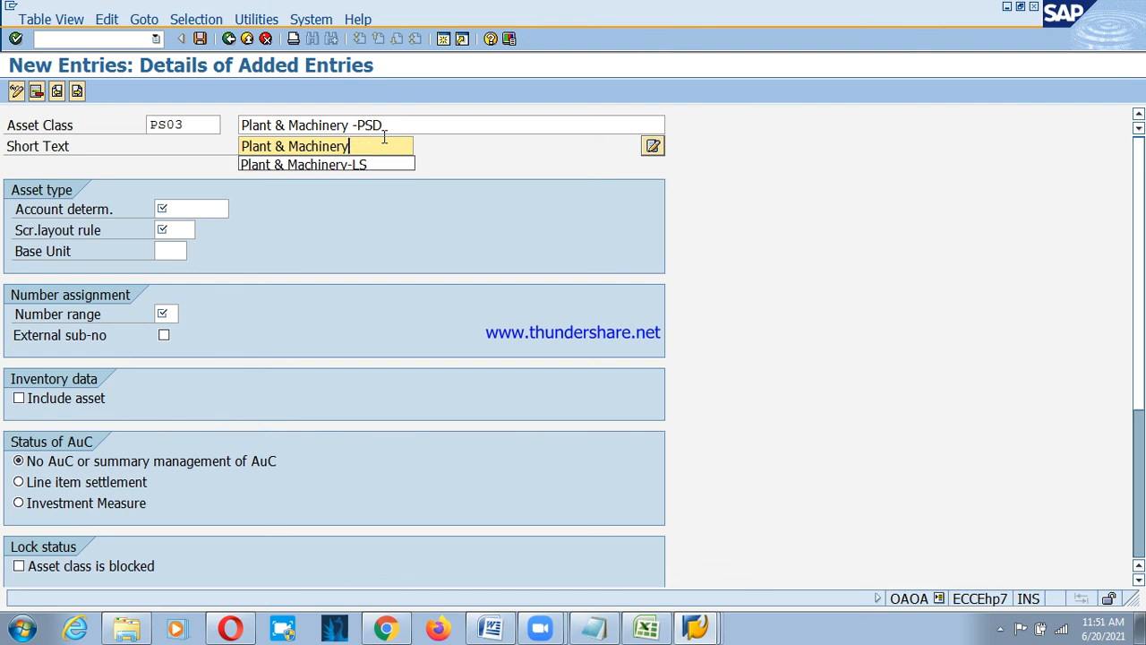
key(BackSpace)
text(-PSD)
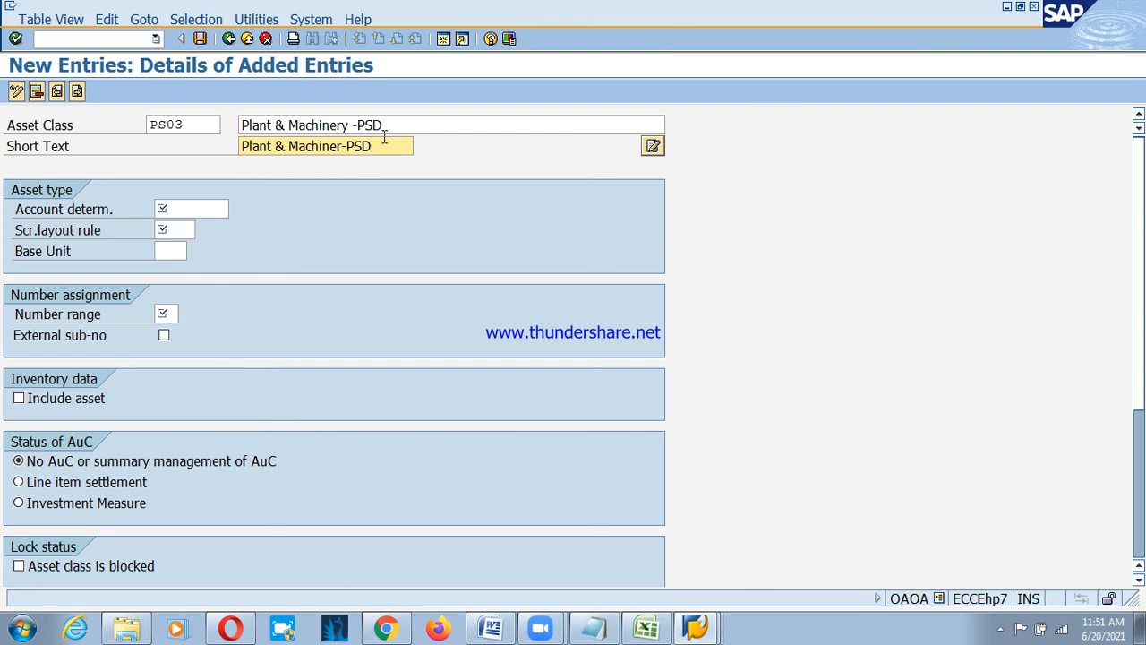
Give PS03 account determination PS03, layout rule 2000, number range 03, and include assets in inventory.
click(182, 209)
text(P)
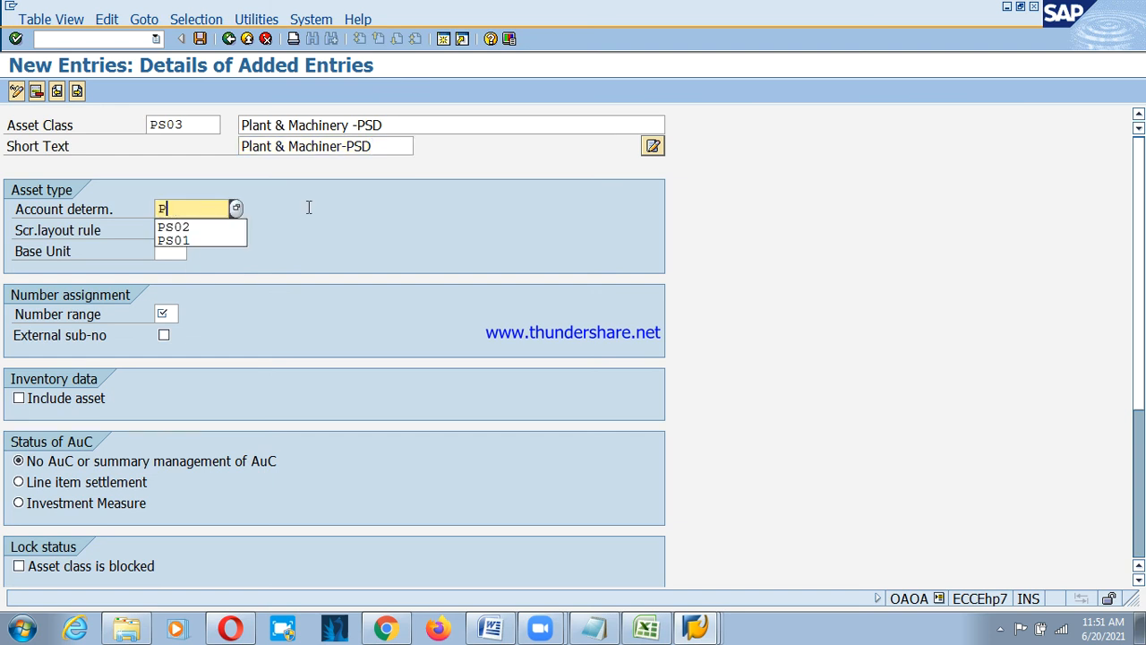
text(S03)
key(Tab)
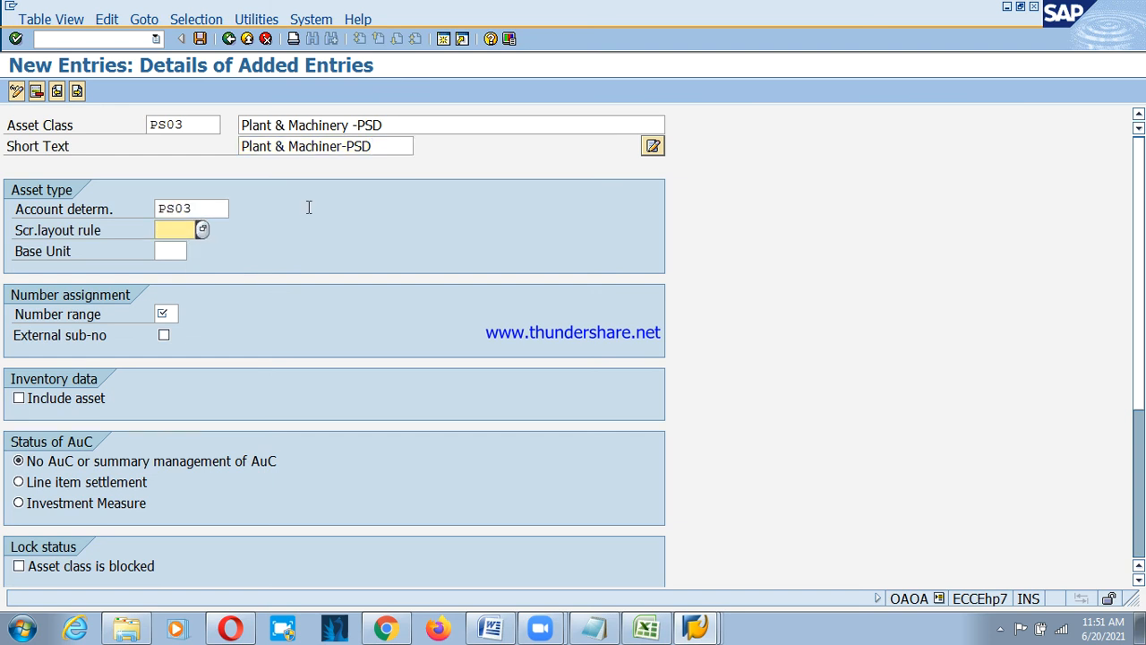
text(30)
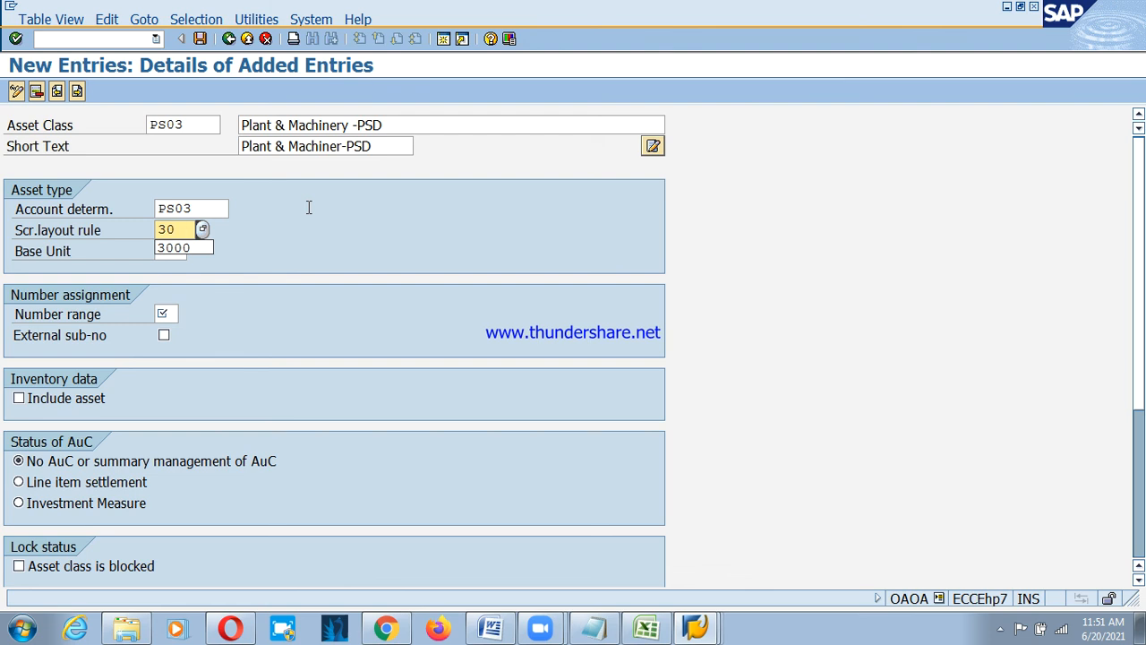
key(BackSpace)
key(BackSpace)
text(2000)
key(Tab)
key(Tab)
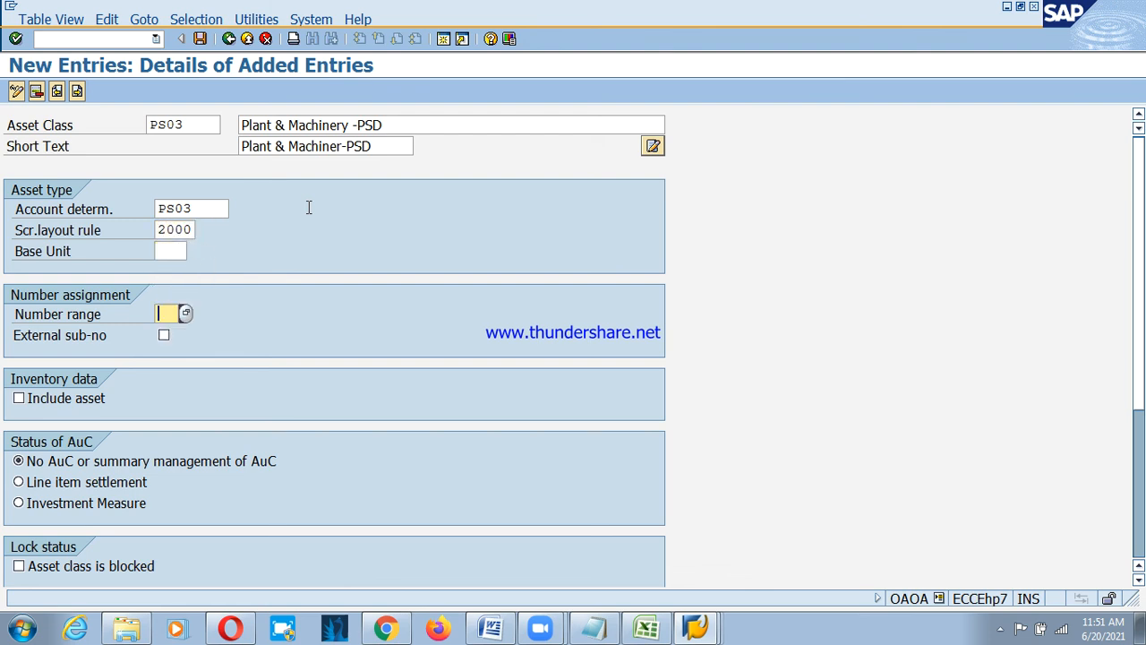
text(03)
click(19, 398)
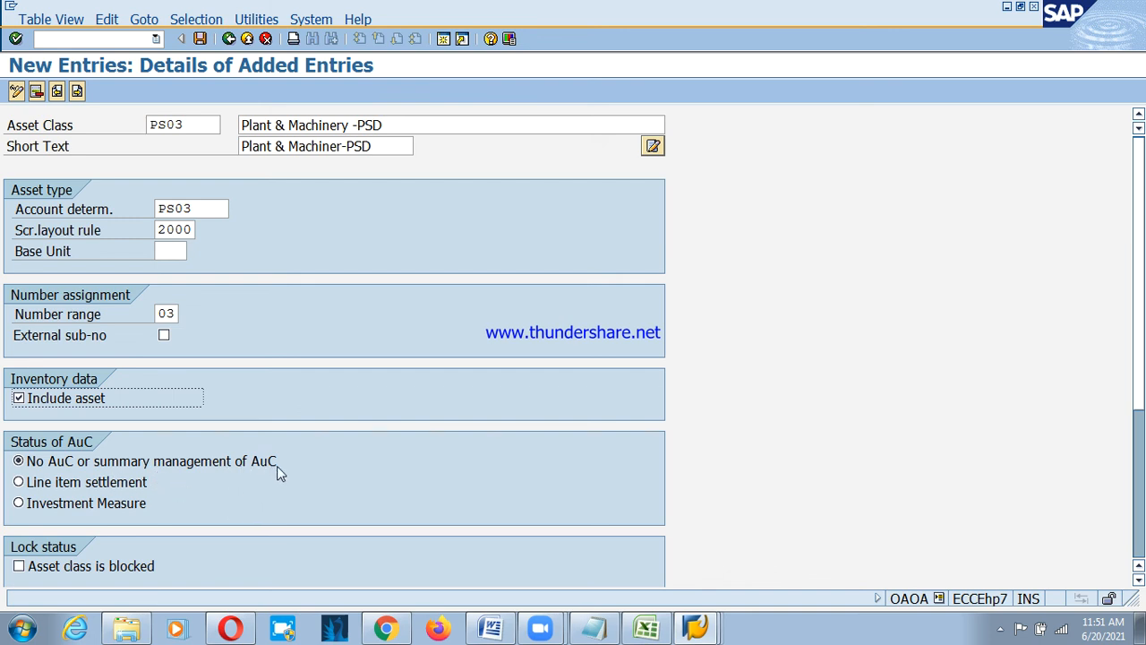
click(45, 465)
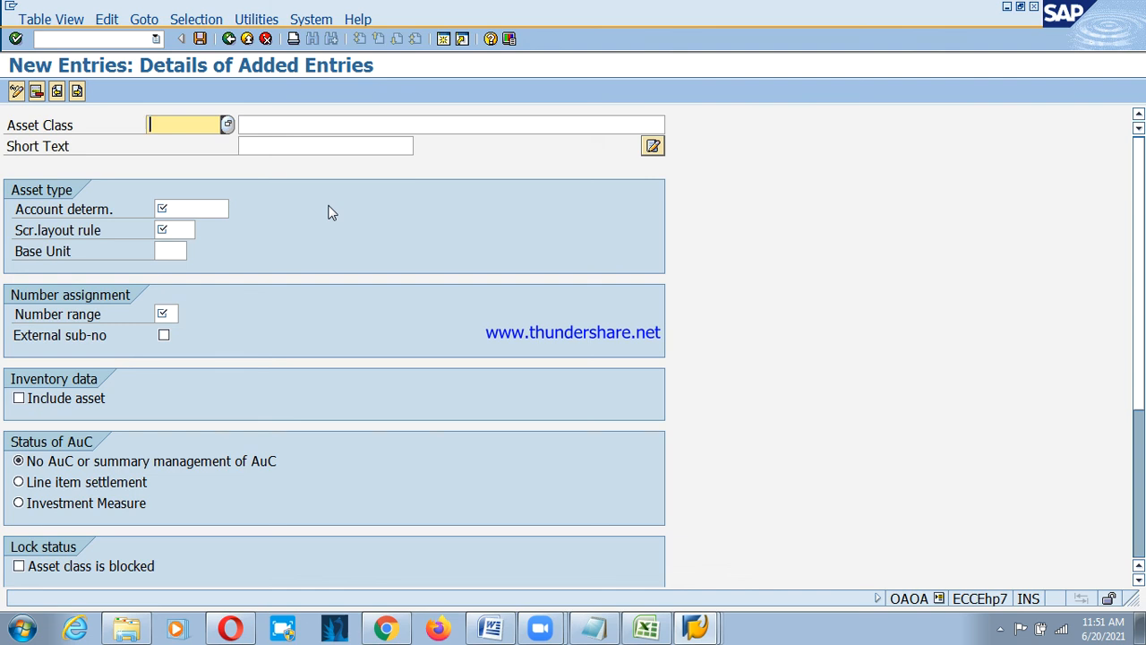
Enter asset class PS04 with description 'Furniture & Fixture - PSD'.
text(PS)
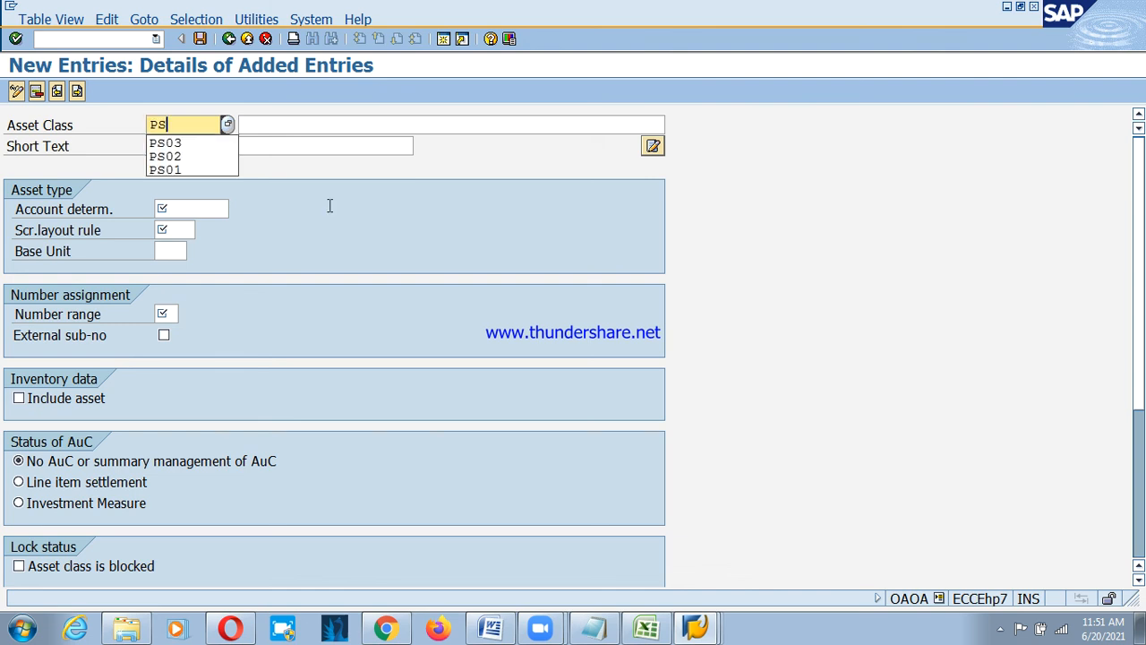
text(04)
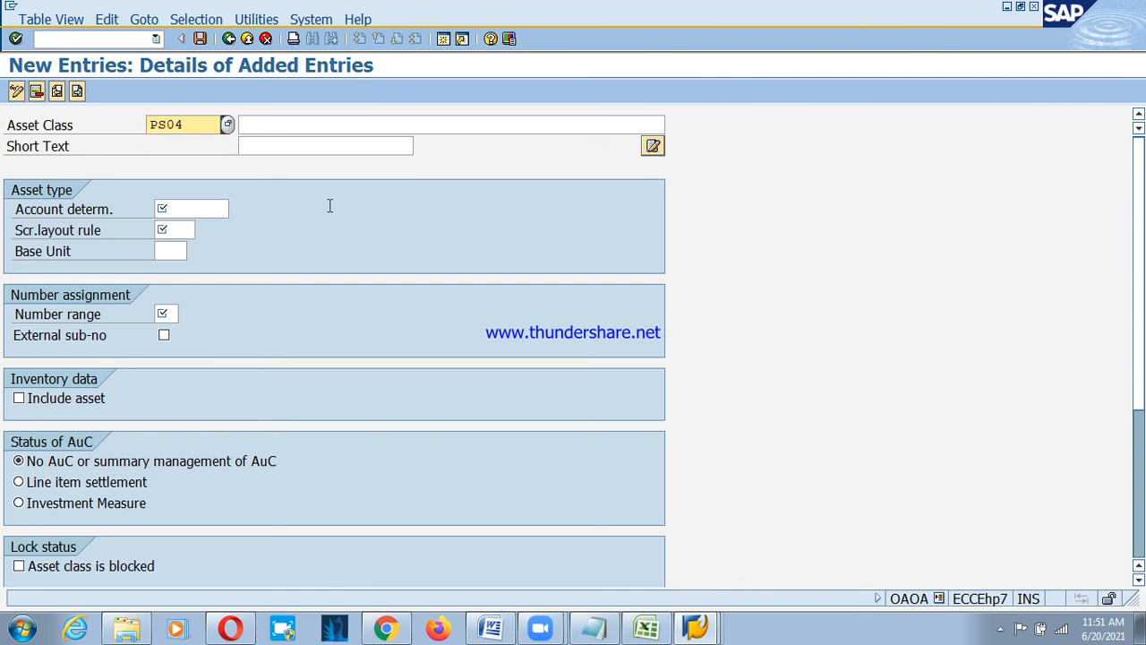
key(Tab)
text(F)
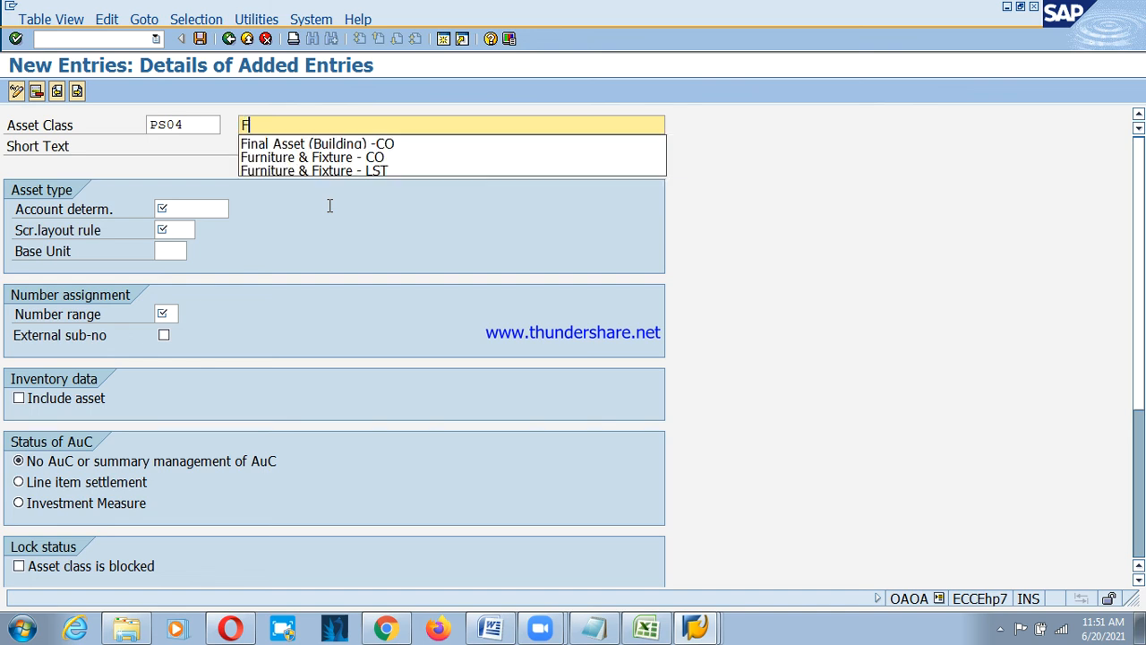
key(Down)
key(Down)
key(Return)
key(BackSpace)
key(BackSpace)
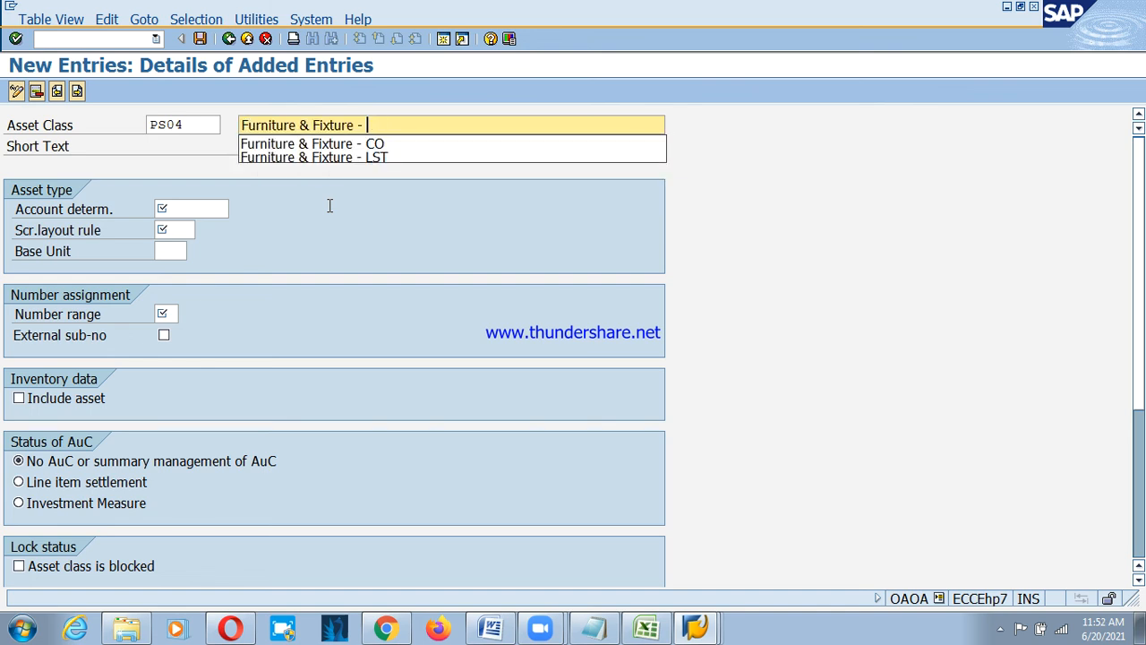
text(PSD)
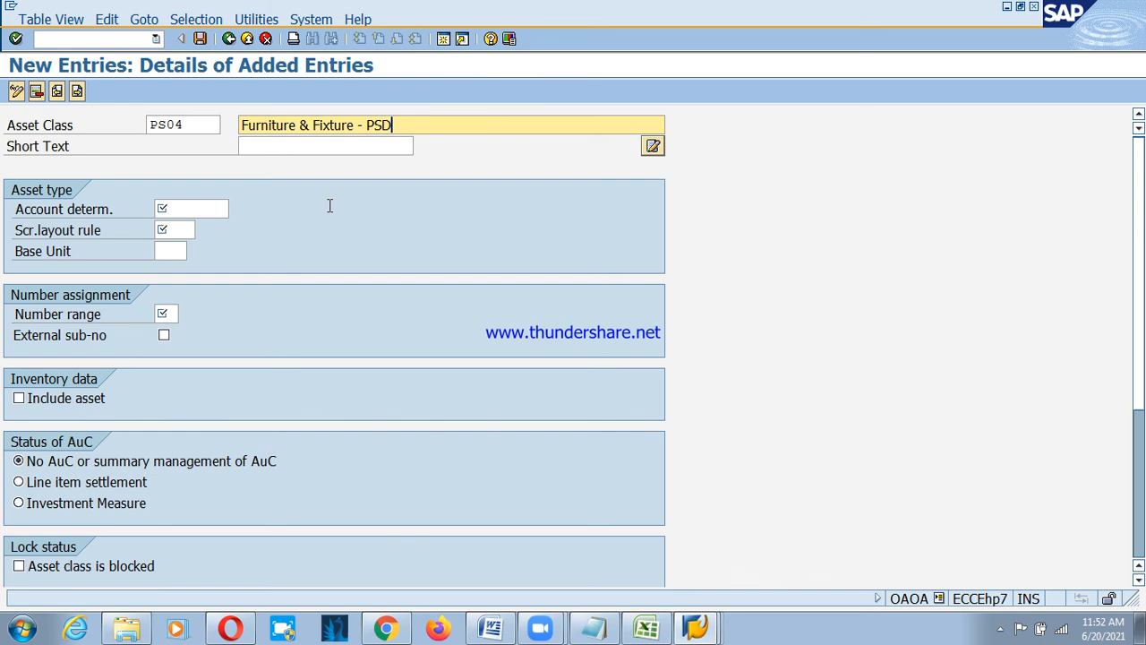
key(Tab)
Set the PS04 short text to 'Furniture & Fix-PSD'.
text(F)
key(Down)
key(Down)
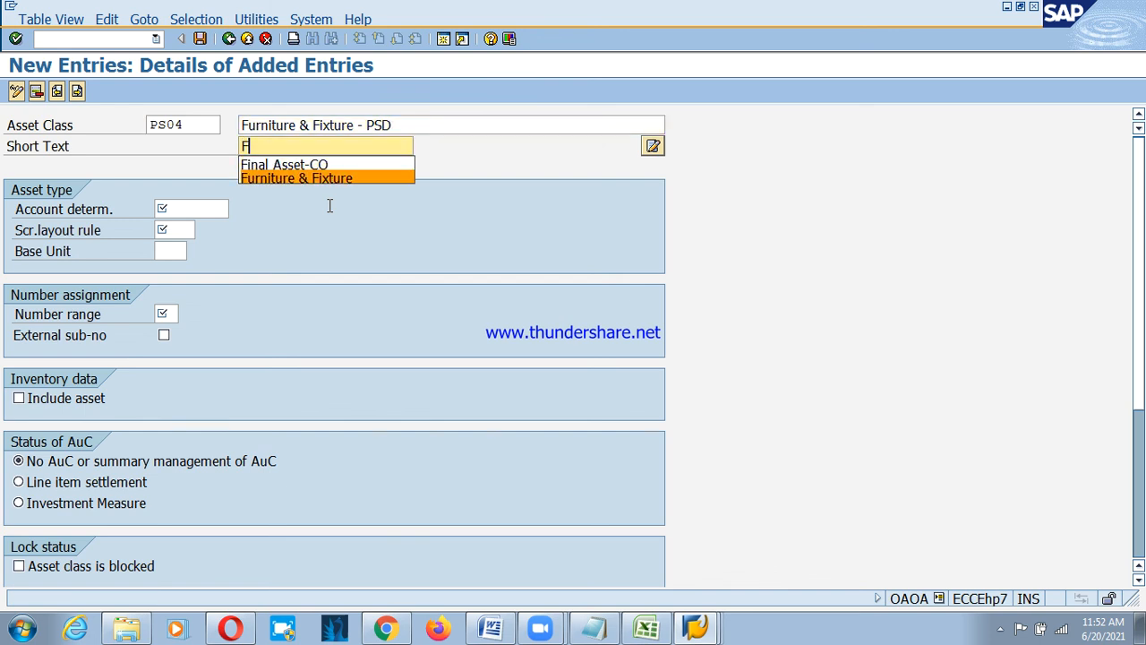
key(Return)
key(BackSpace)
key(BackSpace)
key(BackSpace)
key(BackSpace)
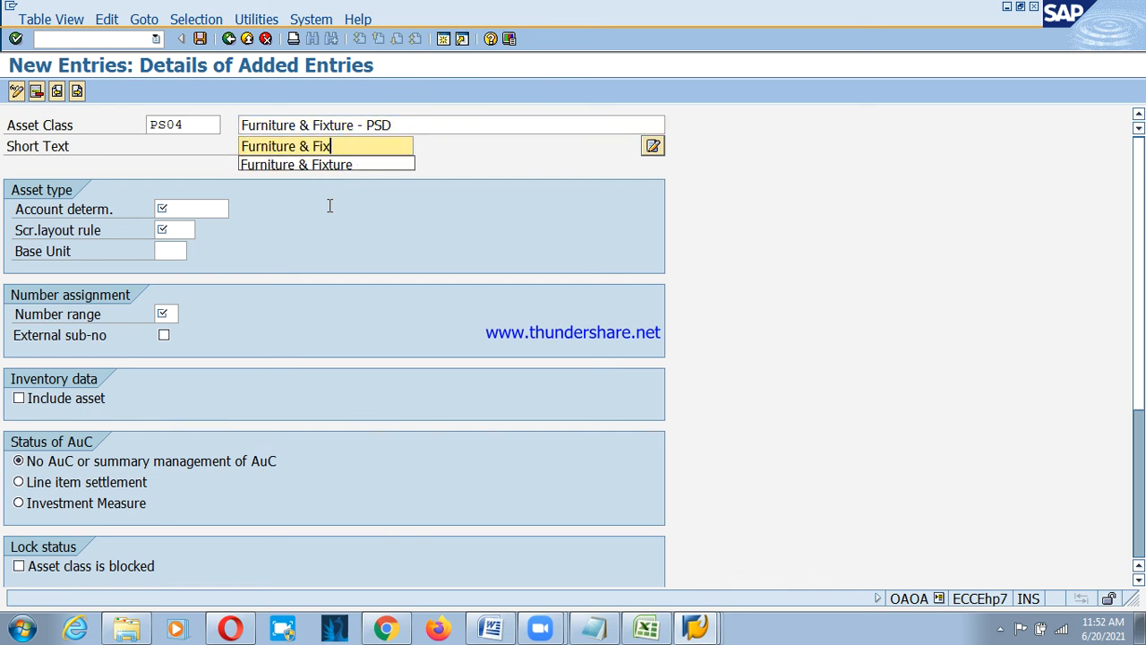
text(-PSD)
key(Tab)
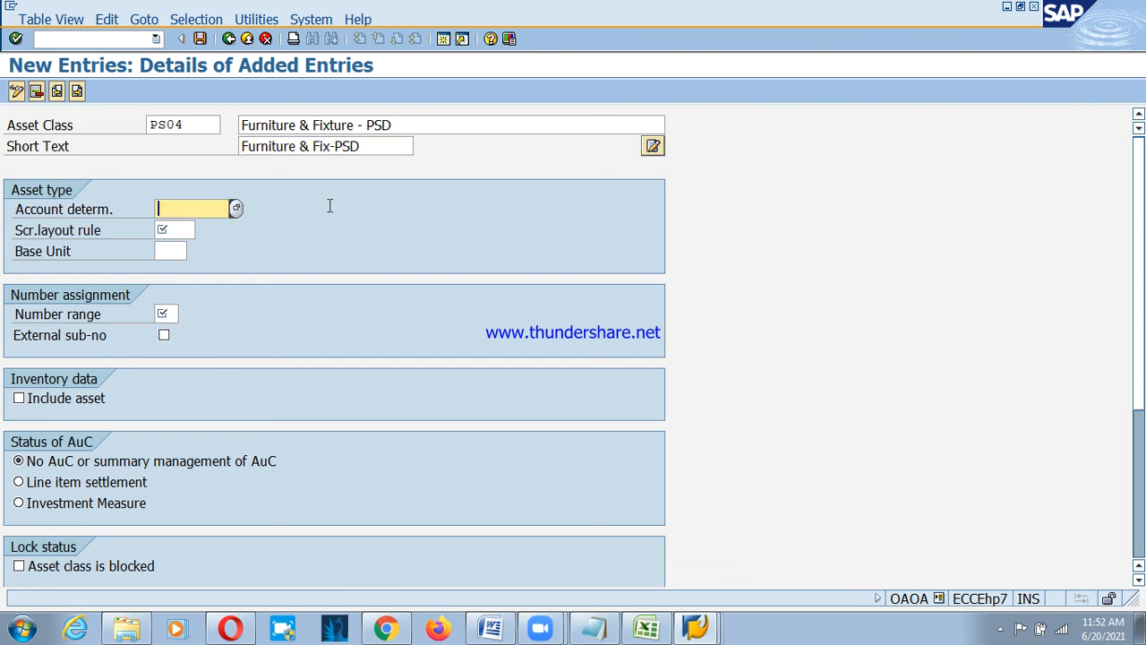
Give PS04 account determination PS04, layout rule 3000, number range 04, and begin a blank entry.
text(PS04)
key(Tab)
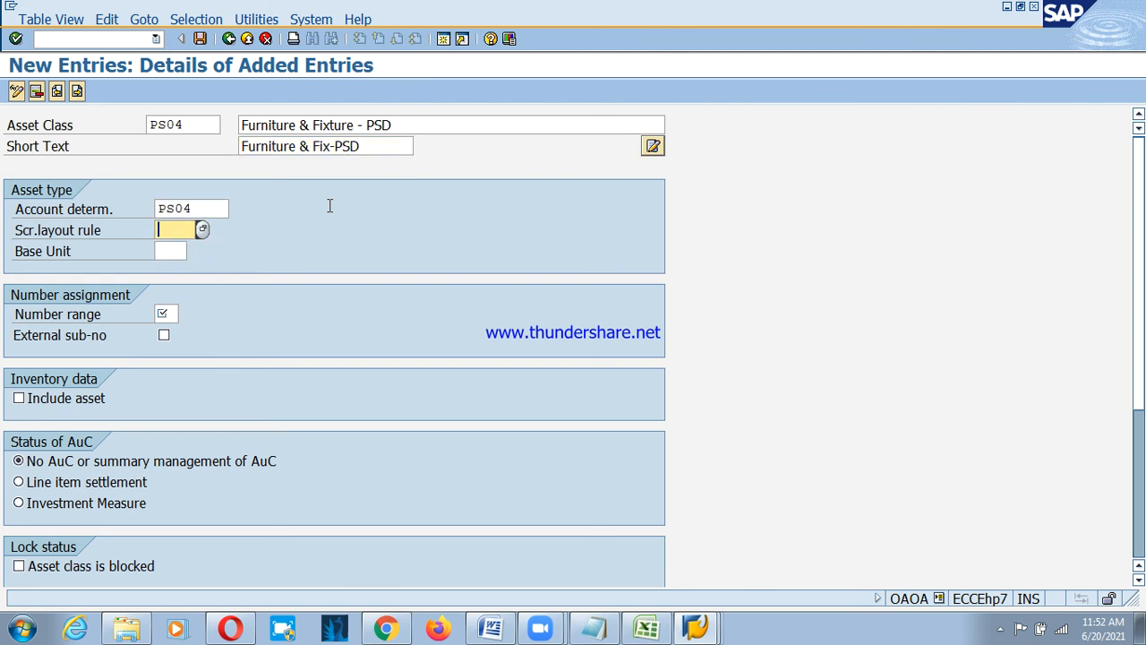
text(3000)
key(Tab)
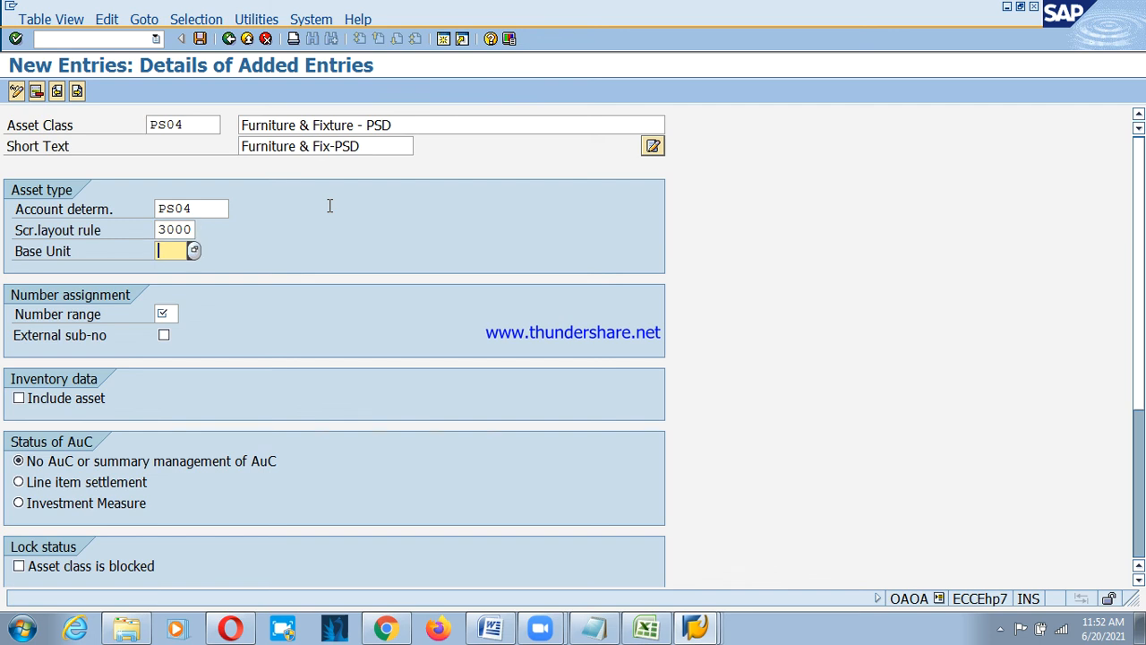
key(Tab)
text(04)
key(Tab)
key(Tab)
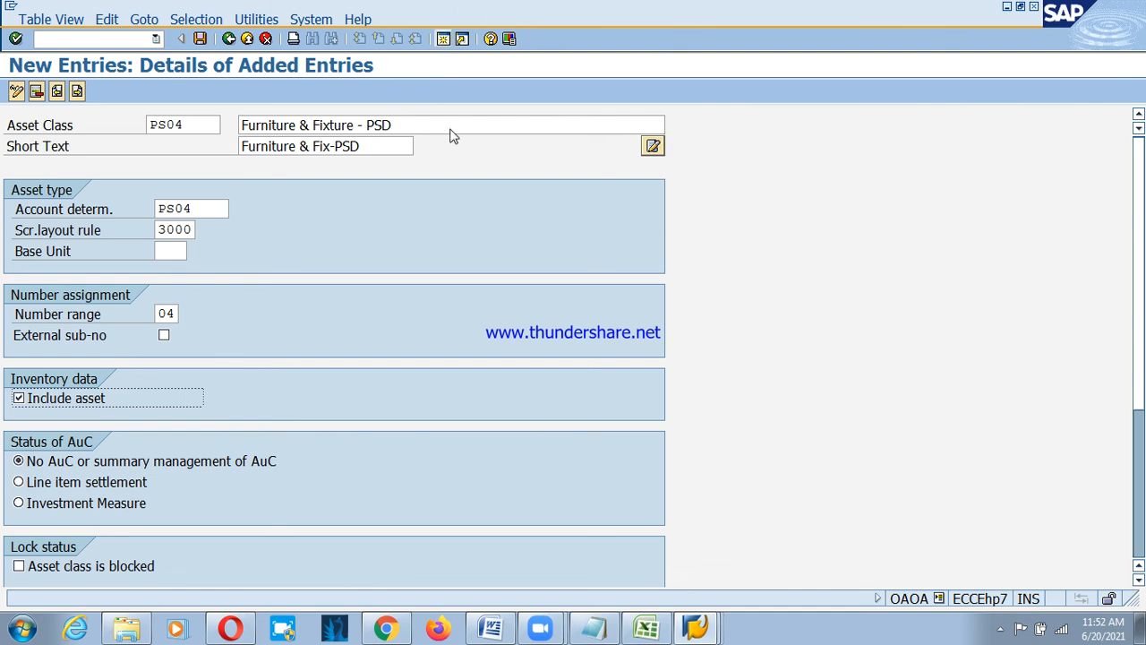
click(79, 93)
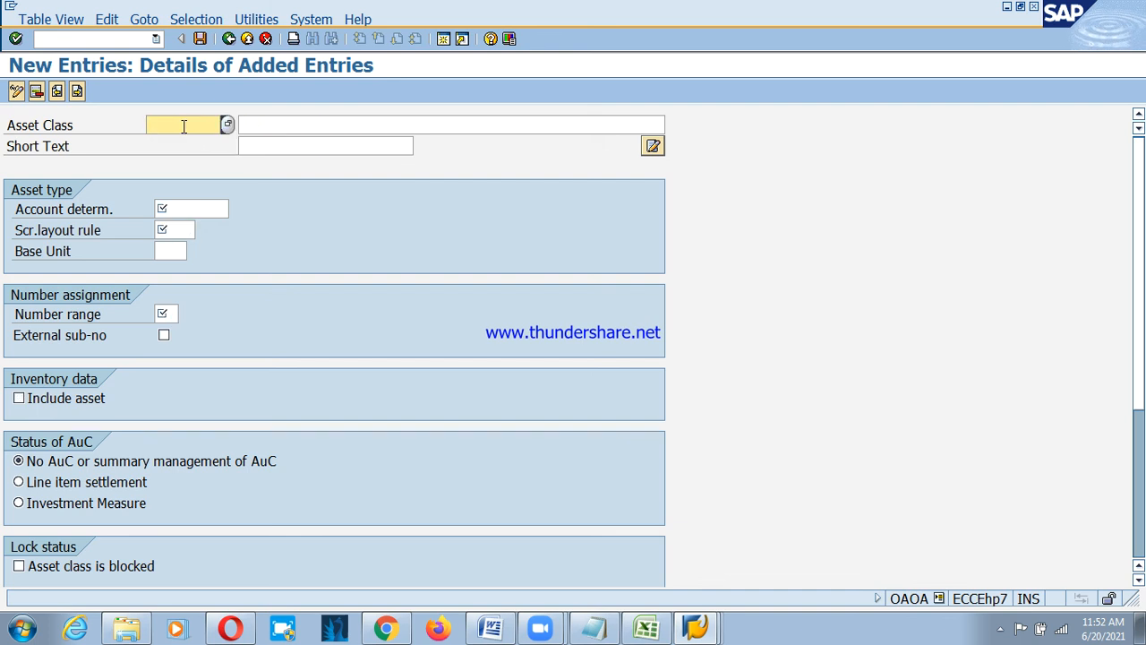
Enter asset class PS05 with description 'Vehicle - PSD'.
text(PS05)
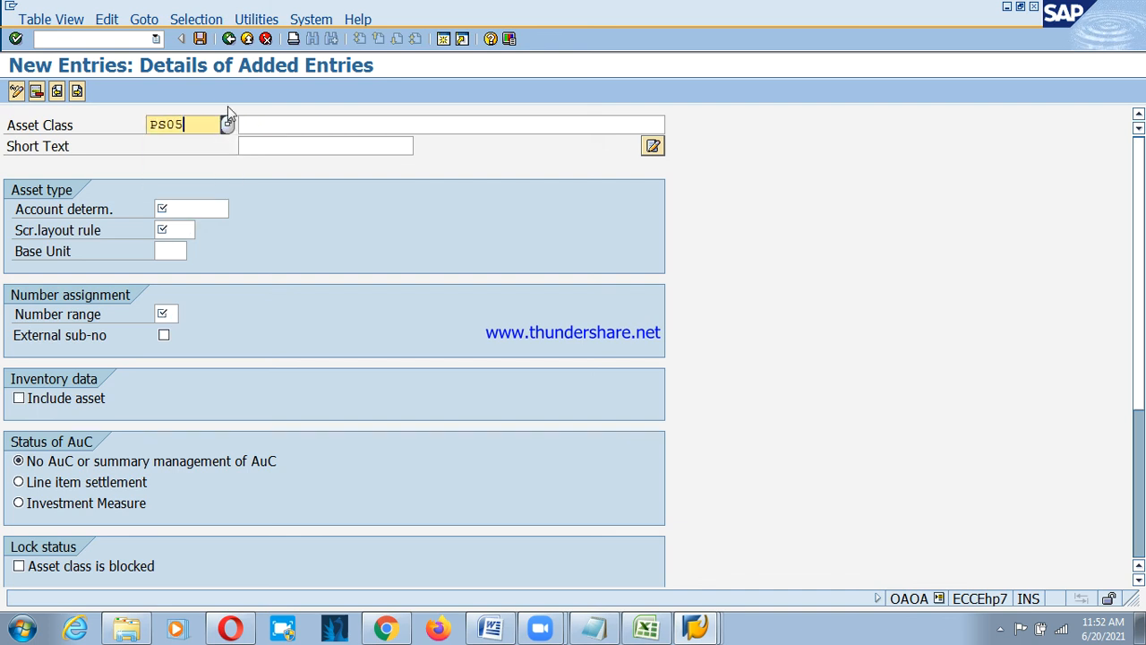
key(Tab)
key(Down)
key(Down)
key(Down)
key(Down)
key(Down)
key(Down)
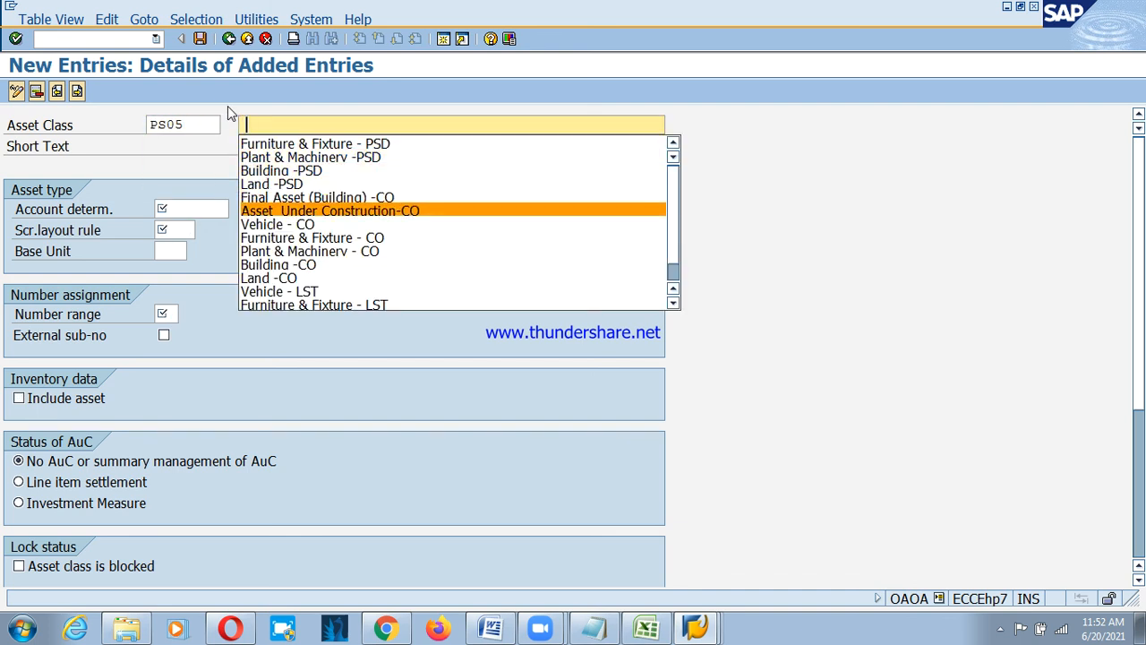
key(Down)
key(Return)
key(shift+Tab)
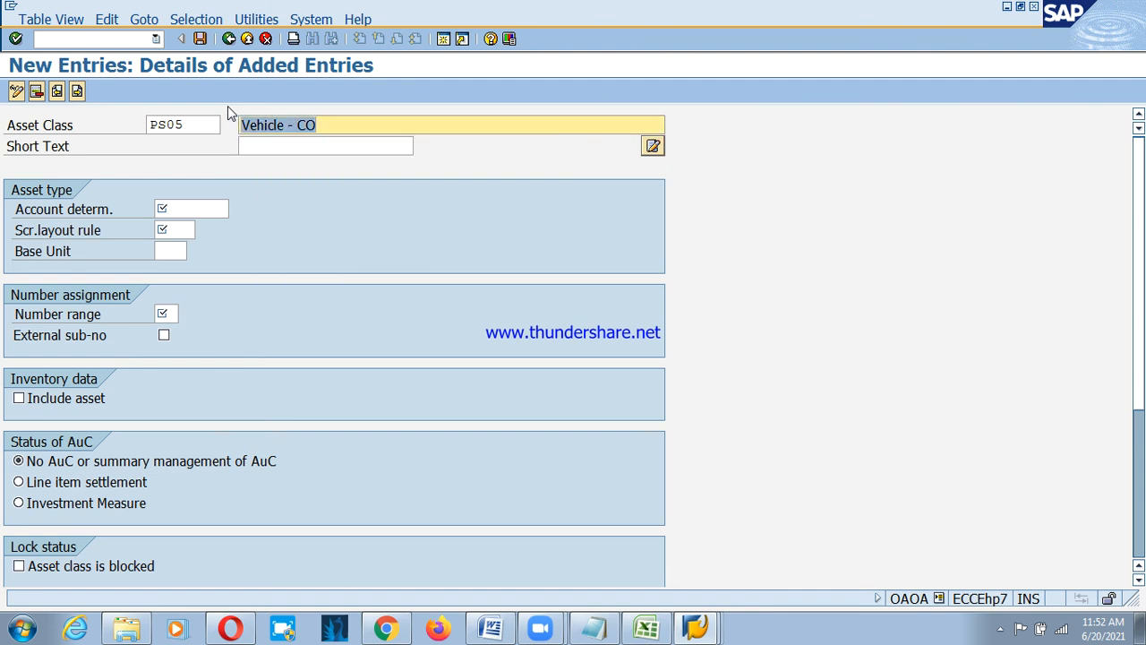
key(End)
key(BackSpace)
key(BackSpace)
text(P)
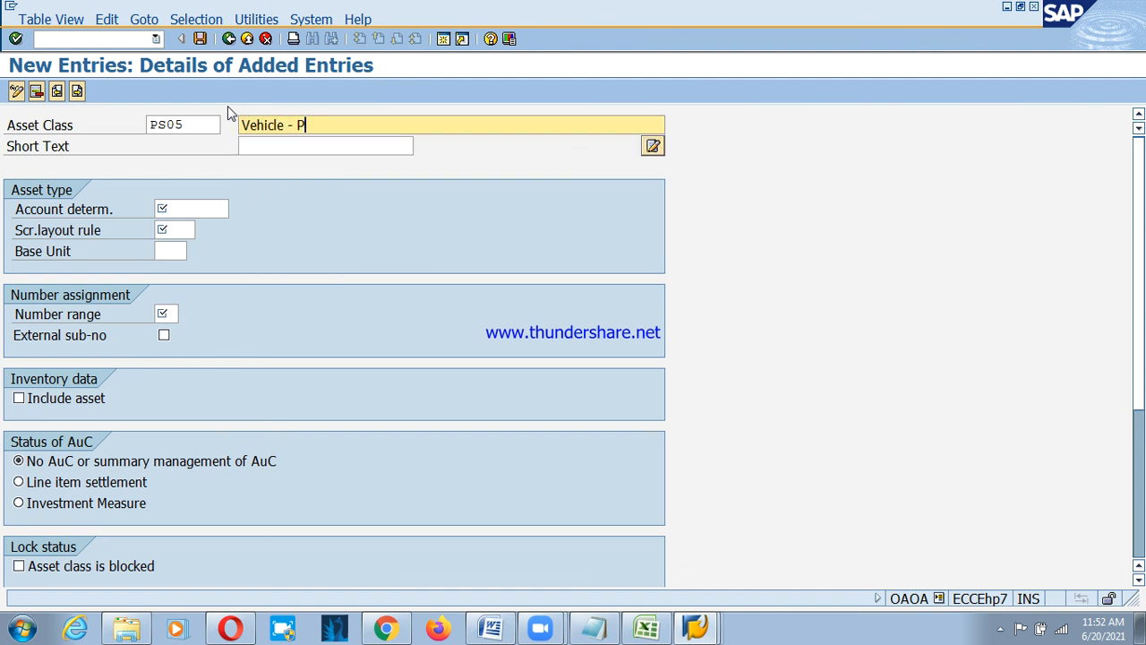
text(SD)
key(Tab)
Fill the PS05 short text from the earlier Vehicle -LST entry, removing its LST ending.
text(Ve)
key(Down)
key(Return)
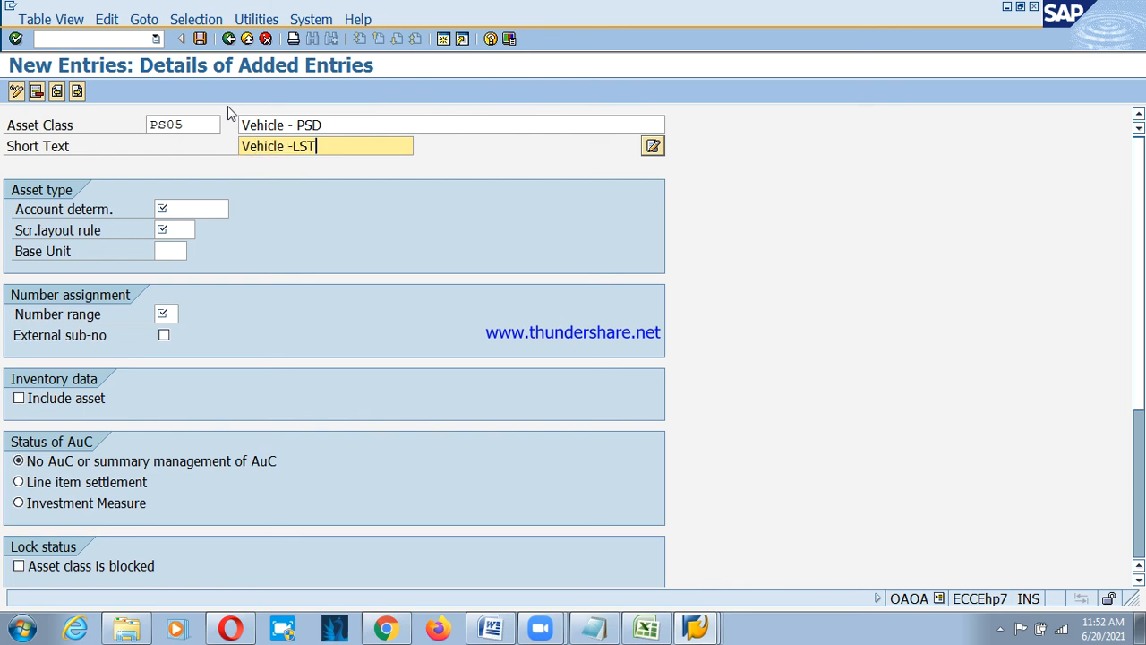
key(BackSpace)
key(BackSpace)
key(BackSpace)
text(PSD)
key(Tab)
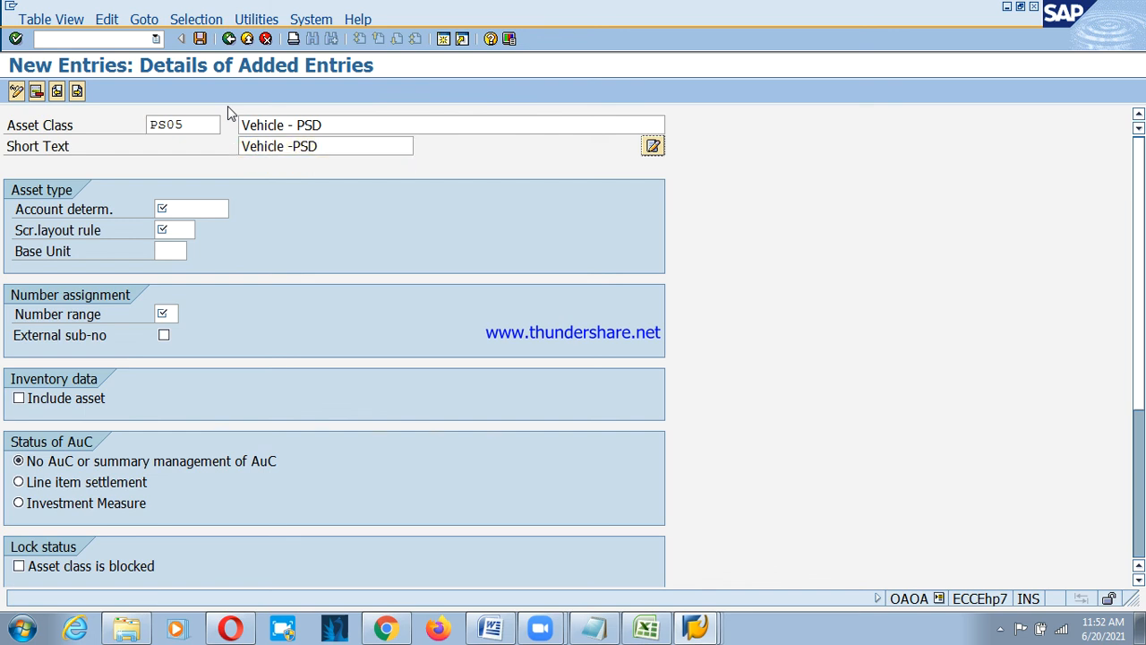
key(Tab)
Set the PS05 account determination to PS05.
key(BackSpace)
key(Down)
key(Up)
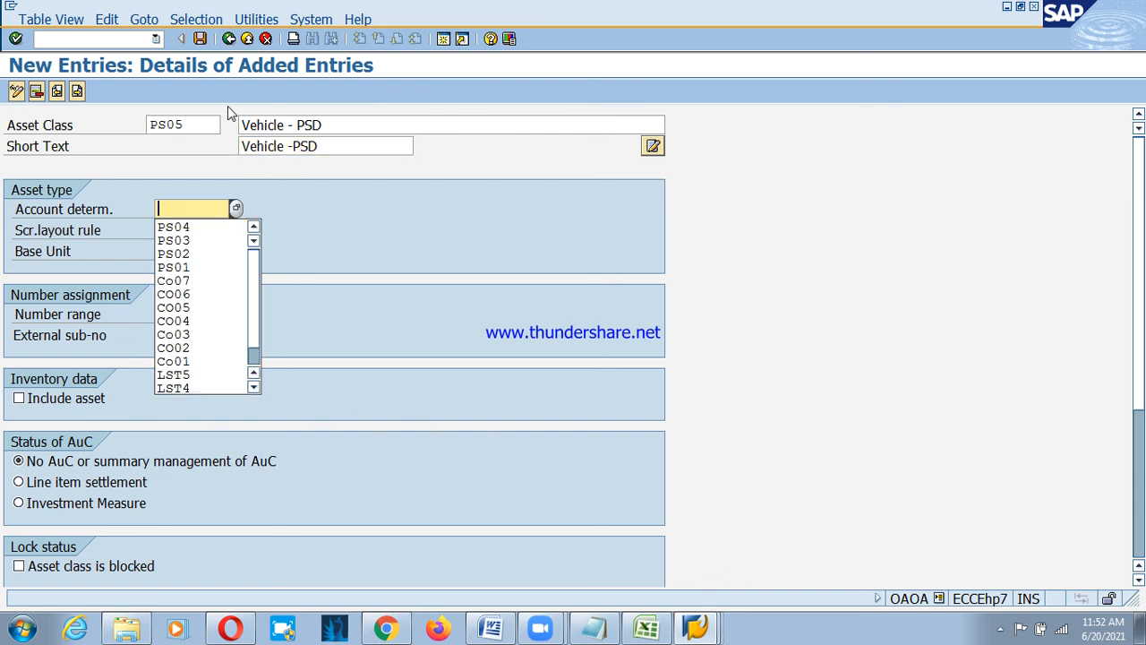
key(Down)
key(Return)
key(BackSpace)
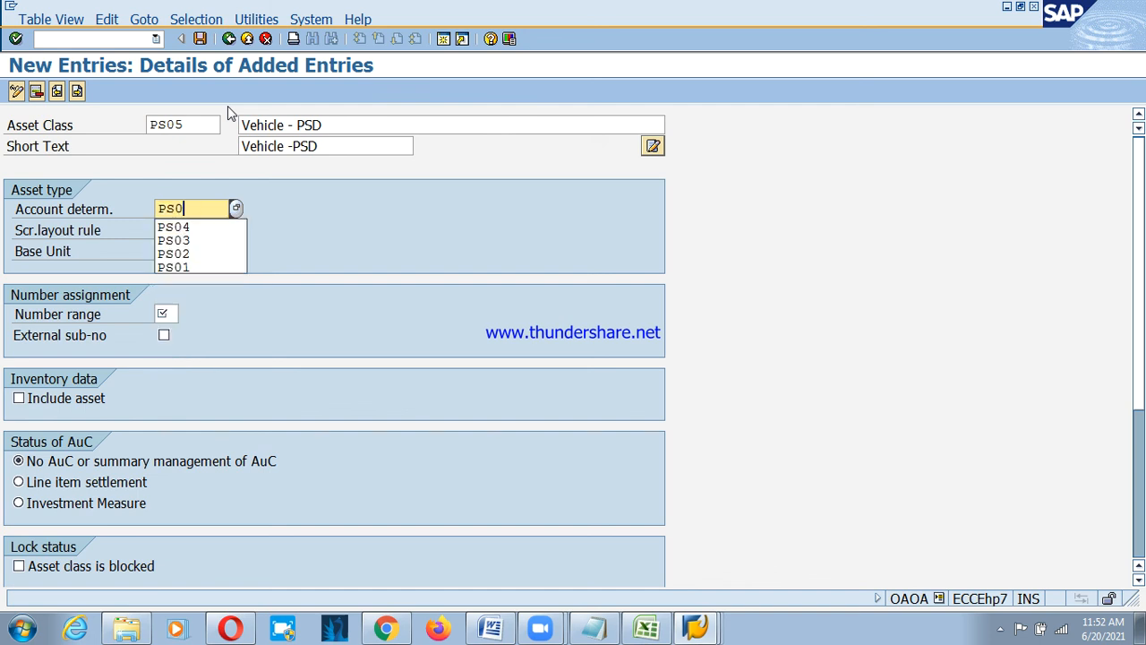
text(5)
key(Tab)
Set screen layout rule 3100 and number range 05 for PS05.
key(Tab)
key(shift+Tab)
text(3100)
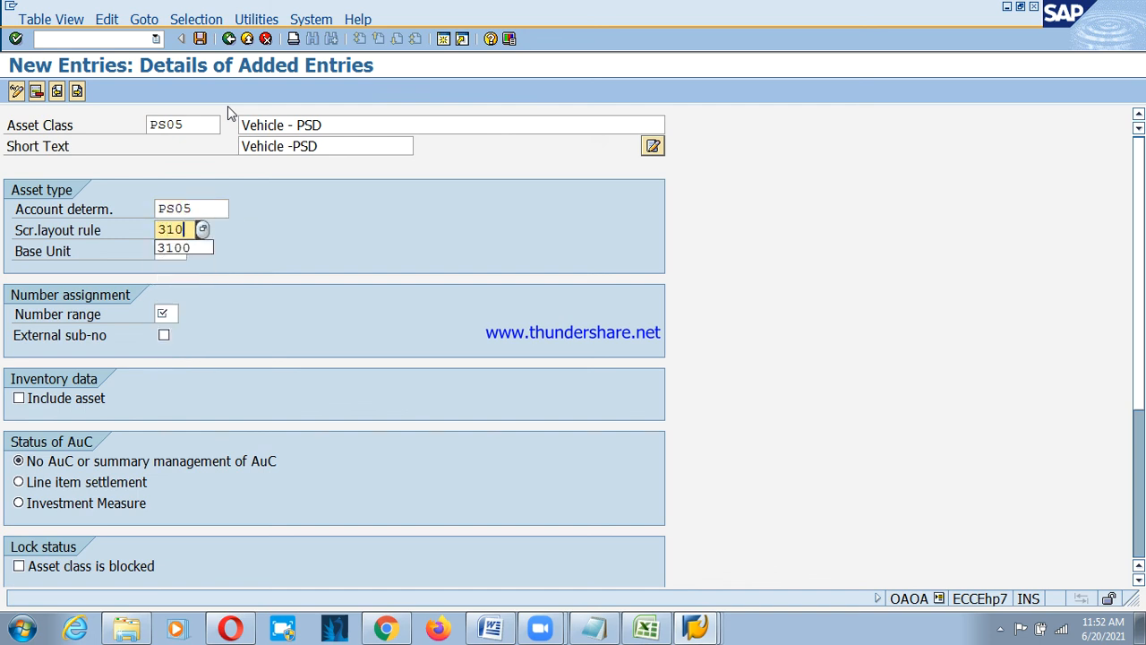
key(Tab)
key(Tab)
text(04)
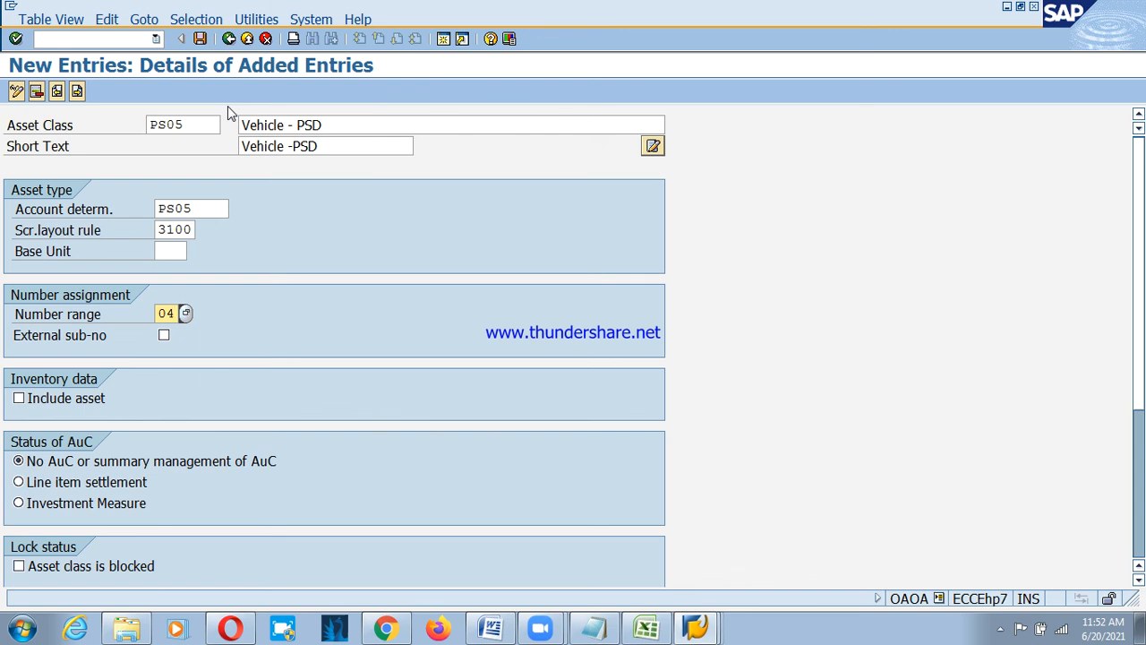
key(BackSpace)
text(5)
key(Tab)
key(Tab)
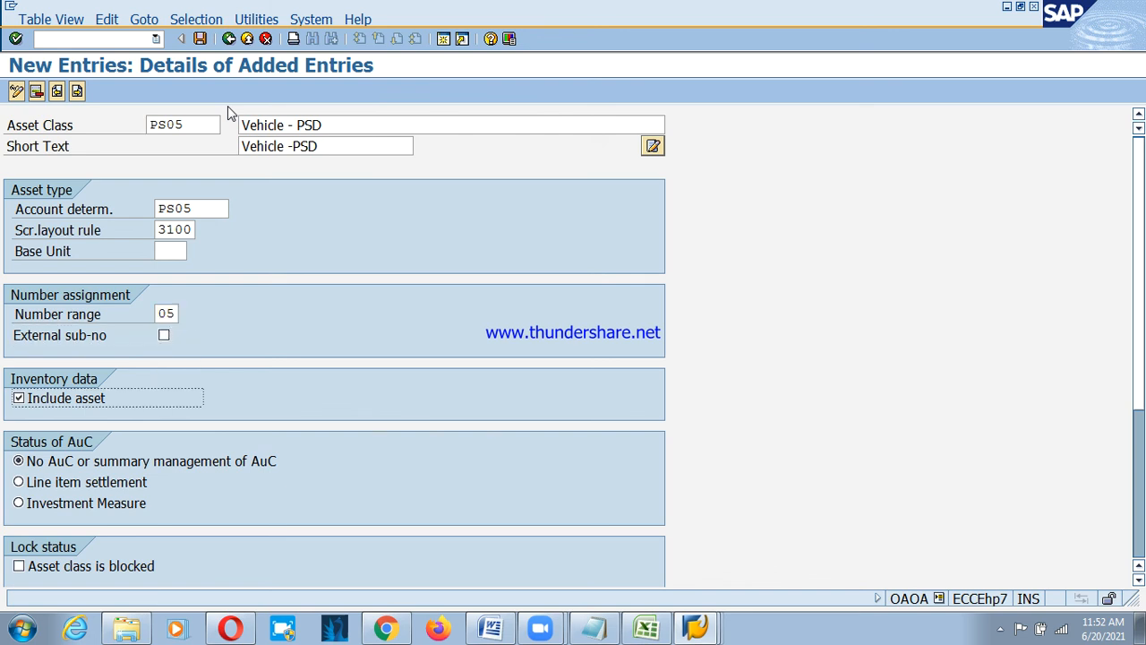
Save PS05 under the customizing request and return to the overview of added entries.
key(ctrl+s)
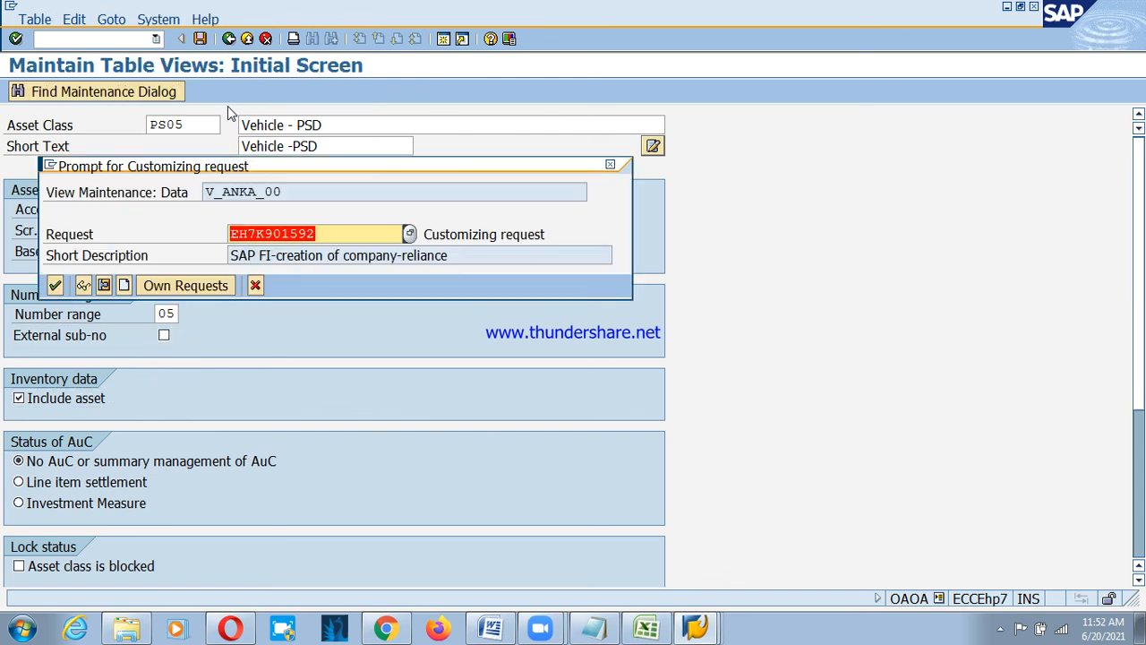
key(Return)
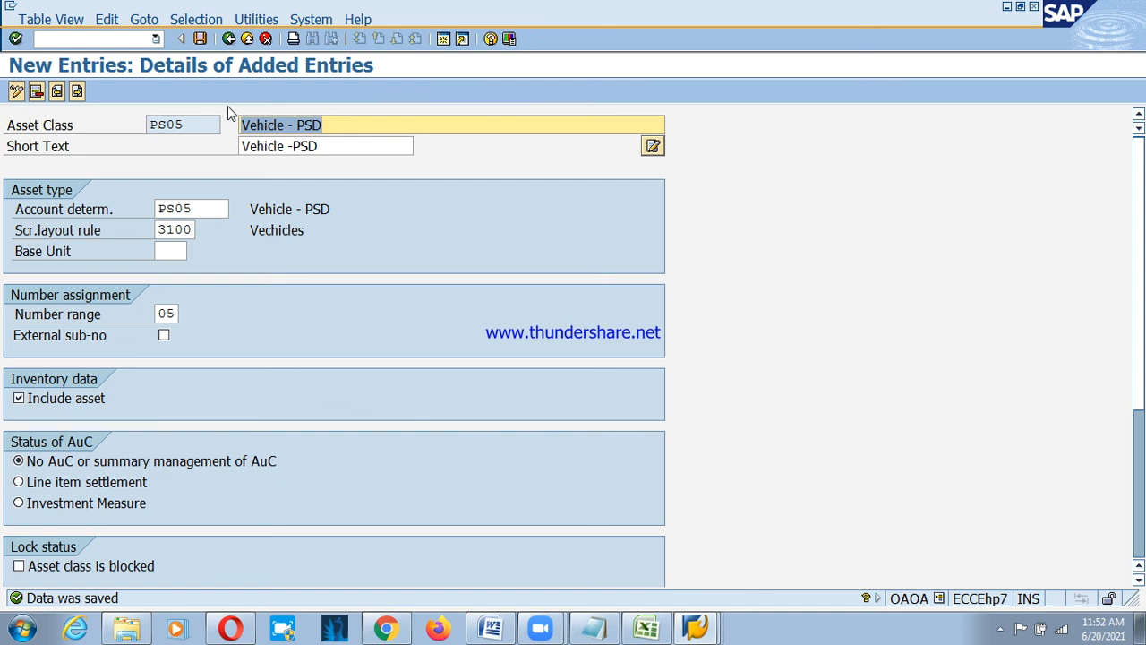
click(229, 38)
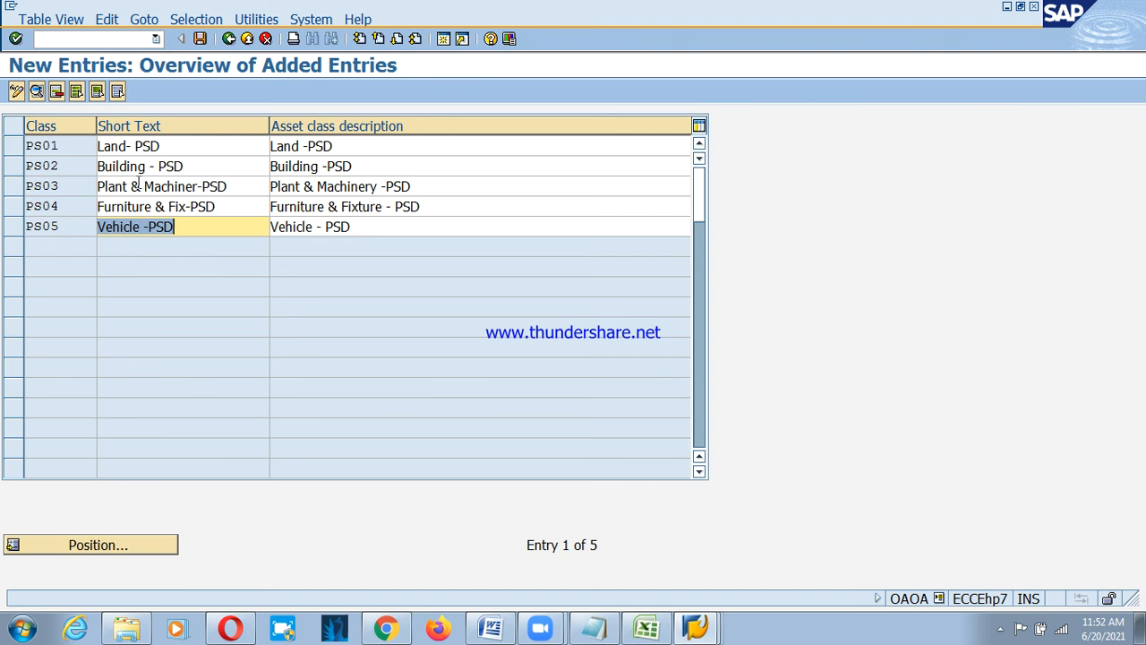
Review the PS01 and PS02 details from the overview, then stop sharing the screen.
click(144, 147)
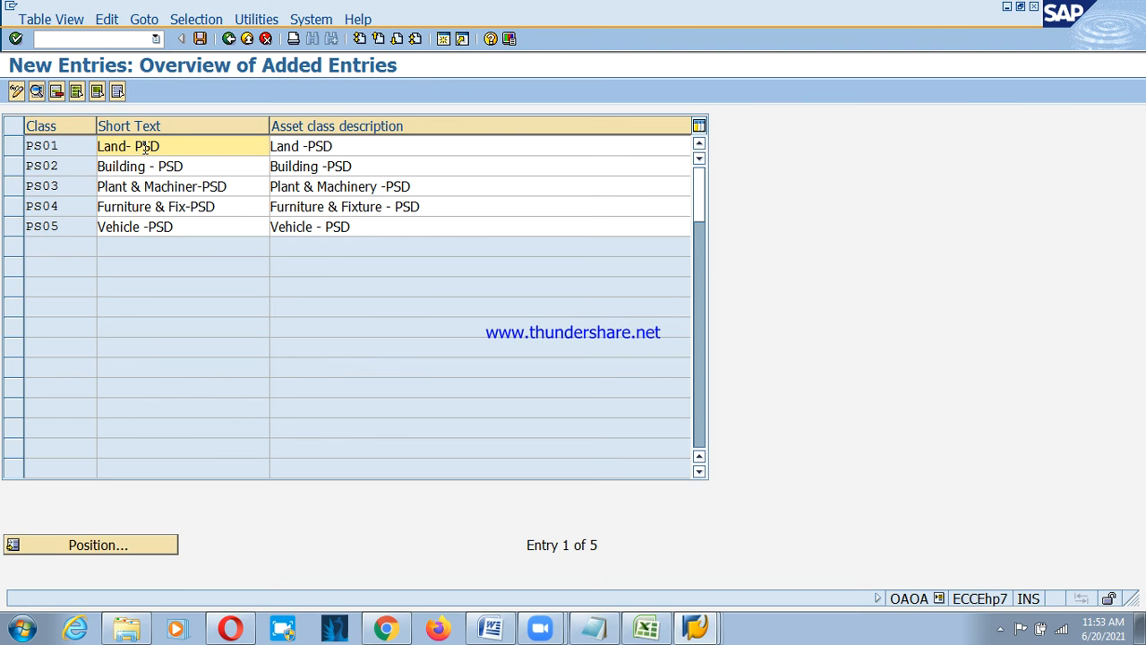
click(202, 142)
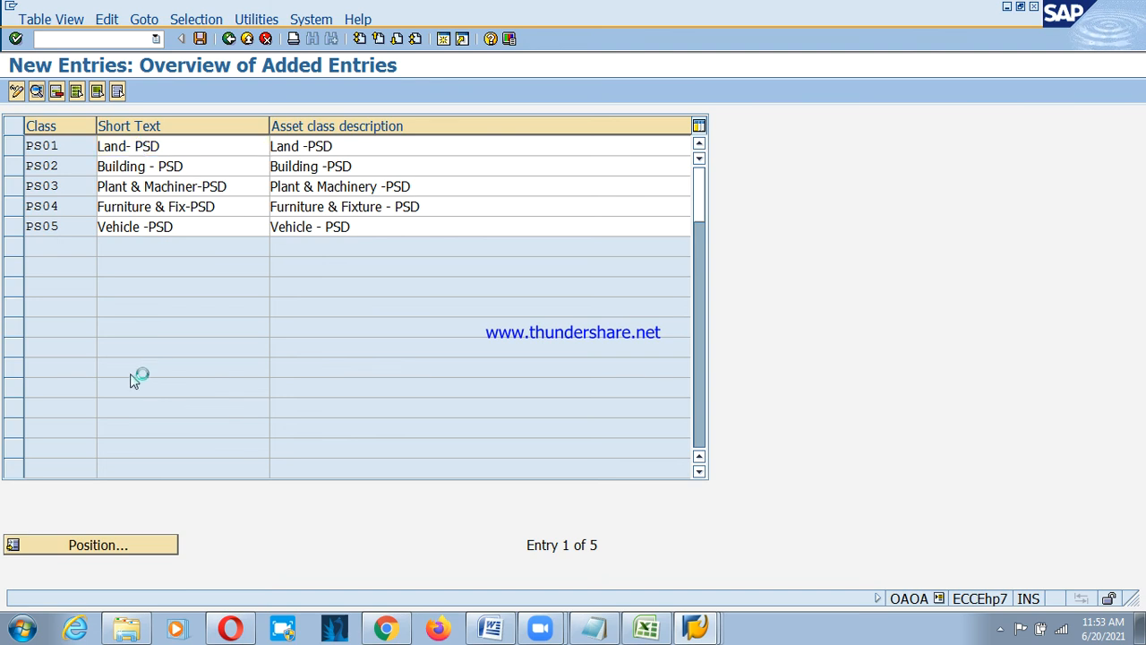
double_click(159, 146)
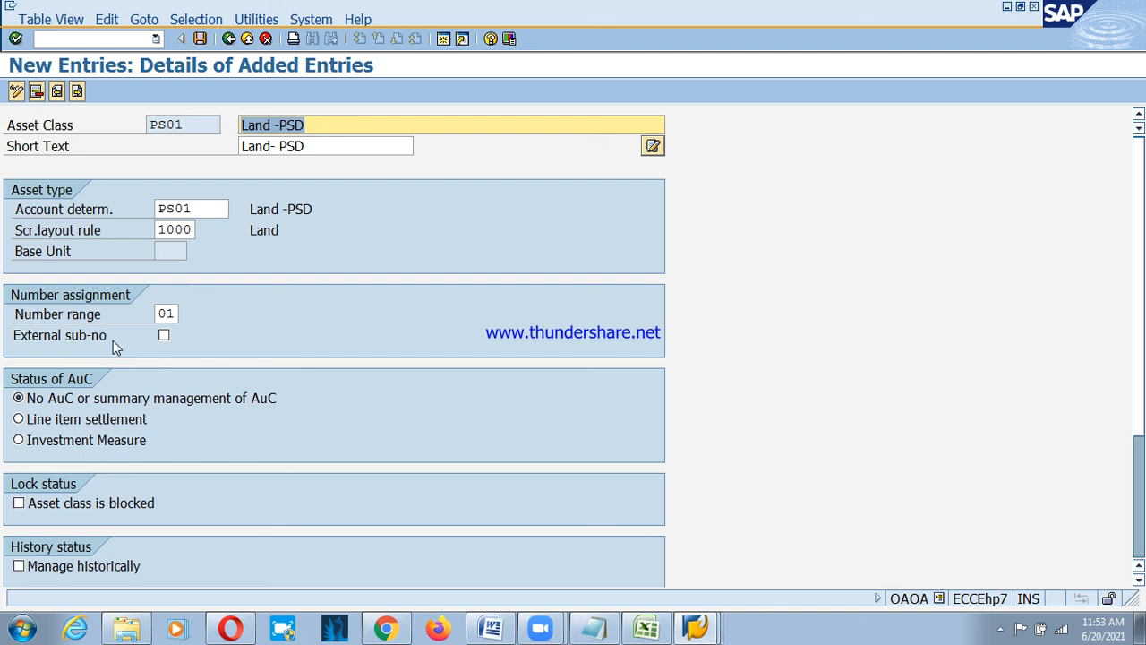
click(76, 93)
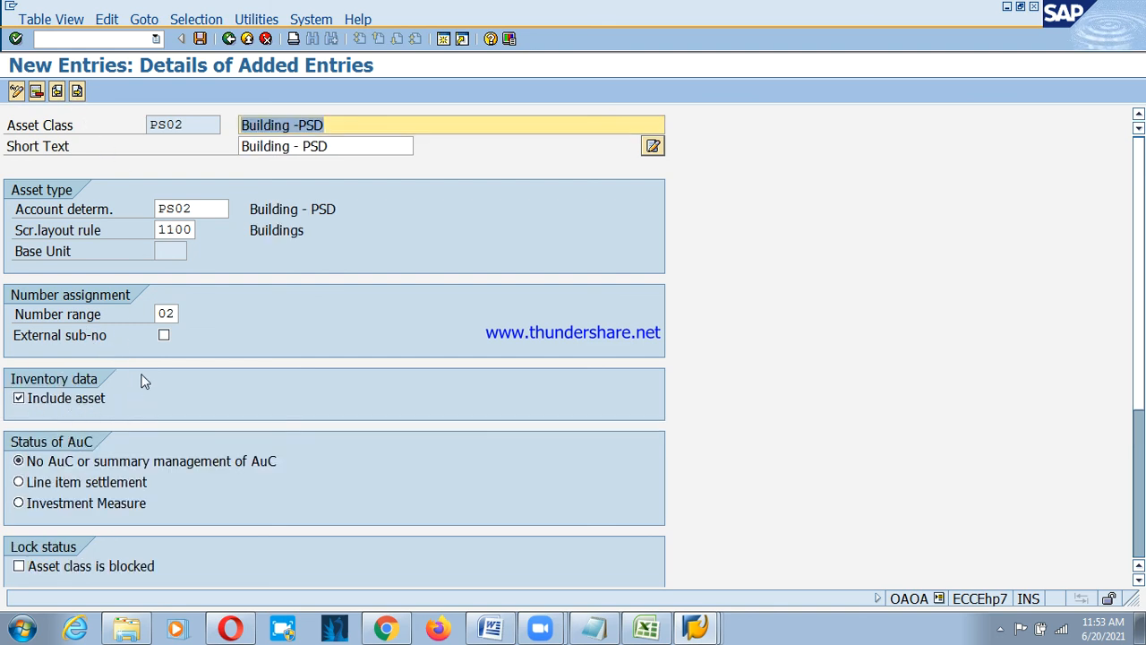
click(228, 38)
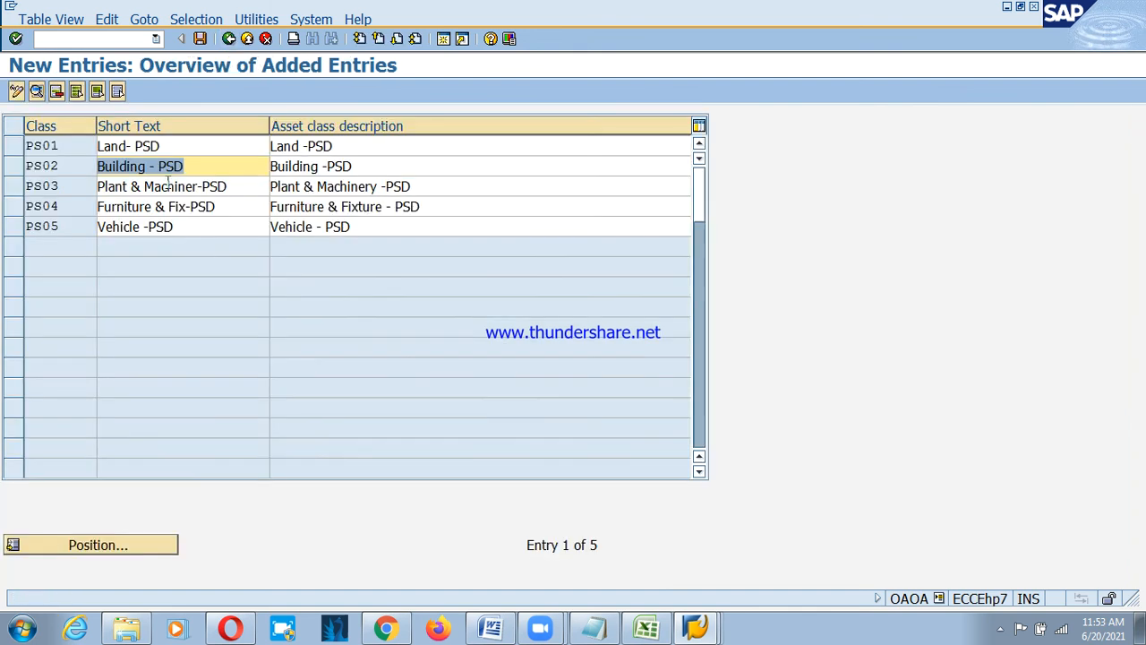
click(136, 147)
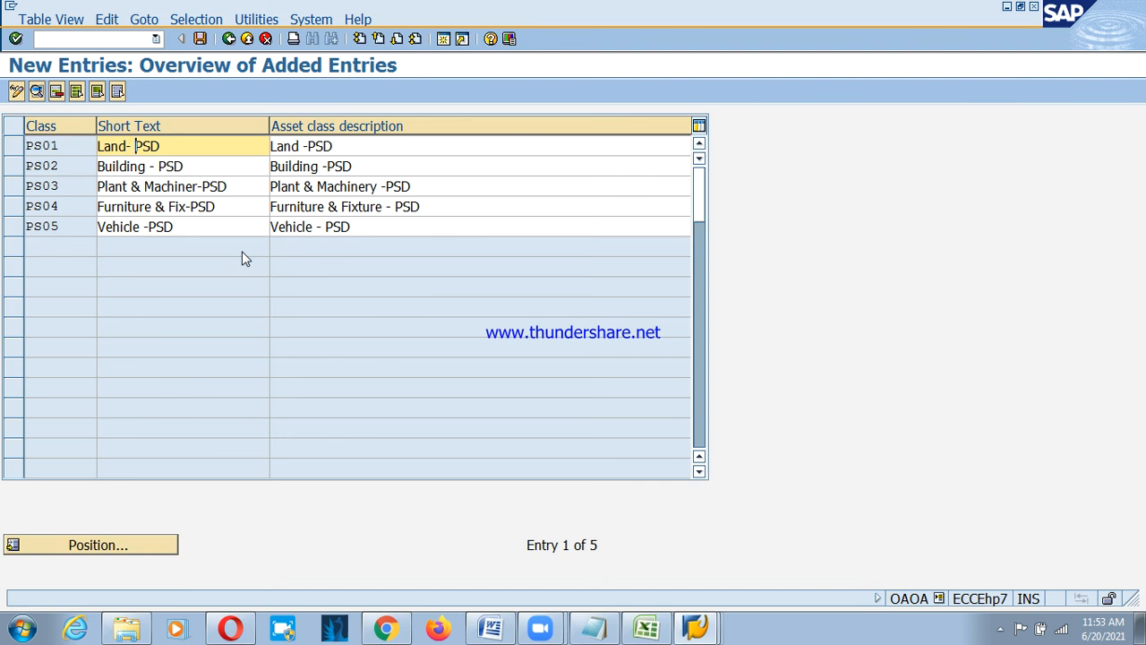
click(846, 15)
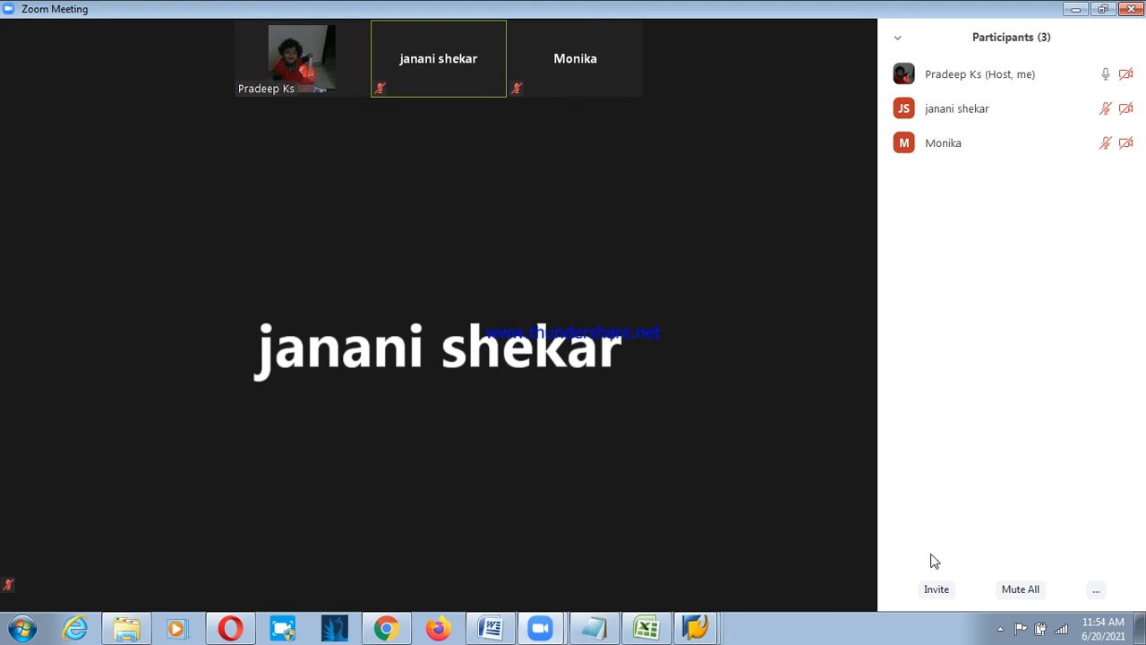
End the Zoom meeting for all, close the Zoom home window, and show hidden tray icons.
mouse_move(859, 609)
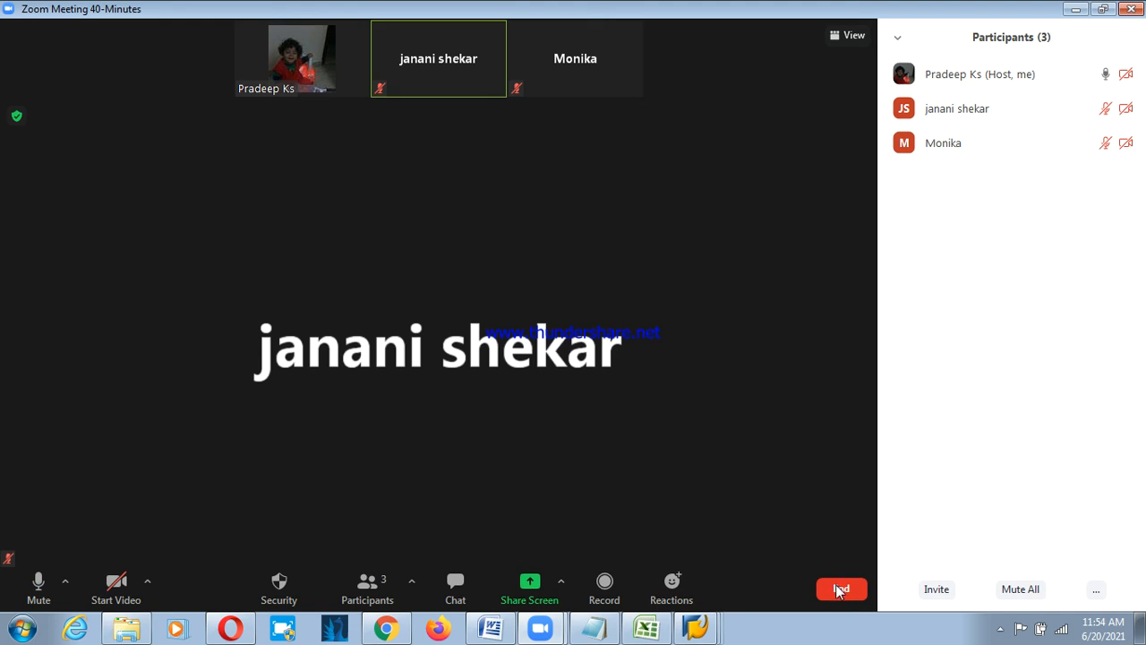
click(761, 506)
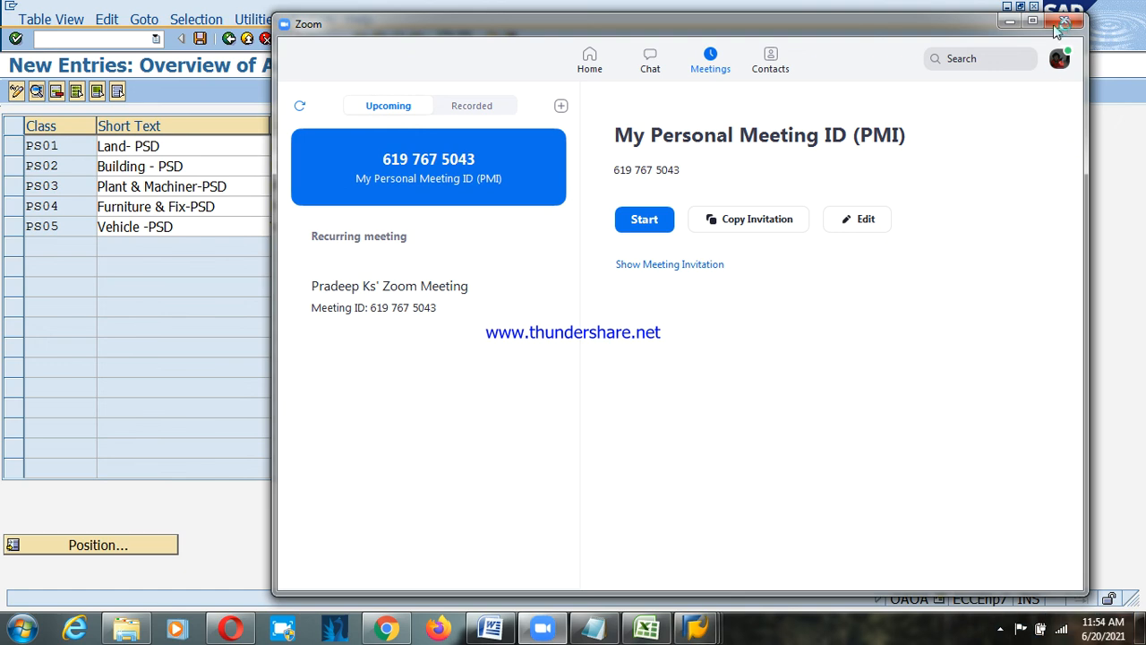
click(1057, 22)
click(1001, 627)
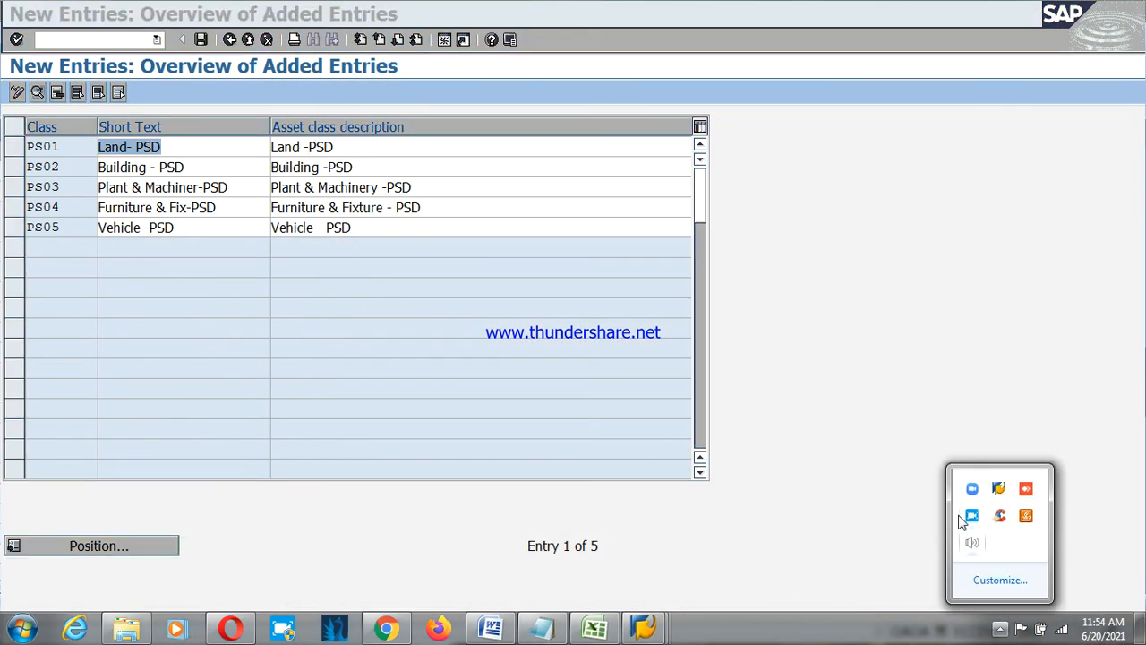